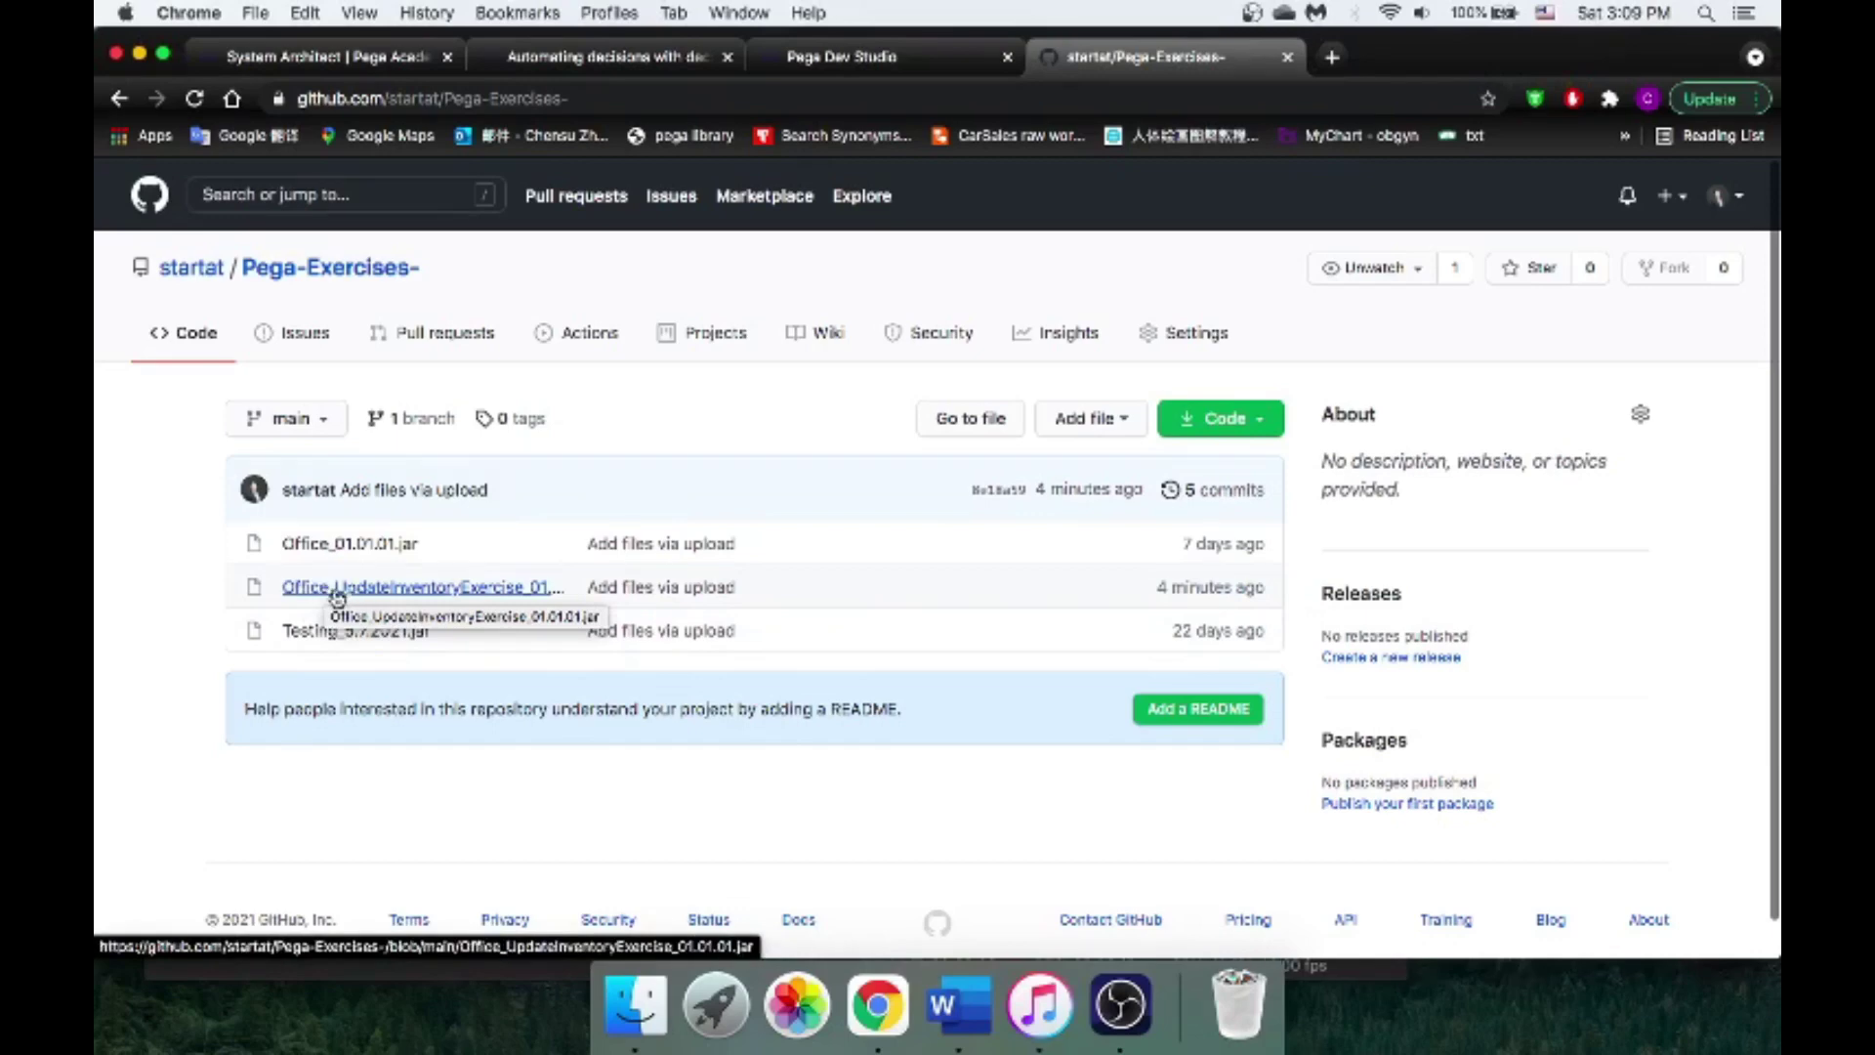
Step: View the Office_UpdateInventoryExercise_01.01.01.jar page in the repository, and open and close the application Import wizard in Pega Dev Studio
click(389, 588)
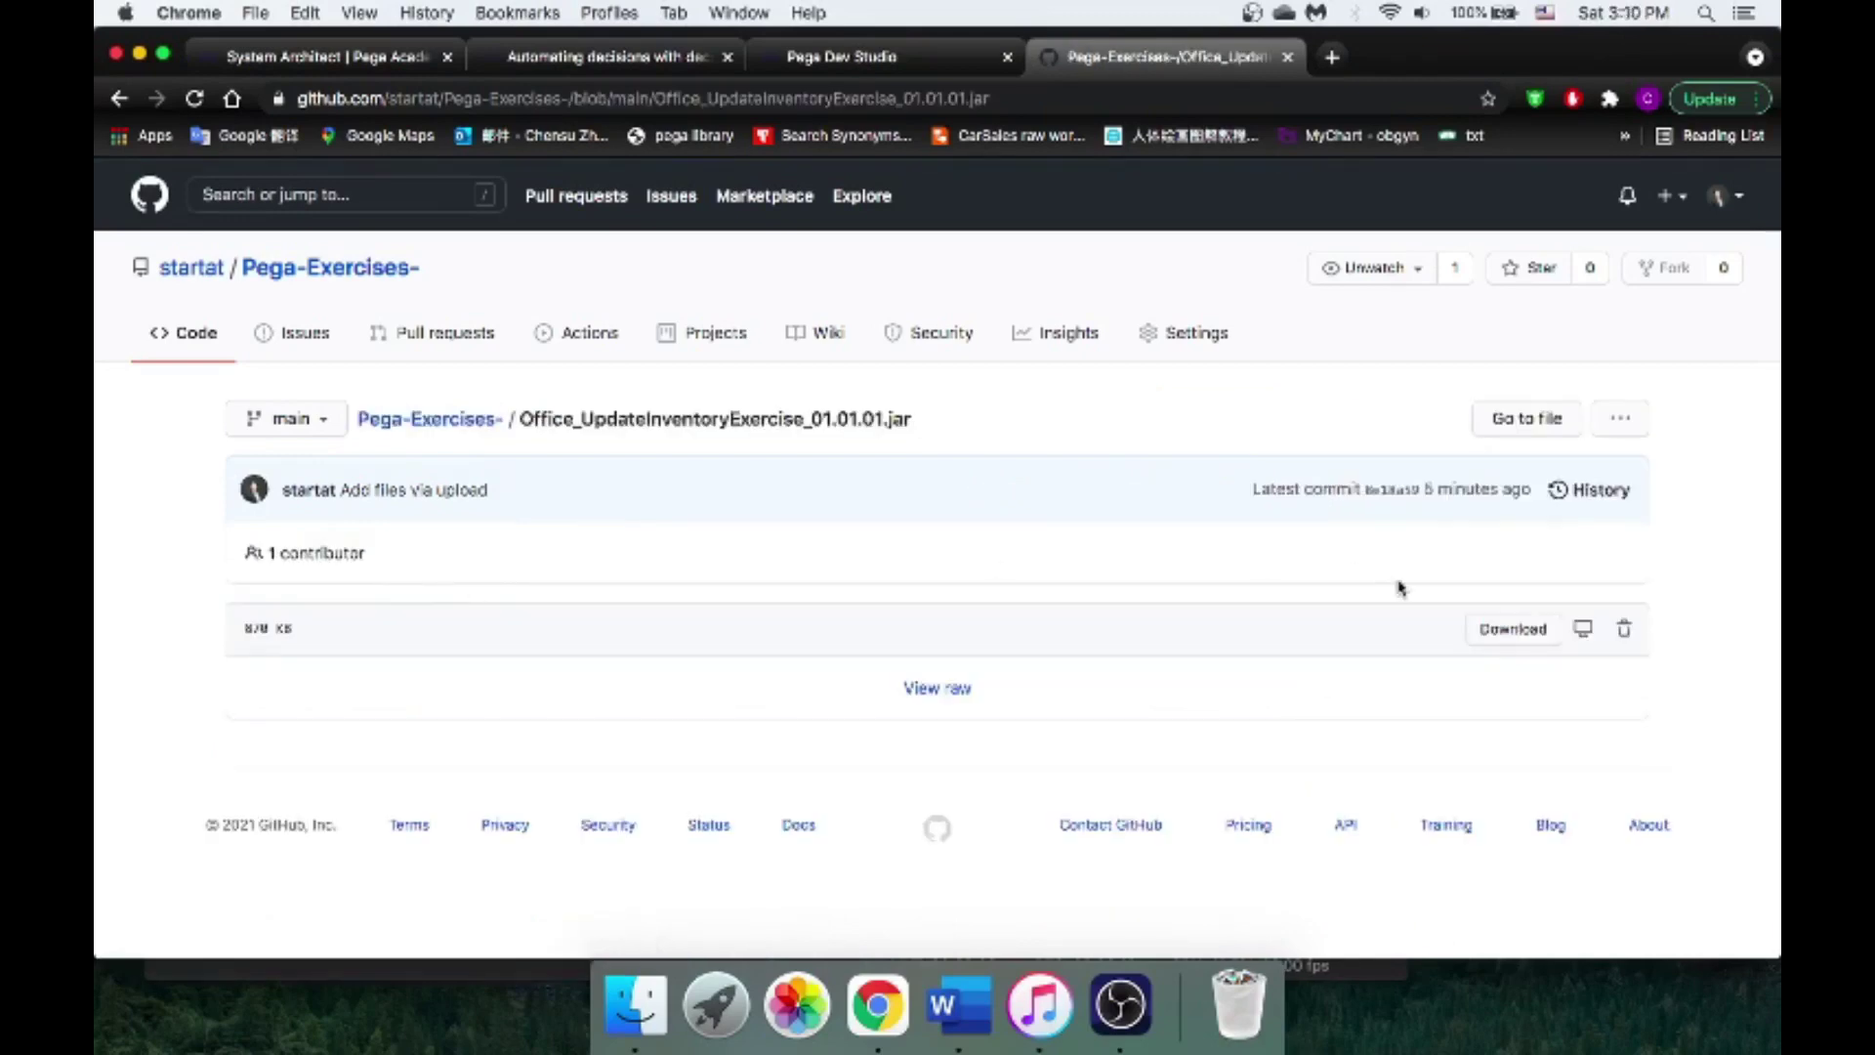
click(815, 62)
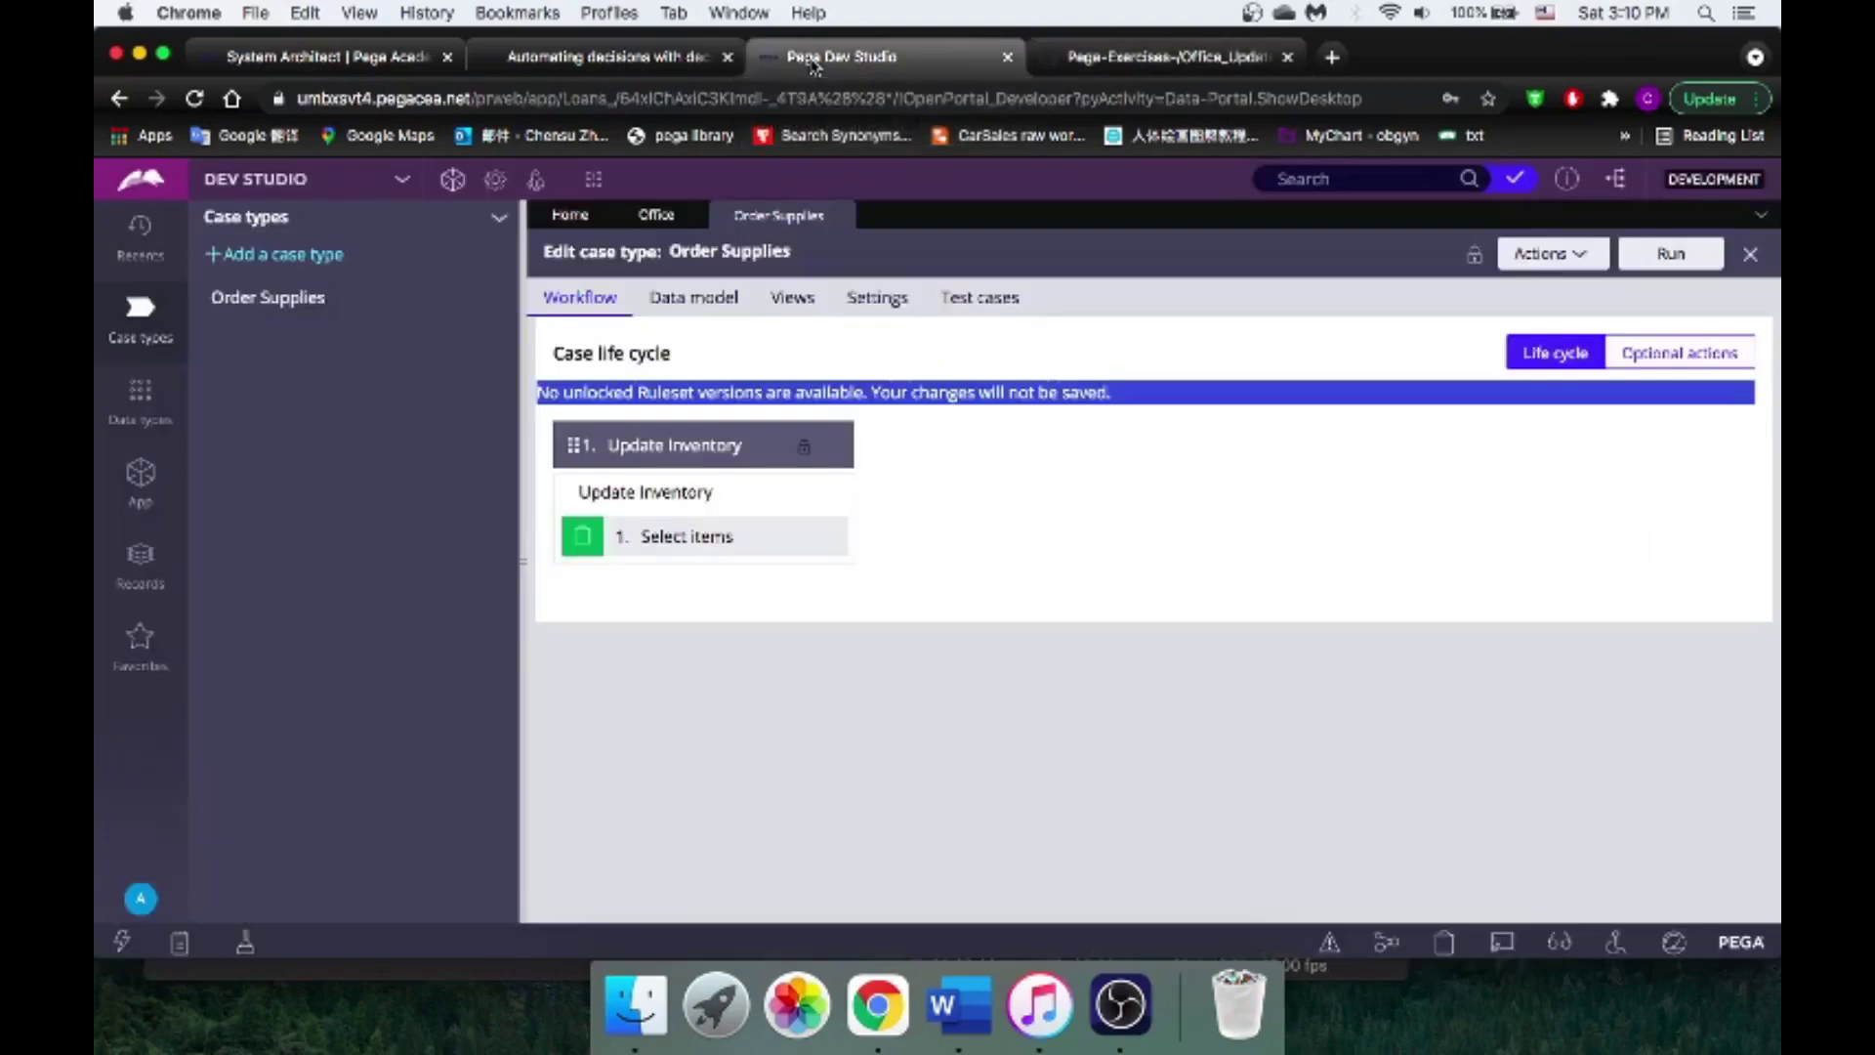
click(496, 184)
mouse_move(486, 234)
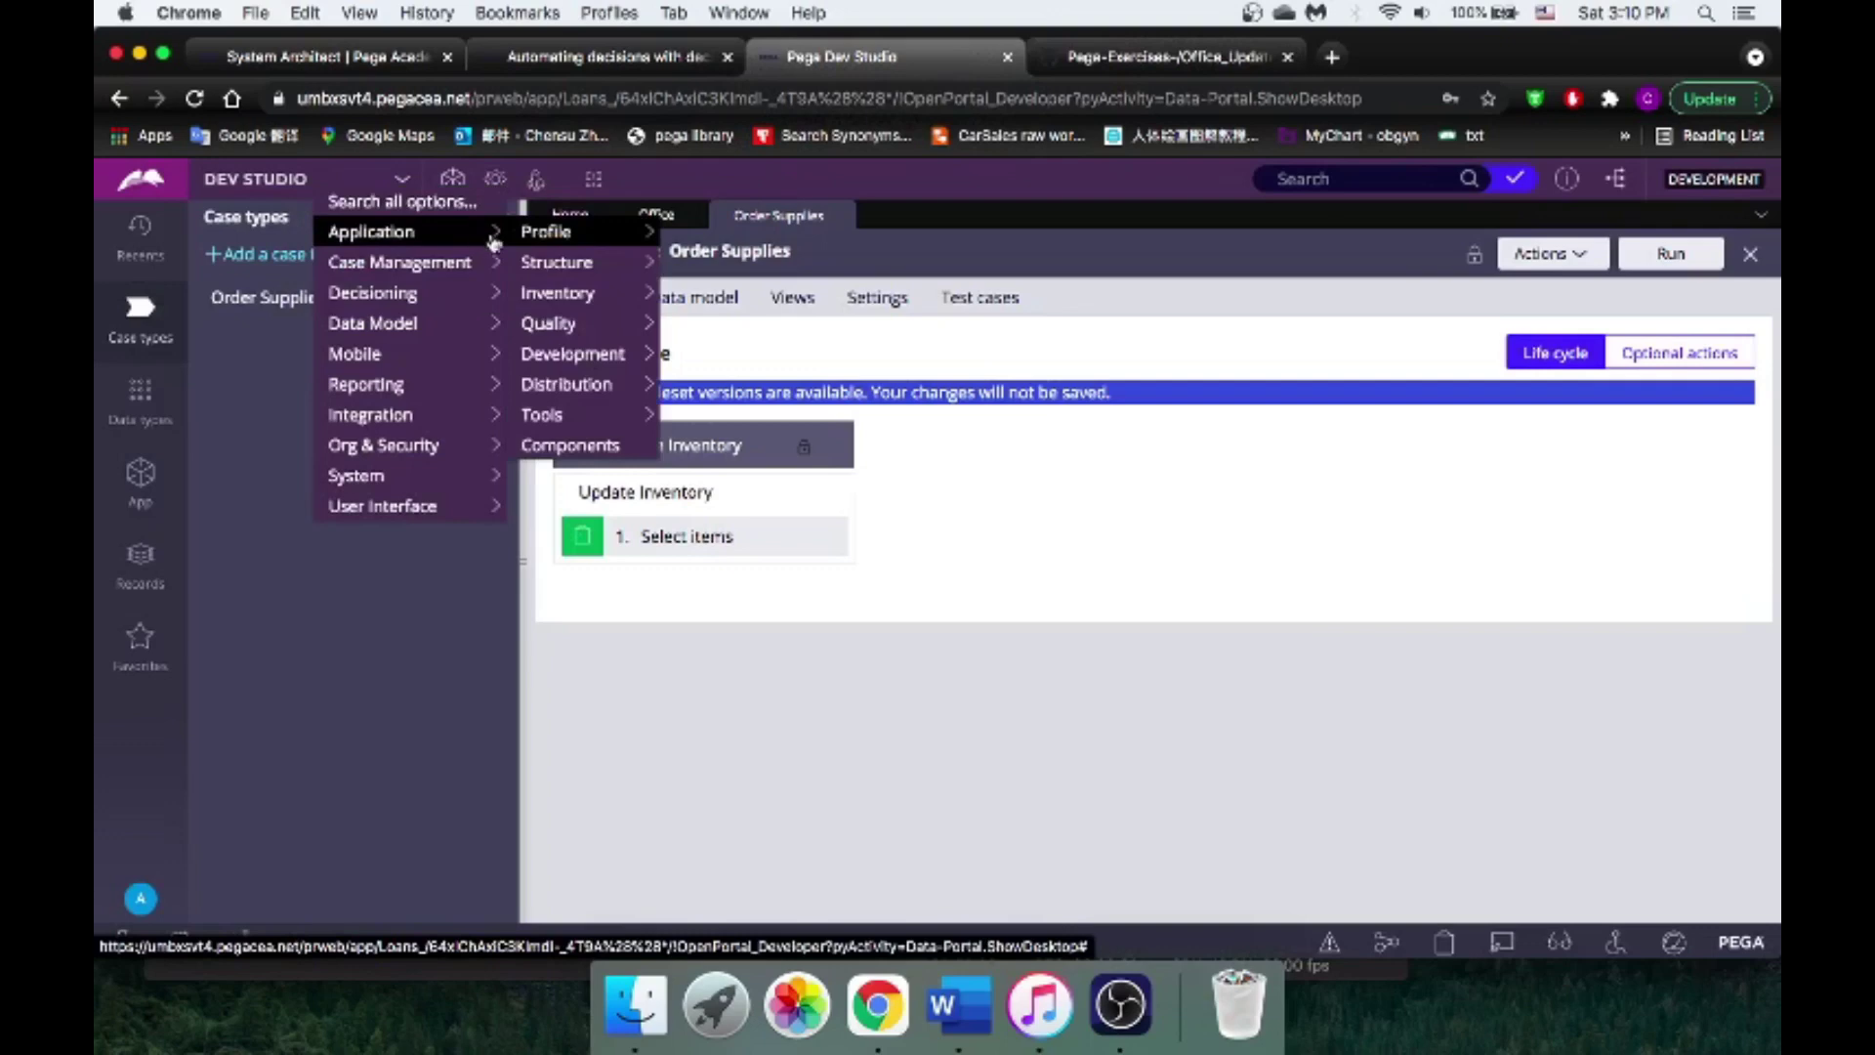
mouse_move(619, 385)
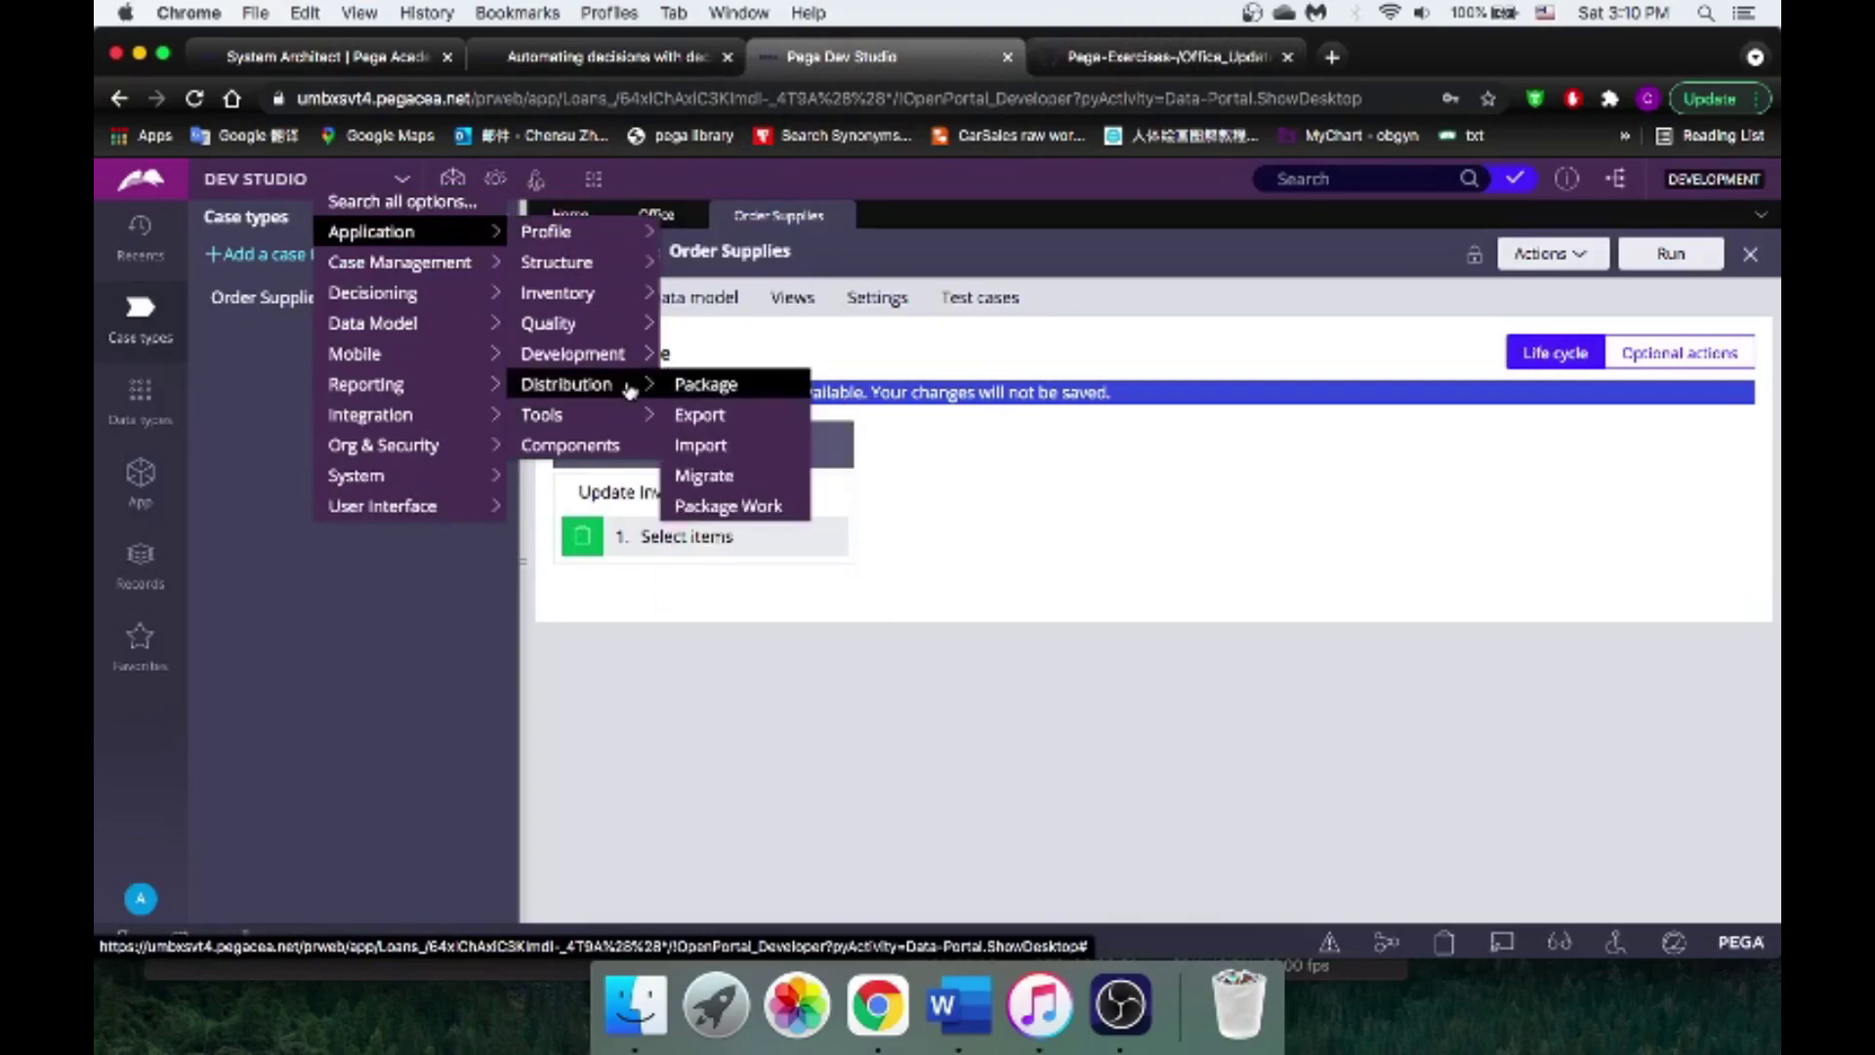
click(708, 453)
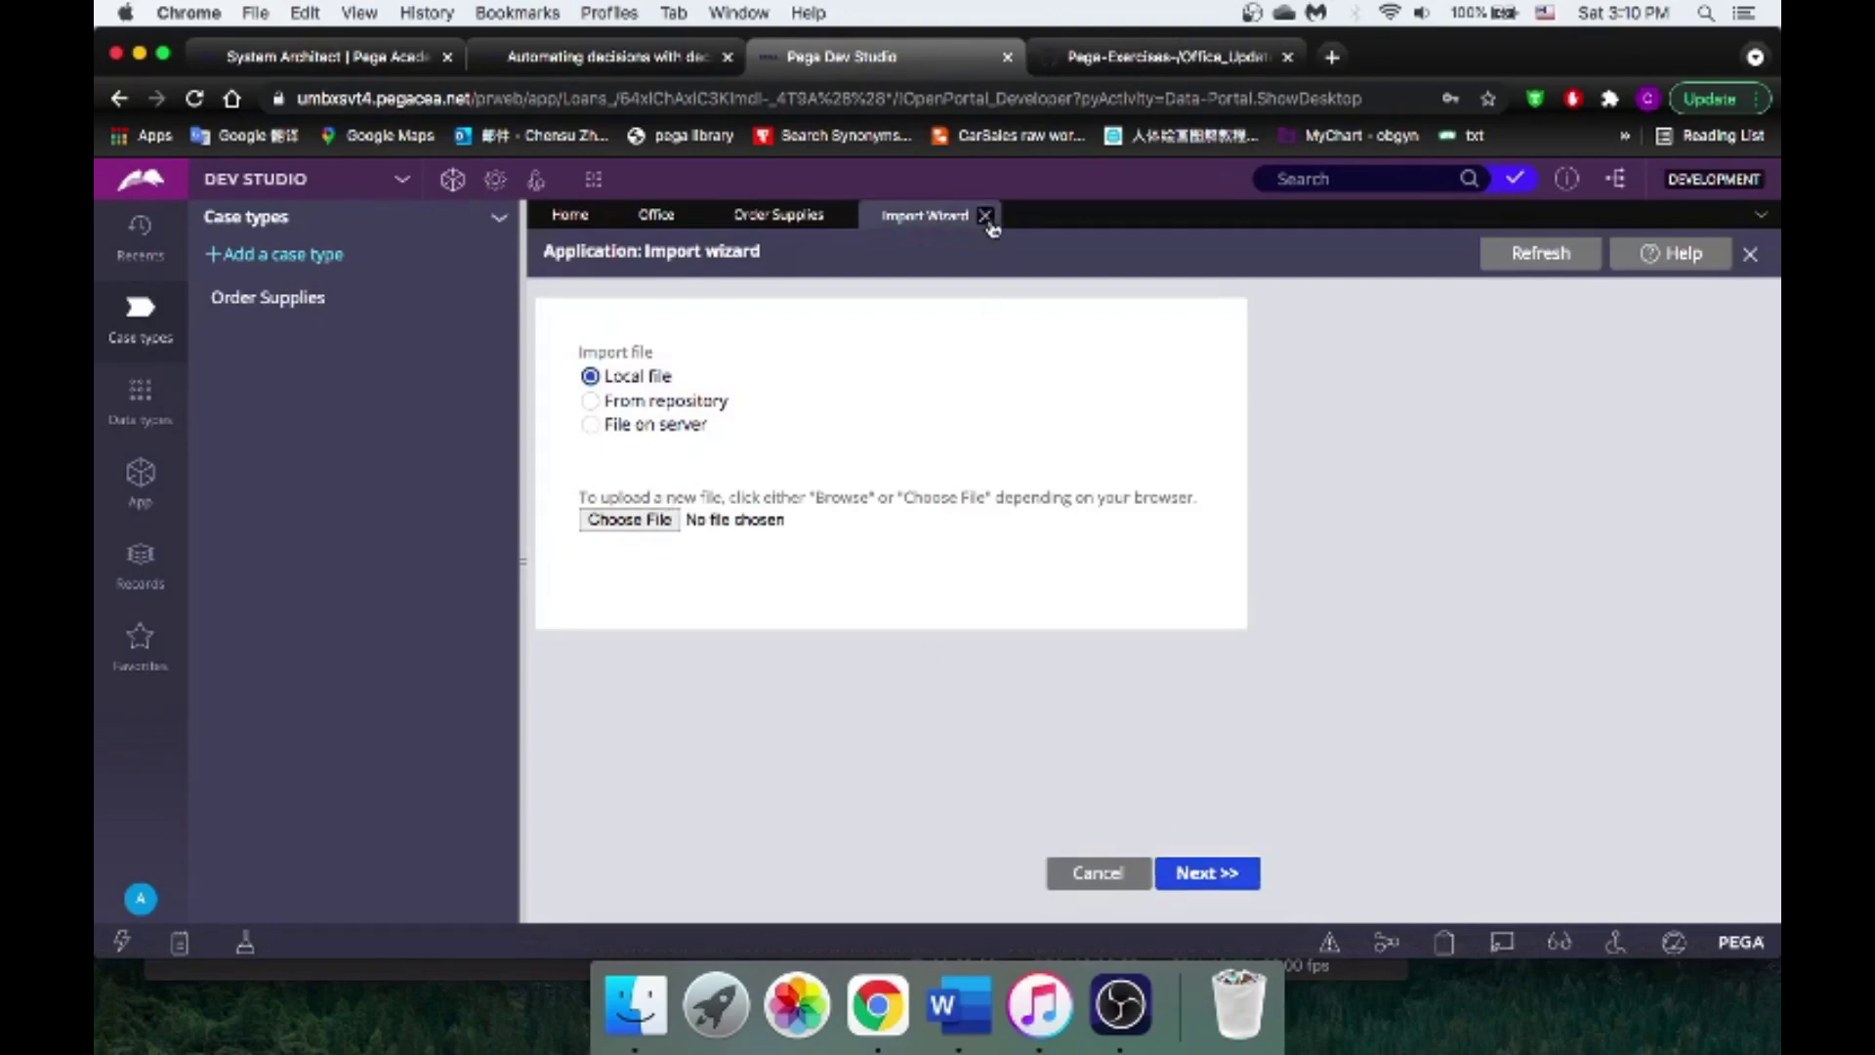
click(989, 216)
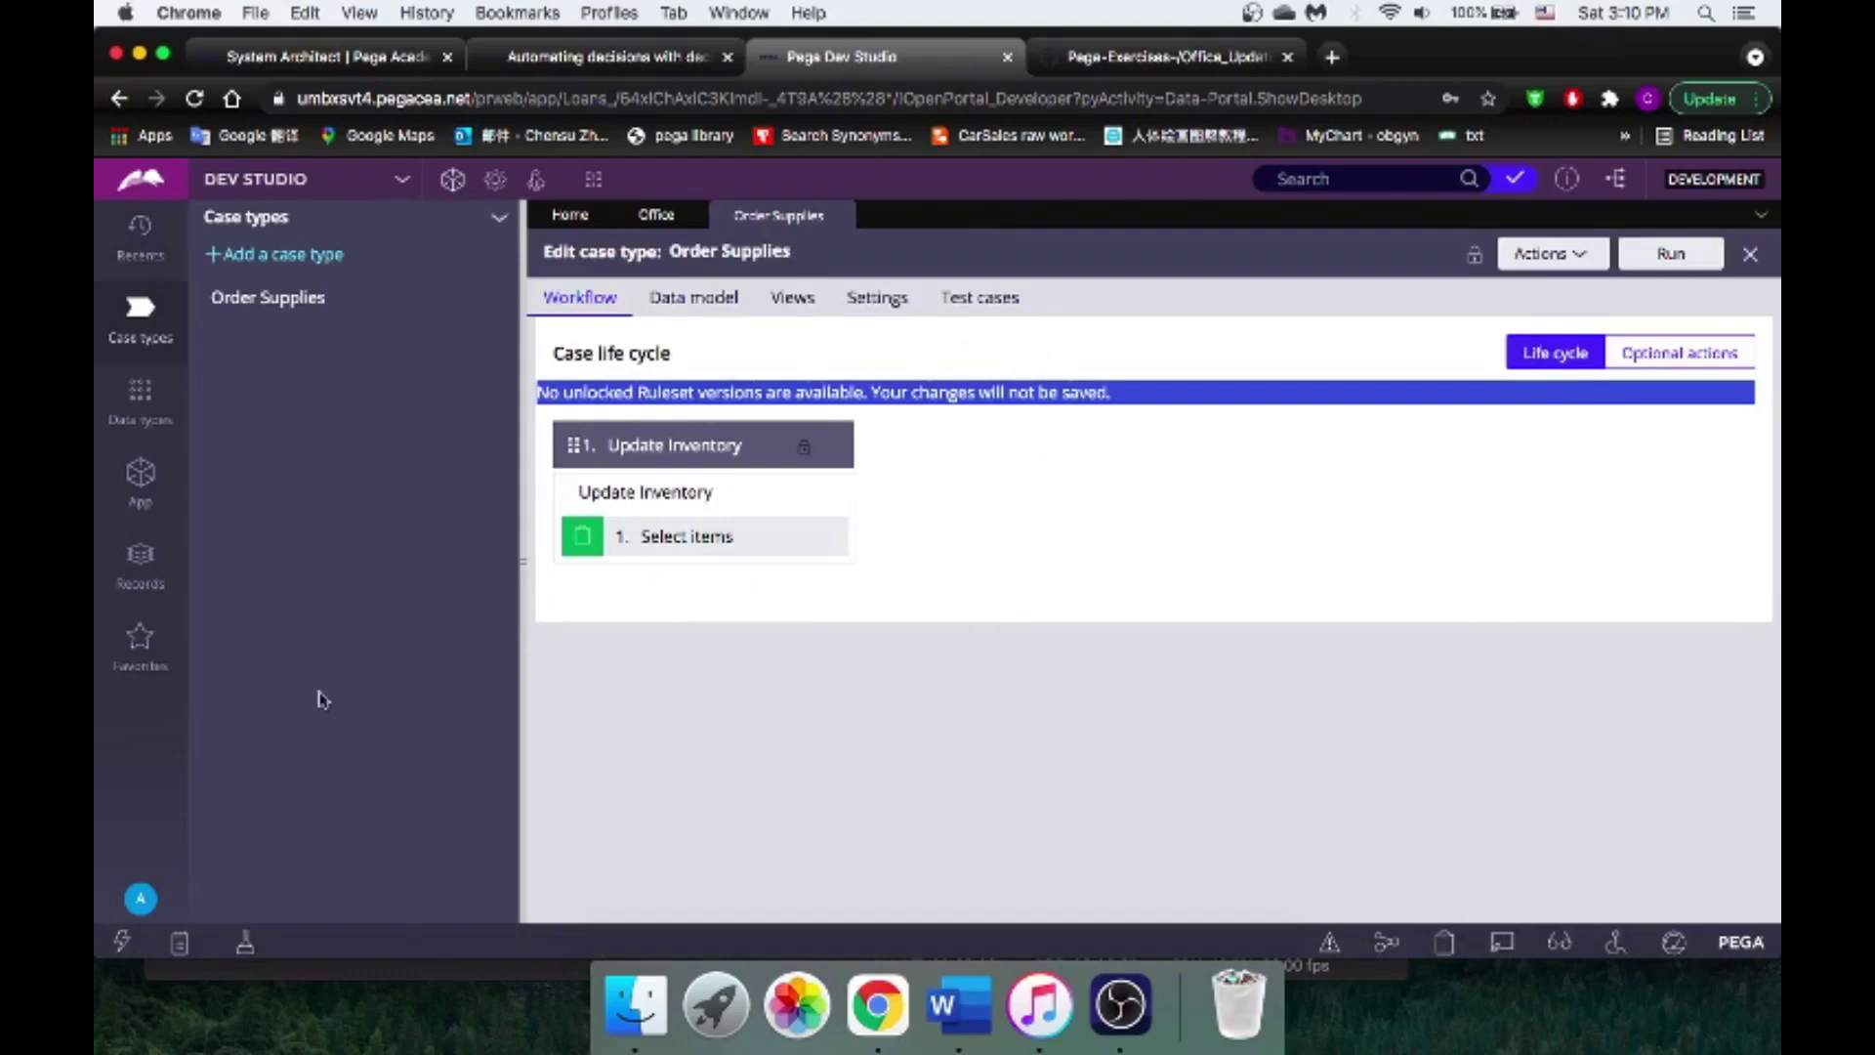
Step: Create version 01-01-02 of the Office ruleset with the description Office:01-01-02 and save the ruleset
click(652, 216)
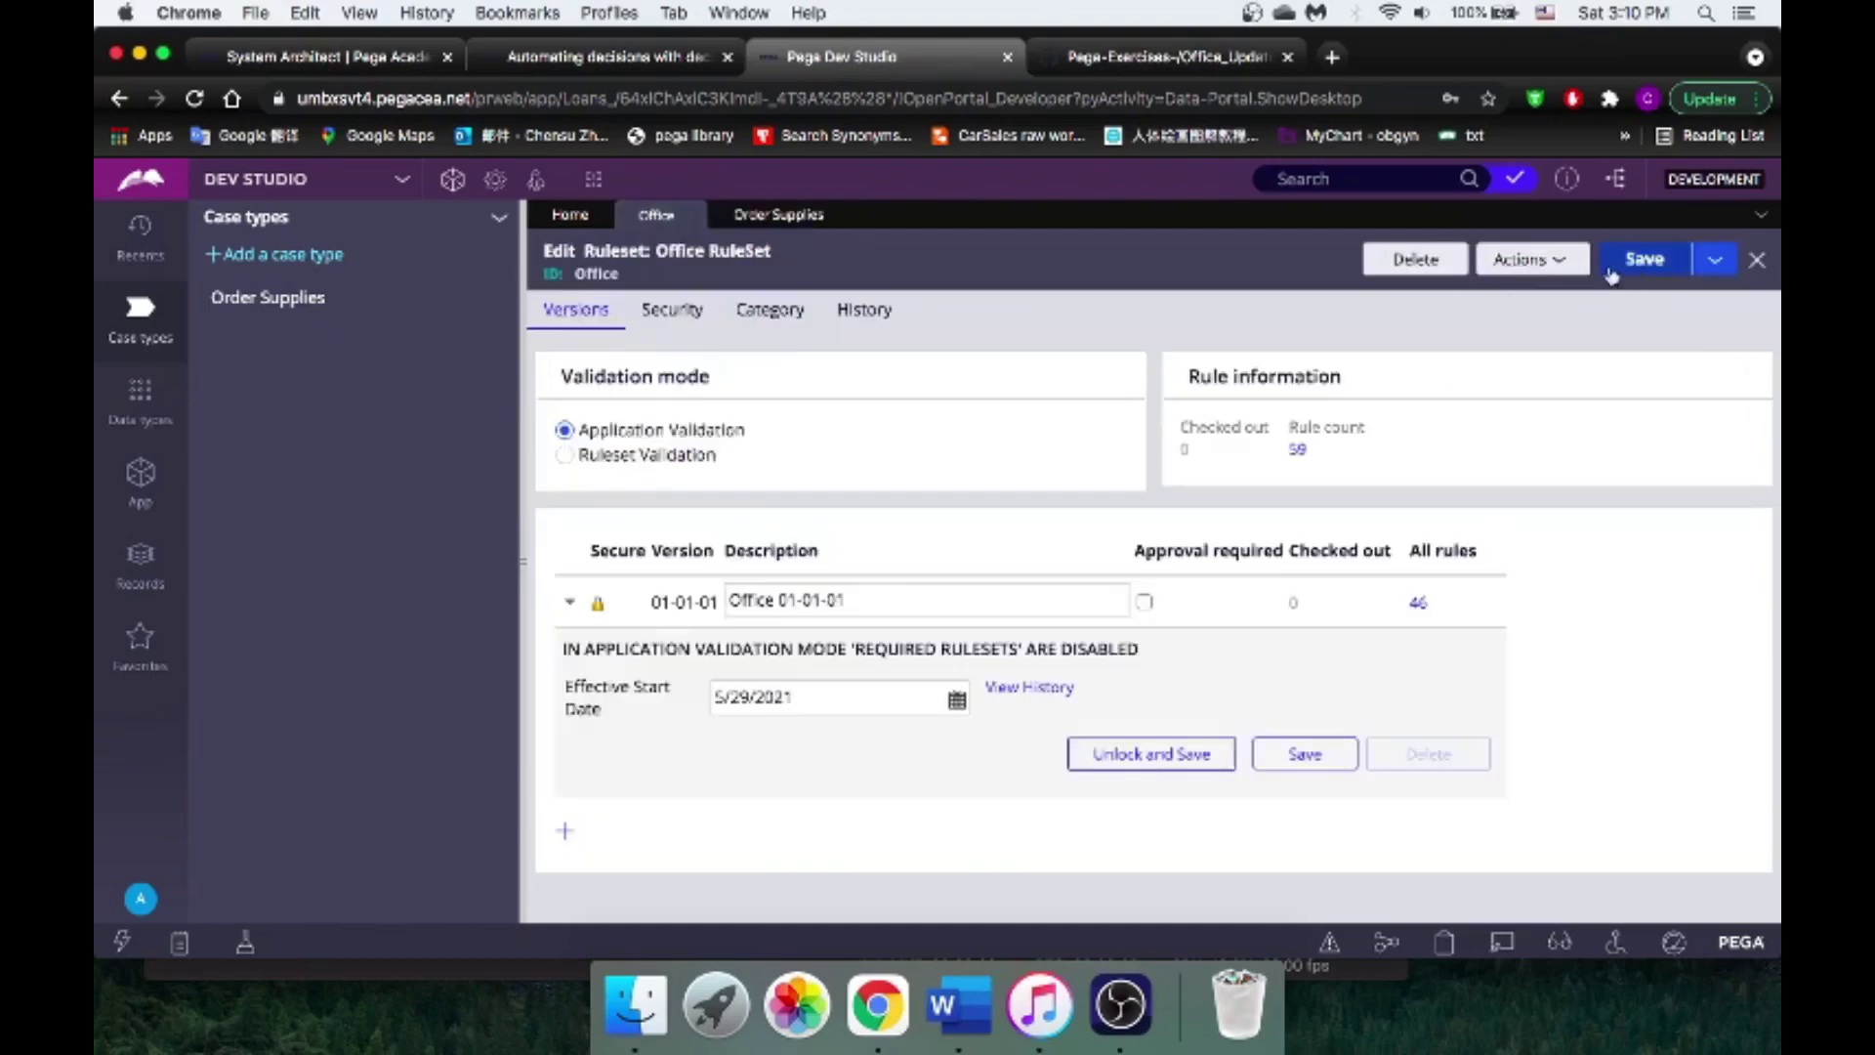
click(1527, 260)
click(1492, 478)
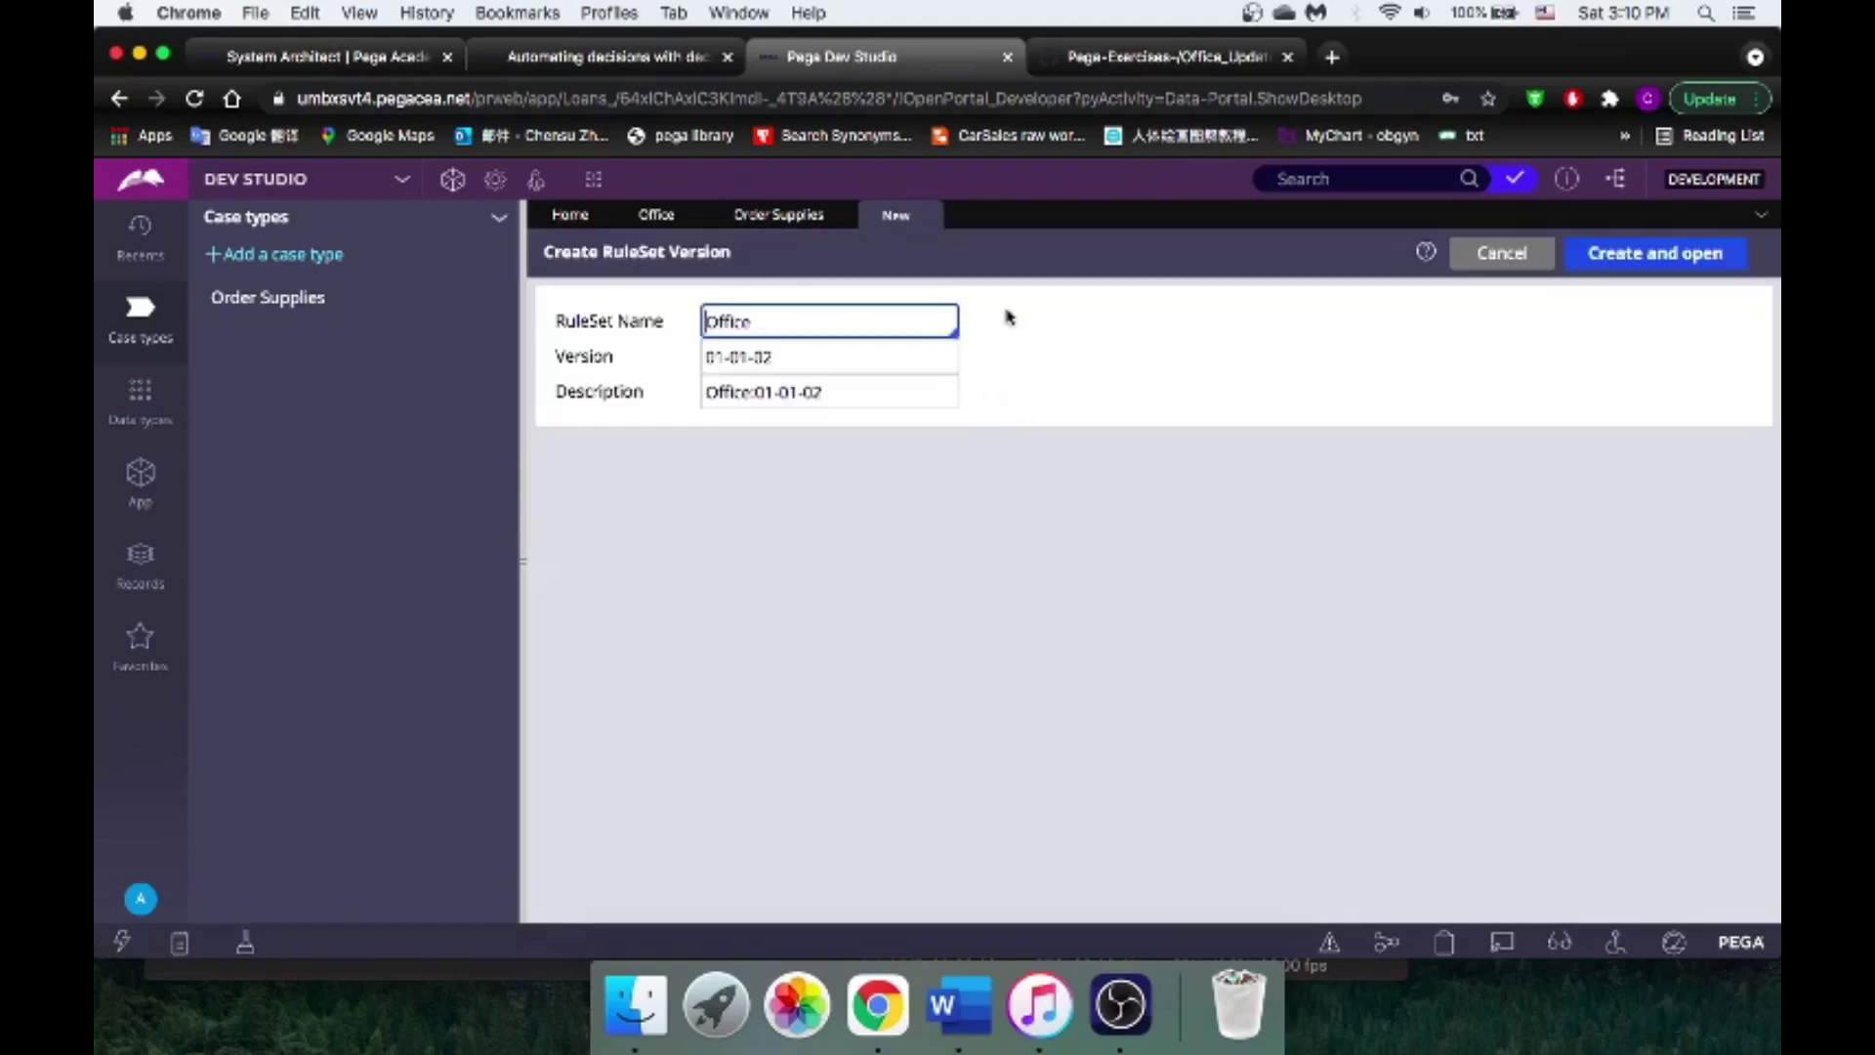
click(1619, 253)
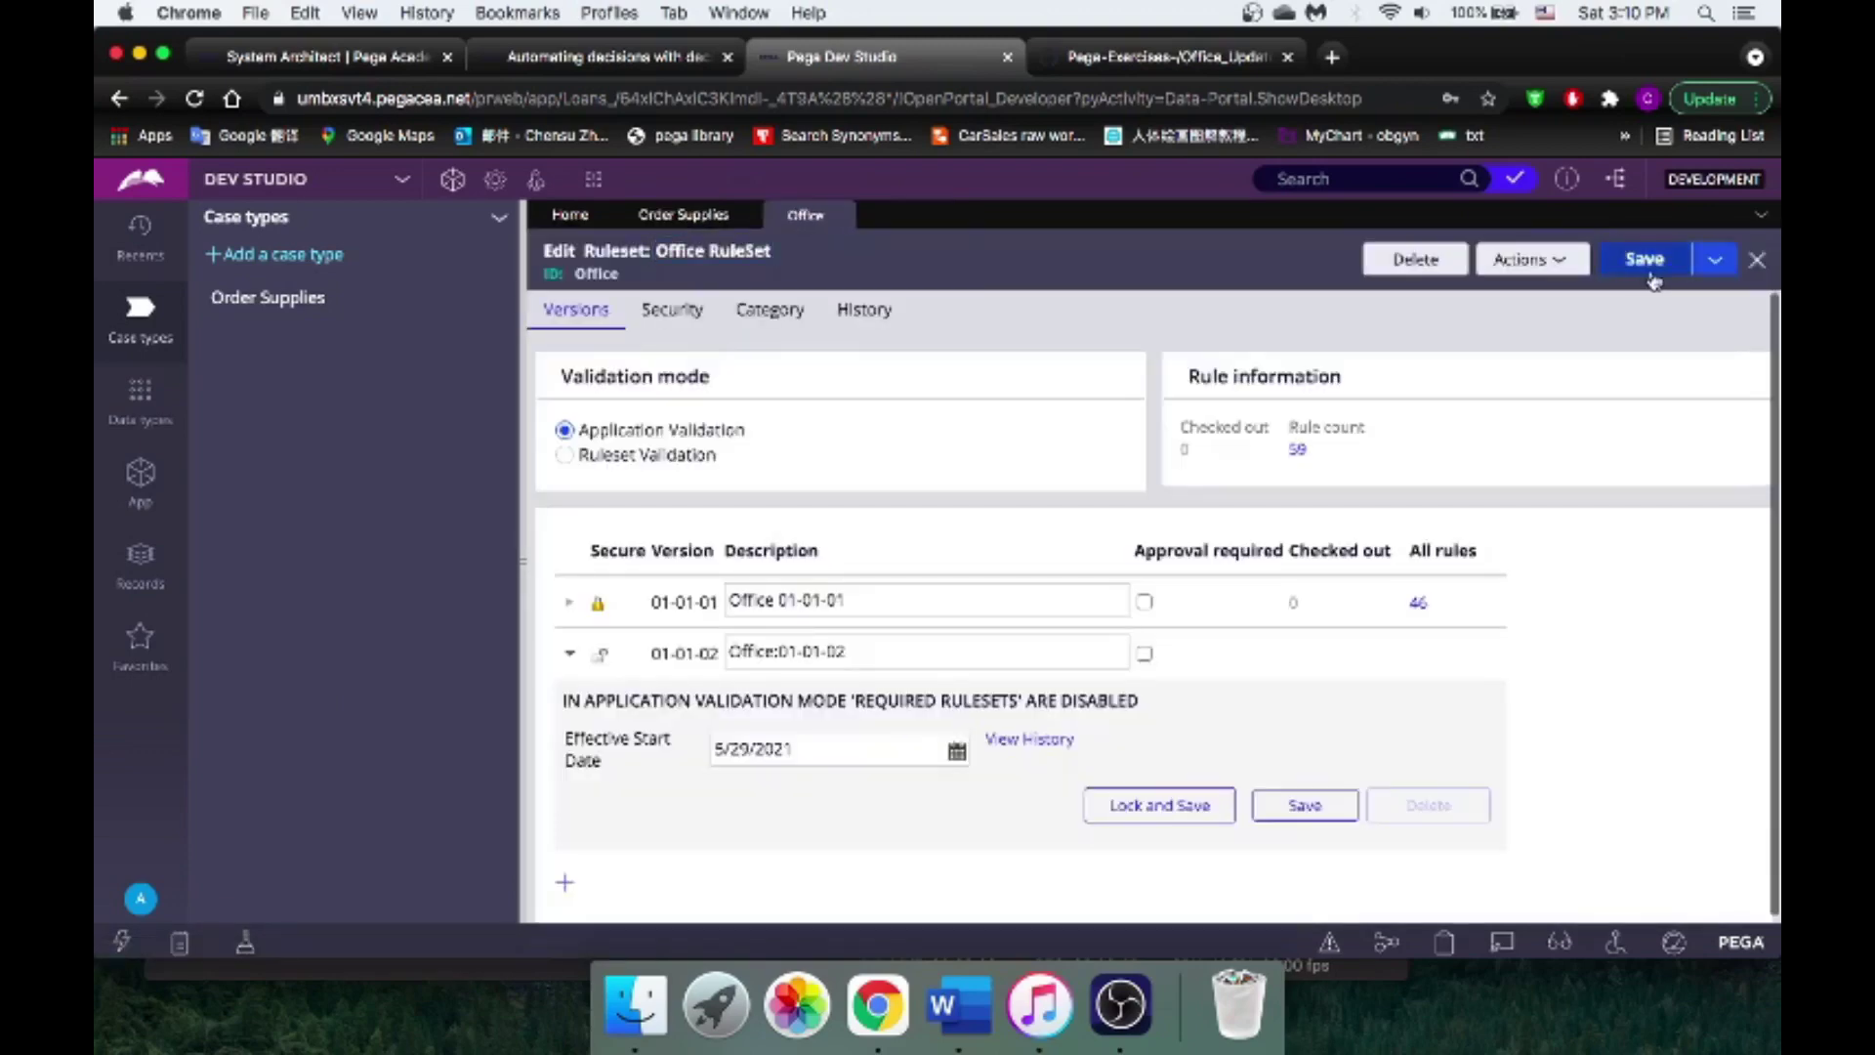
click(1649, 274)
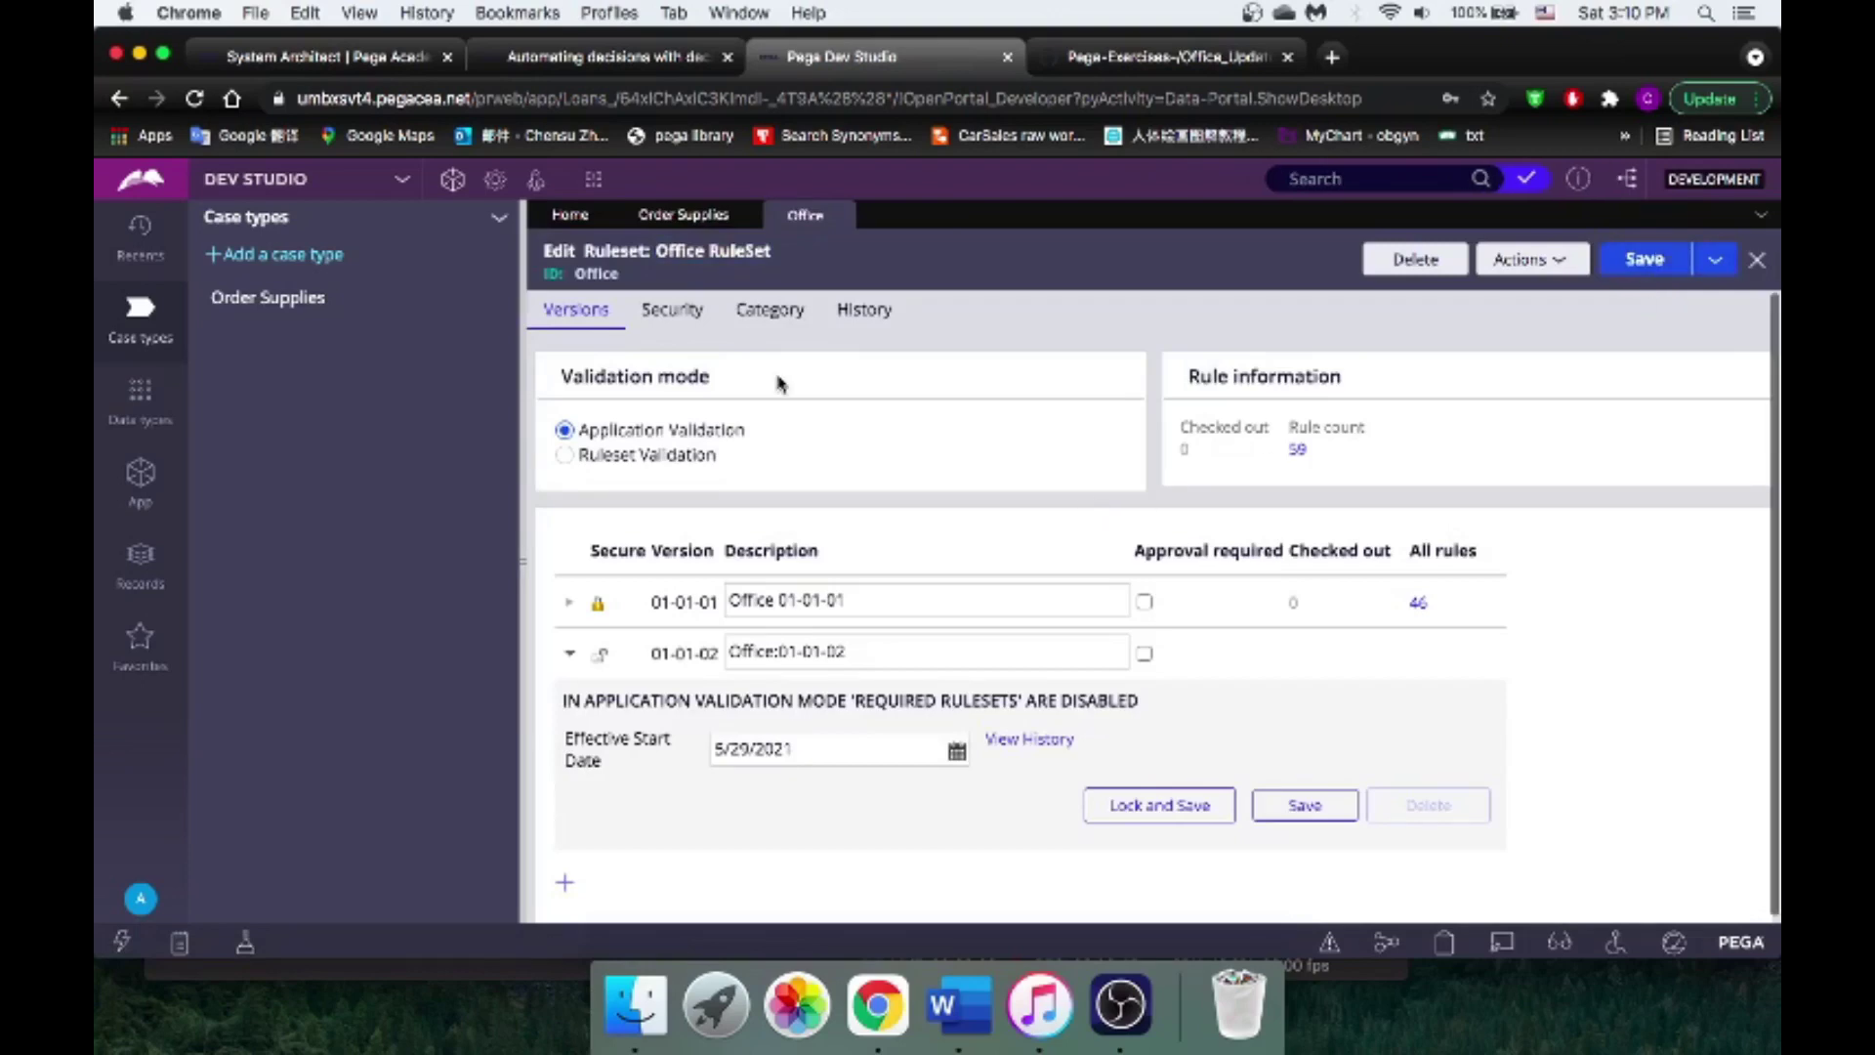
Step: Refresh the Order Supplies case type
click(669, 214)
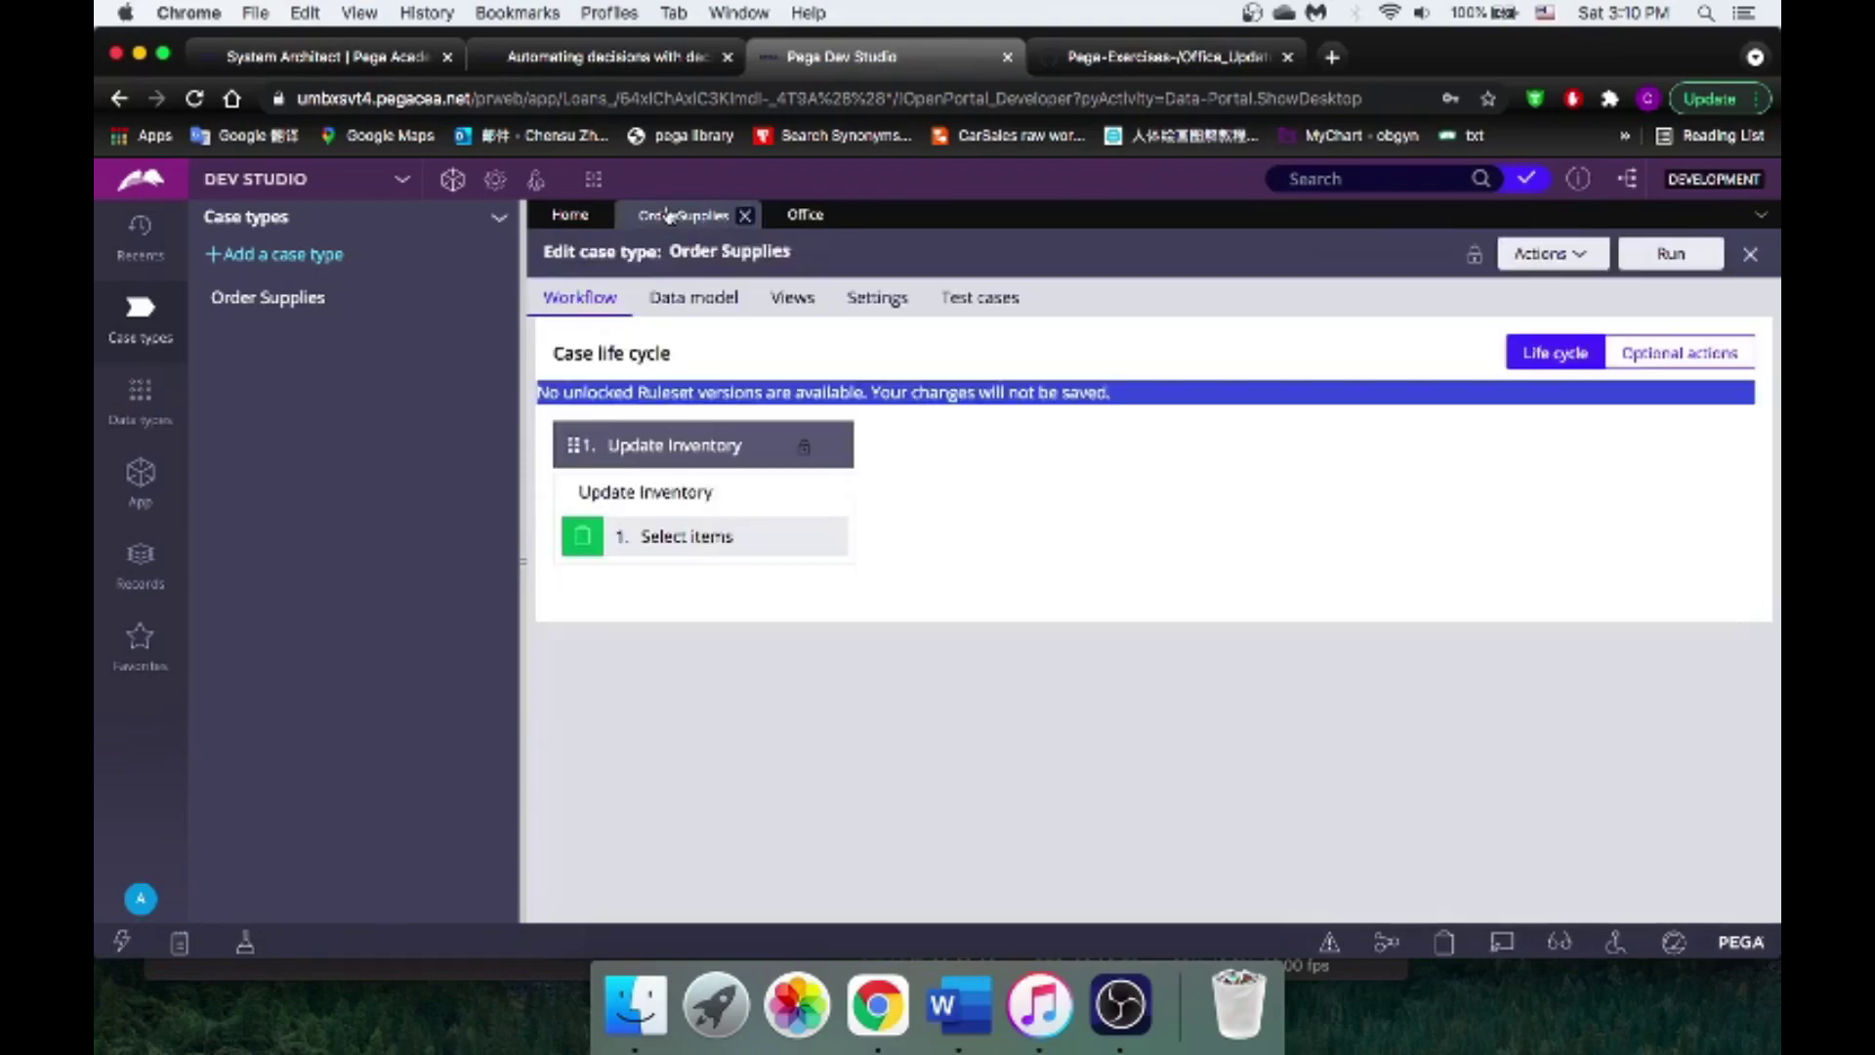
click(1580, 254)
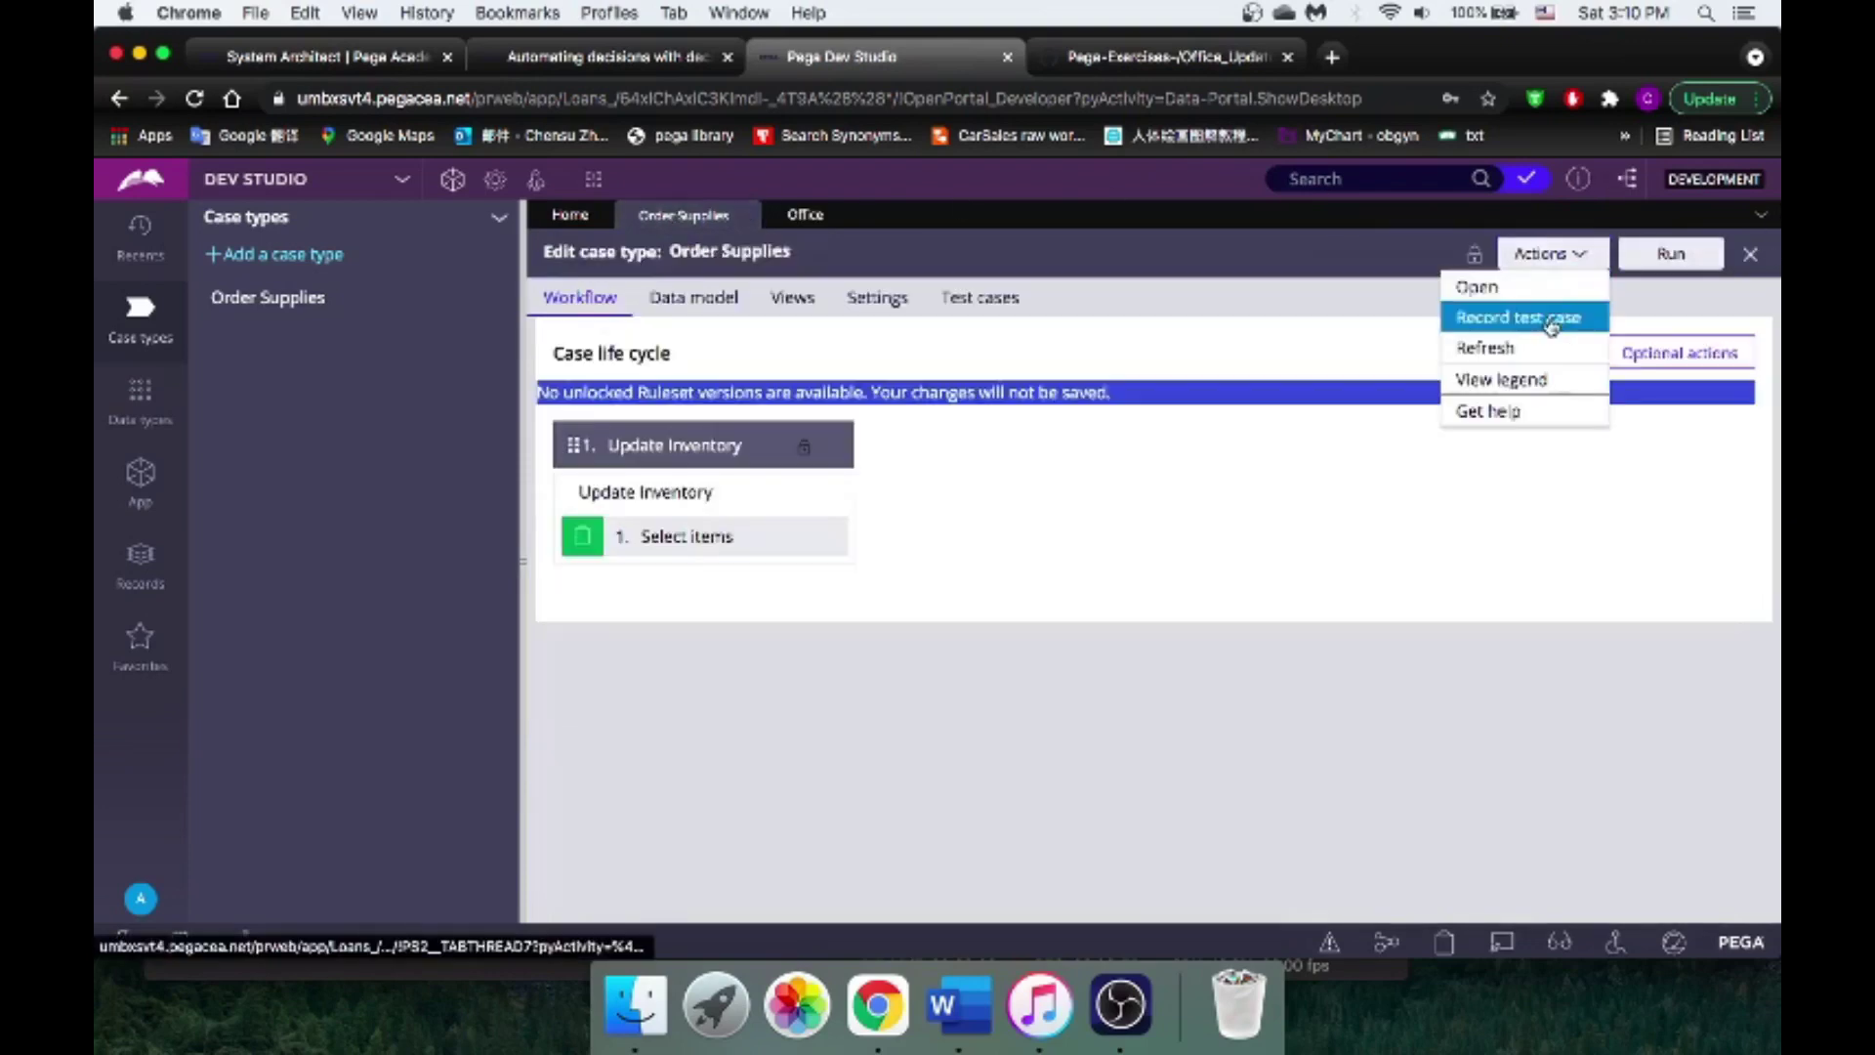
click(1523, 347)
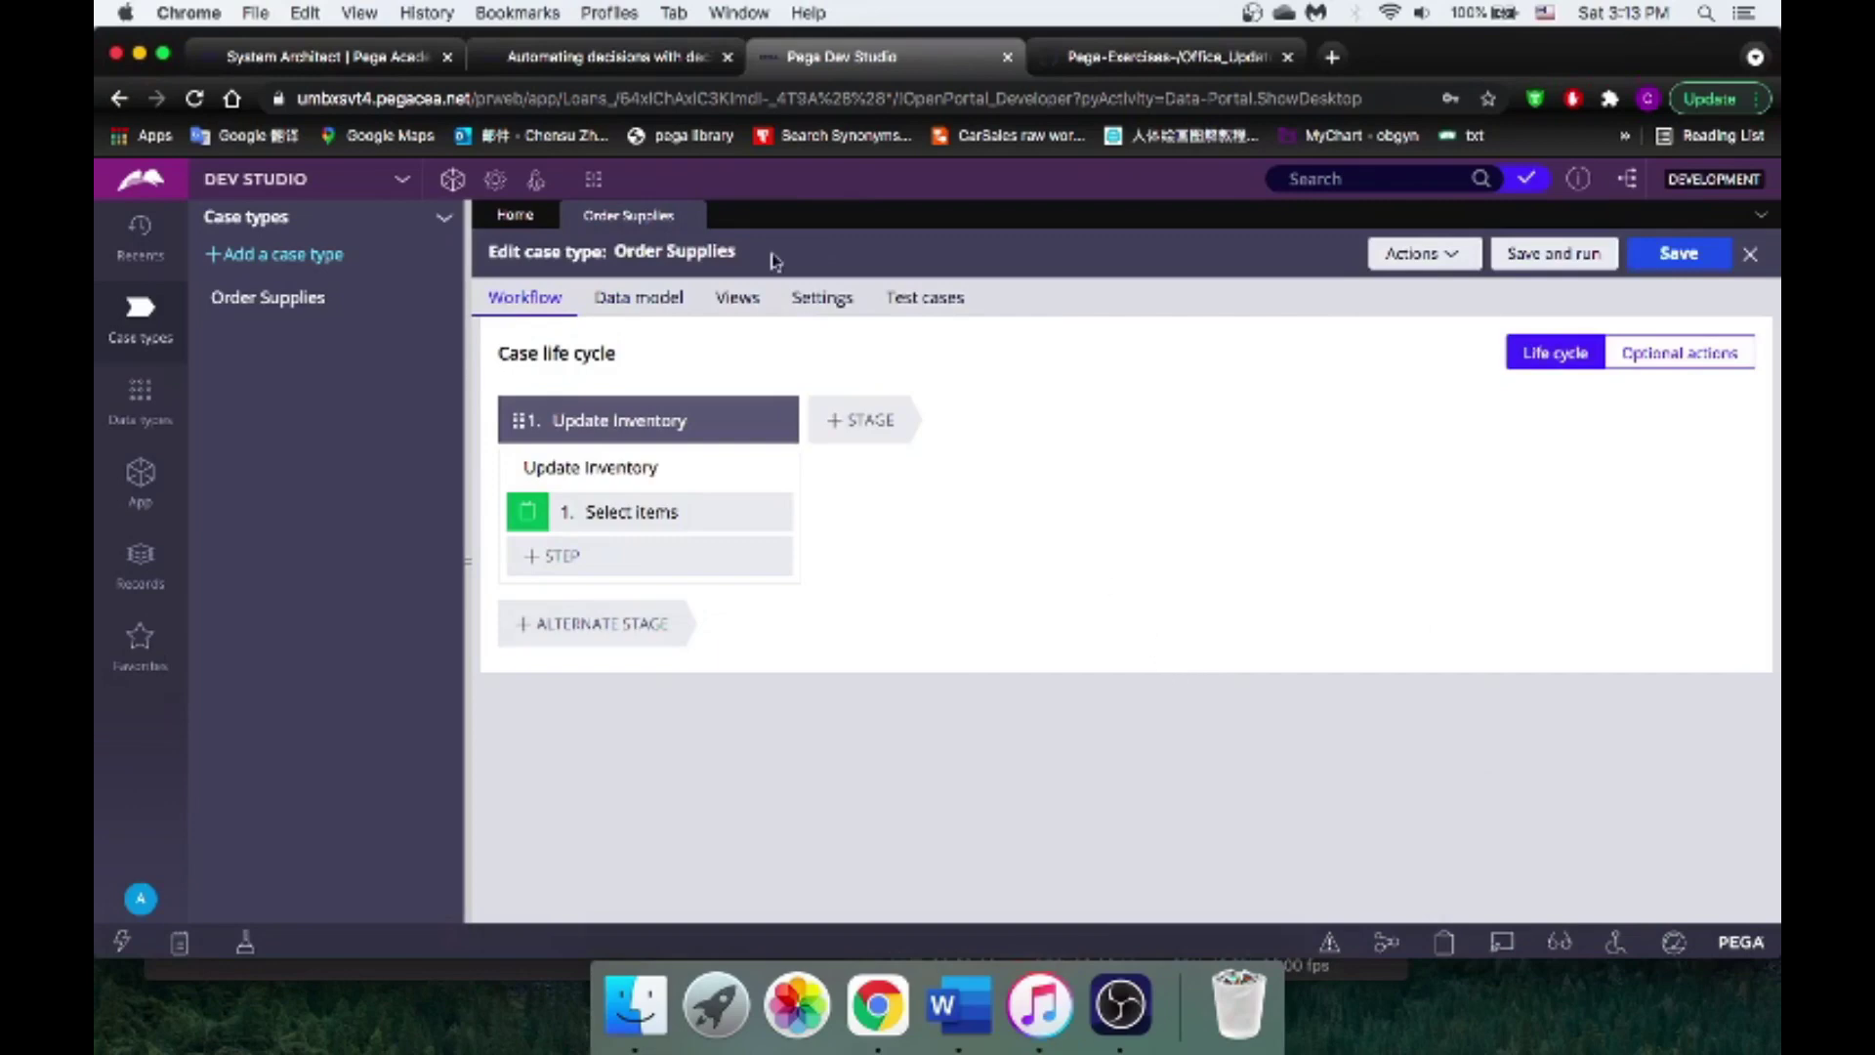
Step: Launch the Office application's portal and open the Order Supplies case at its Select items form
click(541, 183)
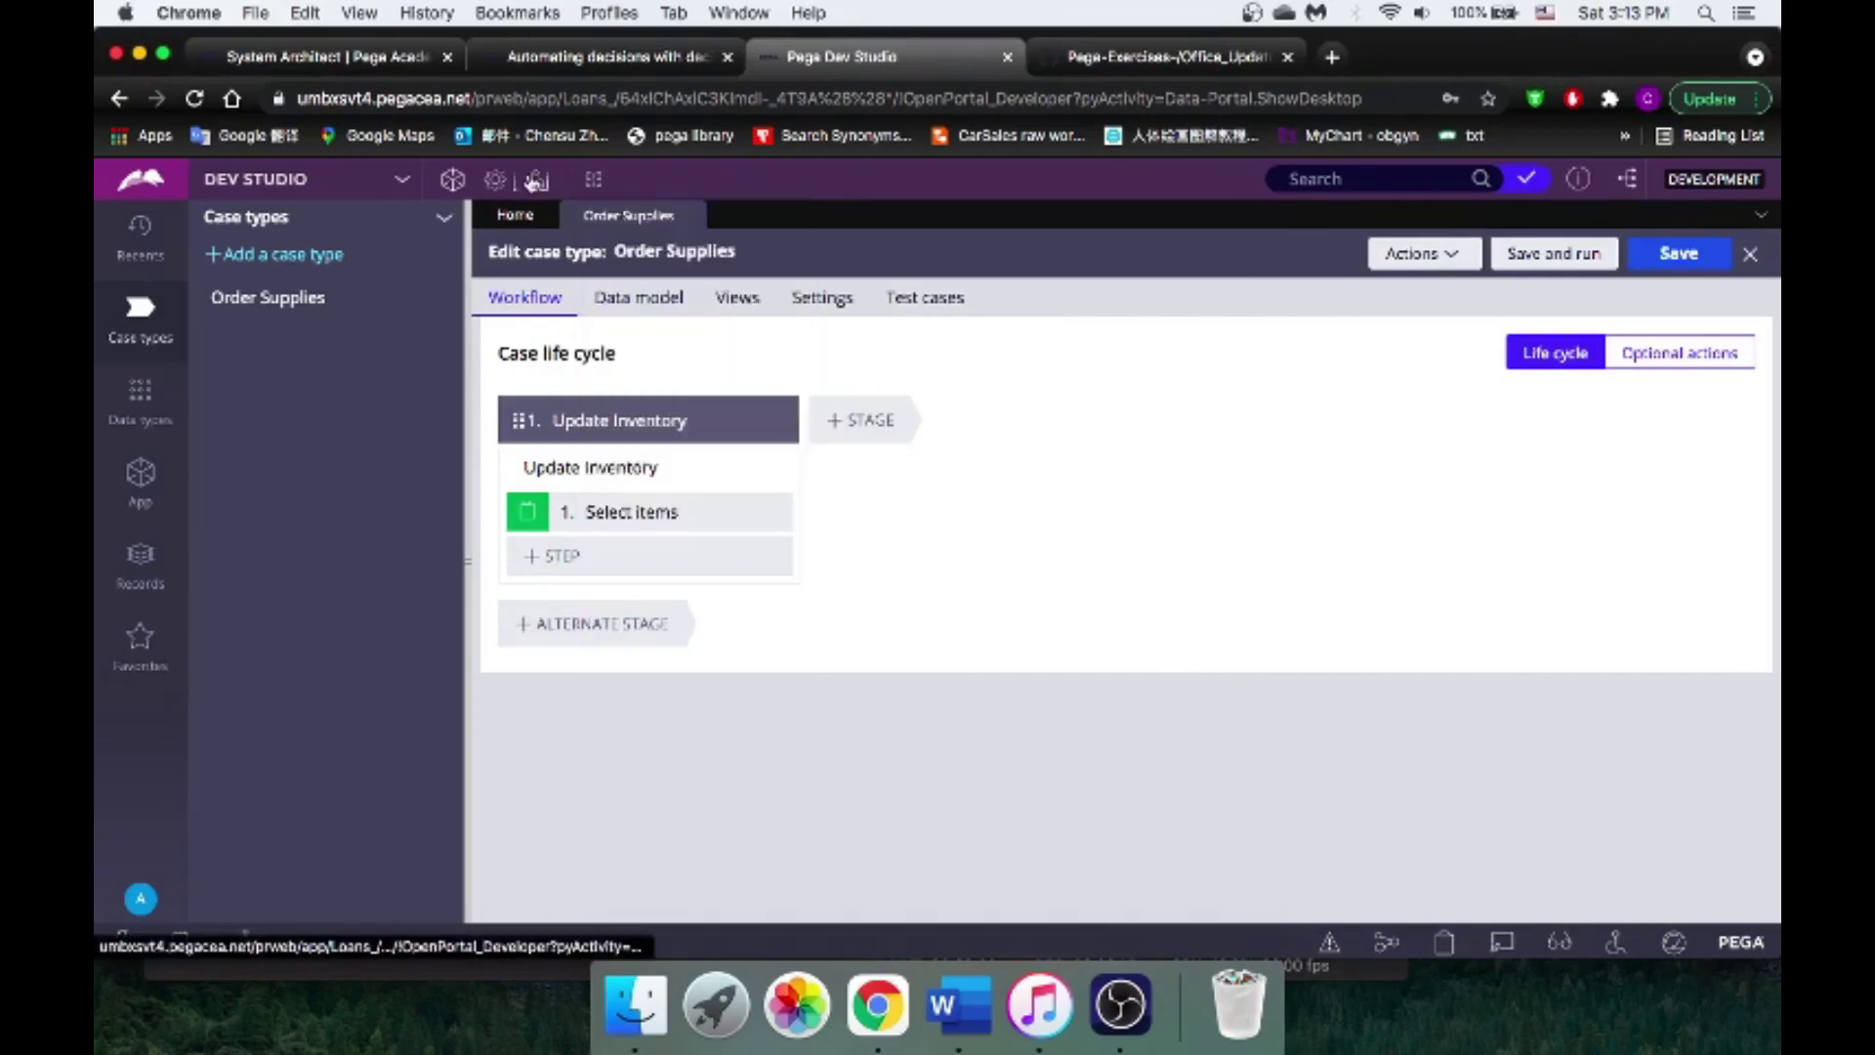
click(540, 182)
click(580, 235)
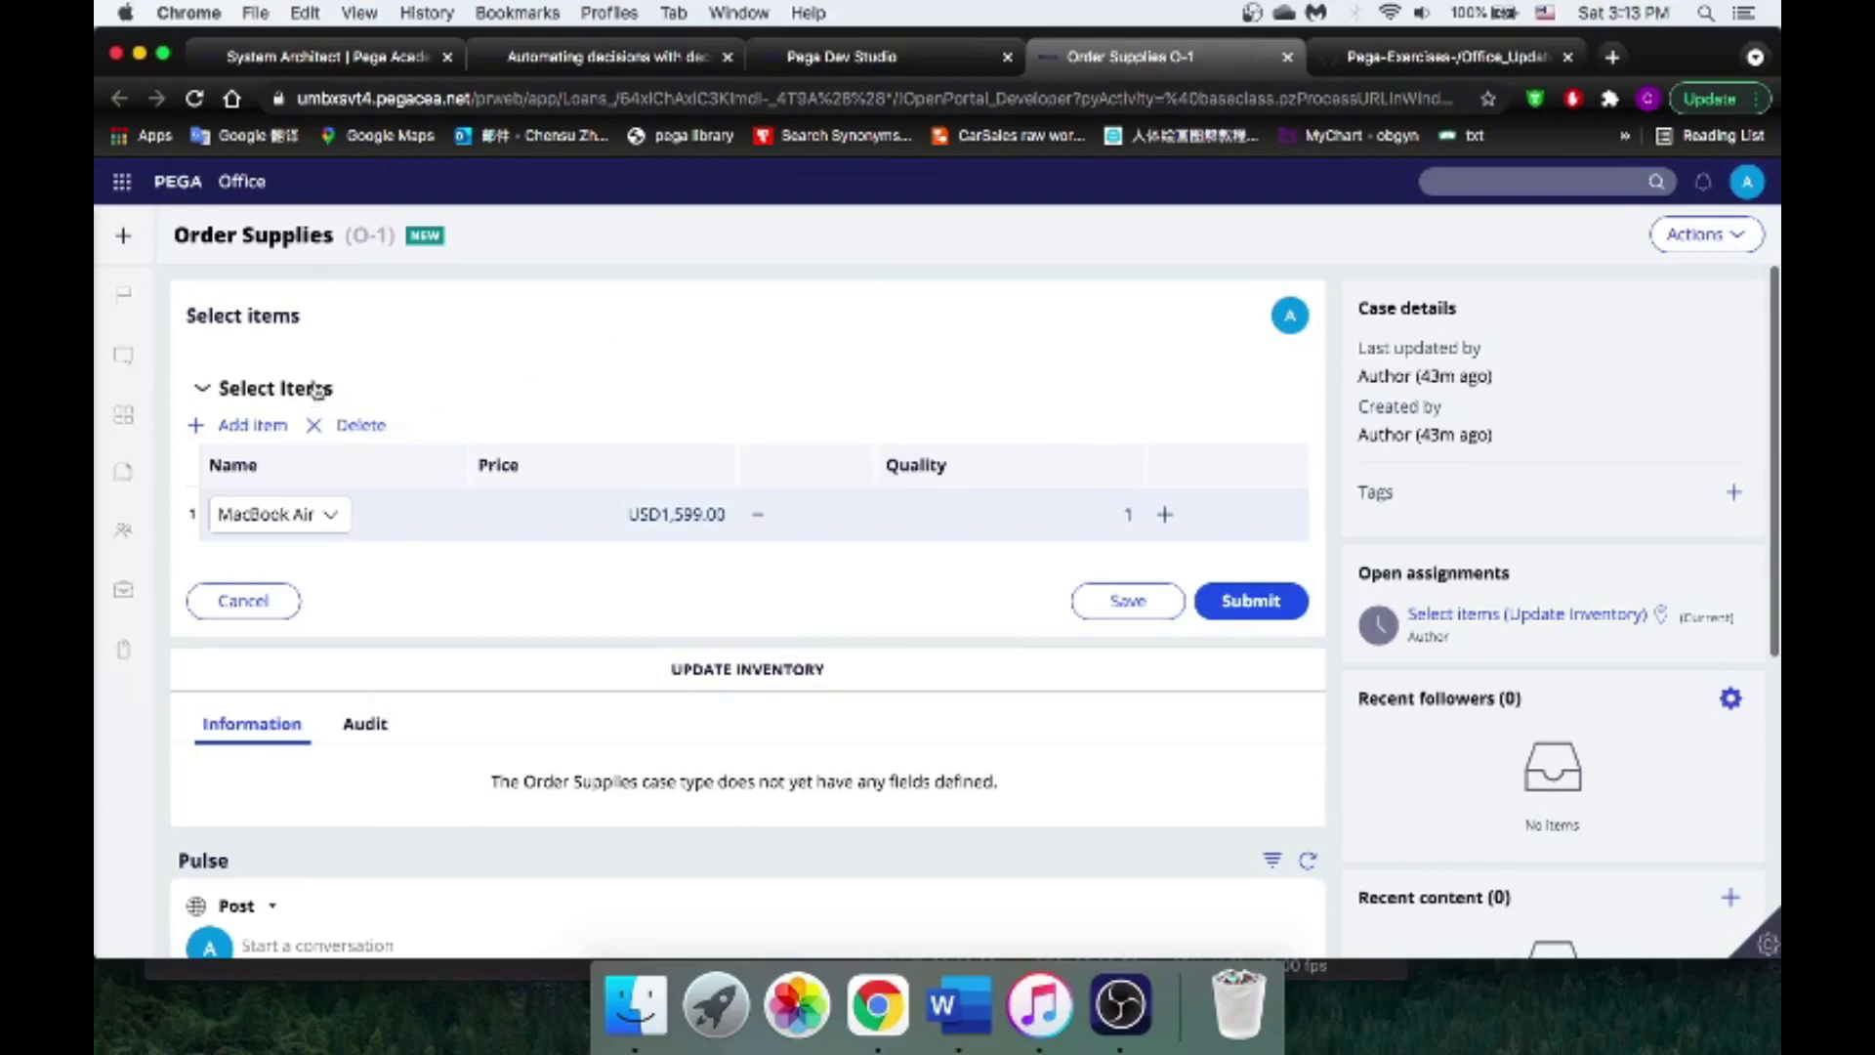
Step: Add a second item row to the order and set its name to Chair
click(271, 423)
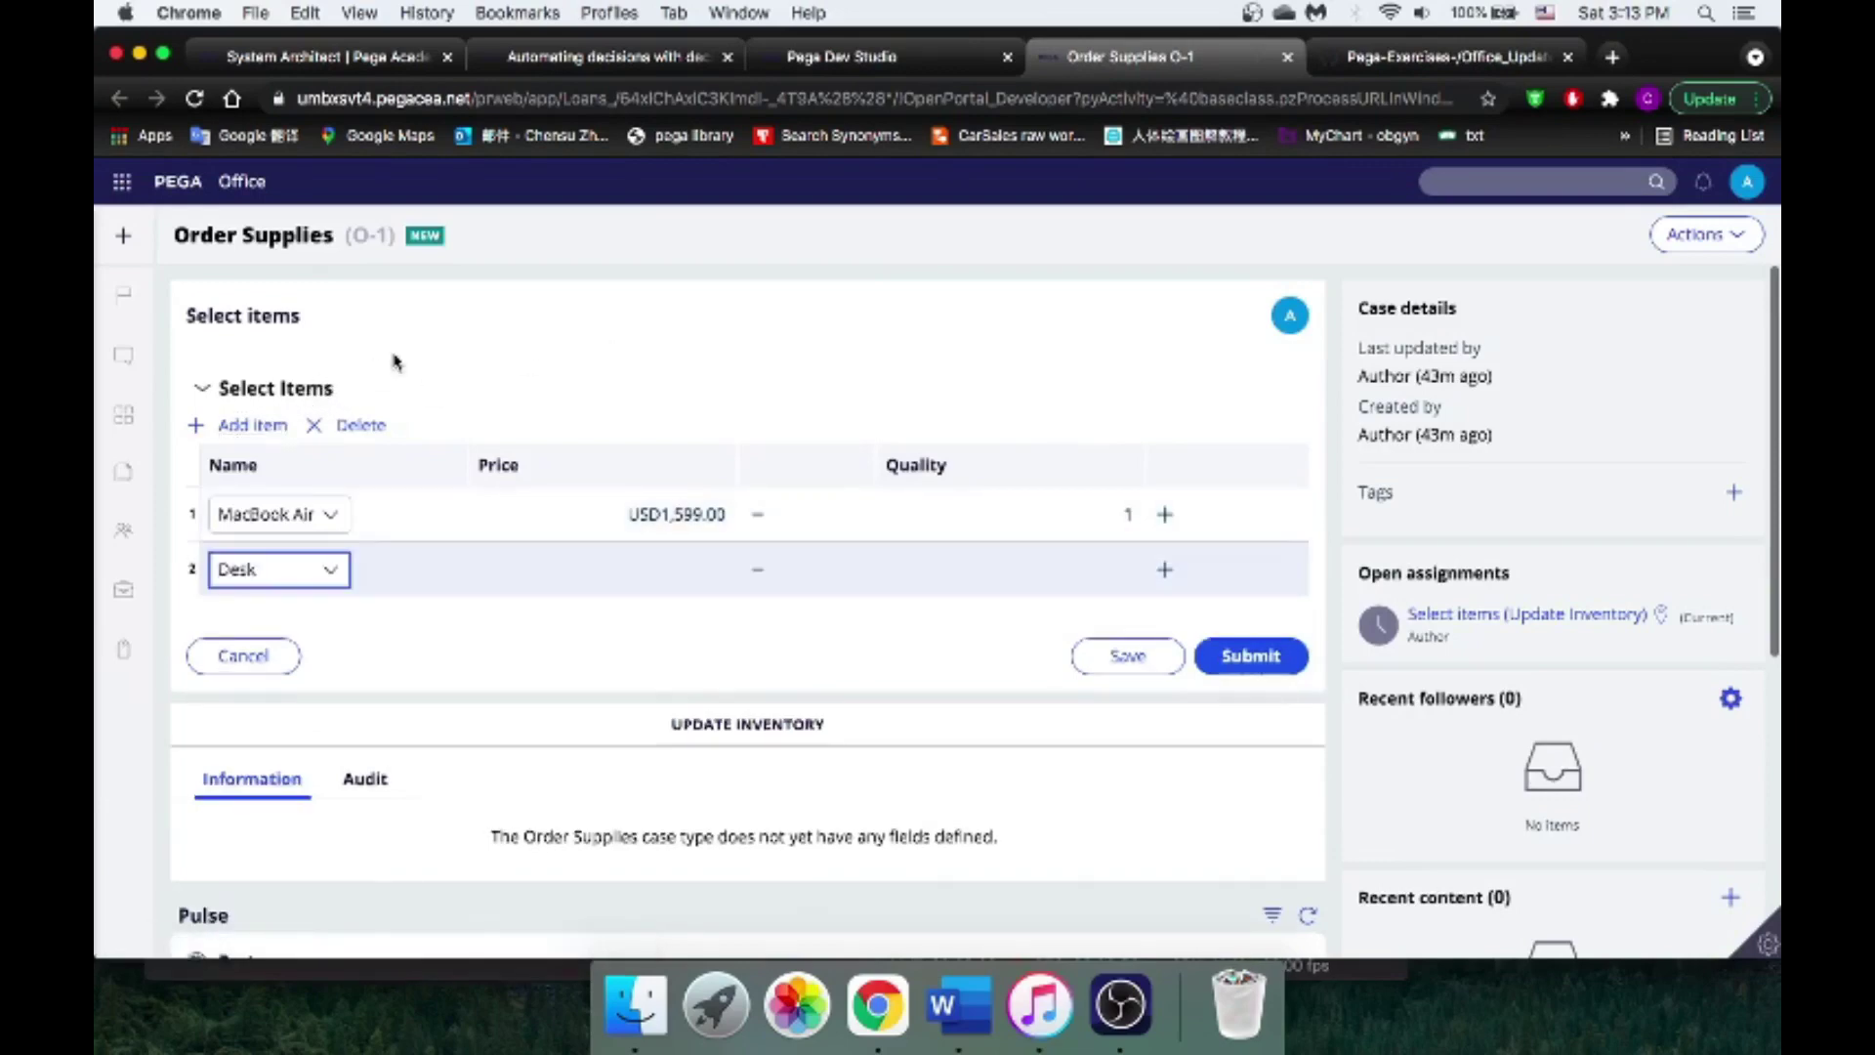
click(330, 570)
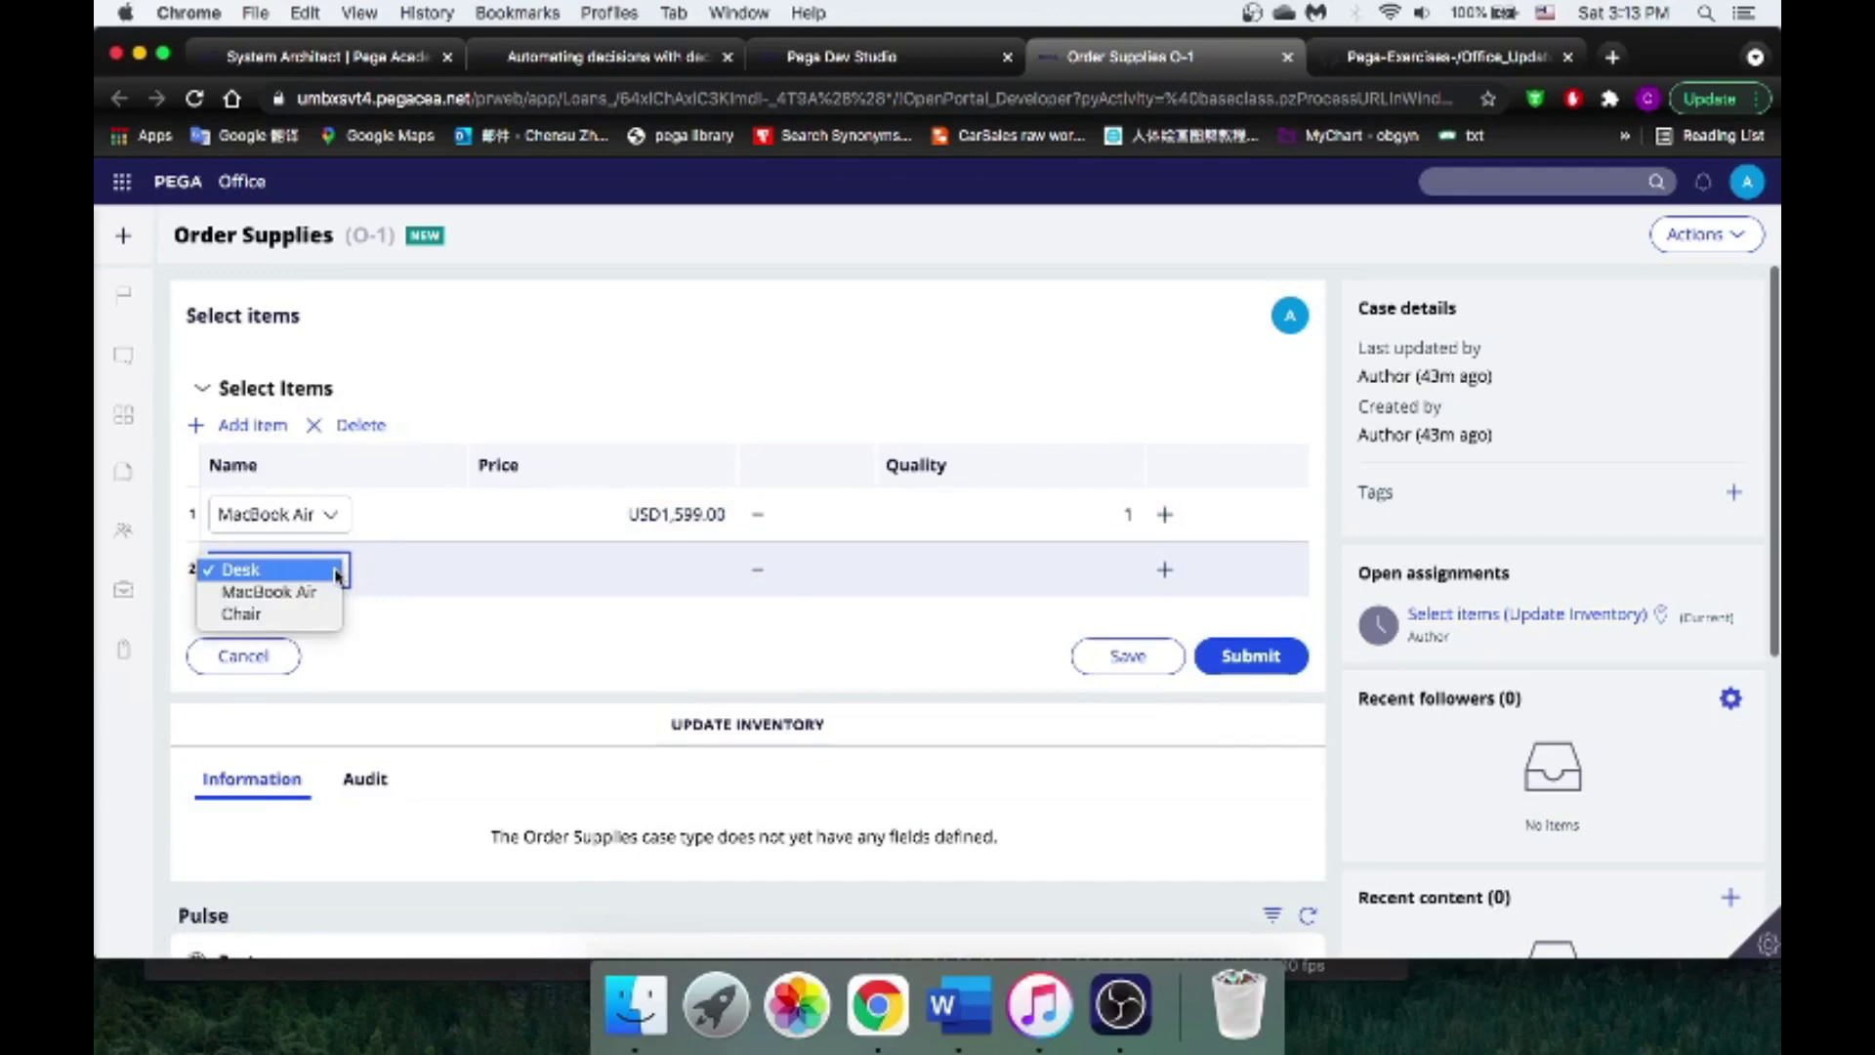
click(310, 614)
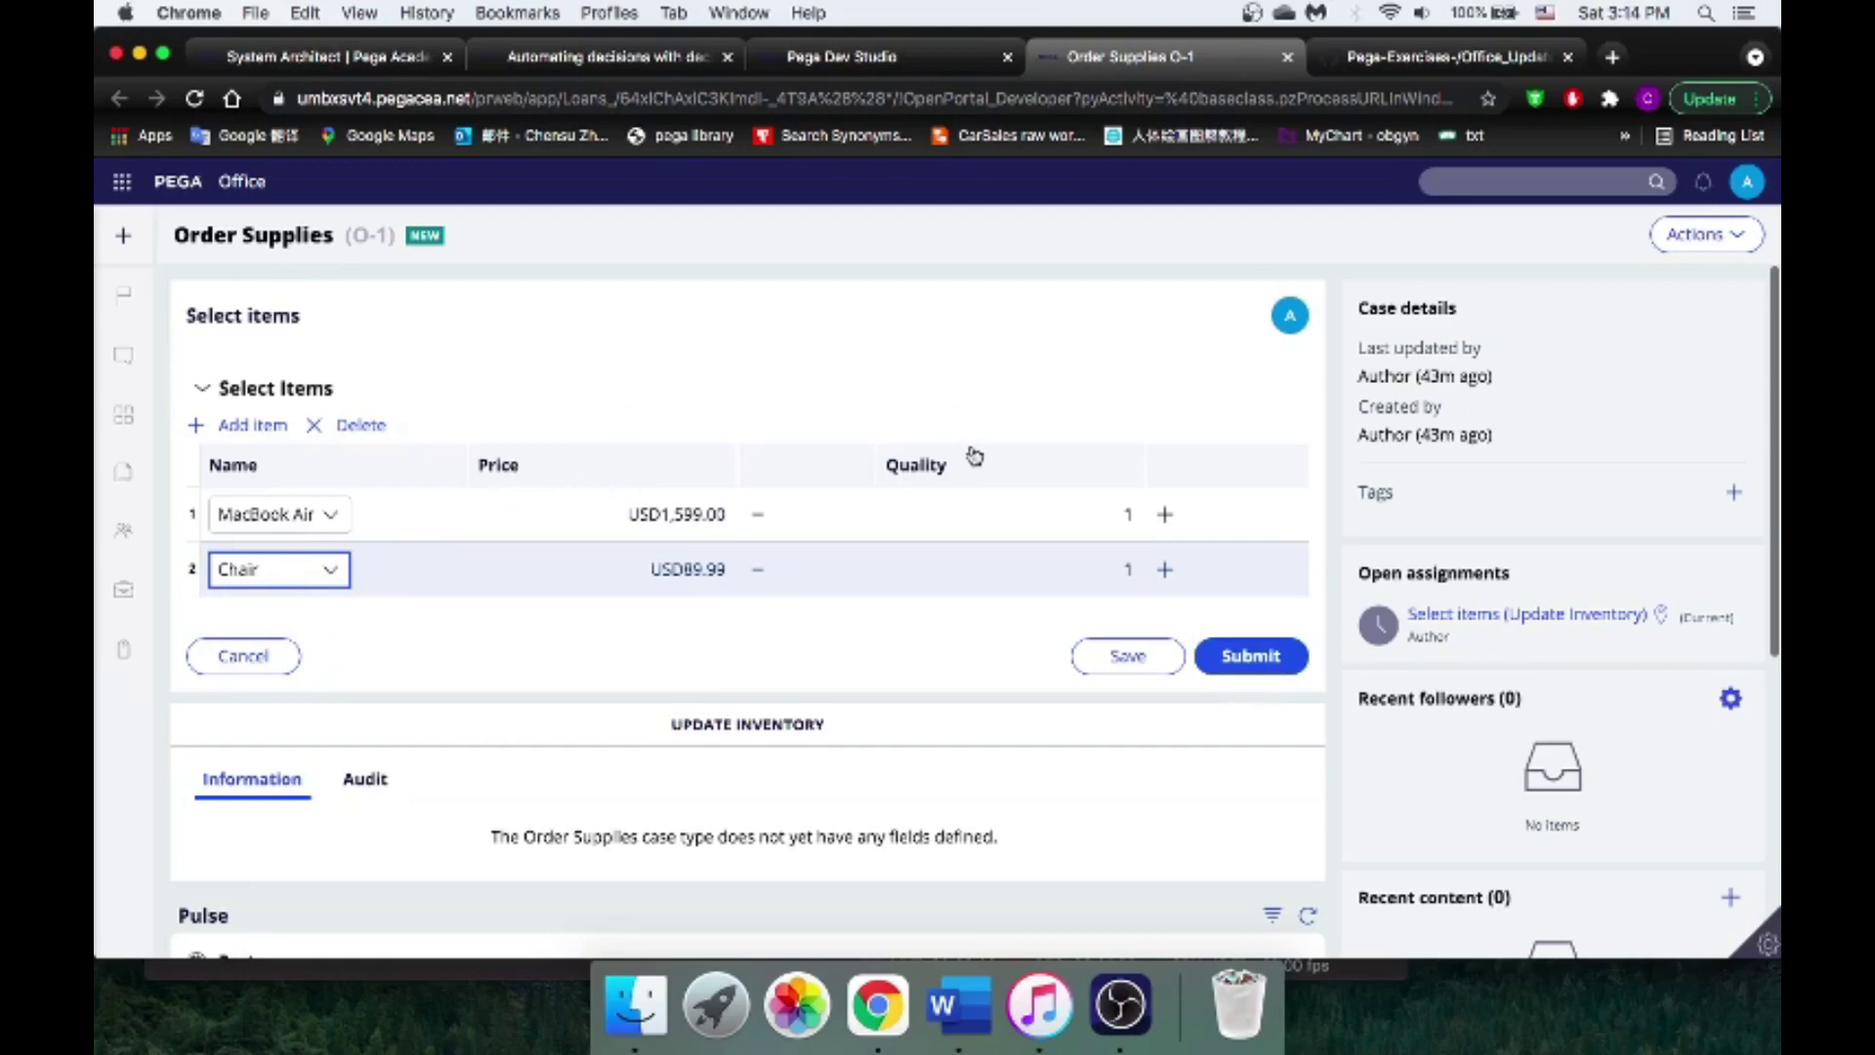
Step: Raise the MacBook Air quantity in the order to 3
click(1168, 517)
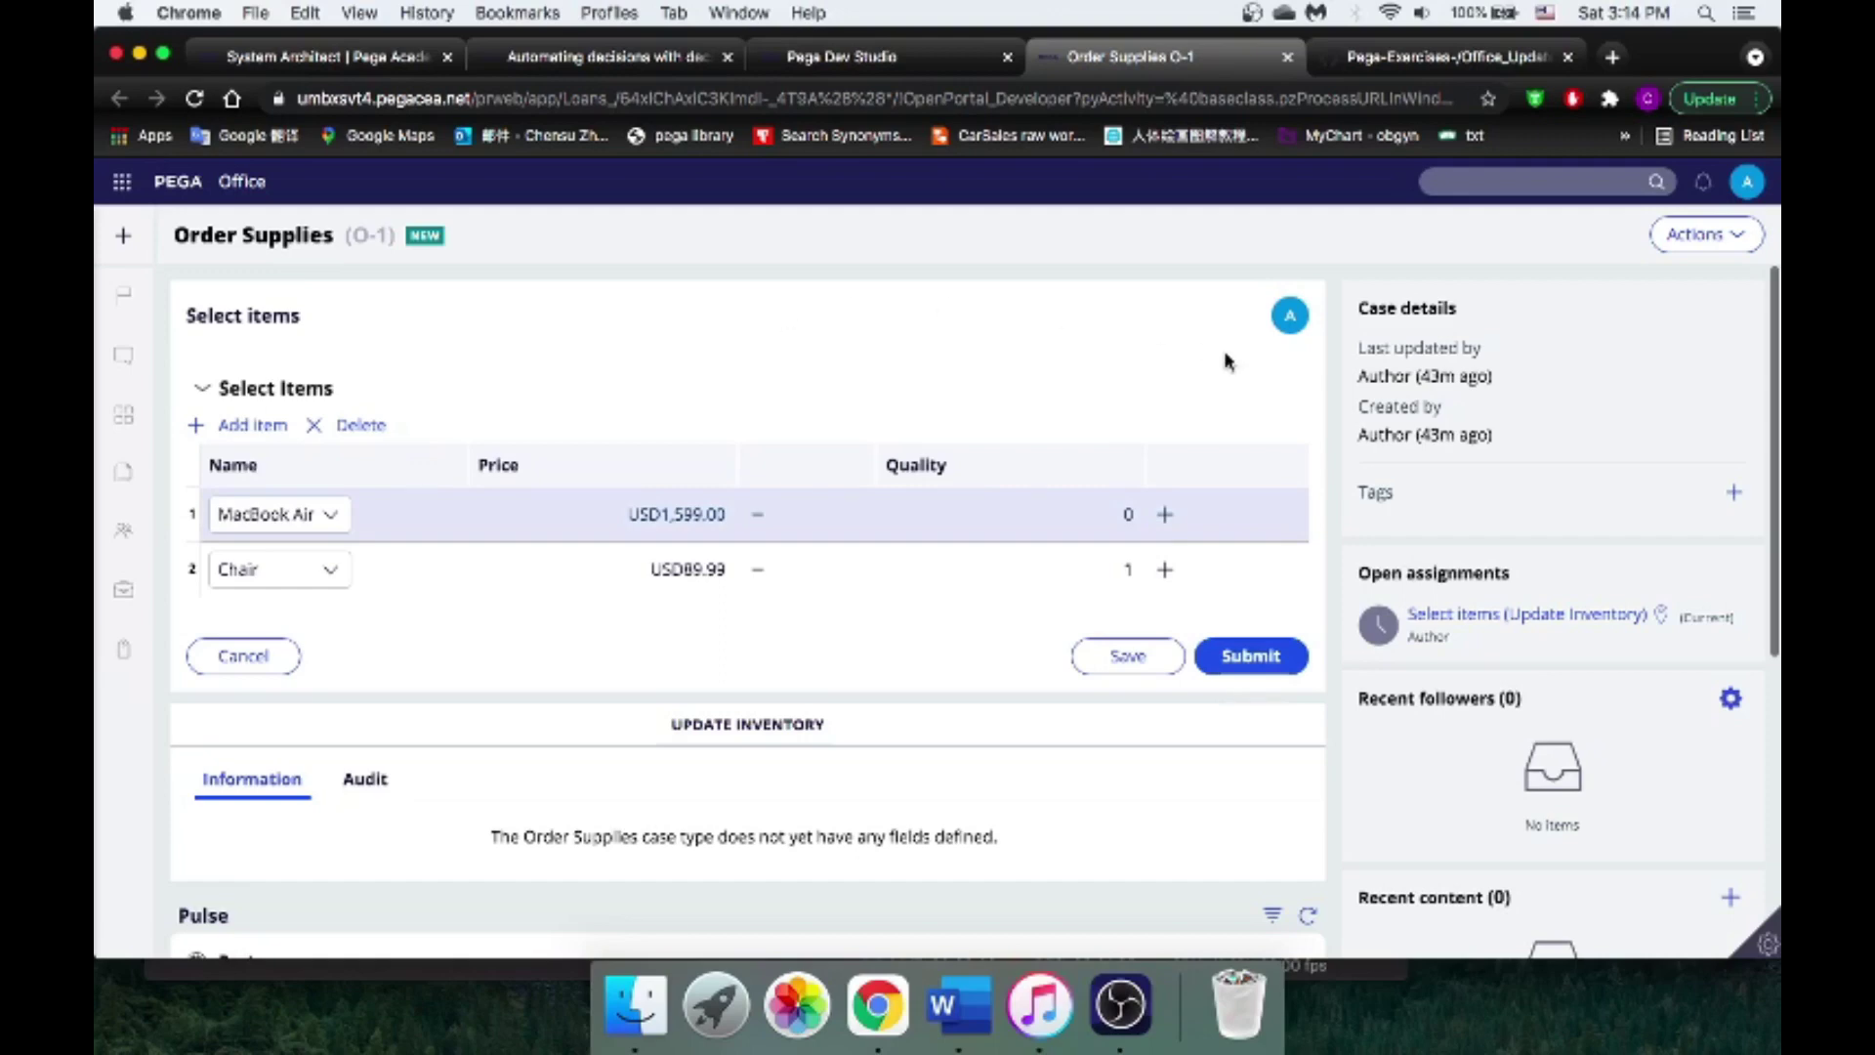
click(1169, 515)
click(1167, 515)
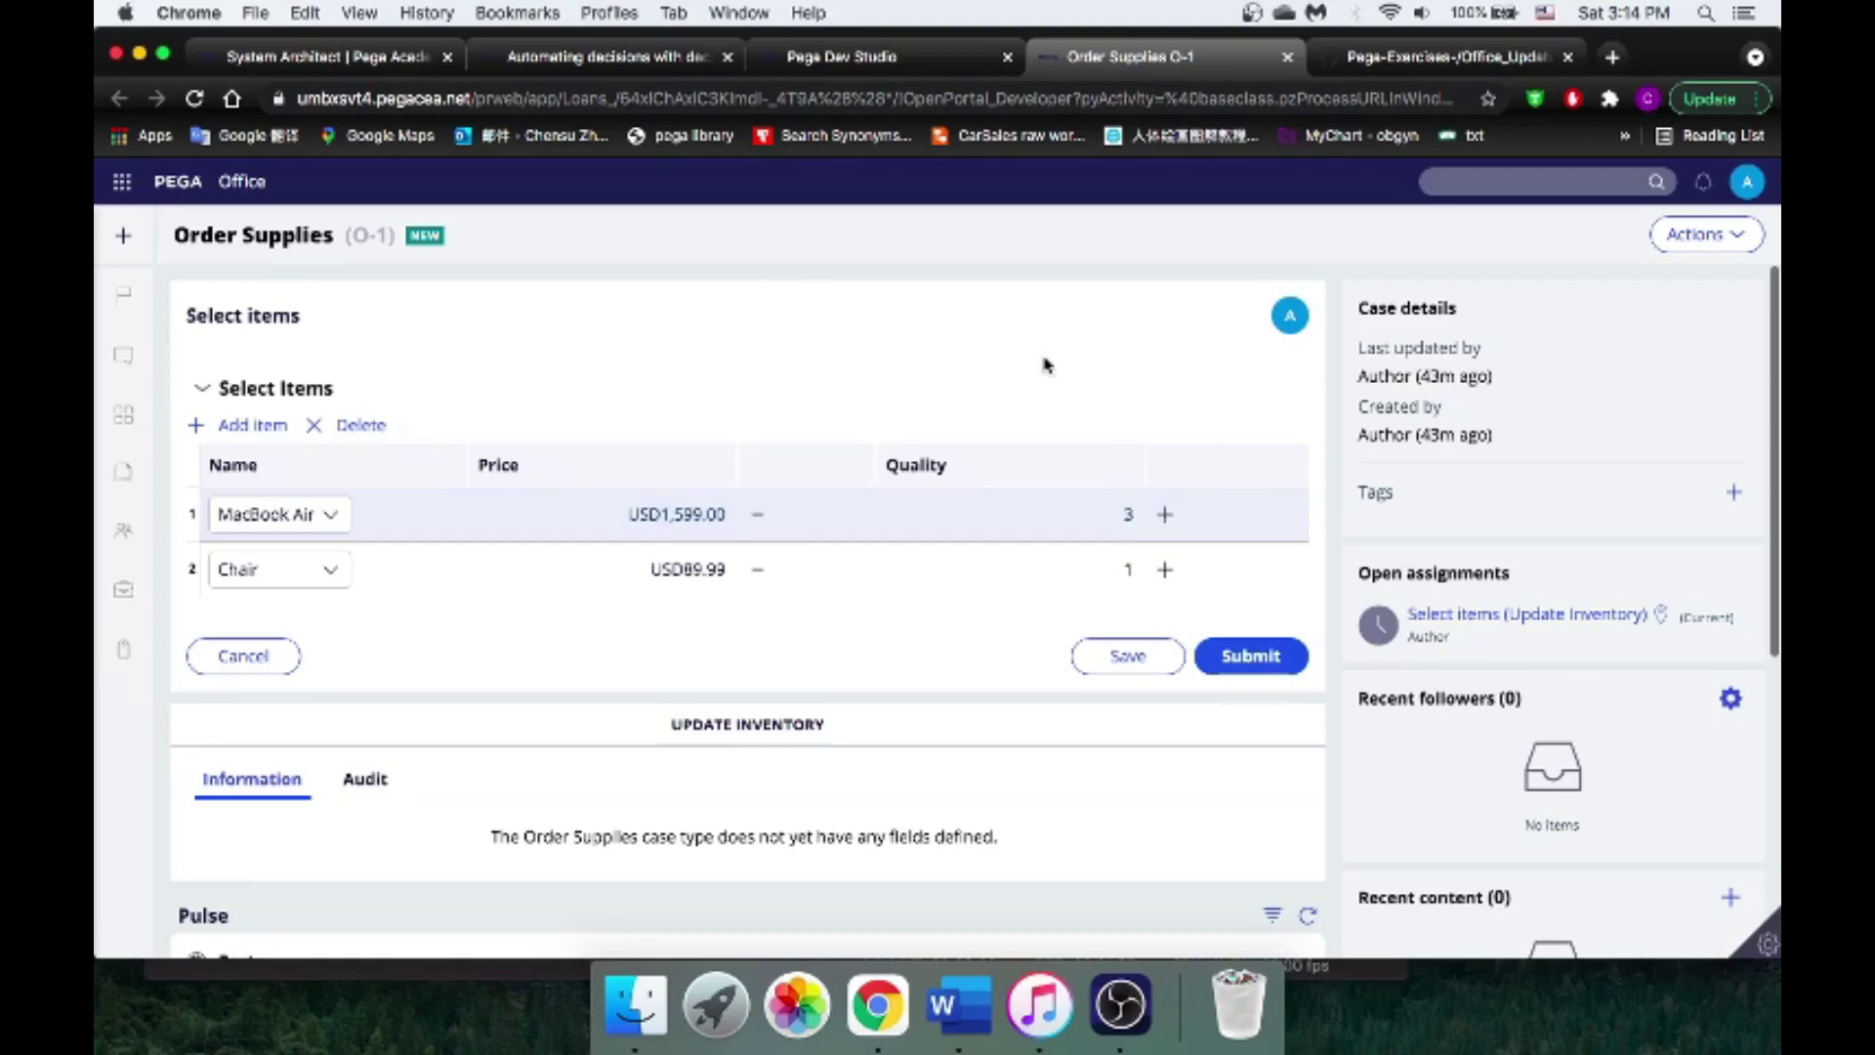
Step: Examine the Office Supplies data type's inventory records in Dev Studio and compare them with the items in the Order Supplies case
click(852, 61)
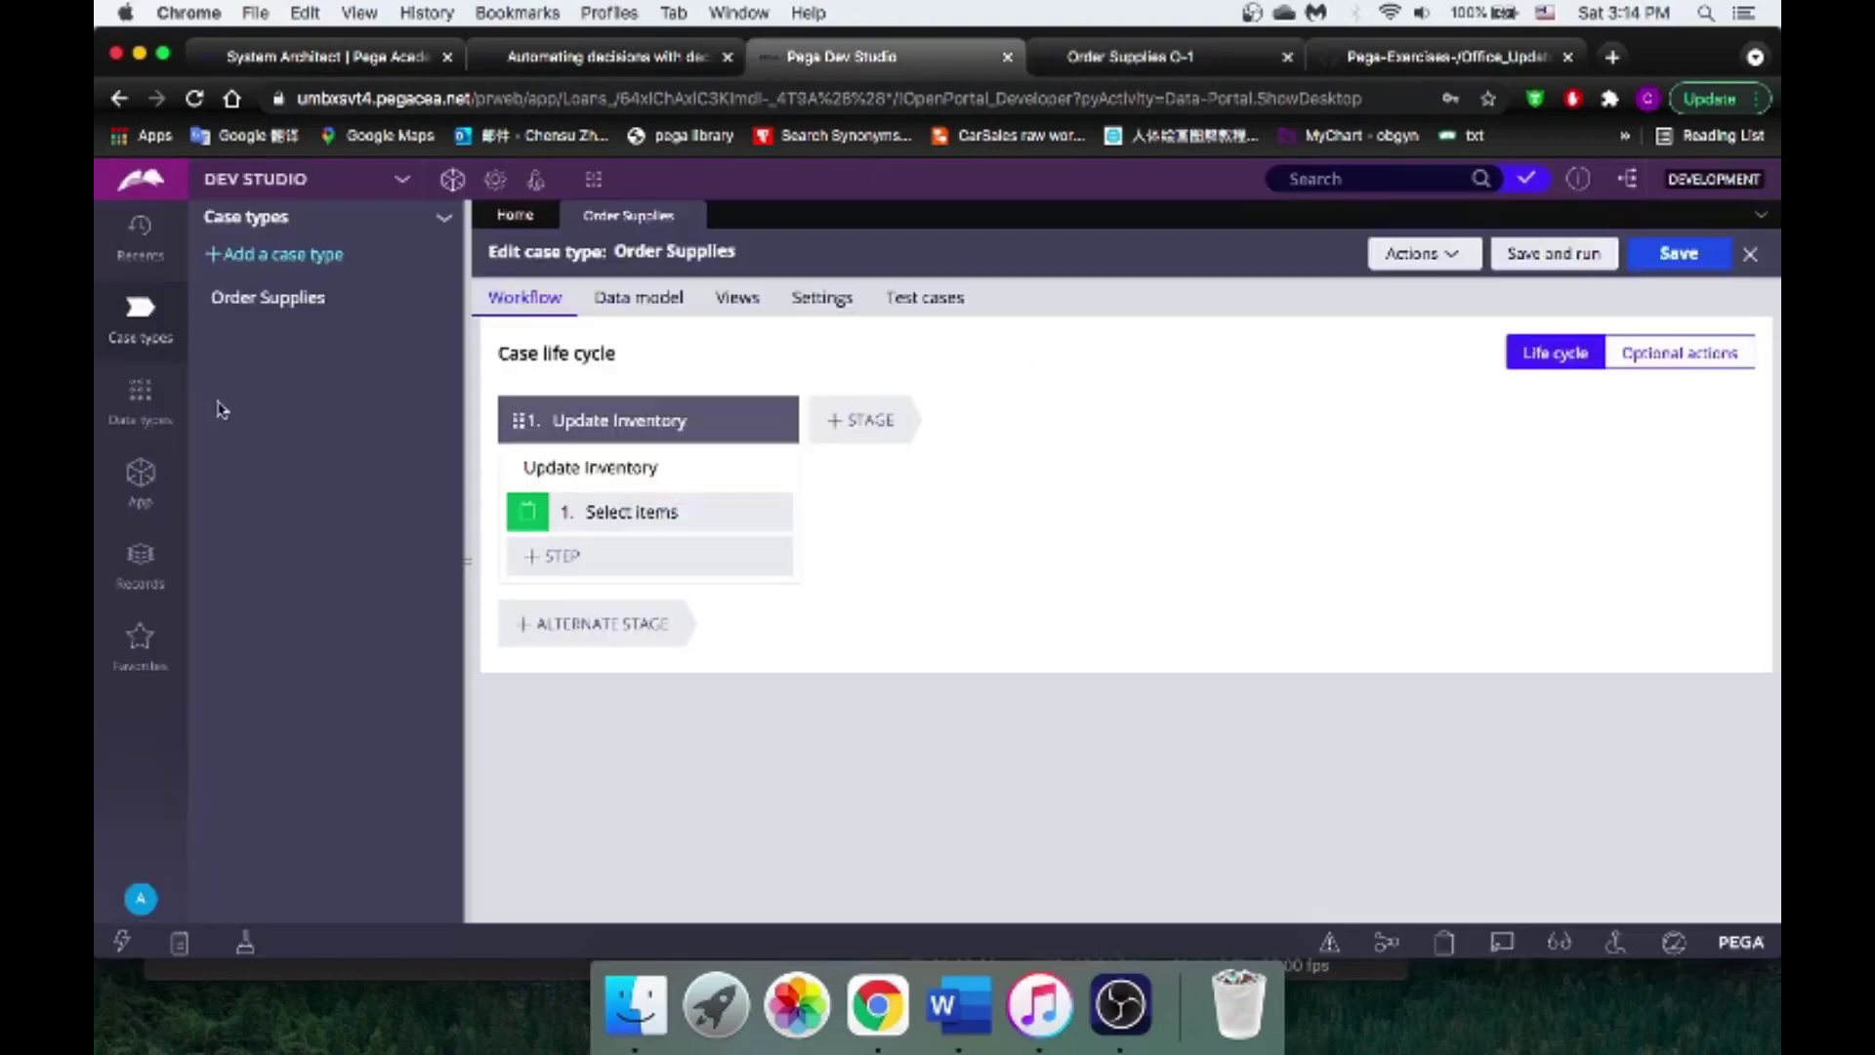
click(147, 405)
click(390, 303)
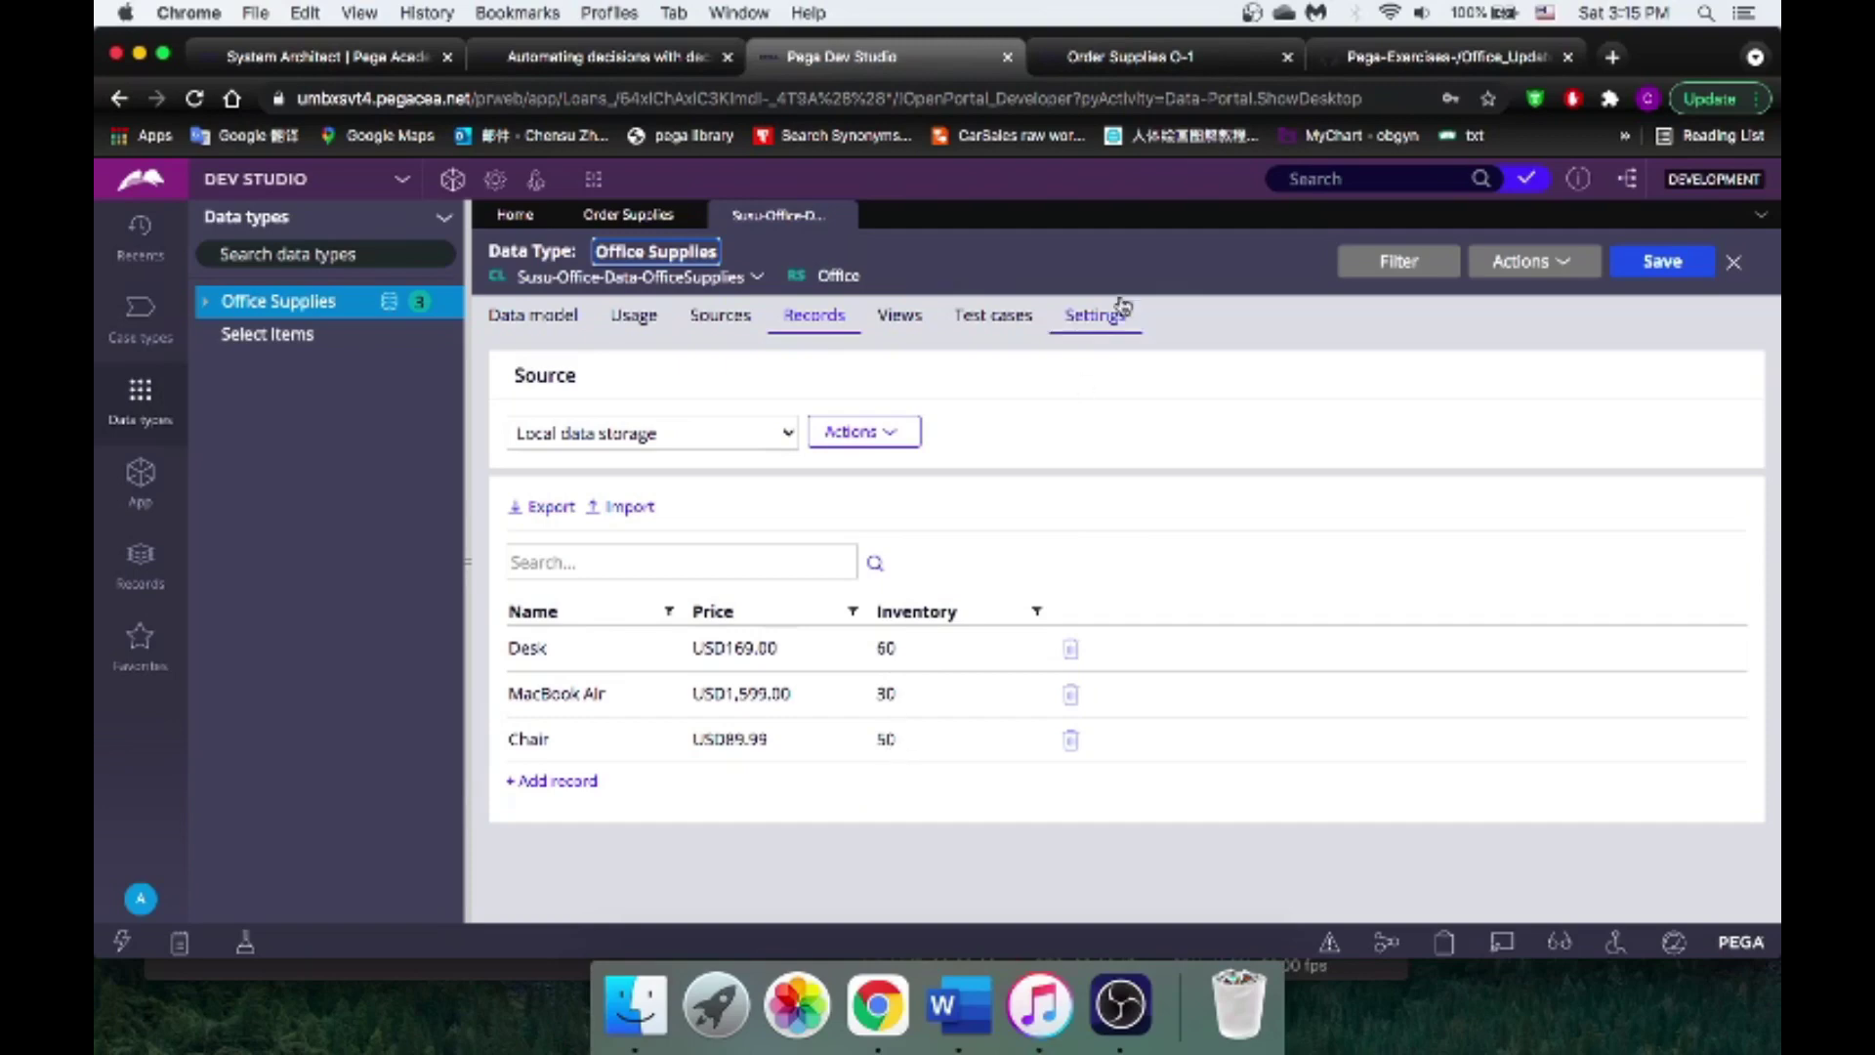
click(1175, 51)
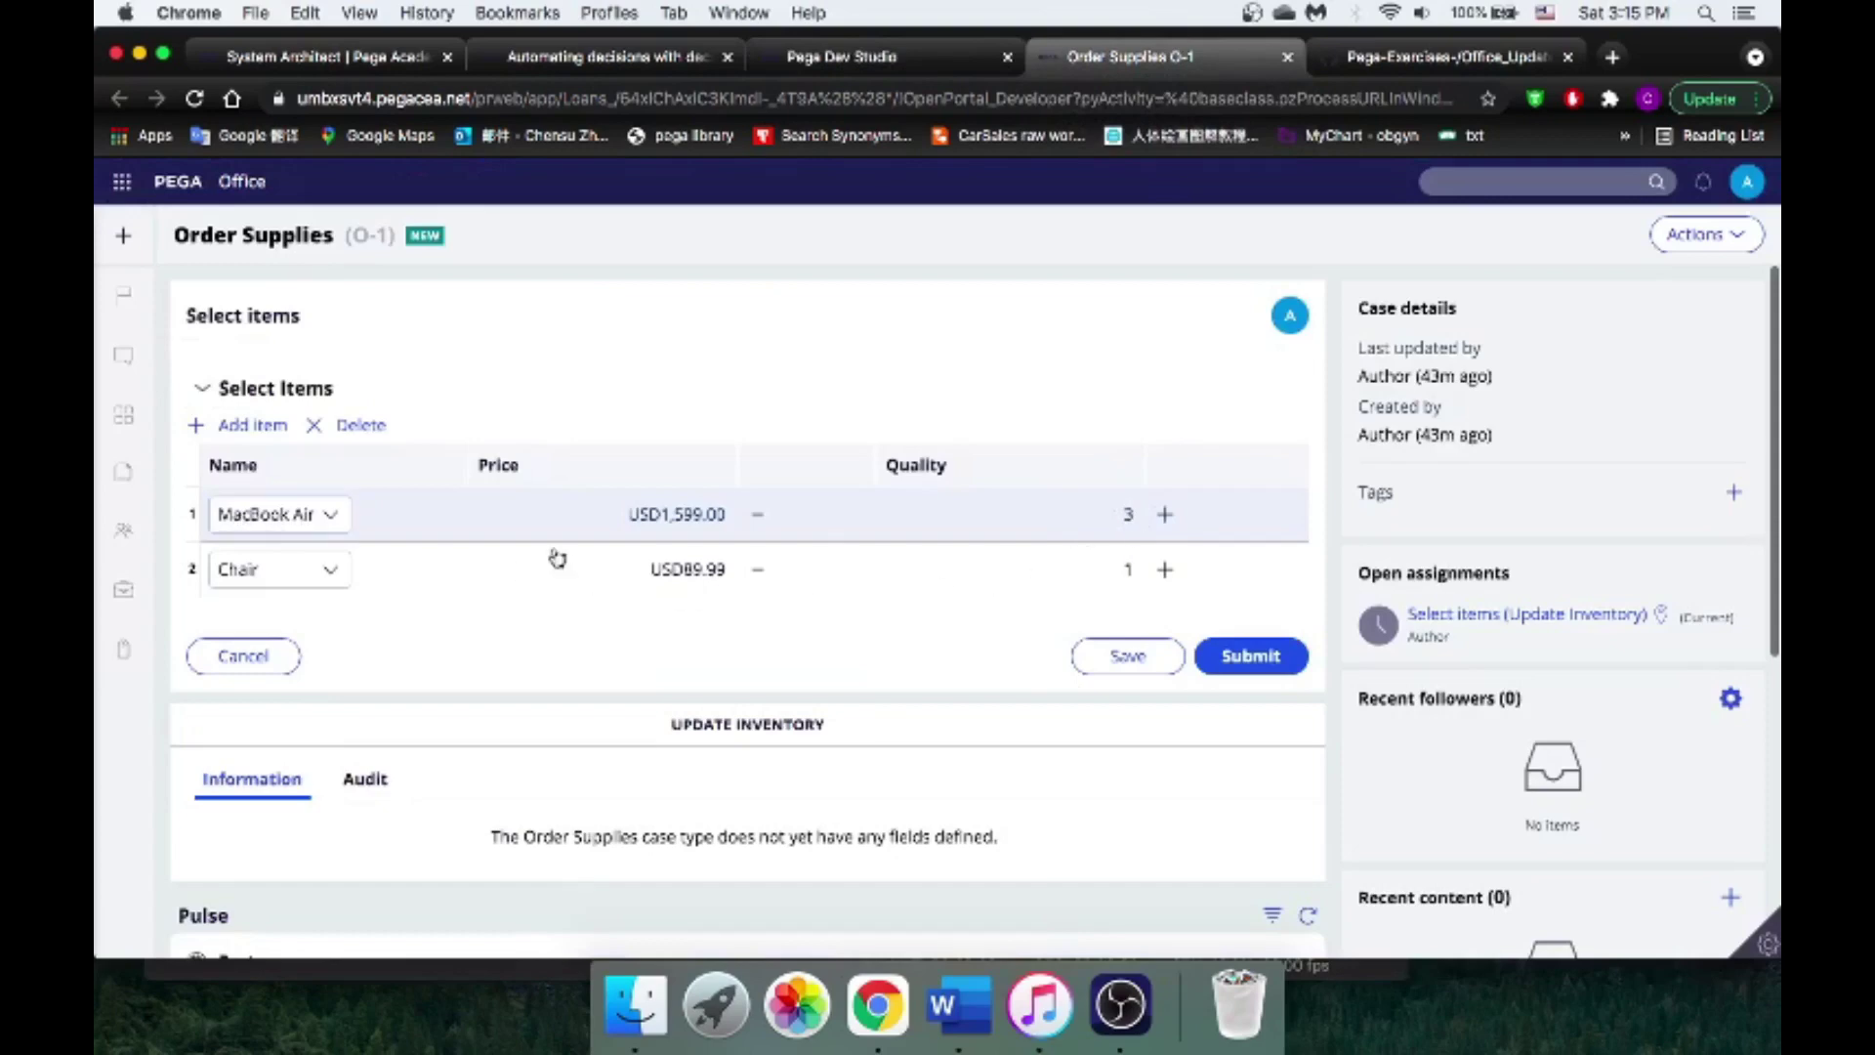
click(890, 57)
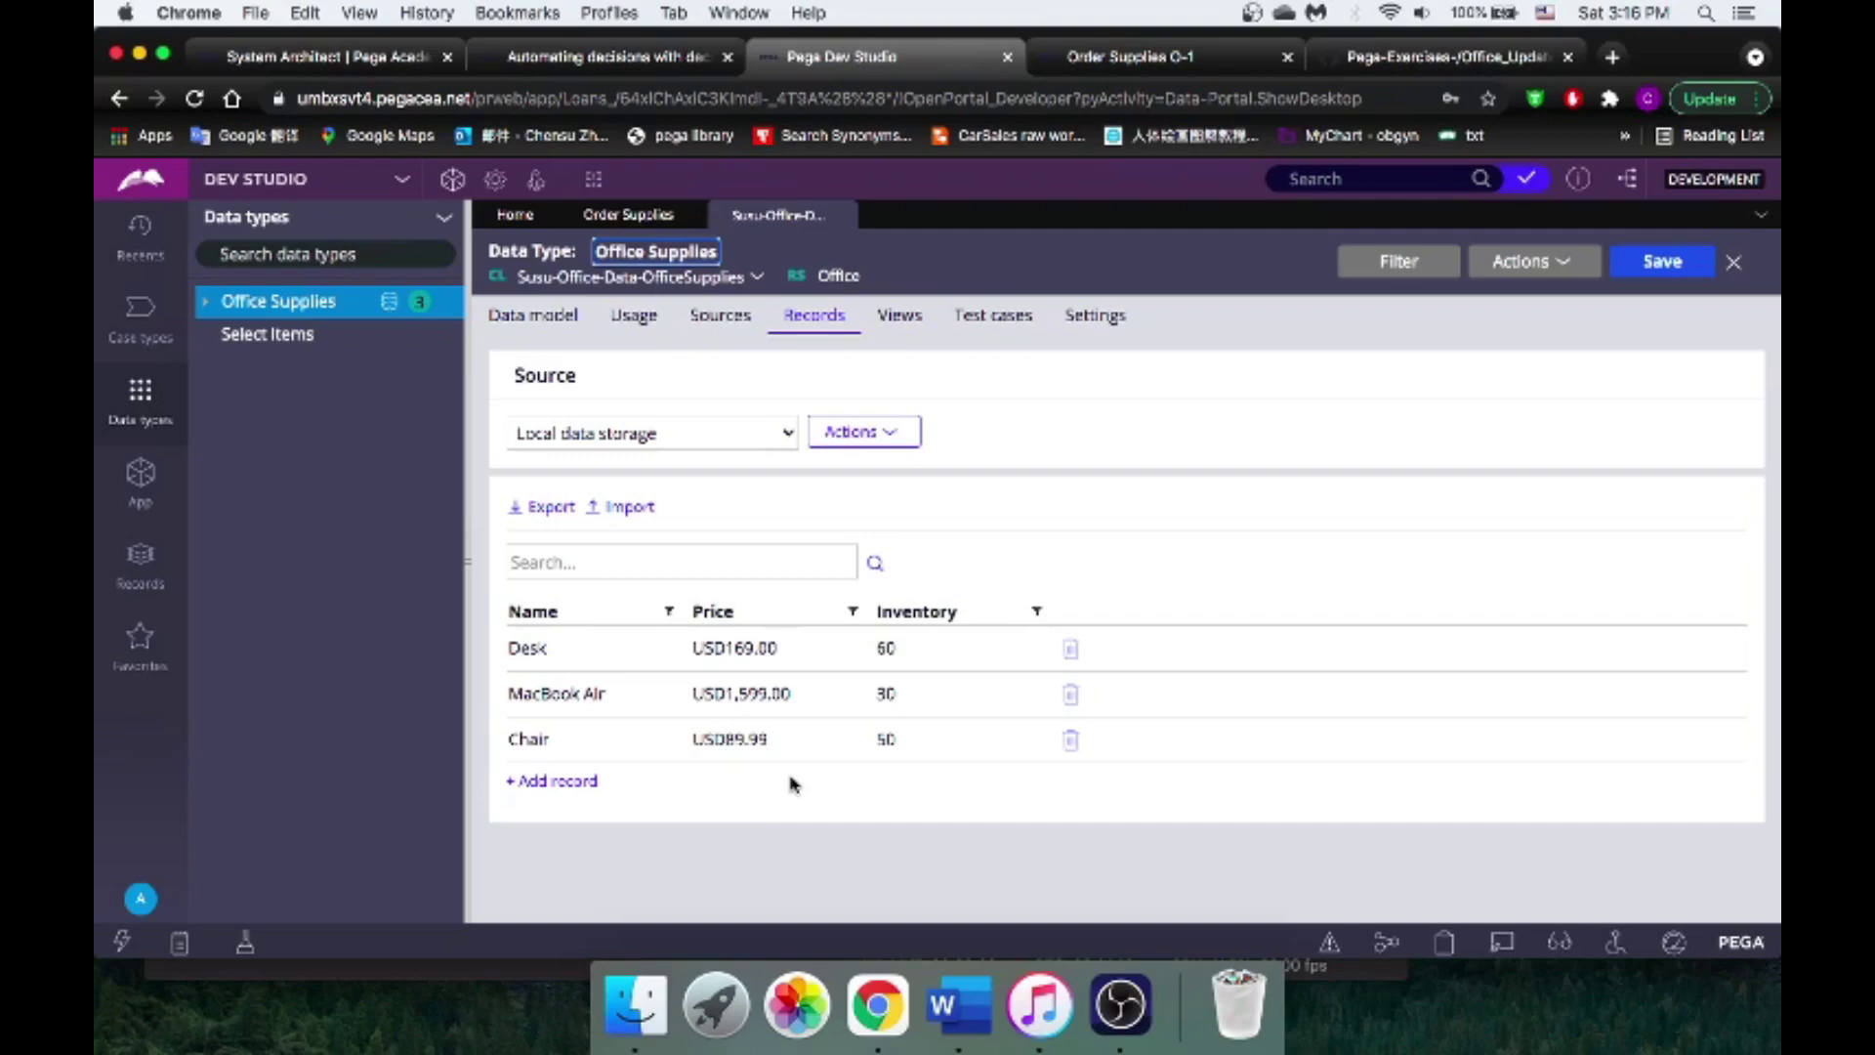
Step: Open the Update Inventory process of the Order Supplies case type and the SelectItems flow action used by its connector
click(628, 214)
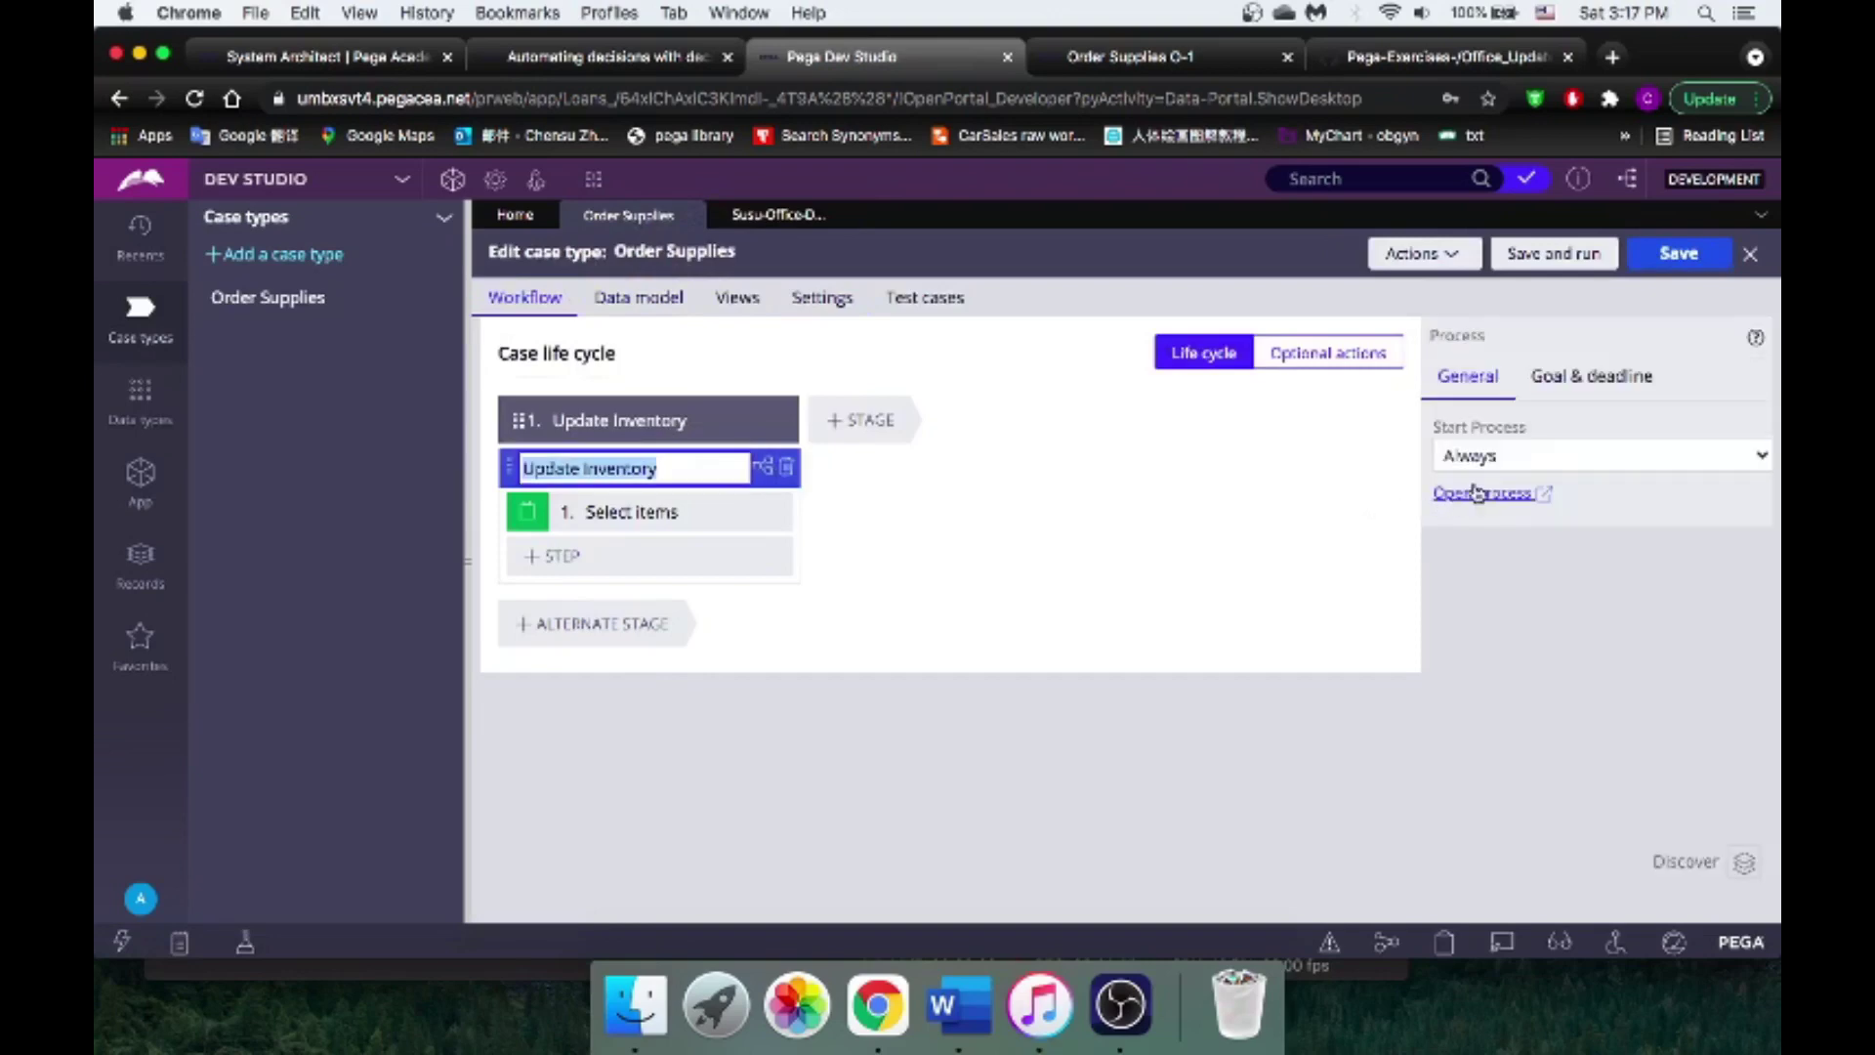
click(1428, 501)
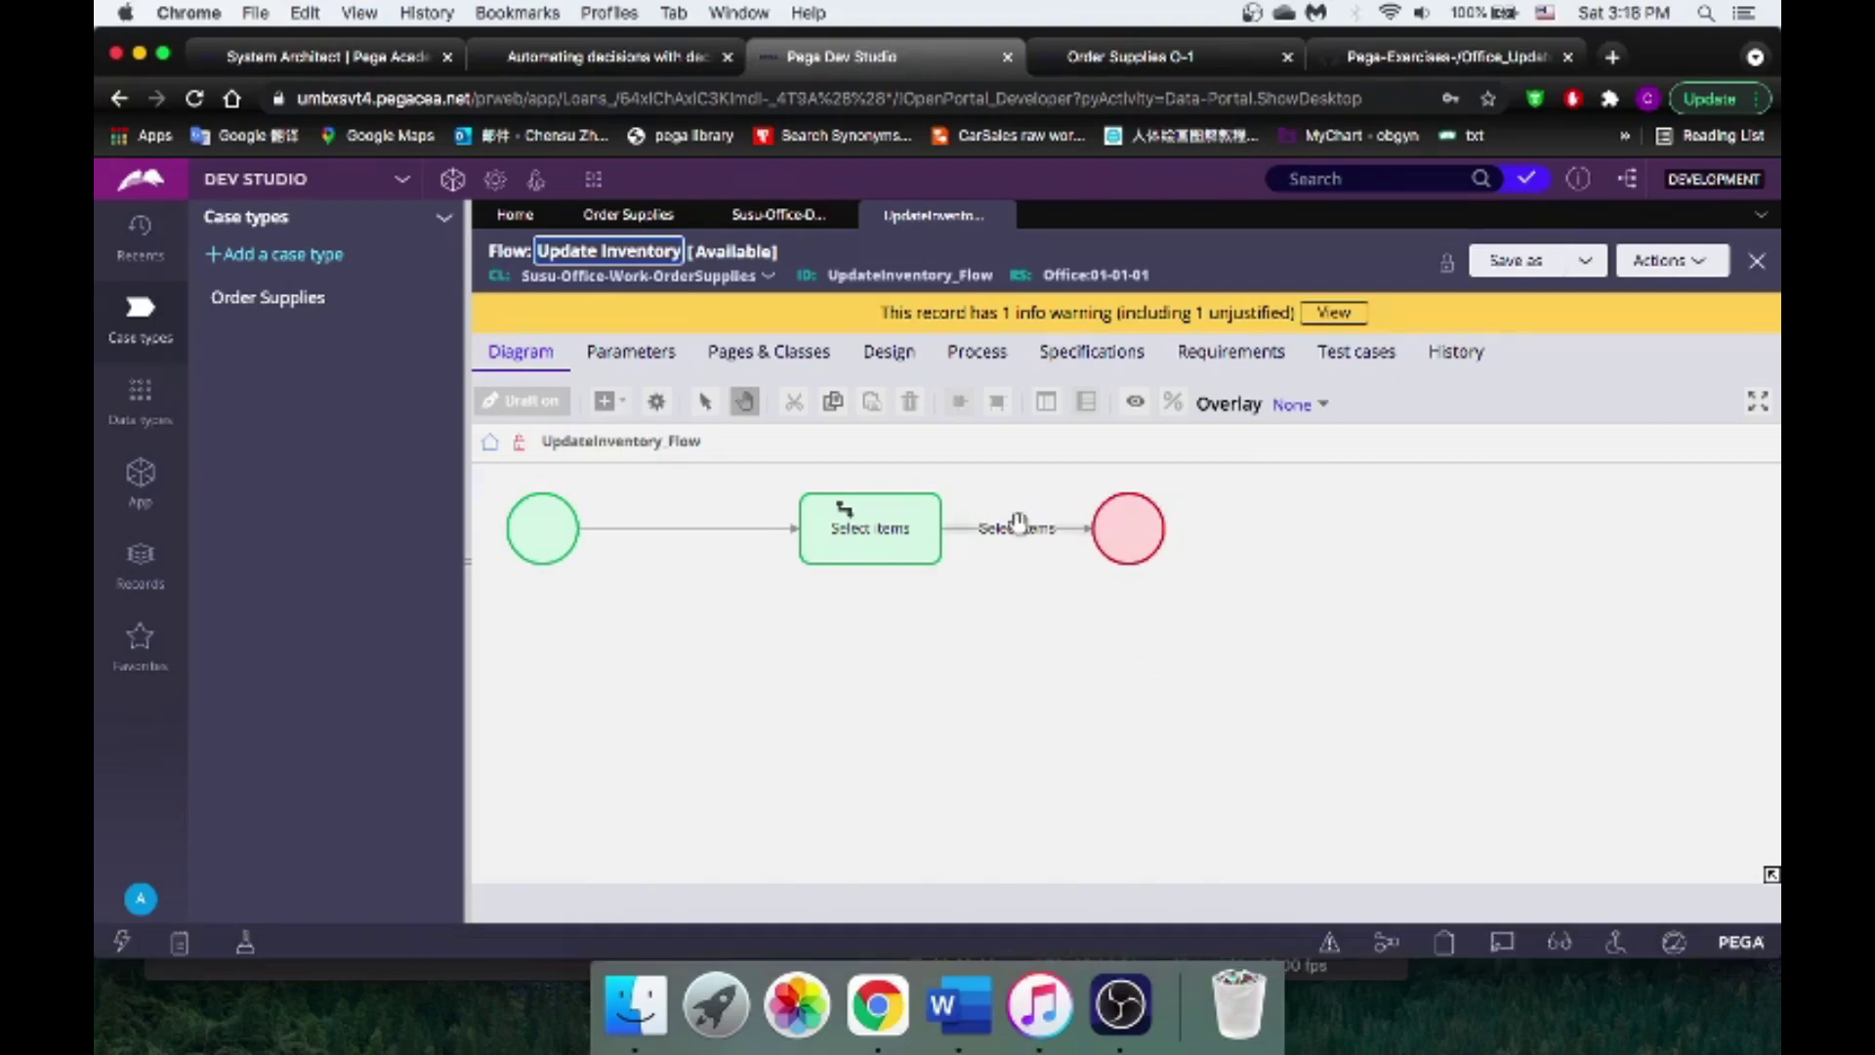
double_click(1038, 535)
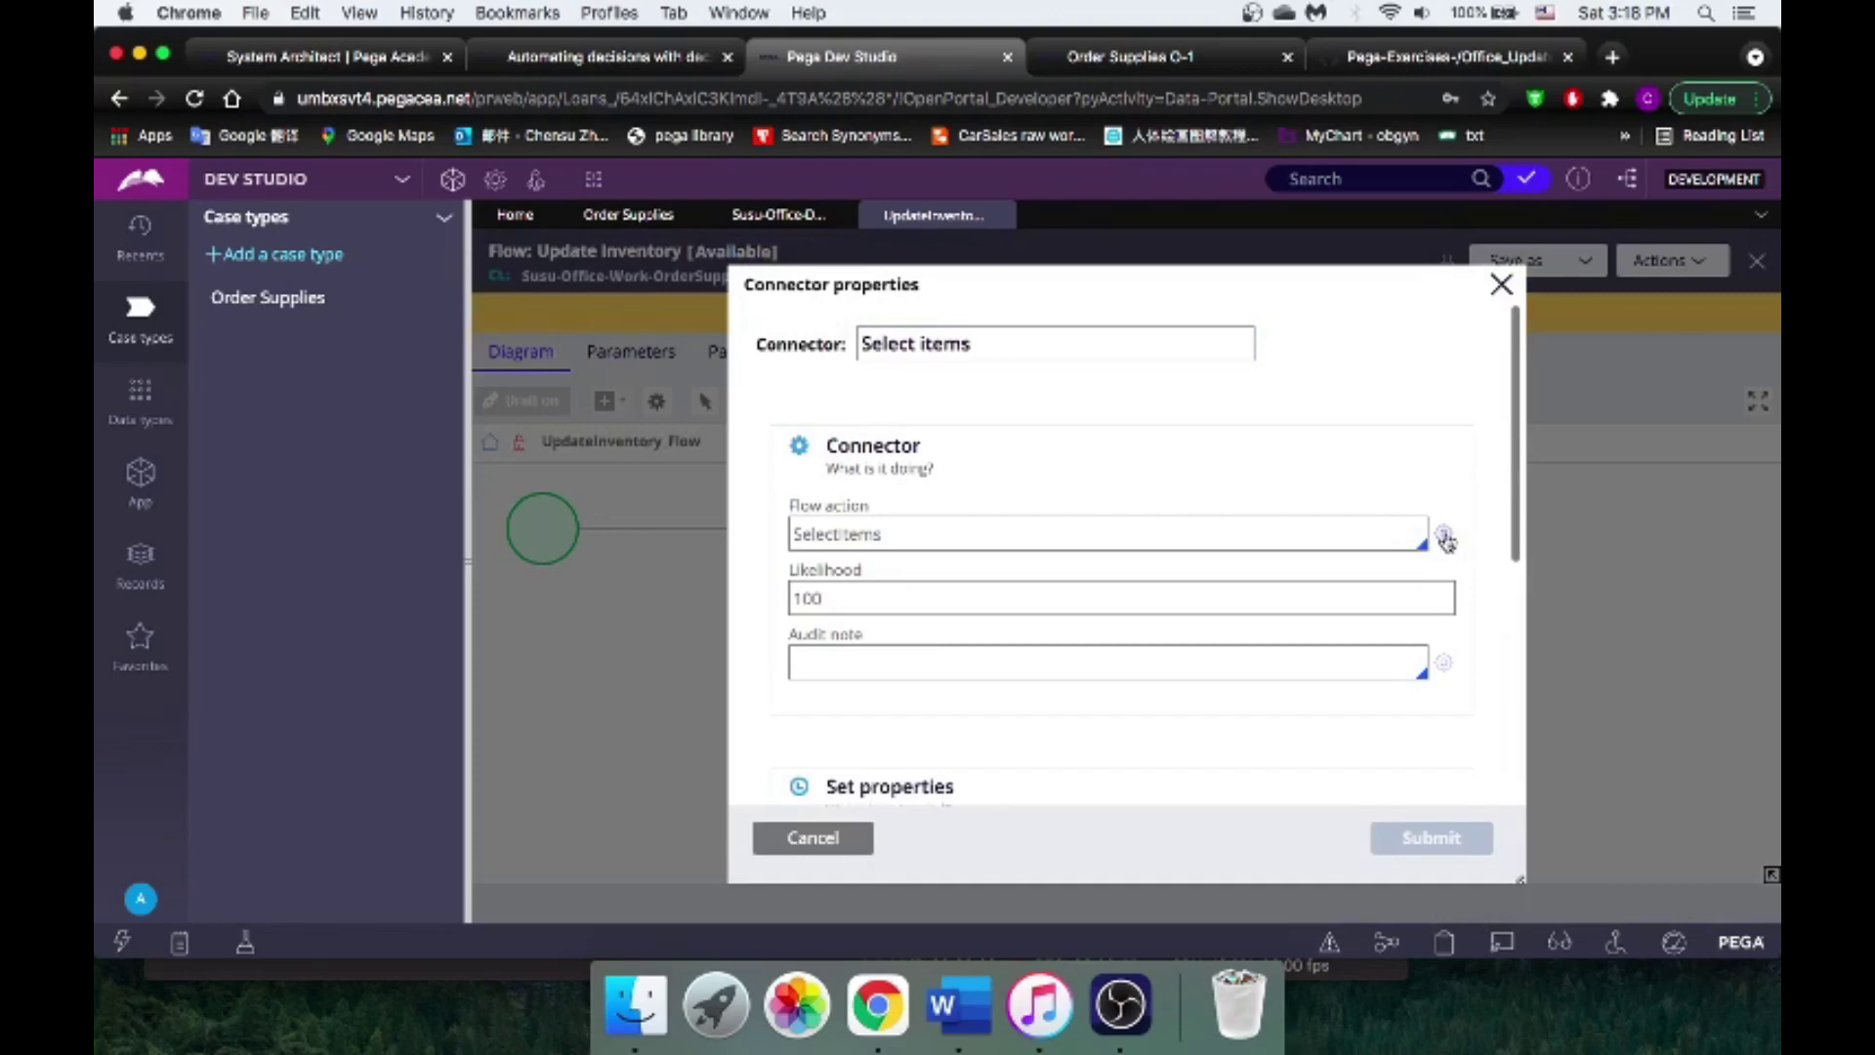
click(1444, 537)
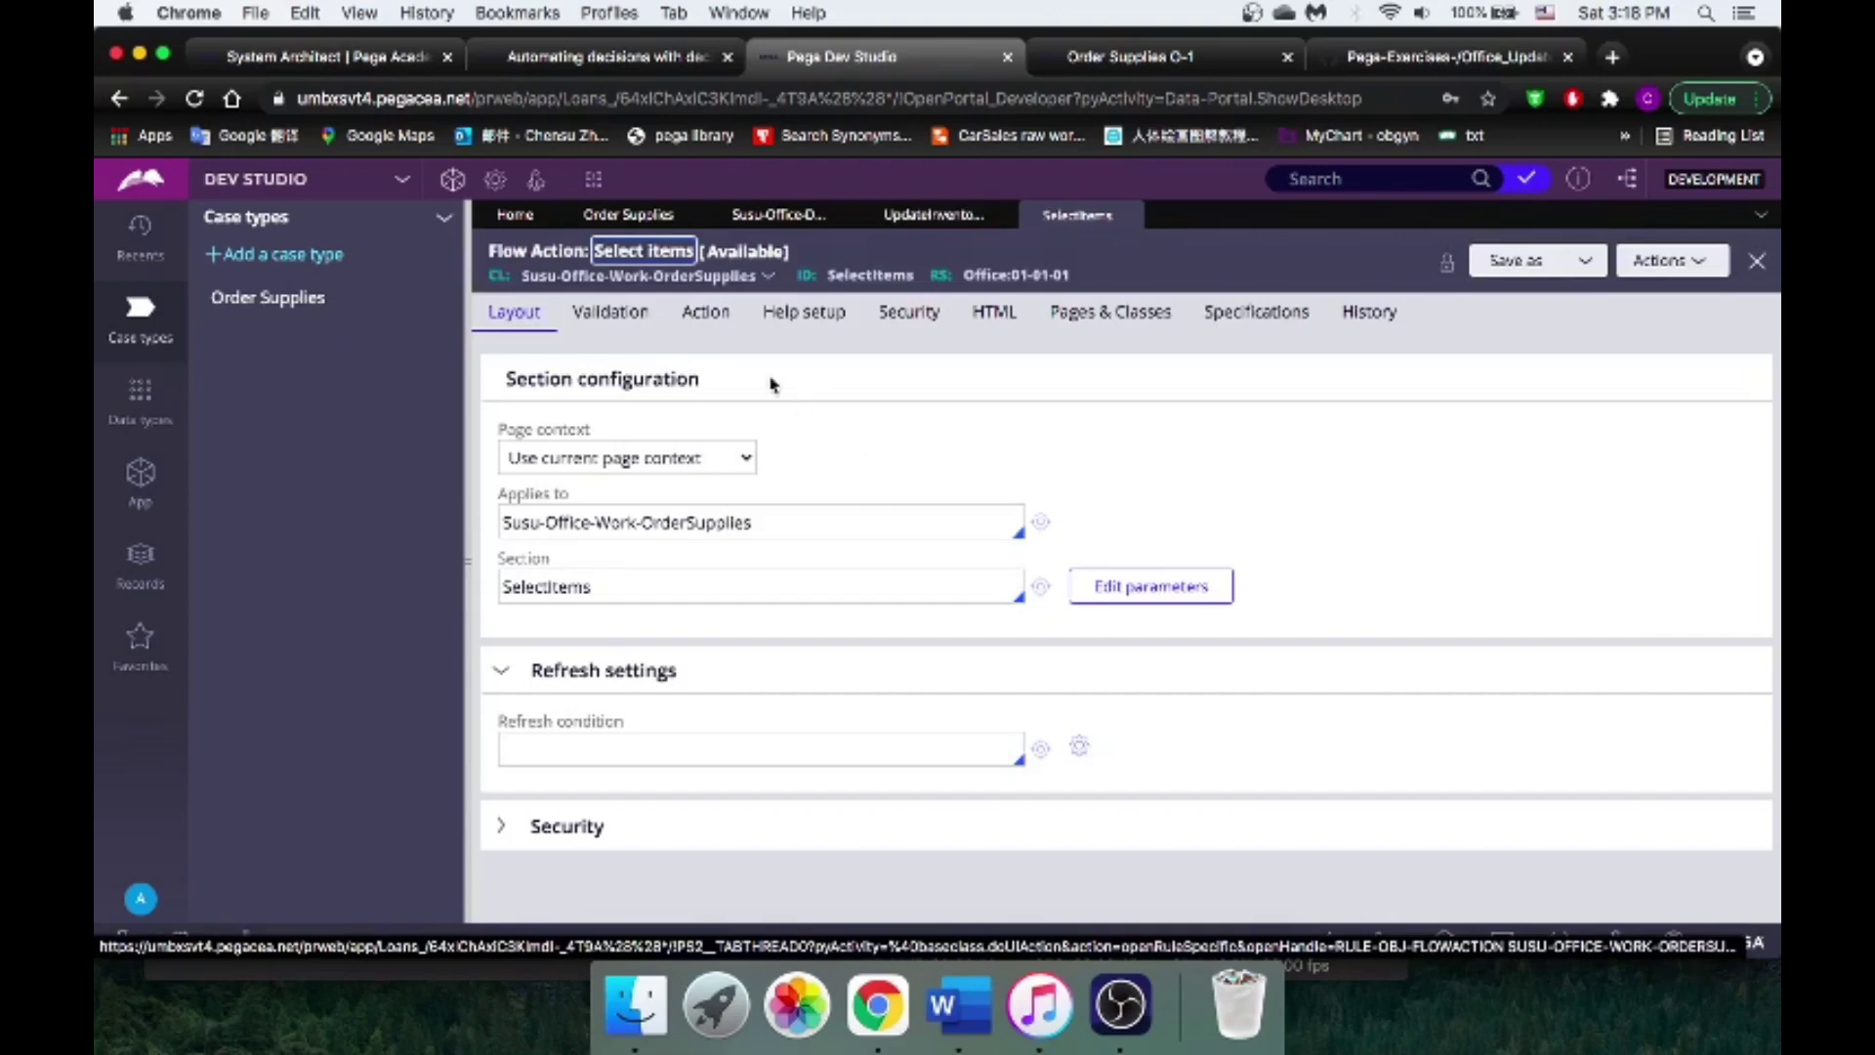
Step: Save the Select items flow action as a copy in Office ruleset version 01-01-02, closing the old version's tab
click(1509, 260)
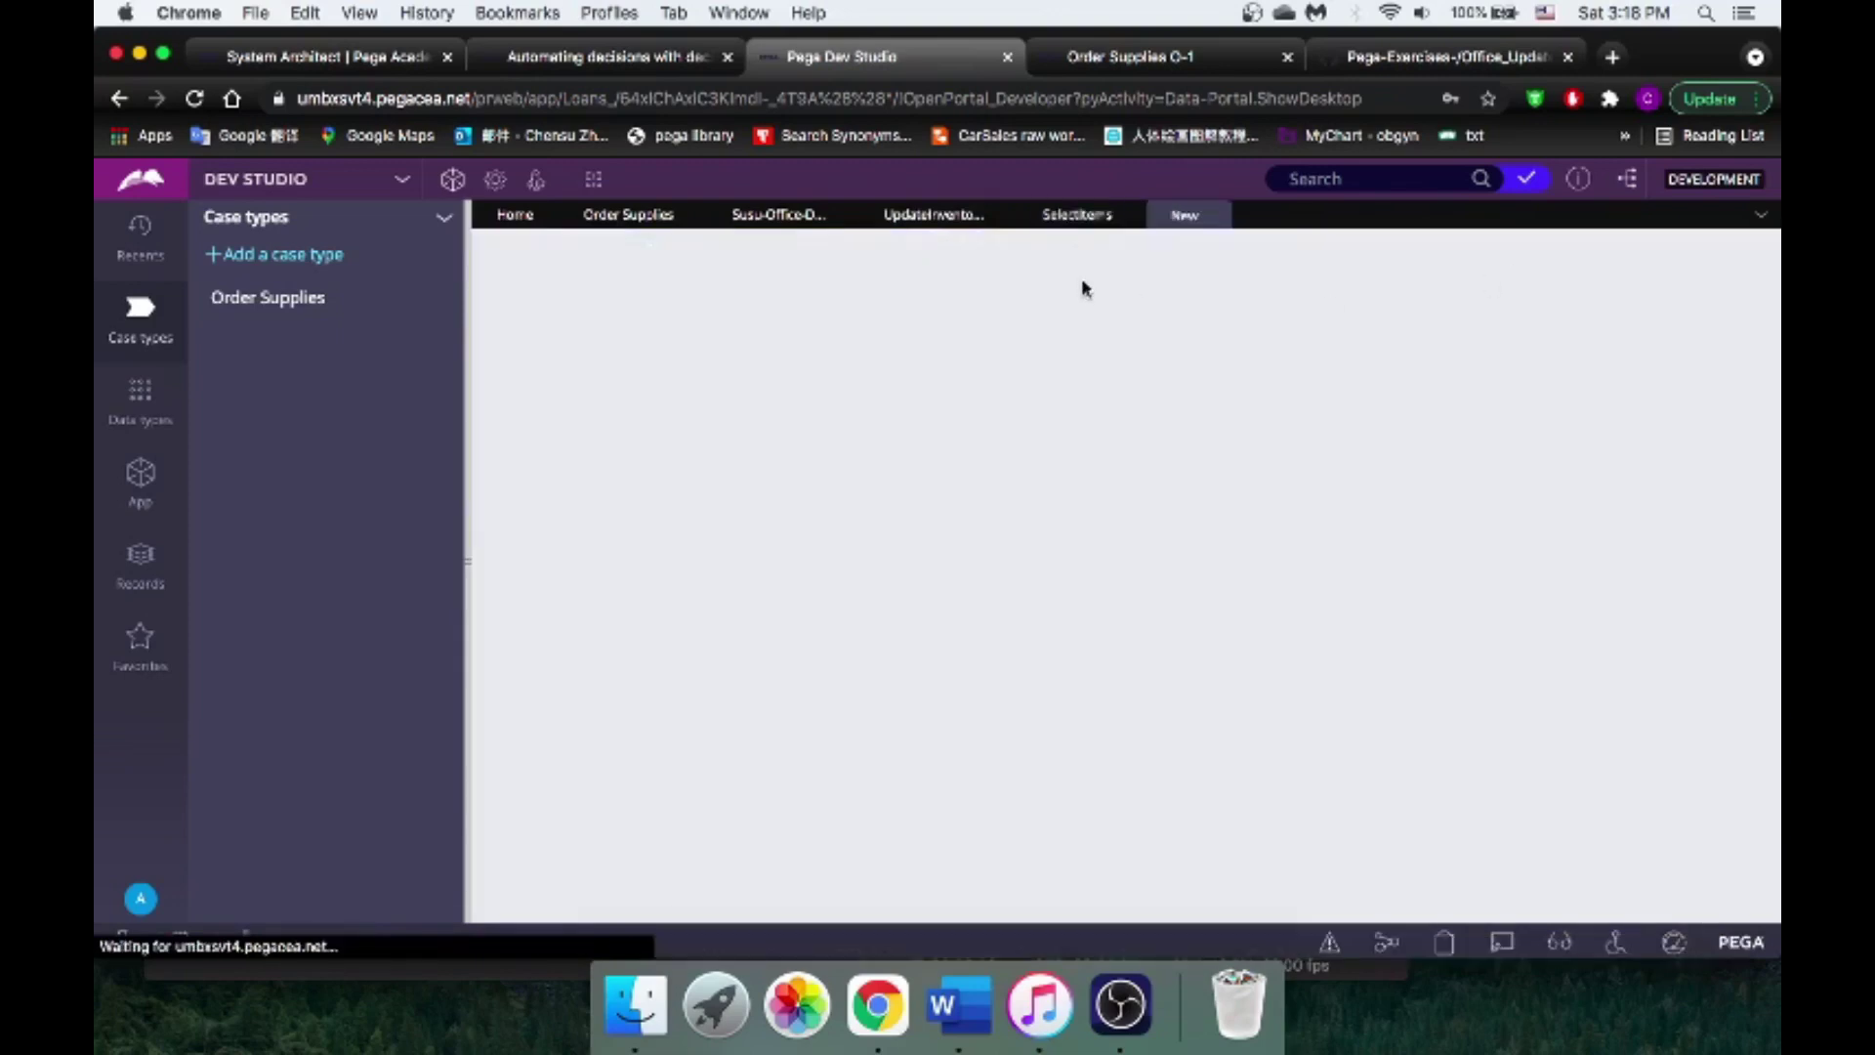
click(1133, 217)
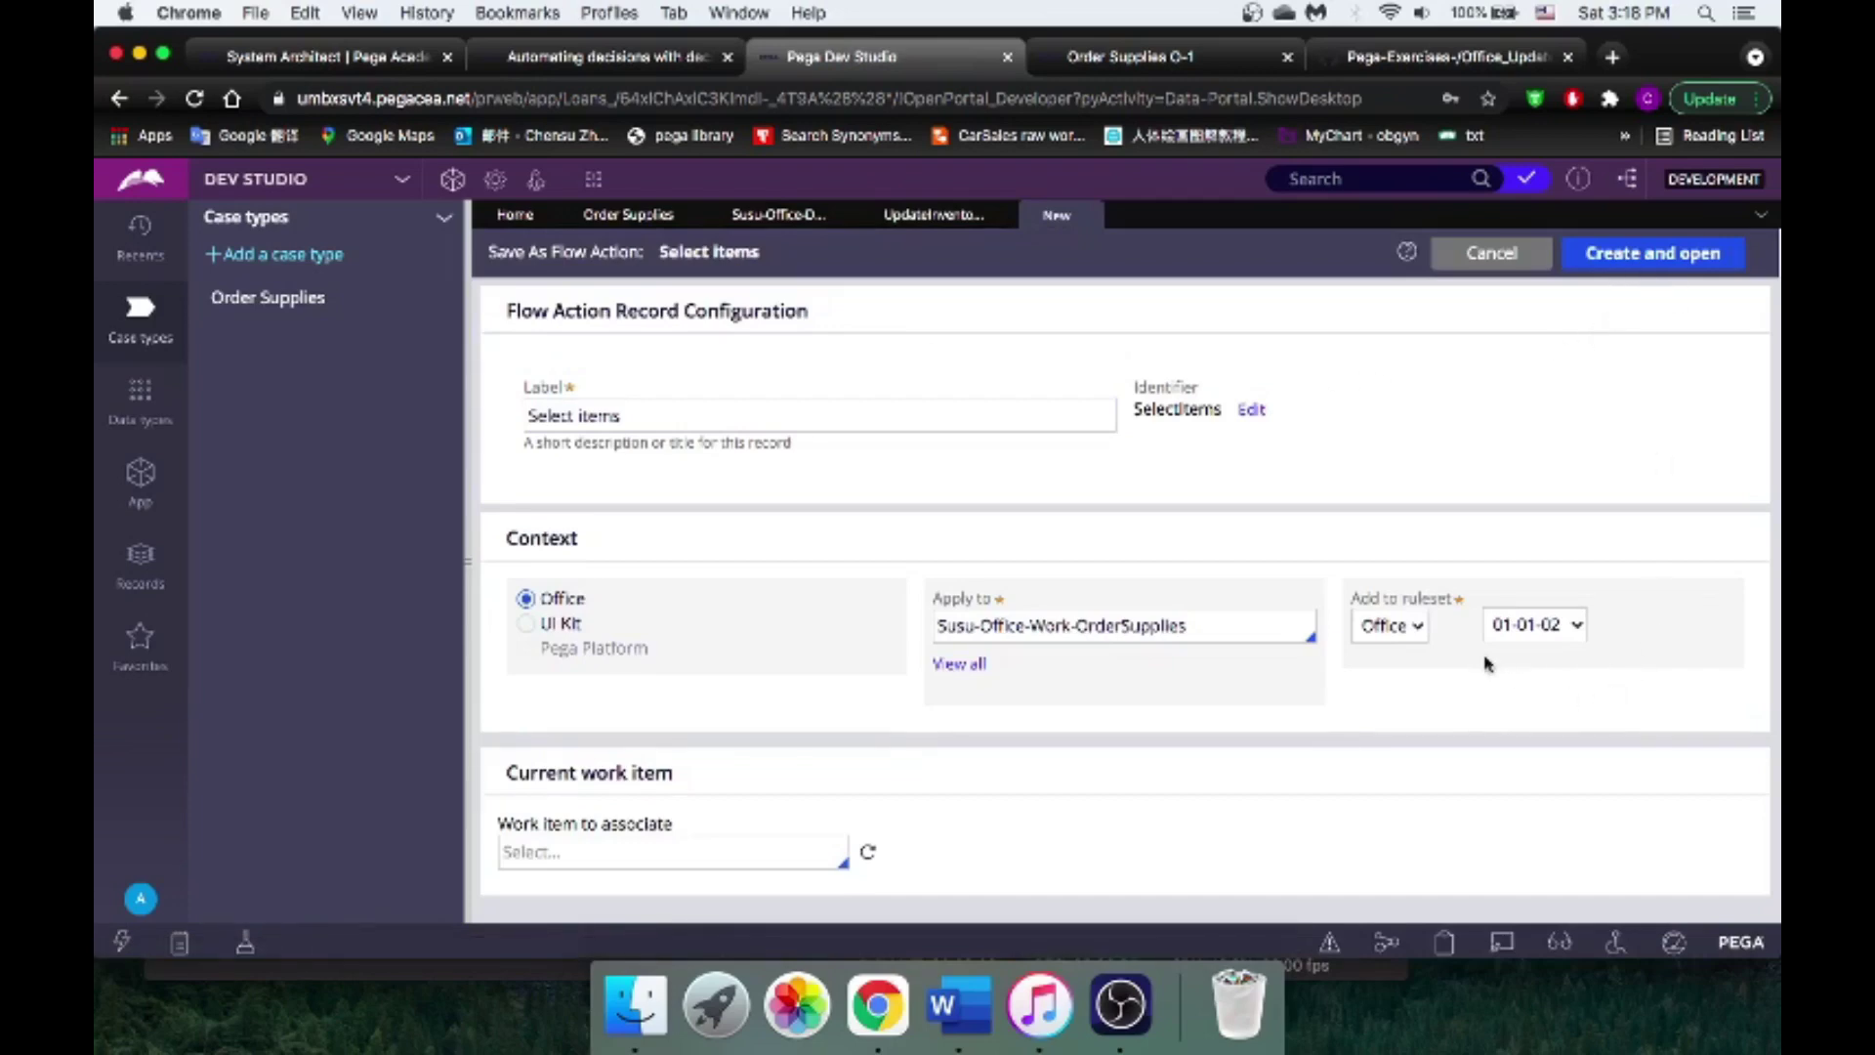
click(1653, 256)
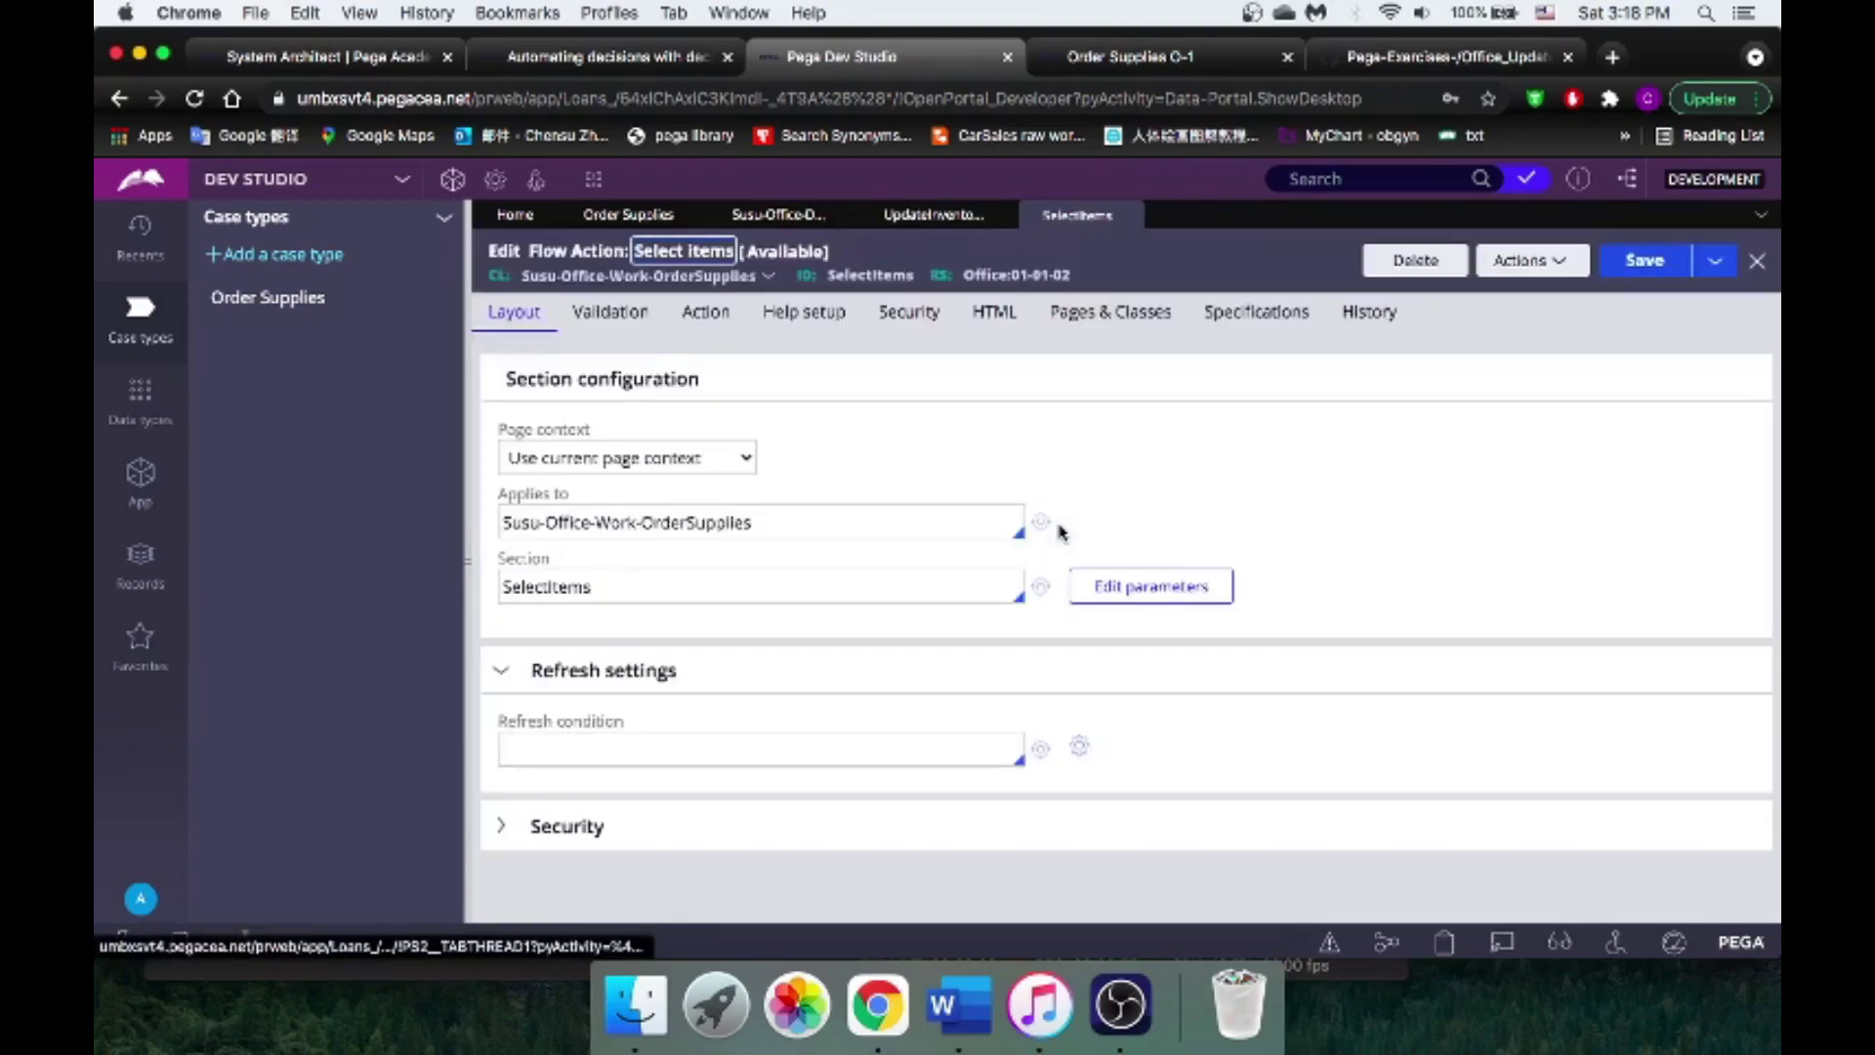
Step: Set UpdateInventory as the Select items flow action's post-processing activity and create that activity for Susu-Office-Work-OrderSupplies in Office ruleset version 01-01-02
click(708, 324)
scroll(650, 635, down, 5)
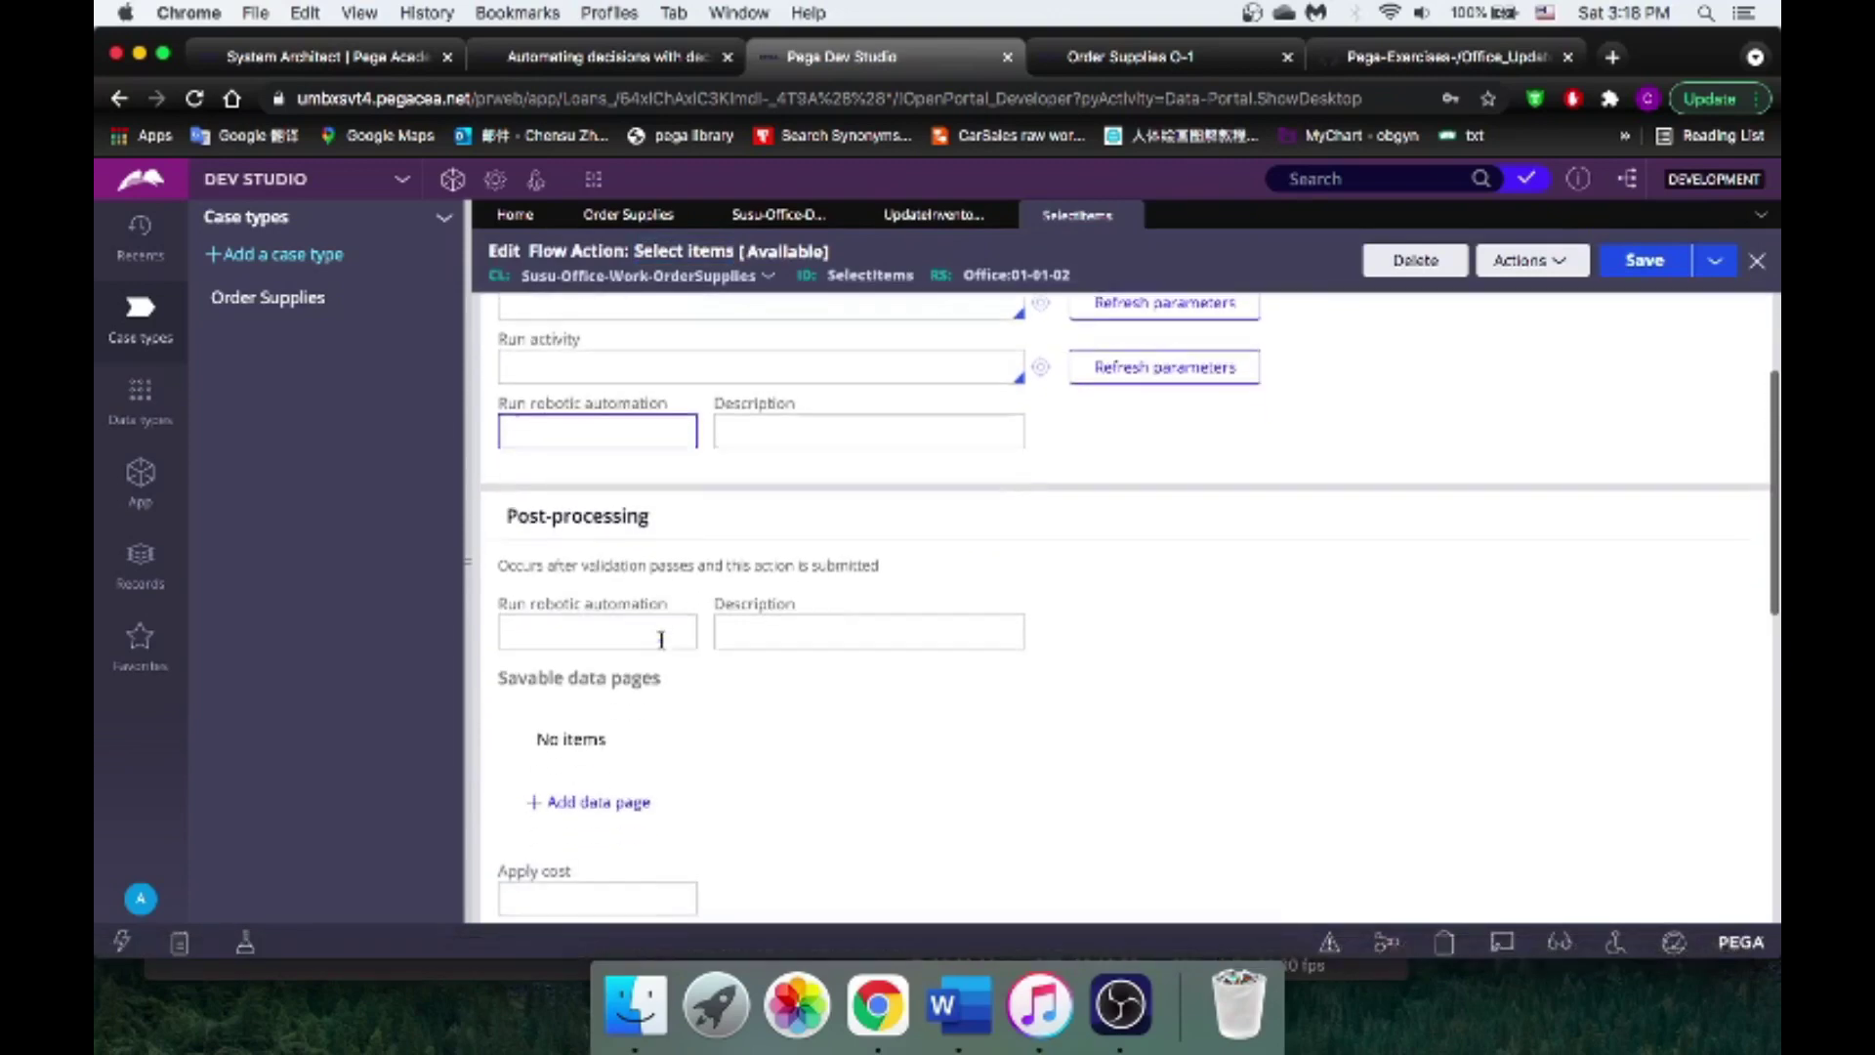
scroll(660, 647, down, 1)
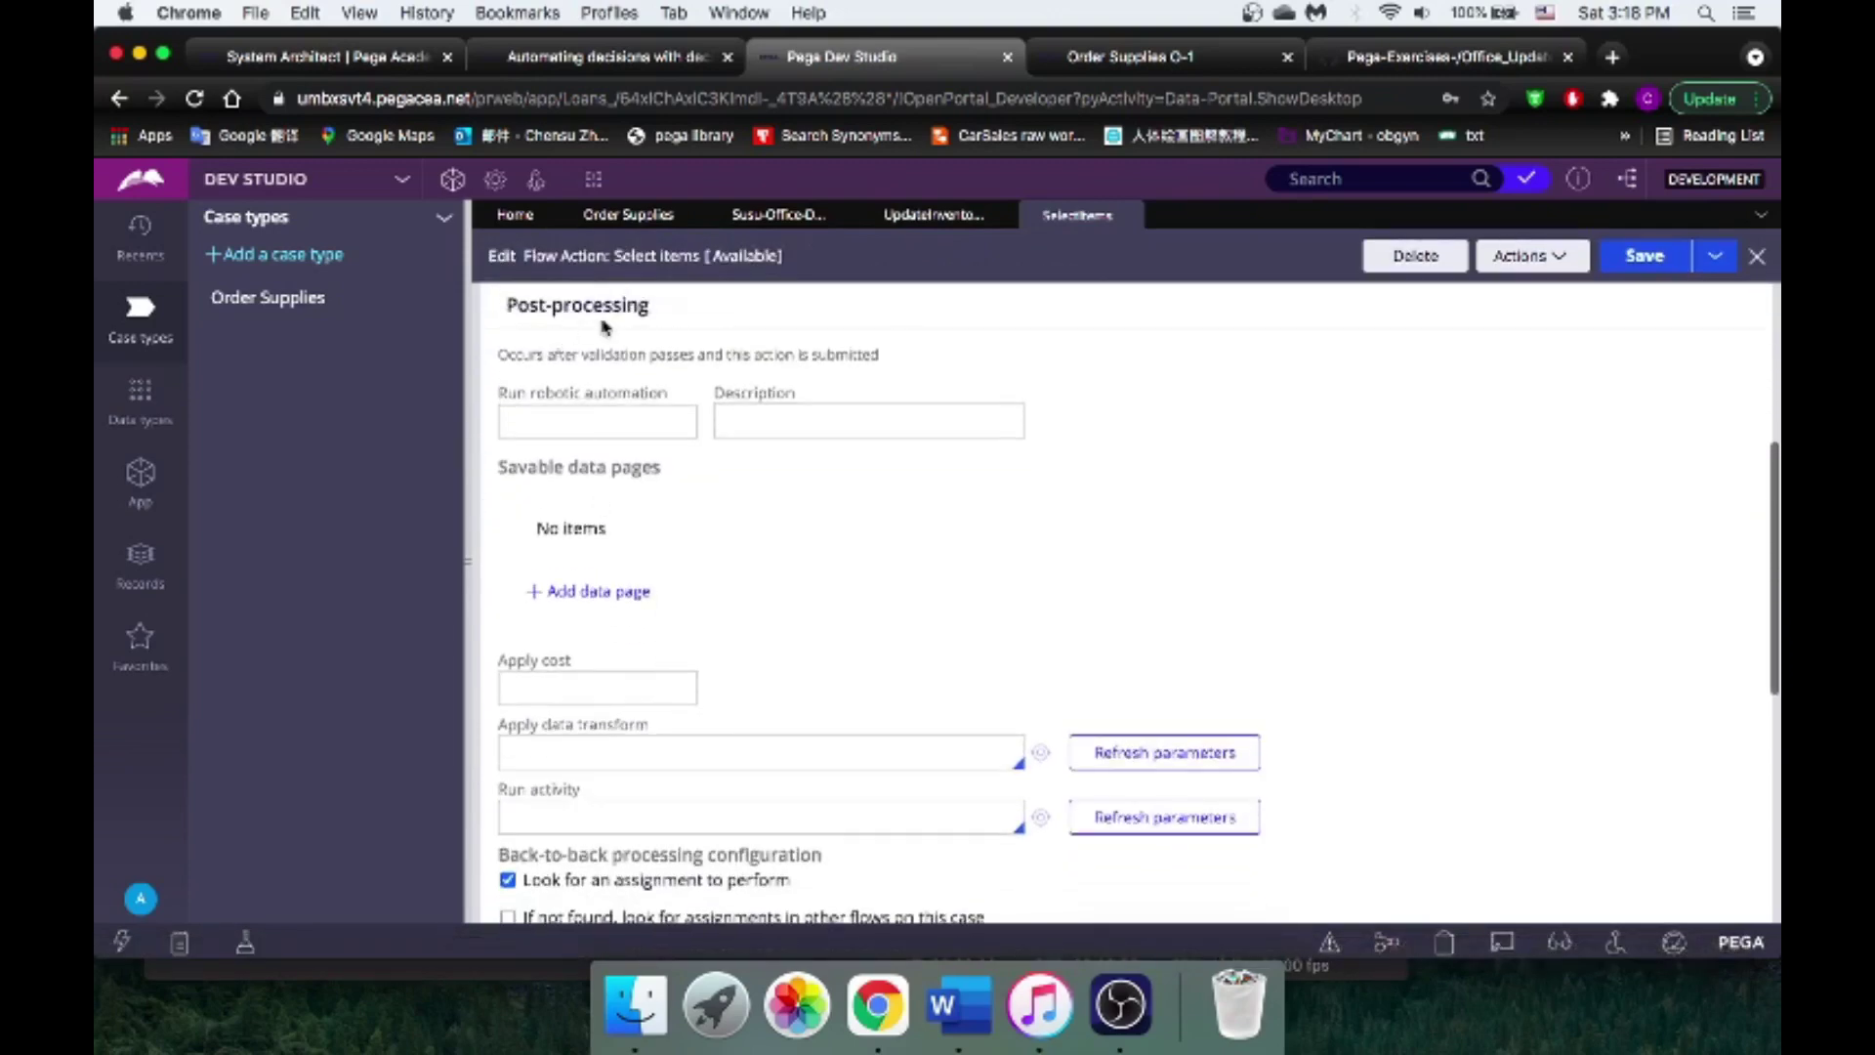
scroll(721, 570, down, 2)
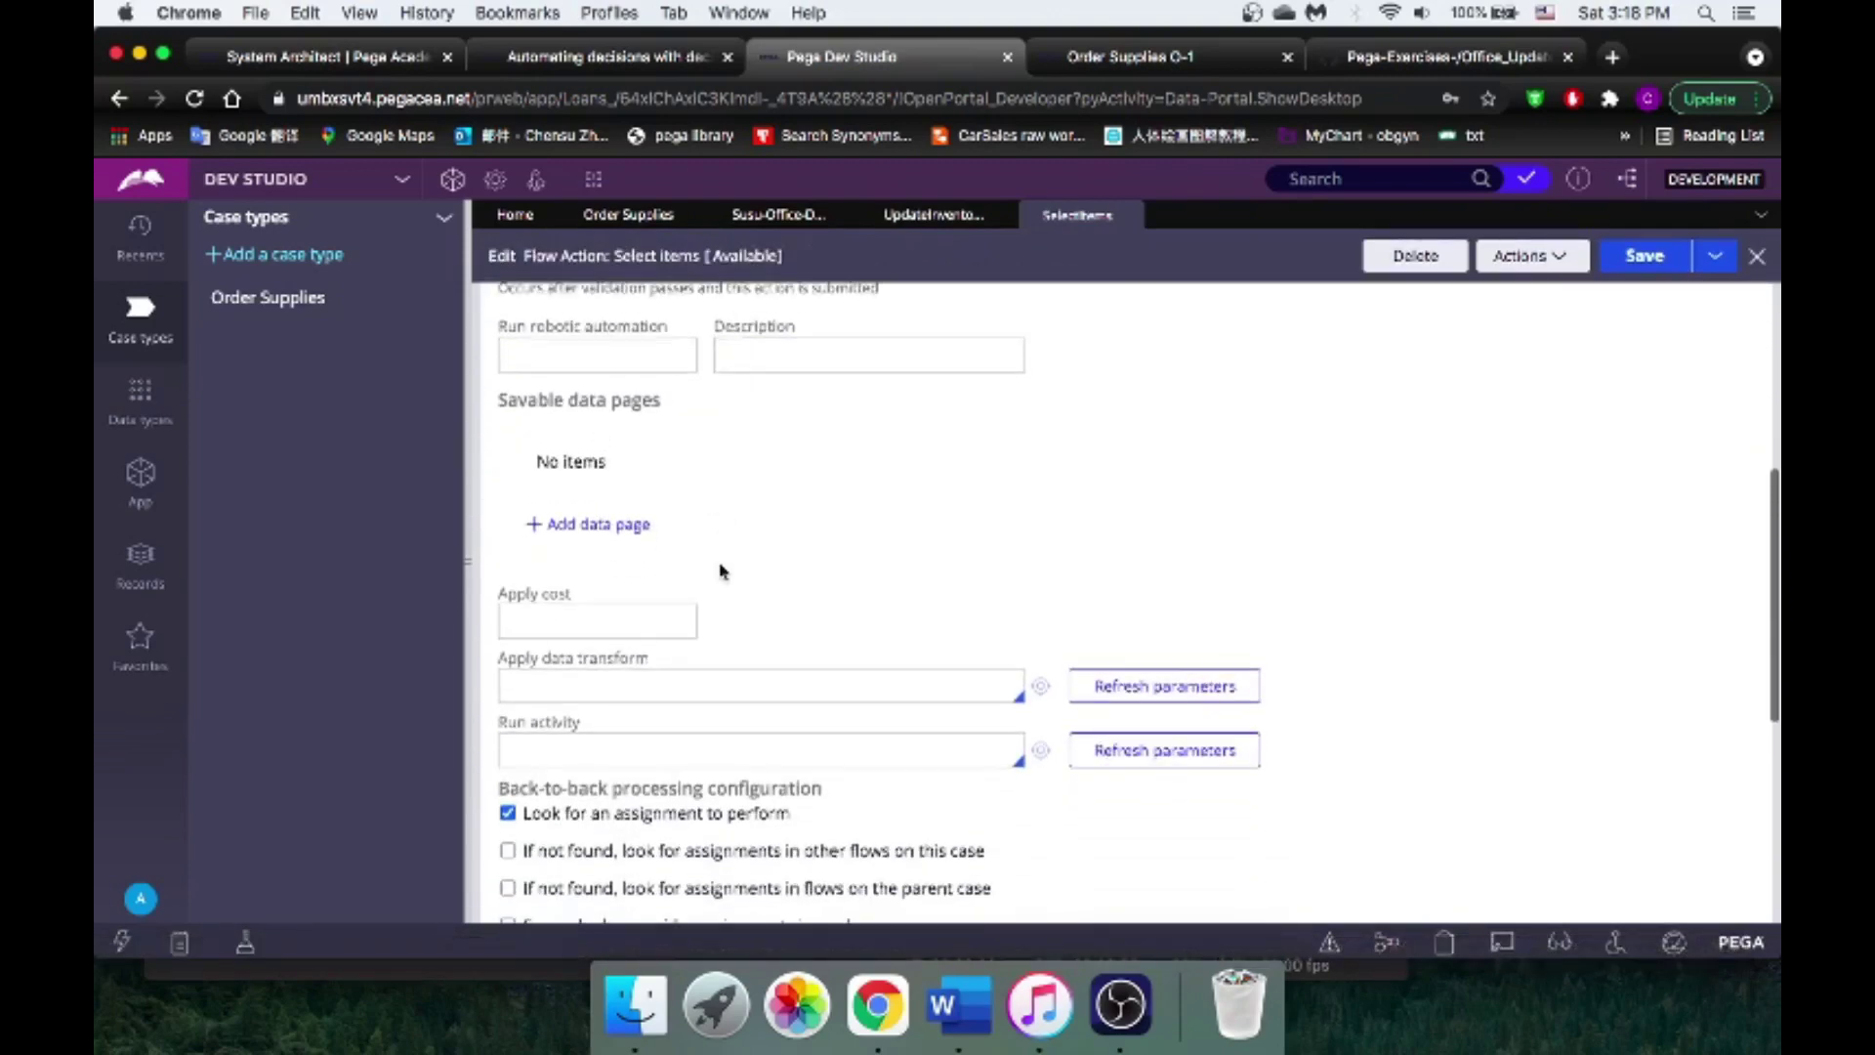
click(645, 750)
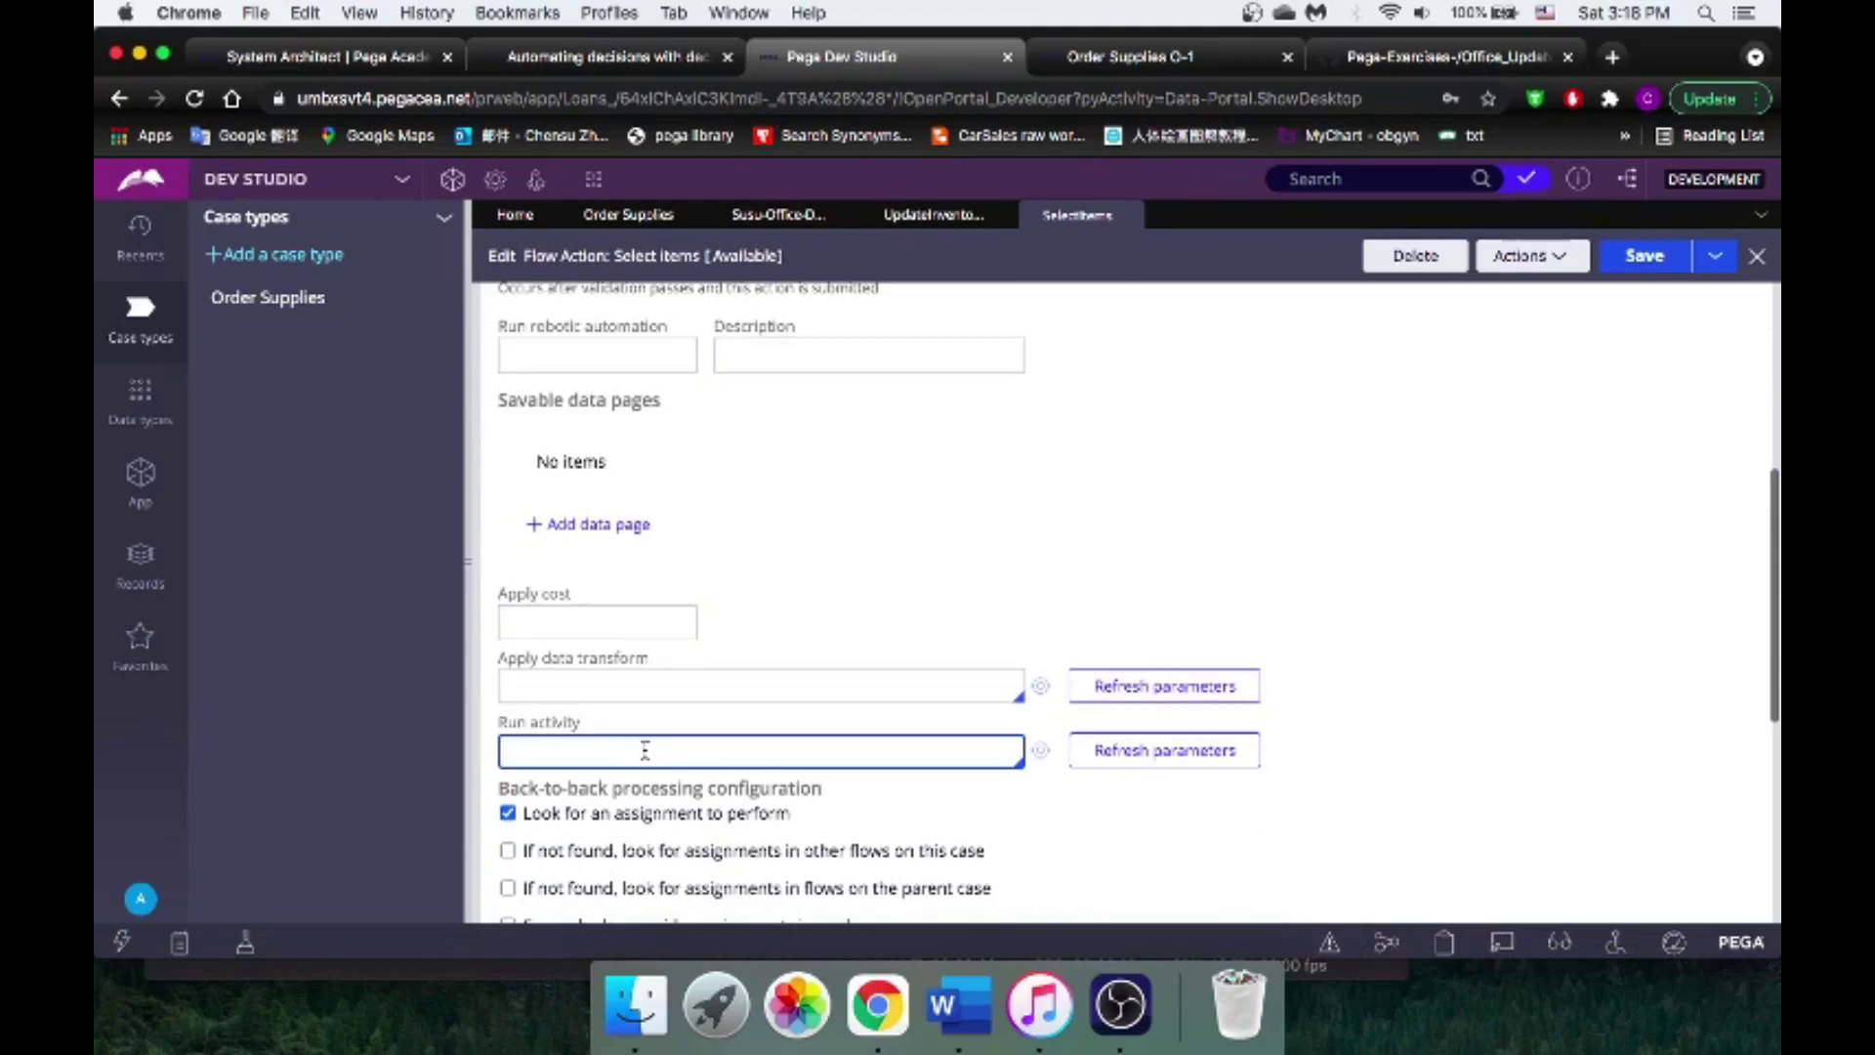
text(UpdateInventory)
click(1044, 752)
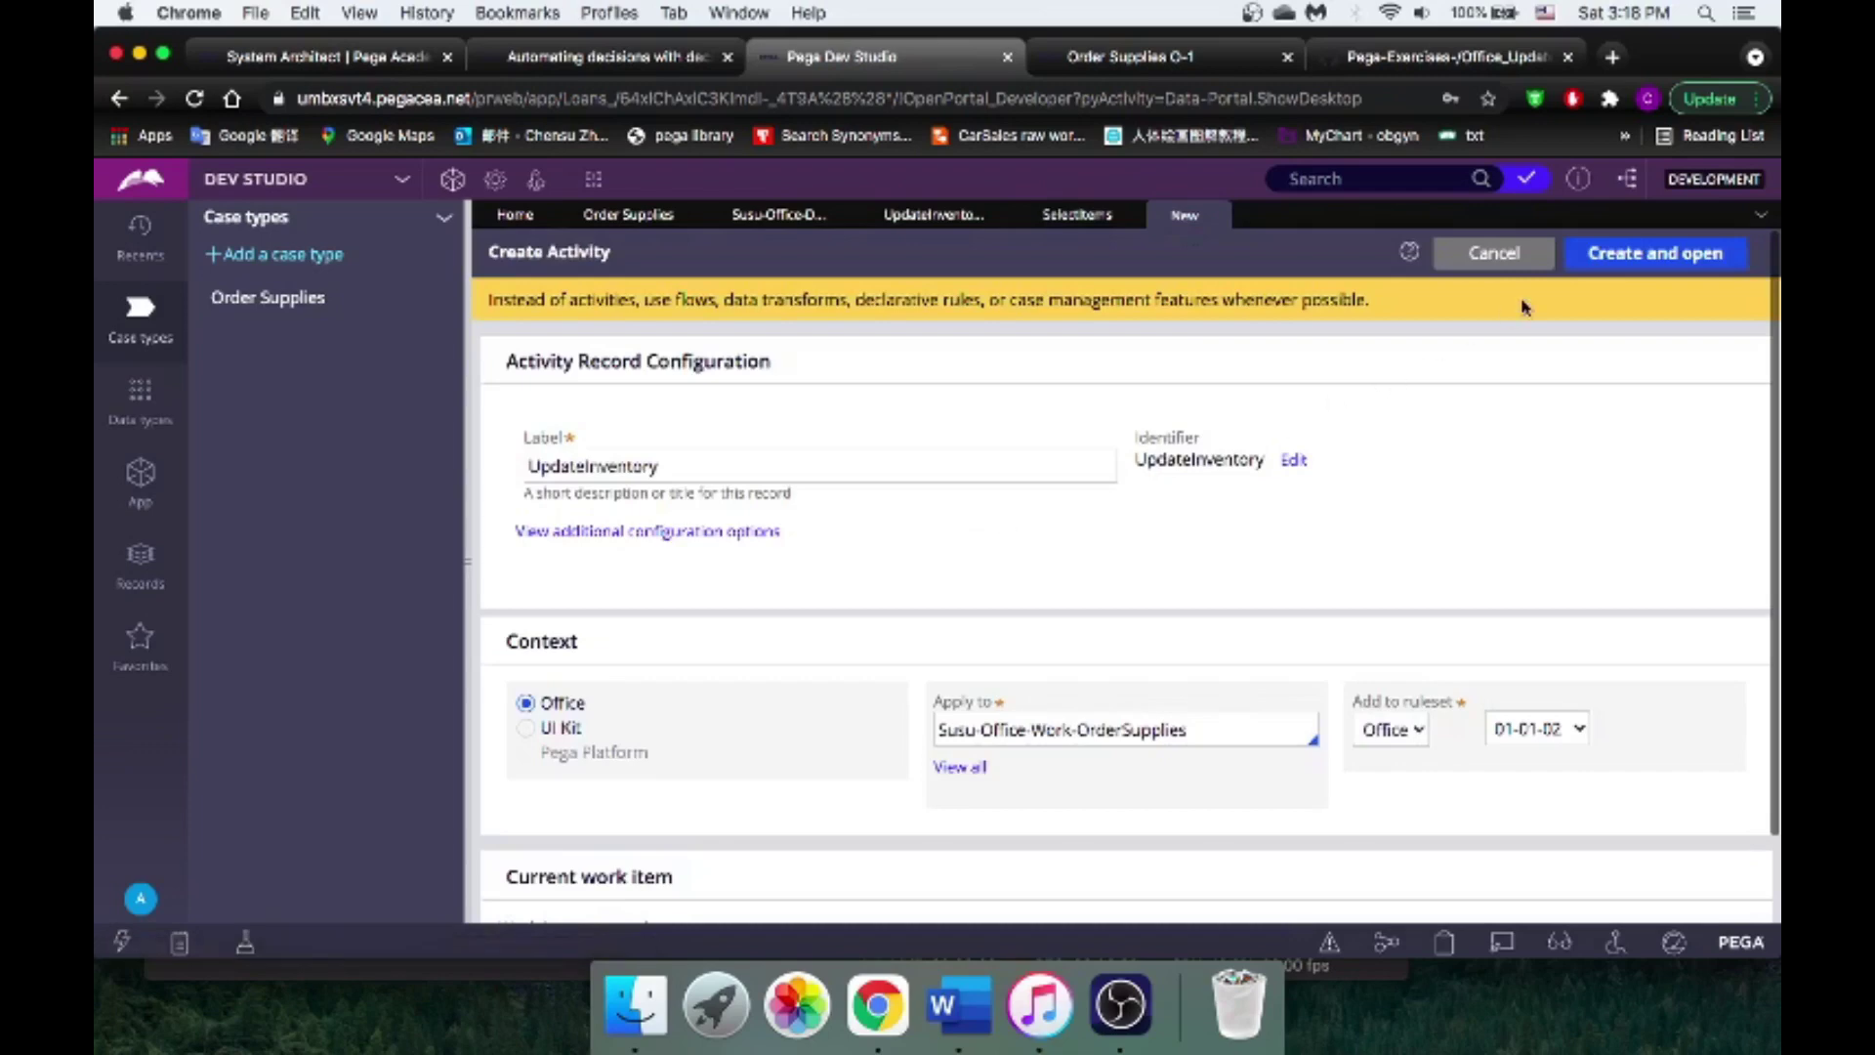
click(1641, 255)
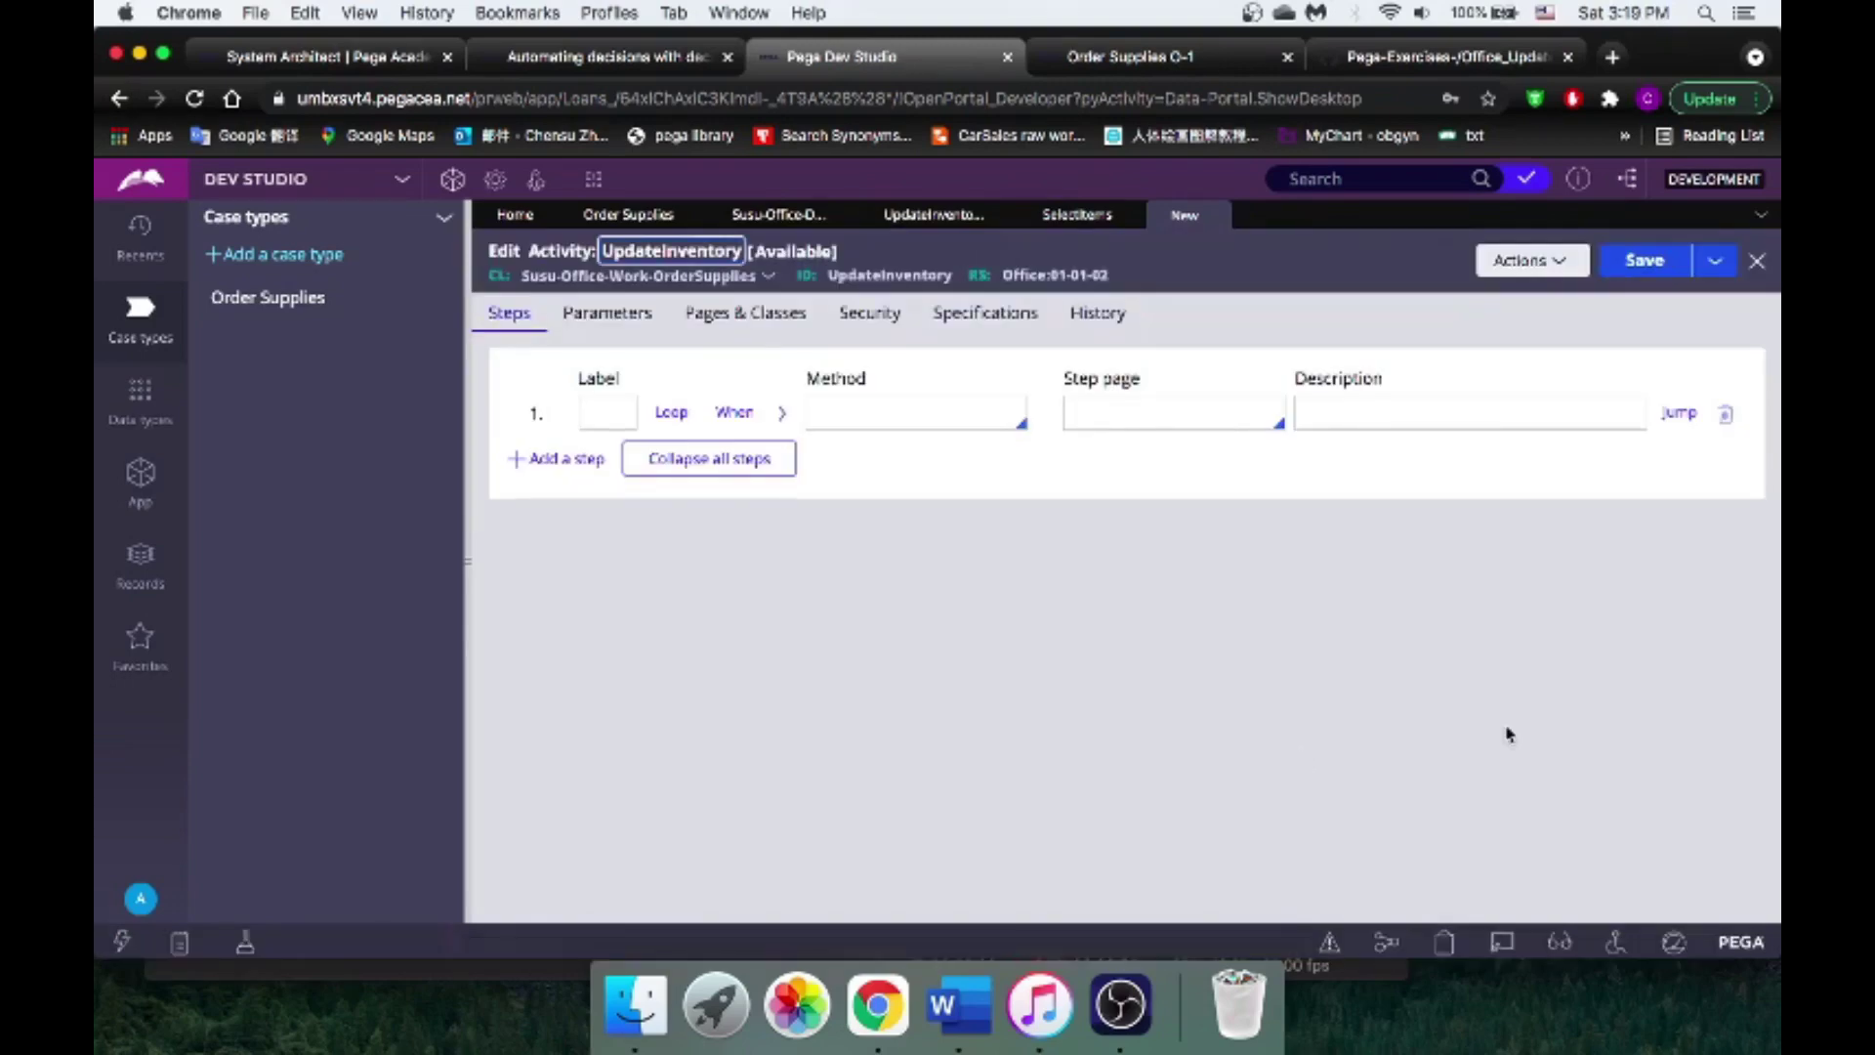
click(956, 418)
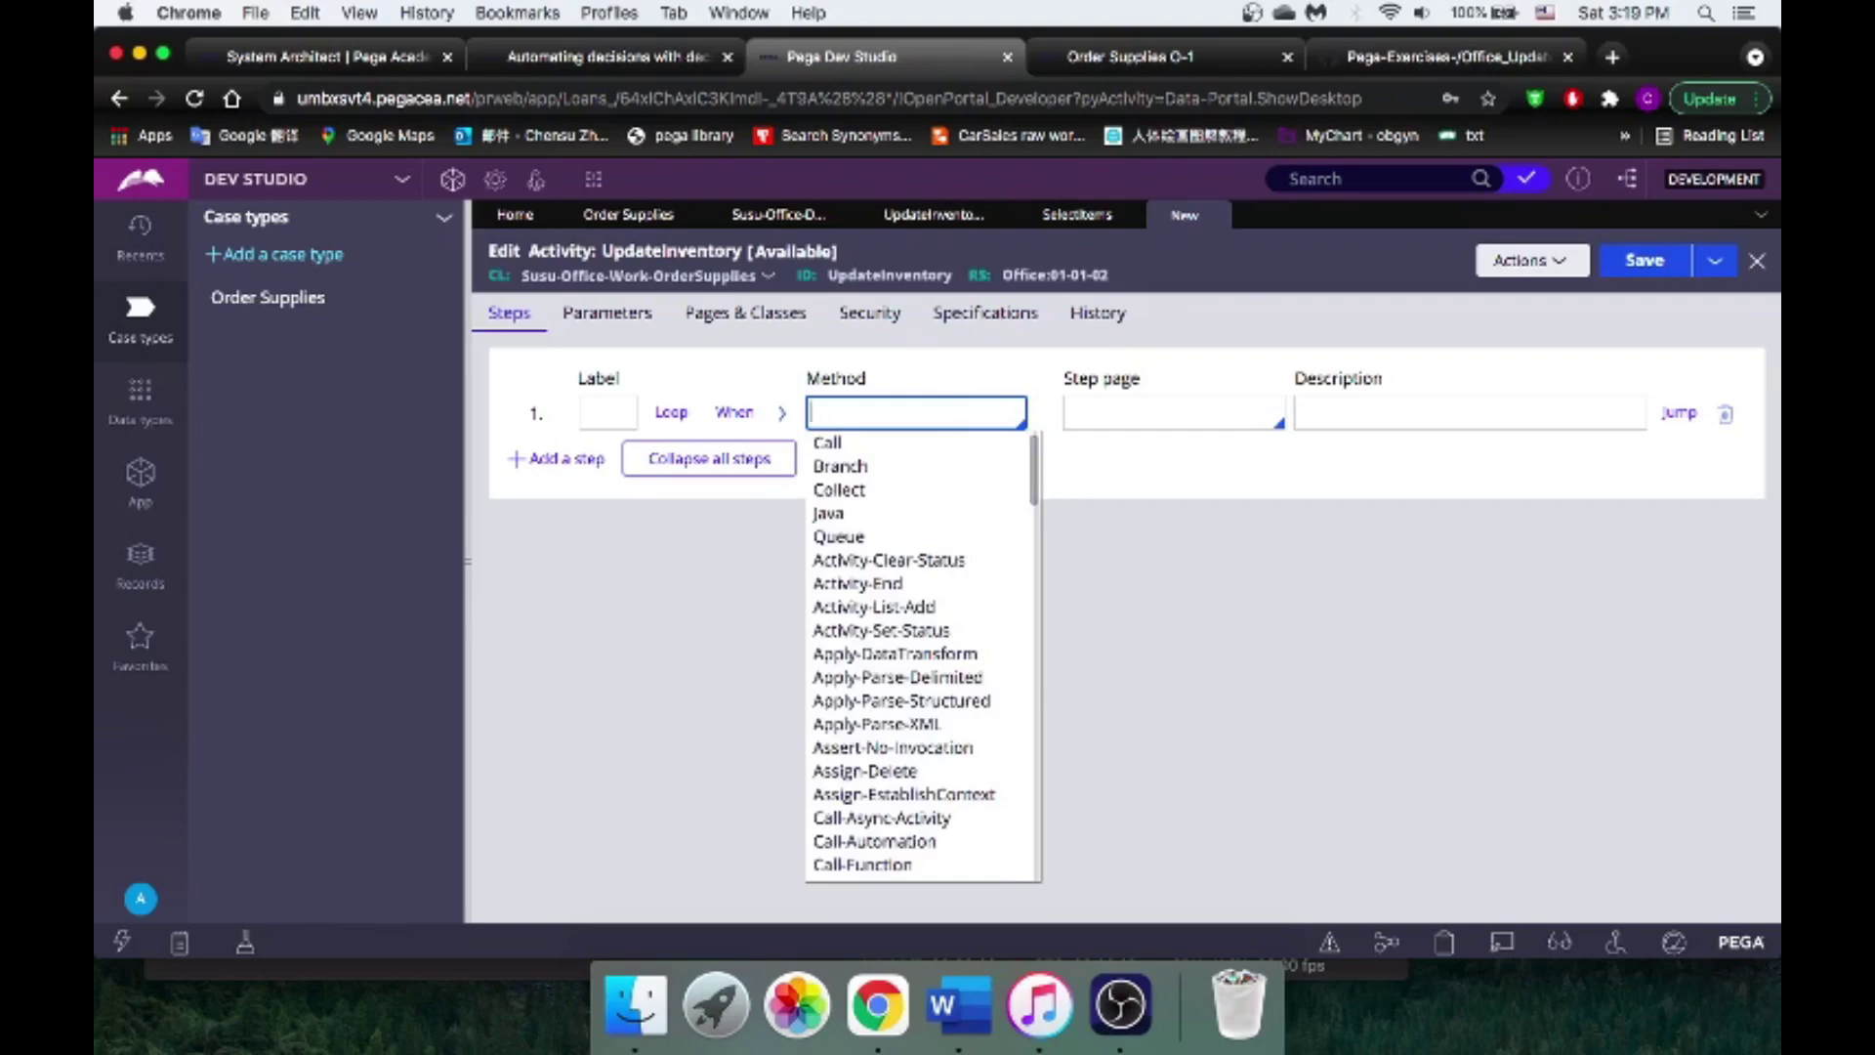
scroll(926, 590, down, 8)
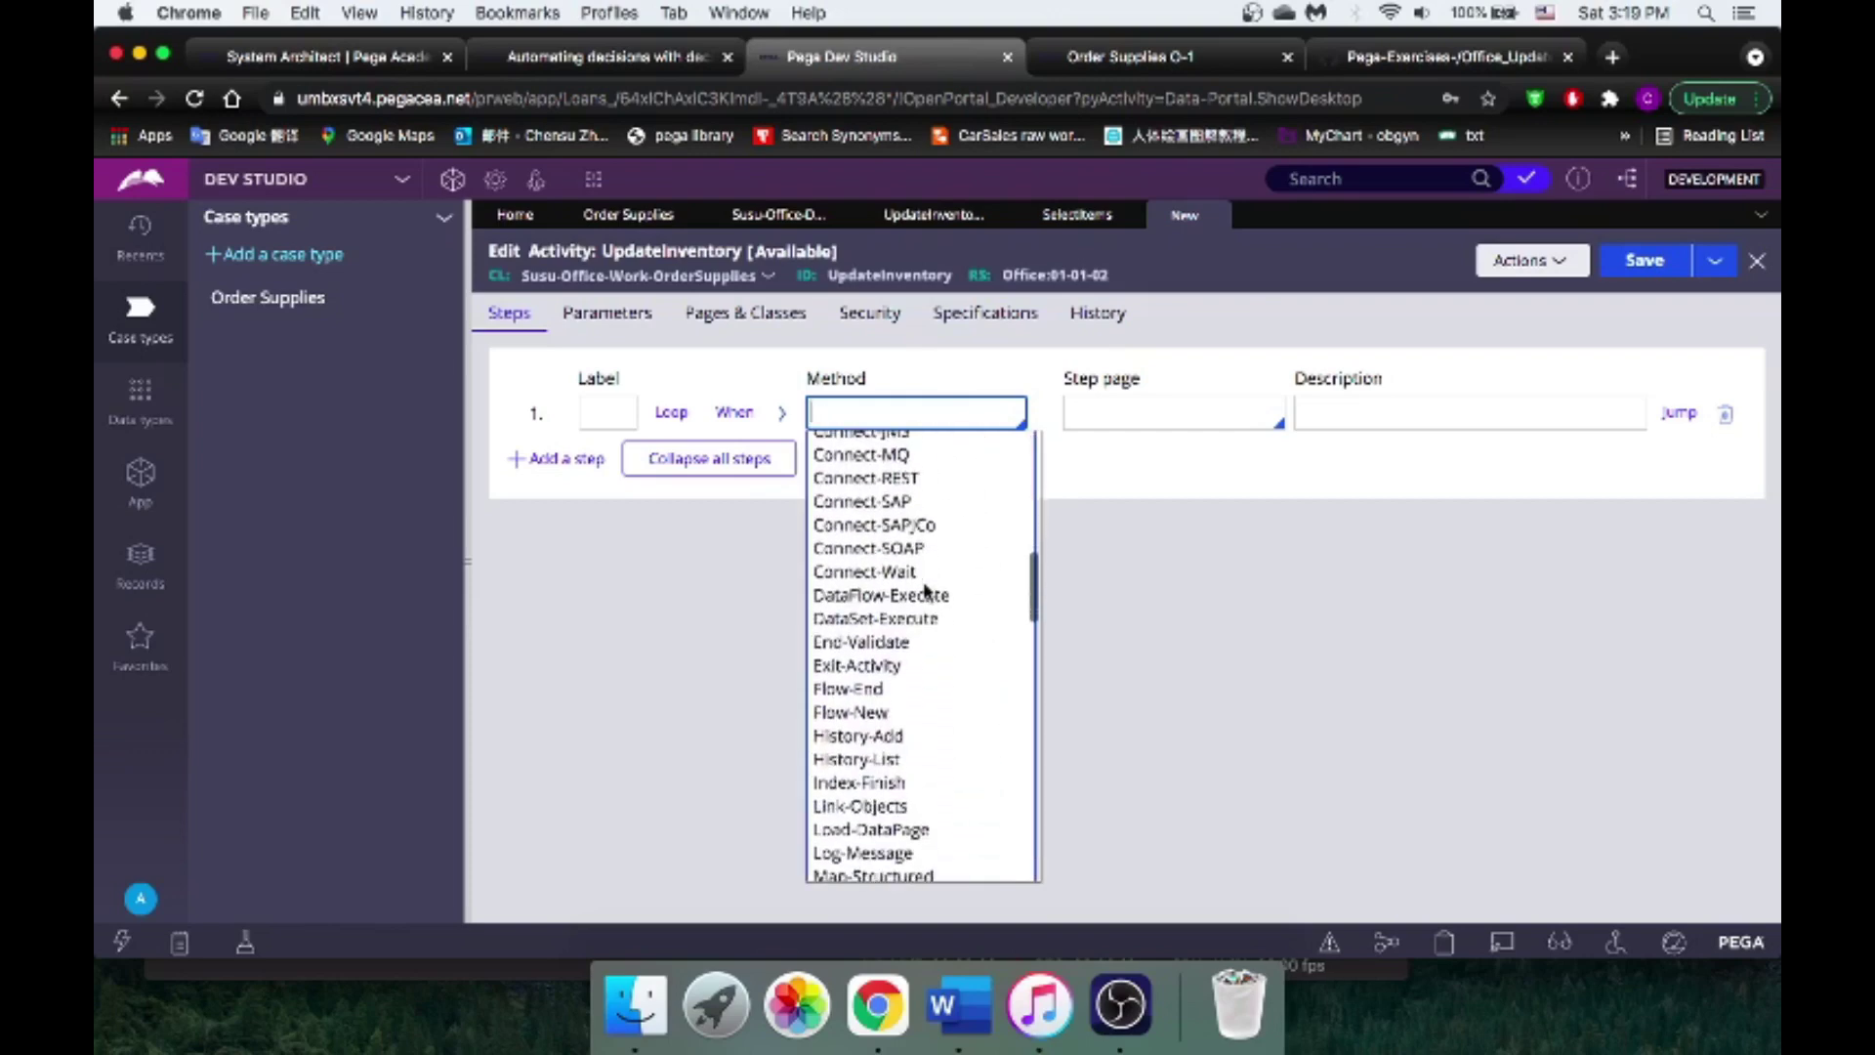
scroll(926, 590, down, 10)
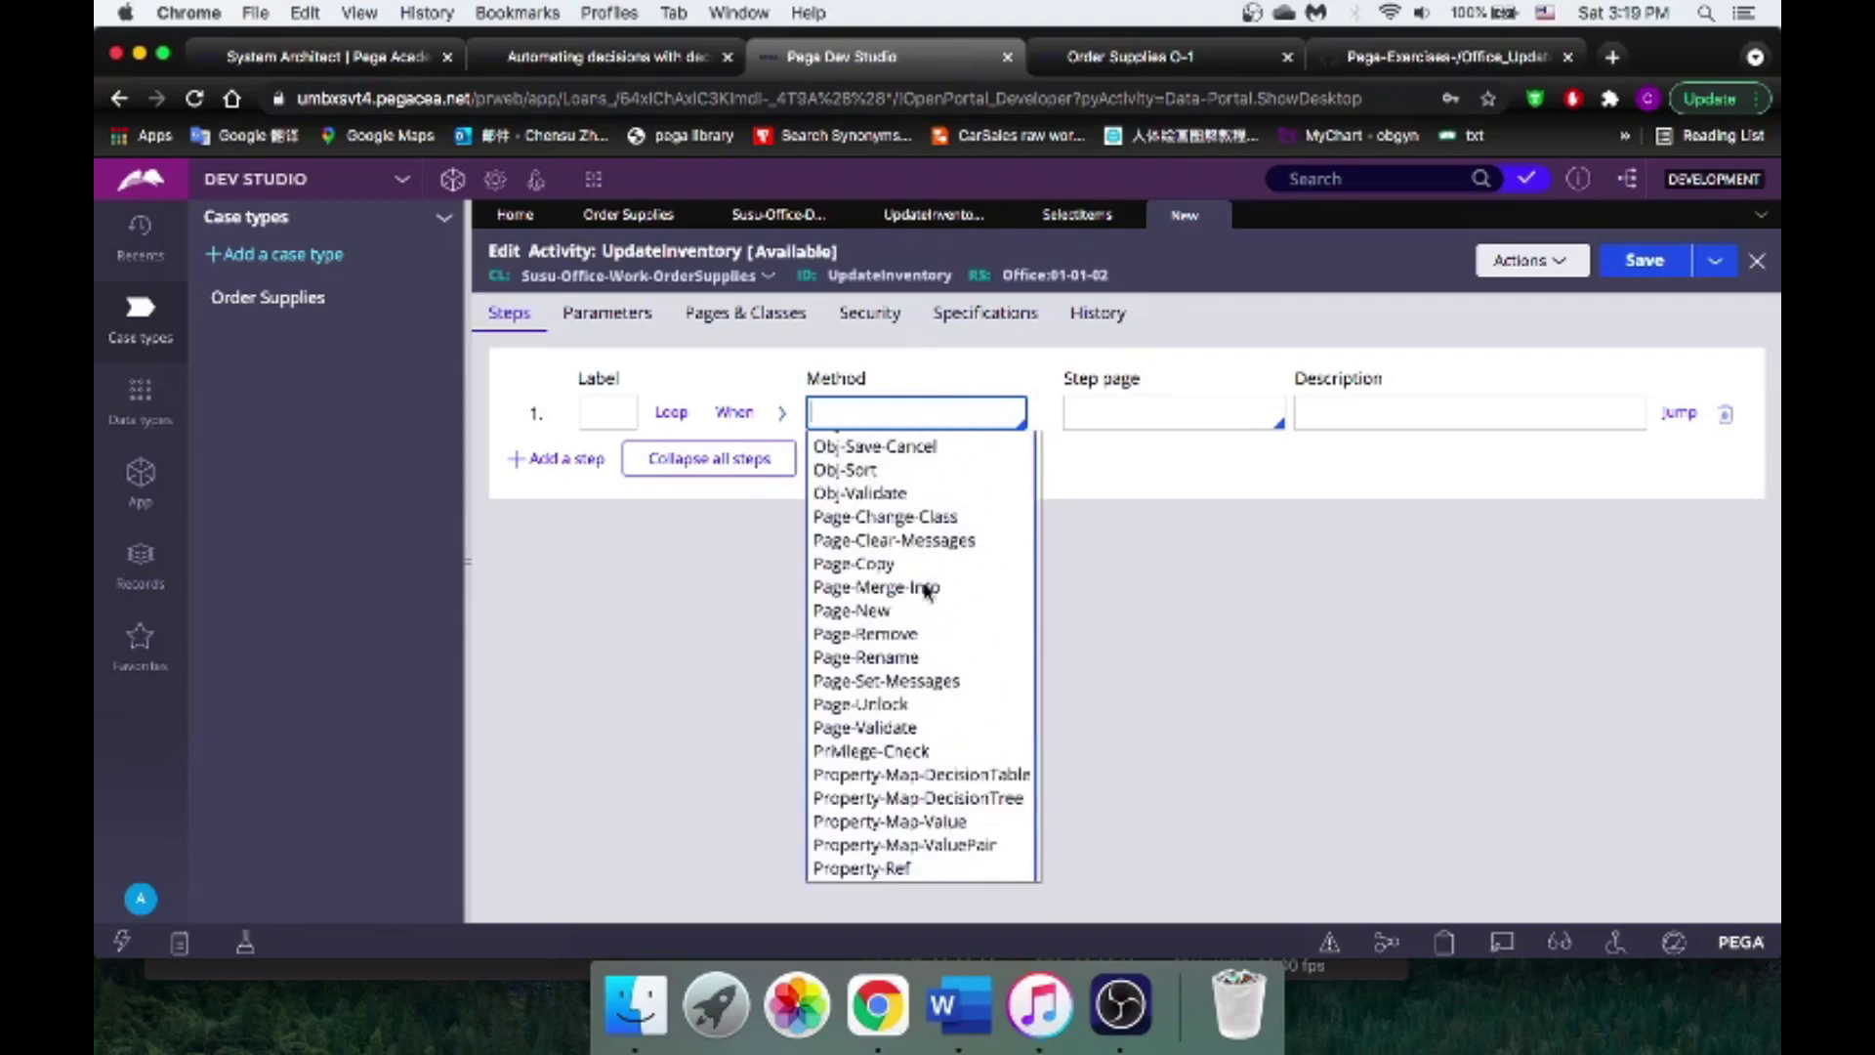
scroll(926, 590, down, 10)
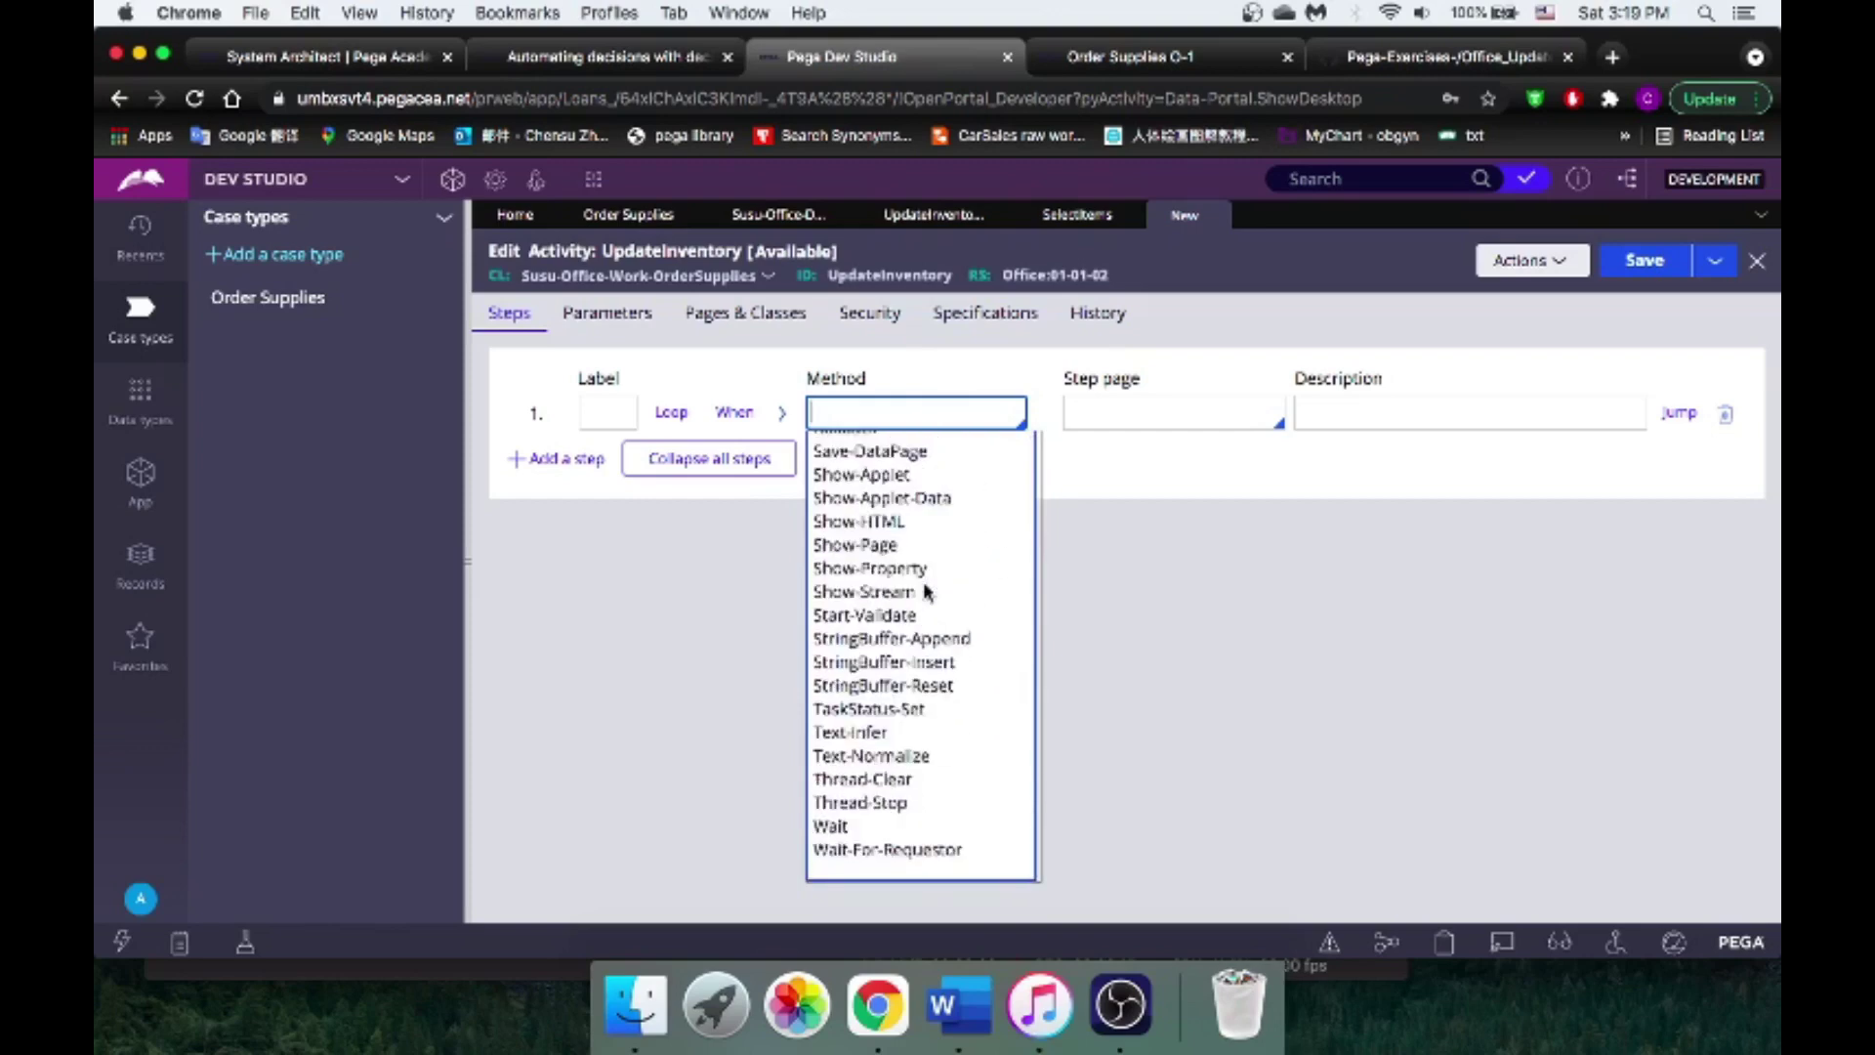
click(1155, 535)
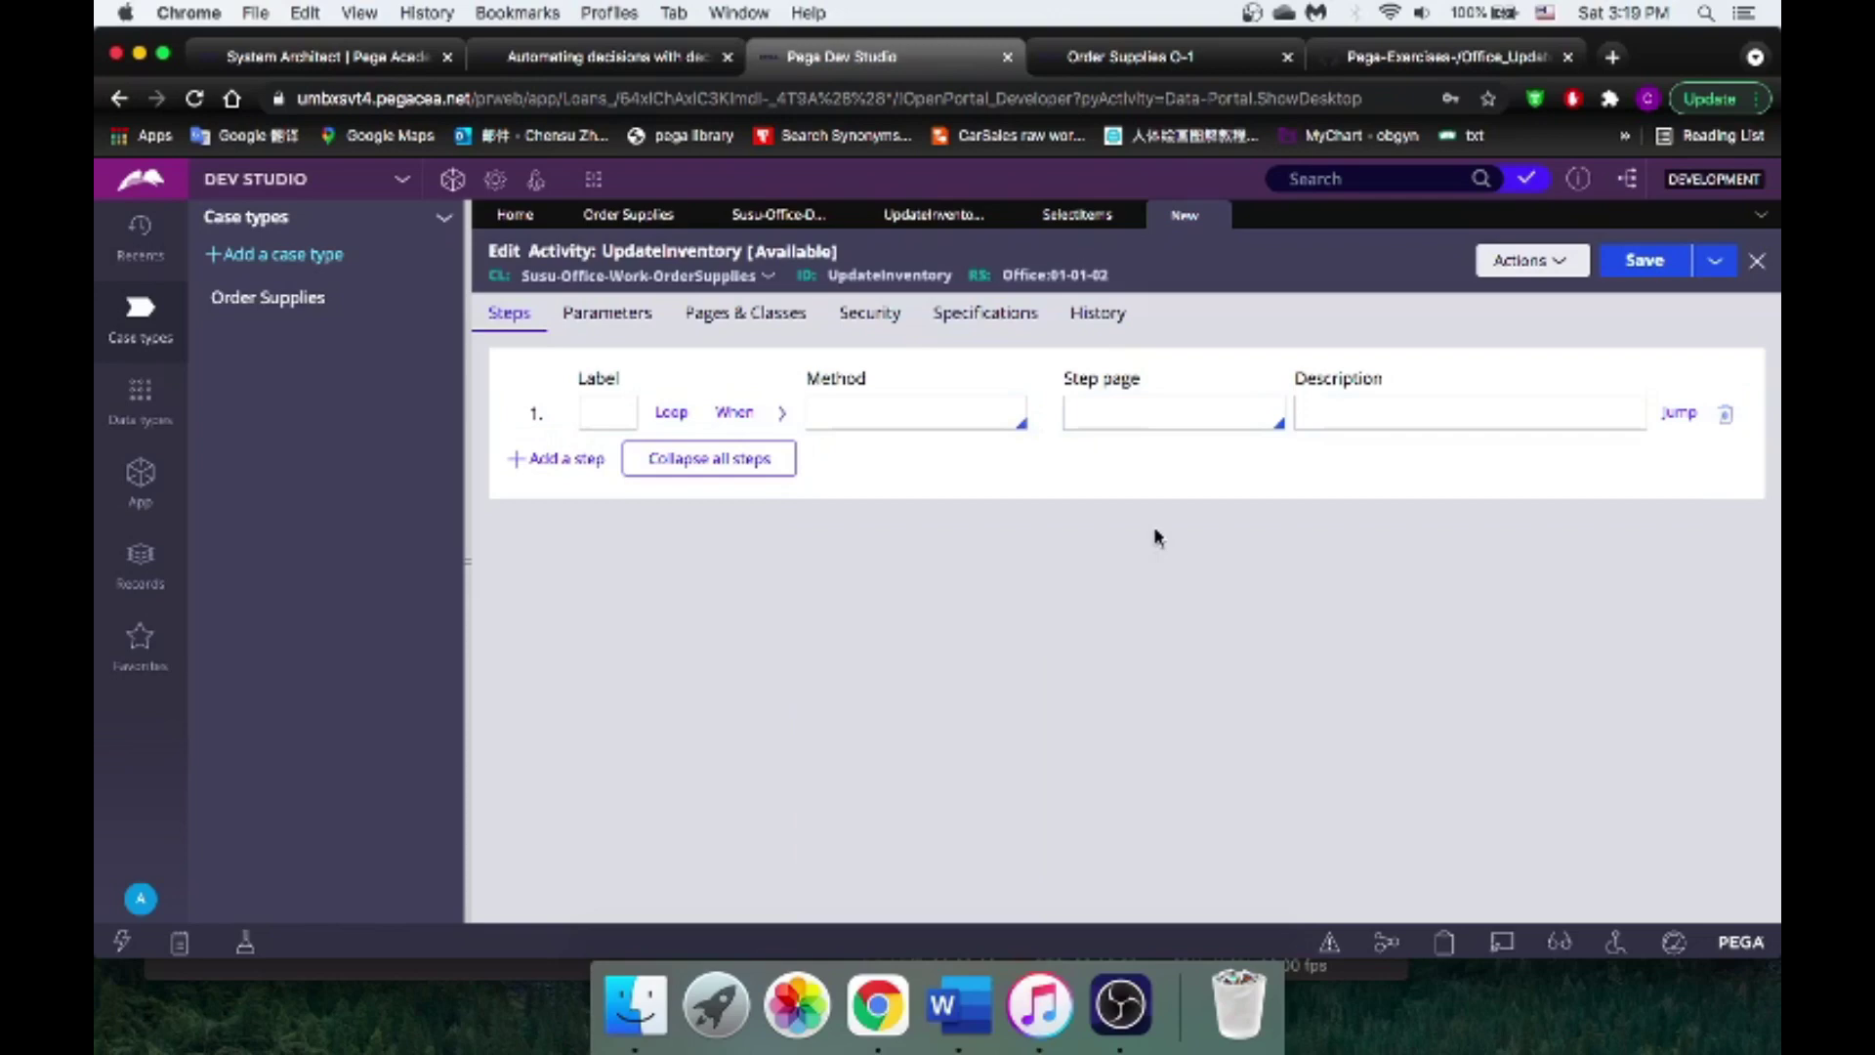
Step: Open the Clipboard viewer from the Order Supplies case and expand pyWorkPage to find its SelectItems list
click(1184, 56)
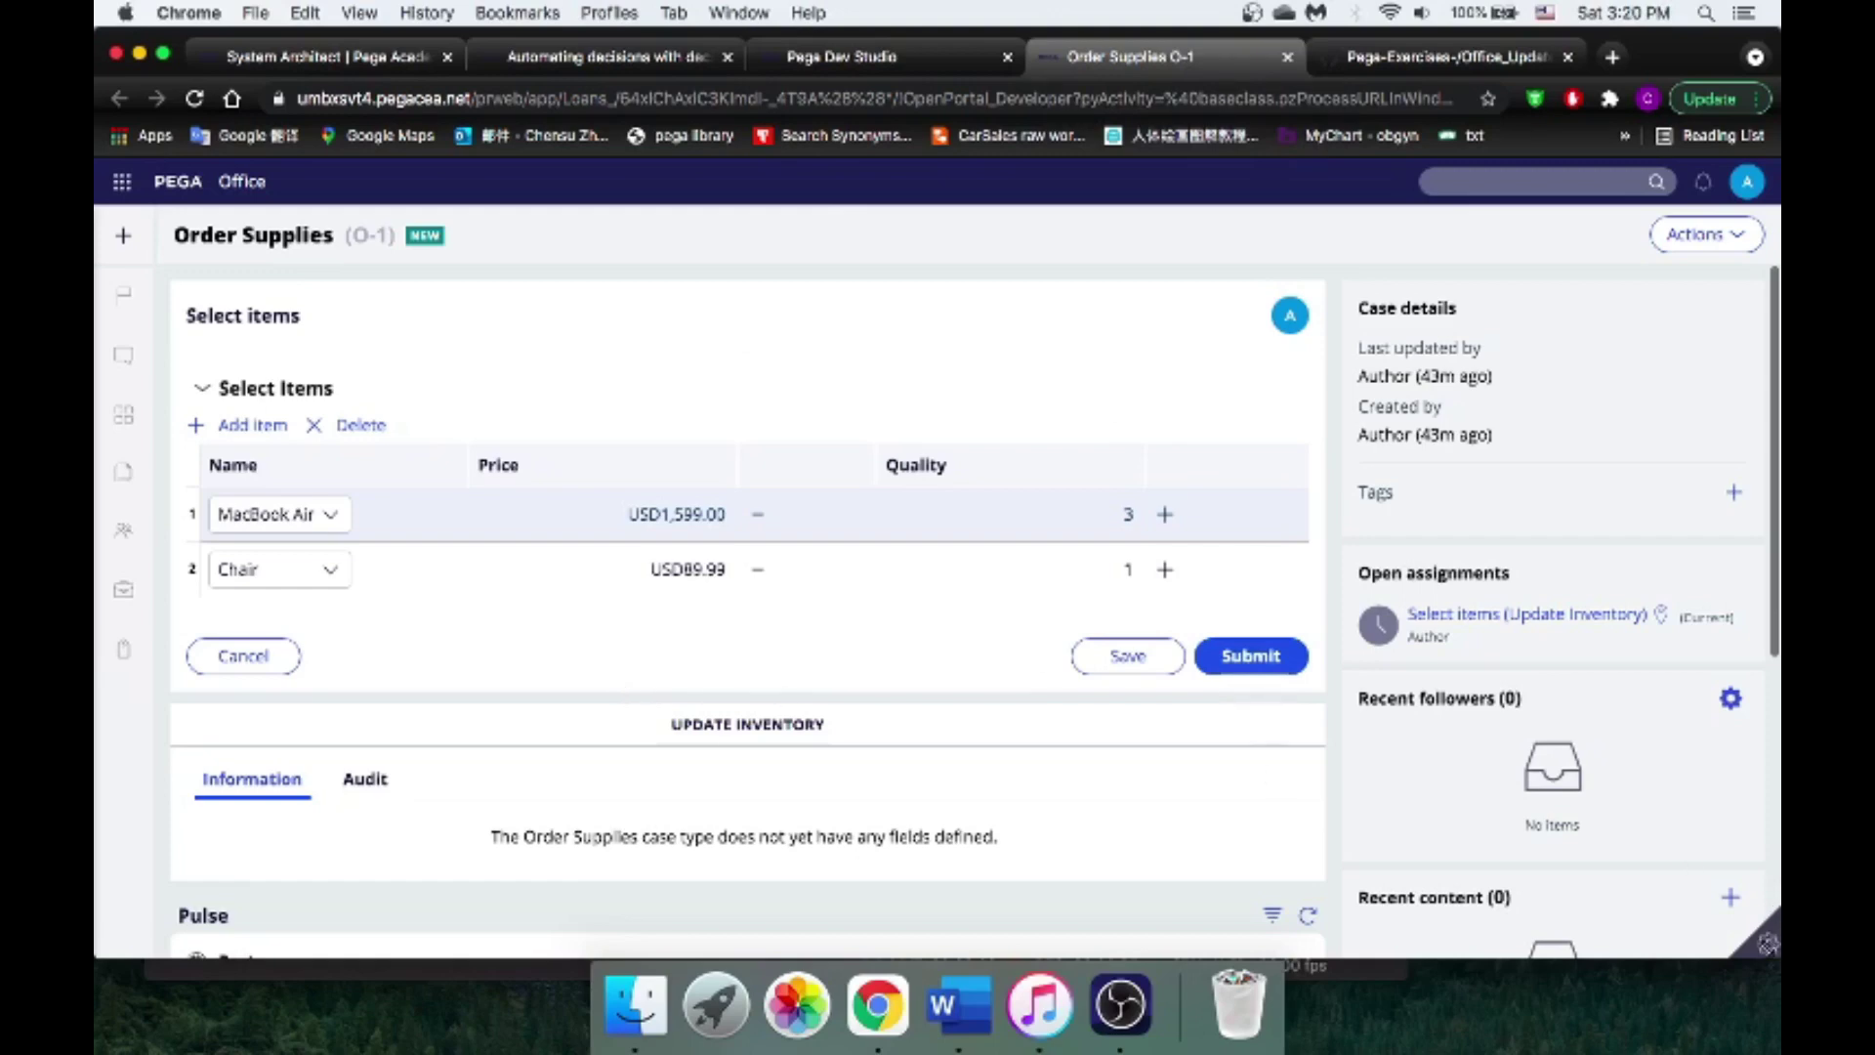
mouse_move(1768, 944)
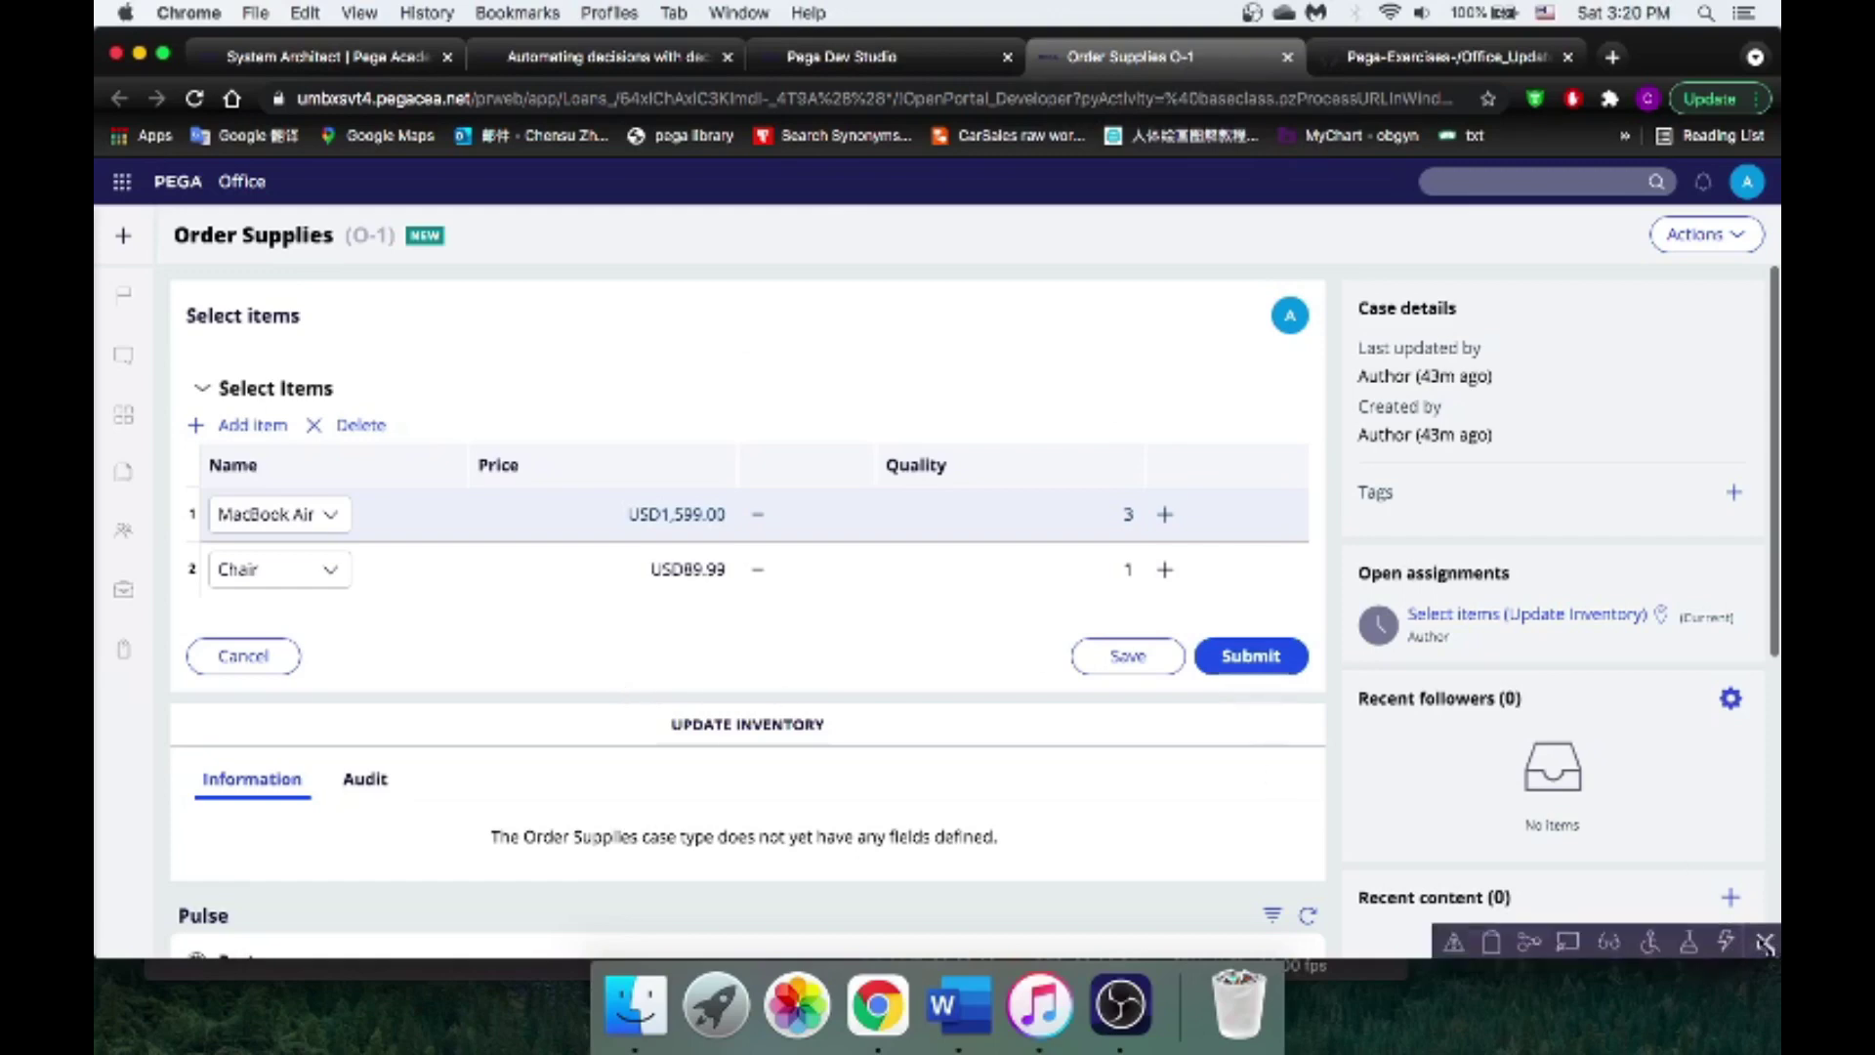
click(1497, 952)
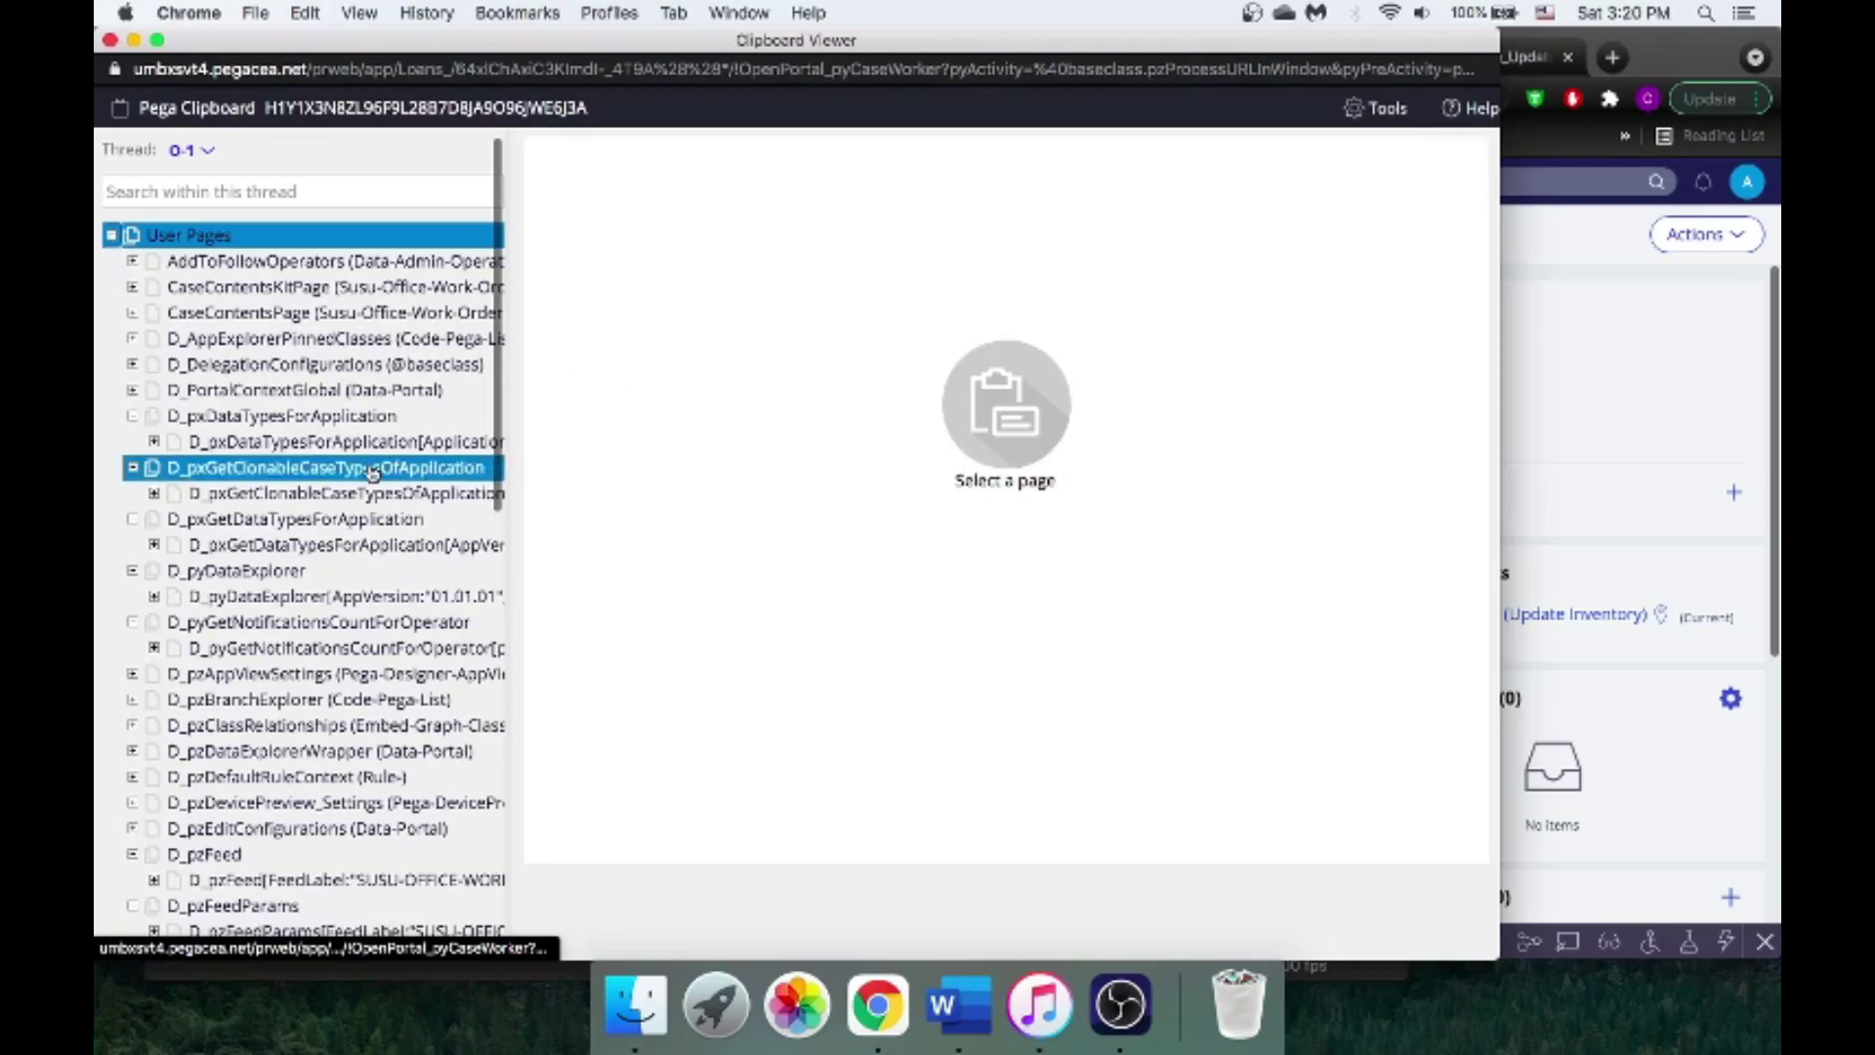
scroll(215, 469, down, 10)
scroll(213, 774, down, 5)
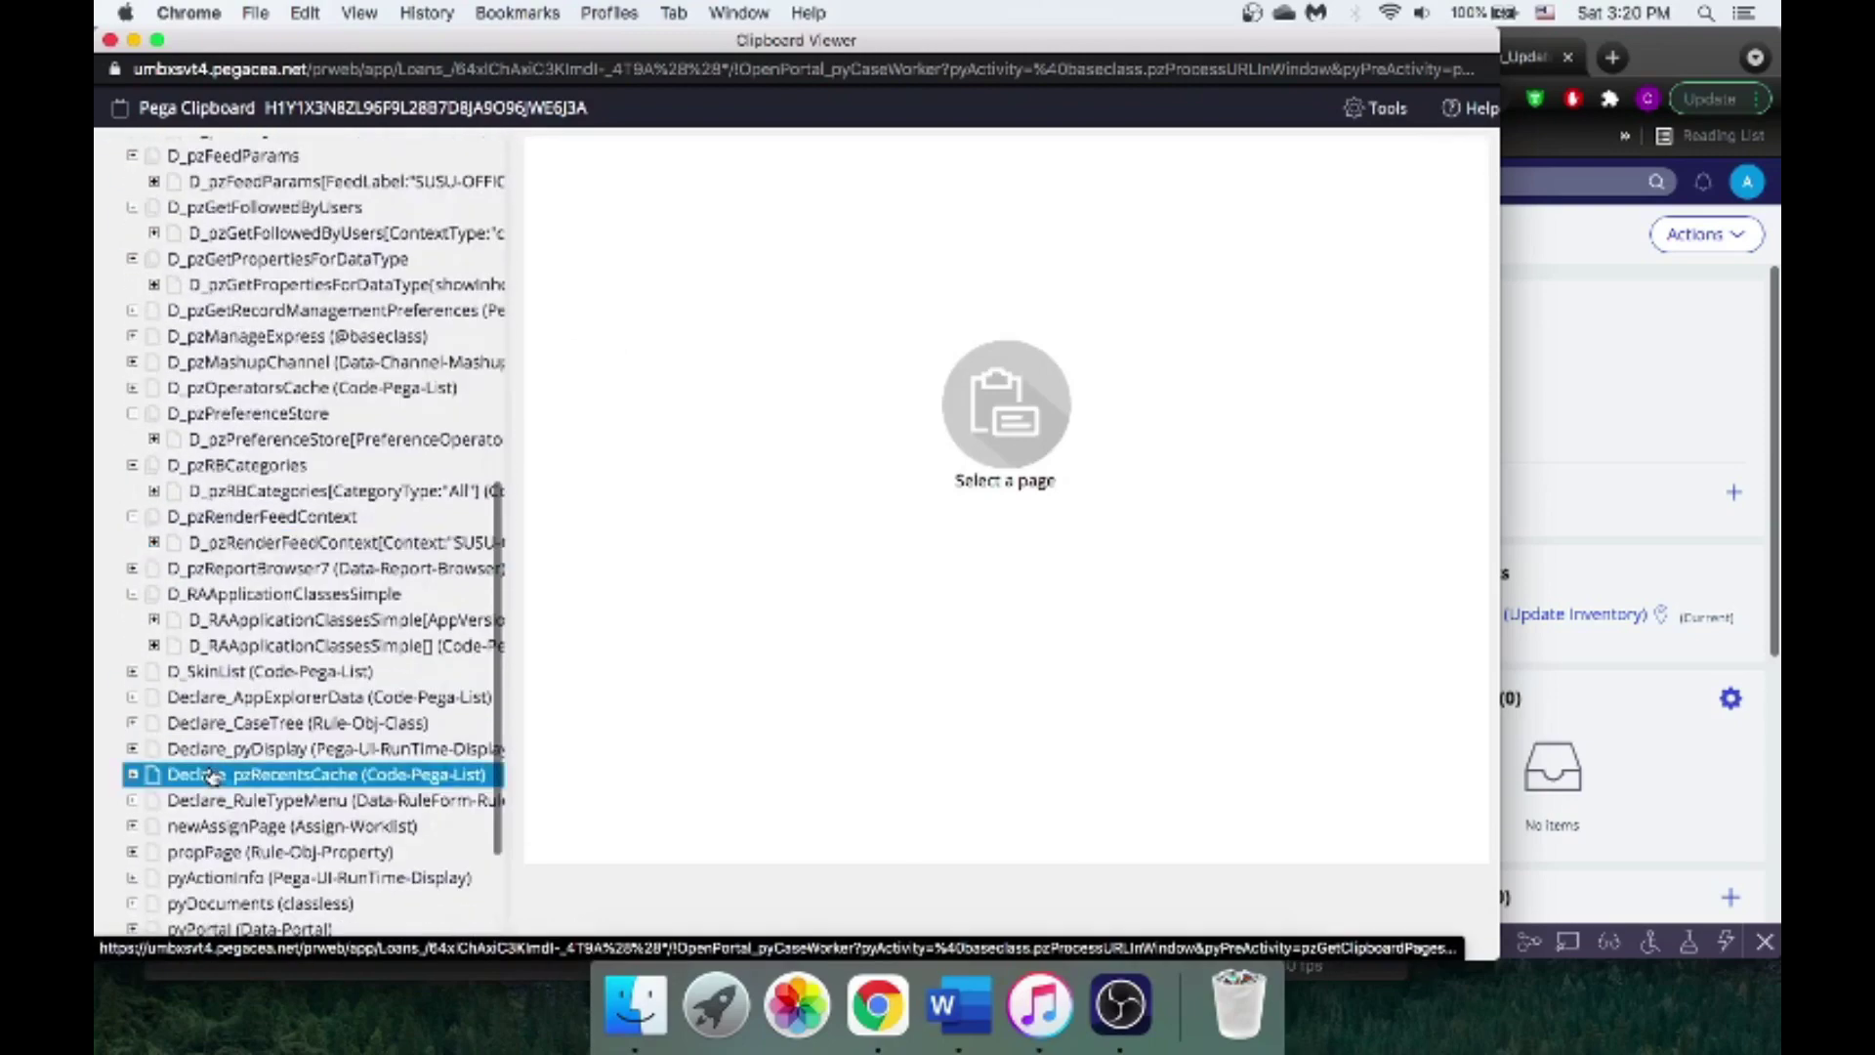
scroll(213, 775, down, 4)
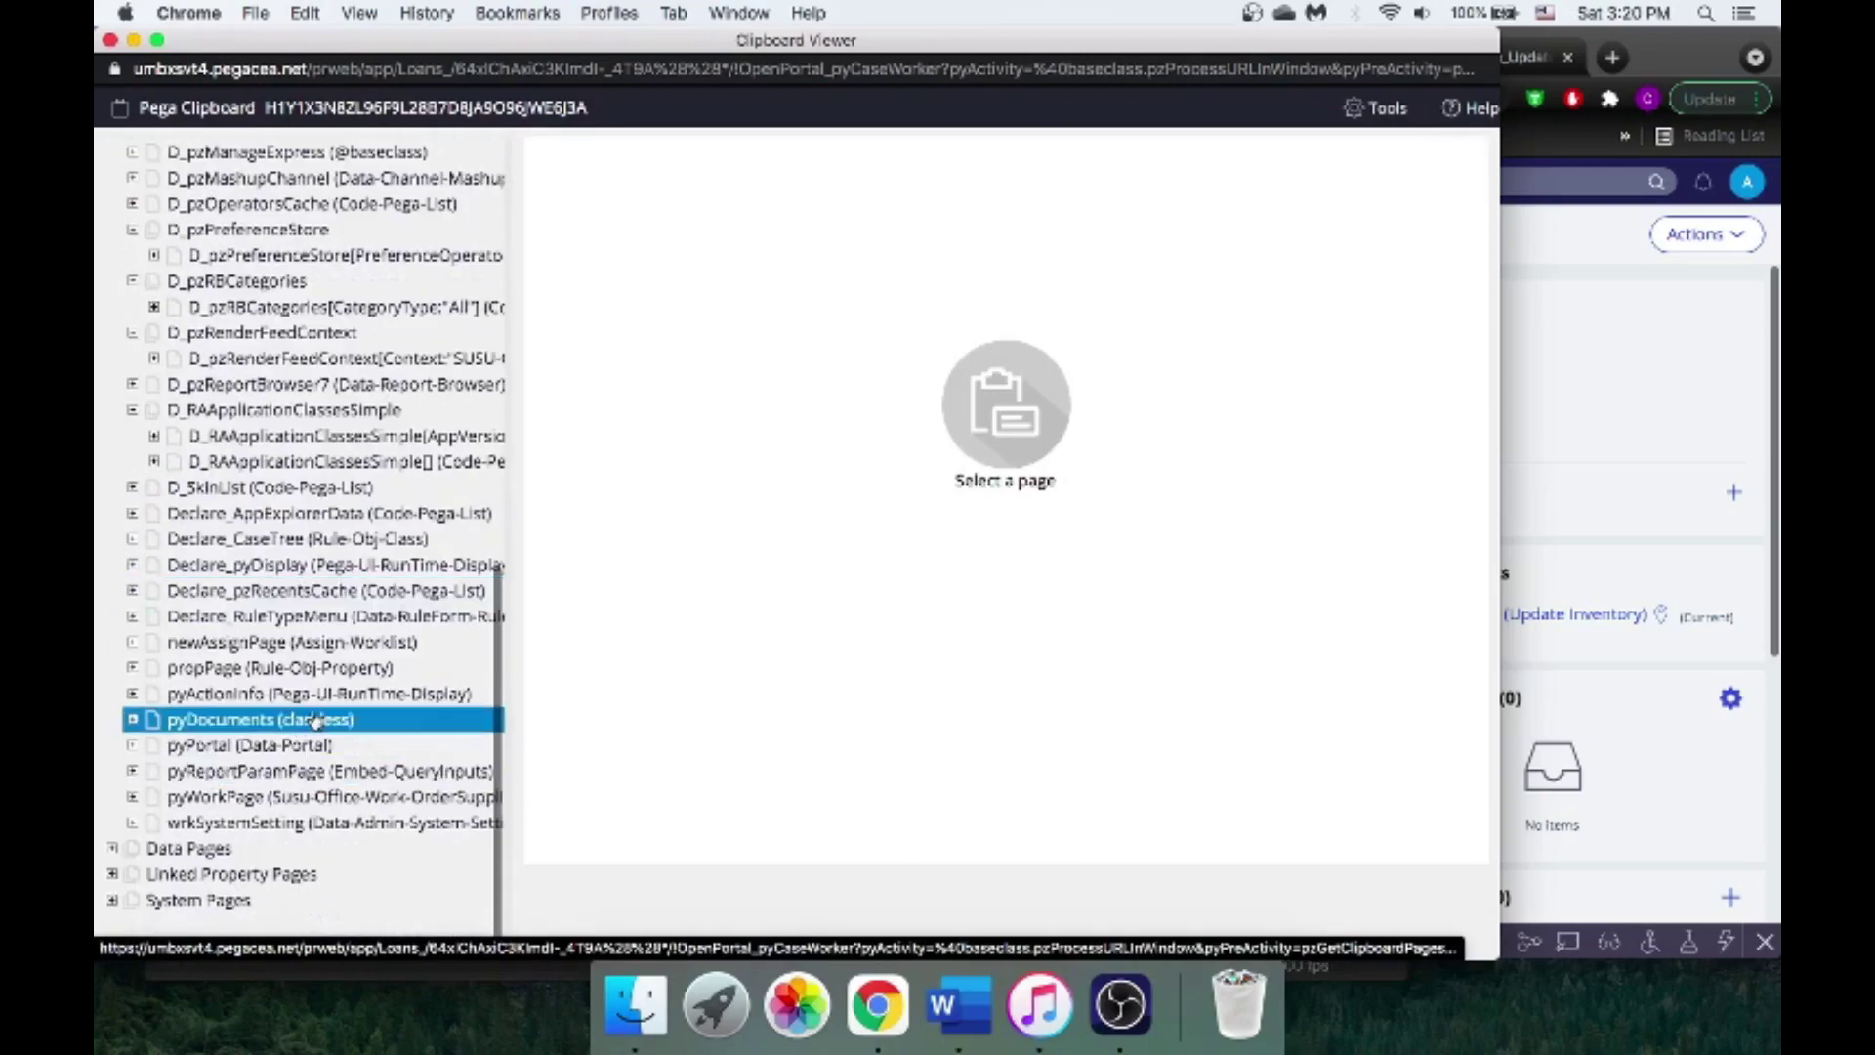
click(133, 797)
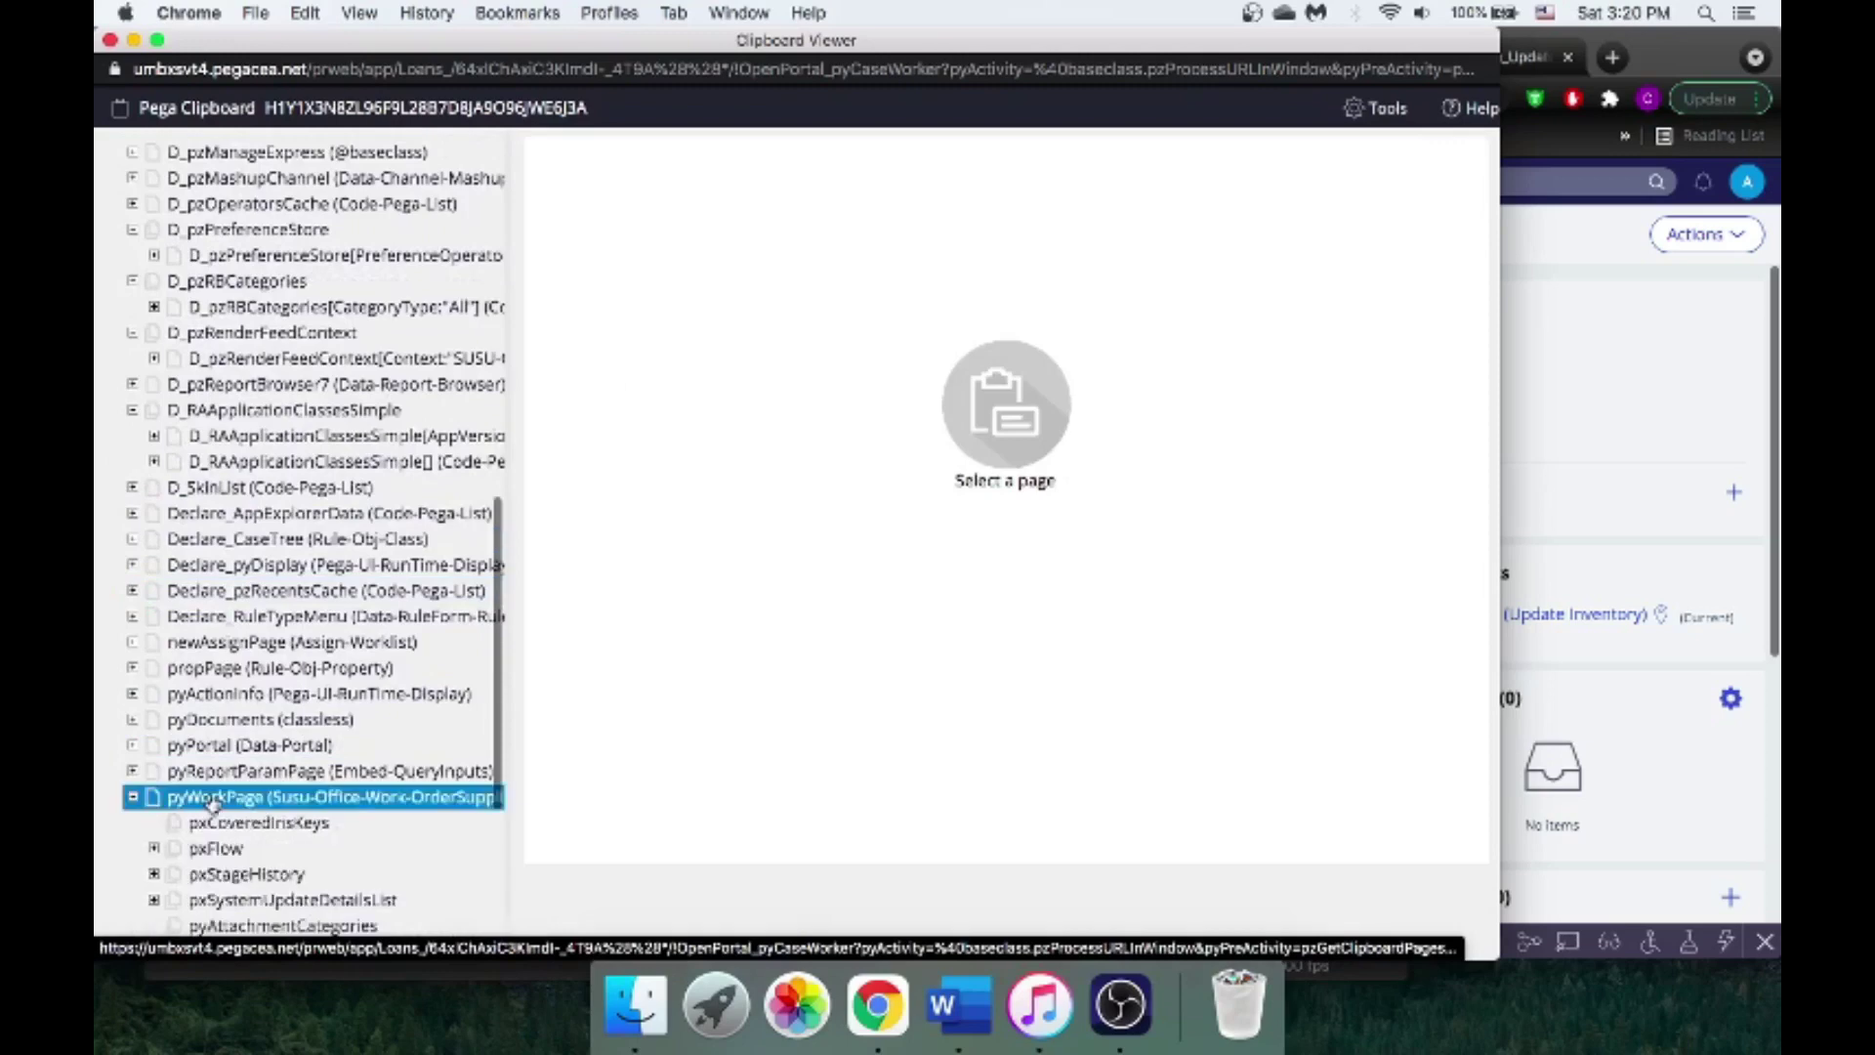
scroll(209, 807, down, 2)
scroll(211, 803, down, 4)
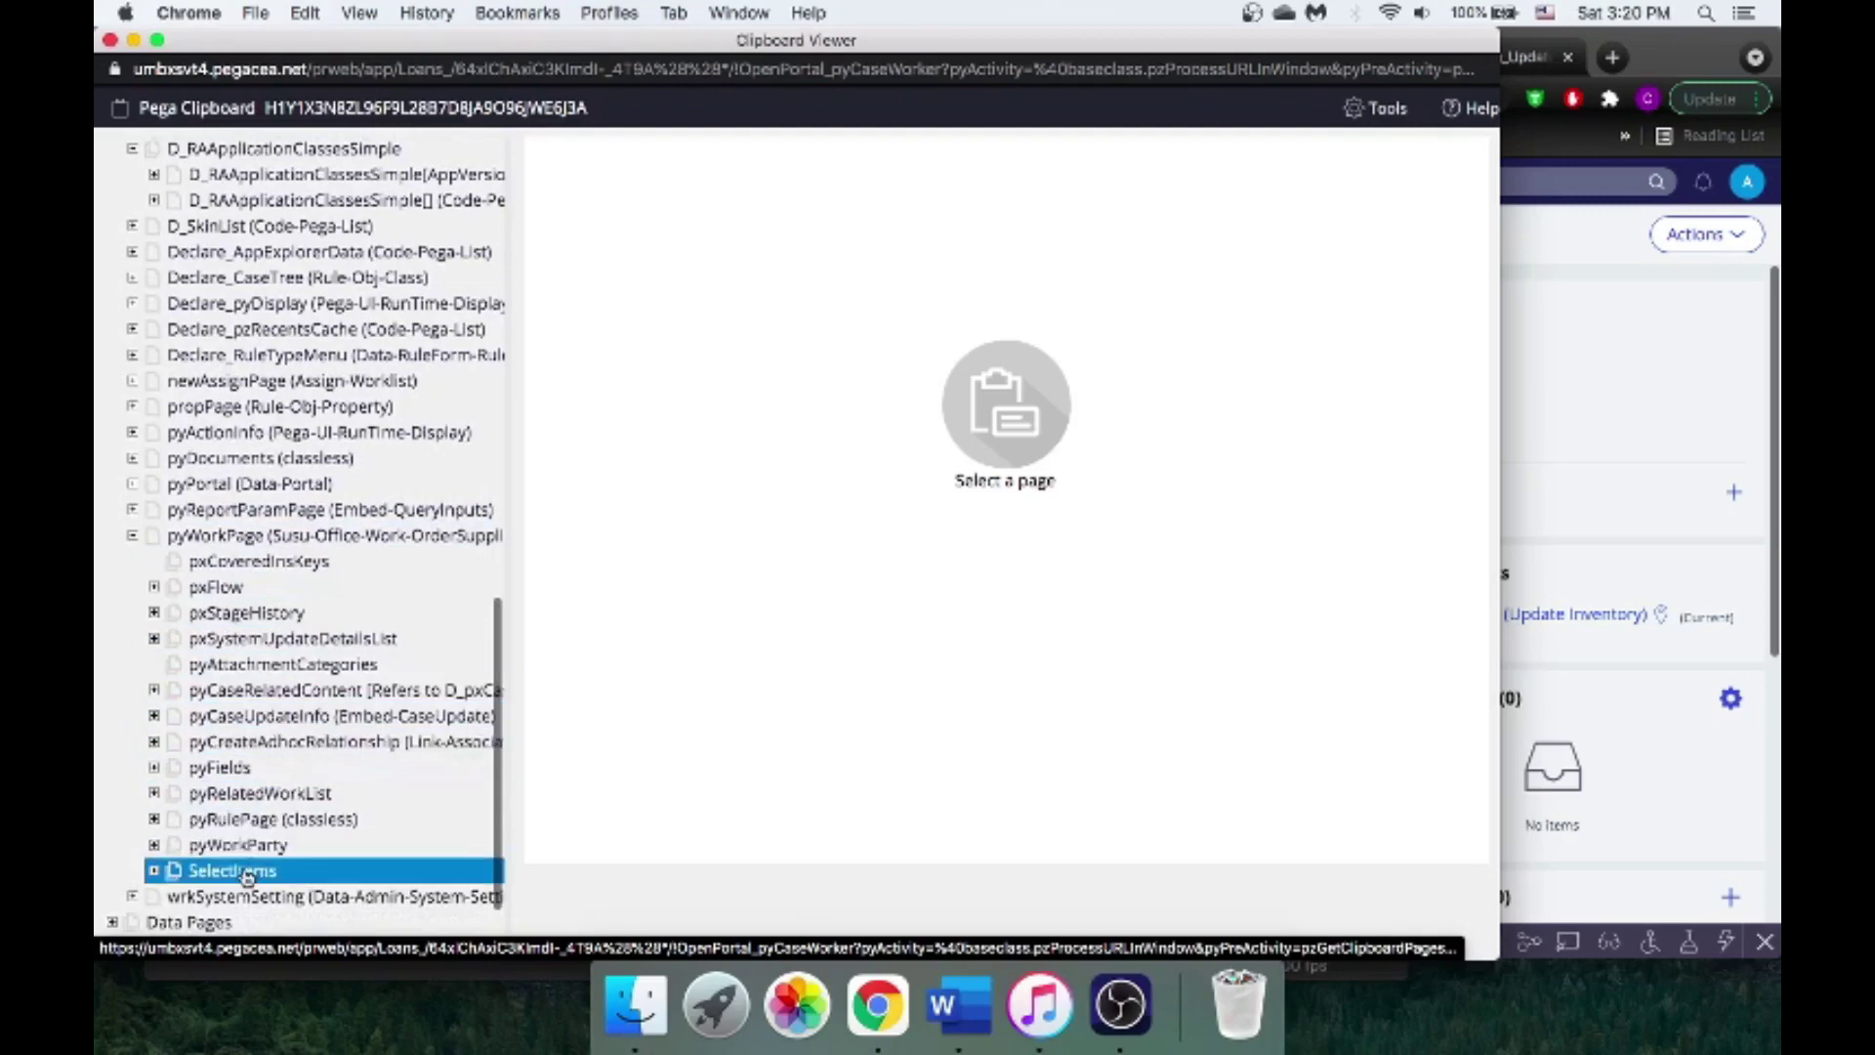
Step: Place the Clipboard viewer beside the order's item names, expand SelectItems, and compare the properties of SelectItems(1) and SelectItems(2) with the ordered items
drag(625, 40, 879, 40)
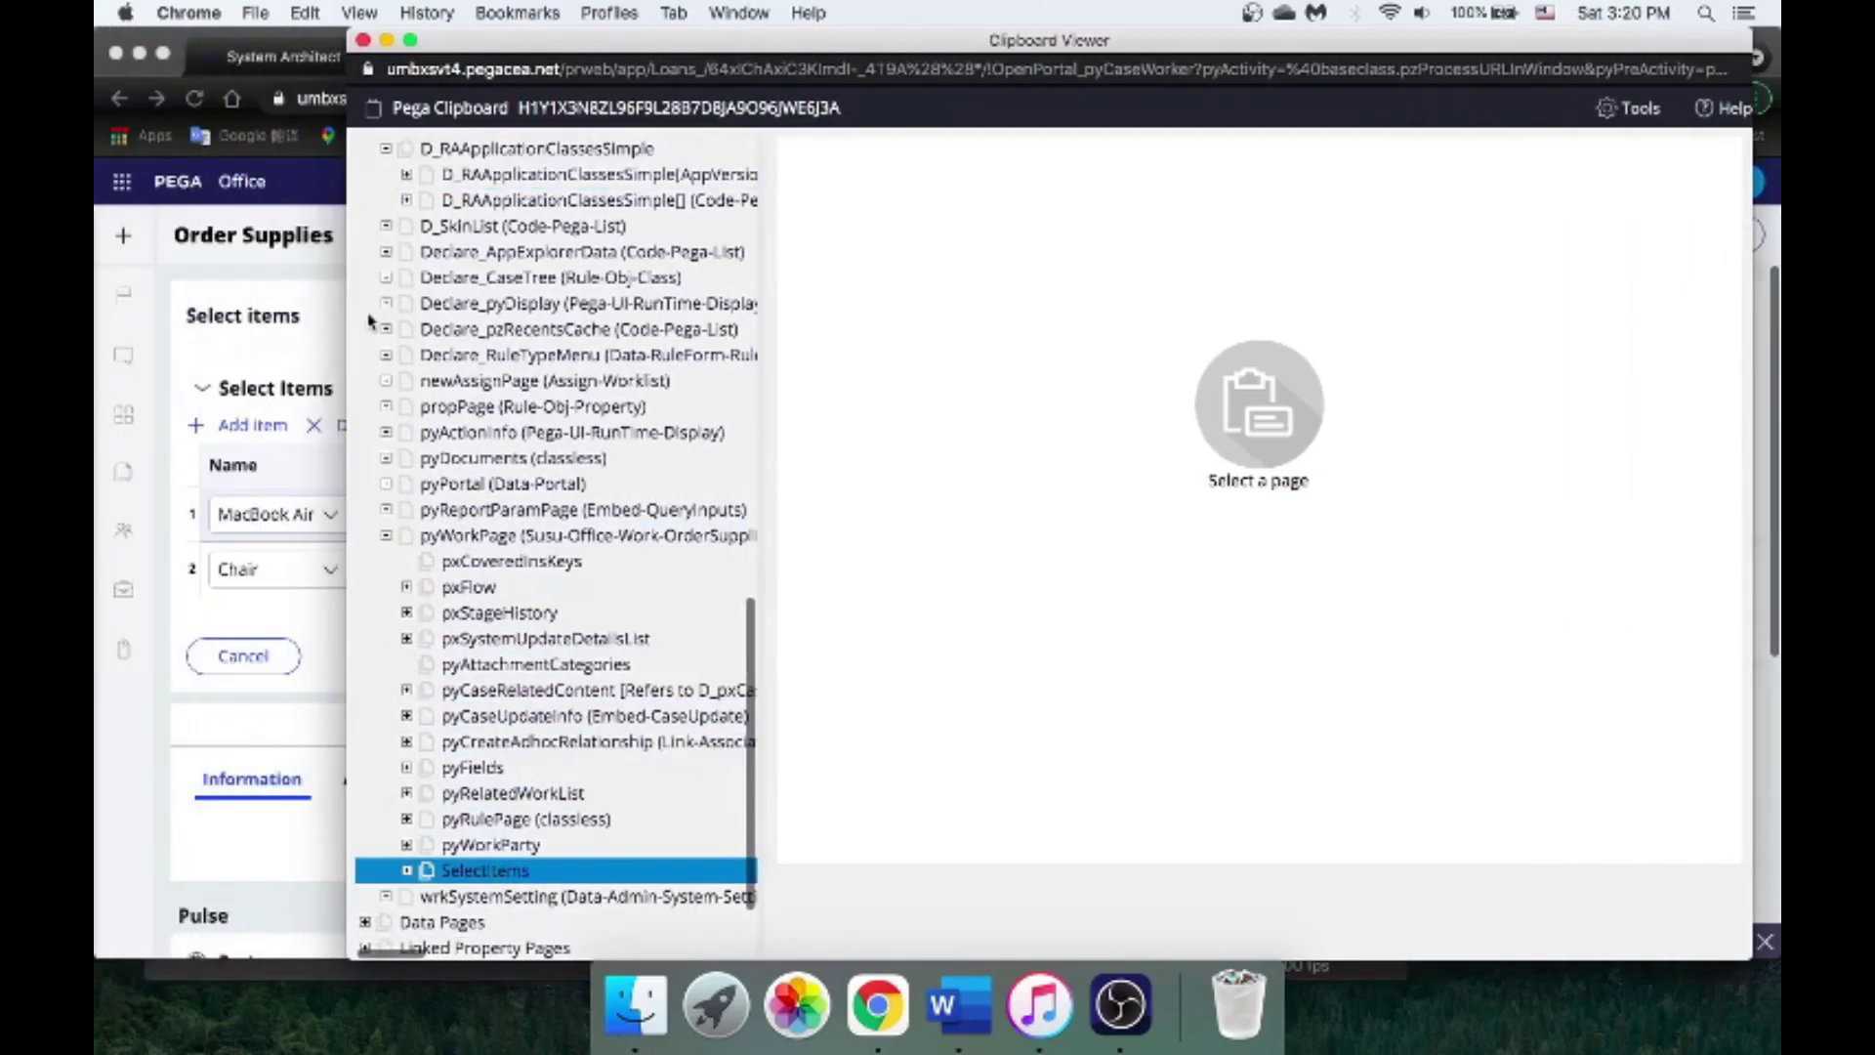
drag(349, 320, 543, 323)
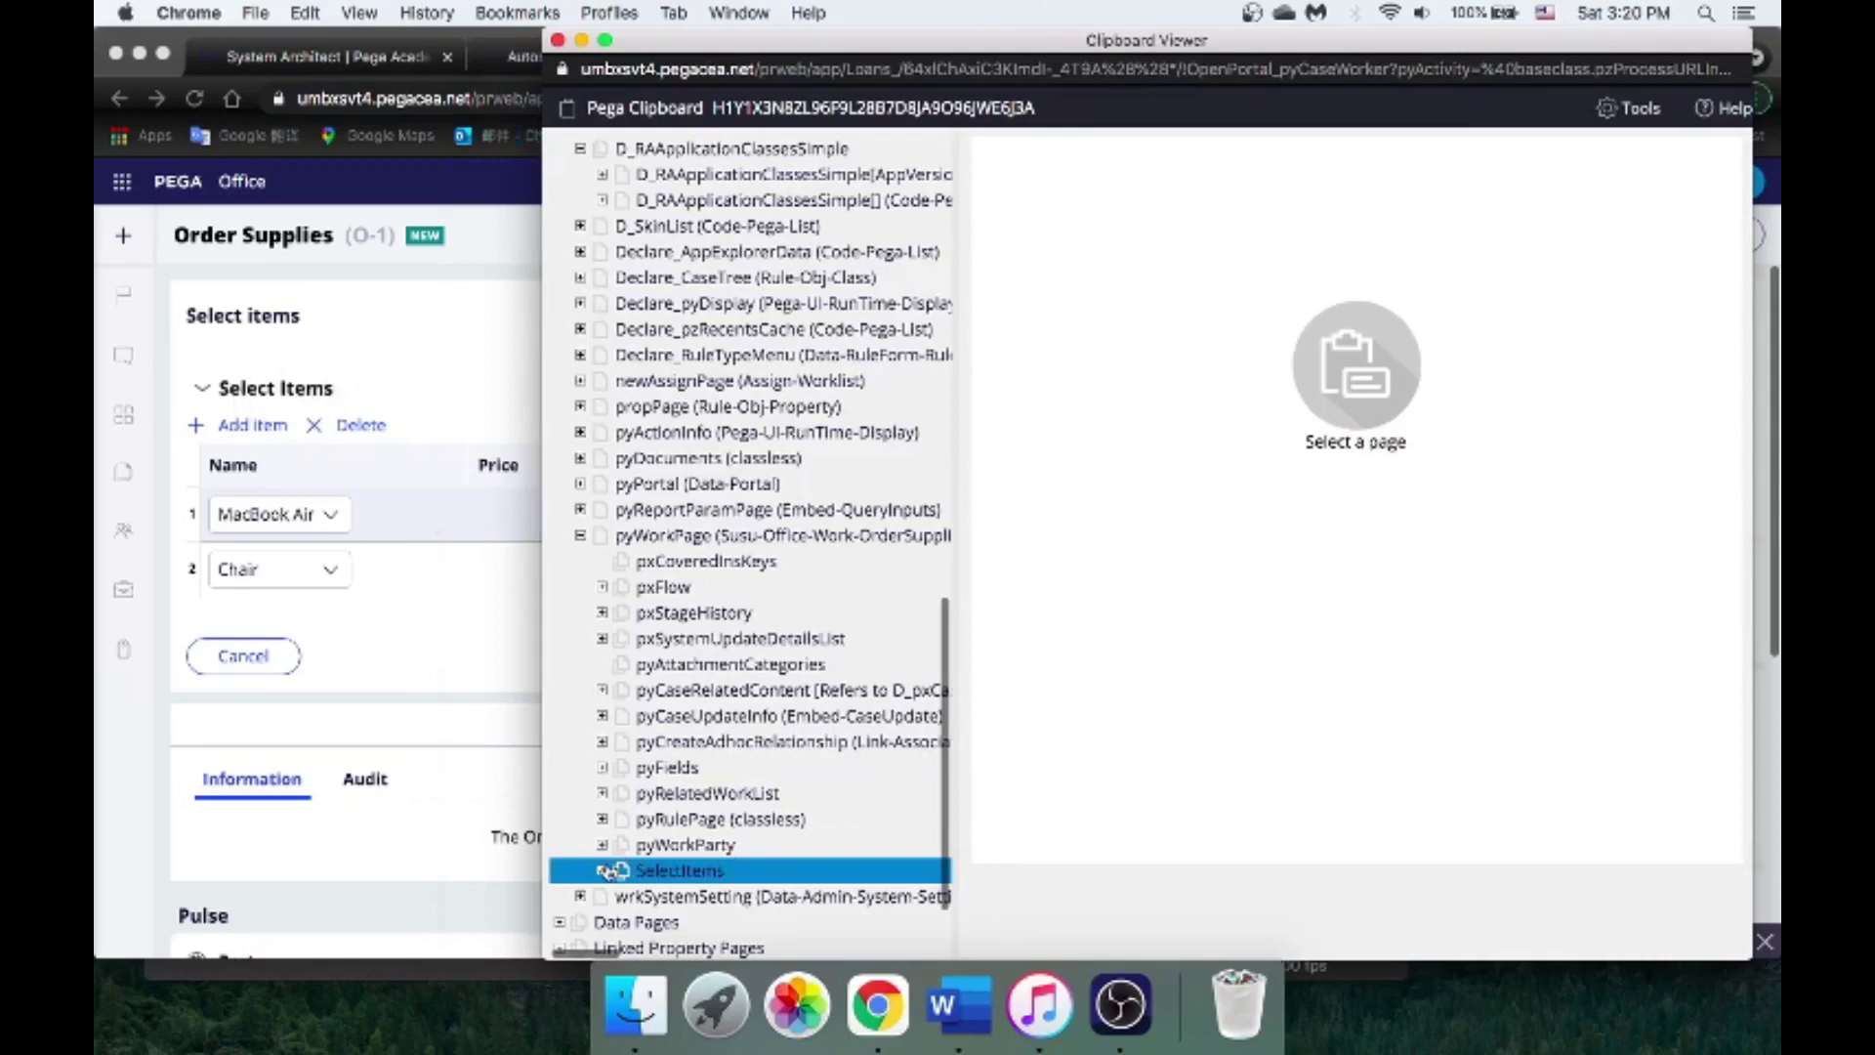
click(604, 870)
scroll(742, 825, down, 2)
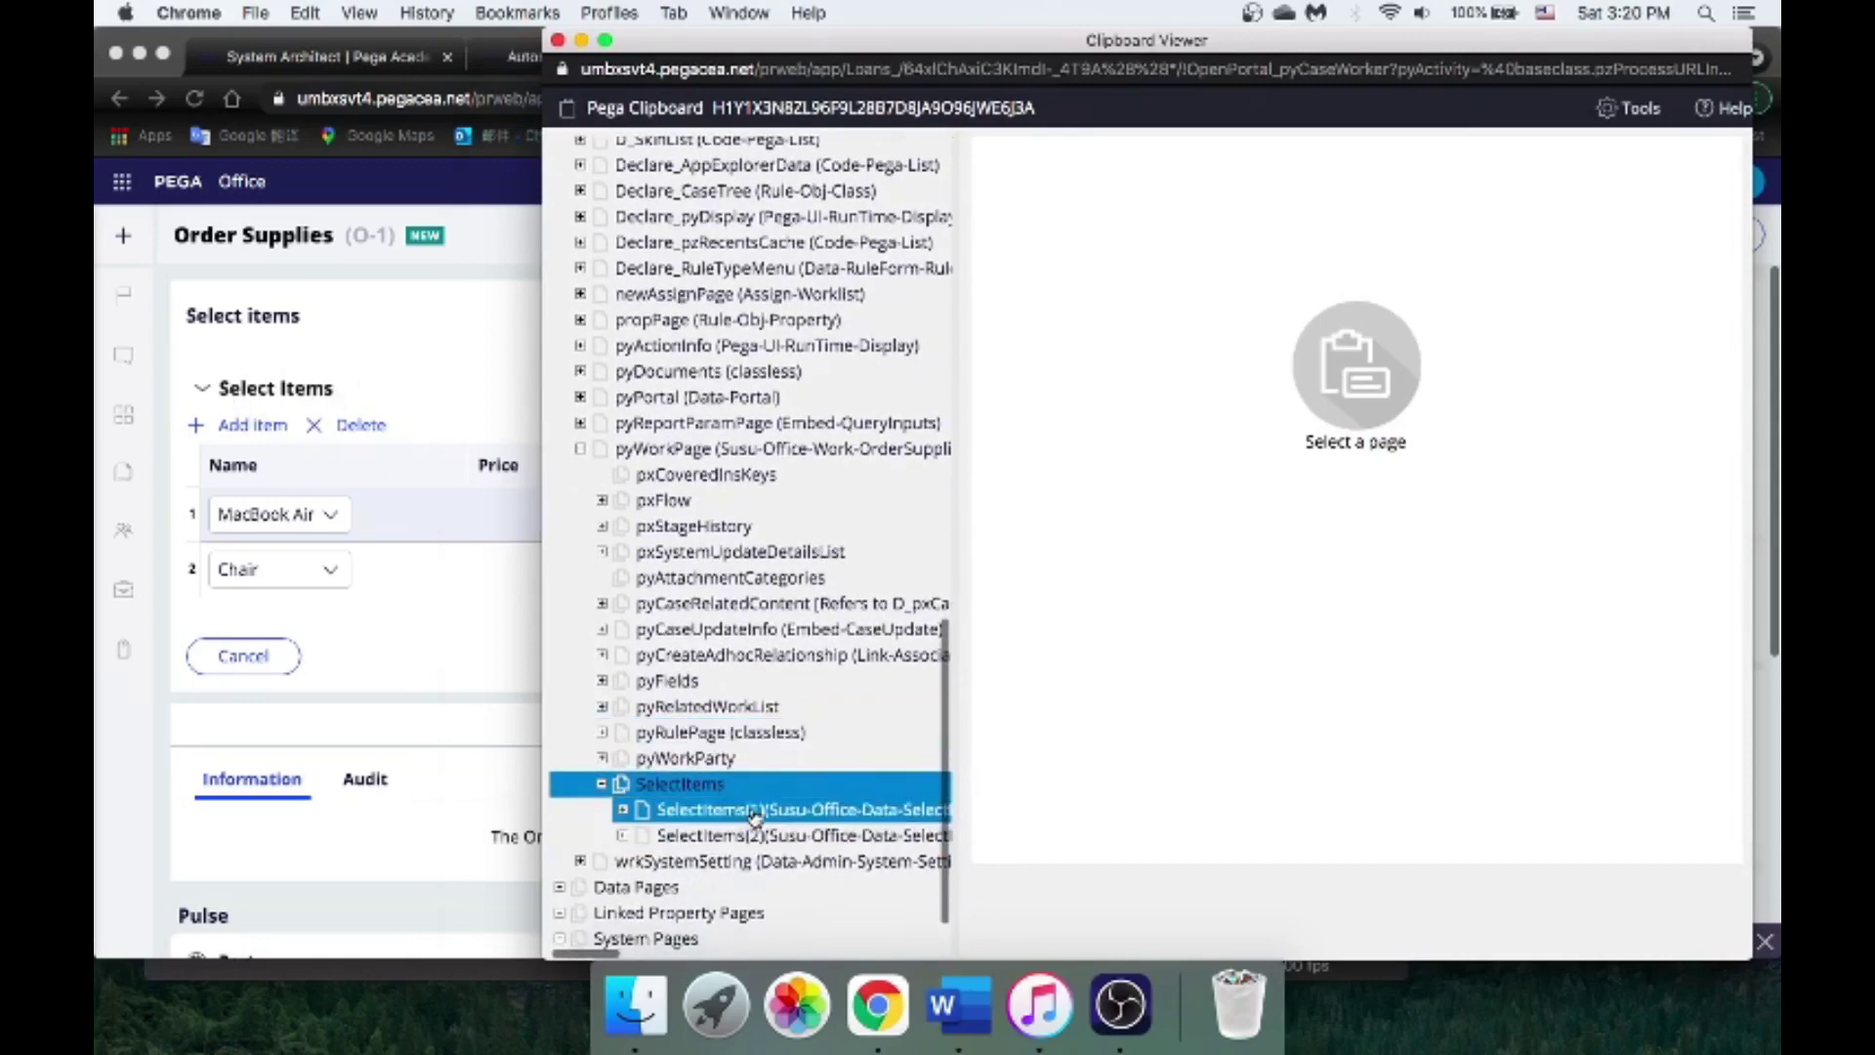
click(754, 813)
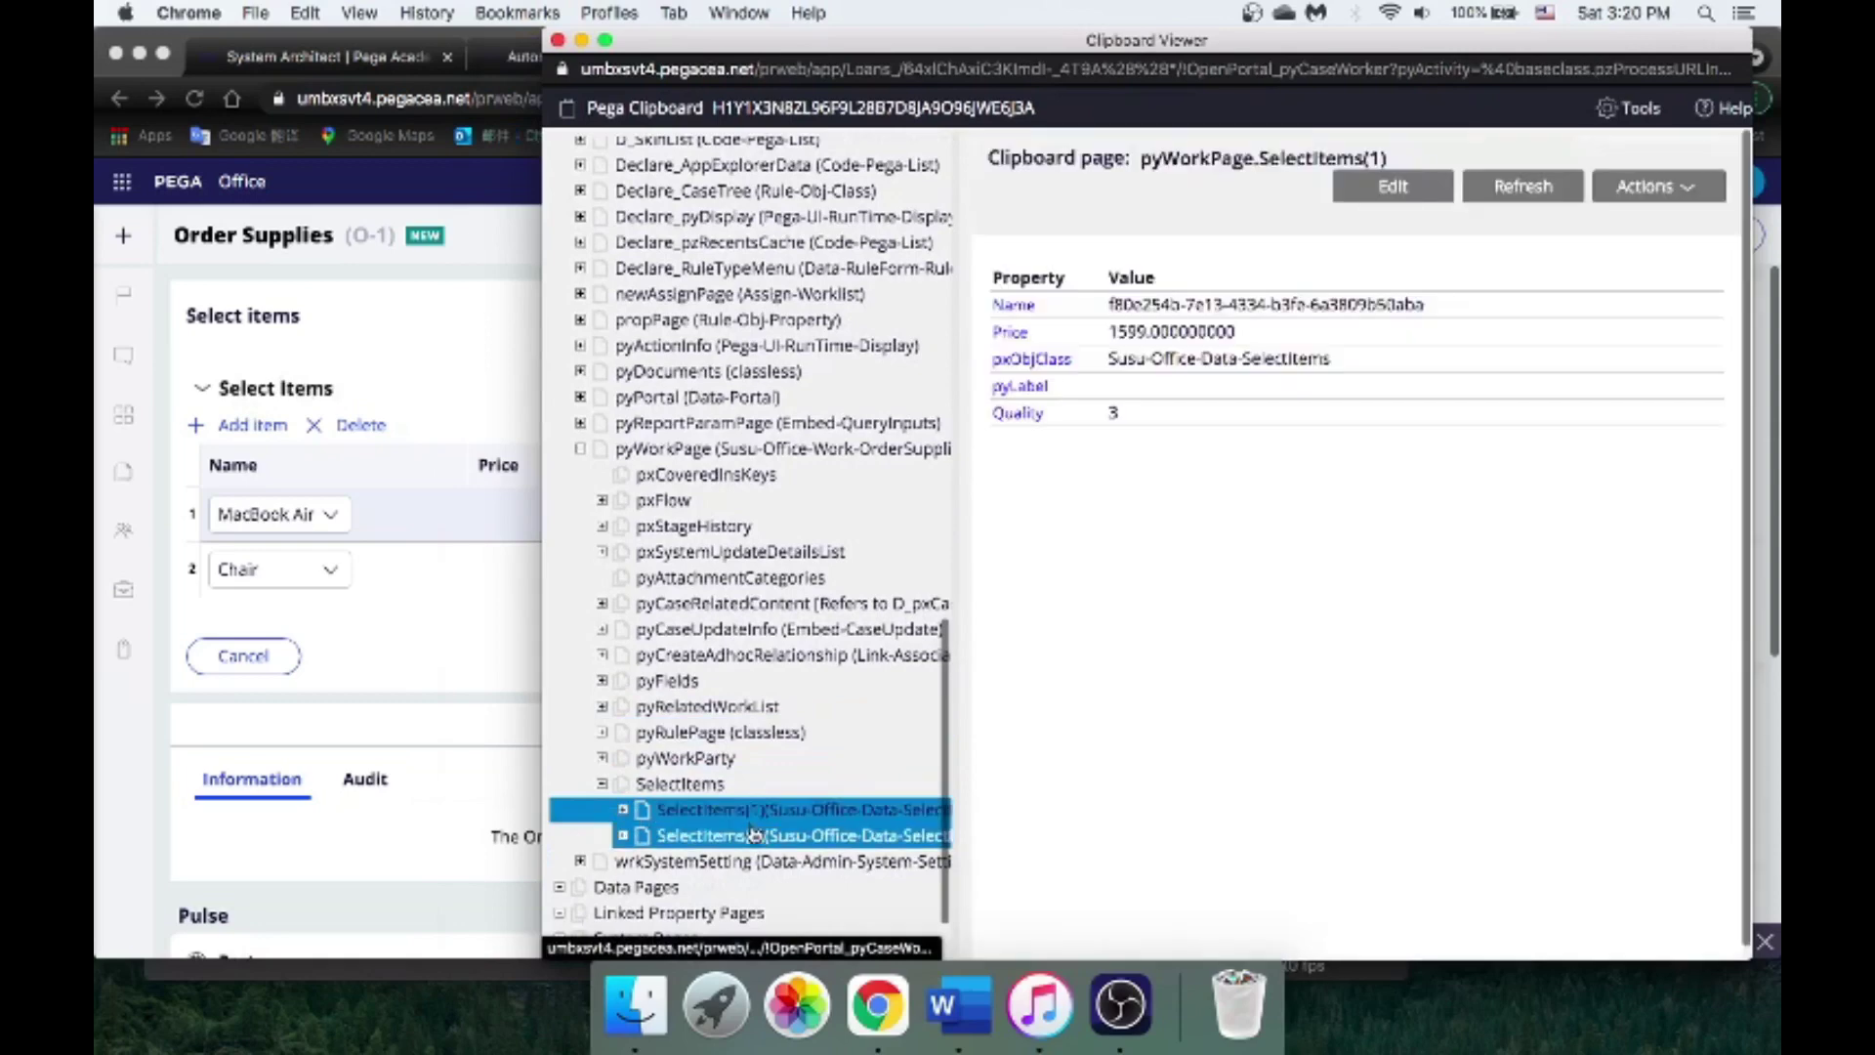
click(753, 833)
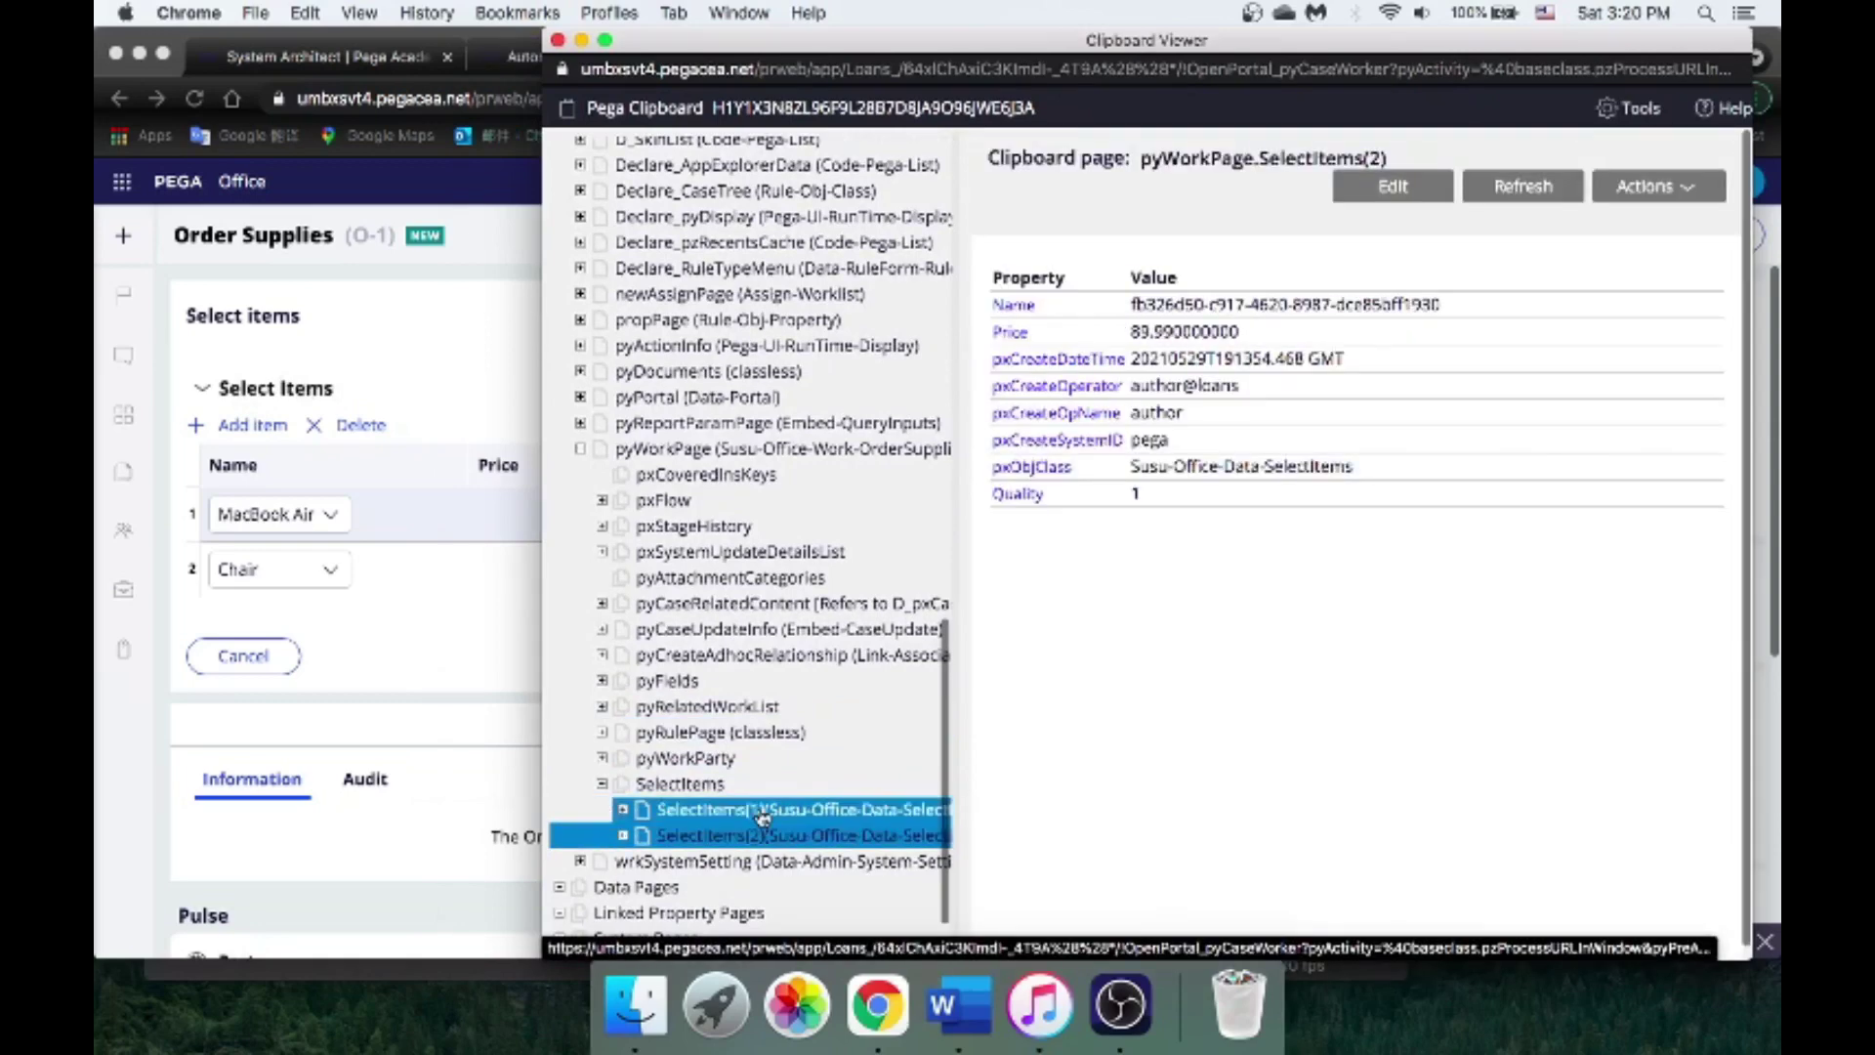
click(762, 815)
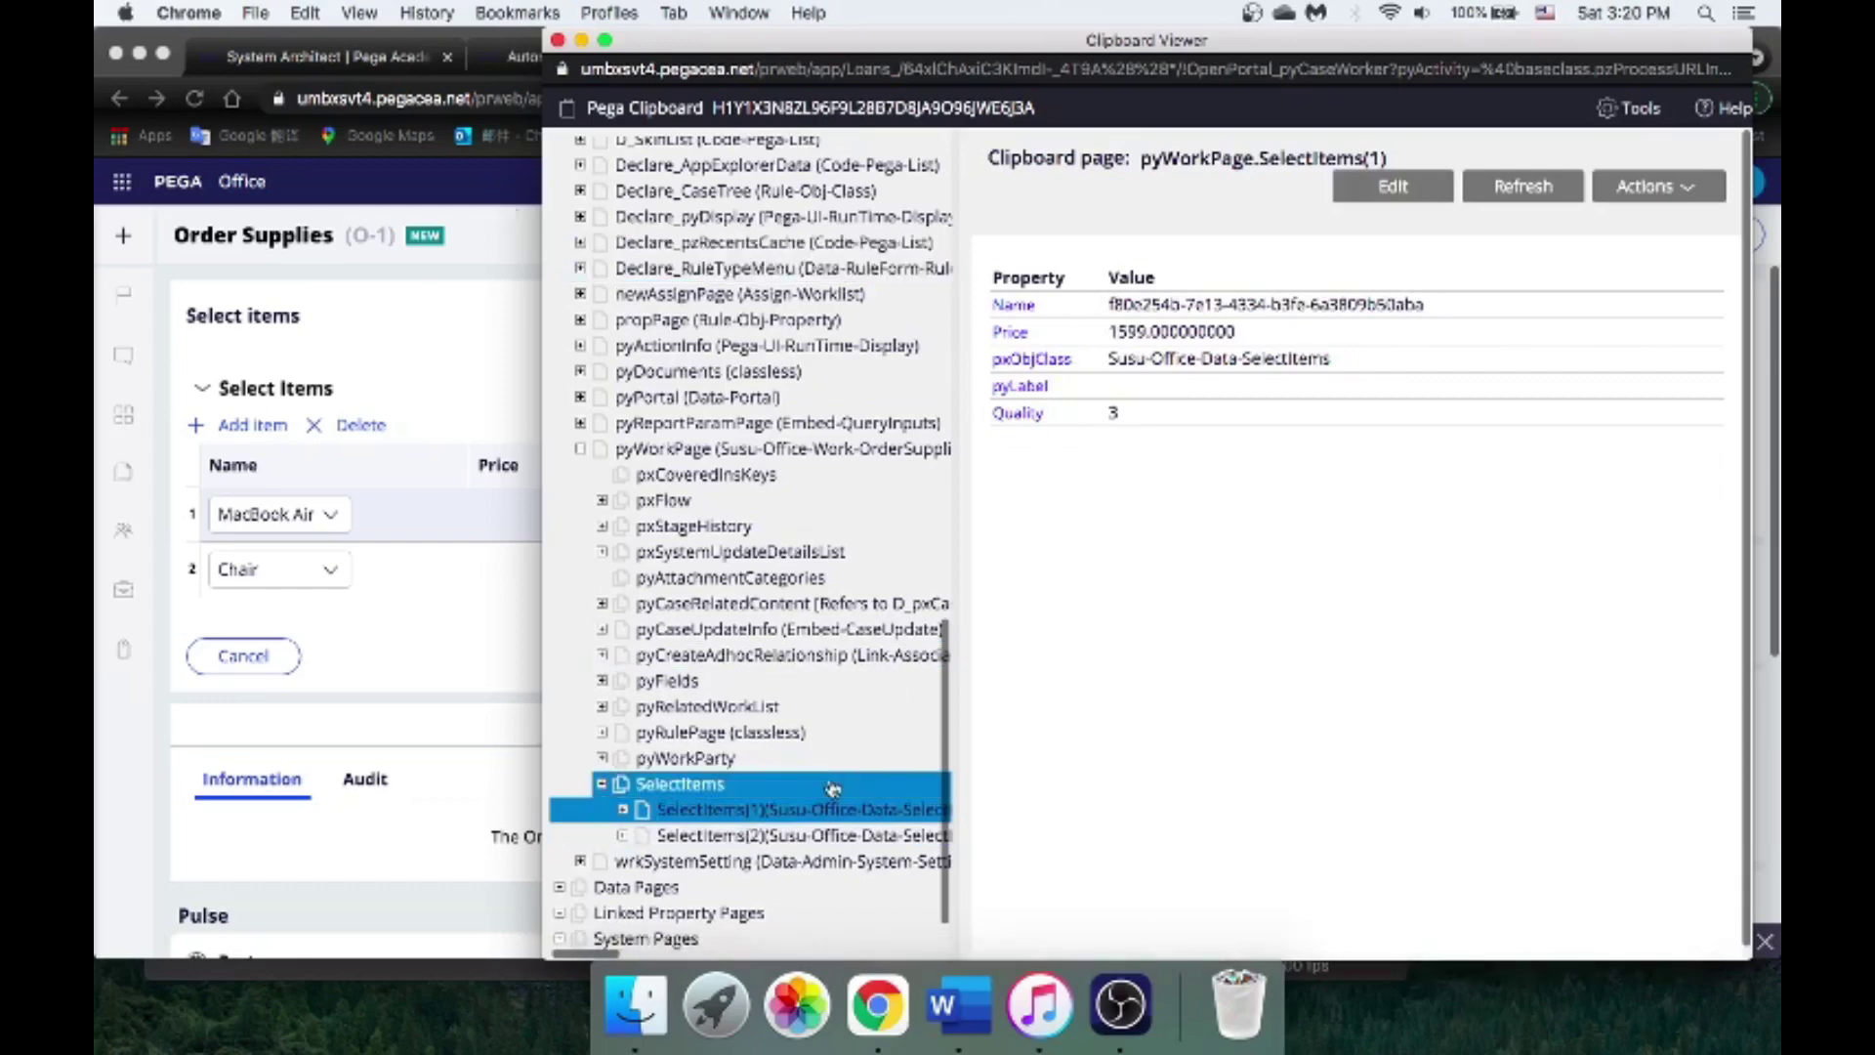
click(811, 837)
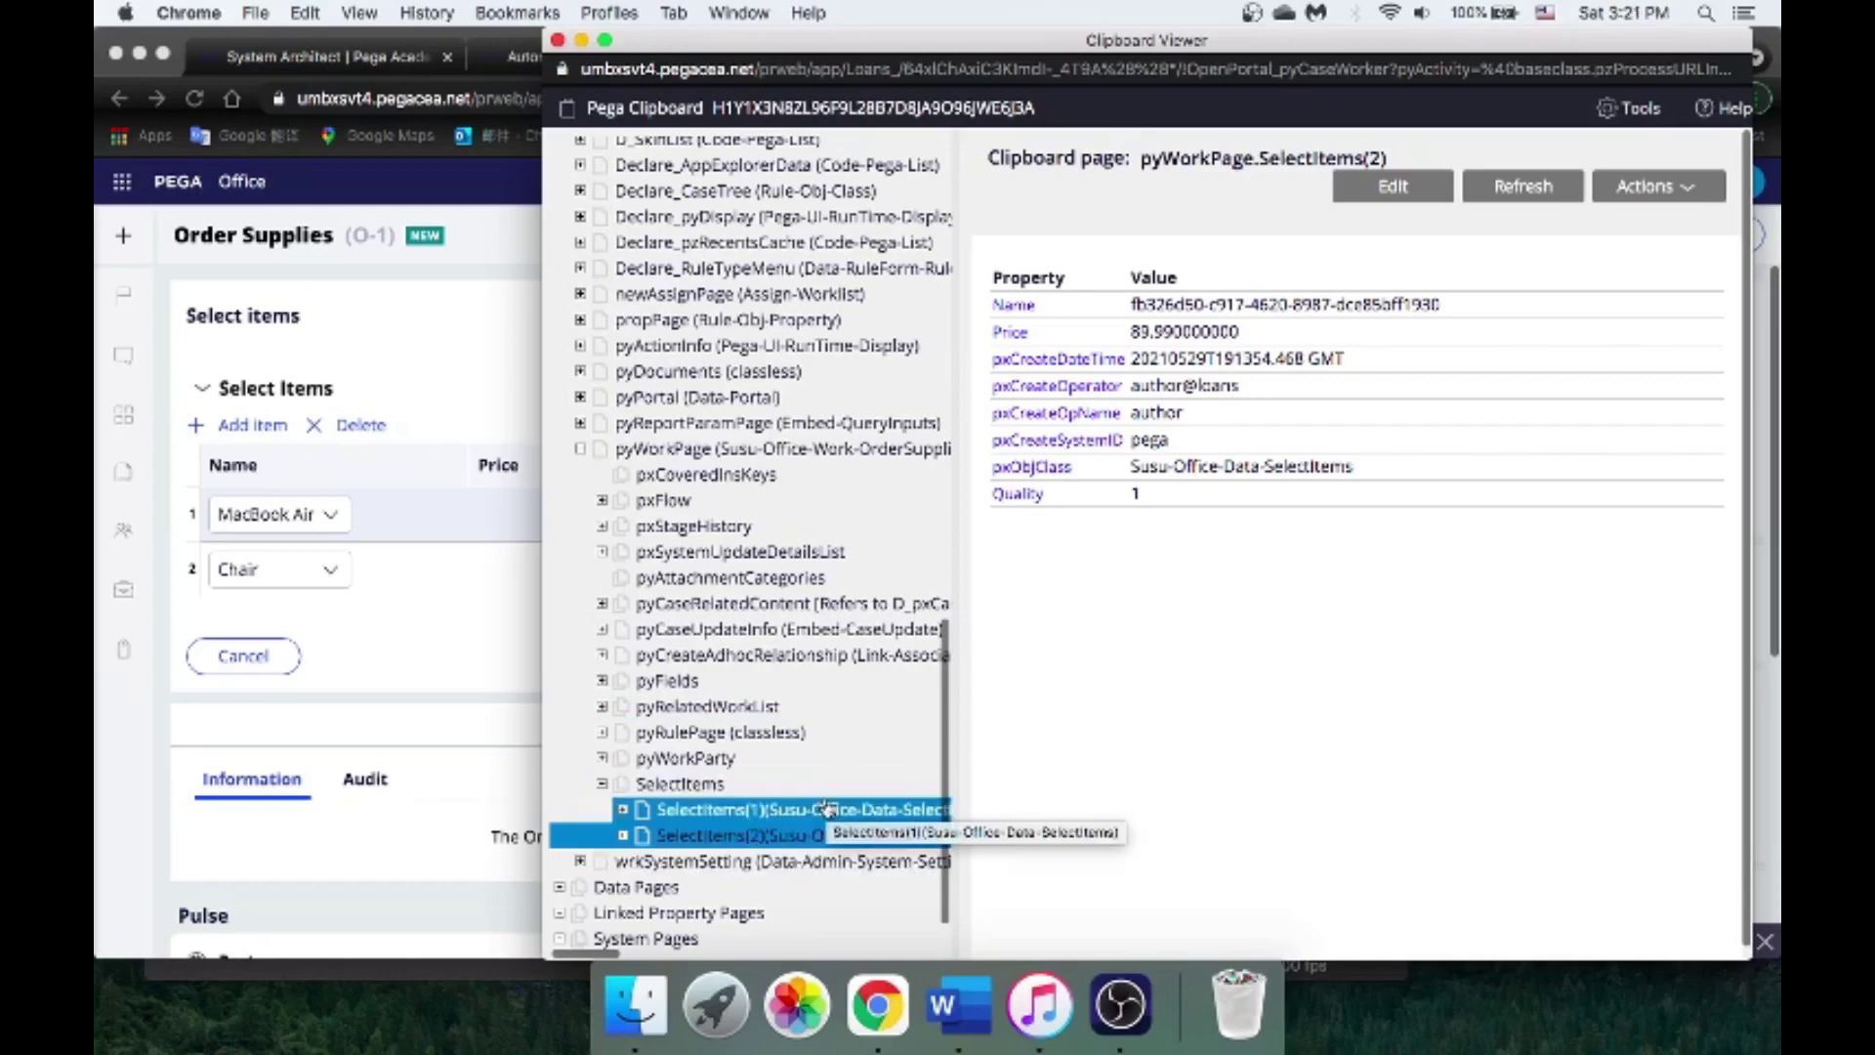
scroll(827, 809, down, 1)
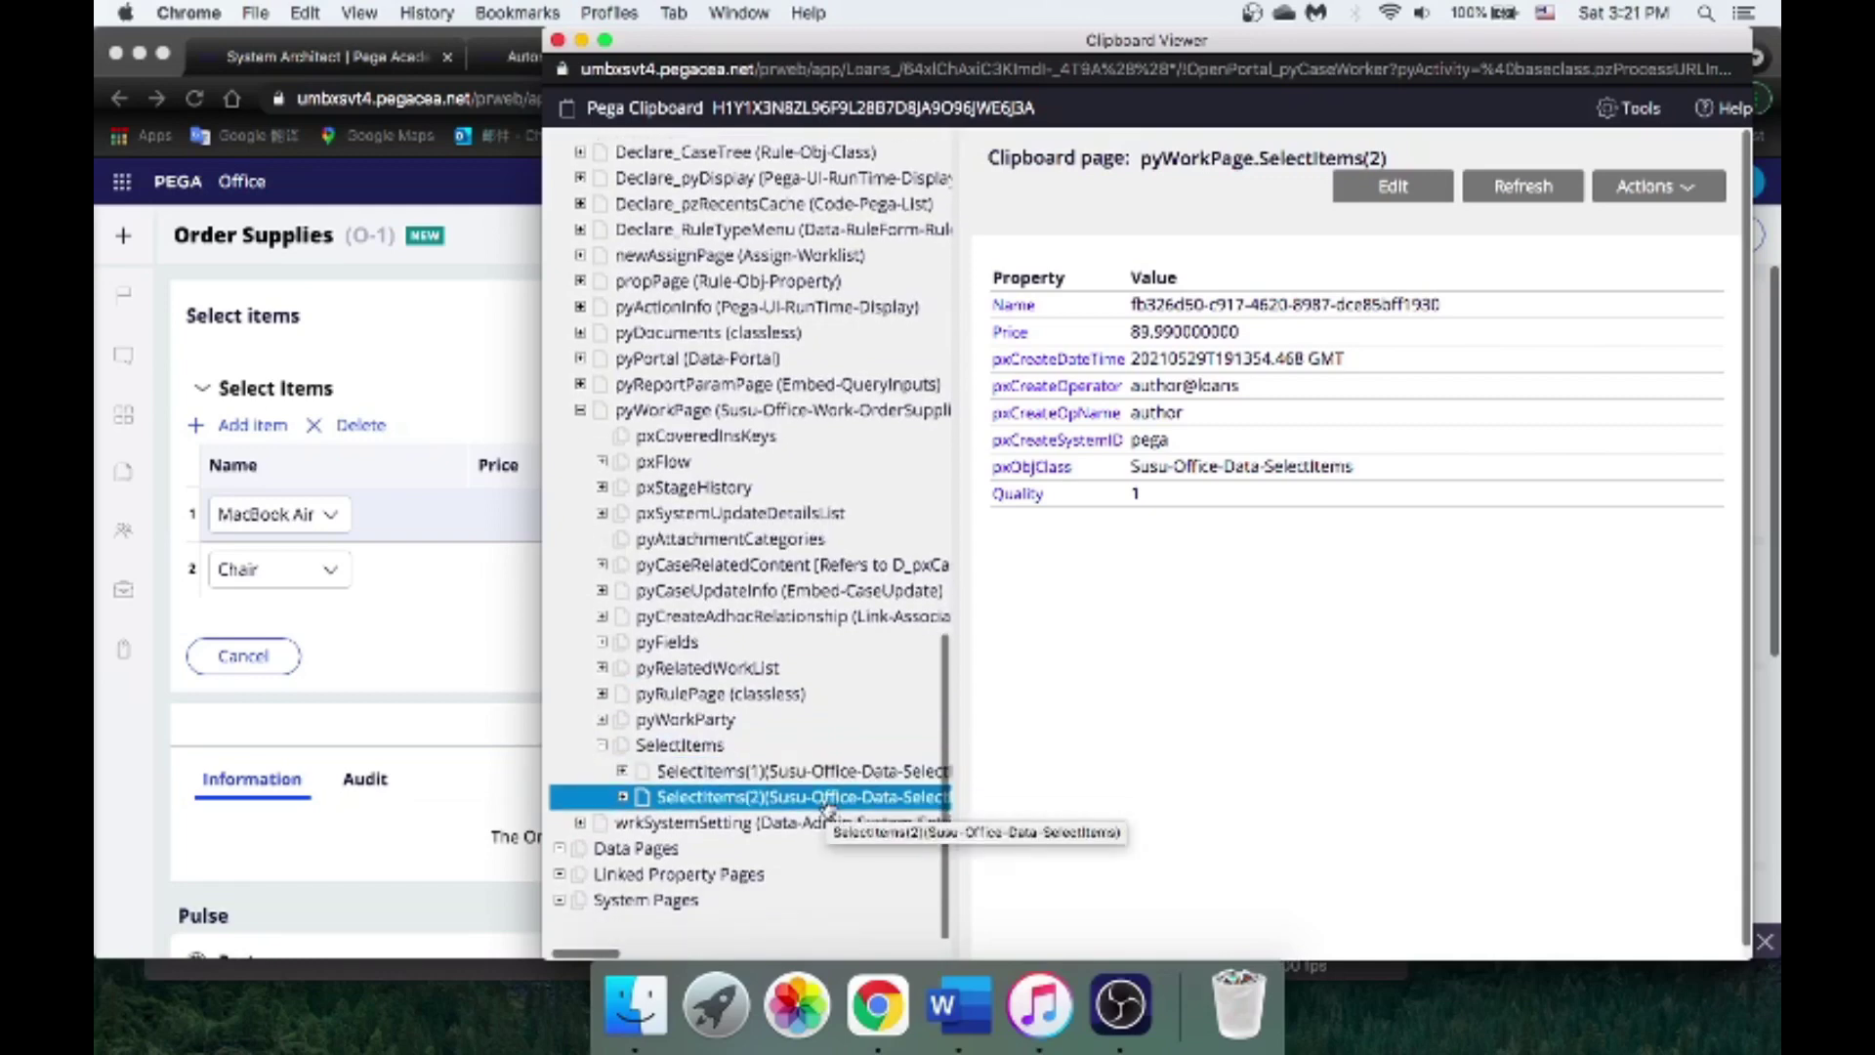
click(769, 772)
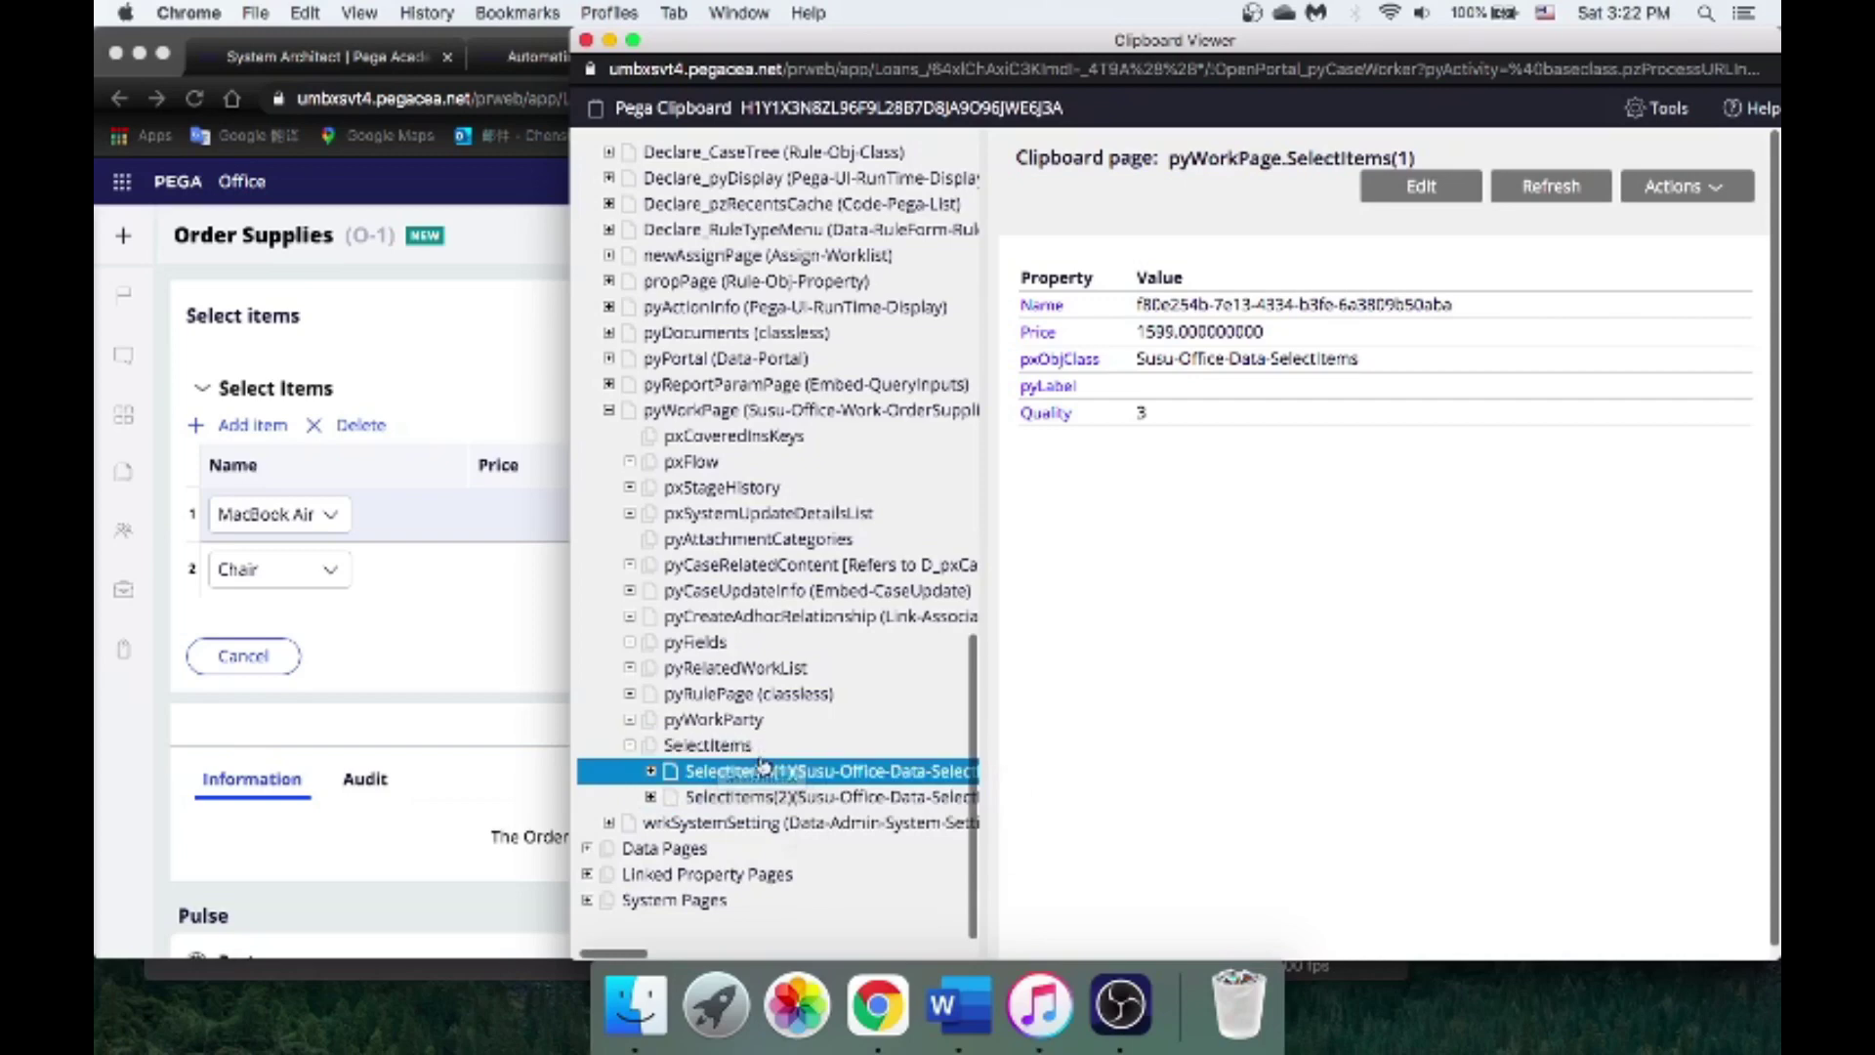
Step: Return to the UpdateInventory activity in Dev Studio and open the repeat options in the loop settings of step 1
click(435, 606)
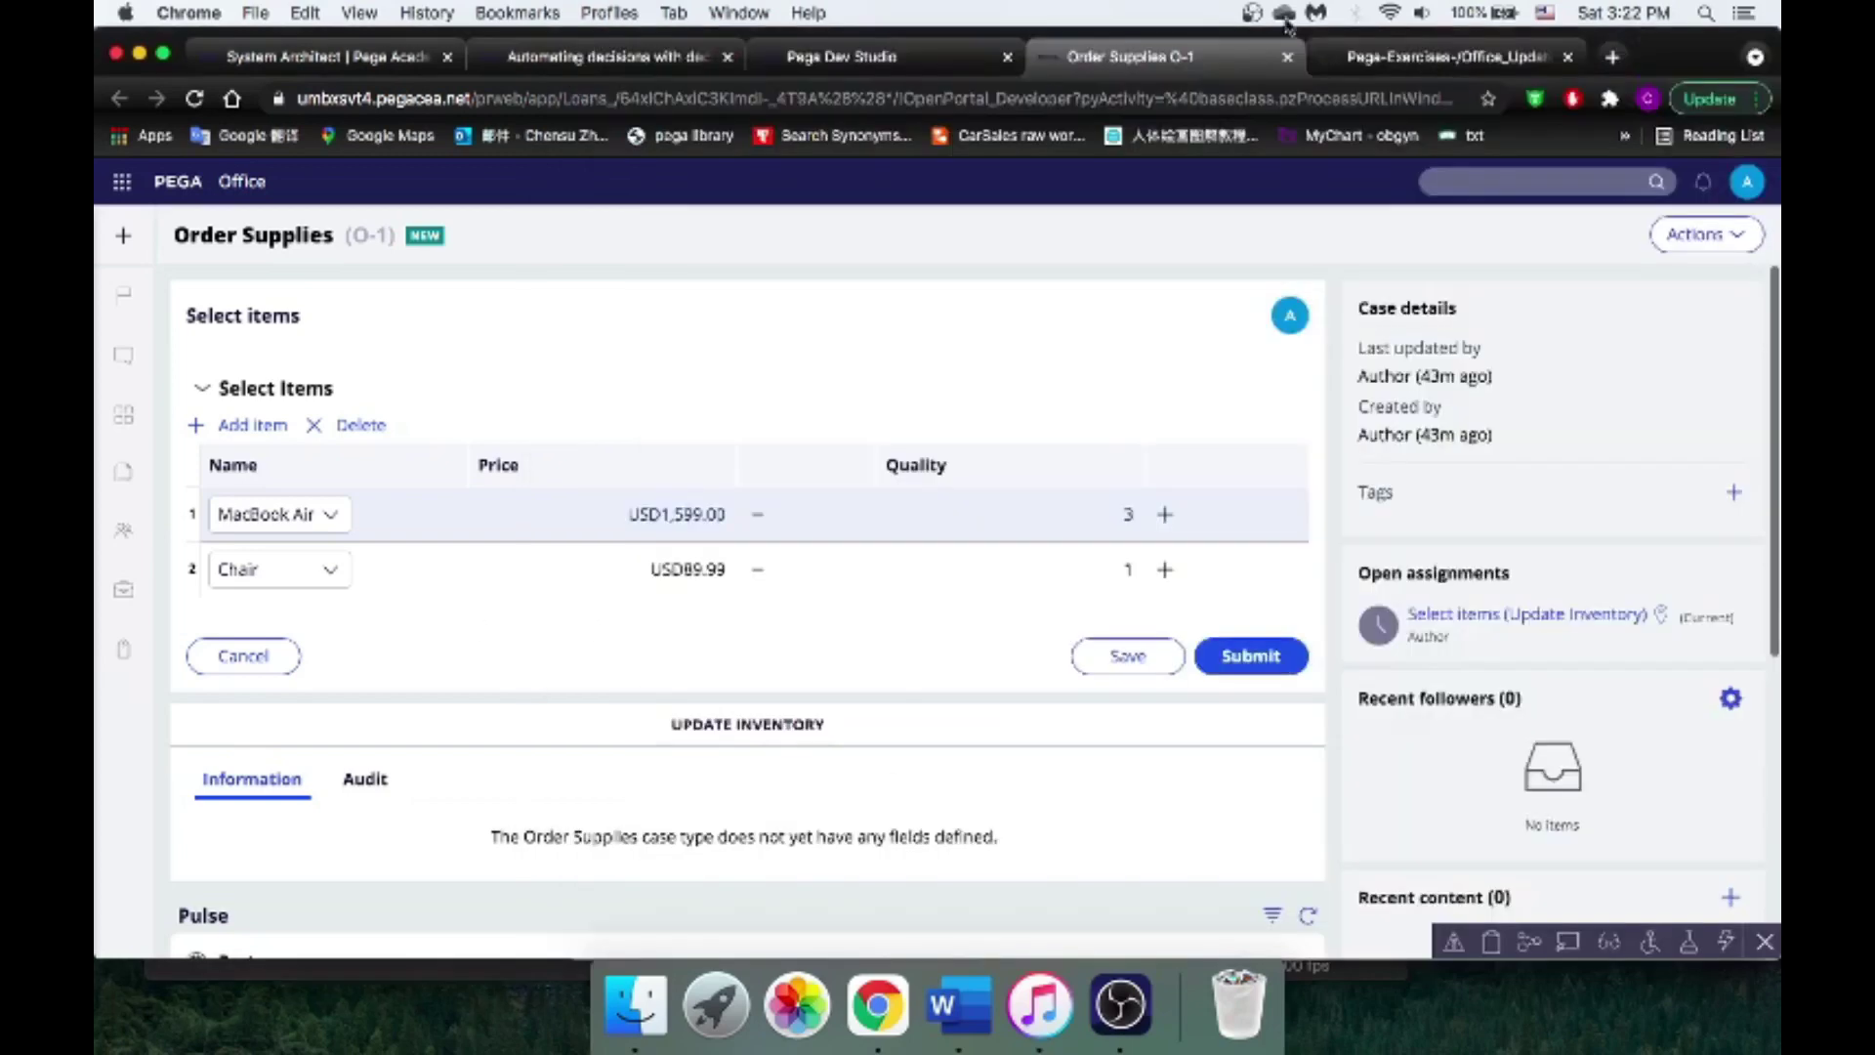
click(864, 61)
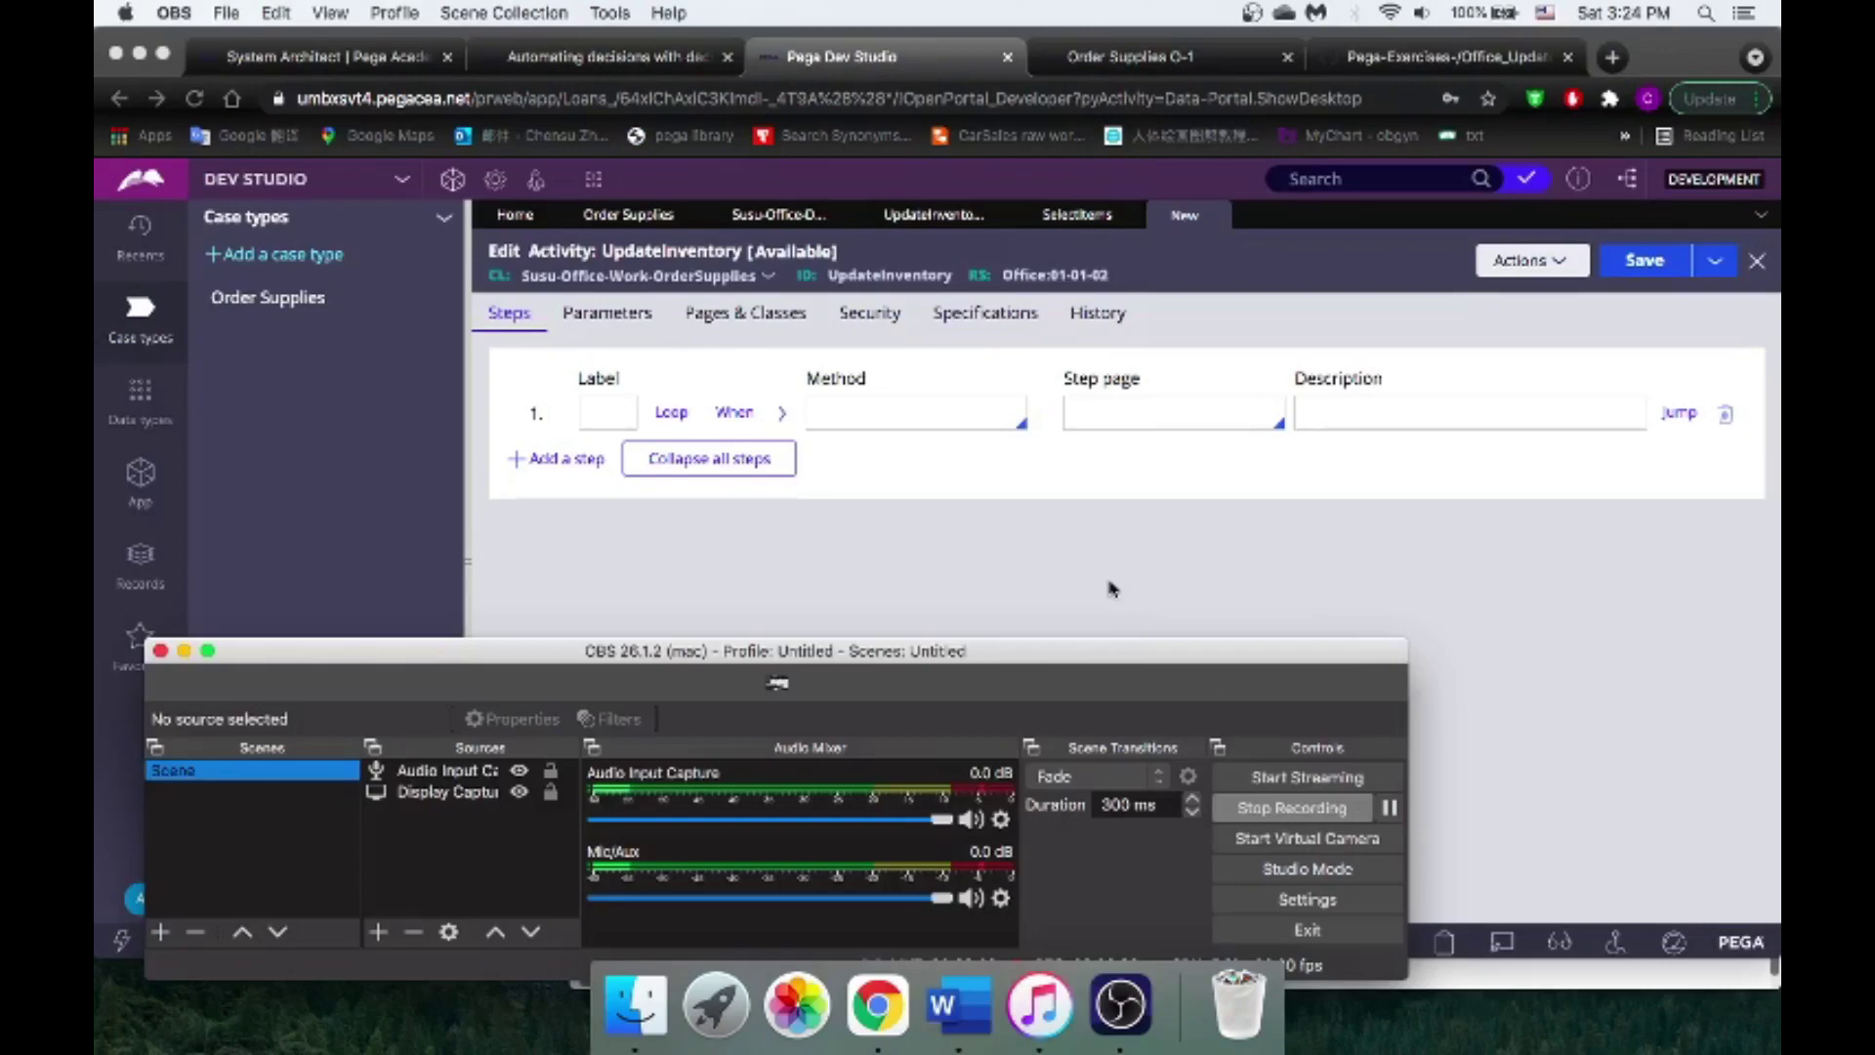
click(1108, 589)
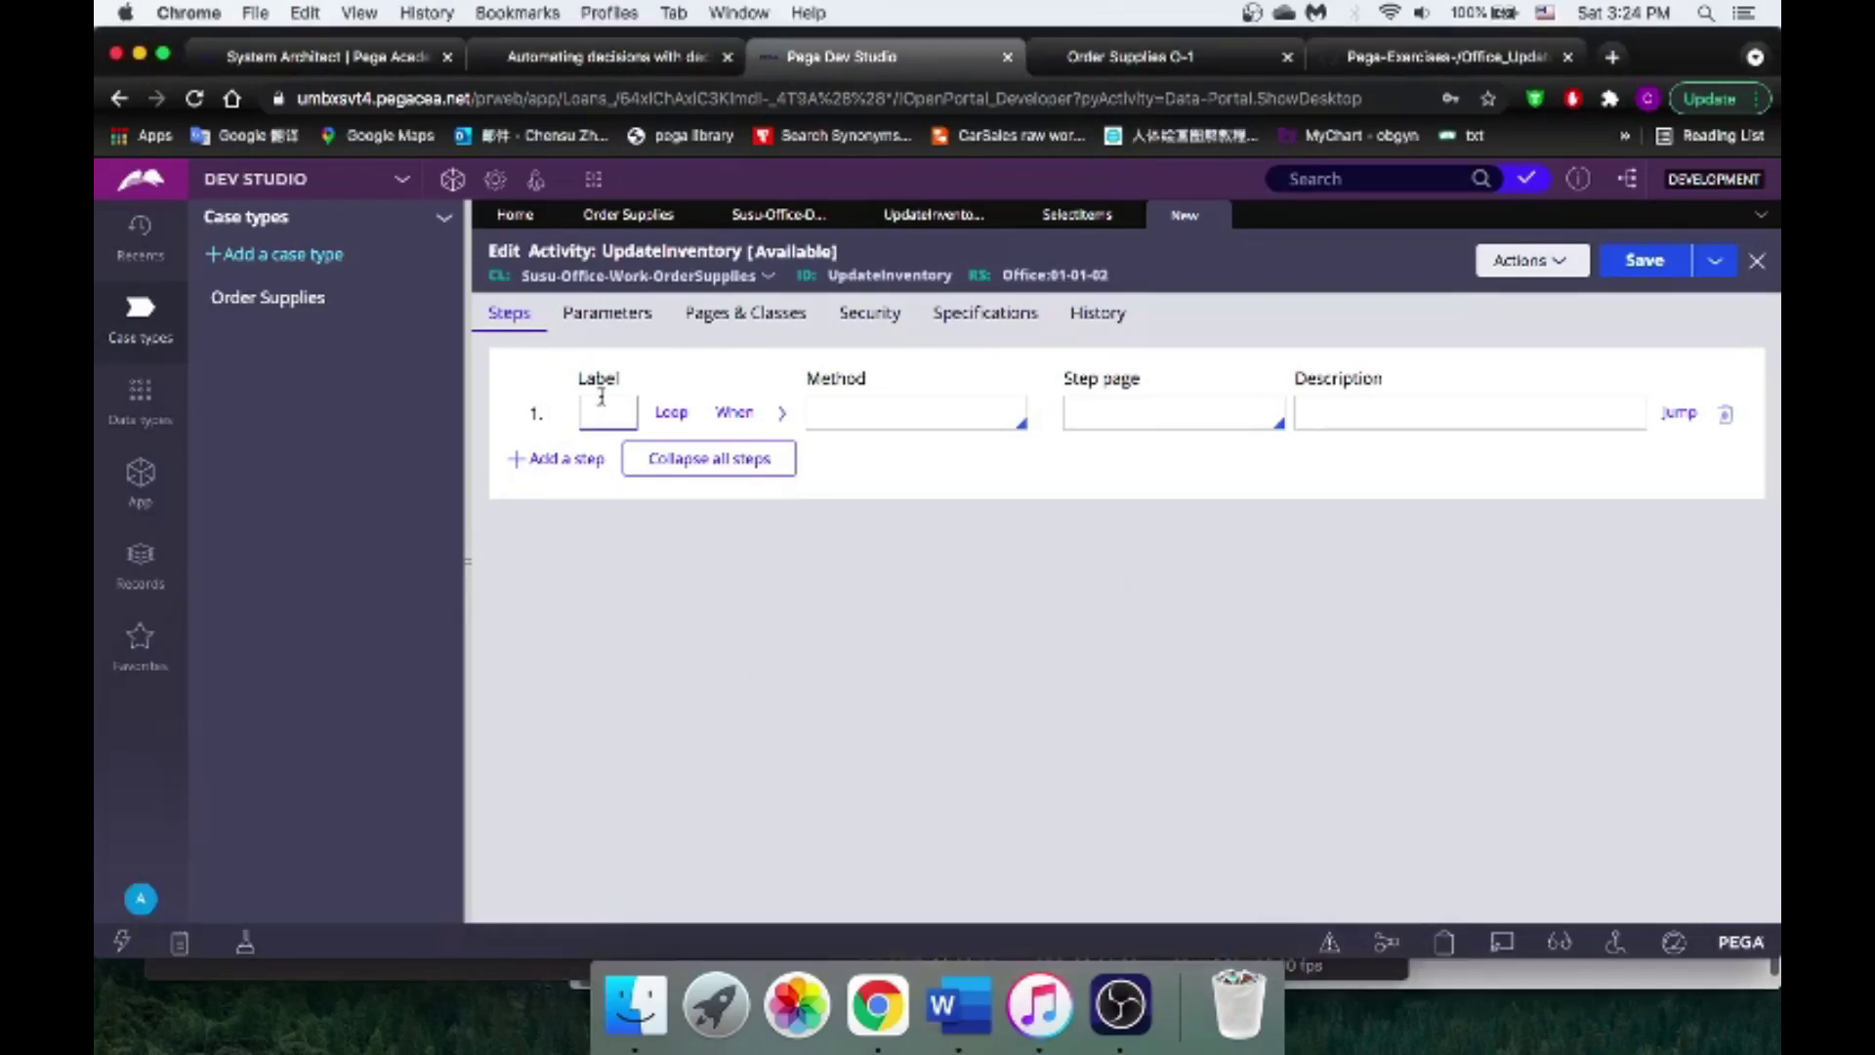
click(671, 414)
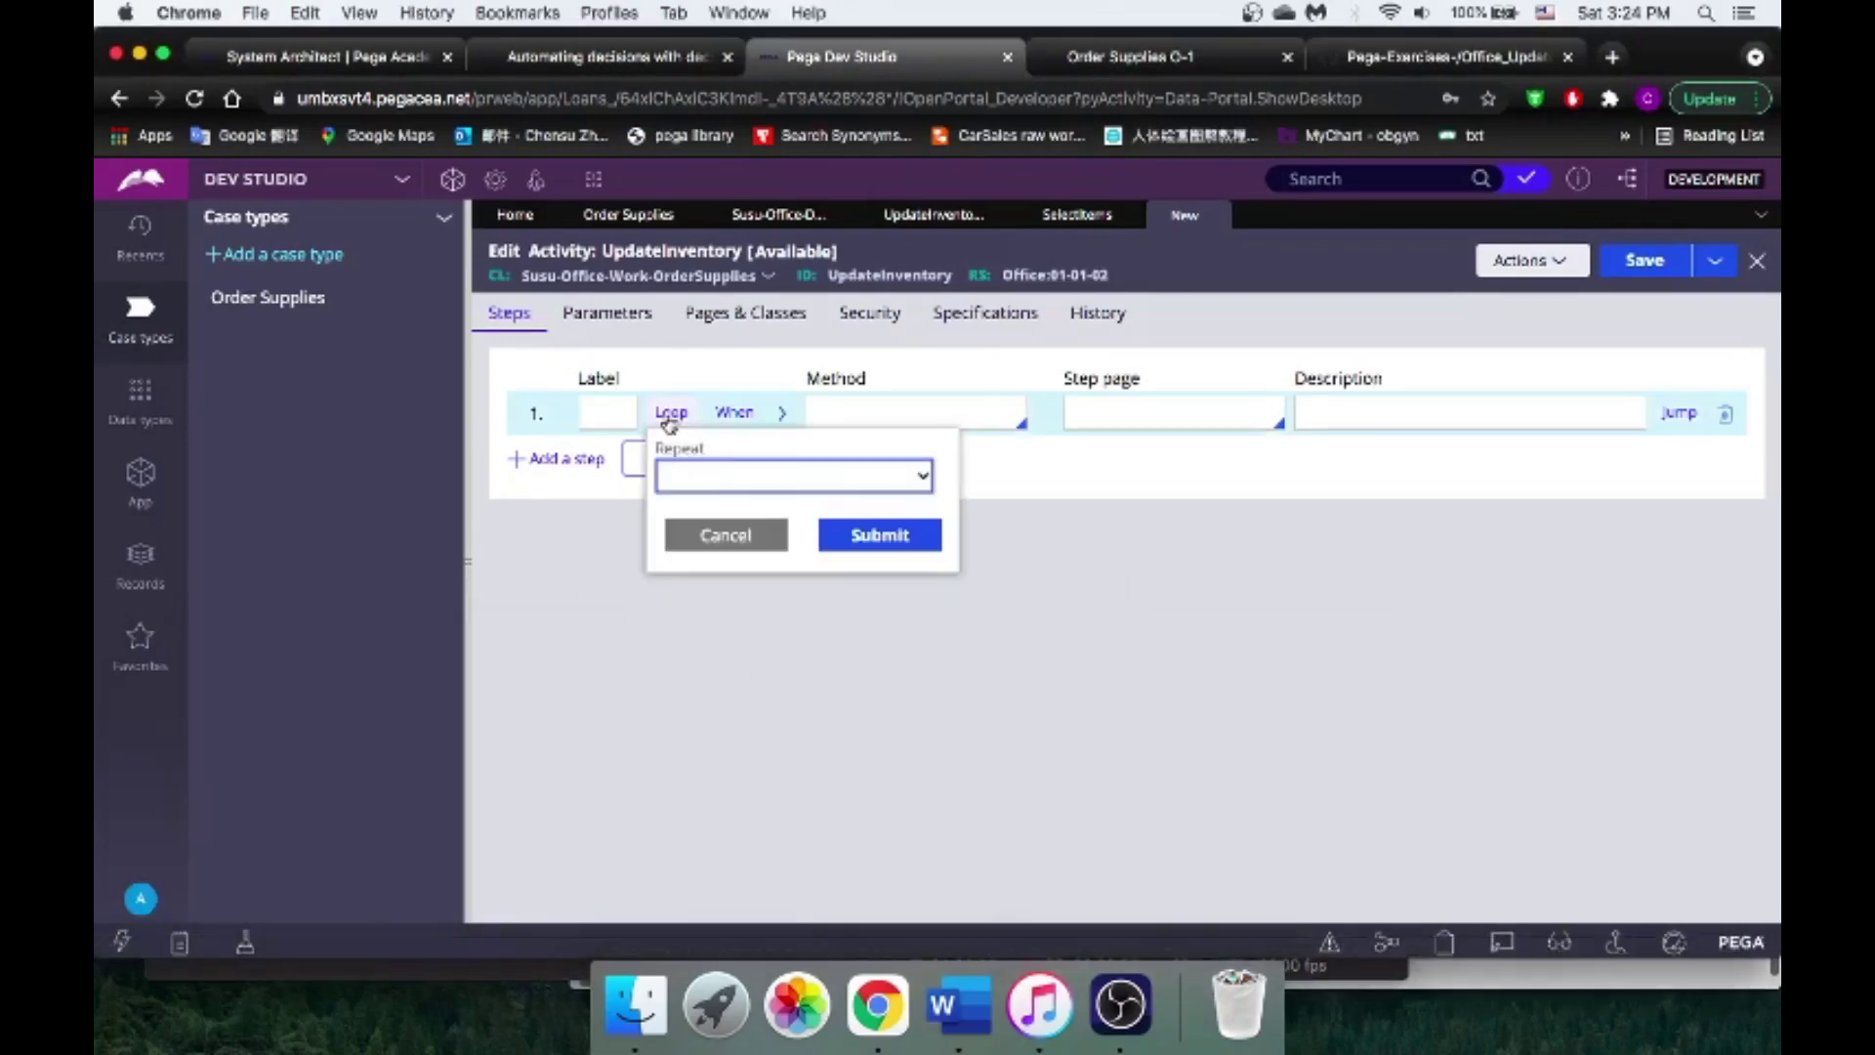
click(926, 476)
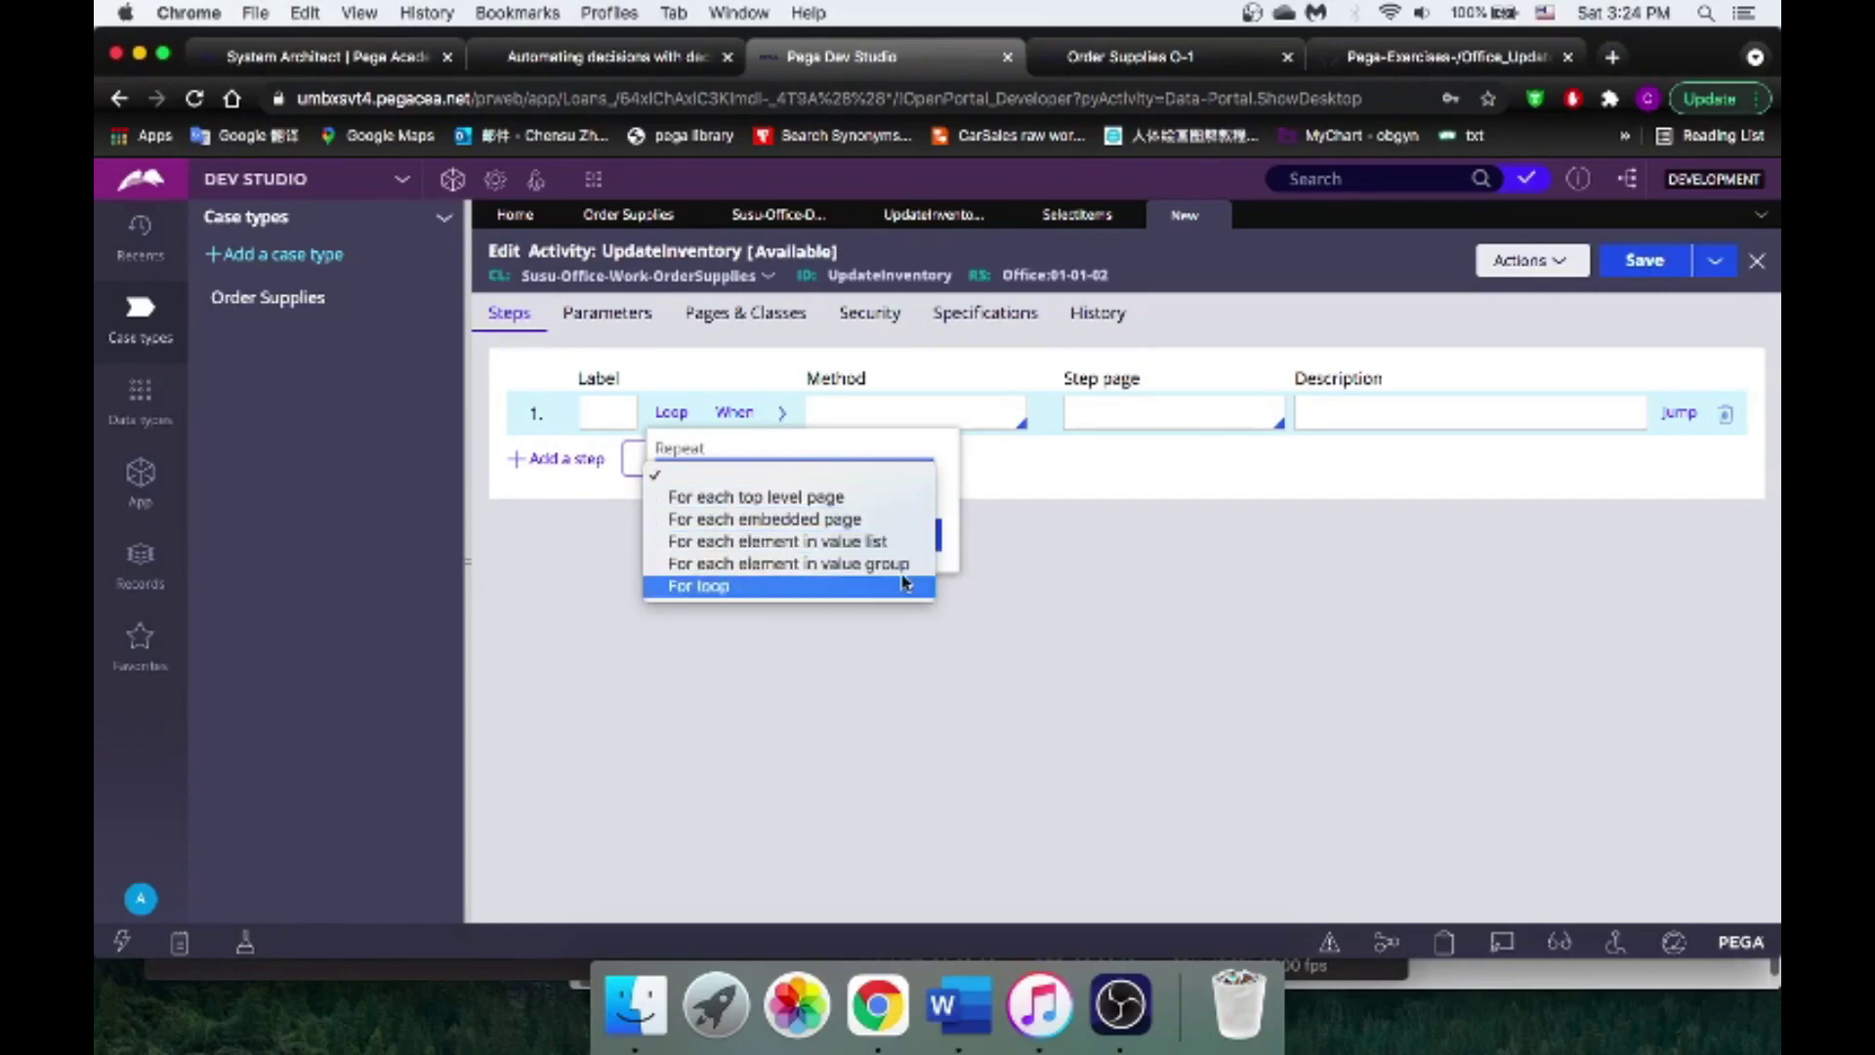
Step: Bring the Clipboard viewer back and check the SelectItems list embedded in pyWorkPage
click(1580, 984)
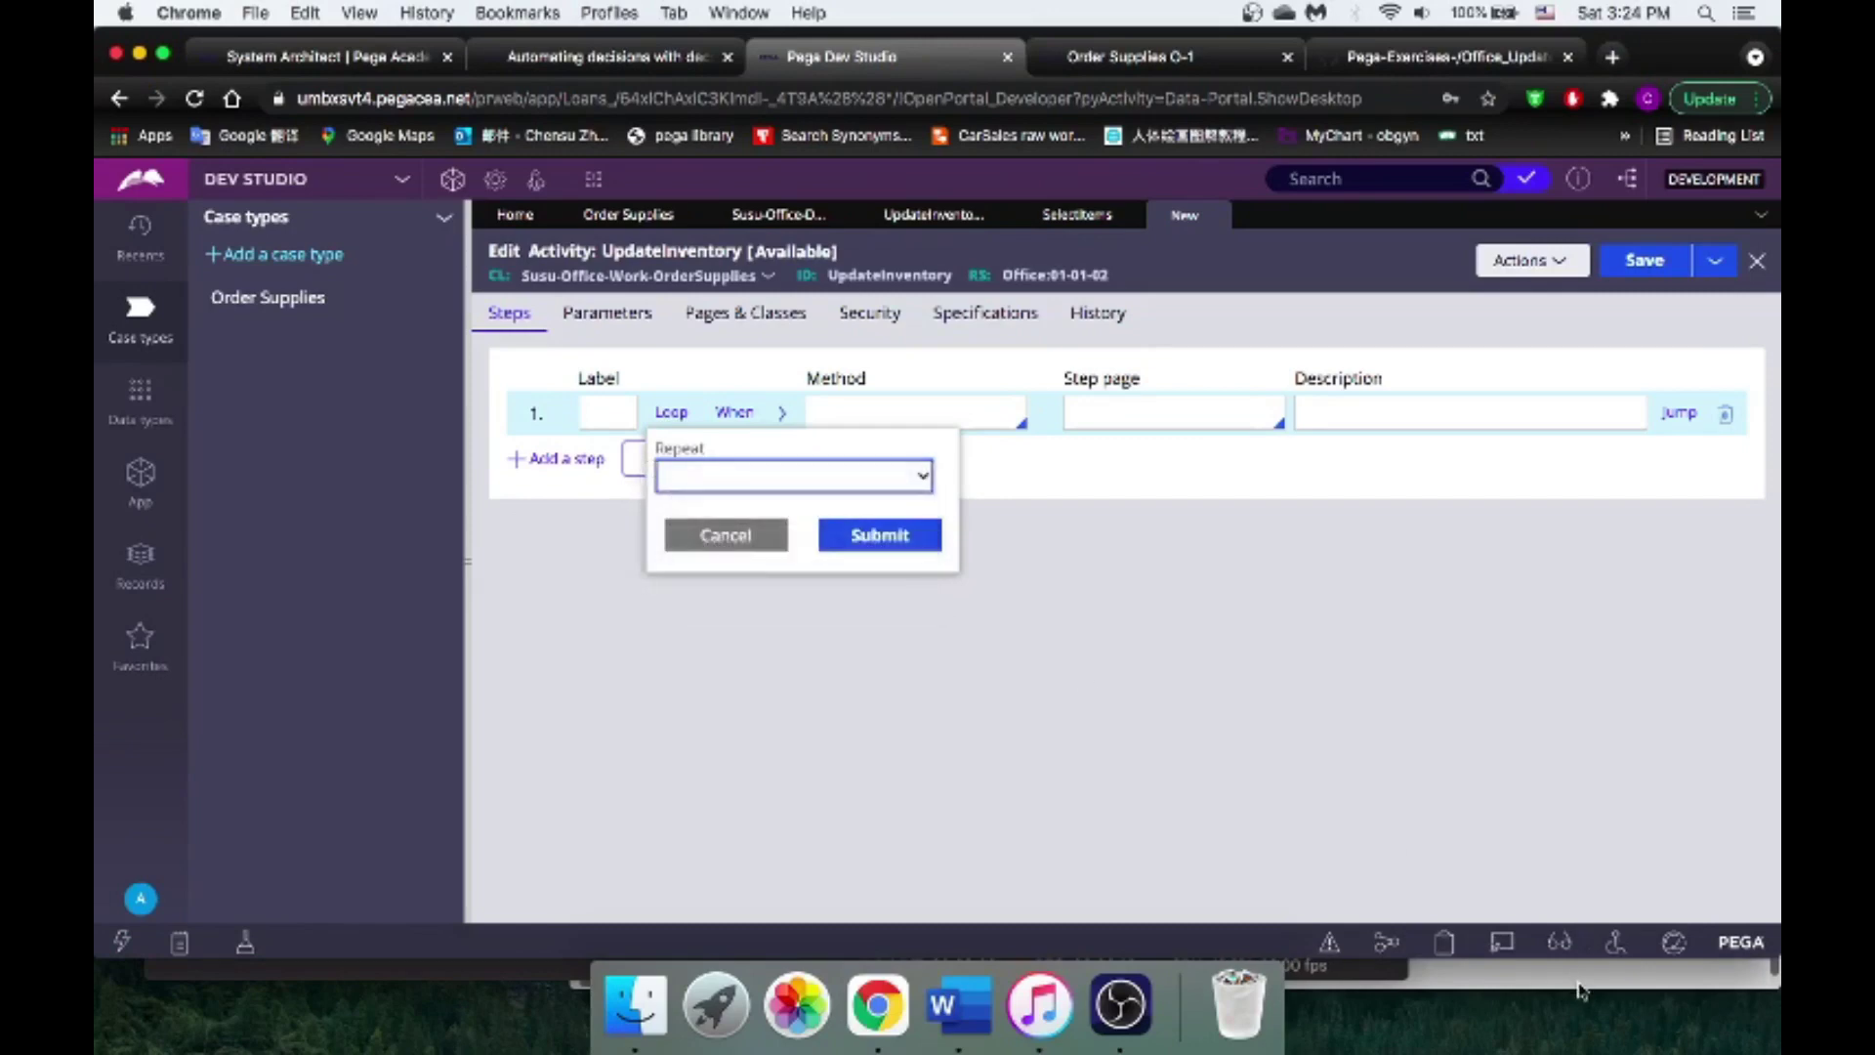
click(1581, 985)
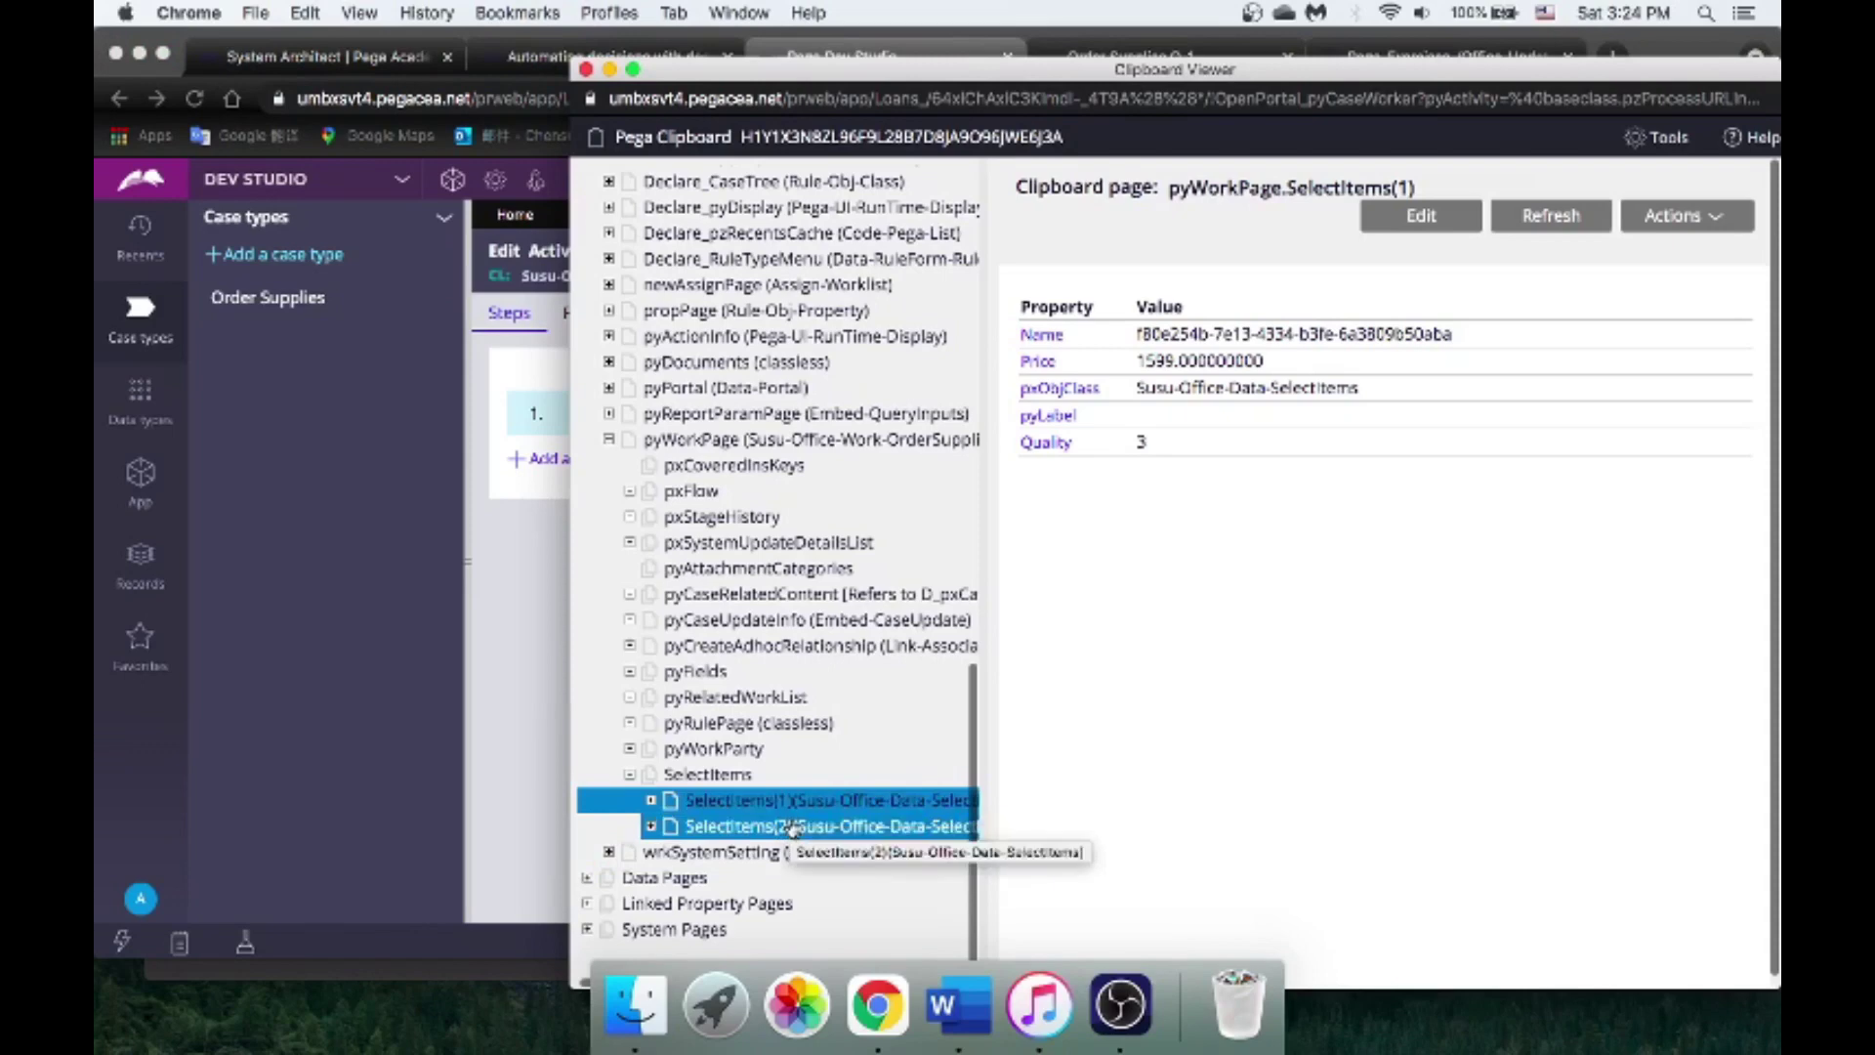
click(734, 785)
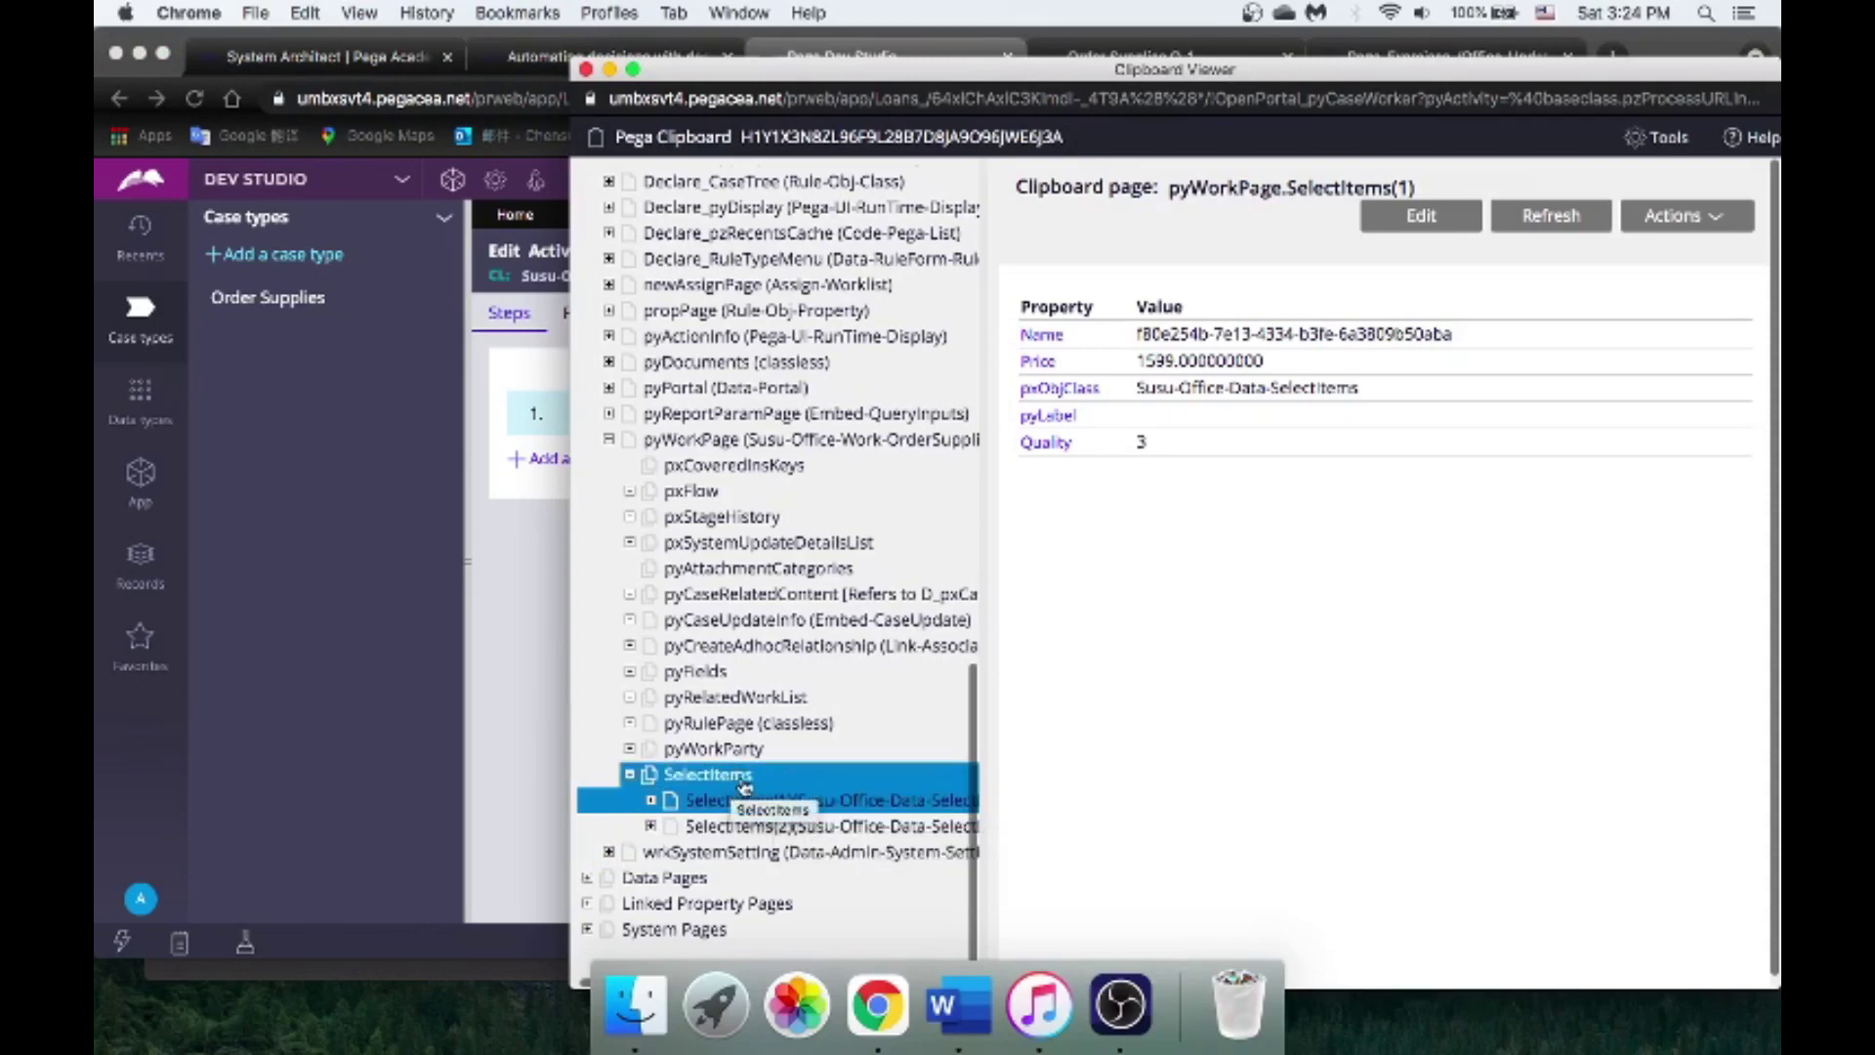
Step: Recheck pyWorkPage in the Clipboard viewer and set the loop of step 1 to repeat for each embedded page
scroll(732, 781, up, 5)
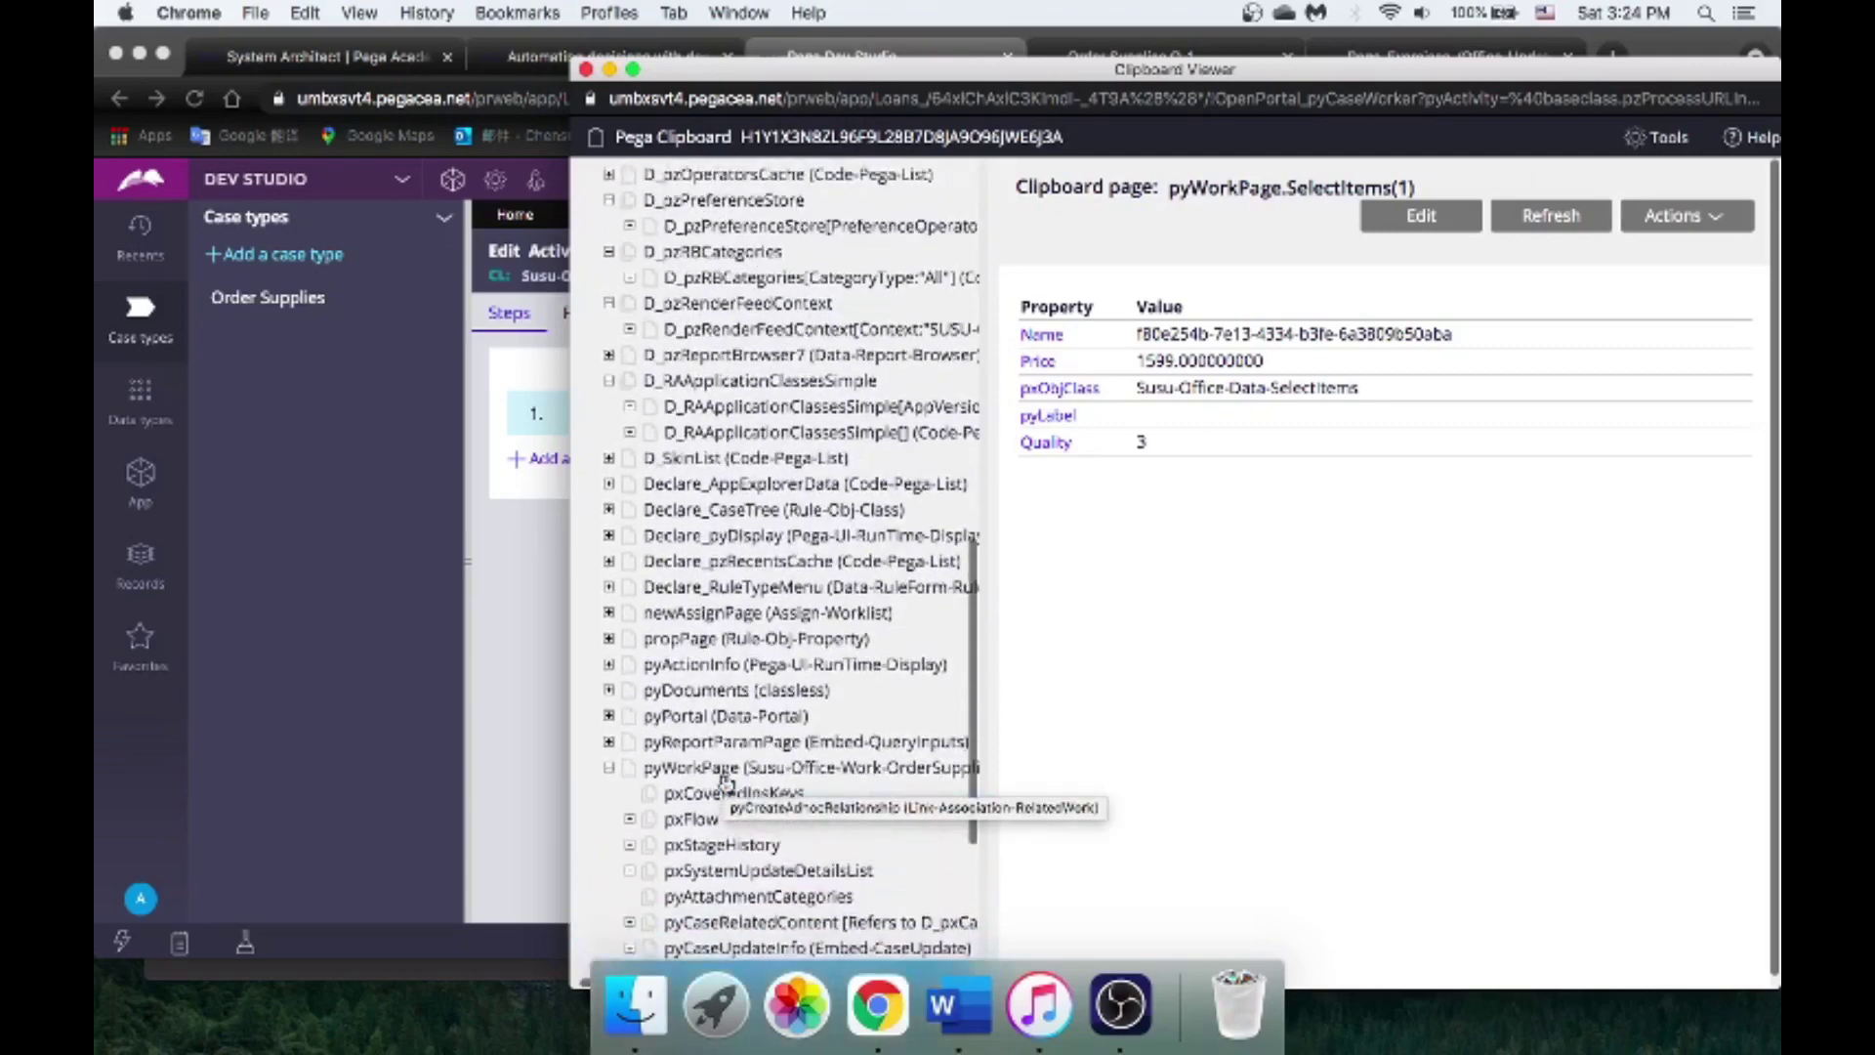
click(724, 801)
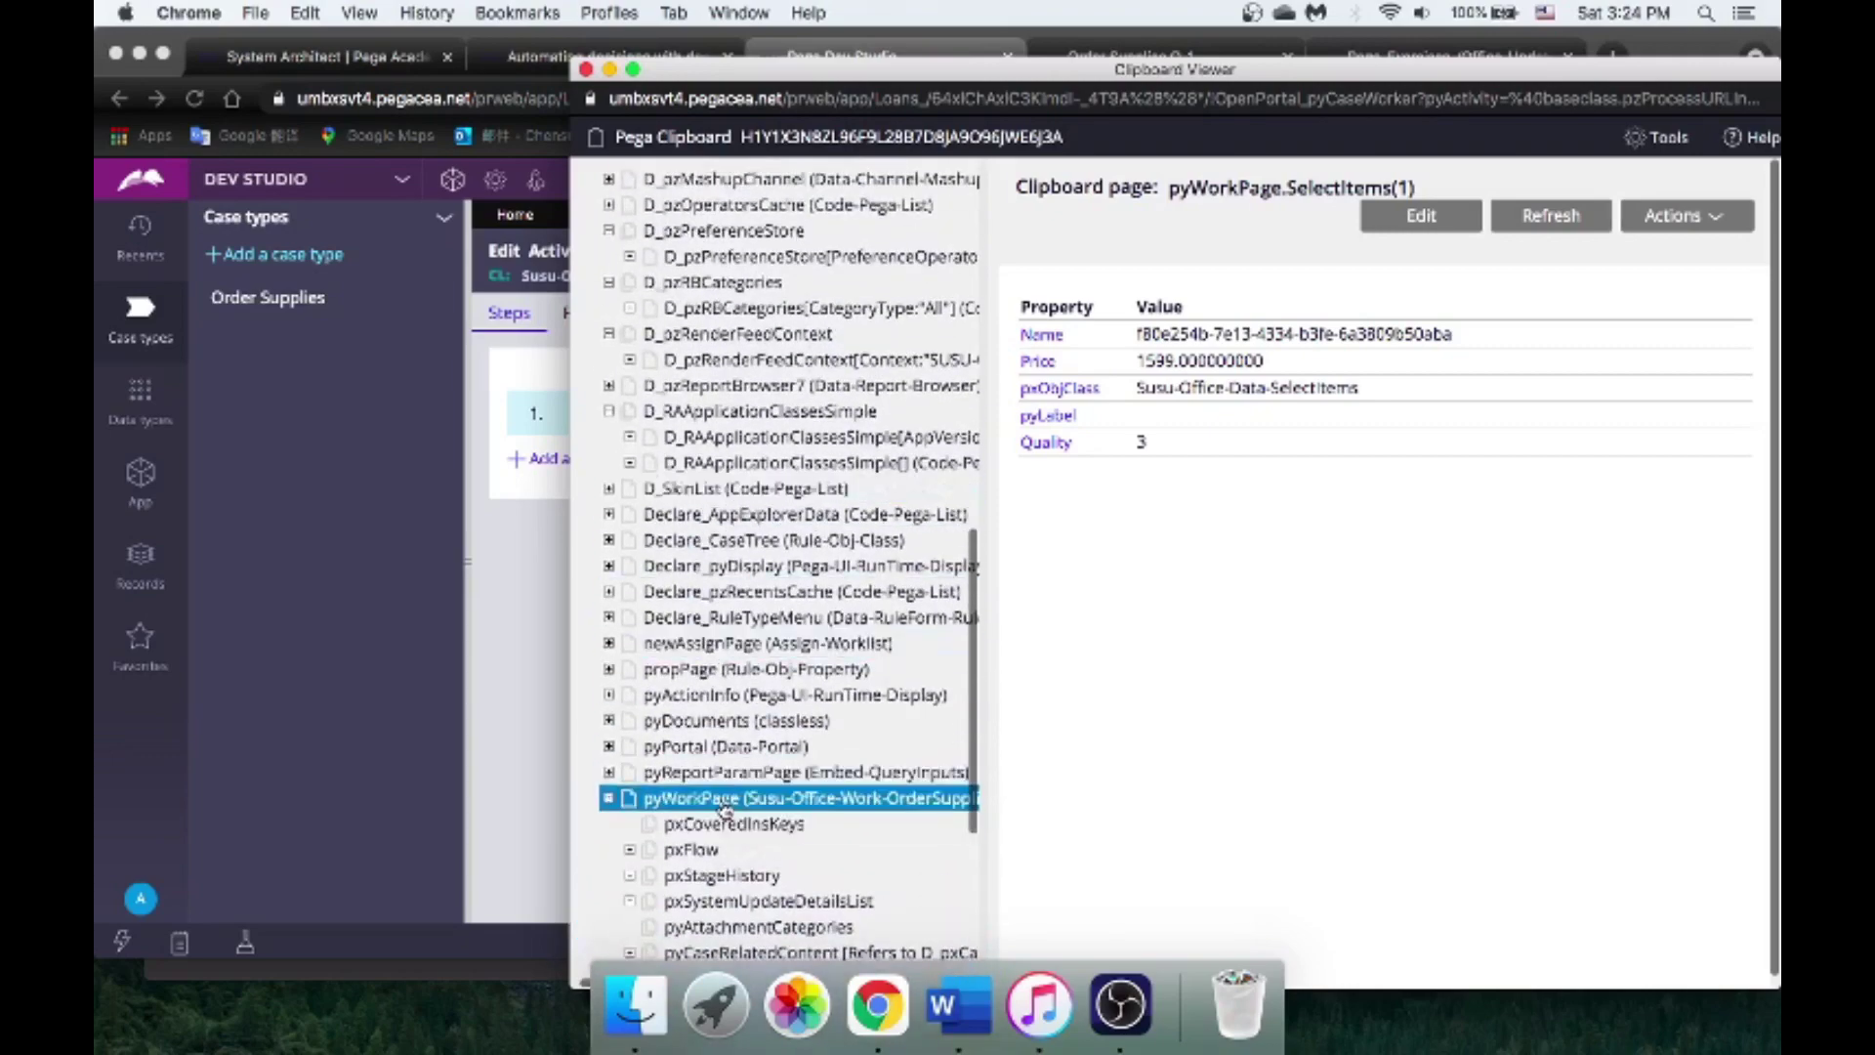
scroll(724, 805, down, 4)
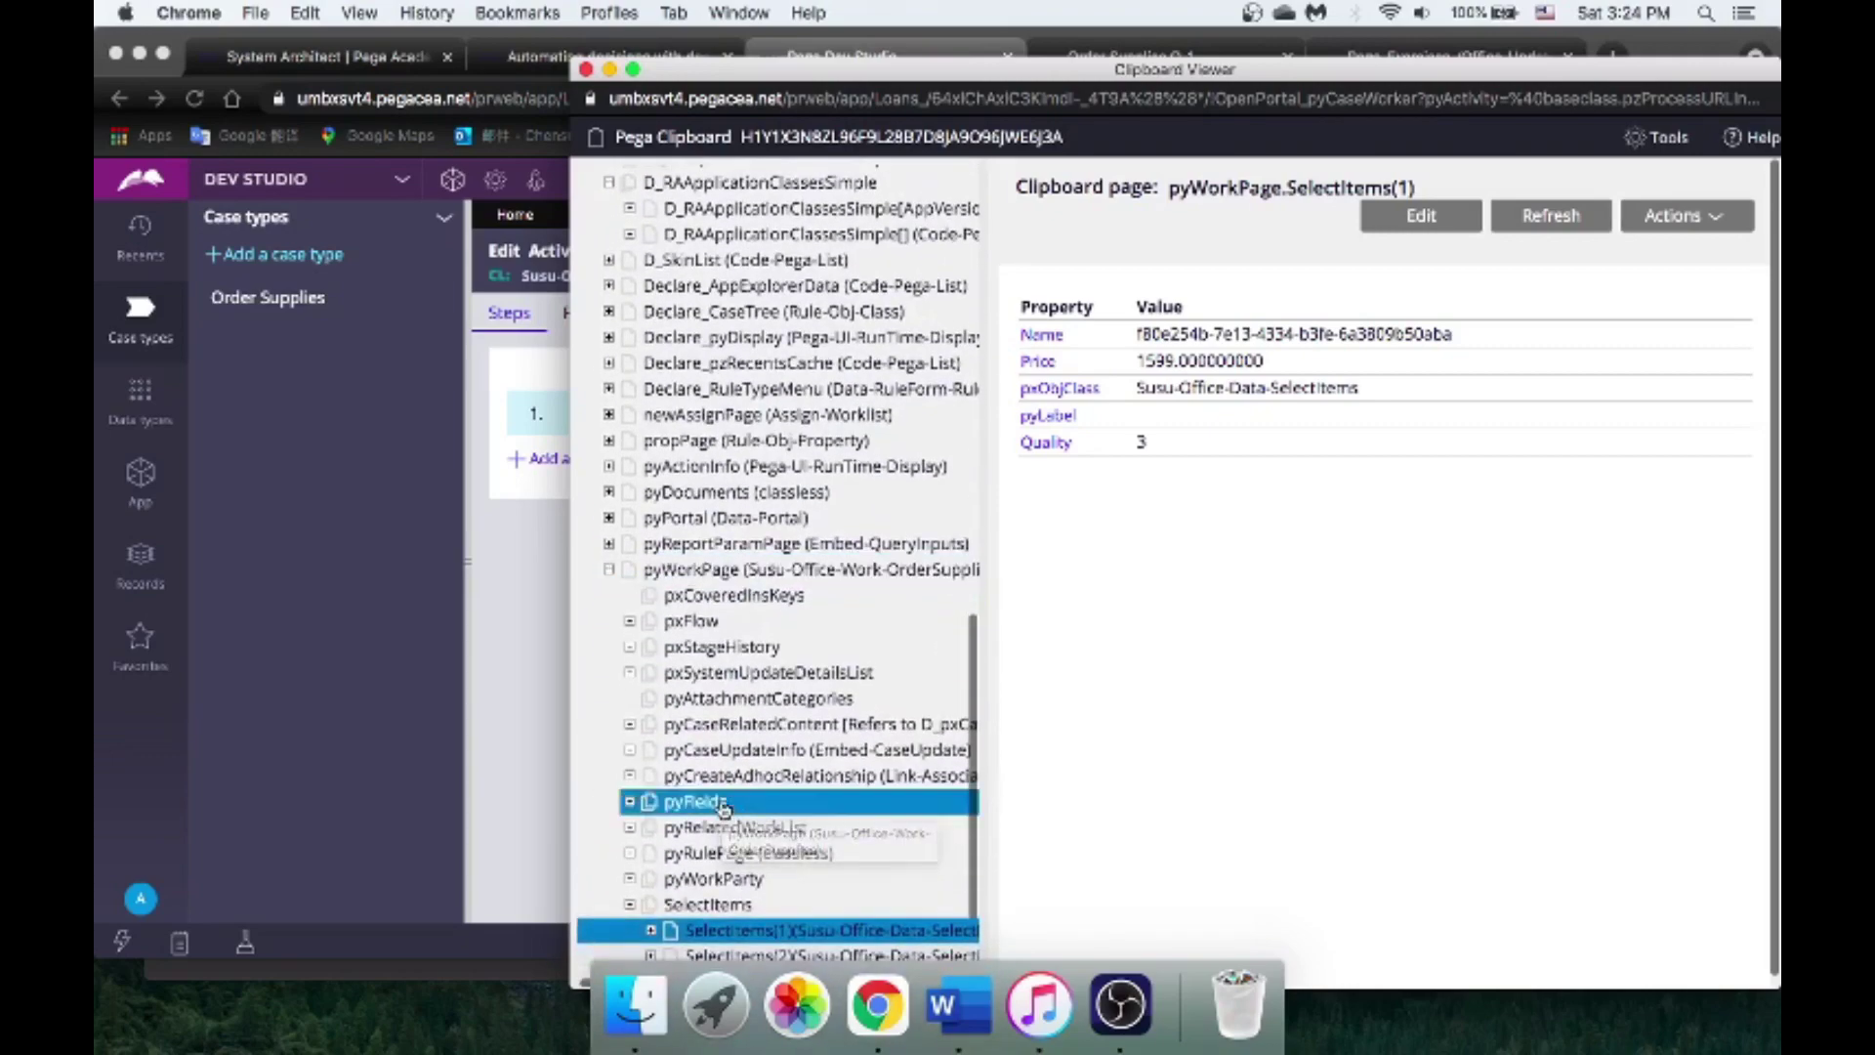
click(482, 661)
click(741, 475)
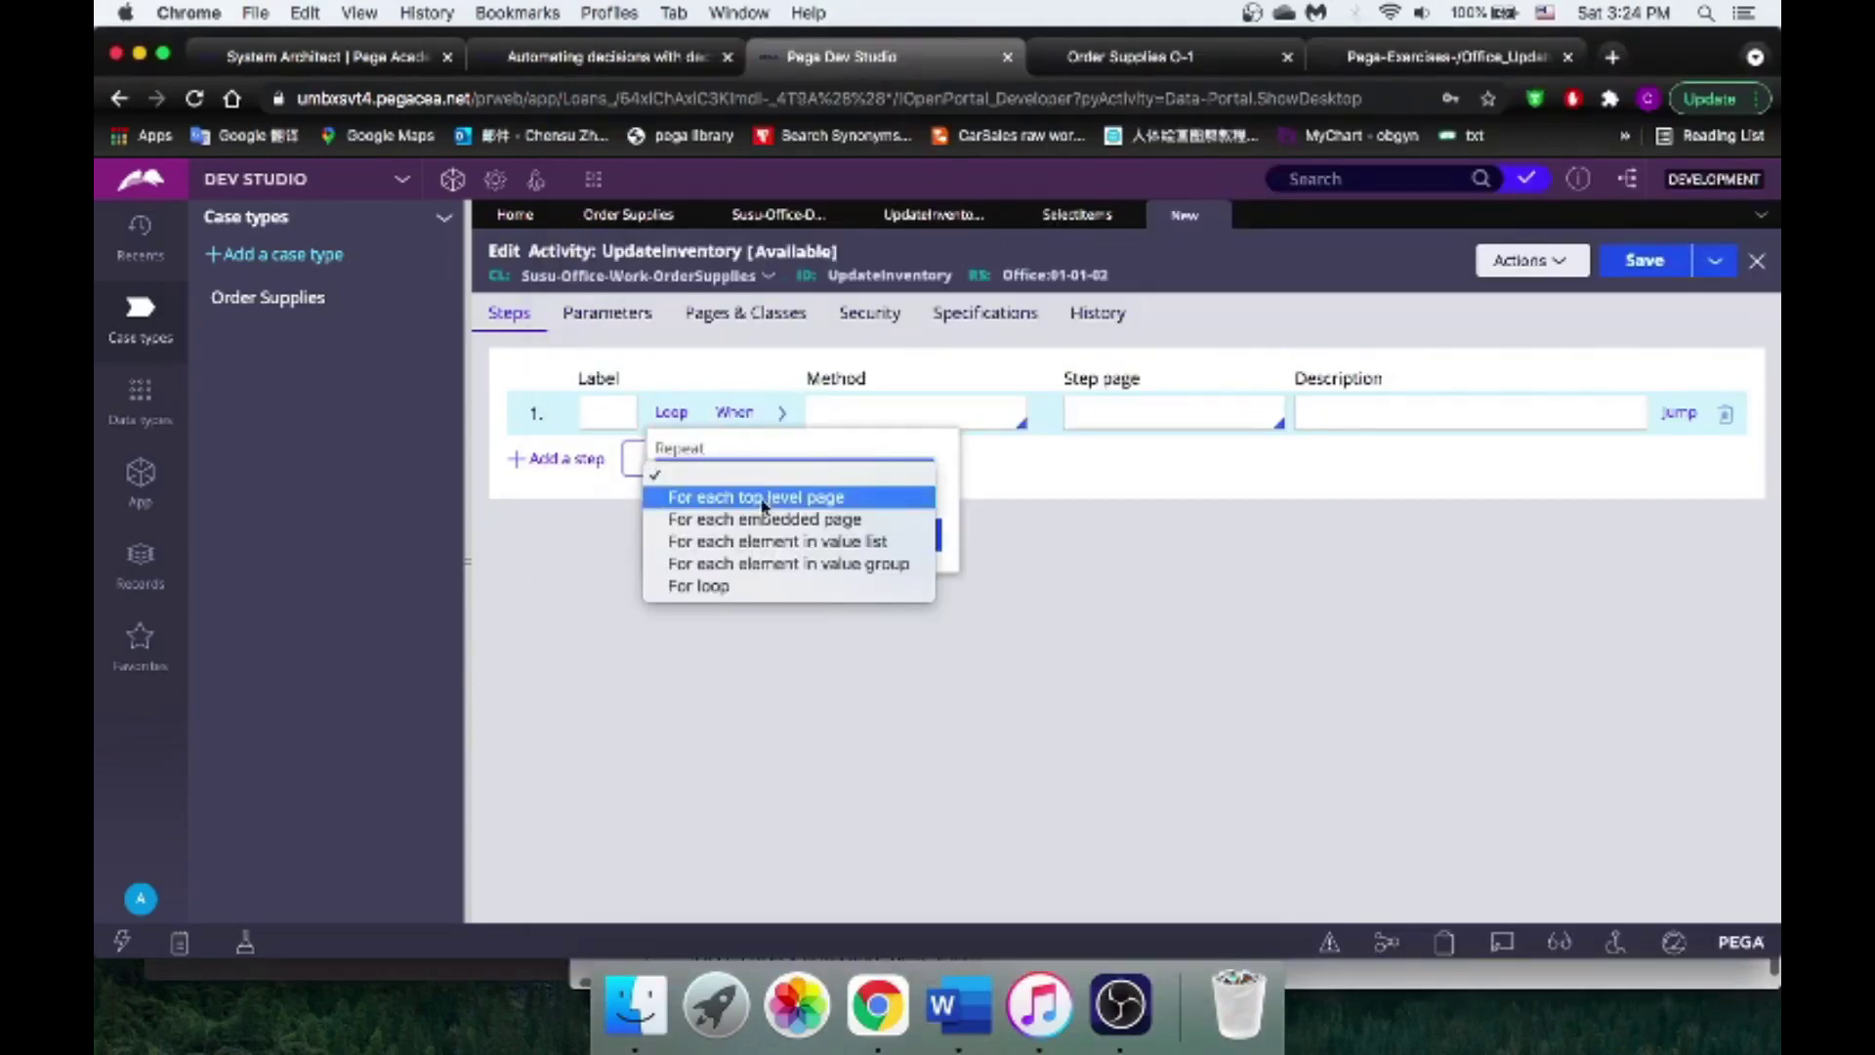
click(762, 520)
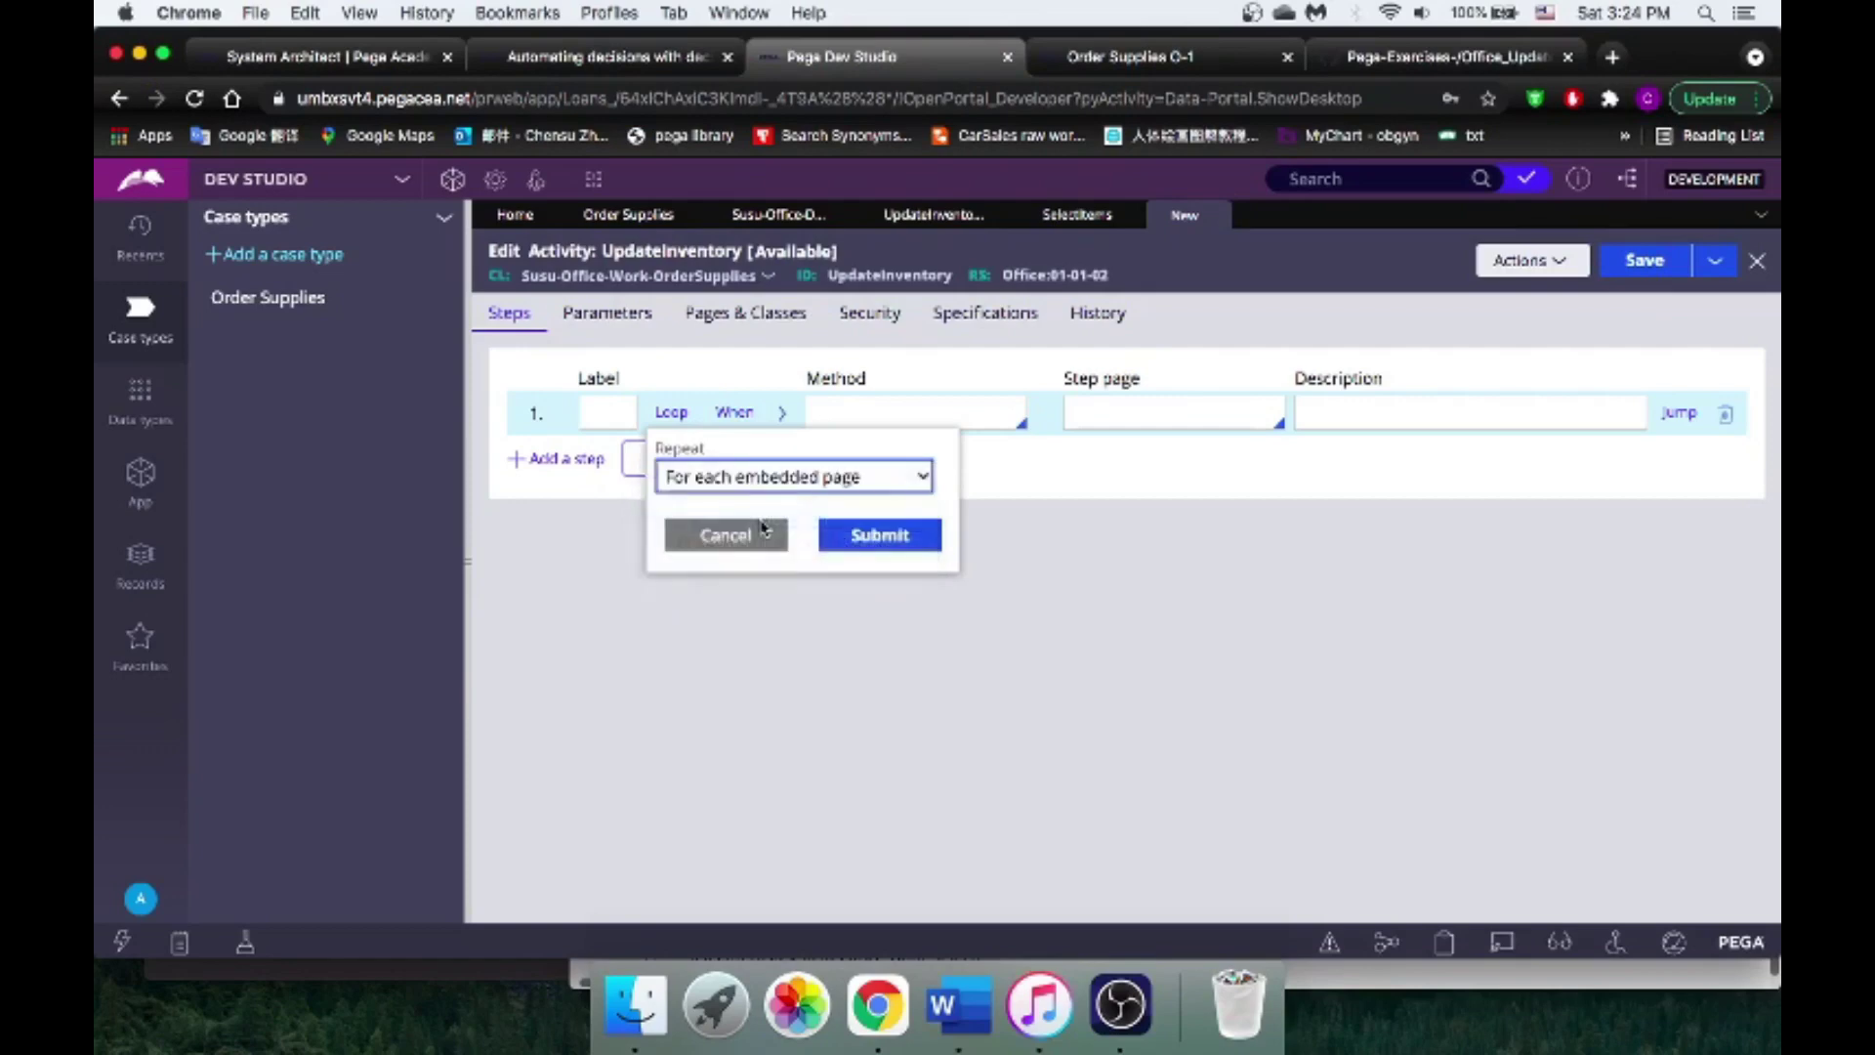
Step: Restrict the loop to the class Susu-Office-Data-SelectItems, copied from the pxObjClass value of SelectItems(1), and submit the loop settings
click(828, 635)
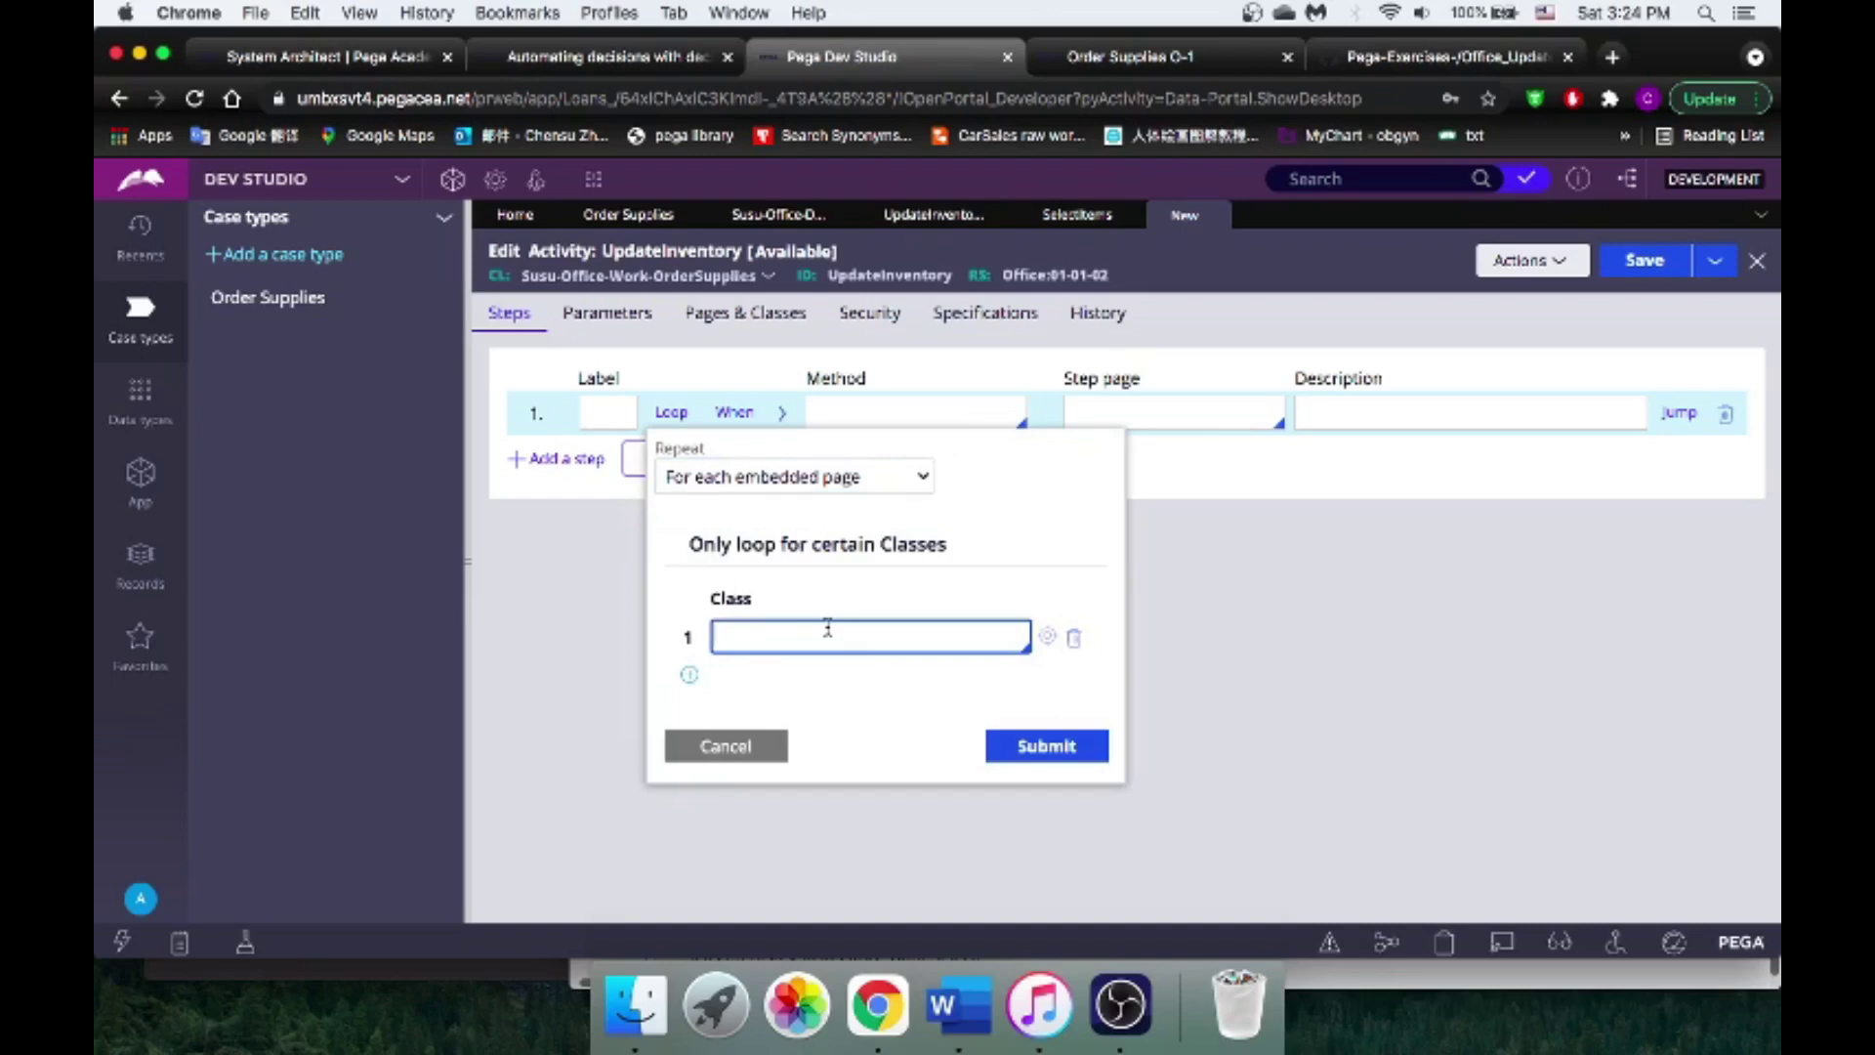
click(1377, 979)
click(782, 908)
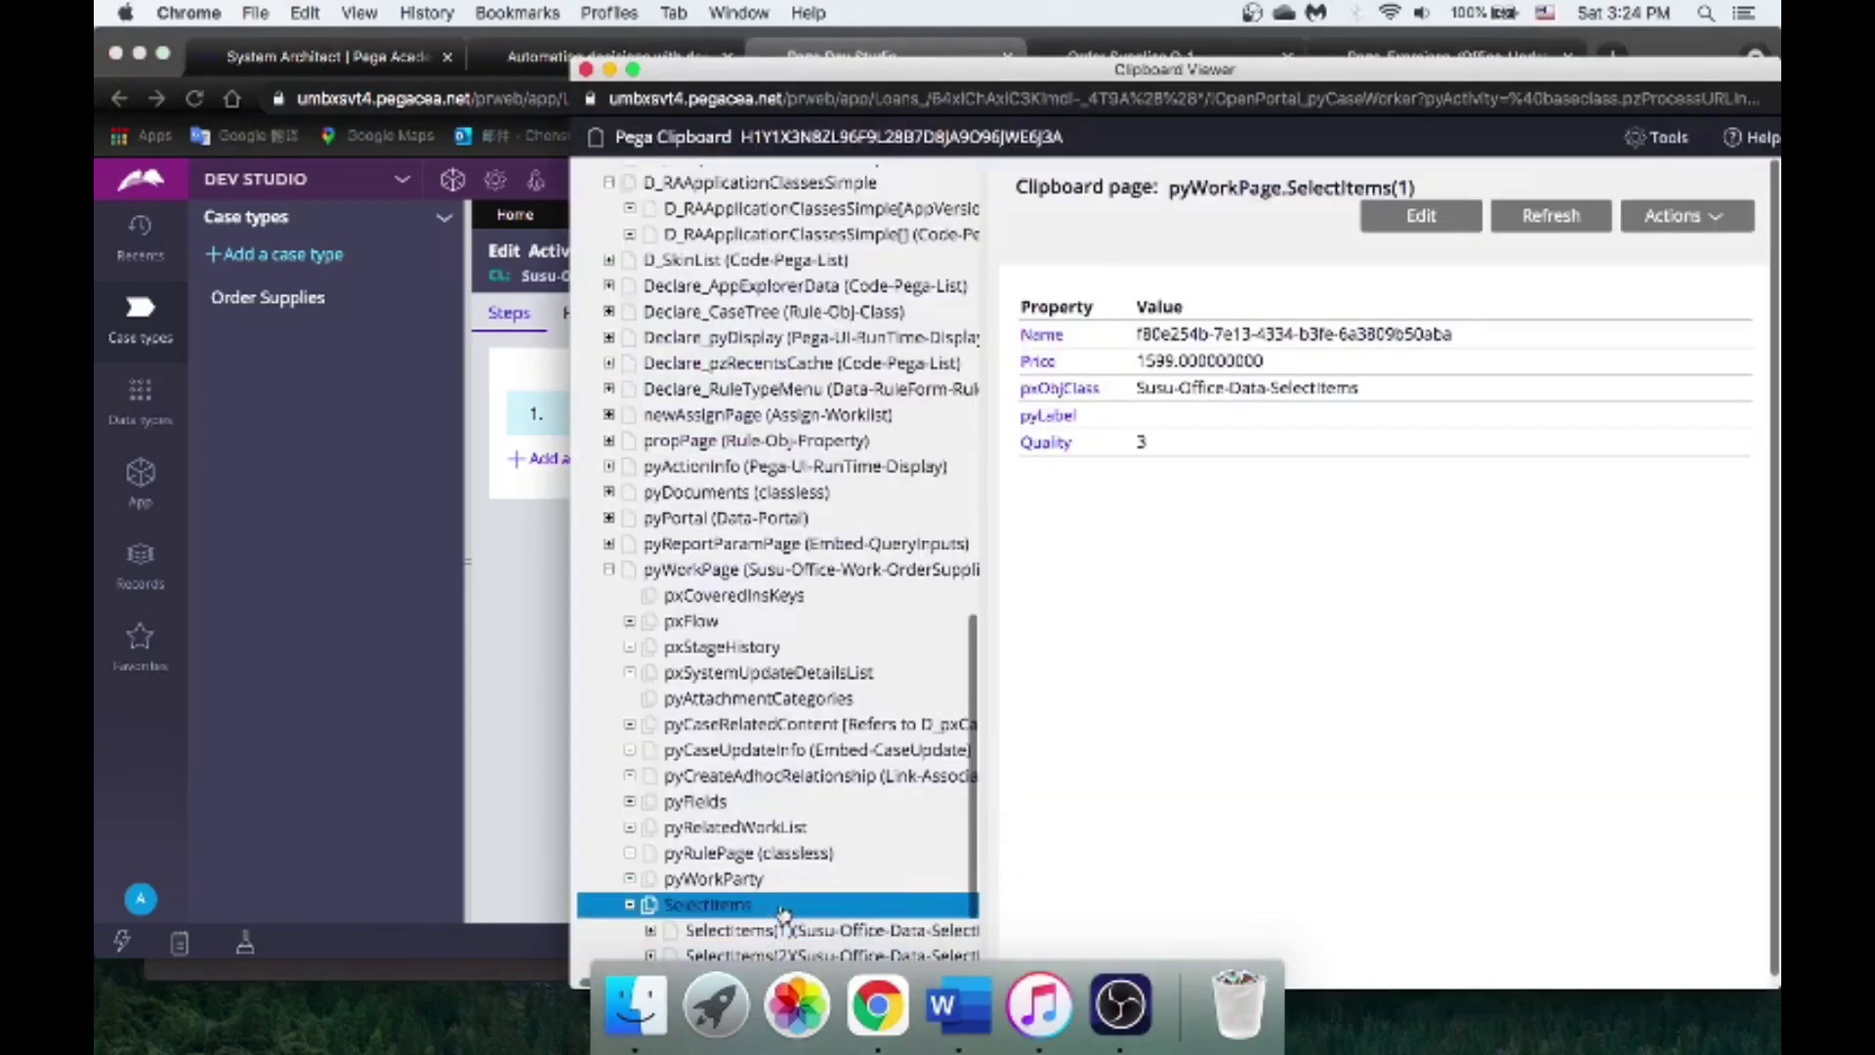
click(710, 909)
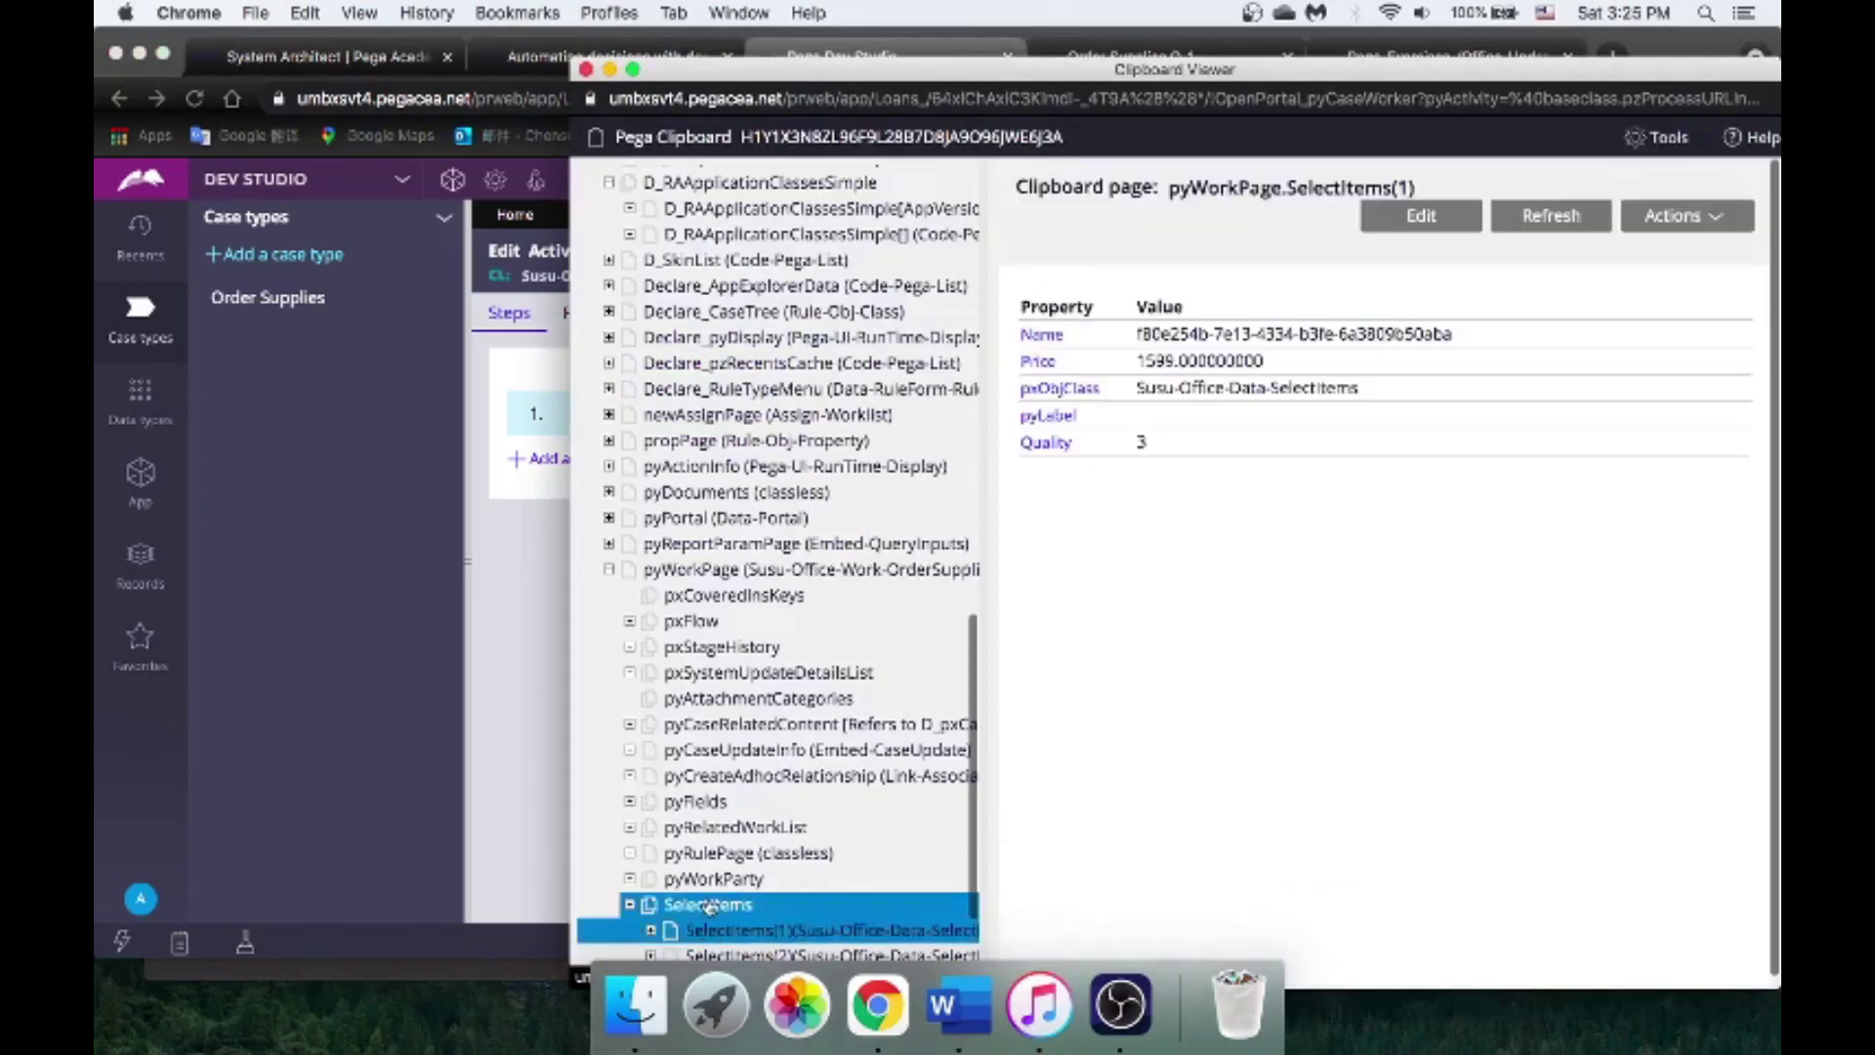
scroll(710, 909, down, 2)
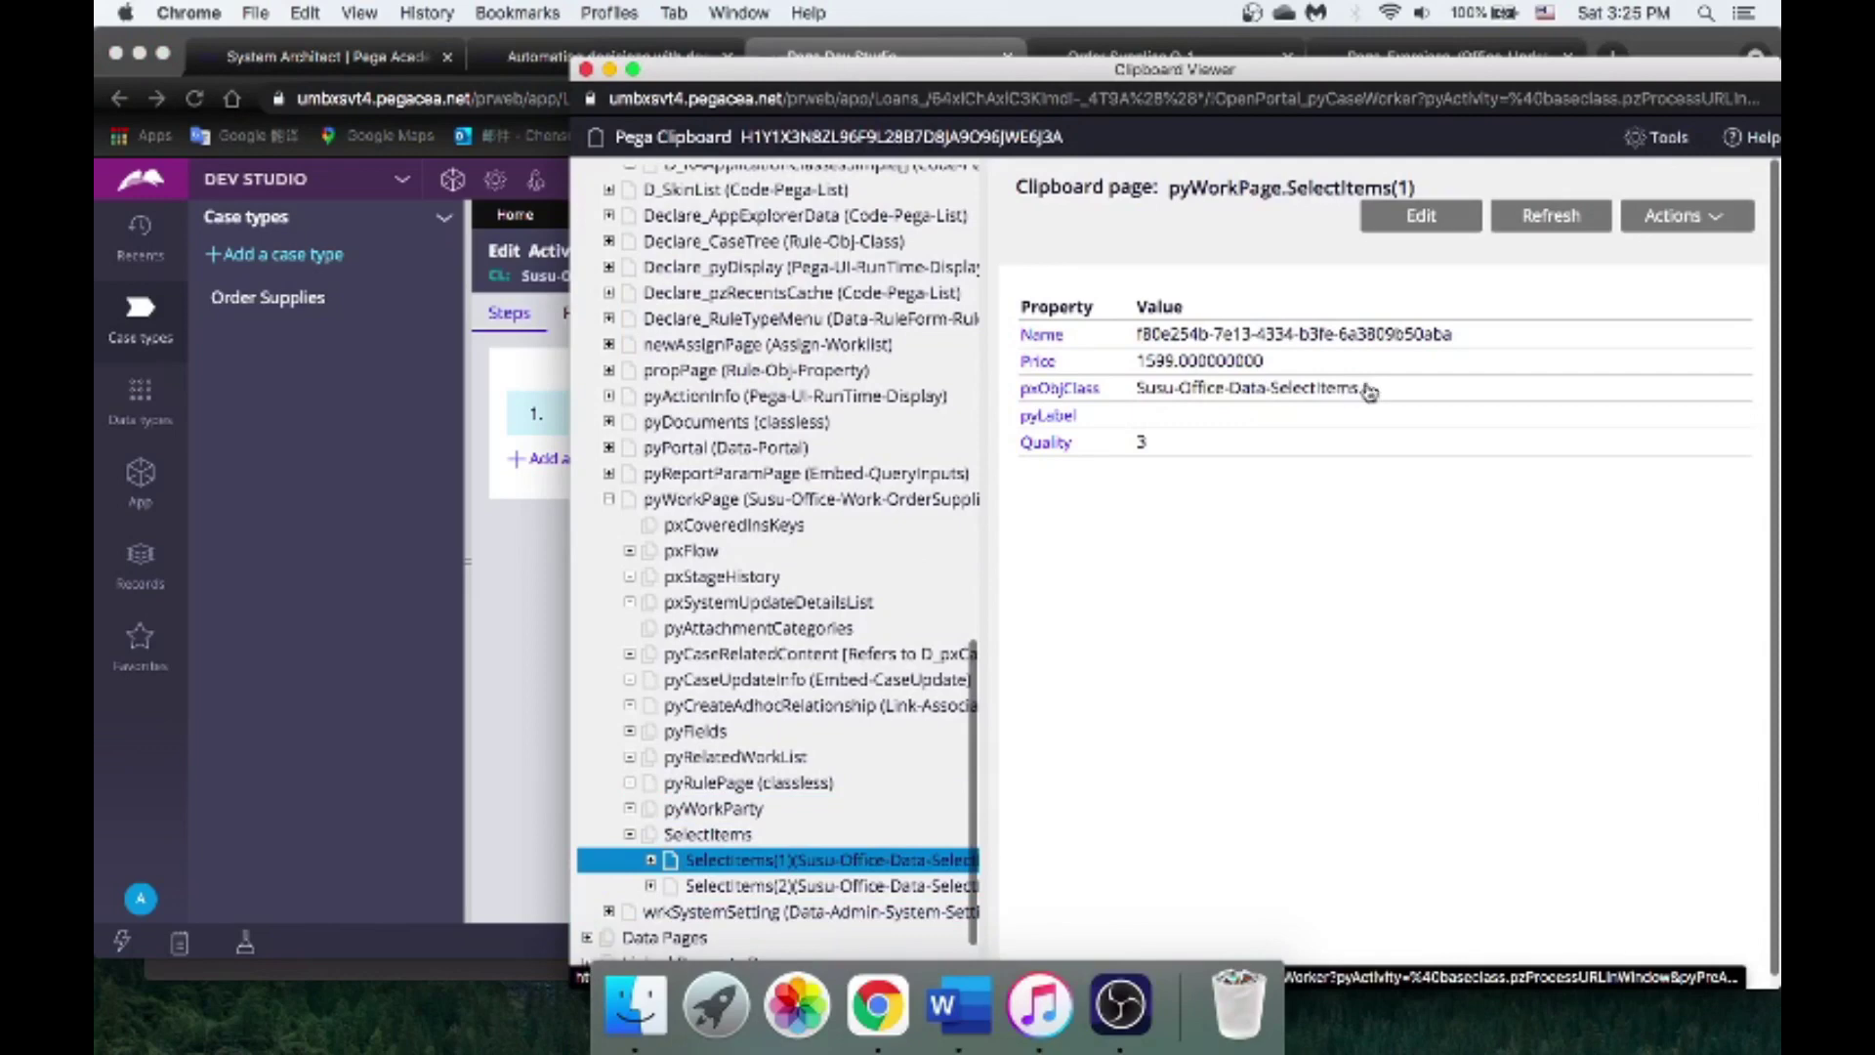
triple_click(1144, 390)
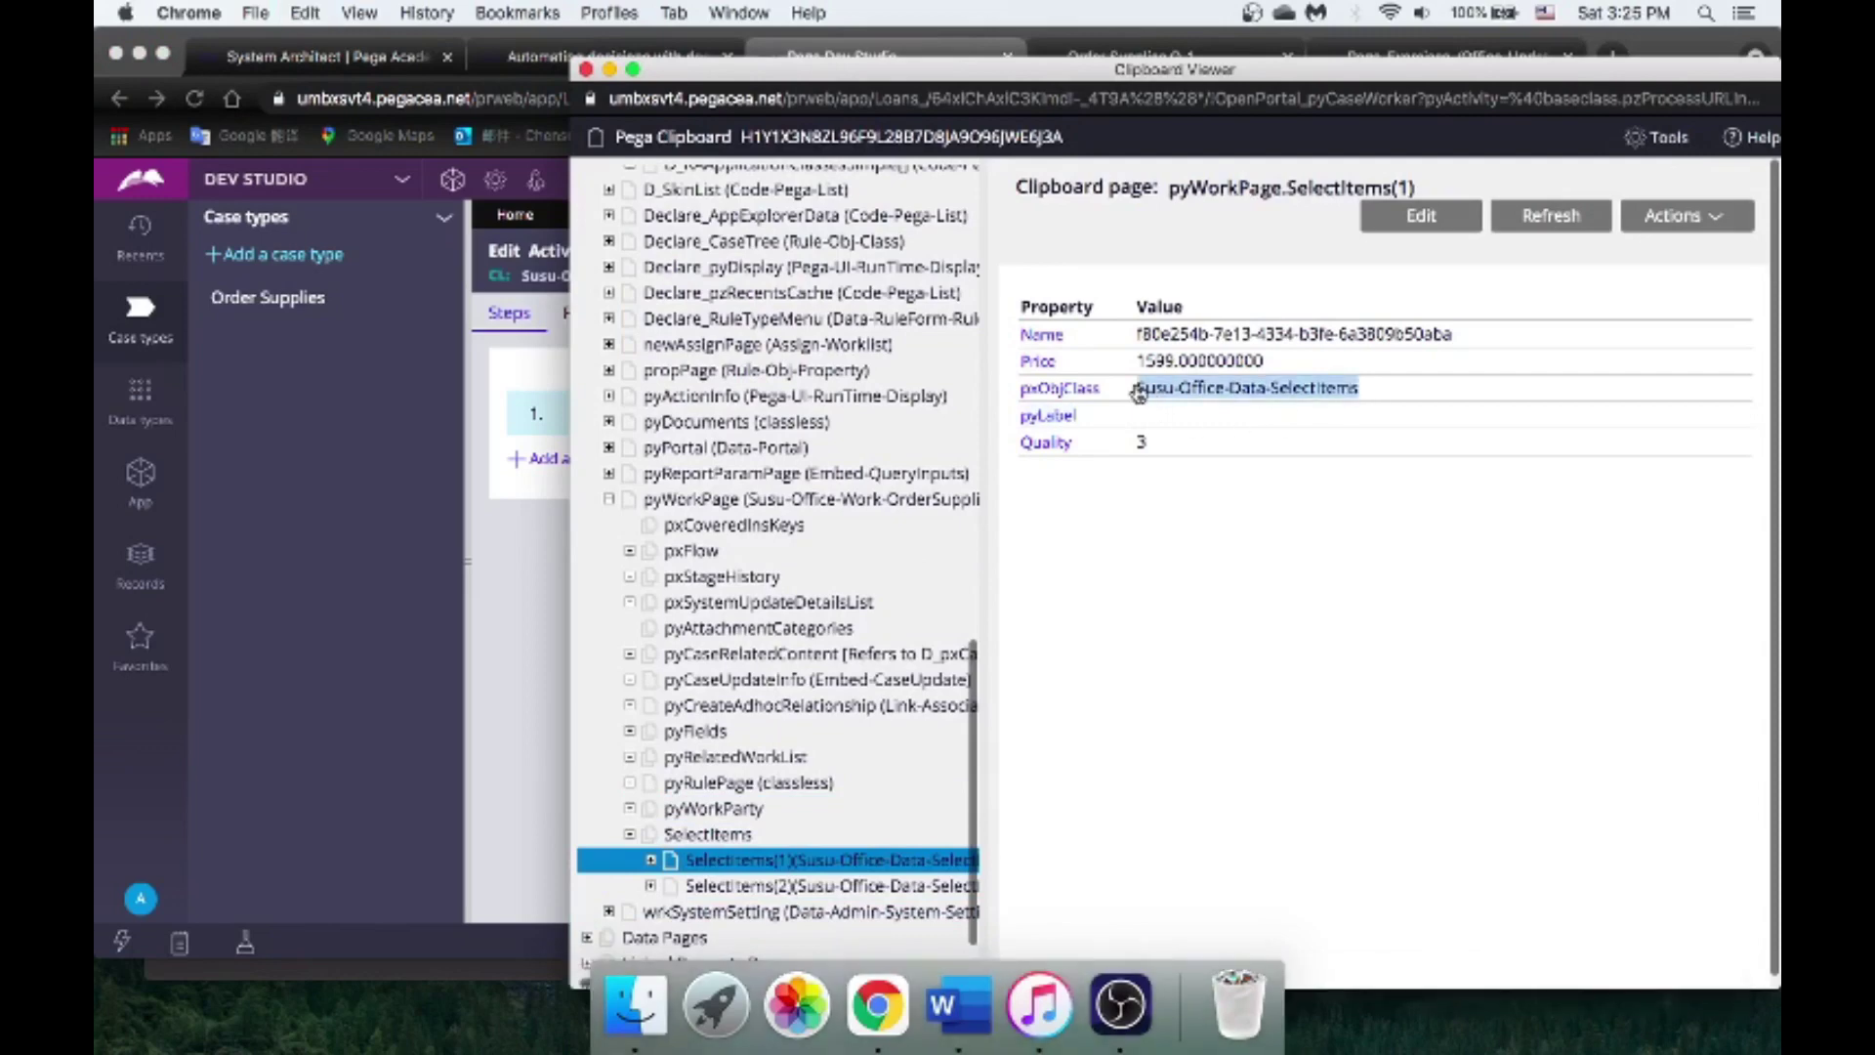
click(500, 533)
key(super+v)
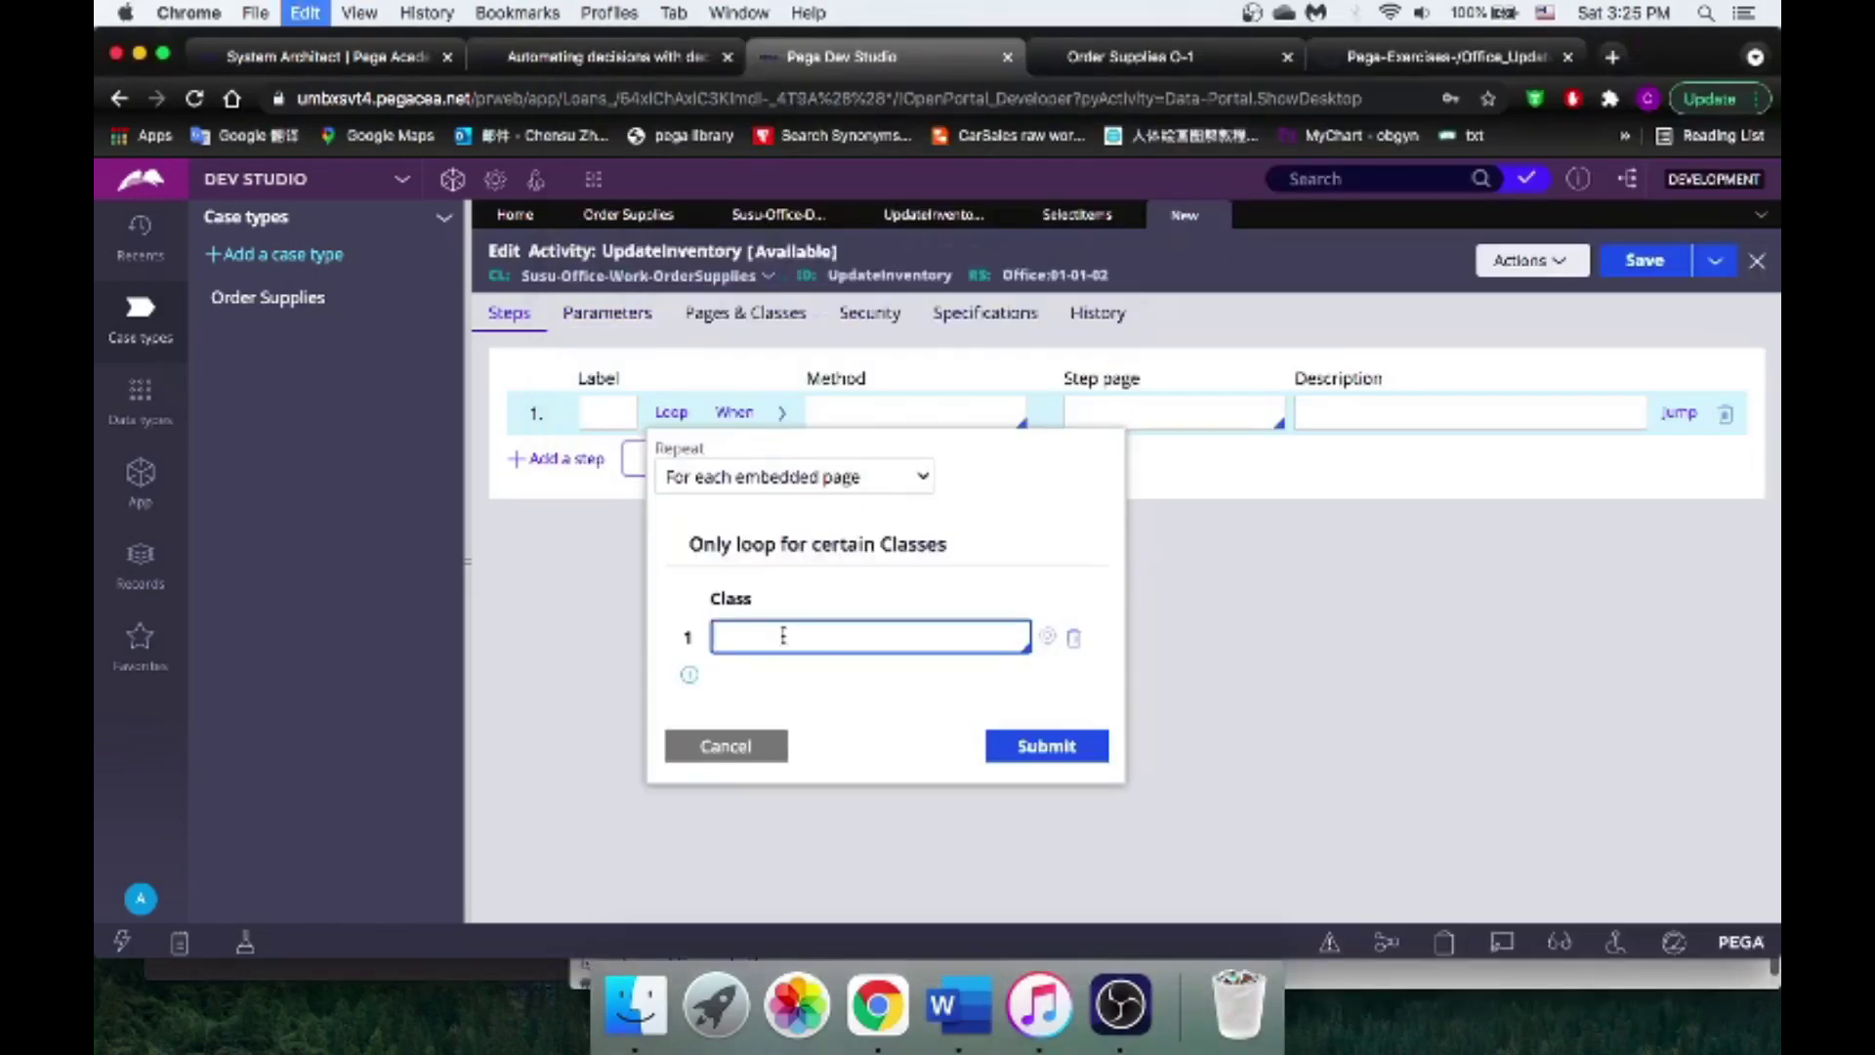
click(1060, 746)
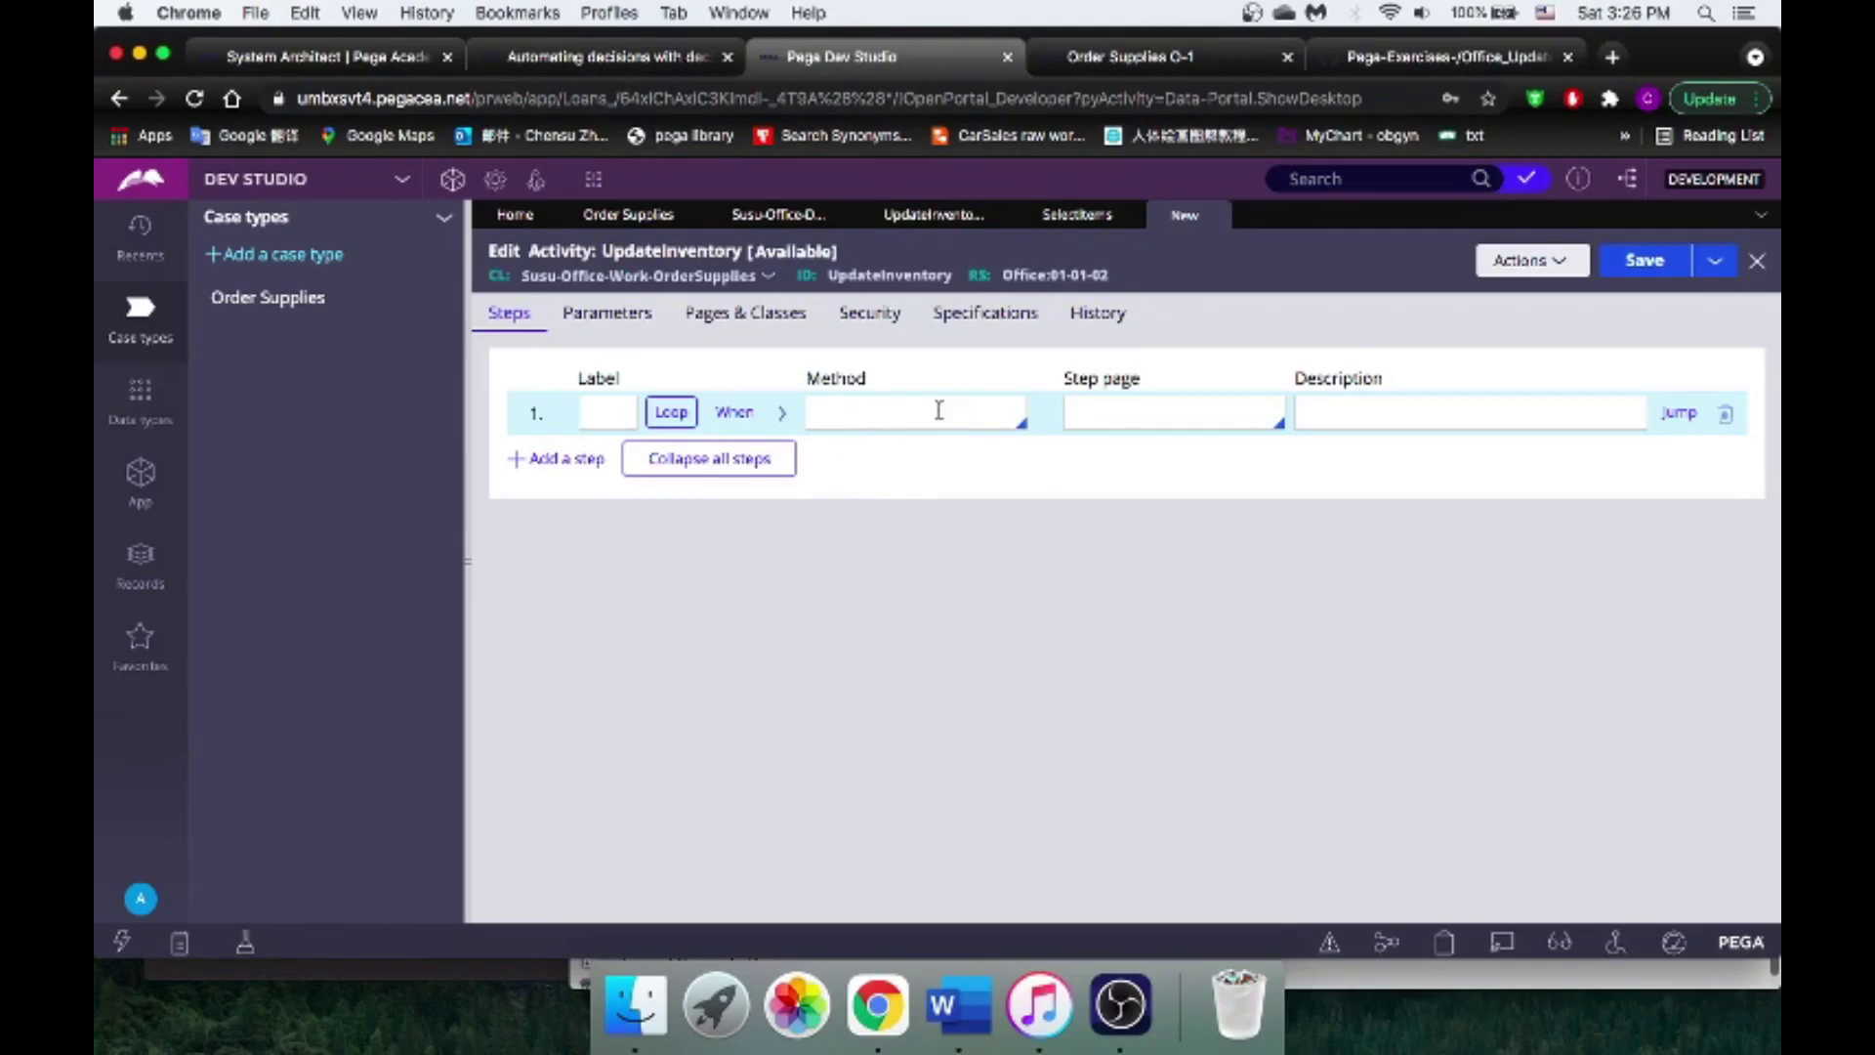
Step: Set the step page of step 1 to .SelectItems and check the list's entries in the Clipboard viewer
click(1089, 416)
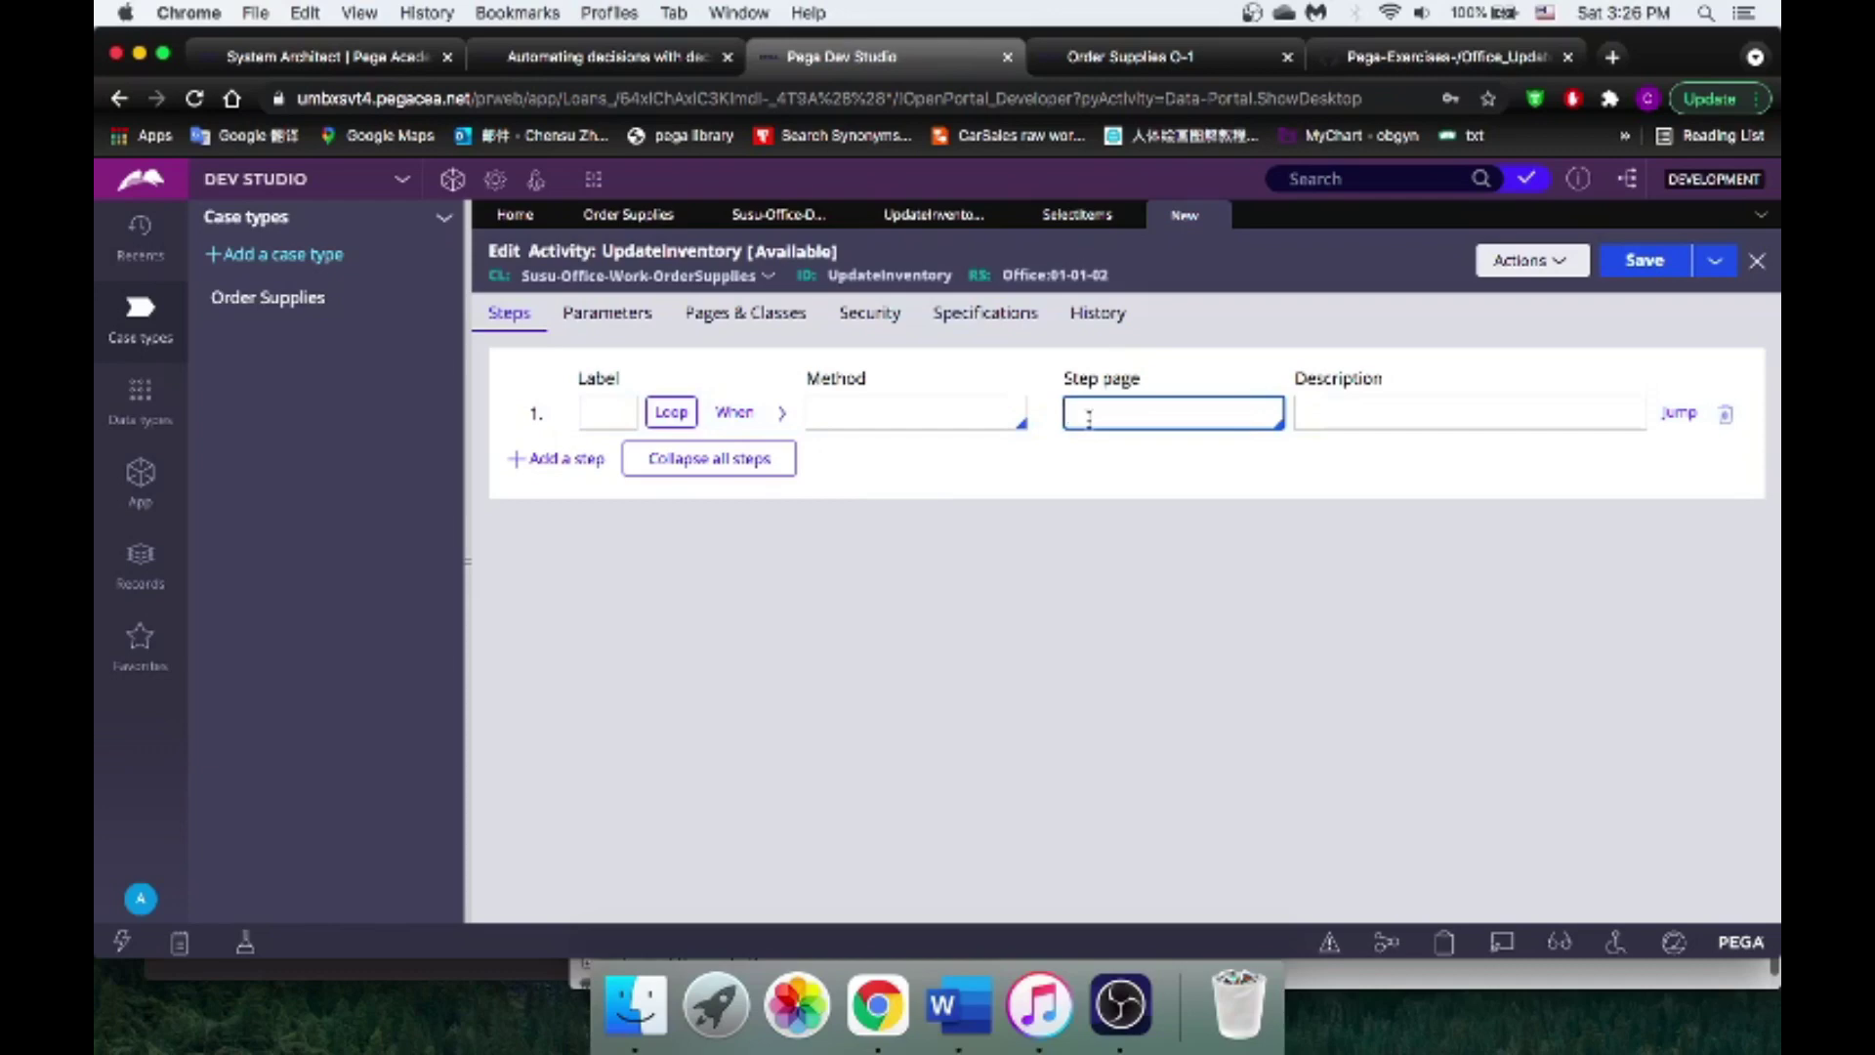
click(1089, 416)
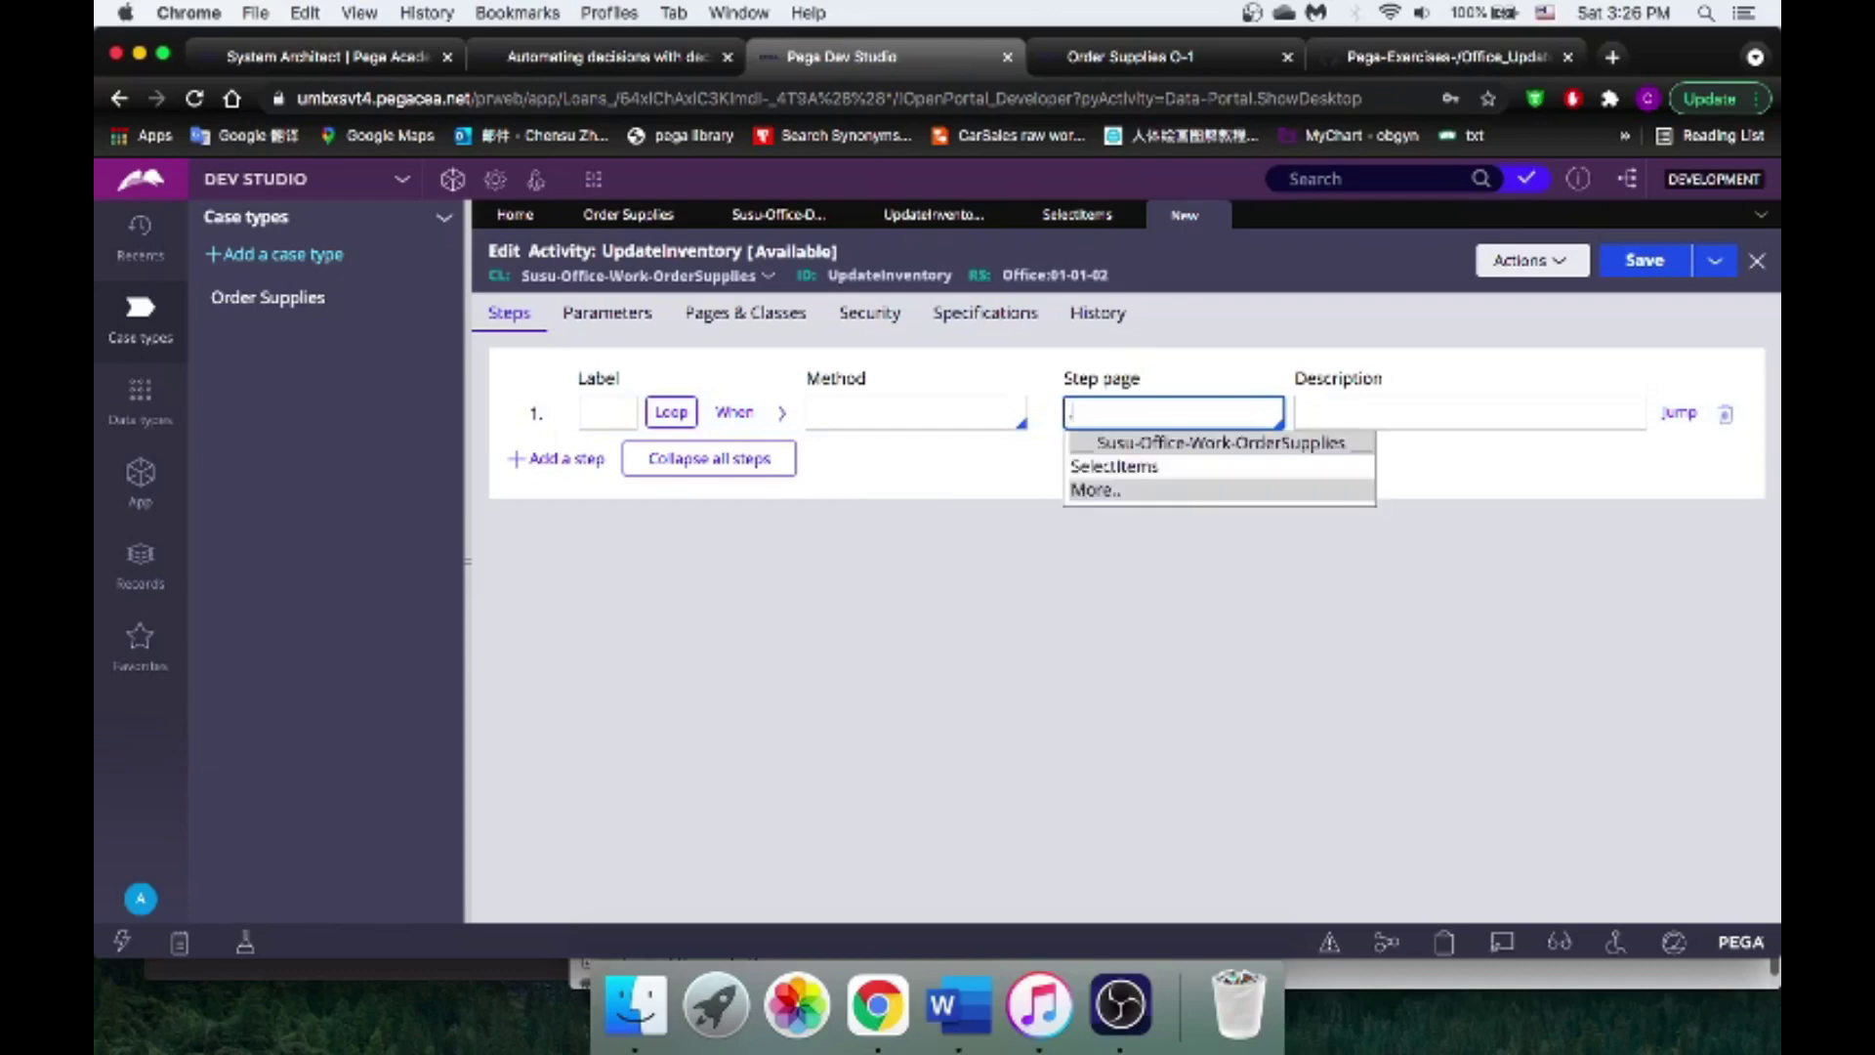
click(1101, 468)
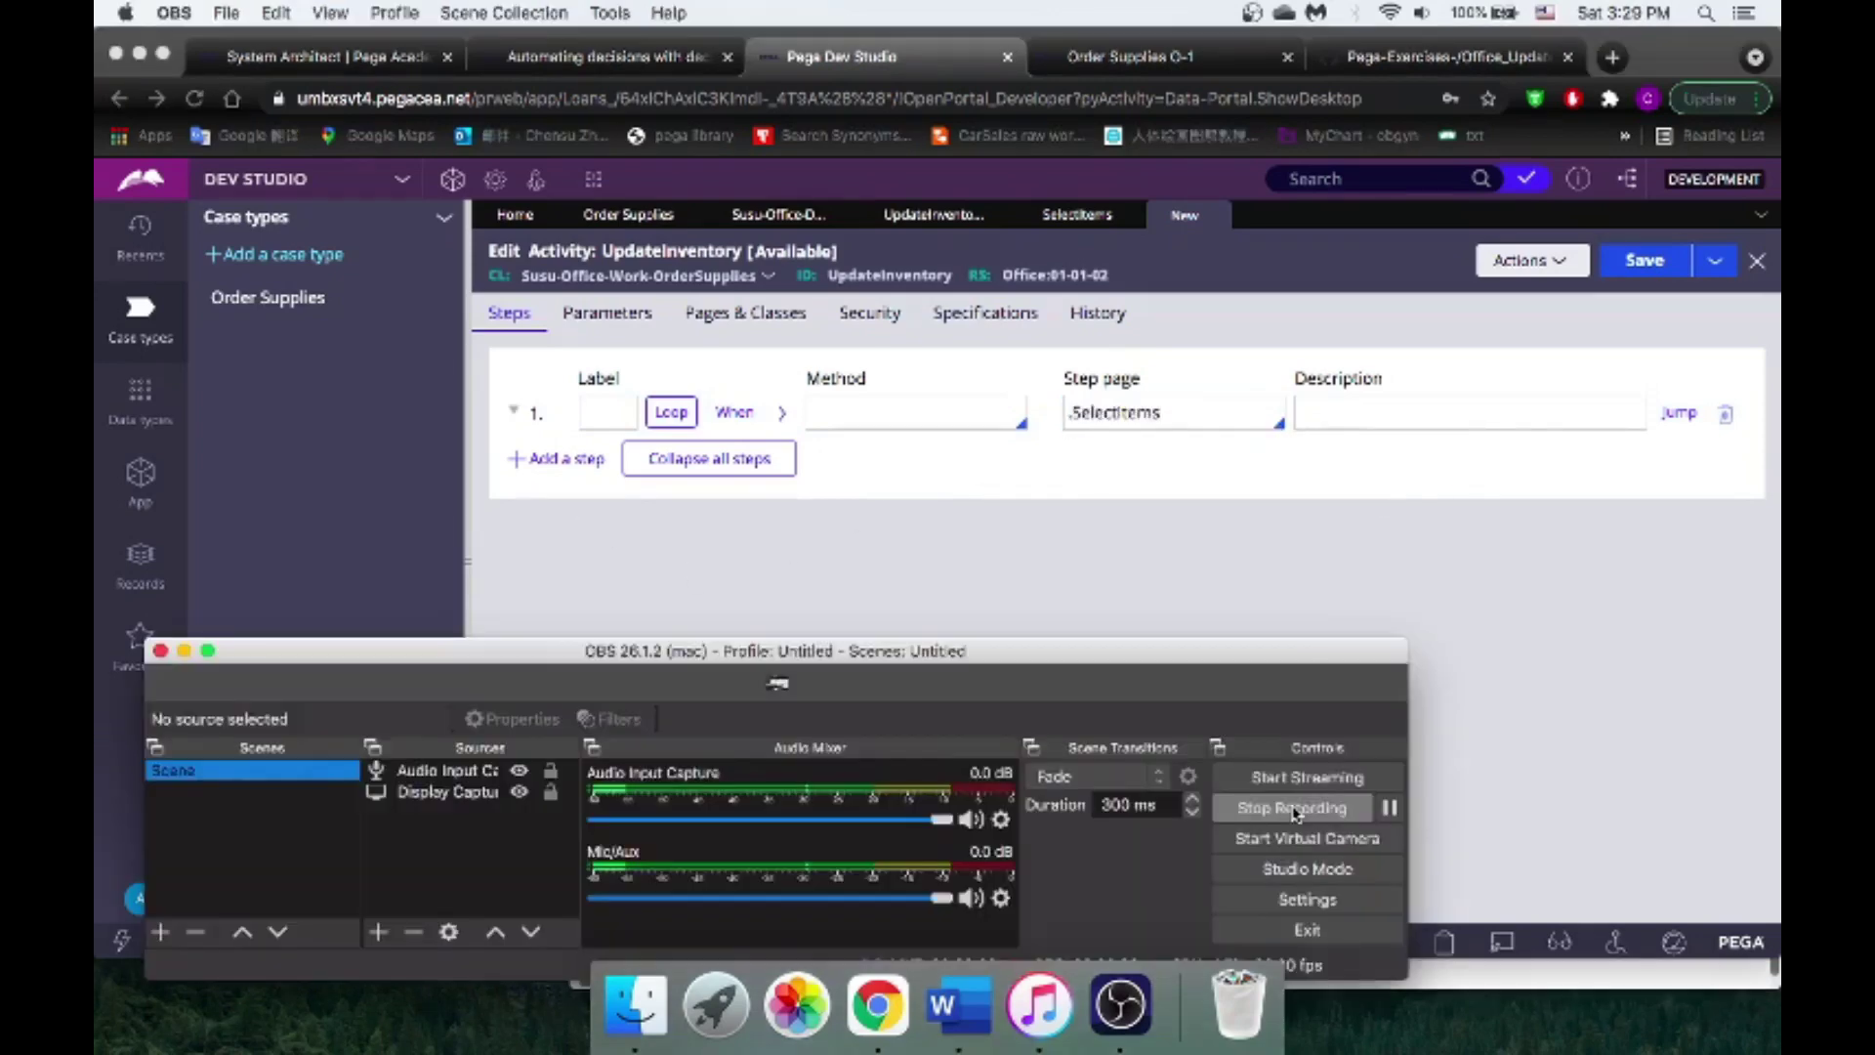
click(1584, 769)
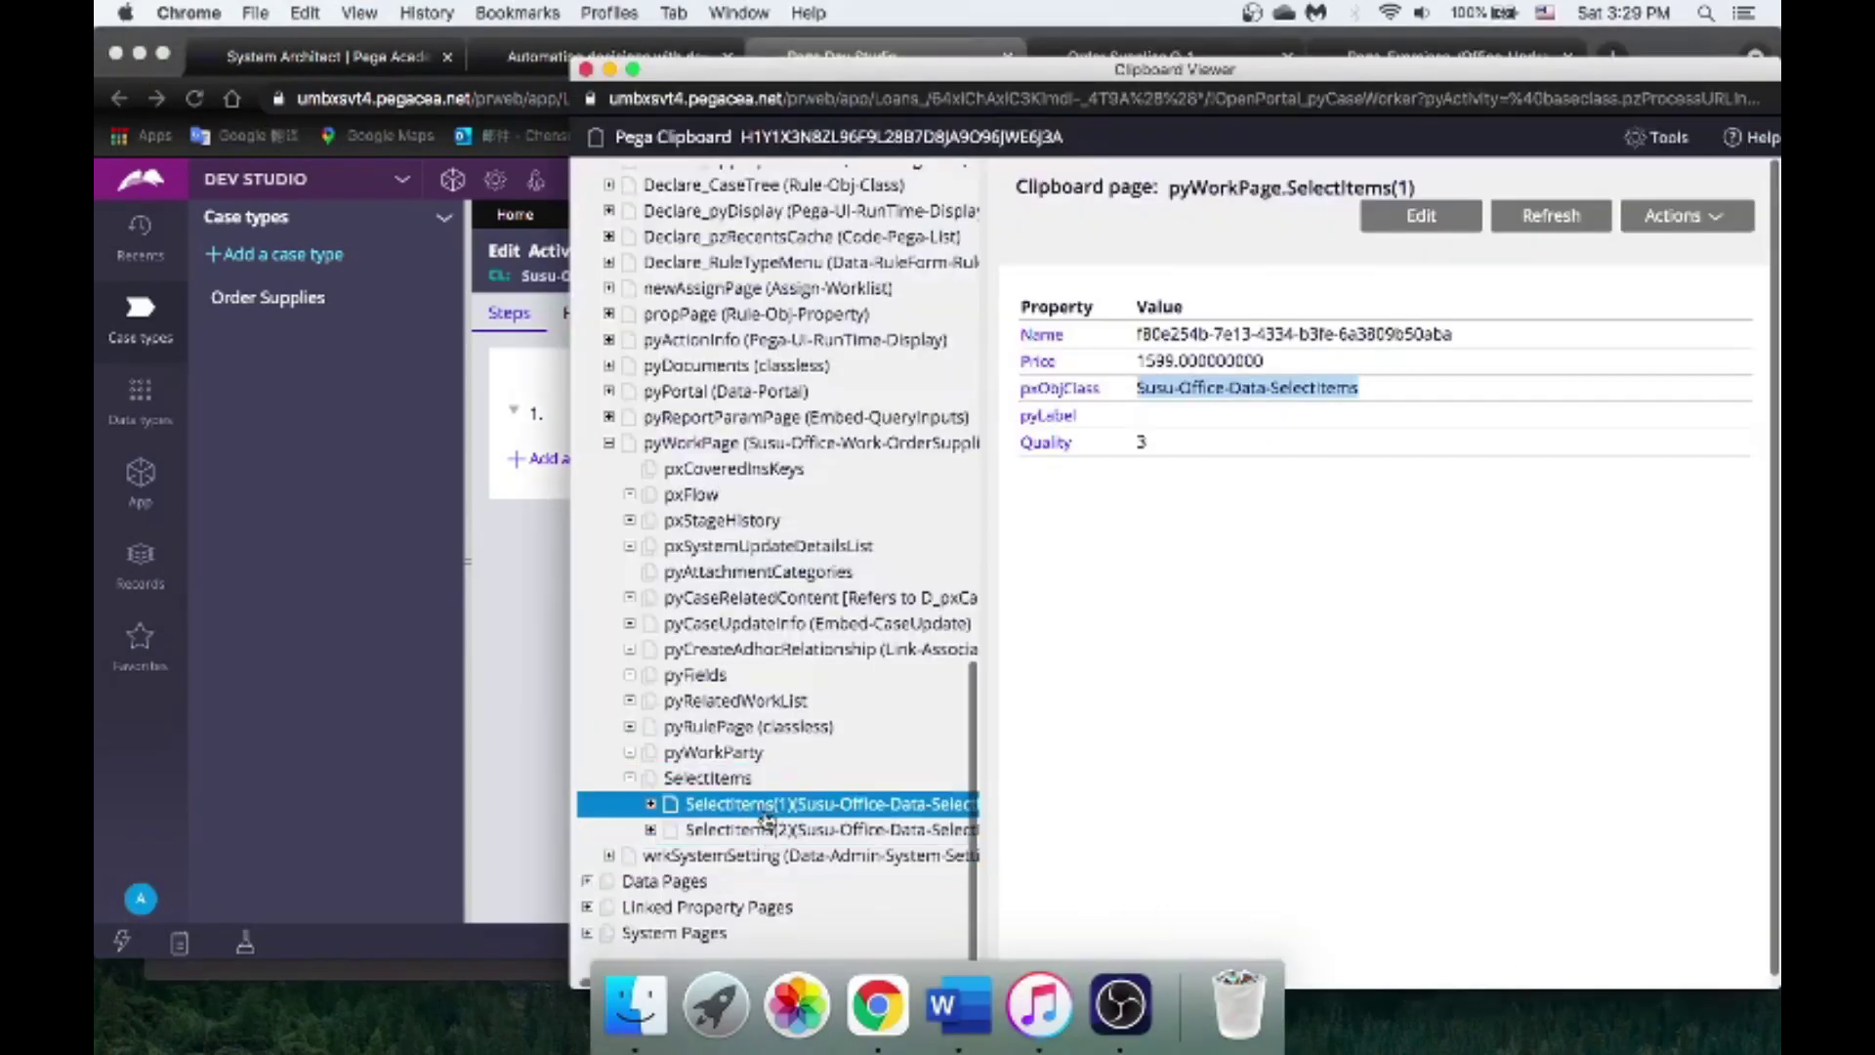
click(503, 676)
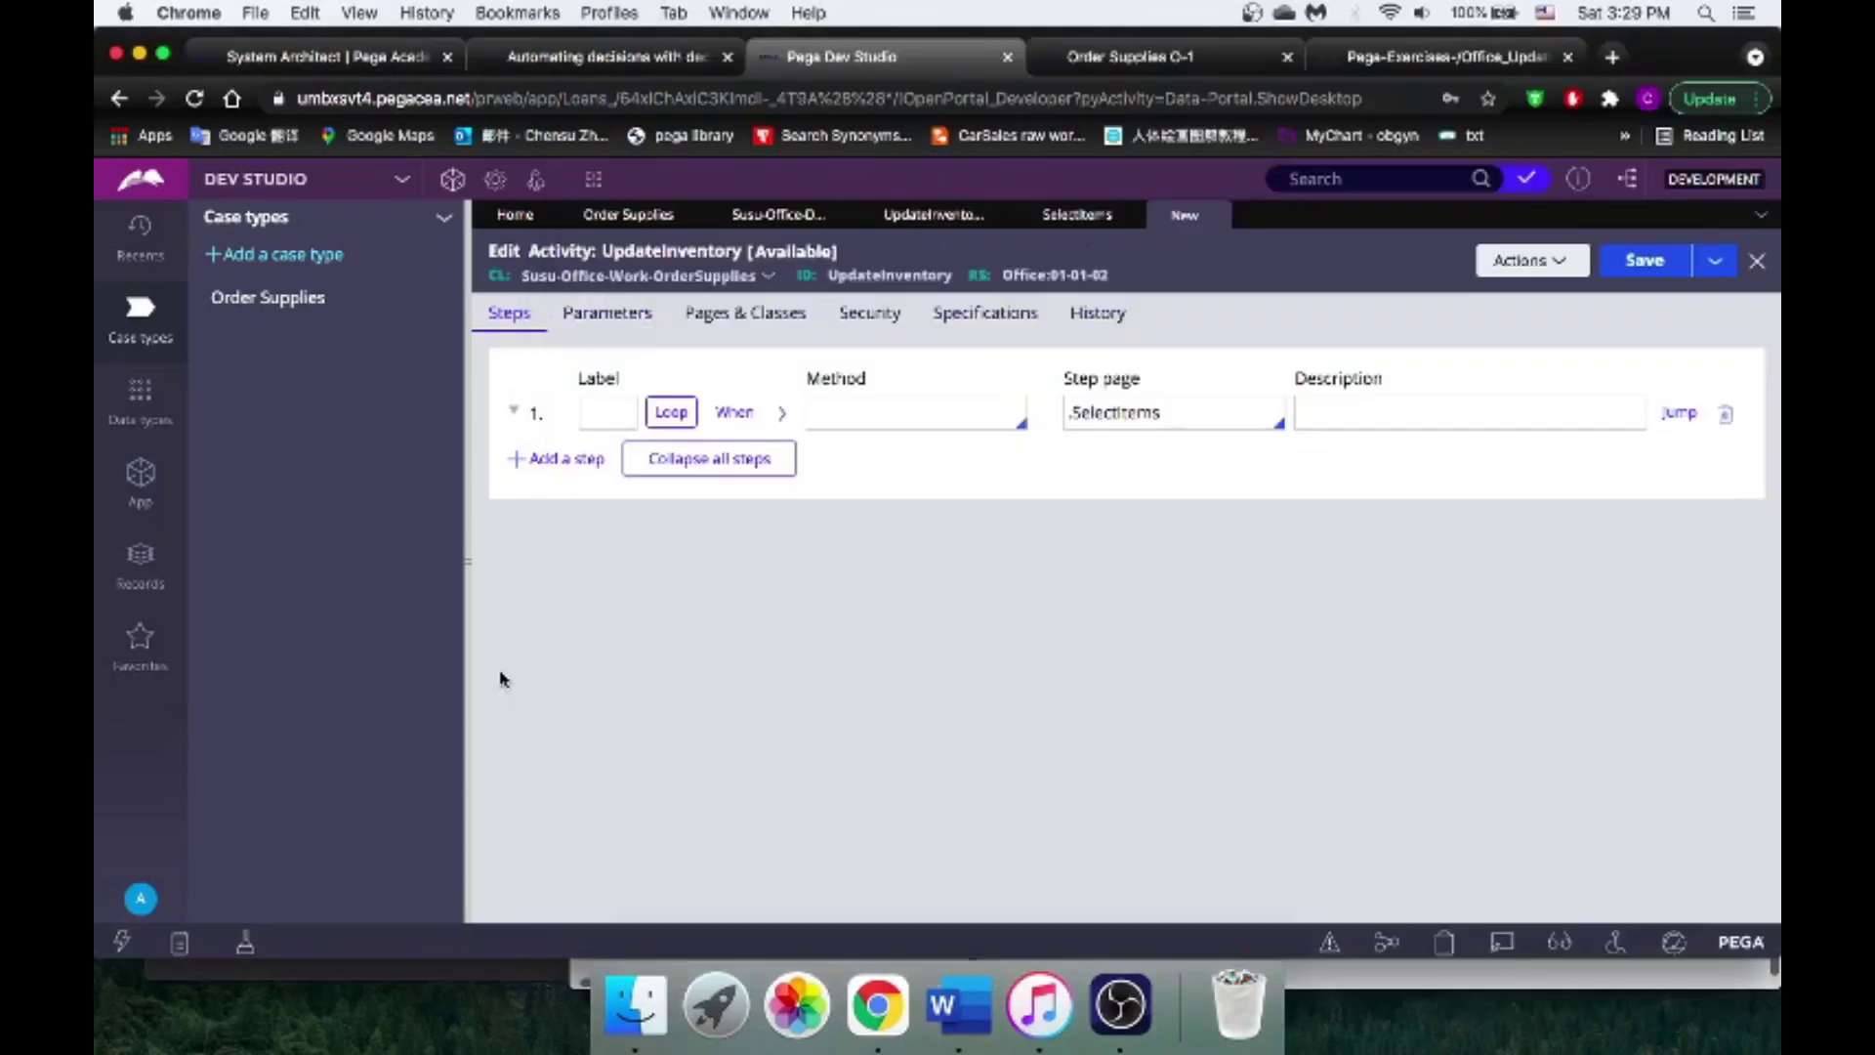
Step: Add a child step under step 1 that uses the Page-New method with SuPage as its step page
right_click(550, 418)
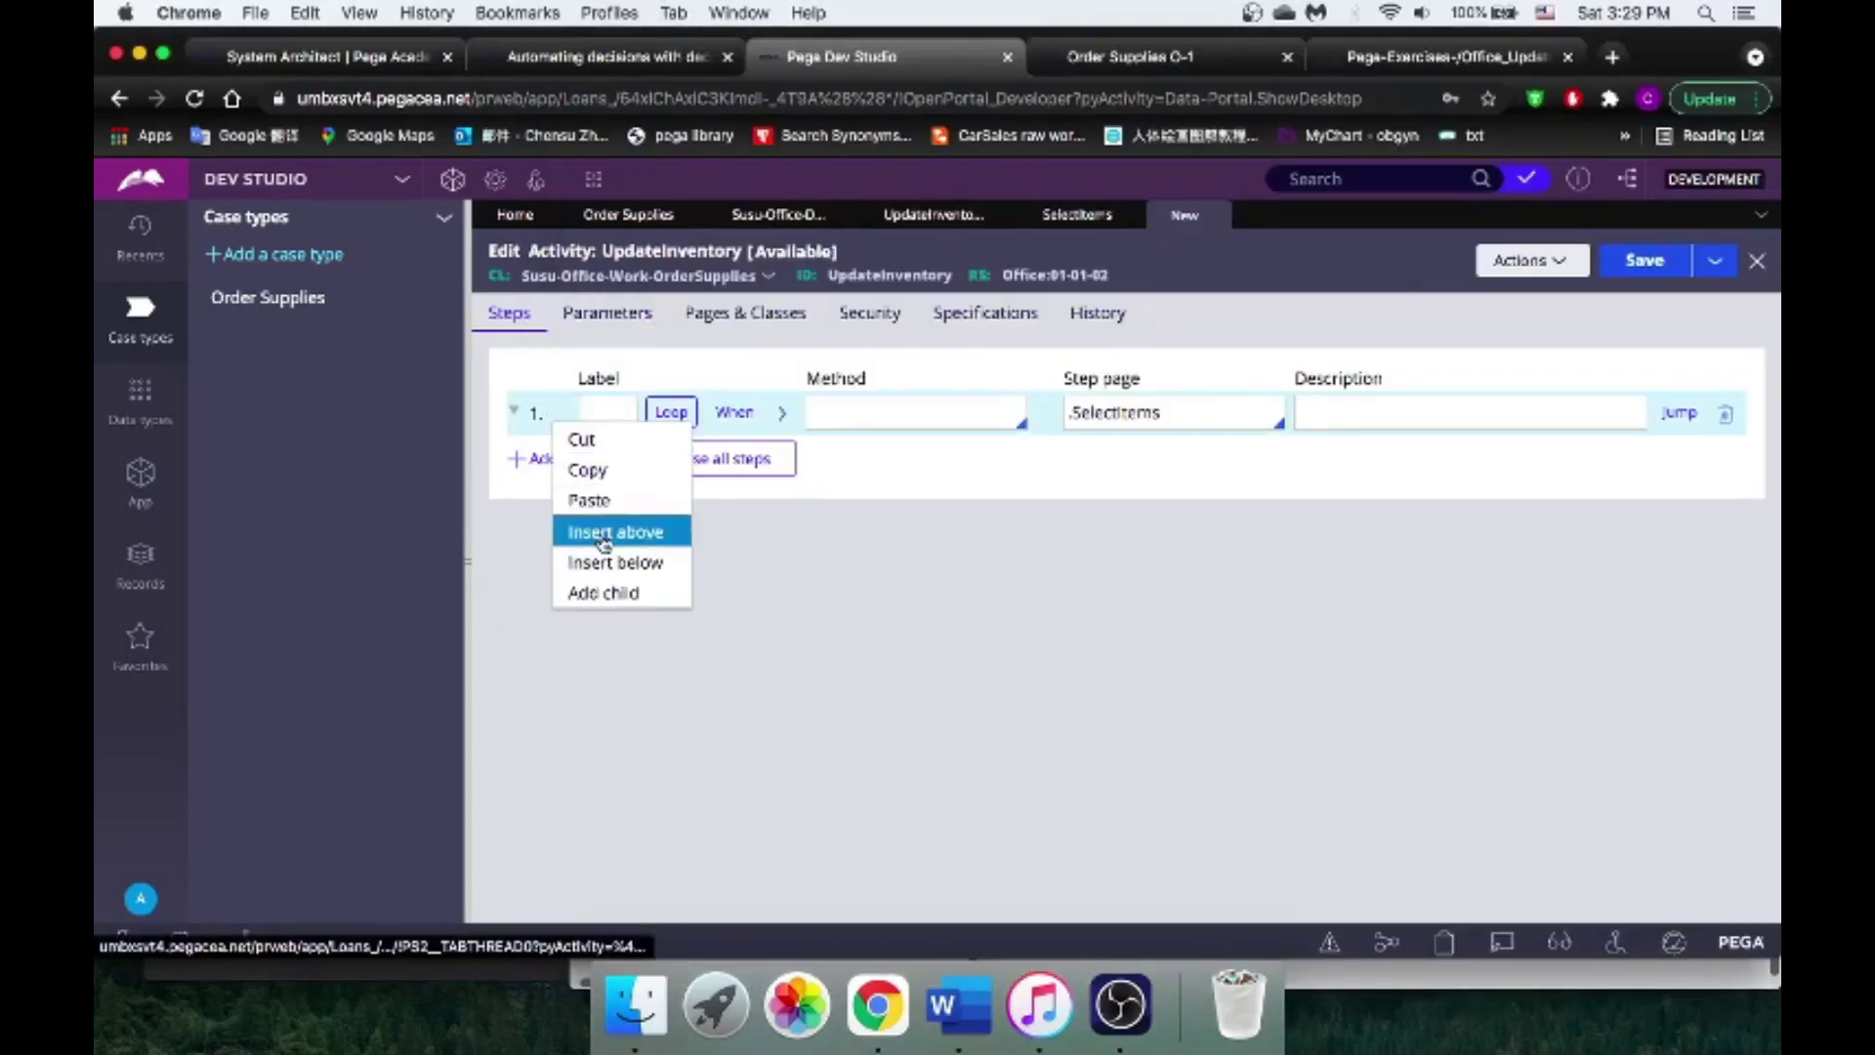
click(615, 592)
click(943, 456)
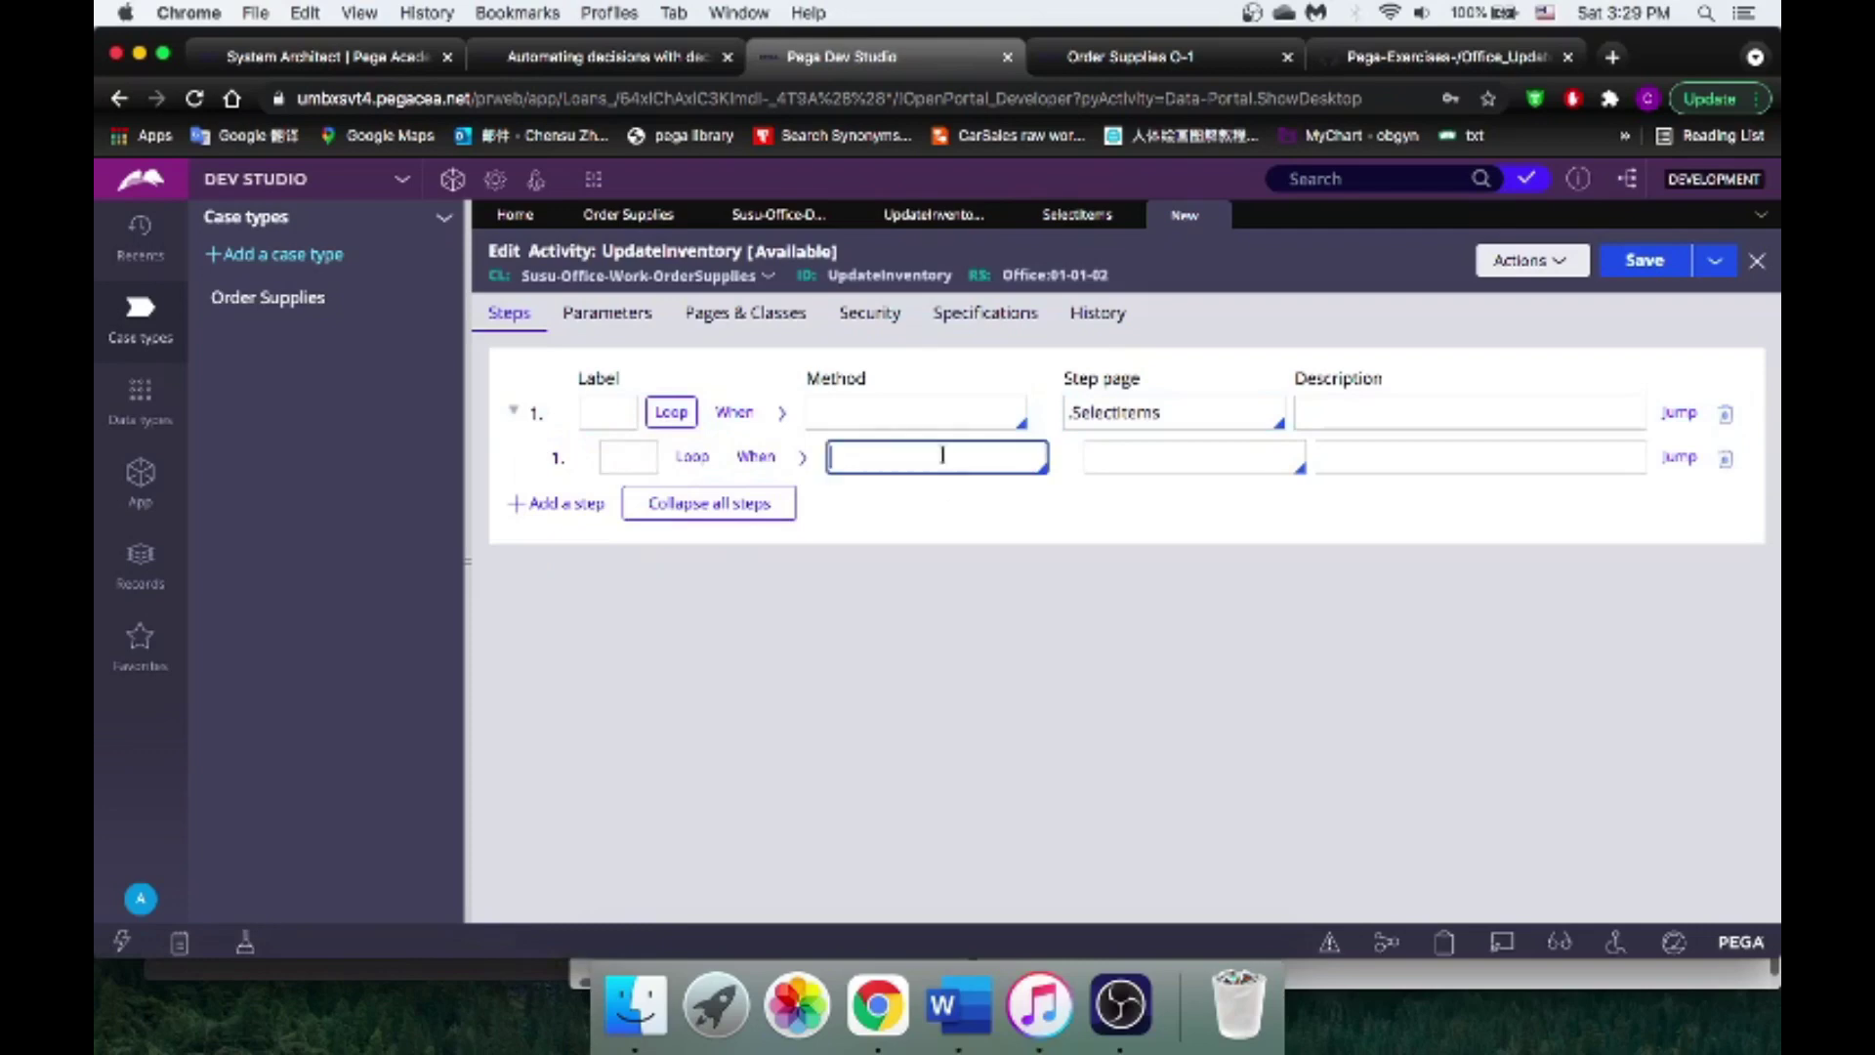
text(page-new)
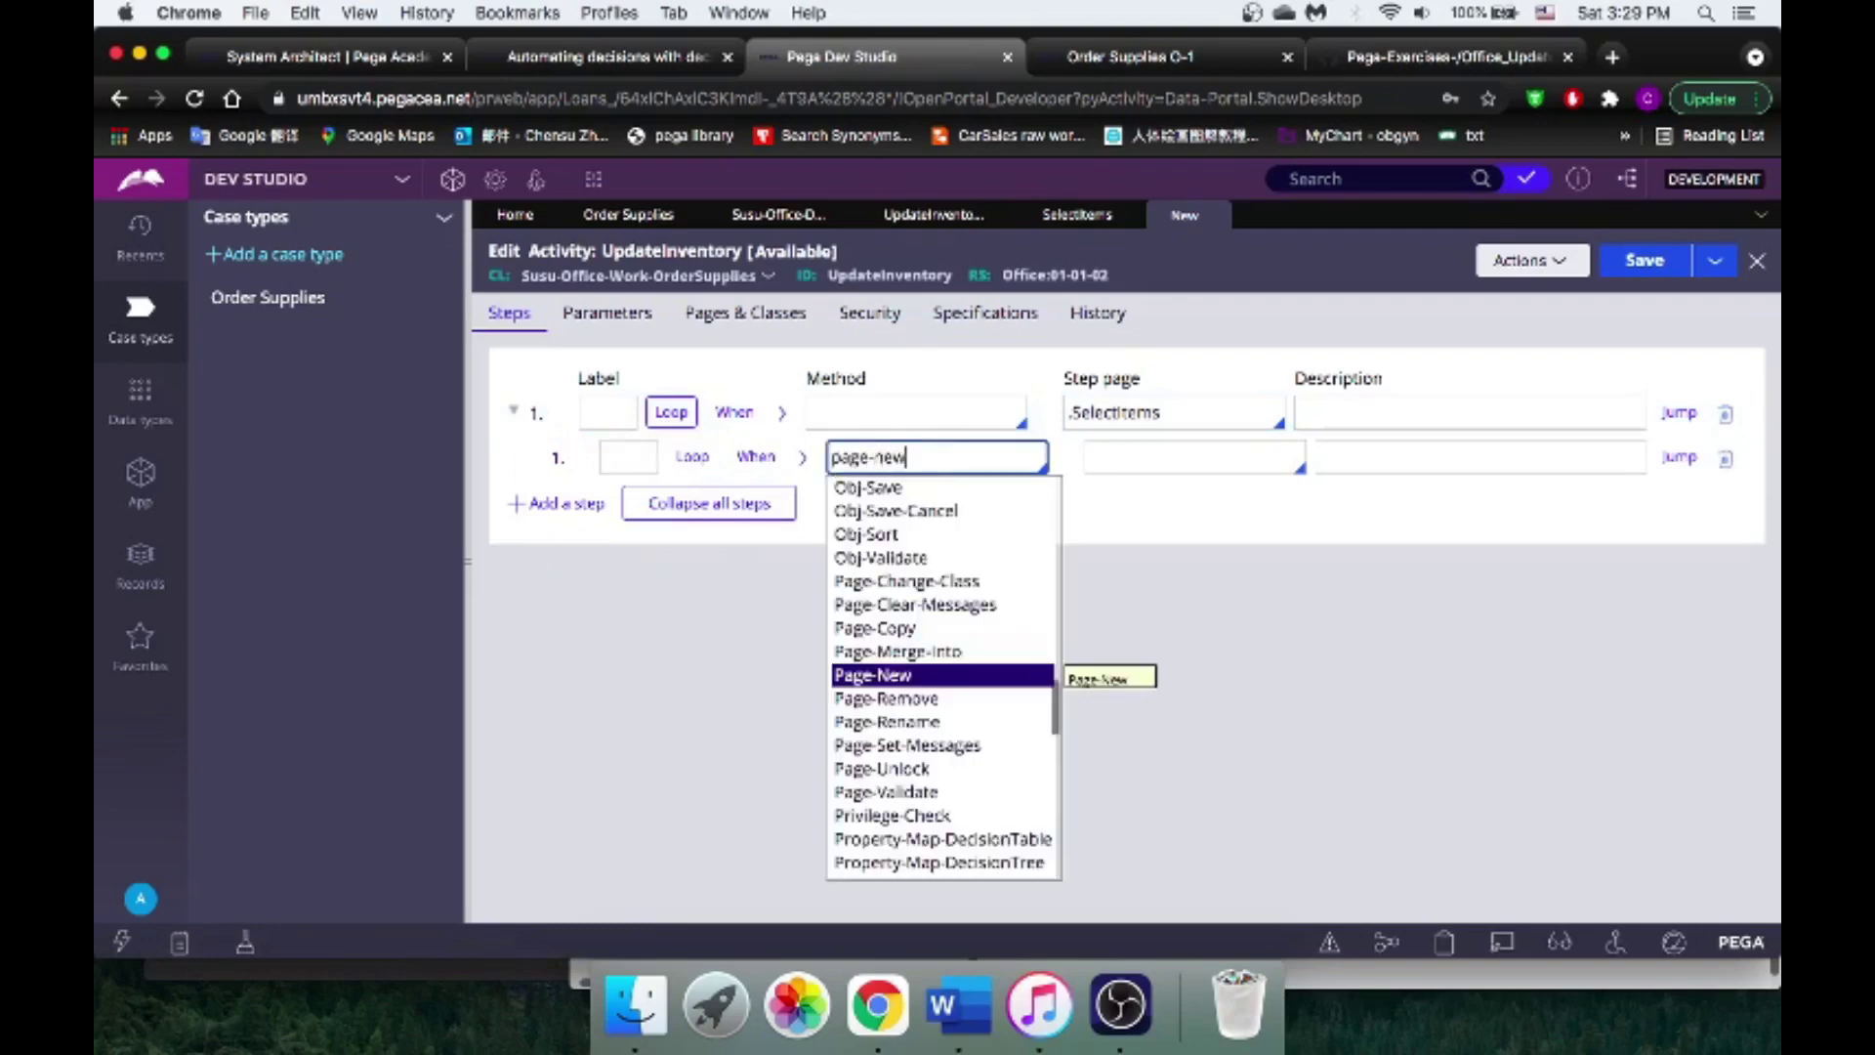
key(Return)
click(1182, 456)
text(Su)
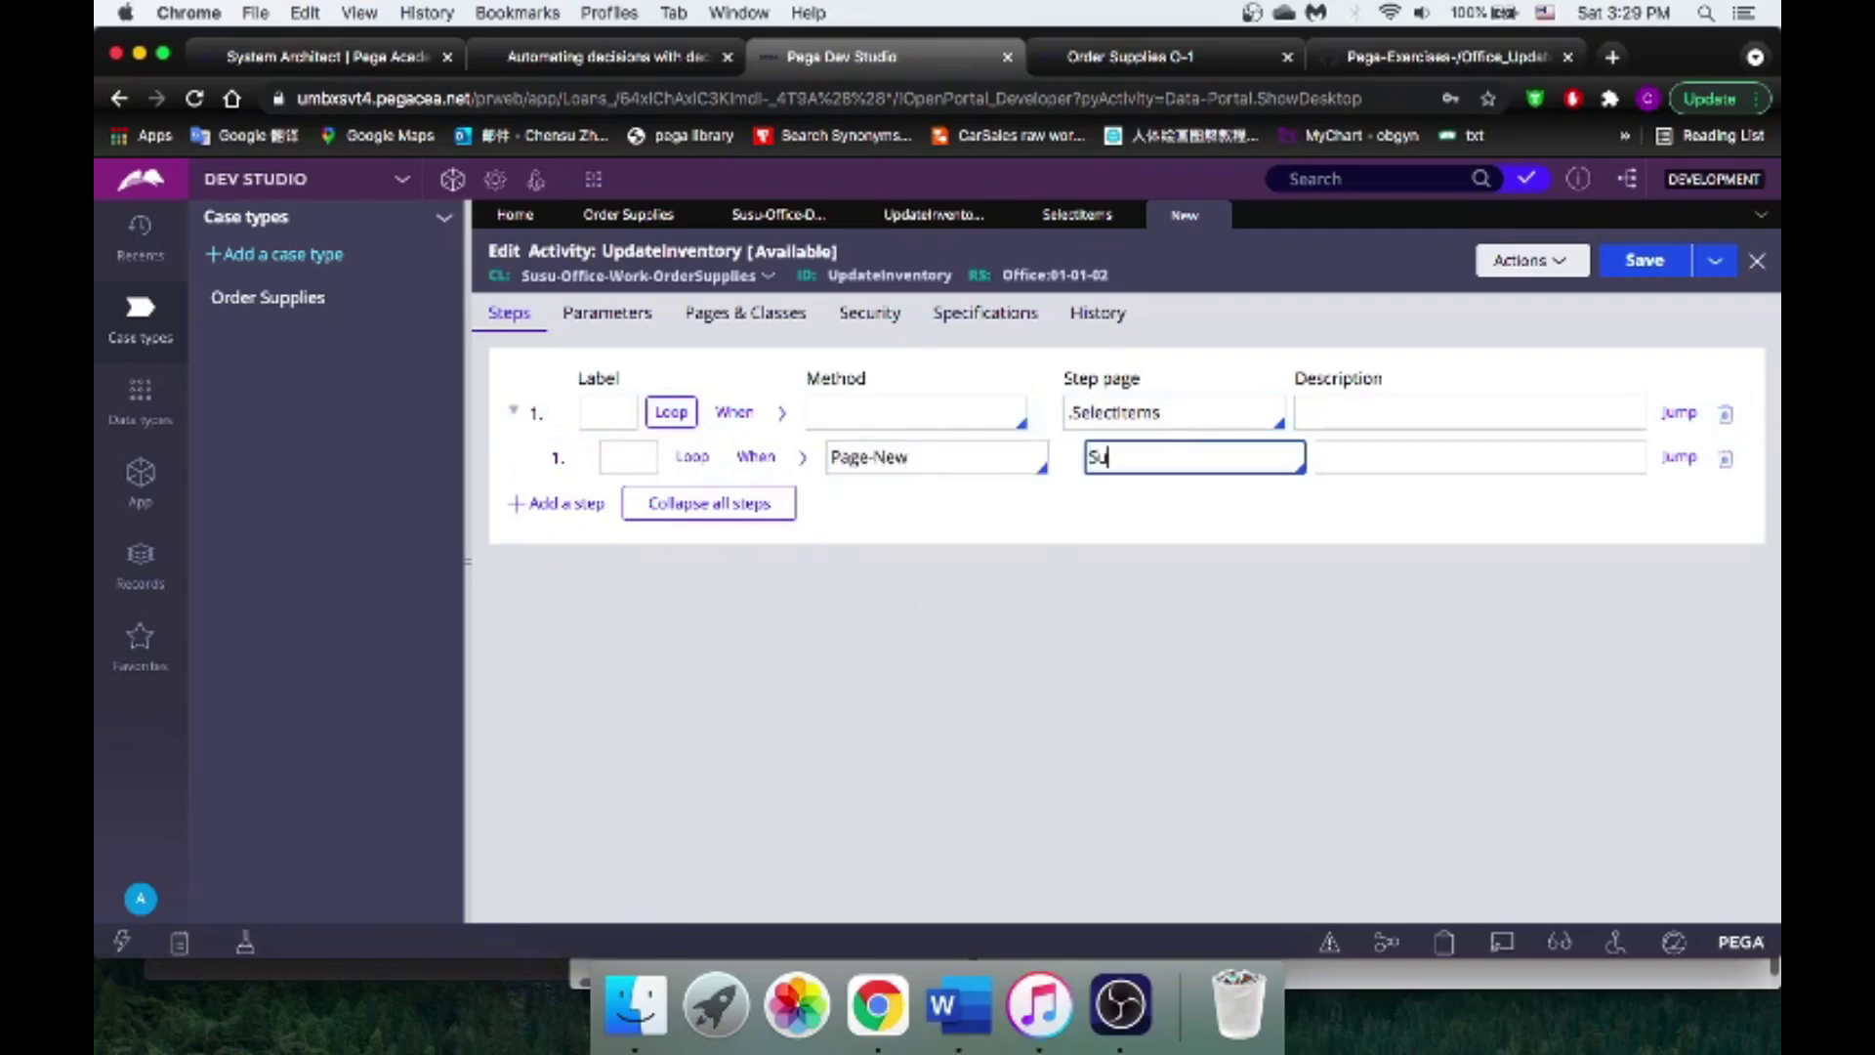
text(Page)
Step: Enter SuPage as a page name in the pages and classes of the UpdateInventory activity
click(745, 313)
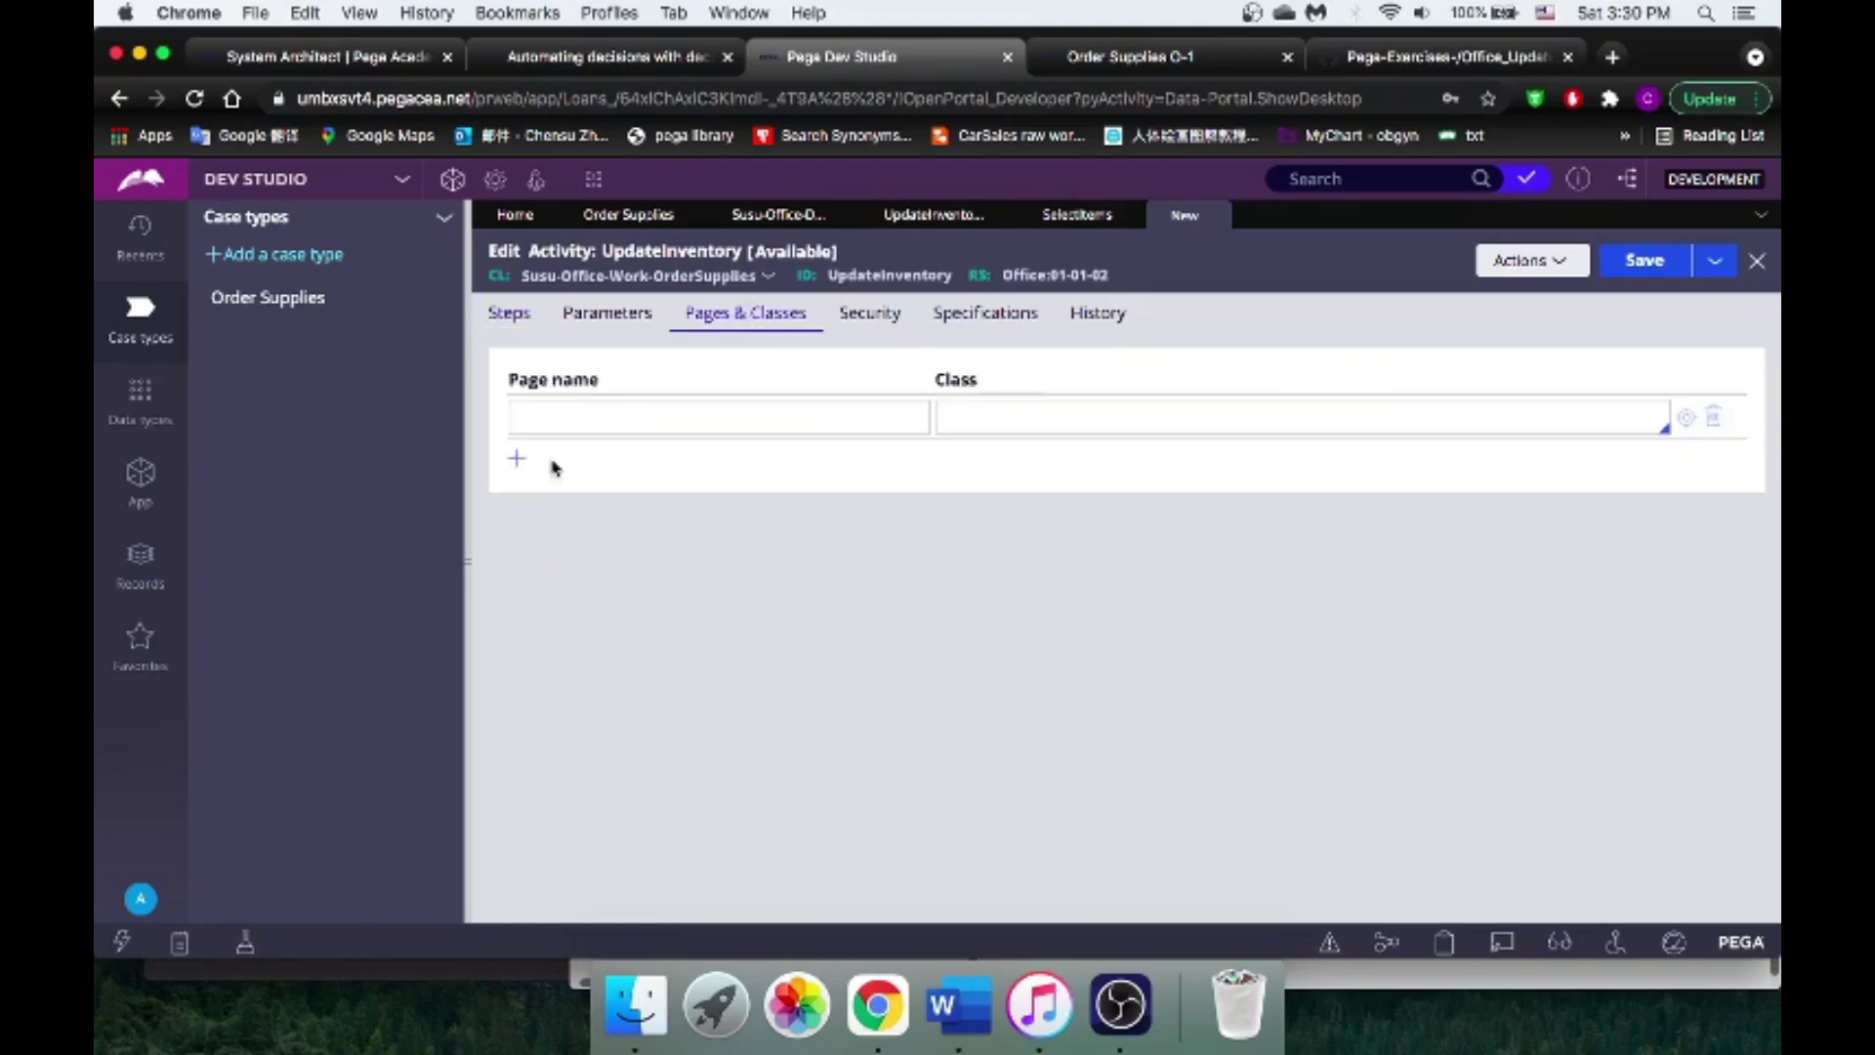
click(574, 410)
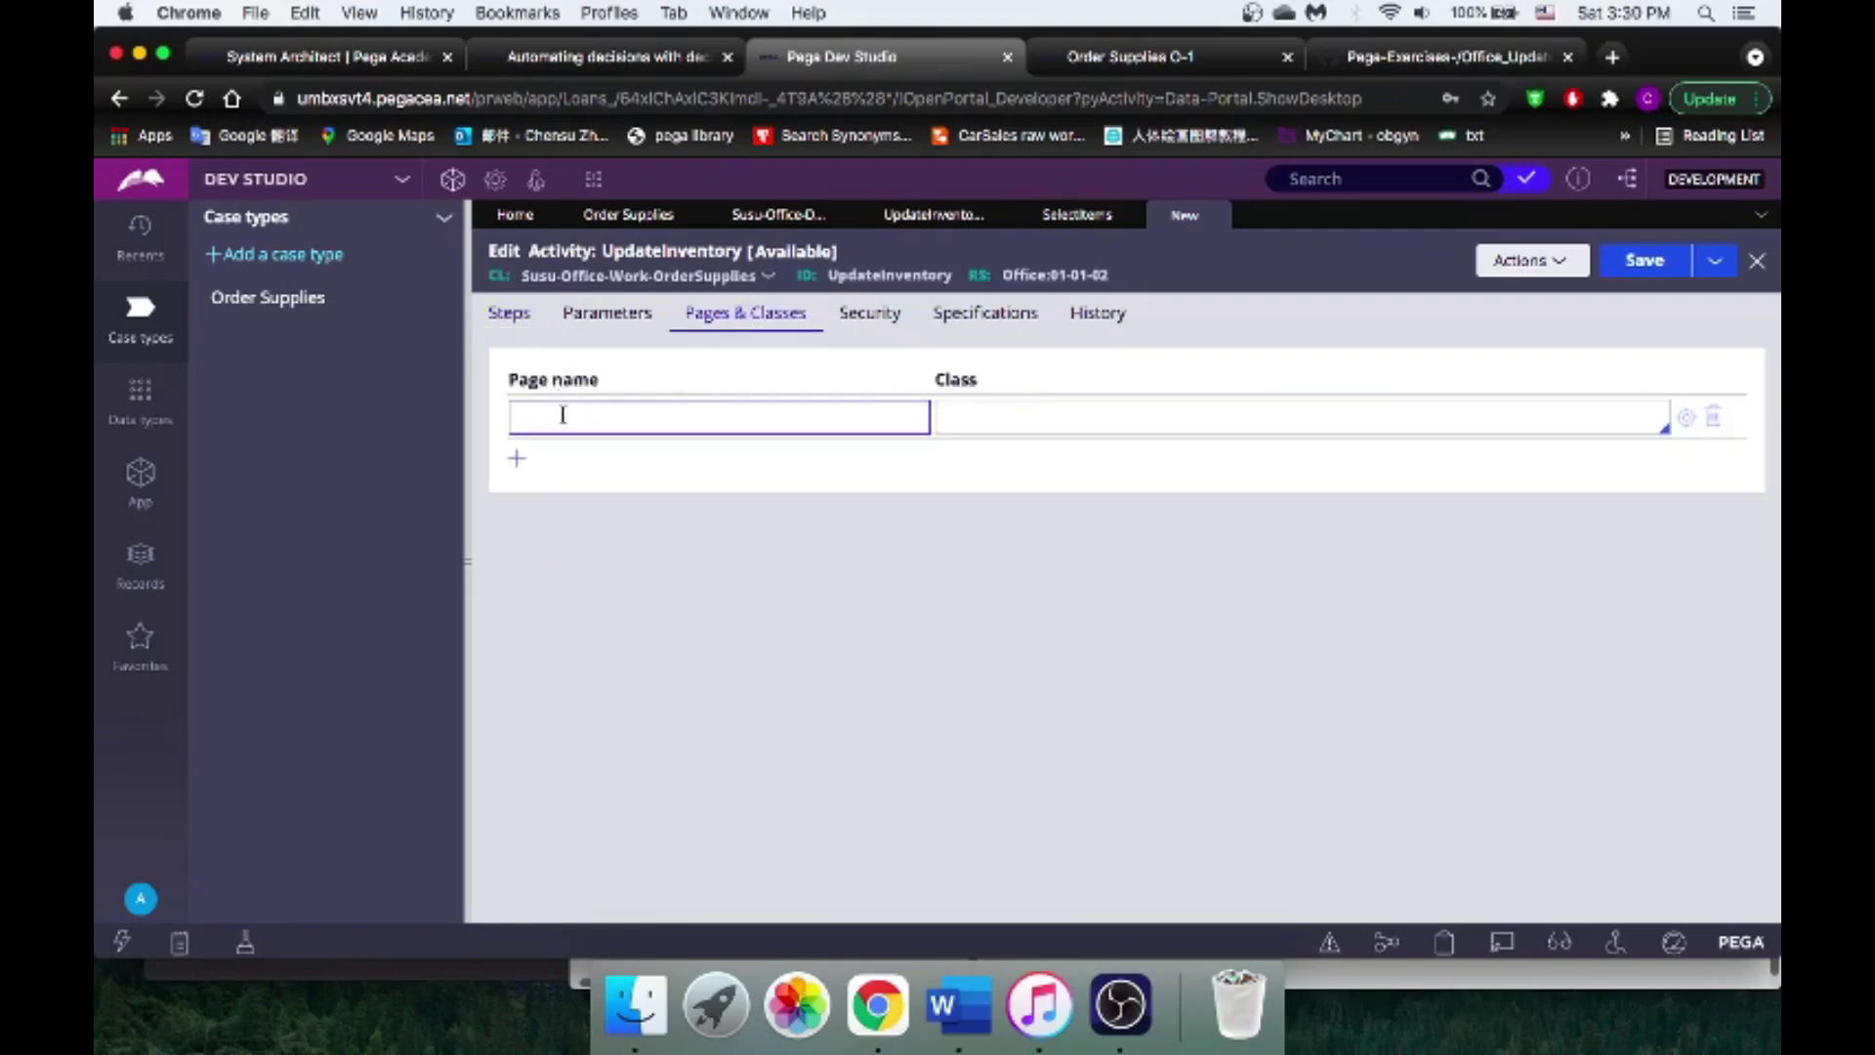
text(Su)
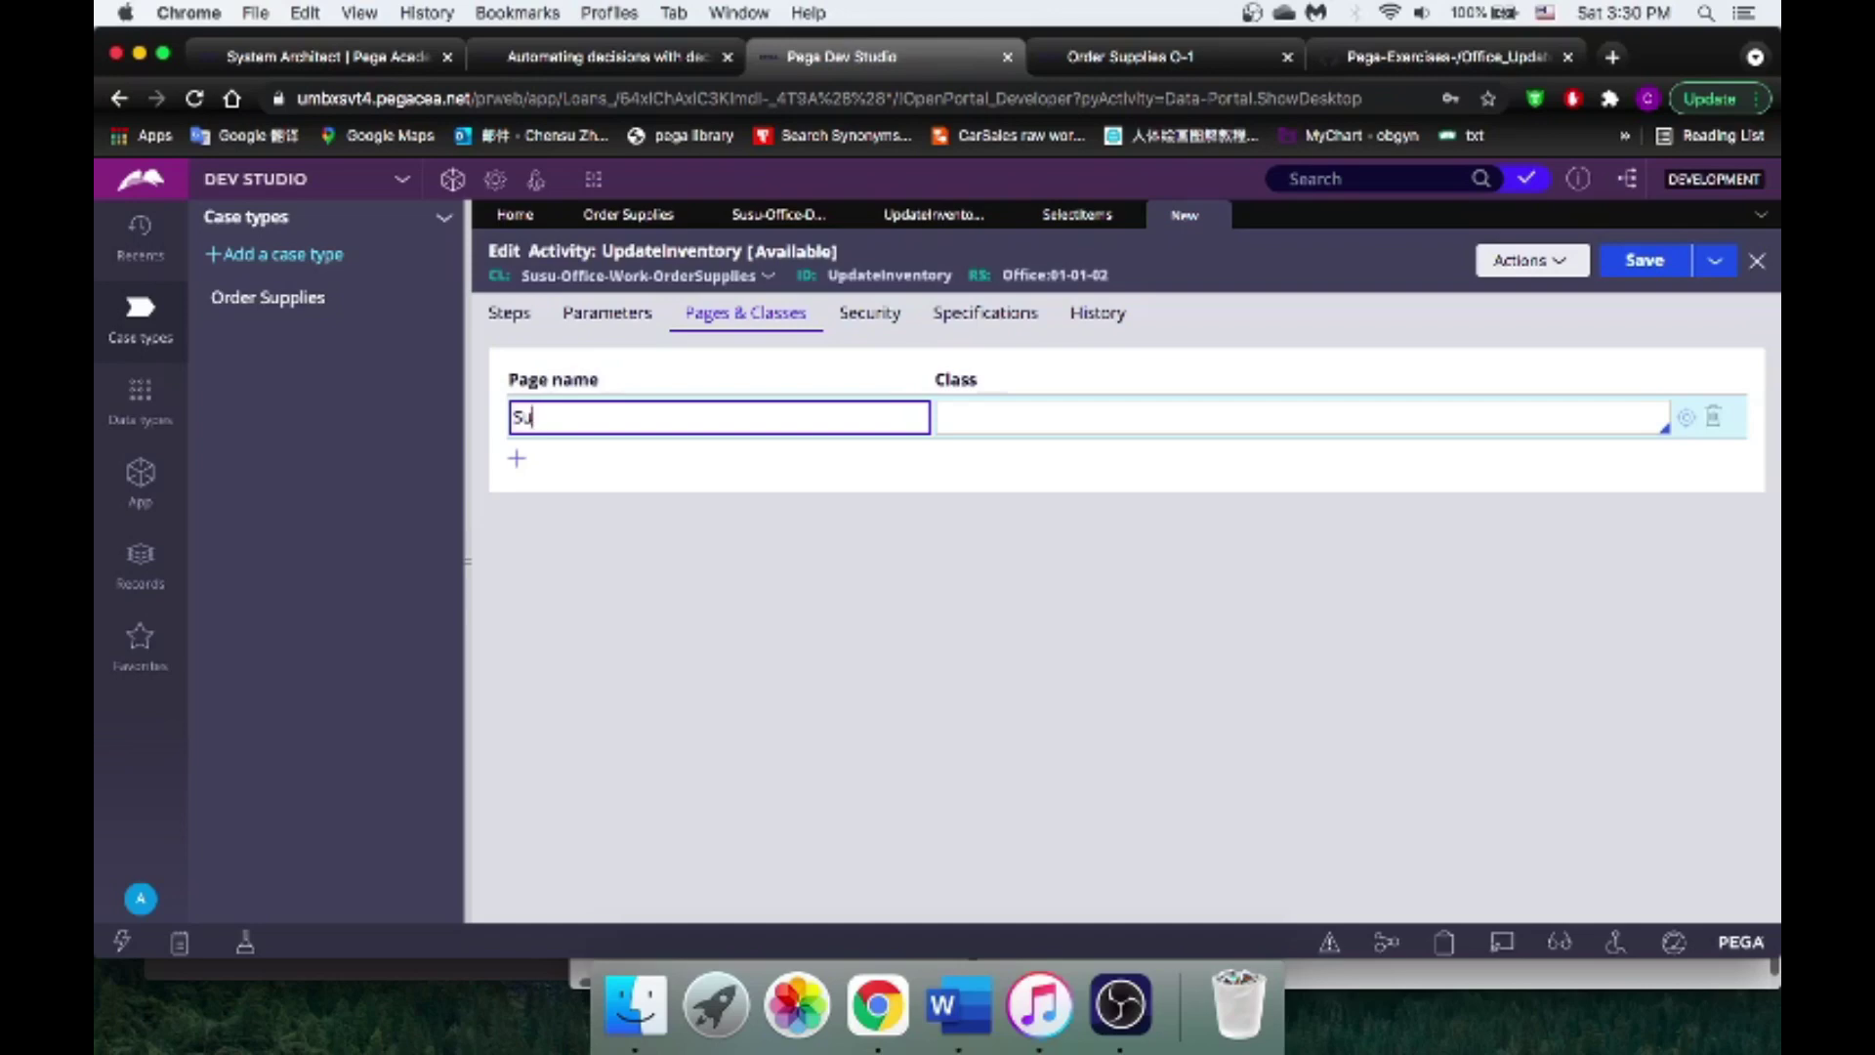
text(Page)
Step: Set SuPage's class to Susu-Office-Data-OfficeSupplies, copied from the Office Supplies data type
click(141, 395)
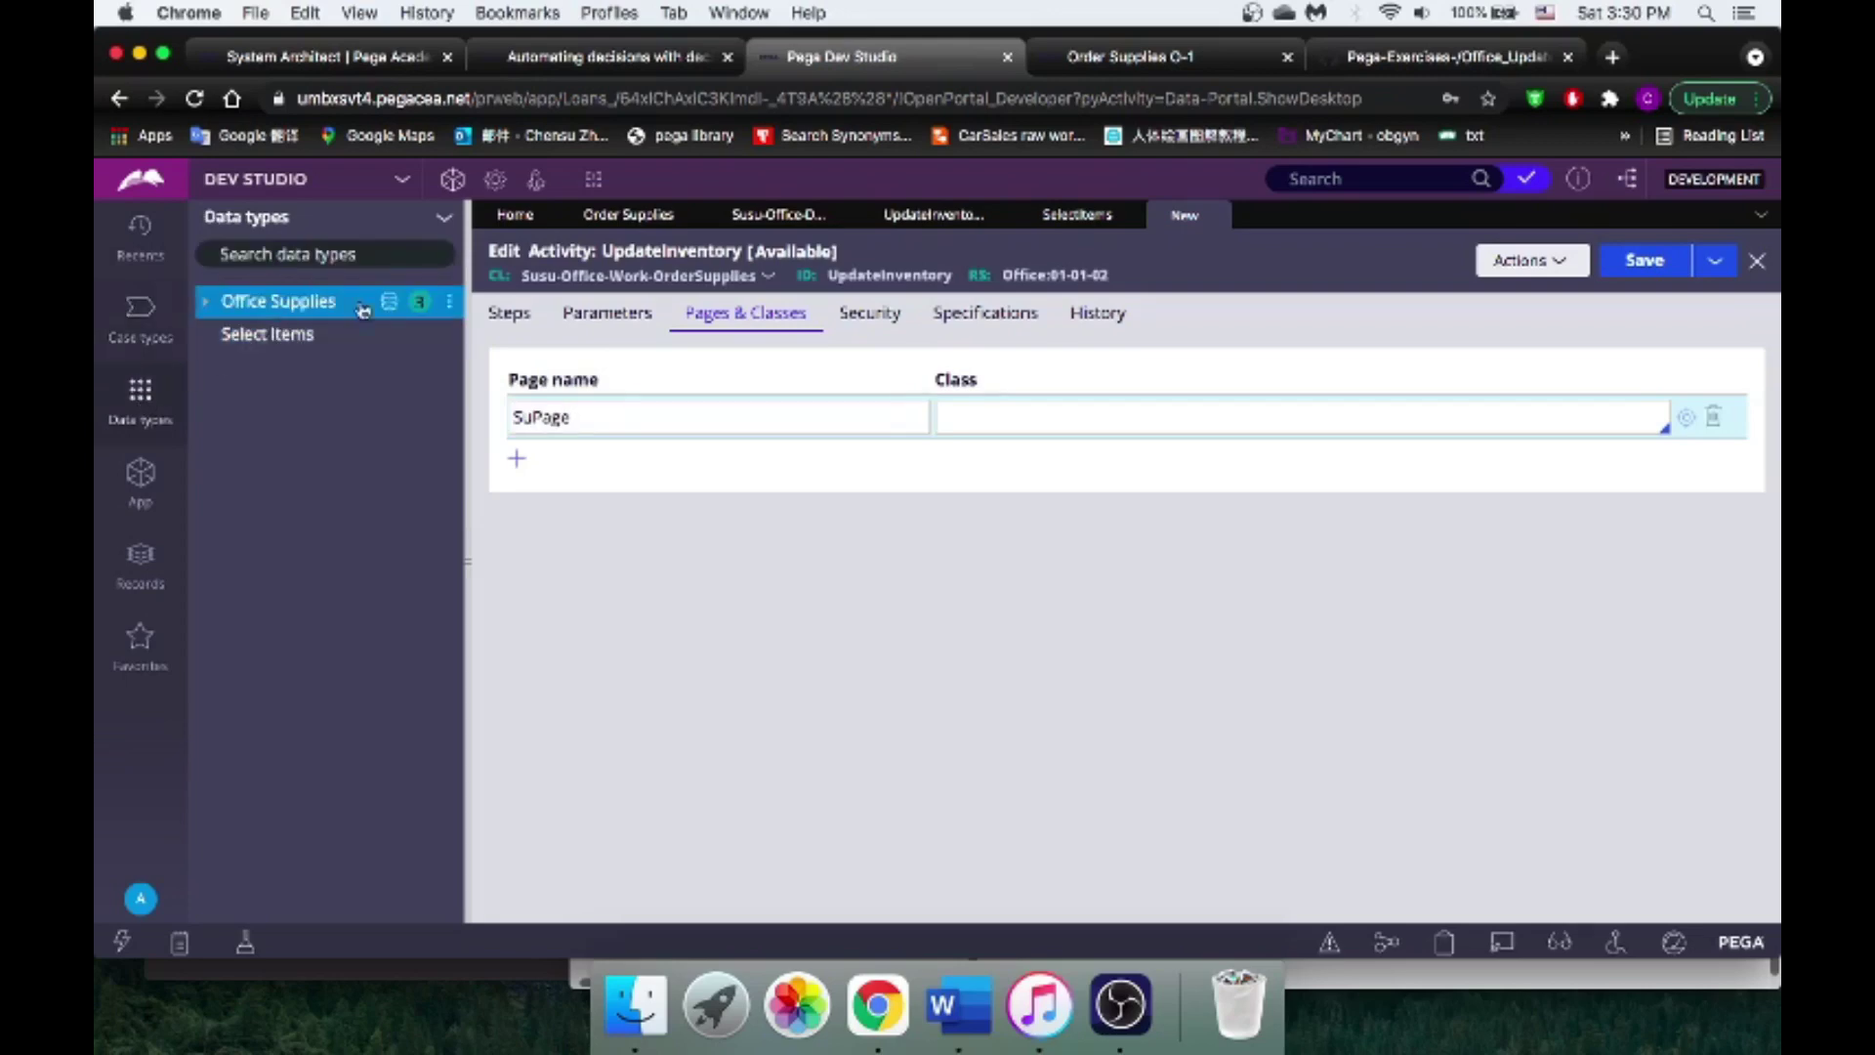
click(774, 217)
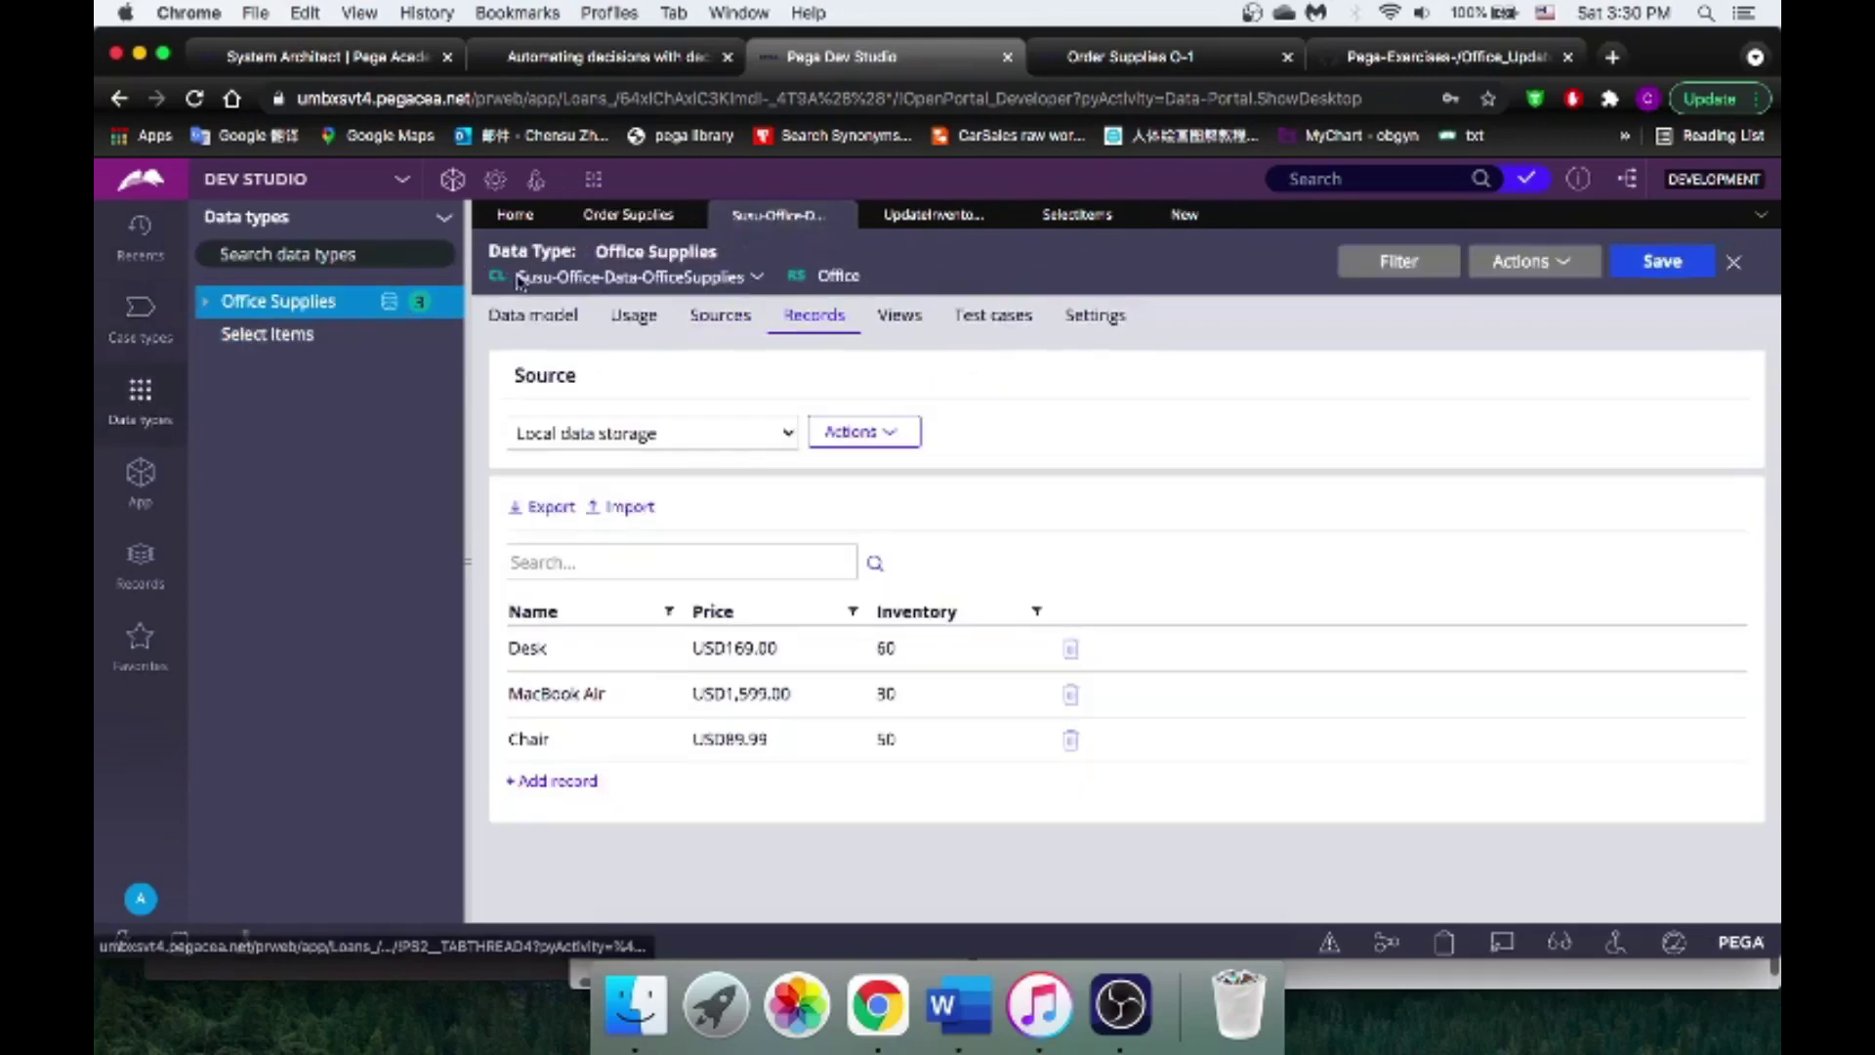
drag(518, 280, 745, 265)
key(super+c)
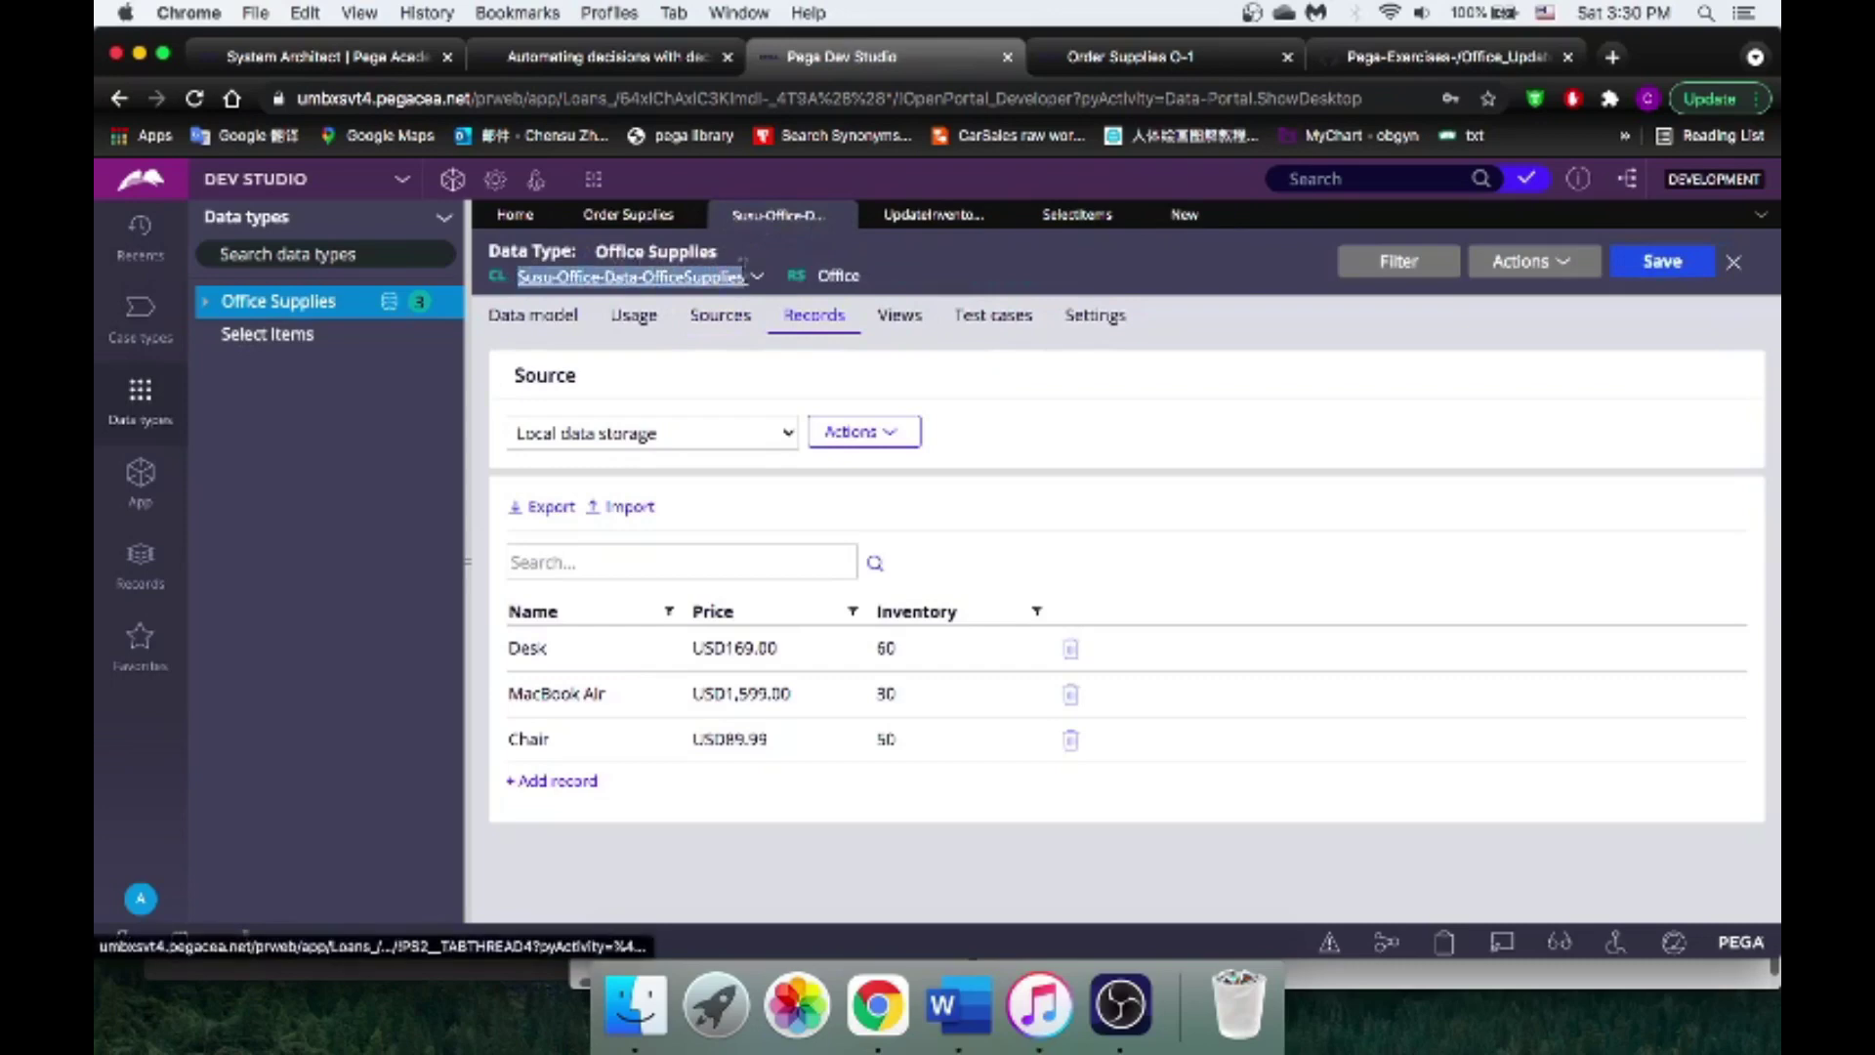
click(1185, 214)
click(1063, 426)
key(super+v)
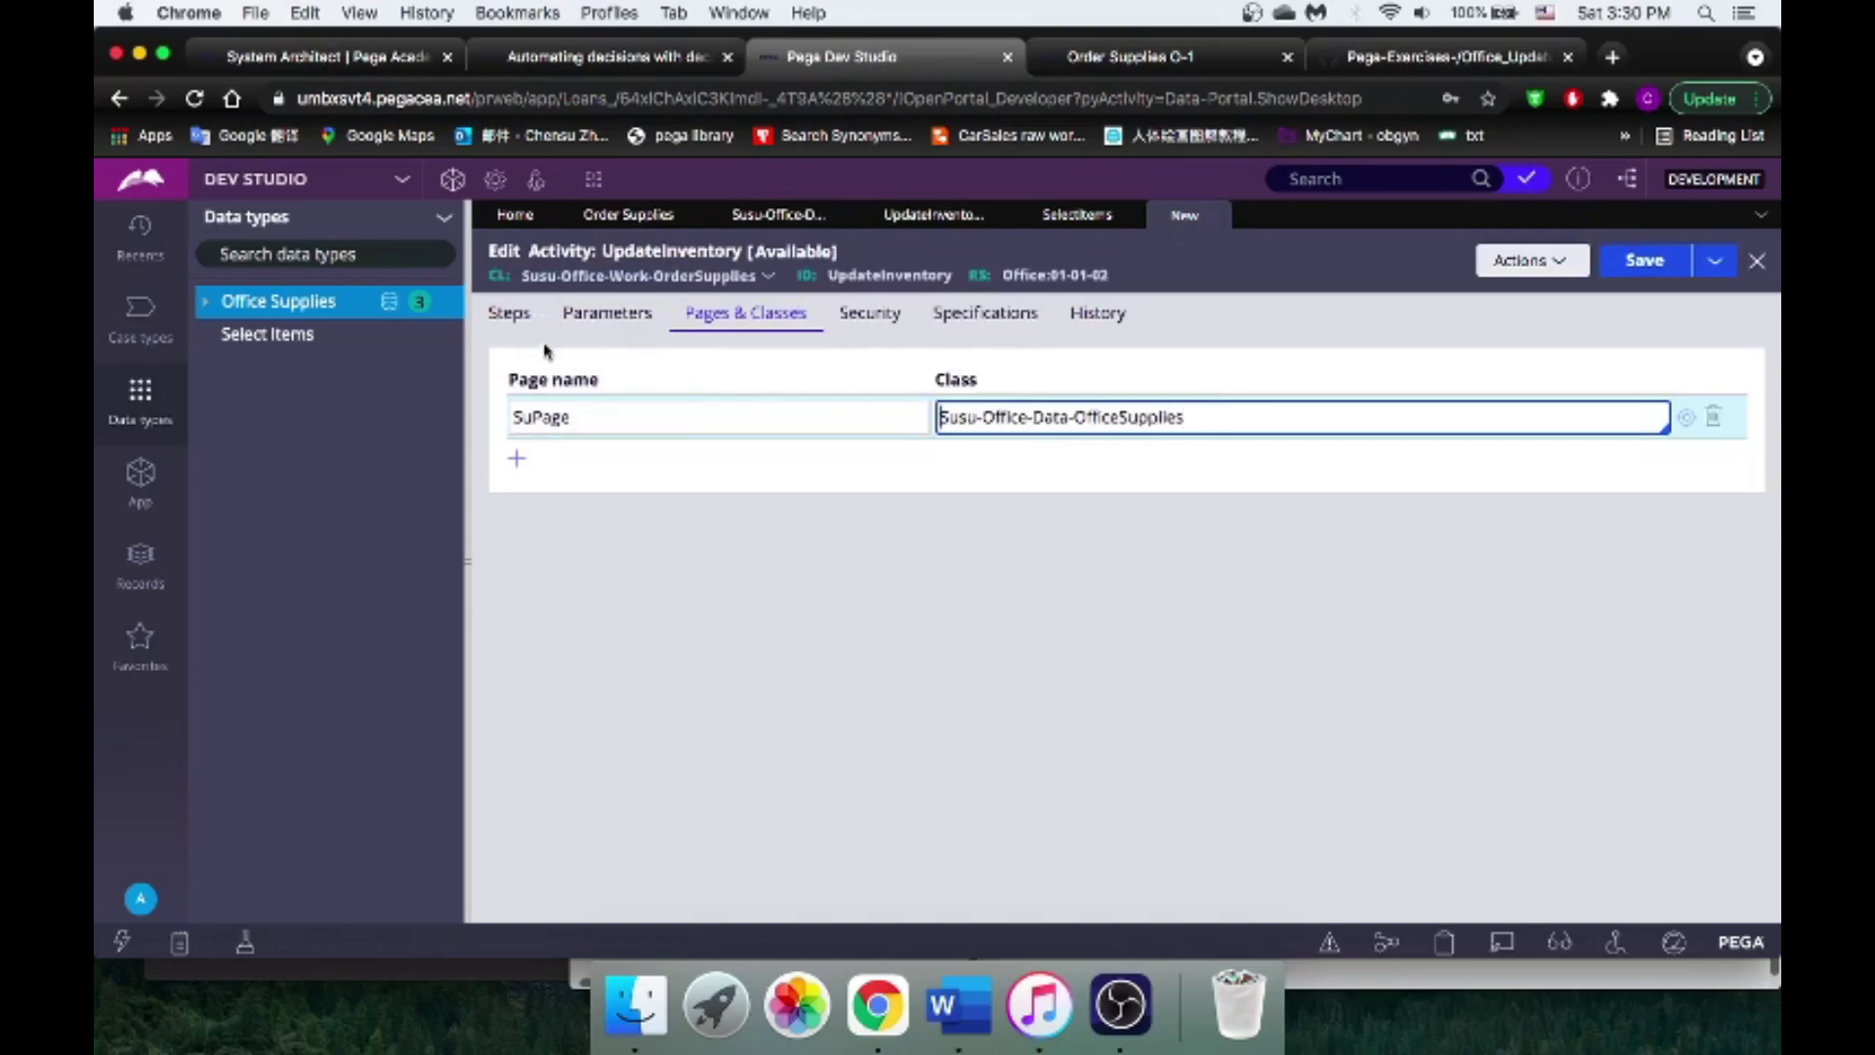
Step: Return to the activity's steps and add a second child step that uses the Property-Set method
click(509, 328)
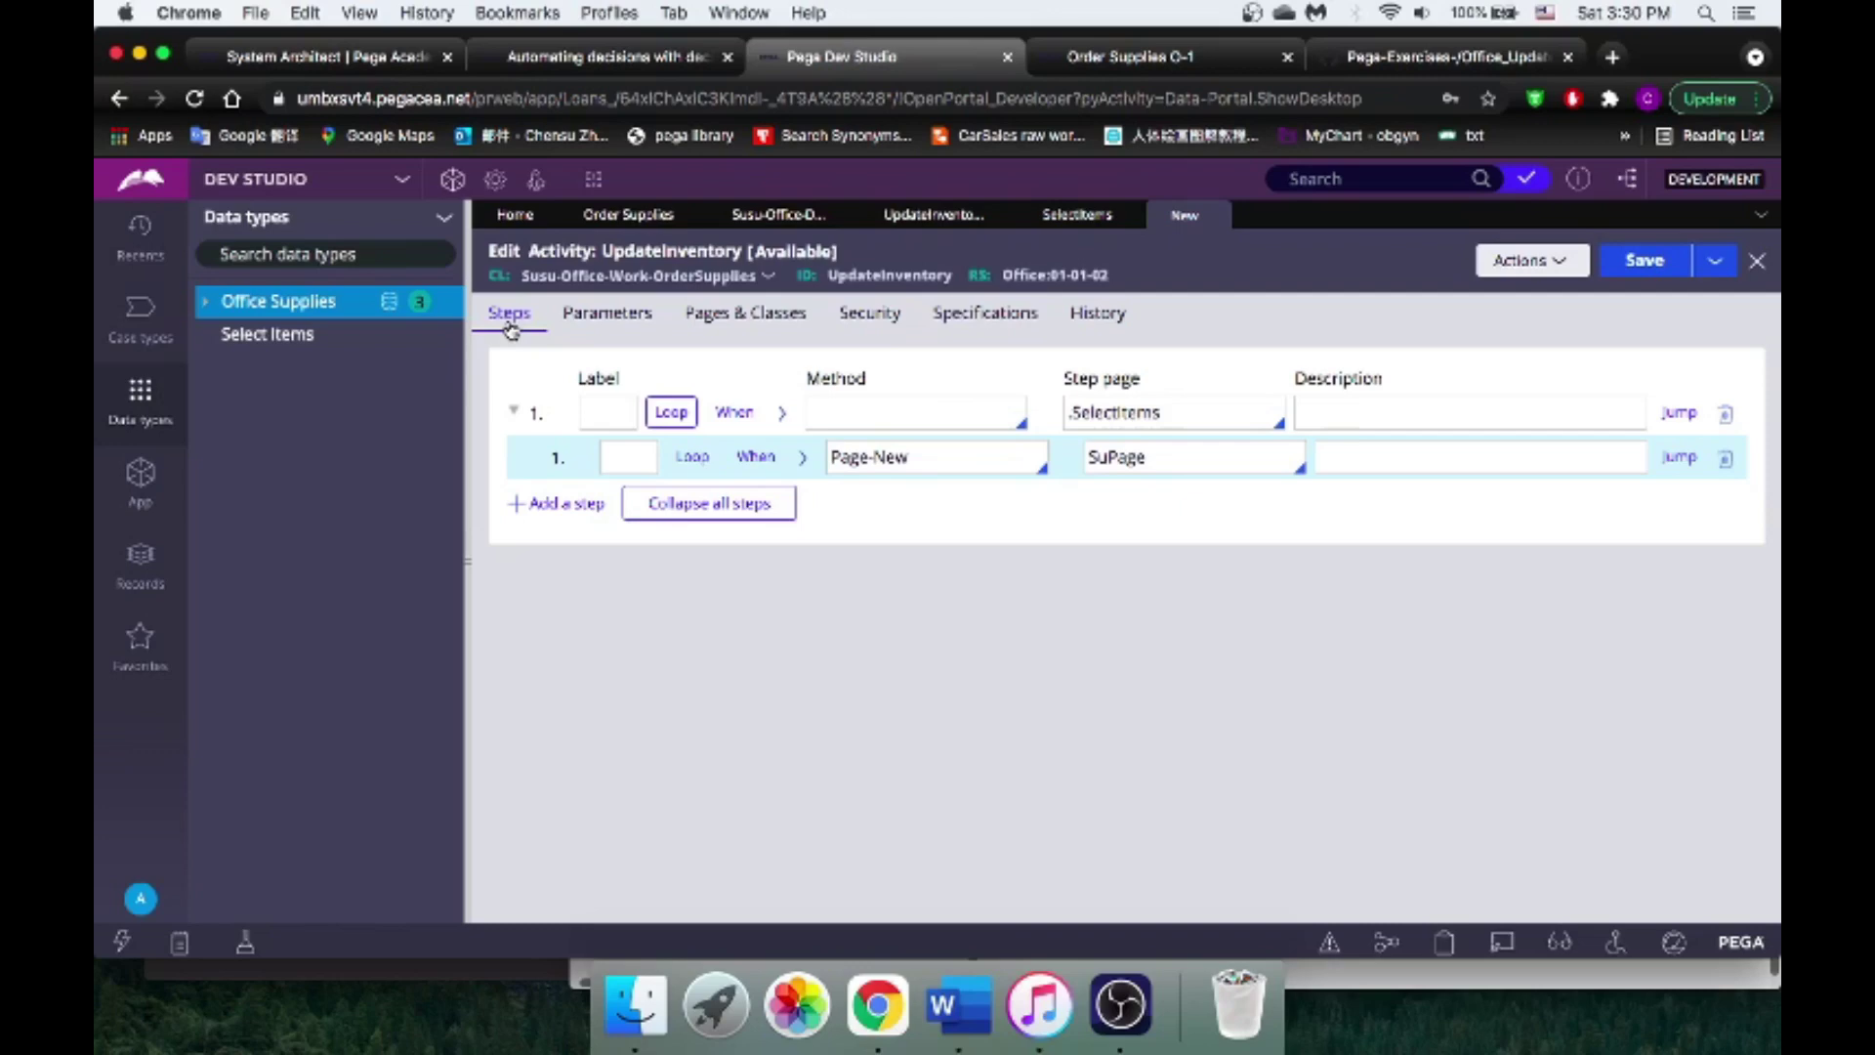
click(552, 503)
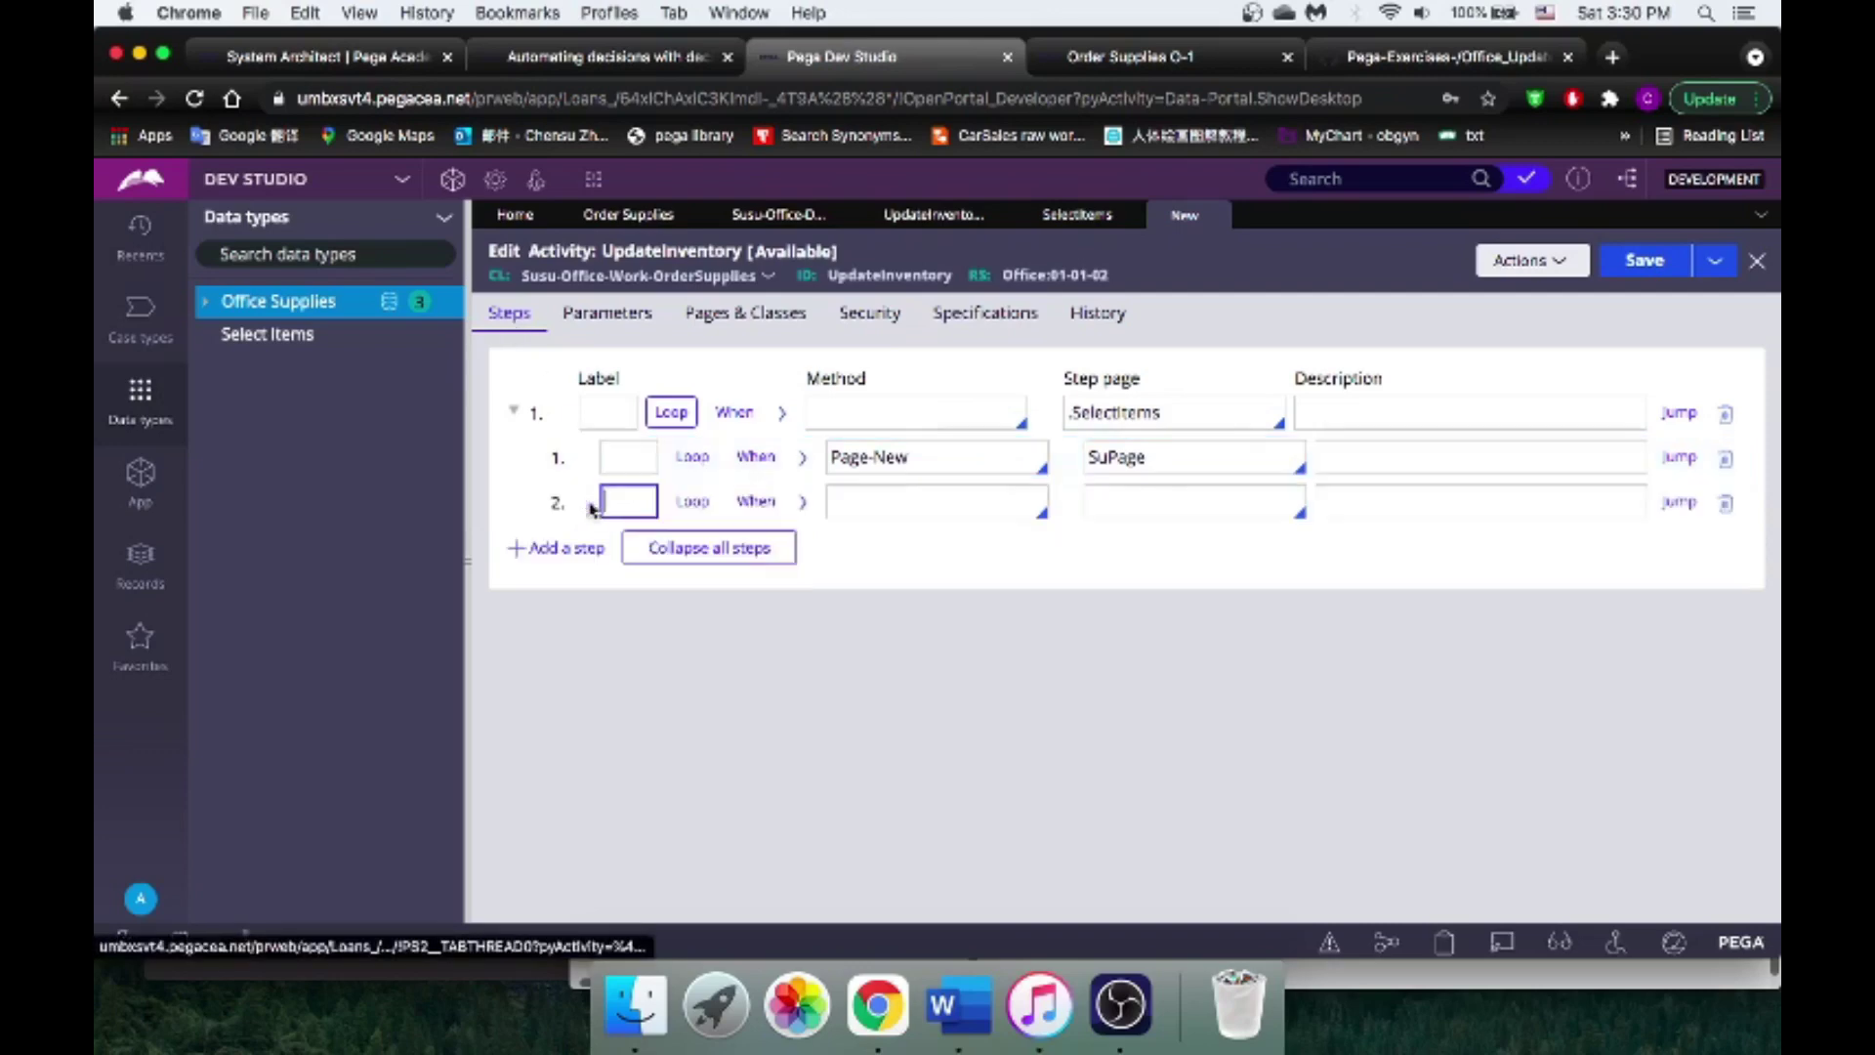
click(864, 507)
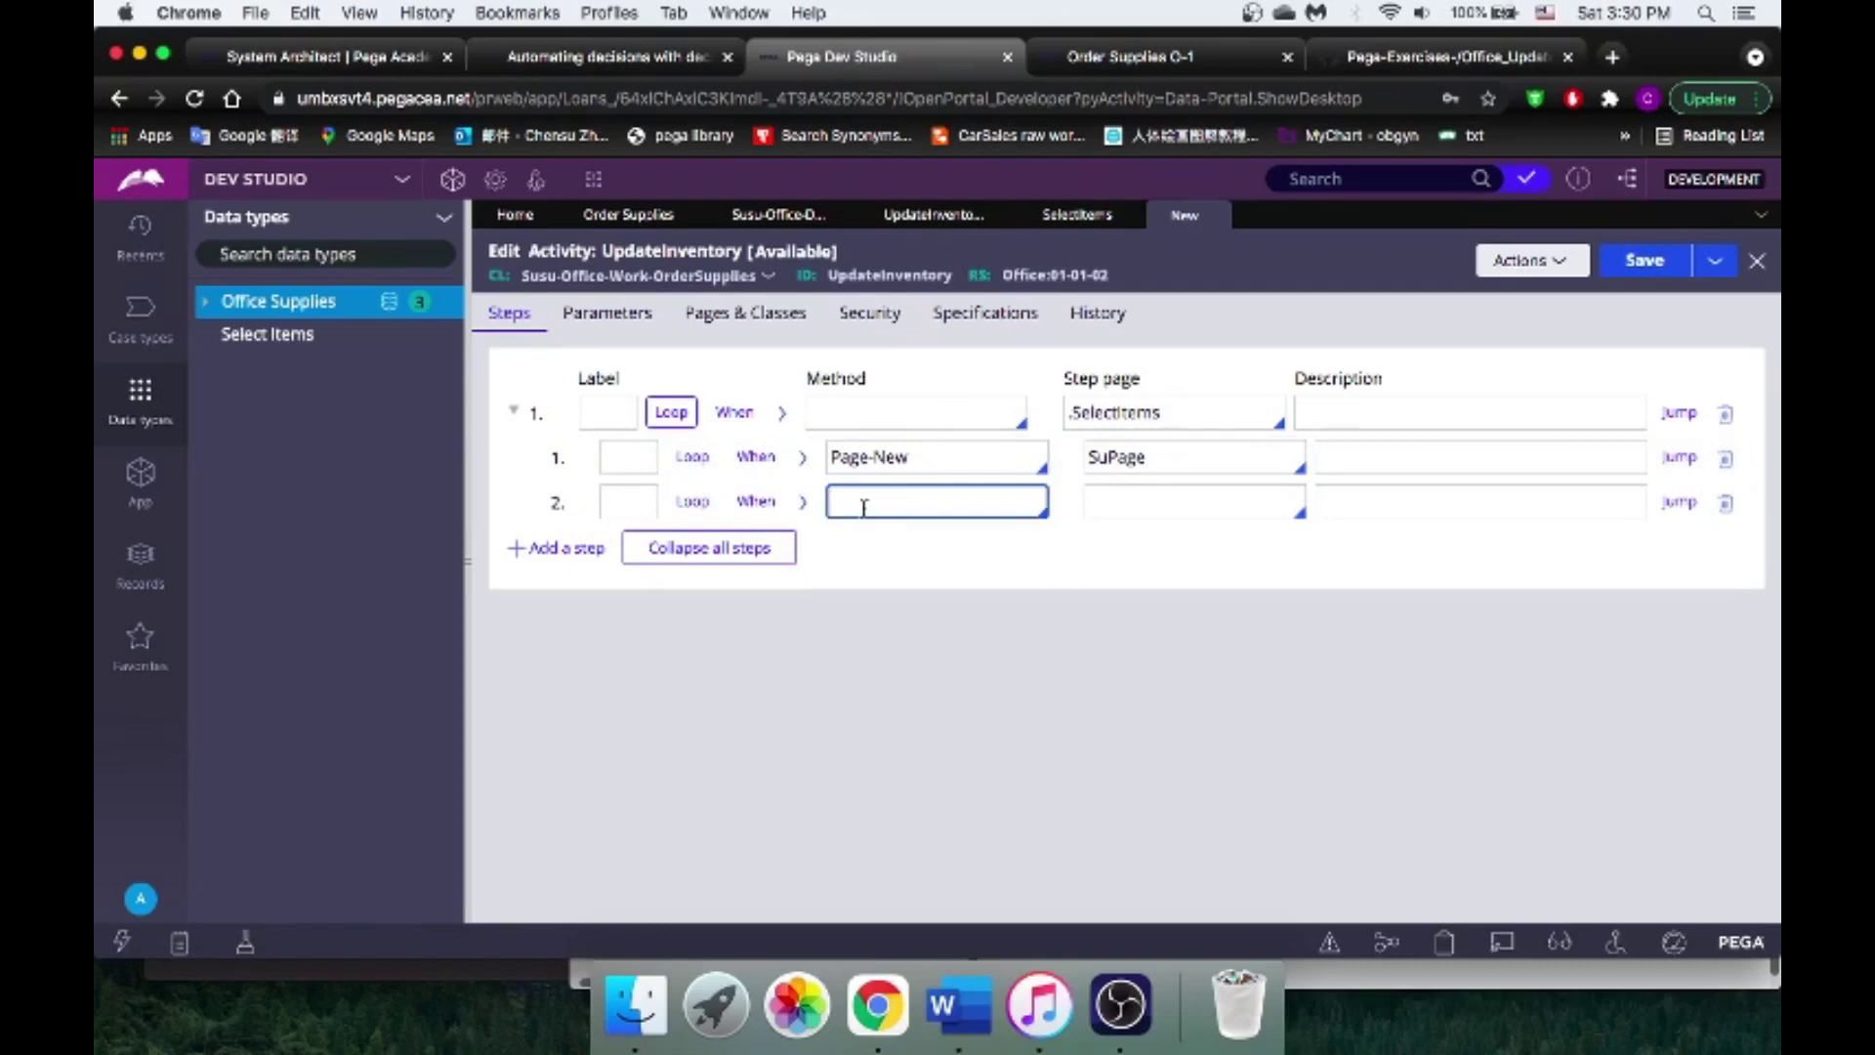
text(Property-set)
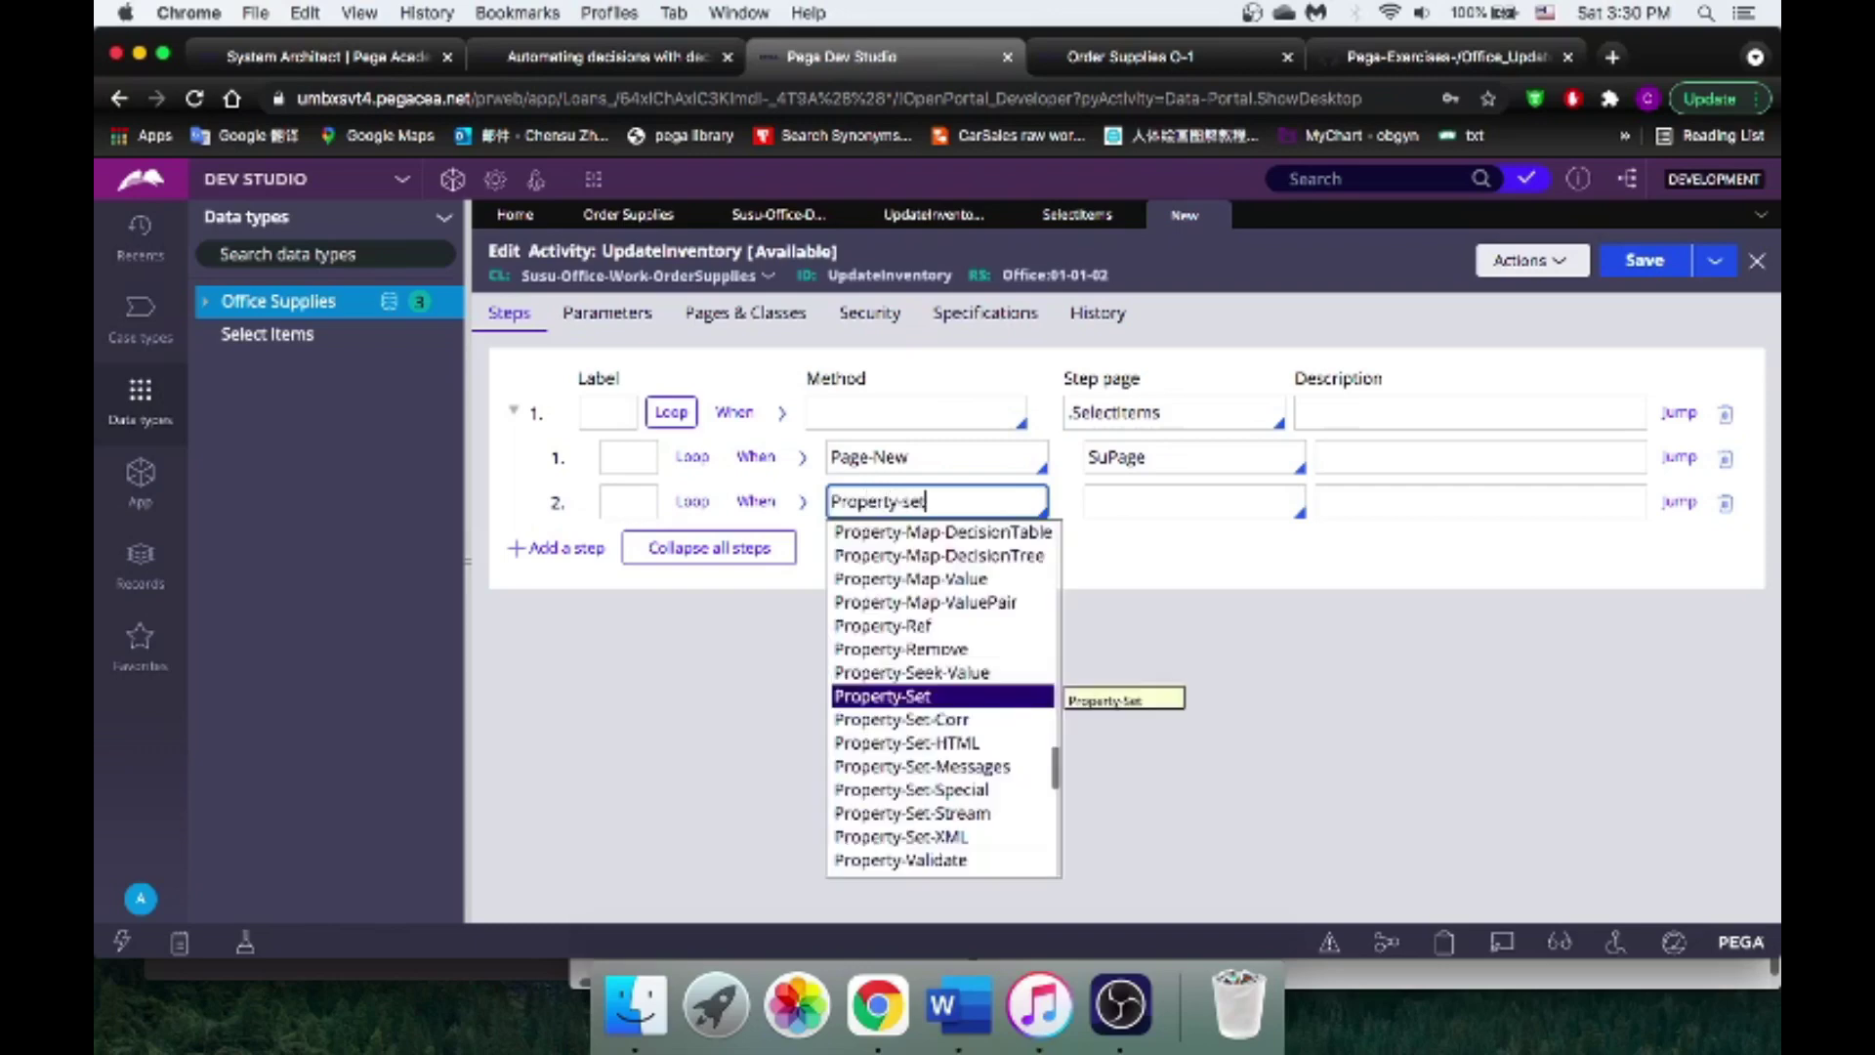
click(918, 696)
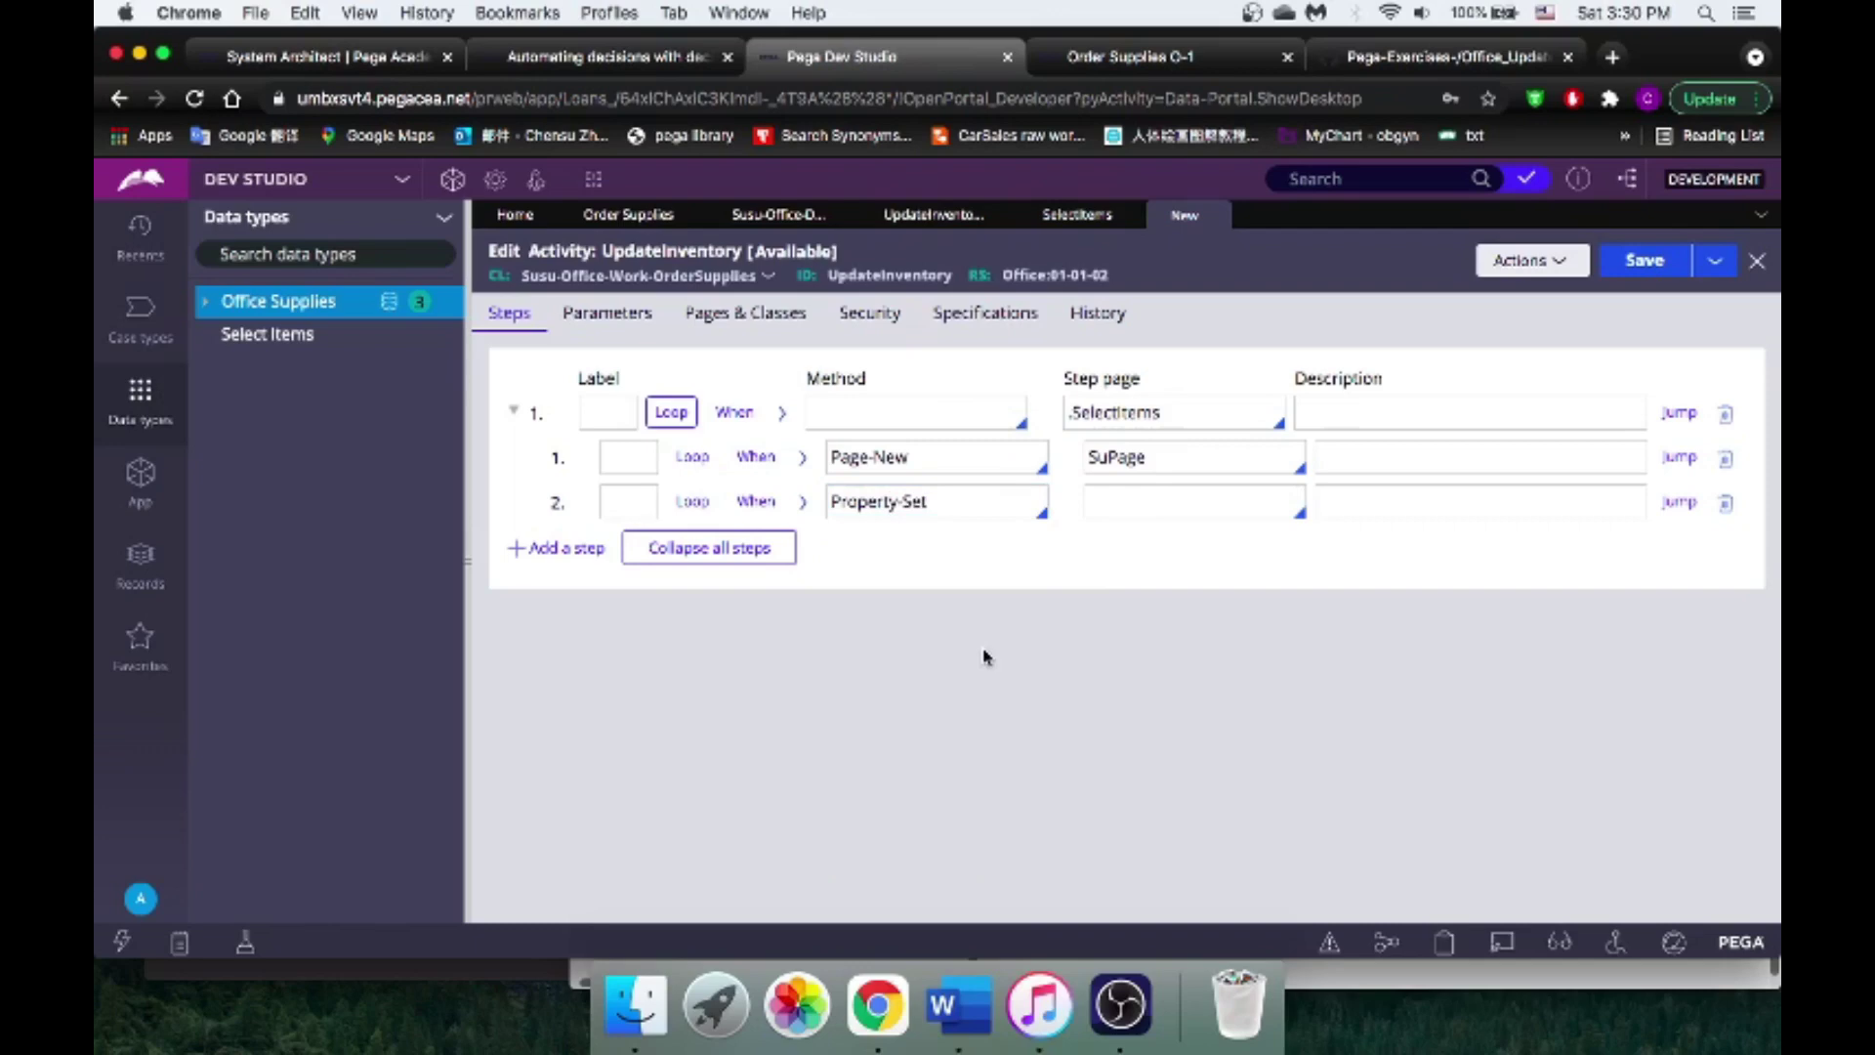
Step: Expand the Property-Set step's parameters and set its property name to SuPage.Inventory
click(803, 505)
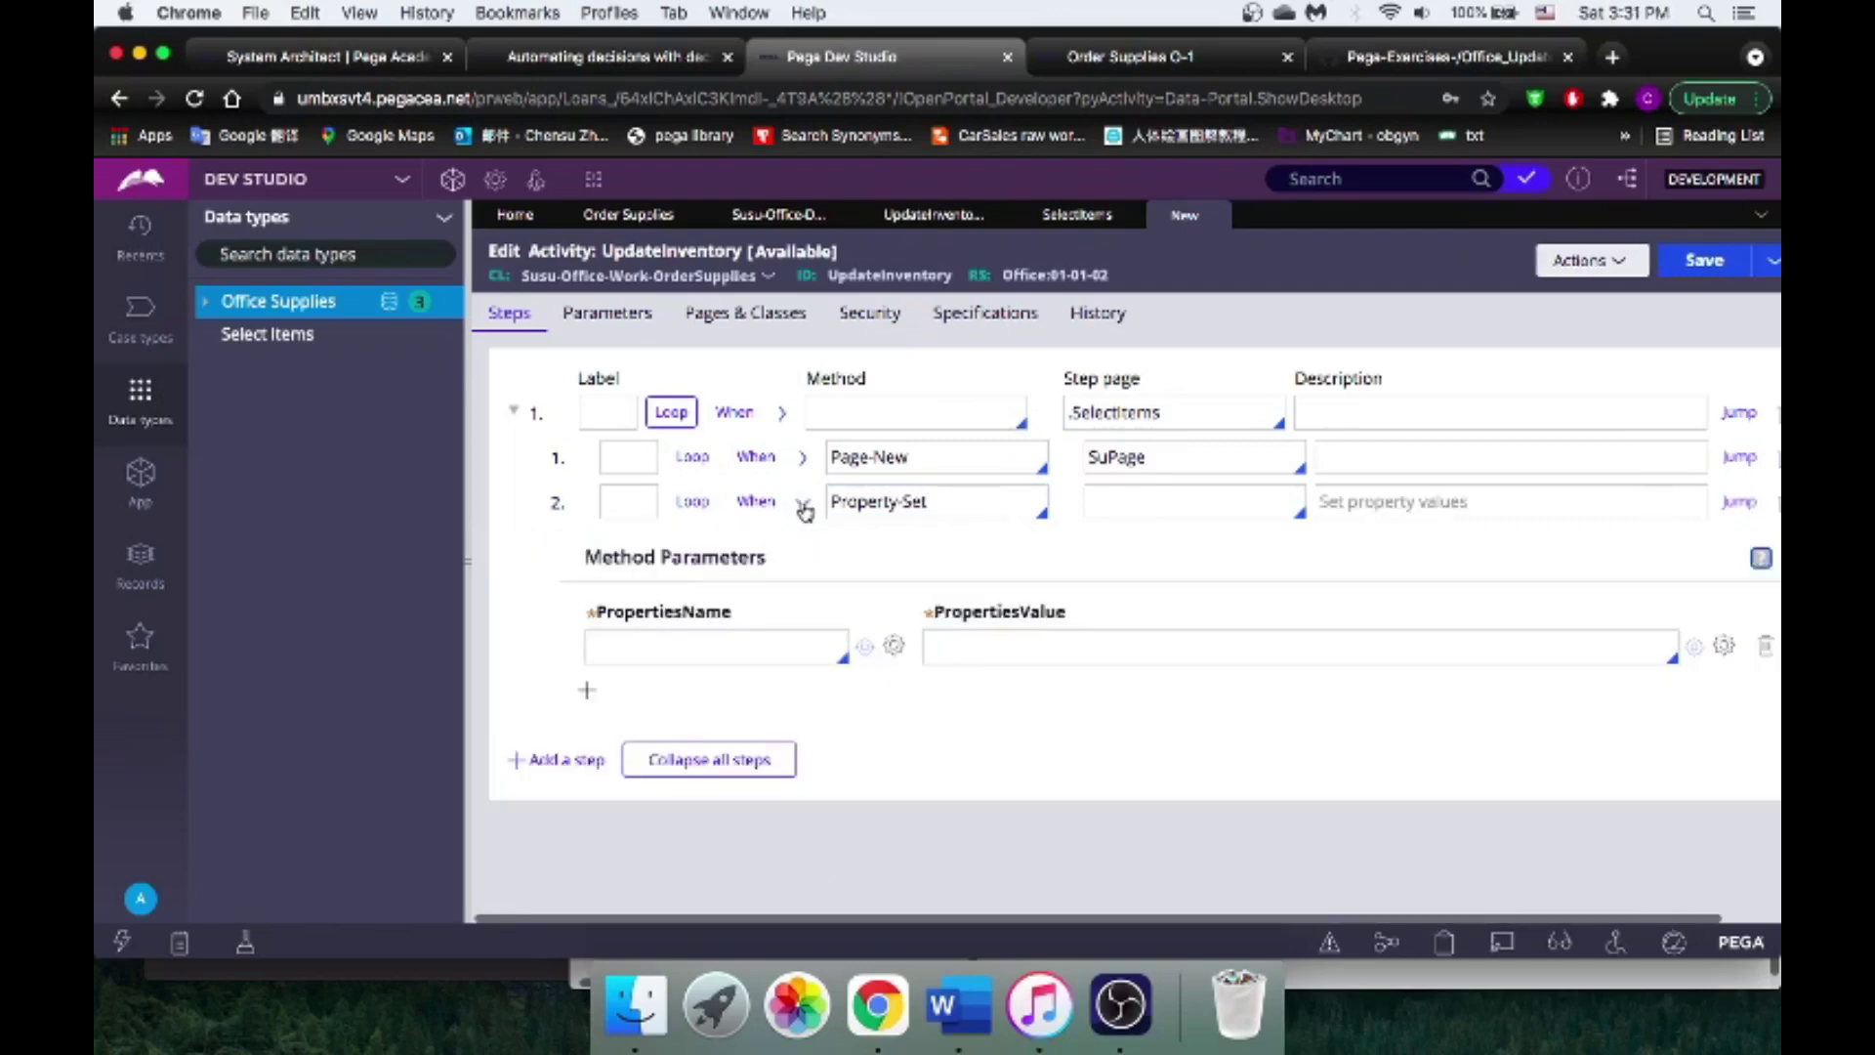
click(706, 662)
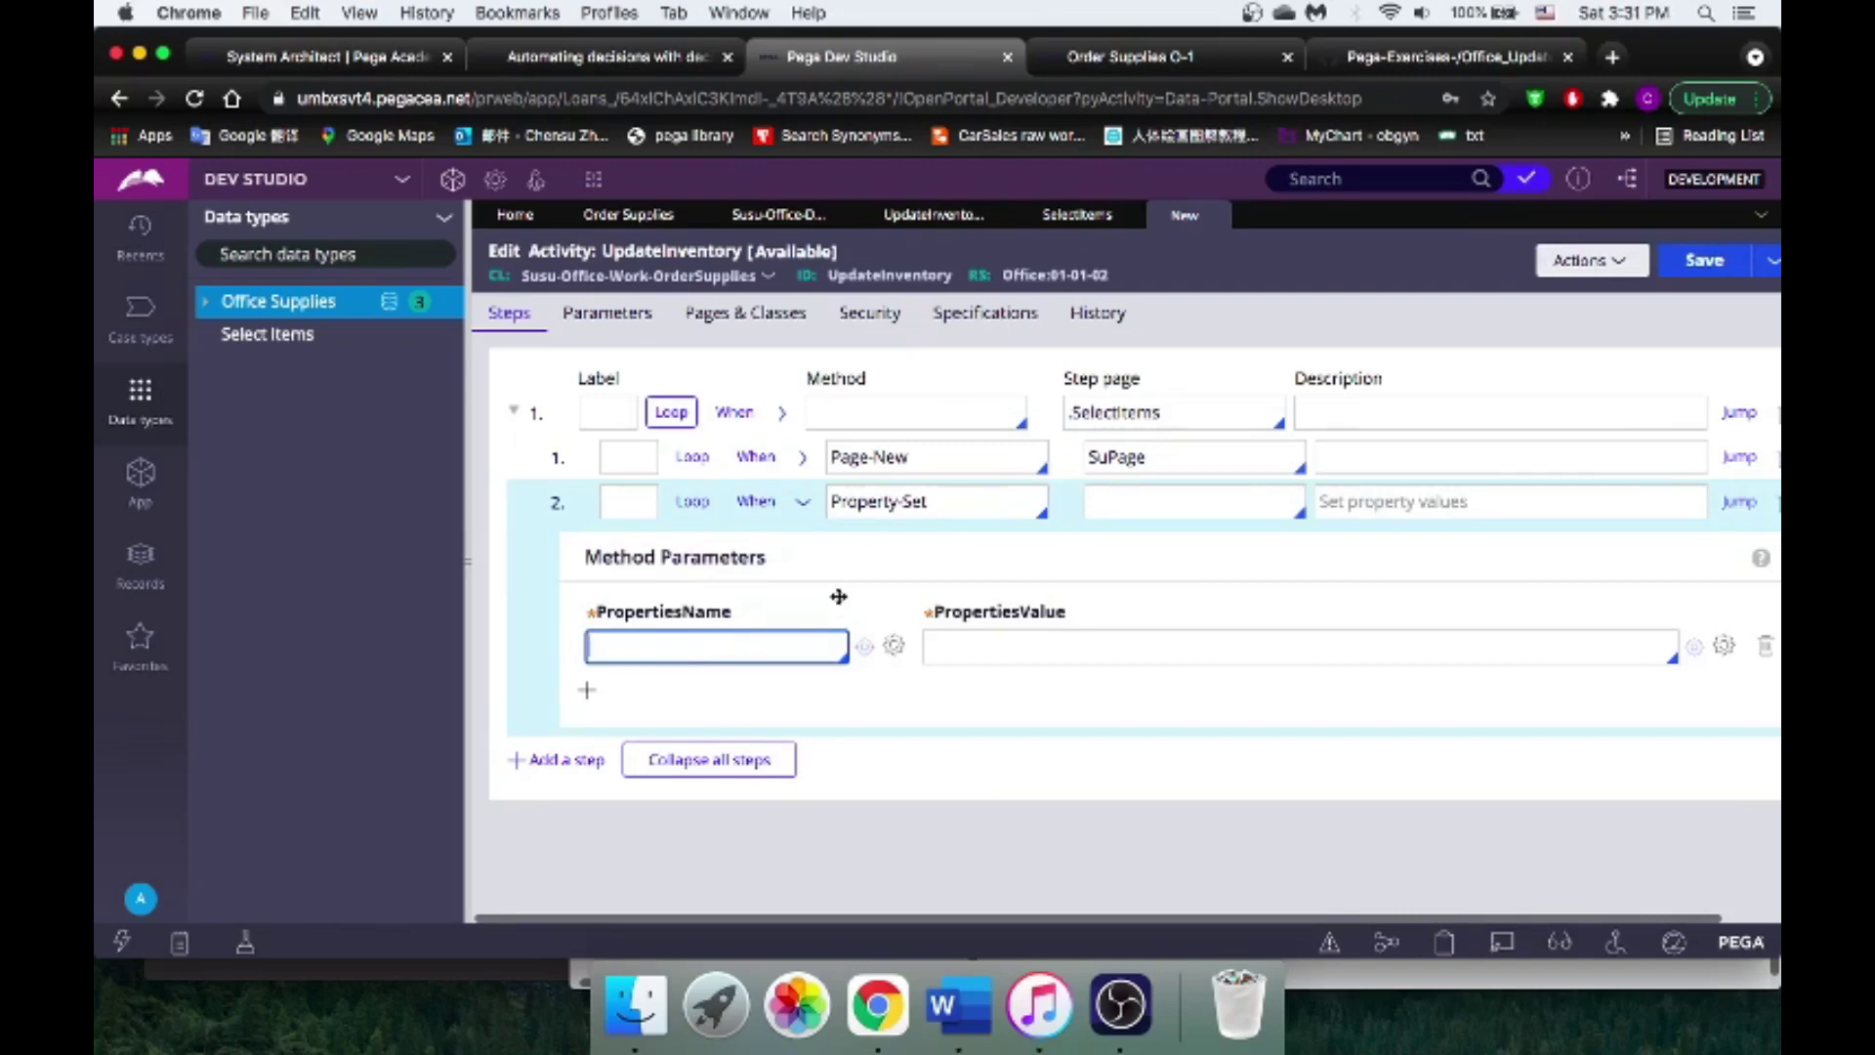
text(.)
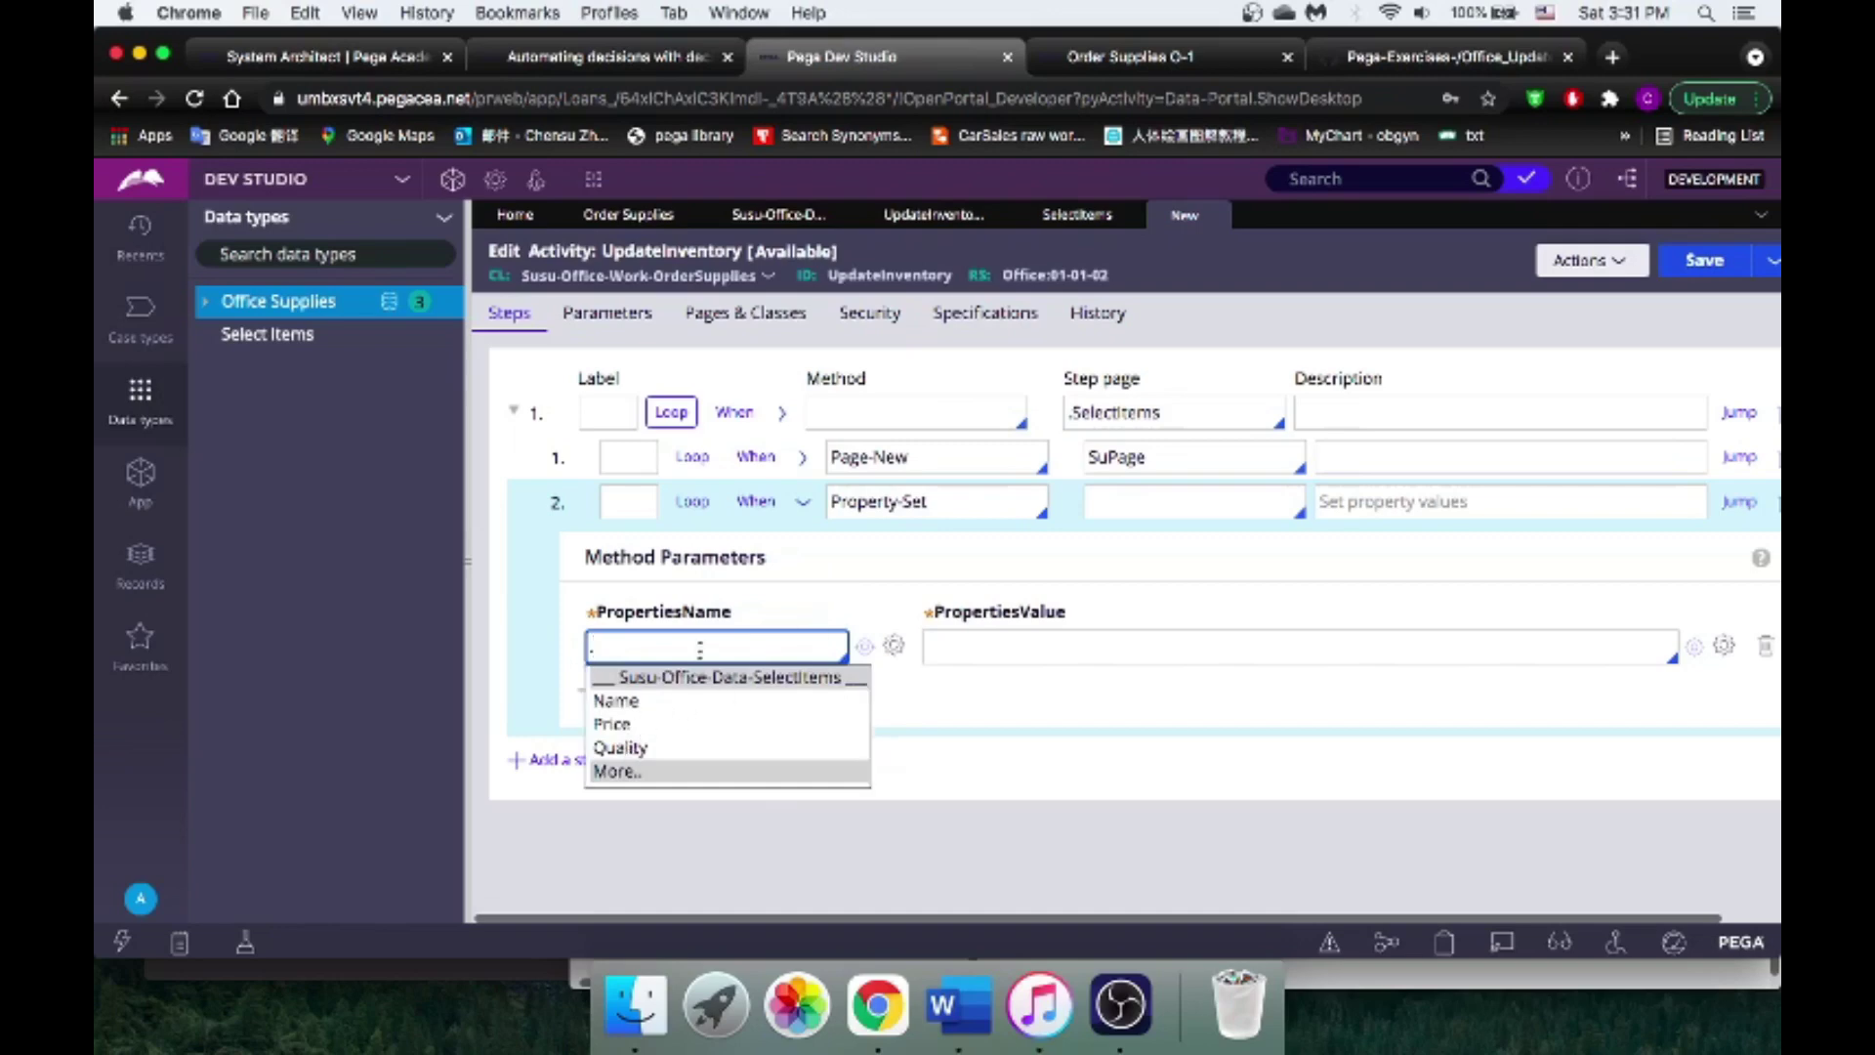
click(656, 647)
click(657, 648)
key(BackSpace)
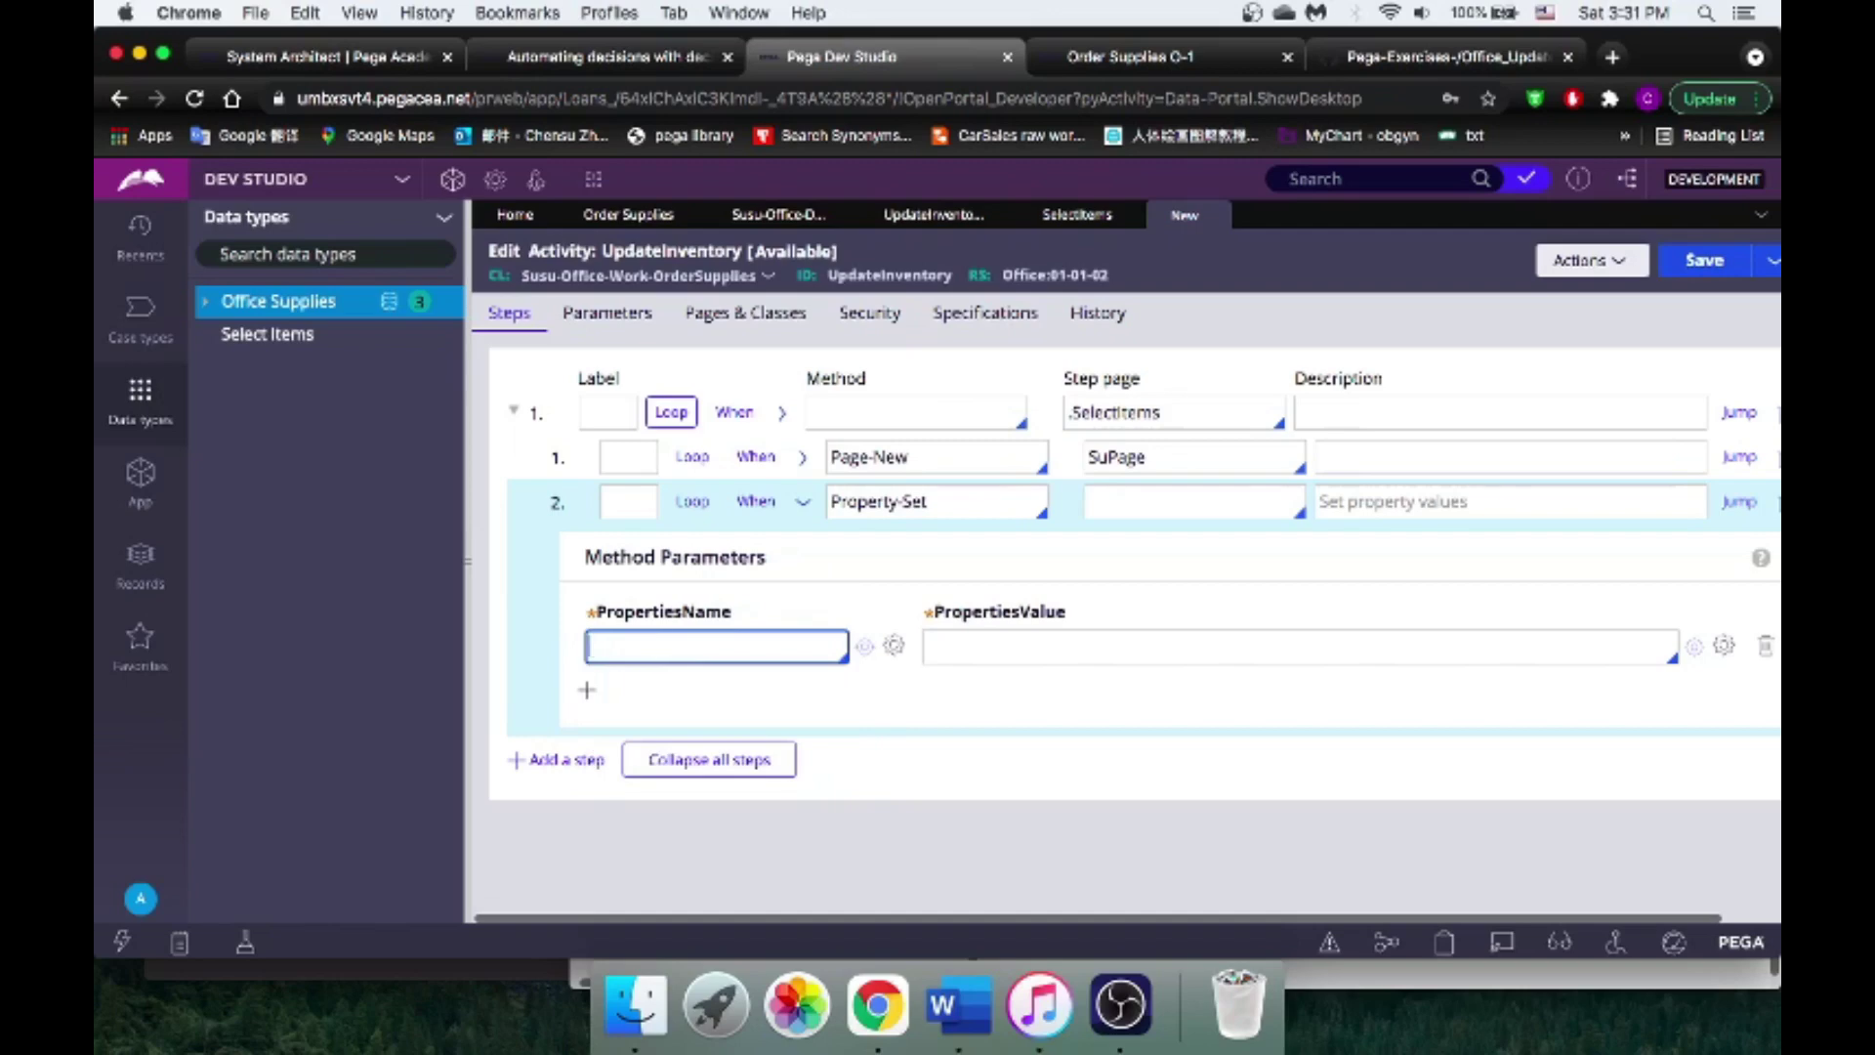
text(SuPage.)
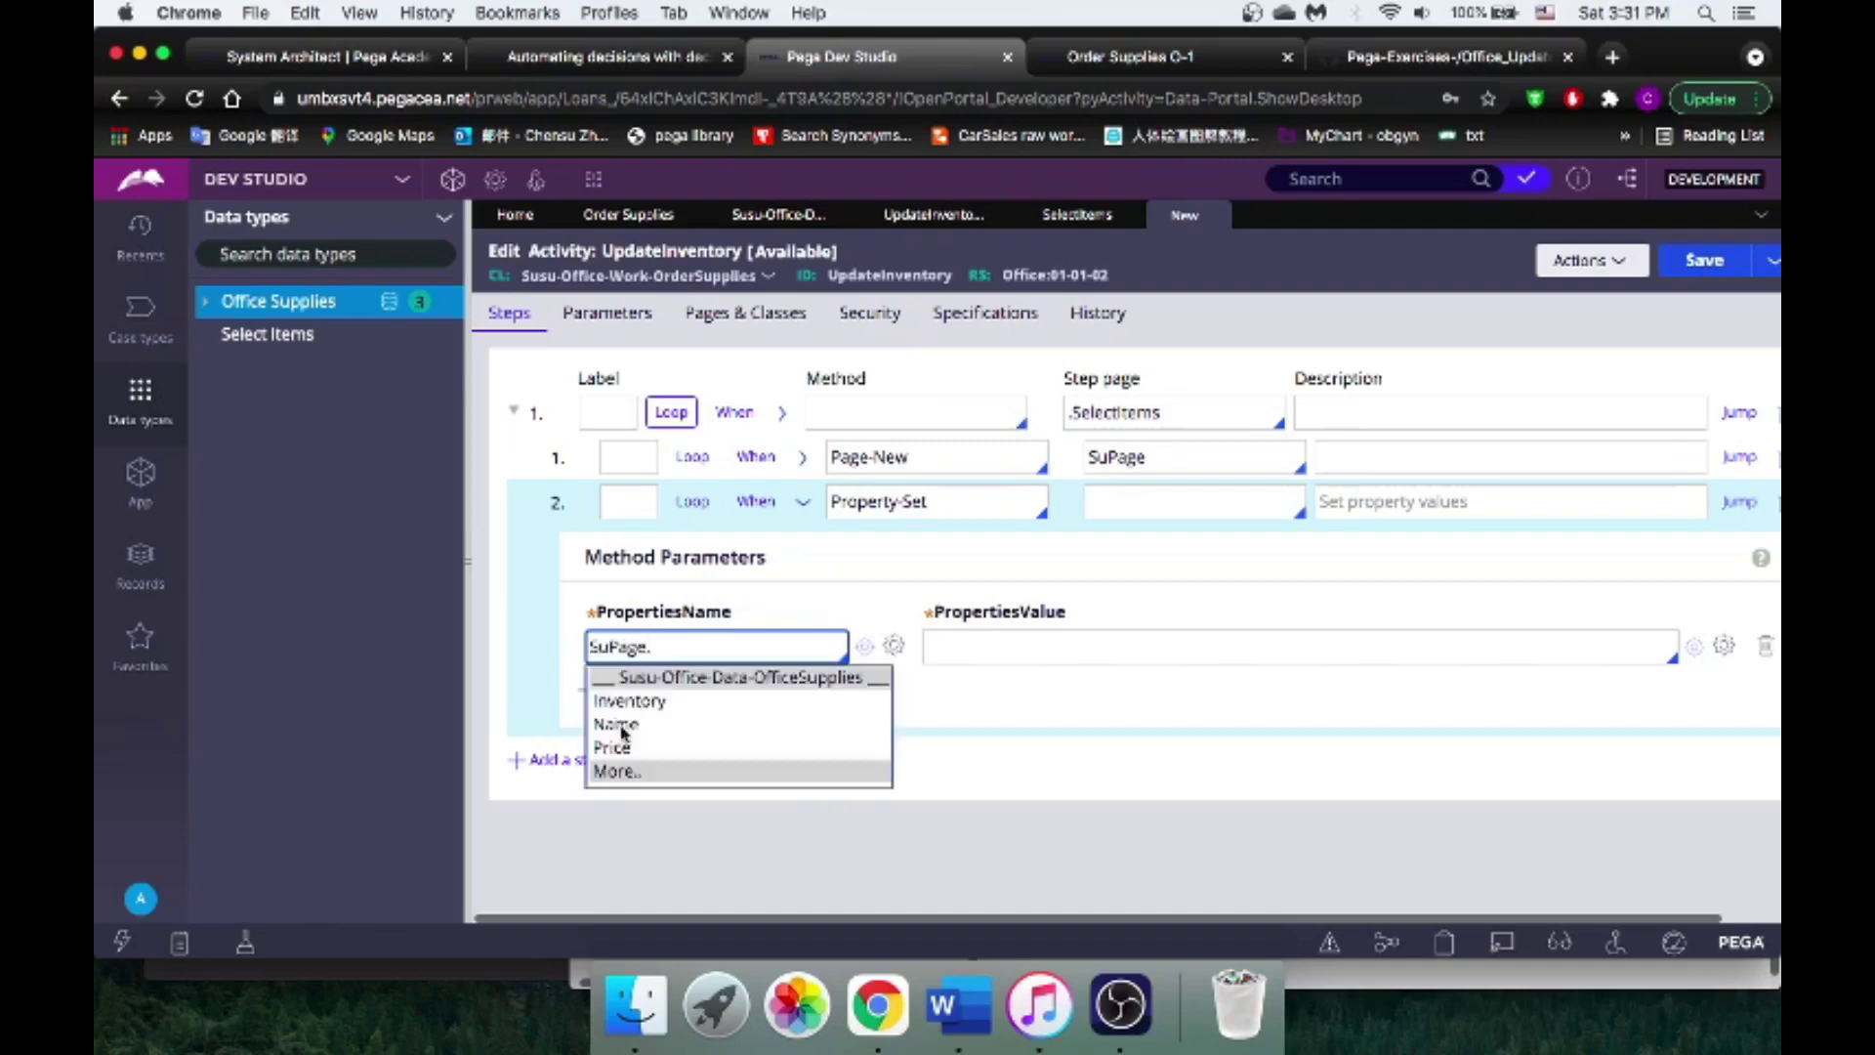
click(650, 703)
Step: Set the Property-Set value to SuPage.Inventory - .Quality, reusing the copied property name
key(super+a)
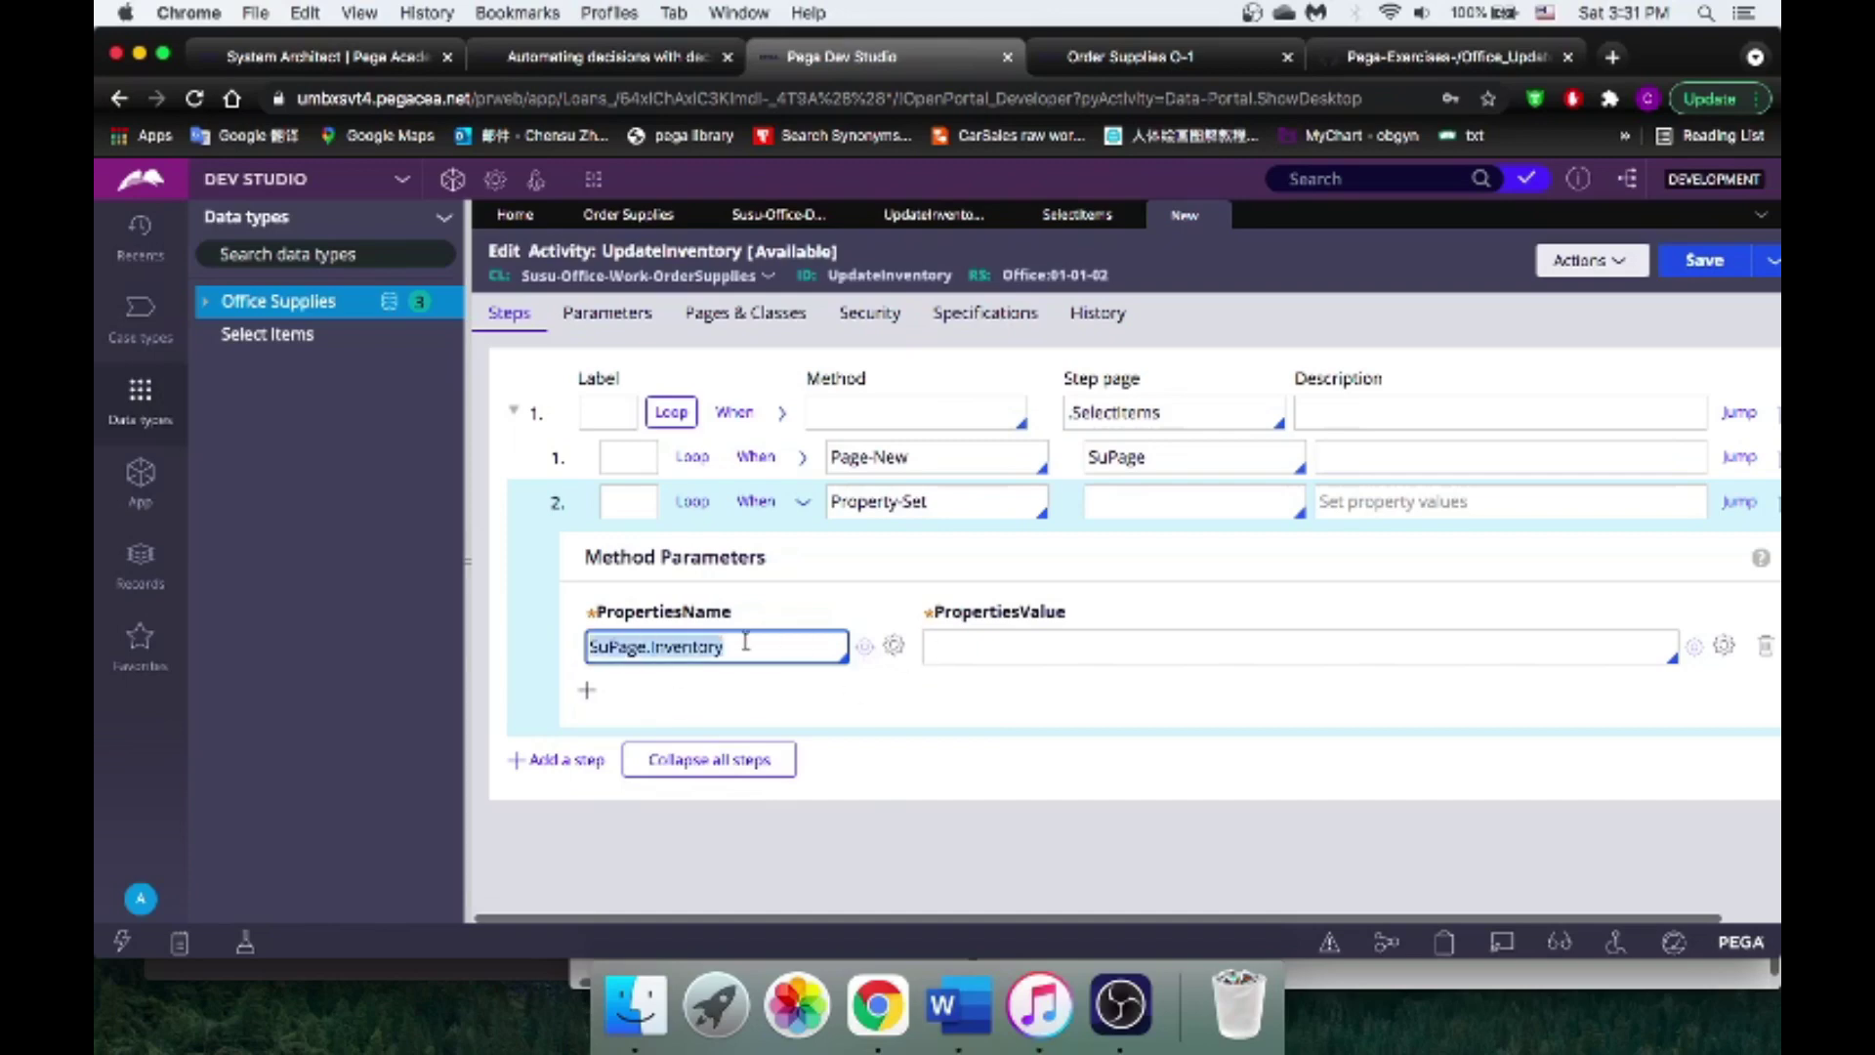
key(super+c)
click(1072, 640)
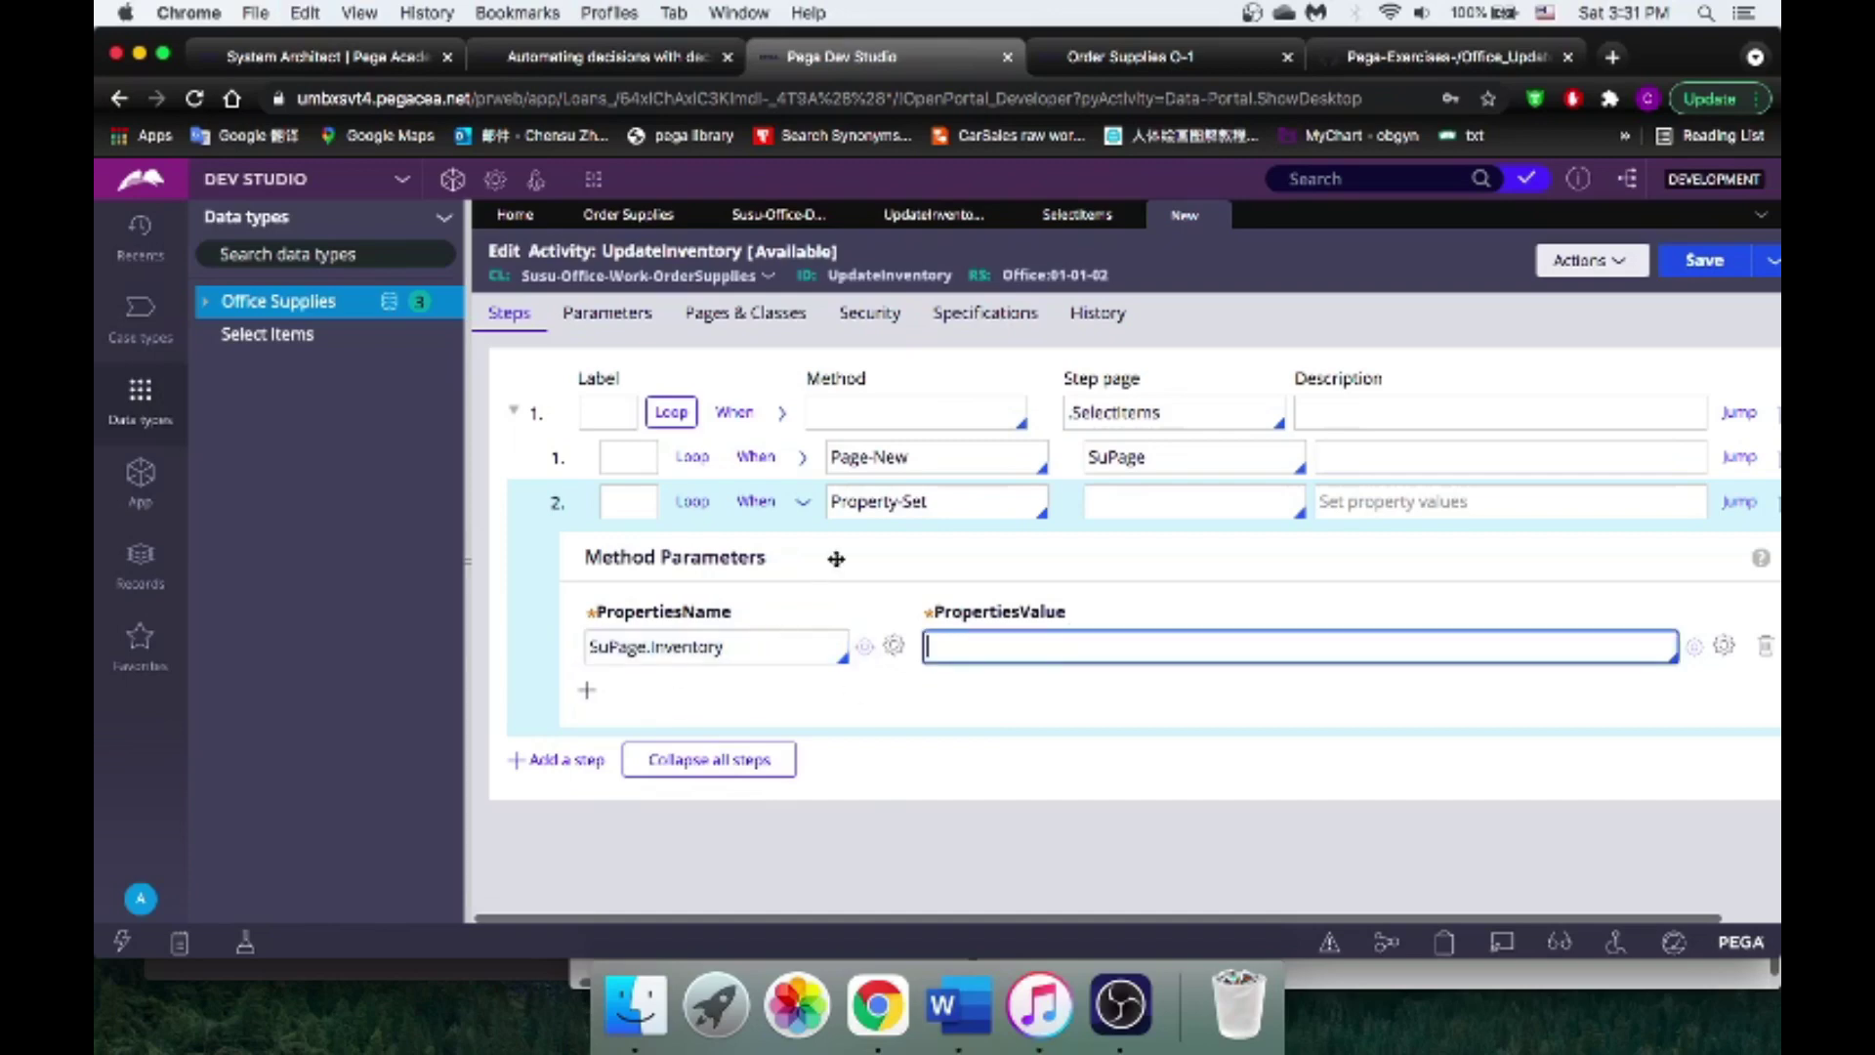
key(super+v)
text(- )
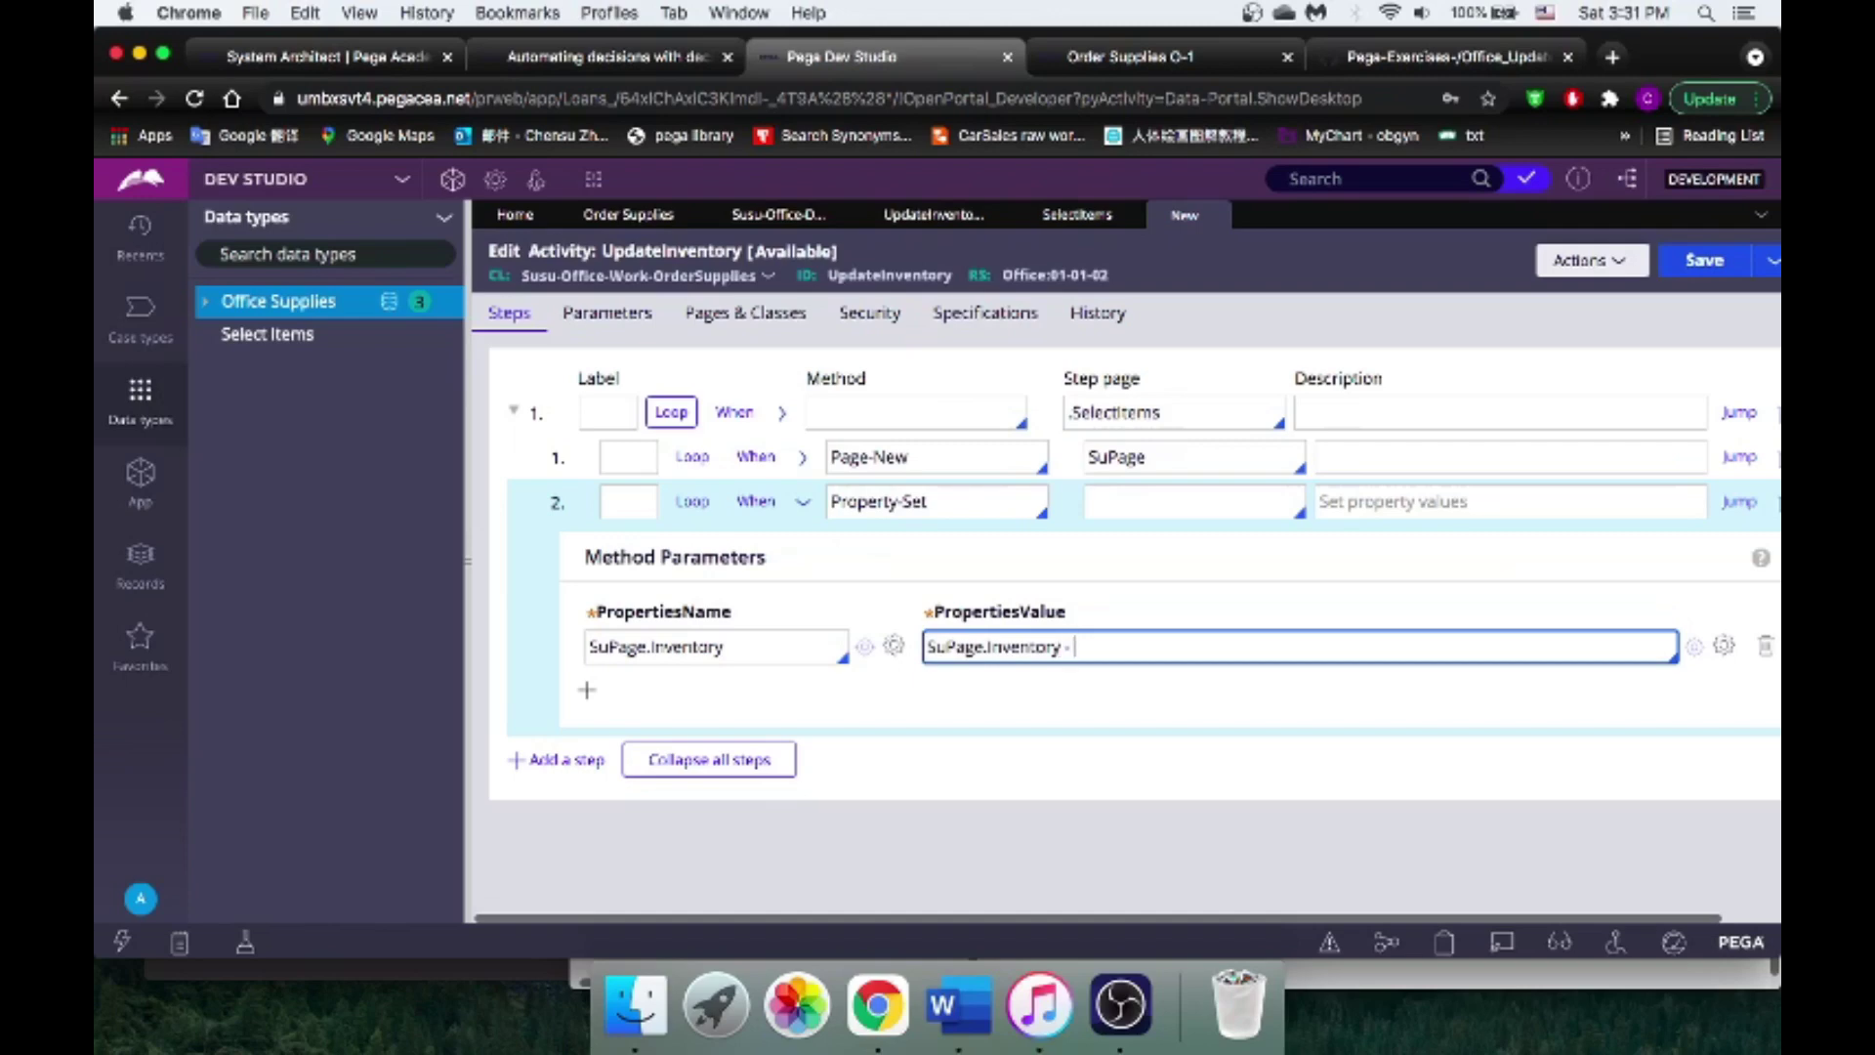
text(.)
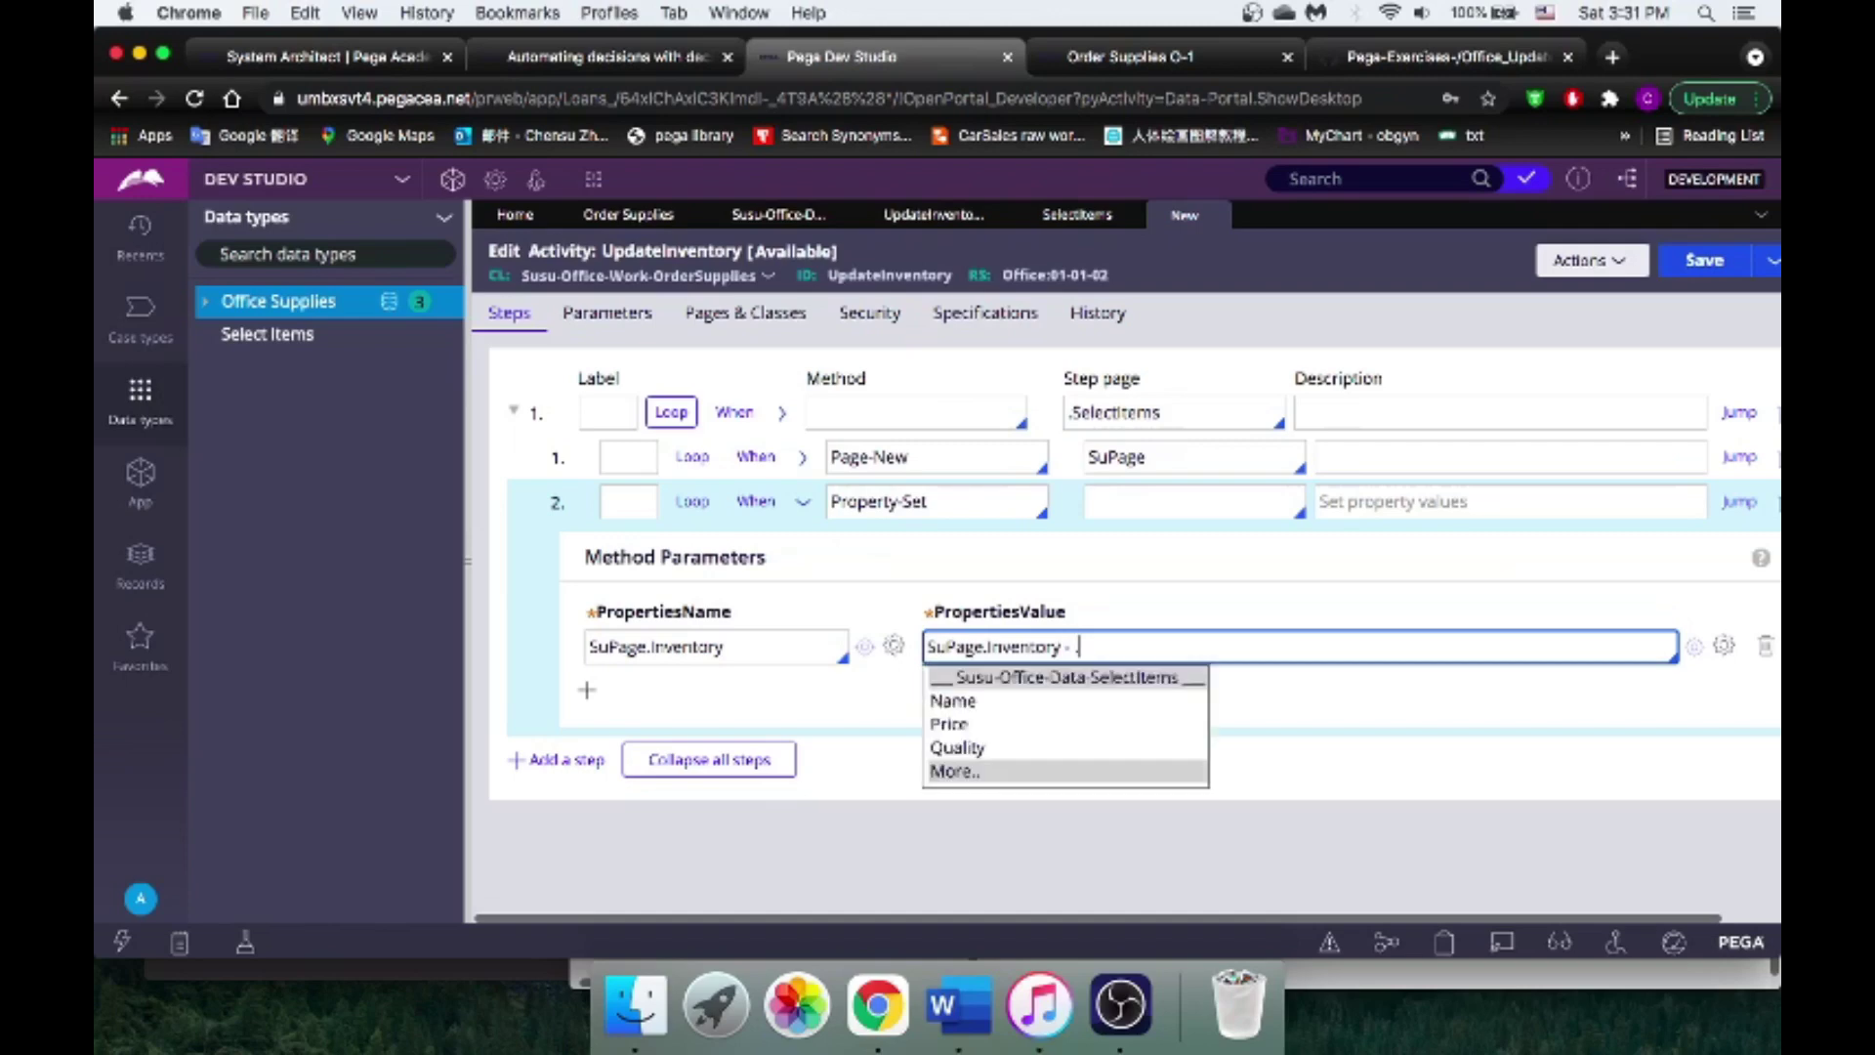
click(980, 750)
click(1053, 754)
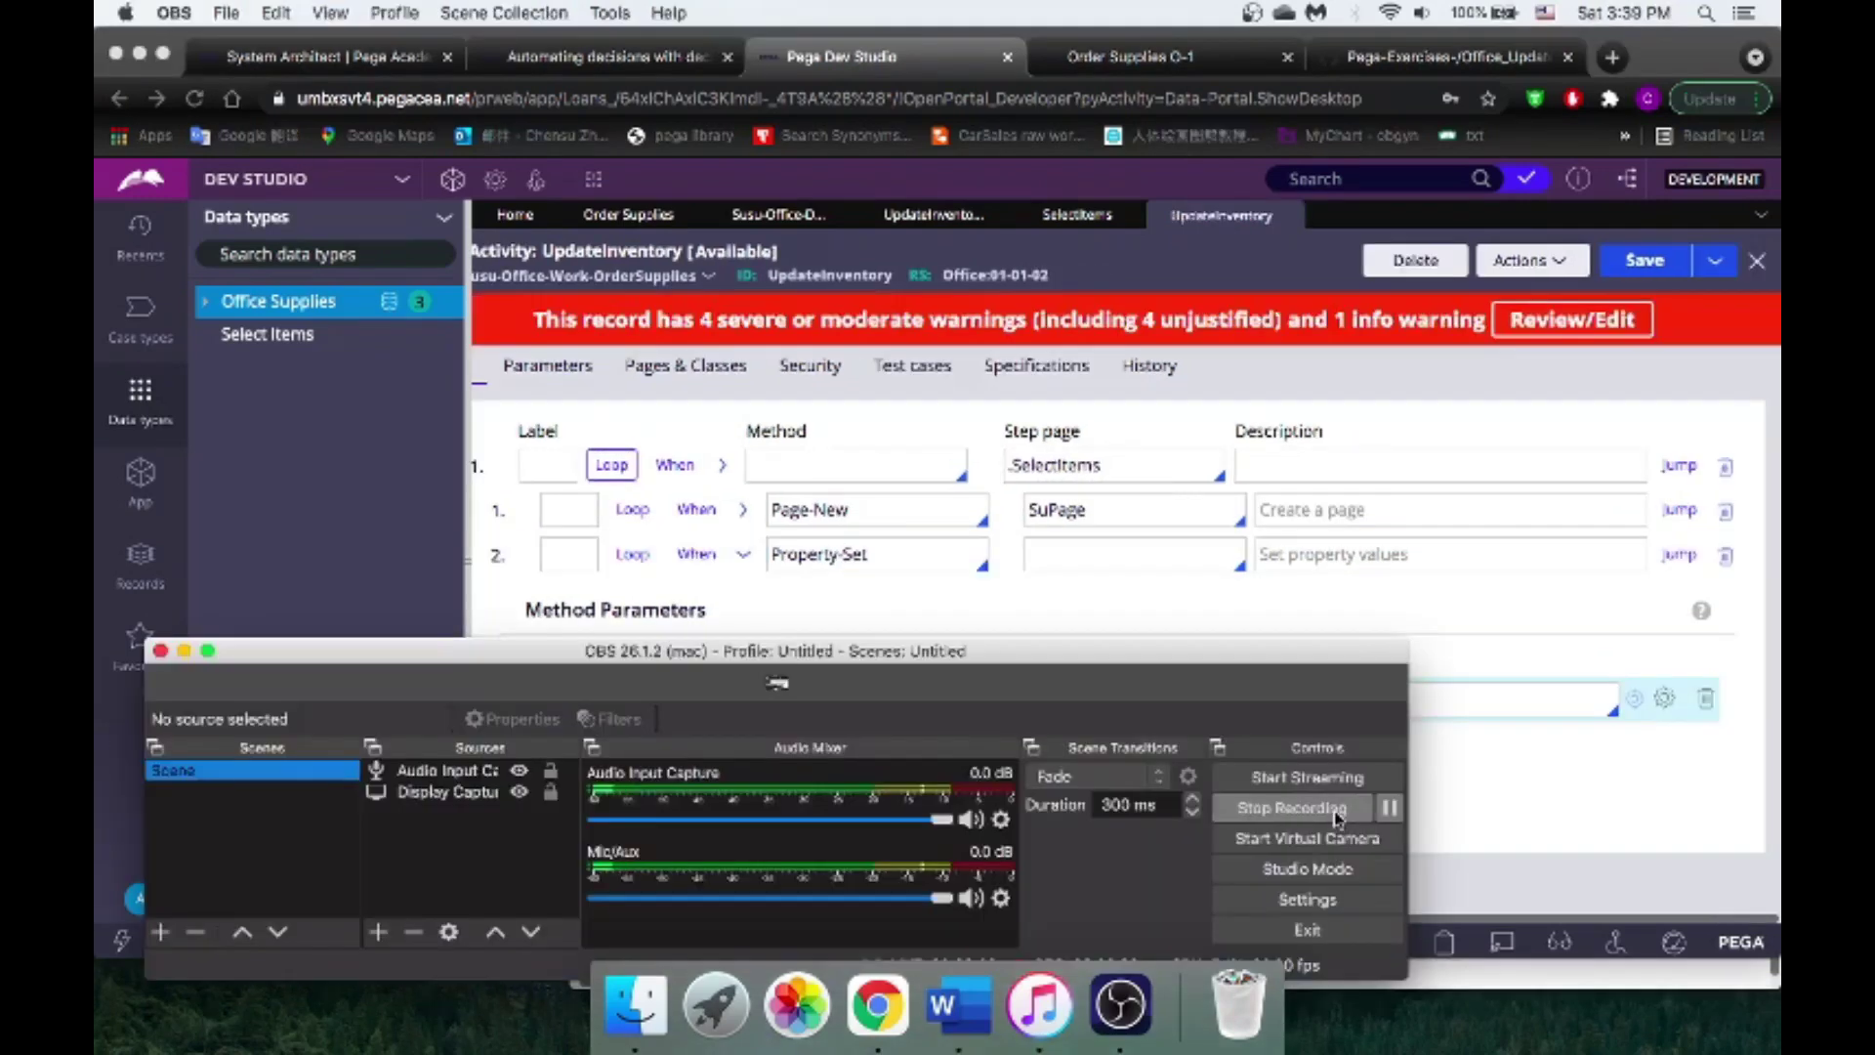
click(1535, 795)
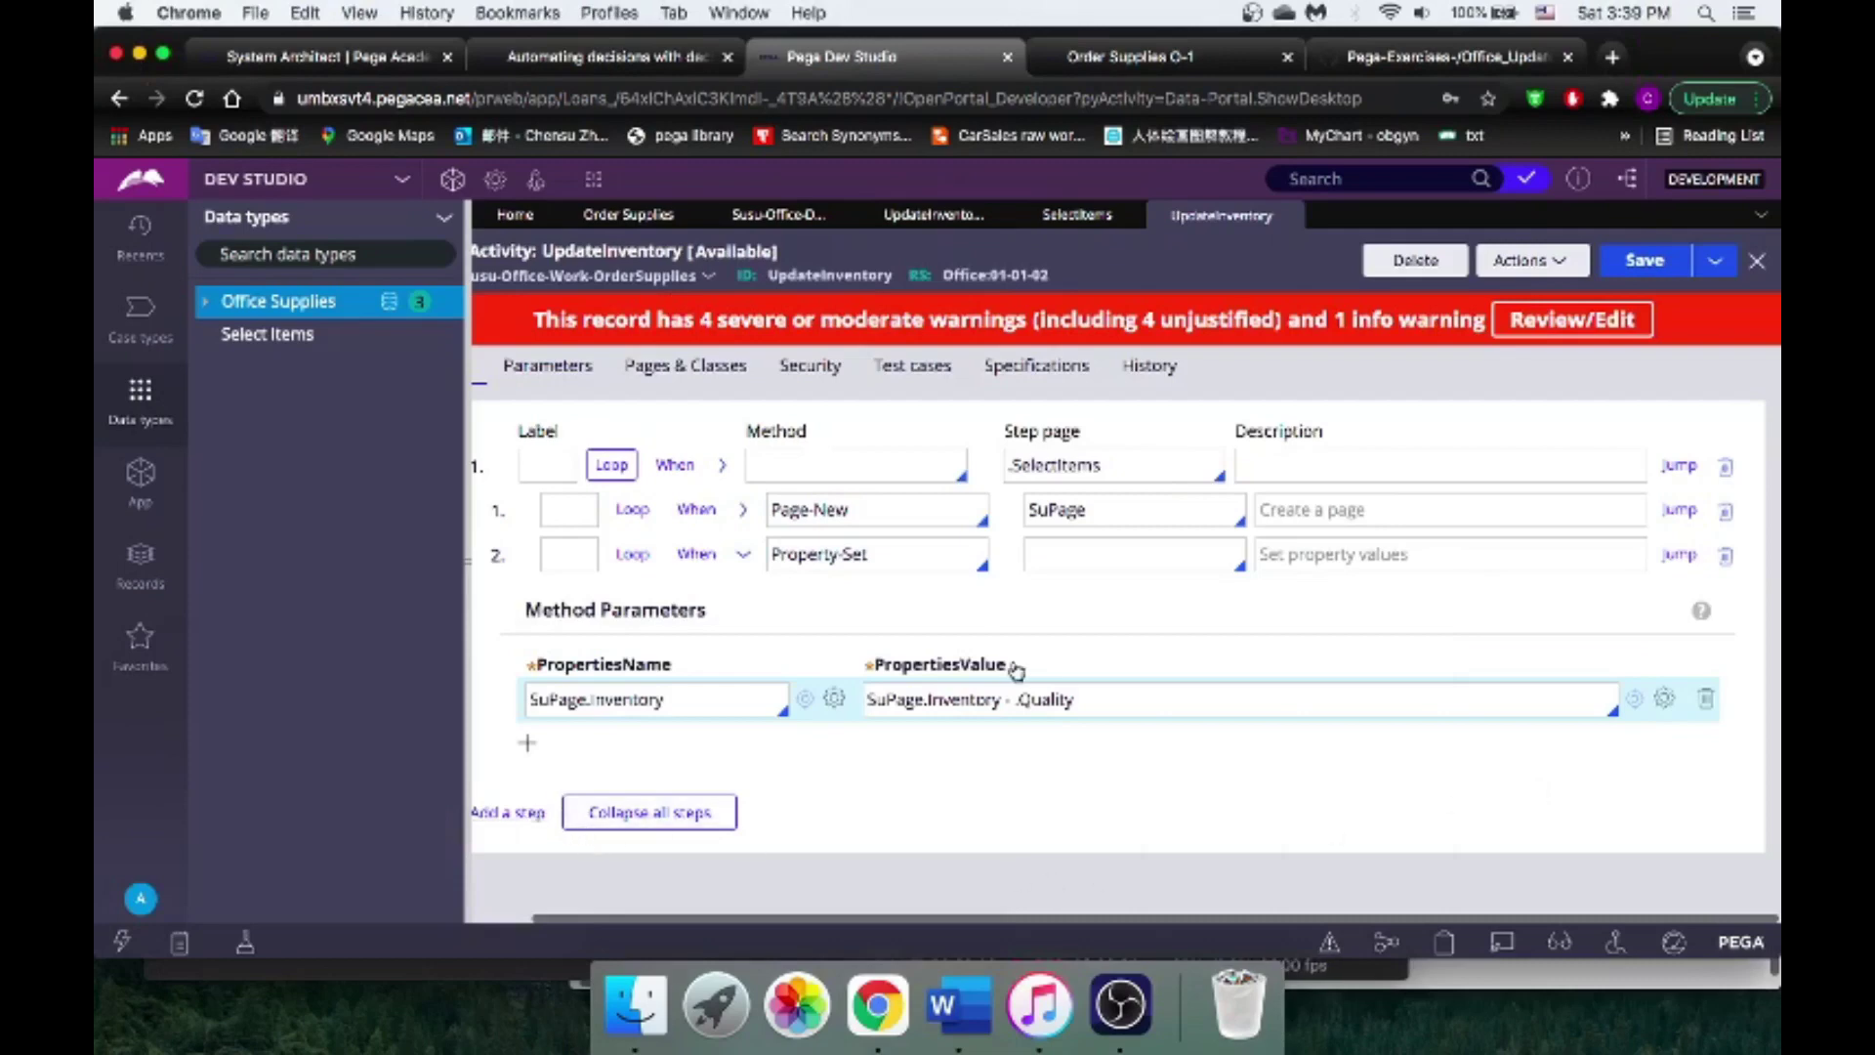
Step: Add a third child step that uses the Obj-Save method with SuPage as its step page, and save the activity
click(513, 811)
click(826, 812)
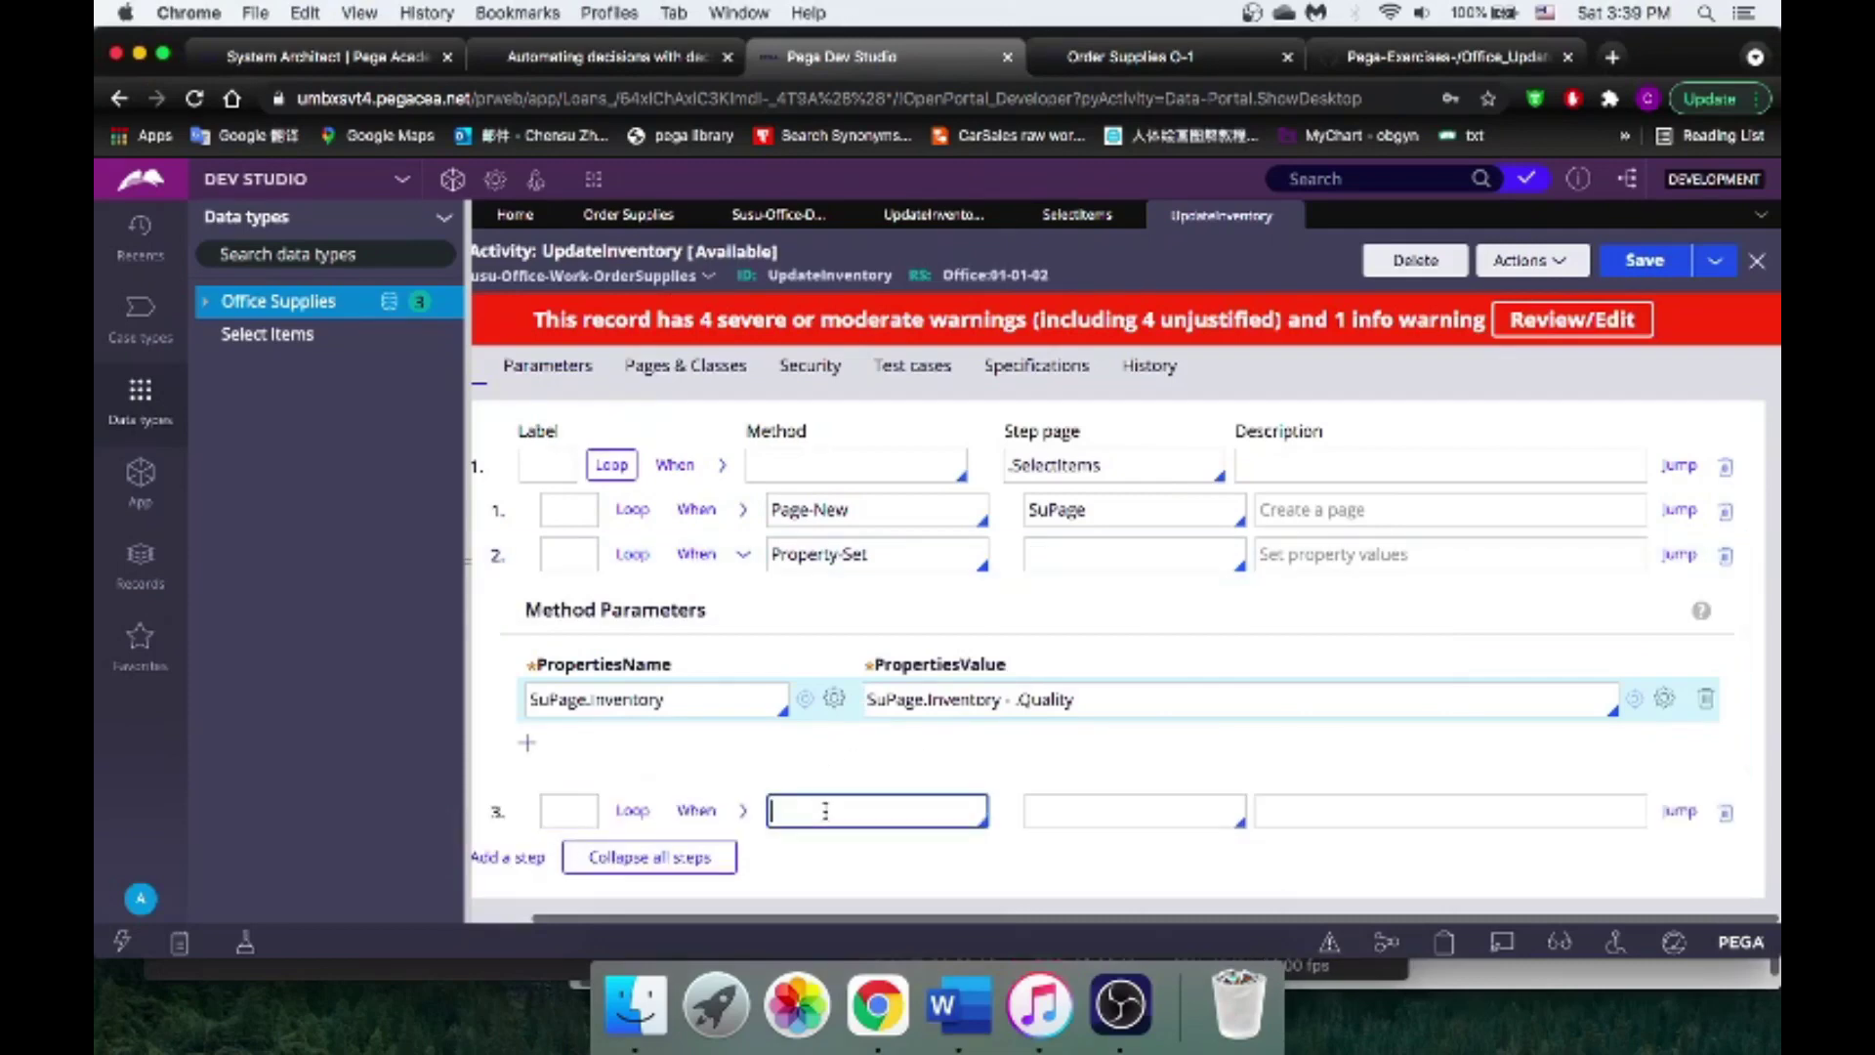
text(OBJ-SAVE)
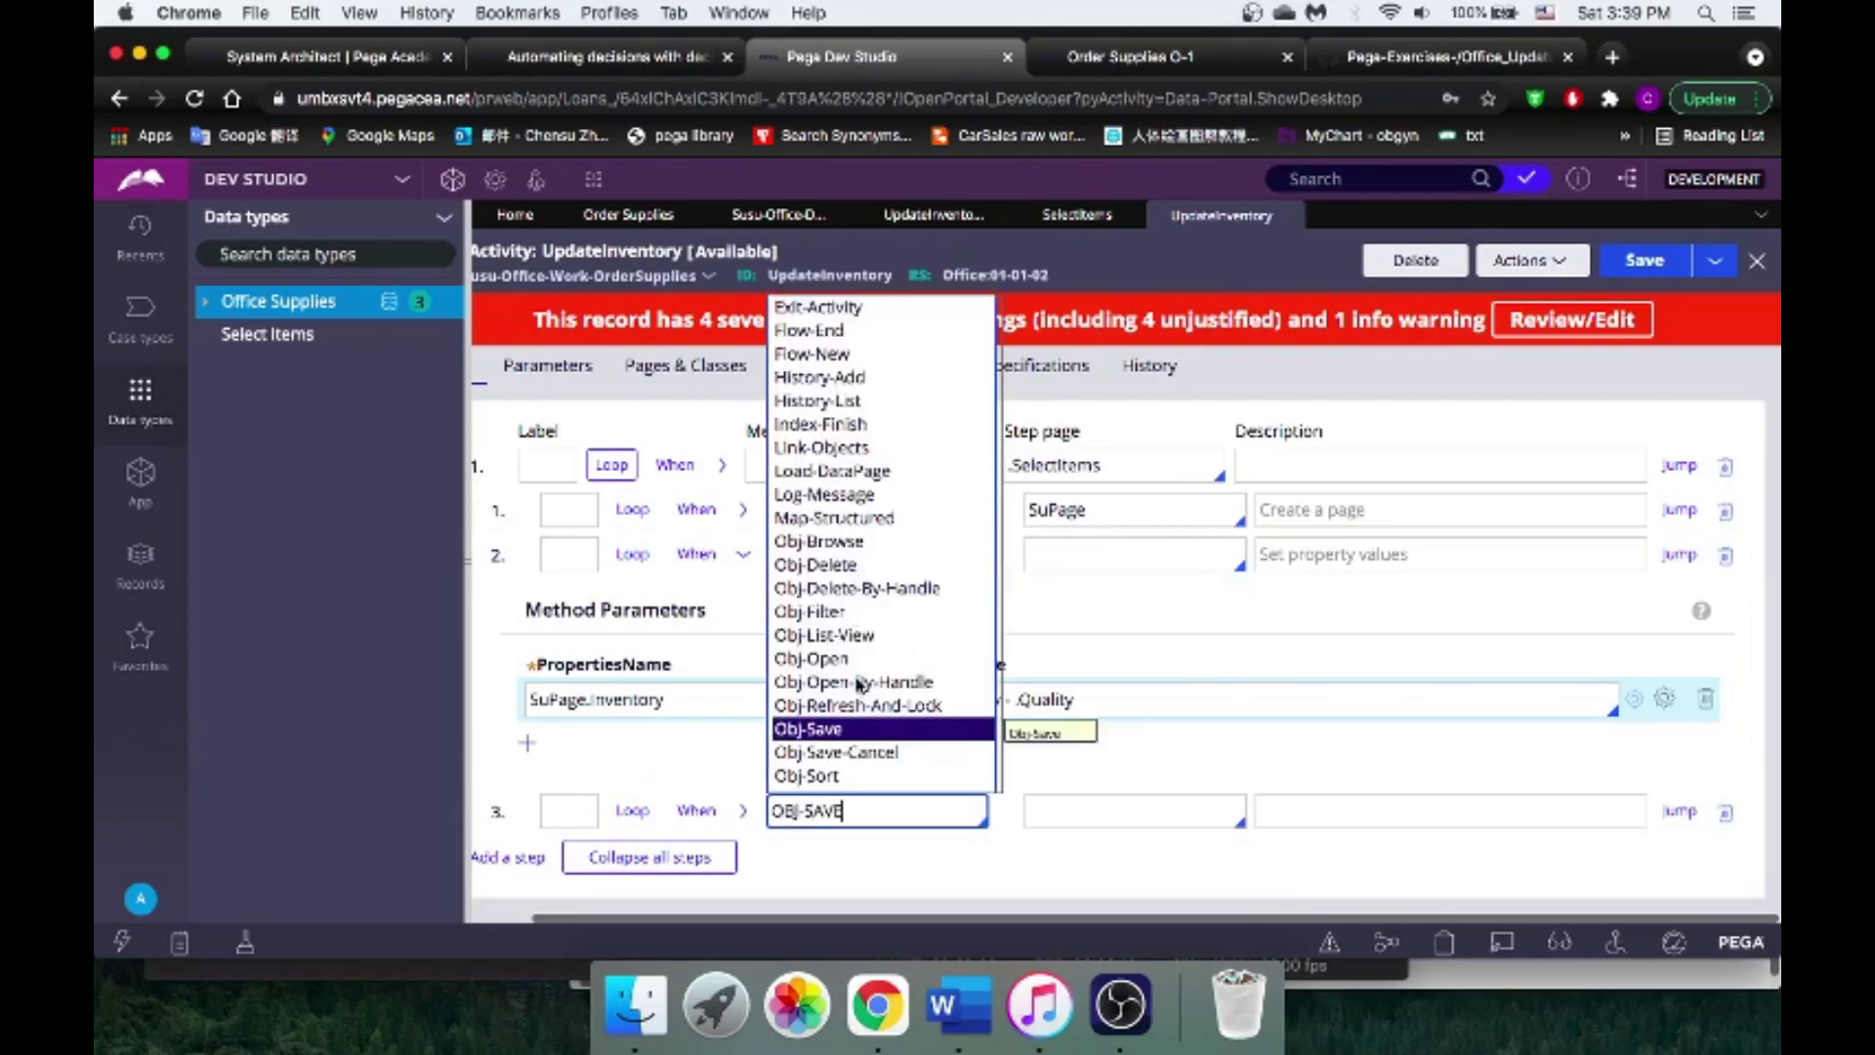
click(864, 727)
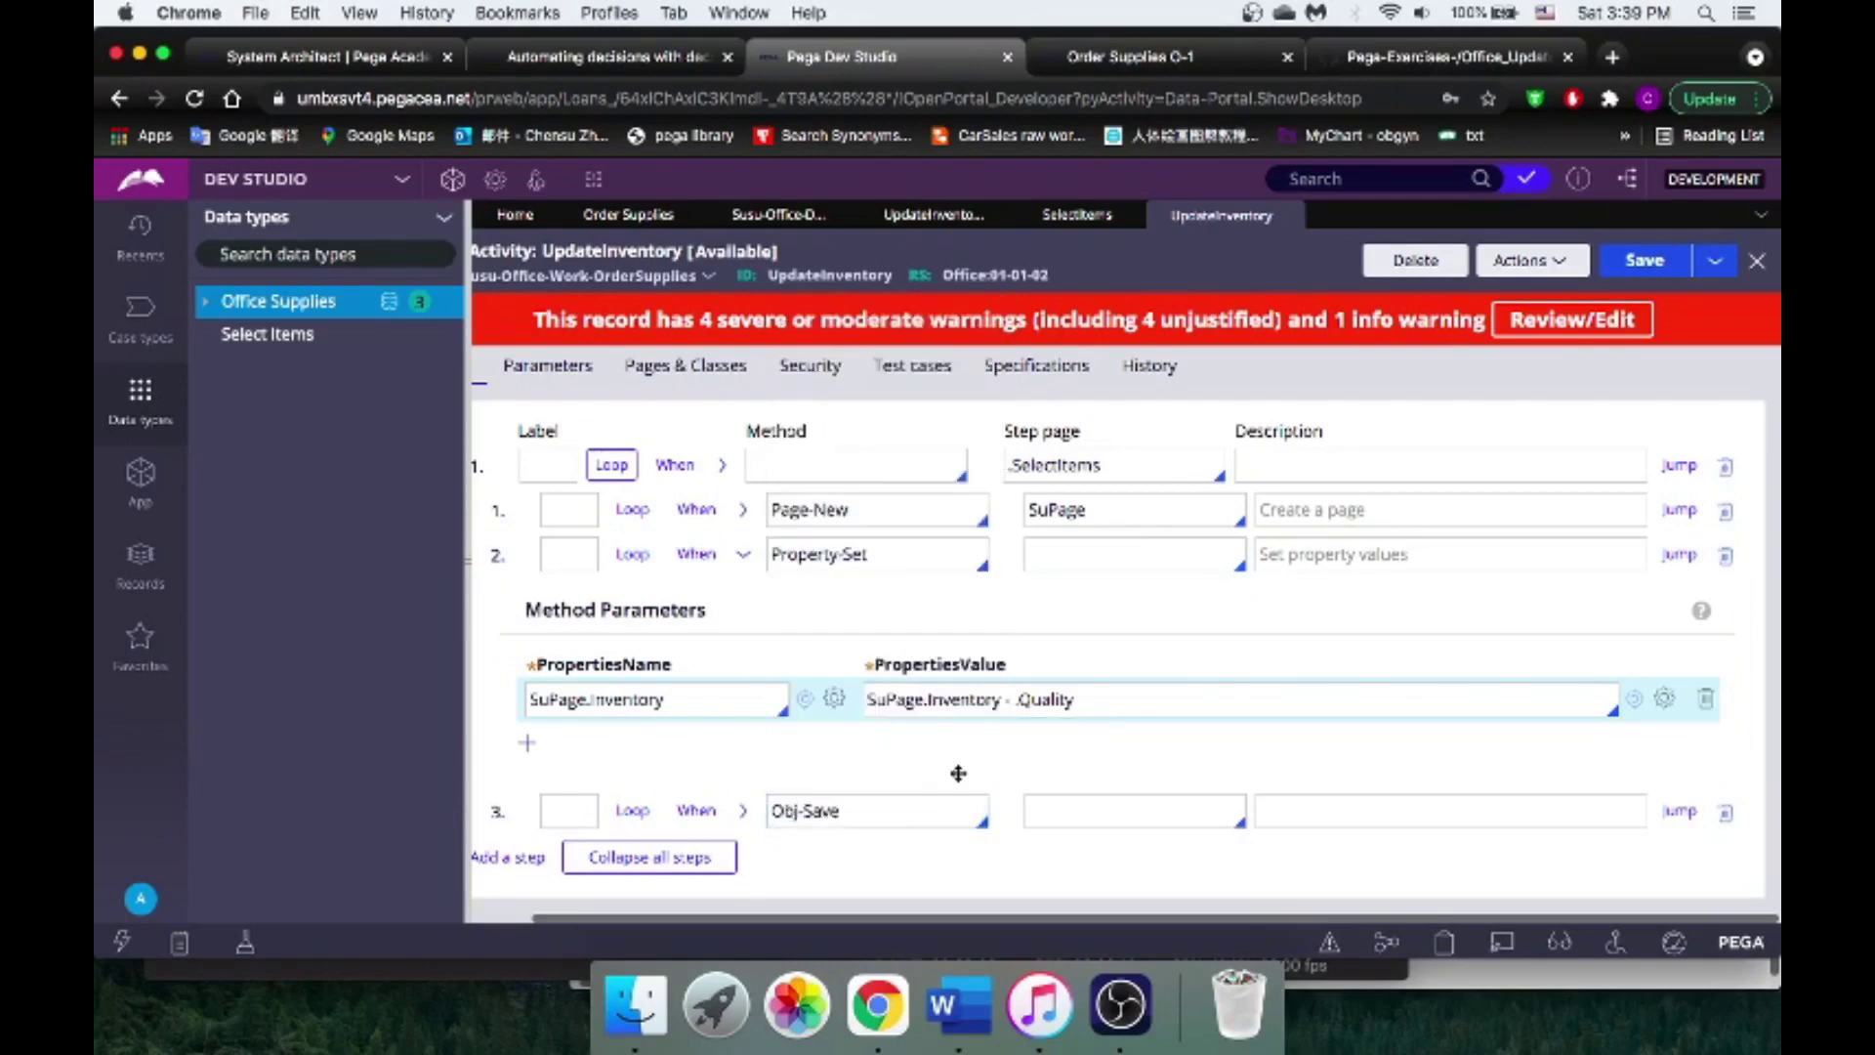
click(1107, 812)
text(Su)
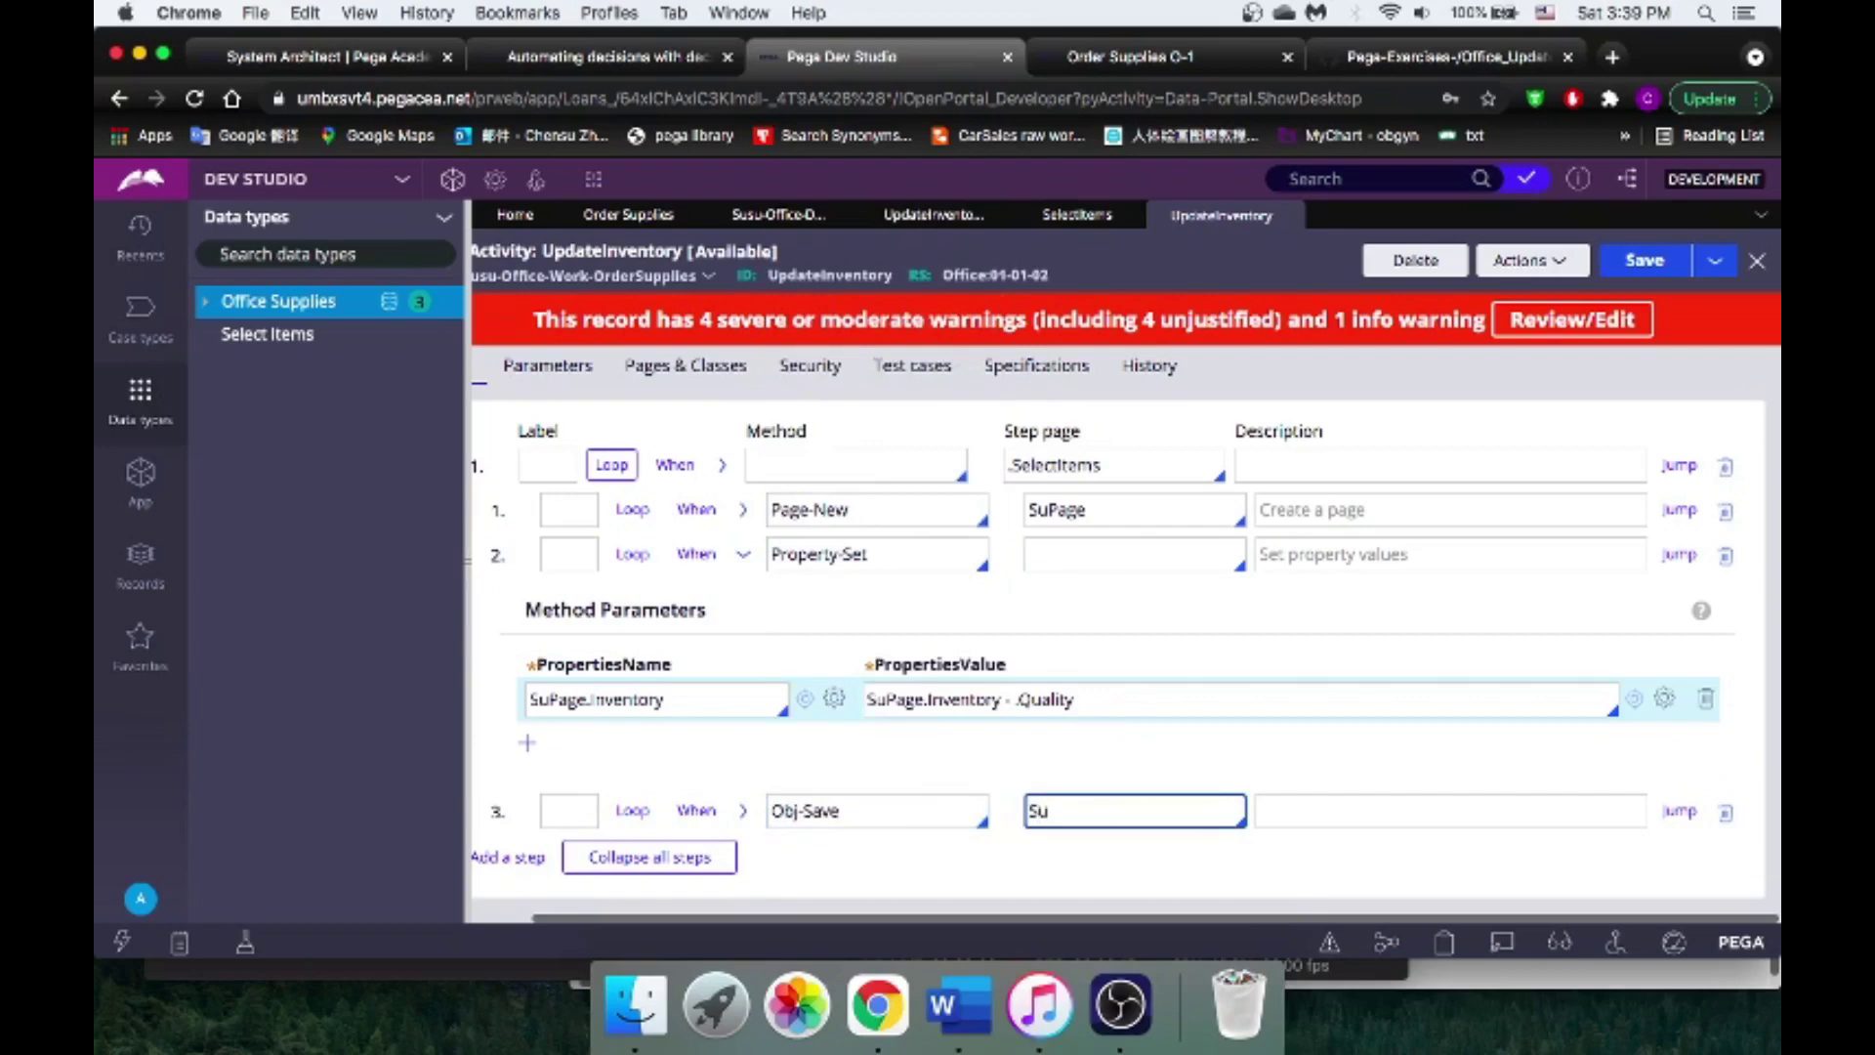
text(Page)
click(1660, 260)
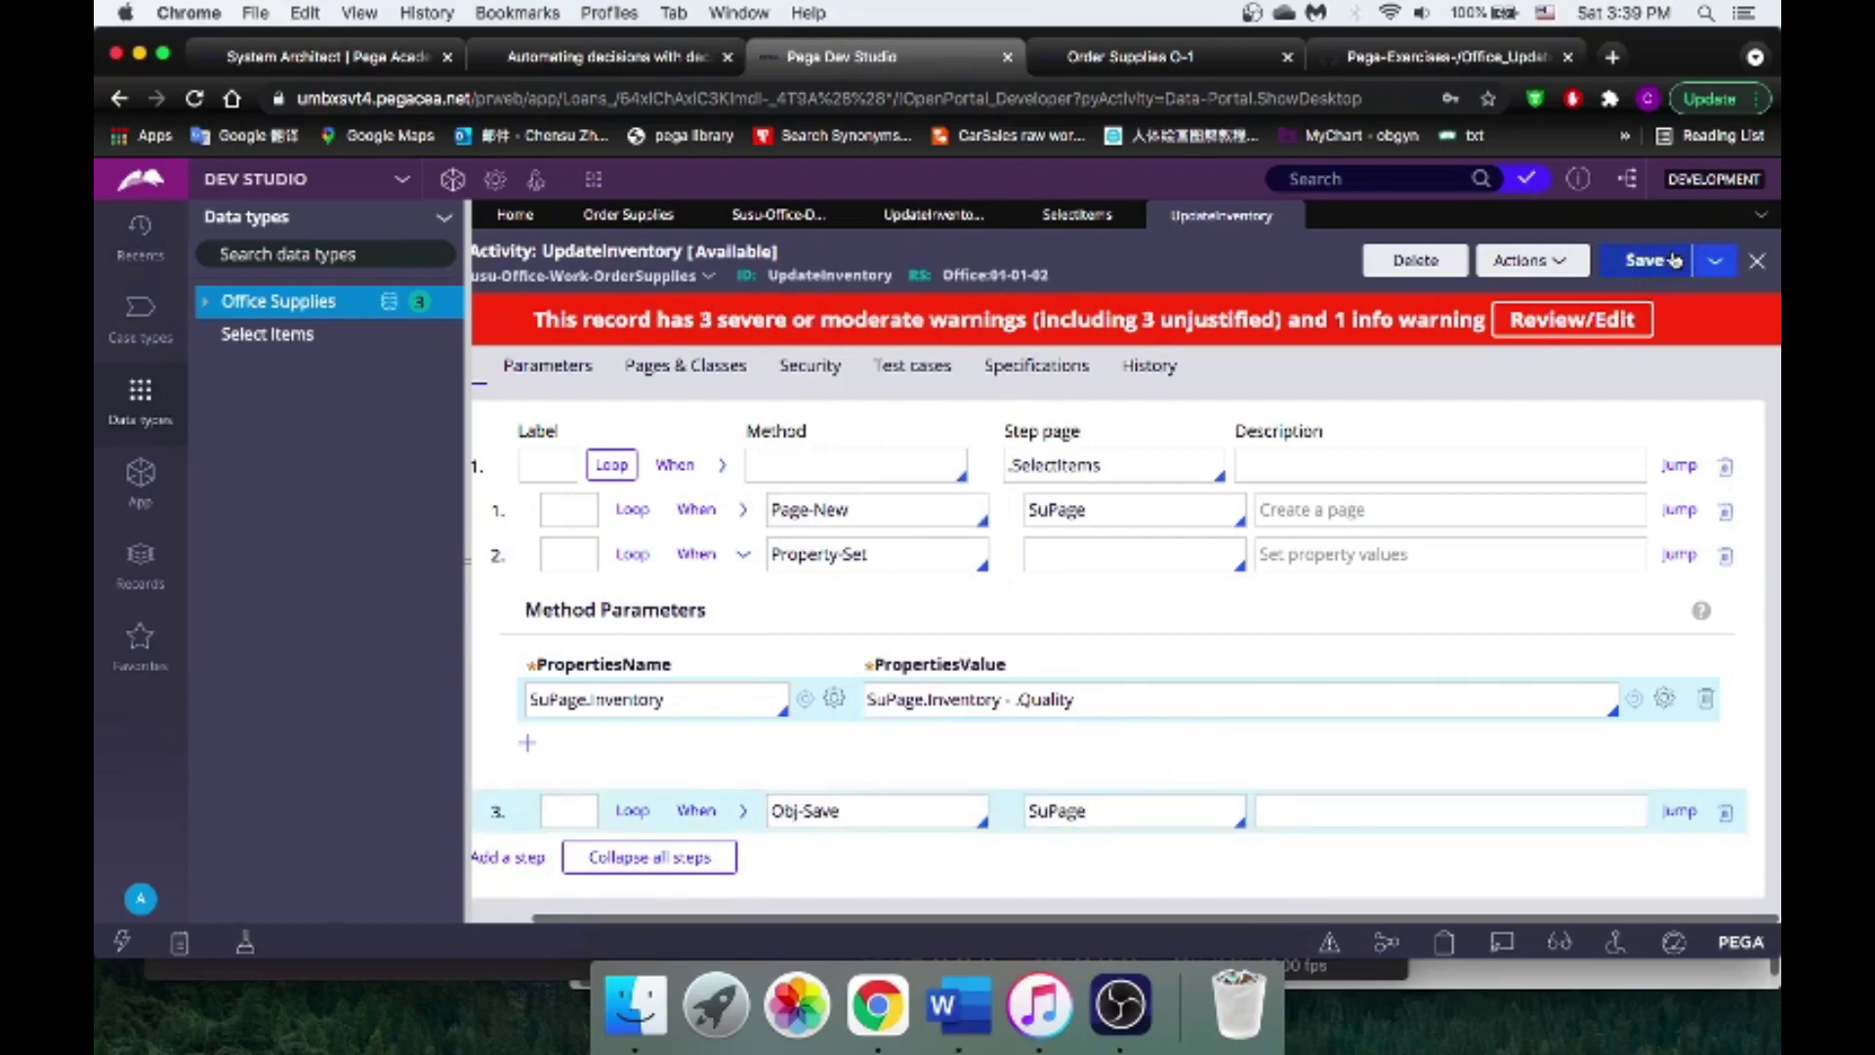
Step: Examine the SelectItems(1) page under pyWorkPage in the Clipboard viewer and return to the UpdateInventory activity
click(1167, 810)
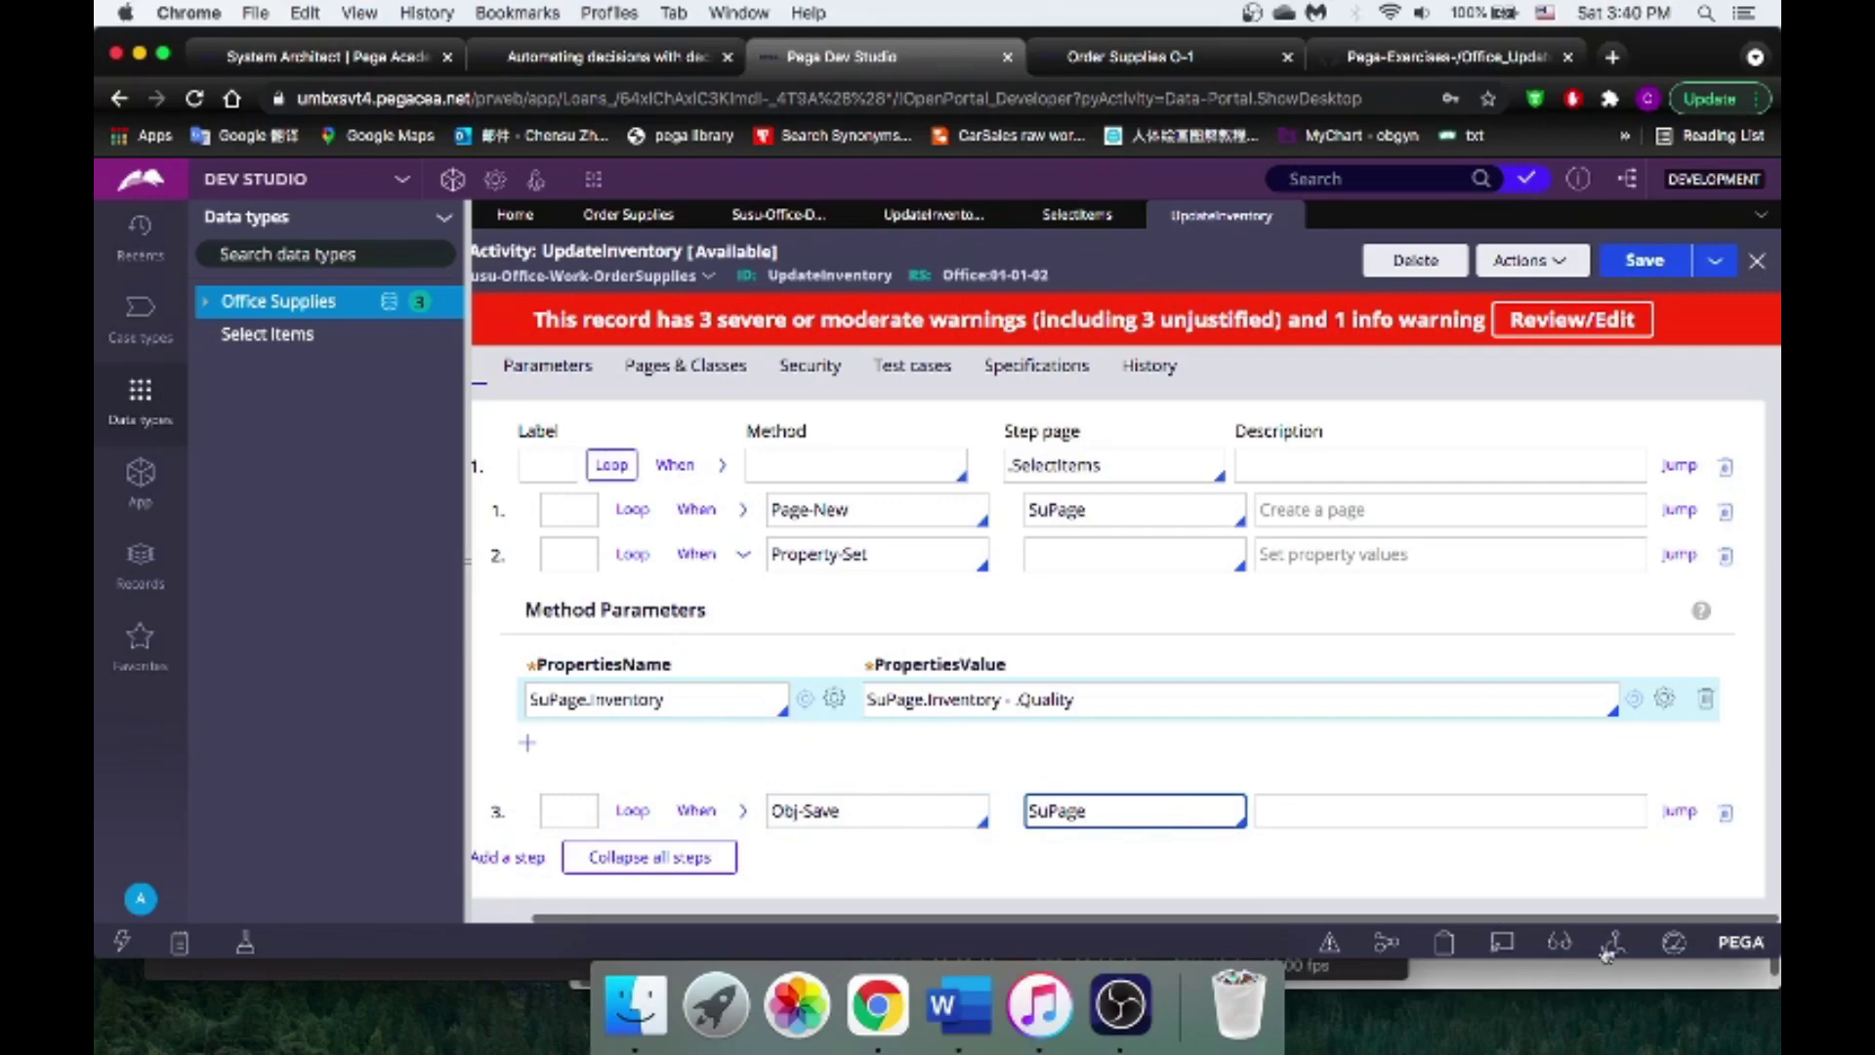
click(1592, 984)
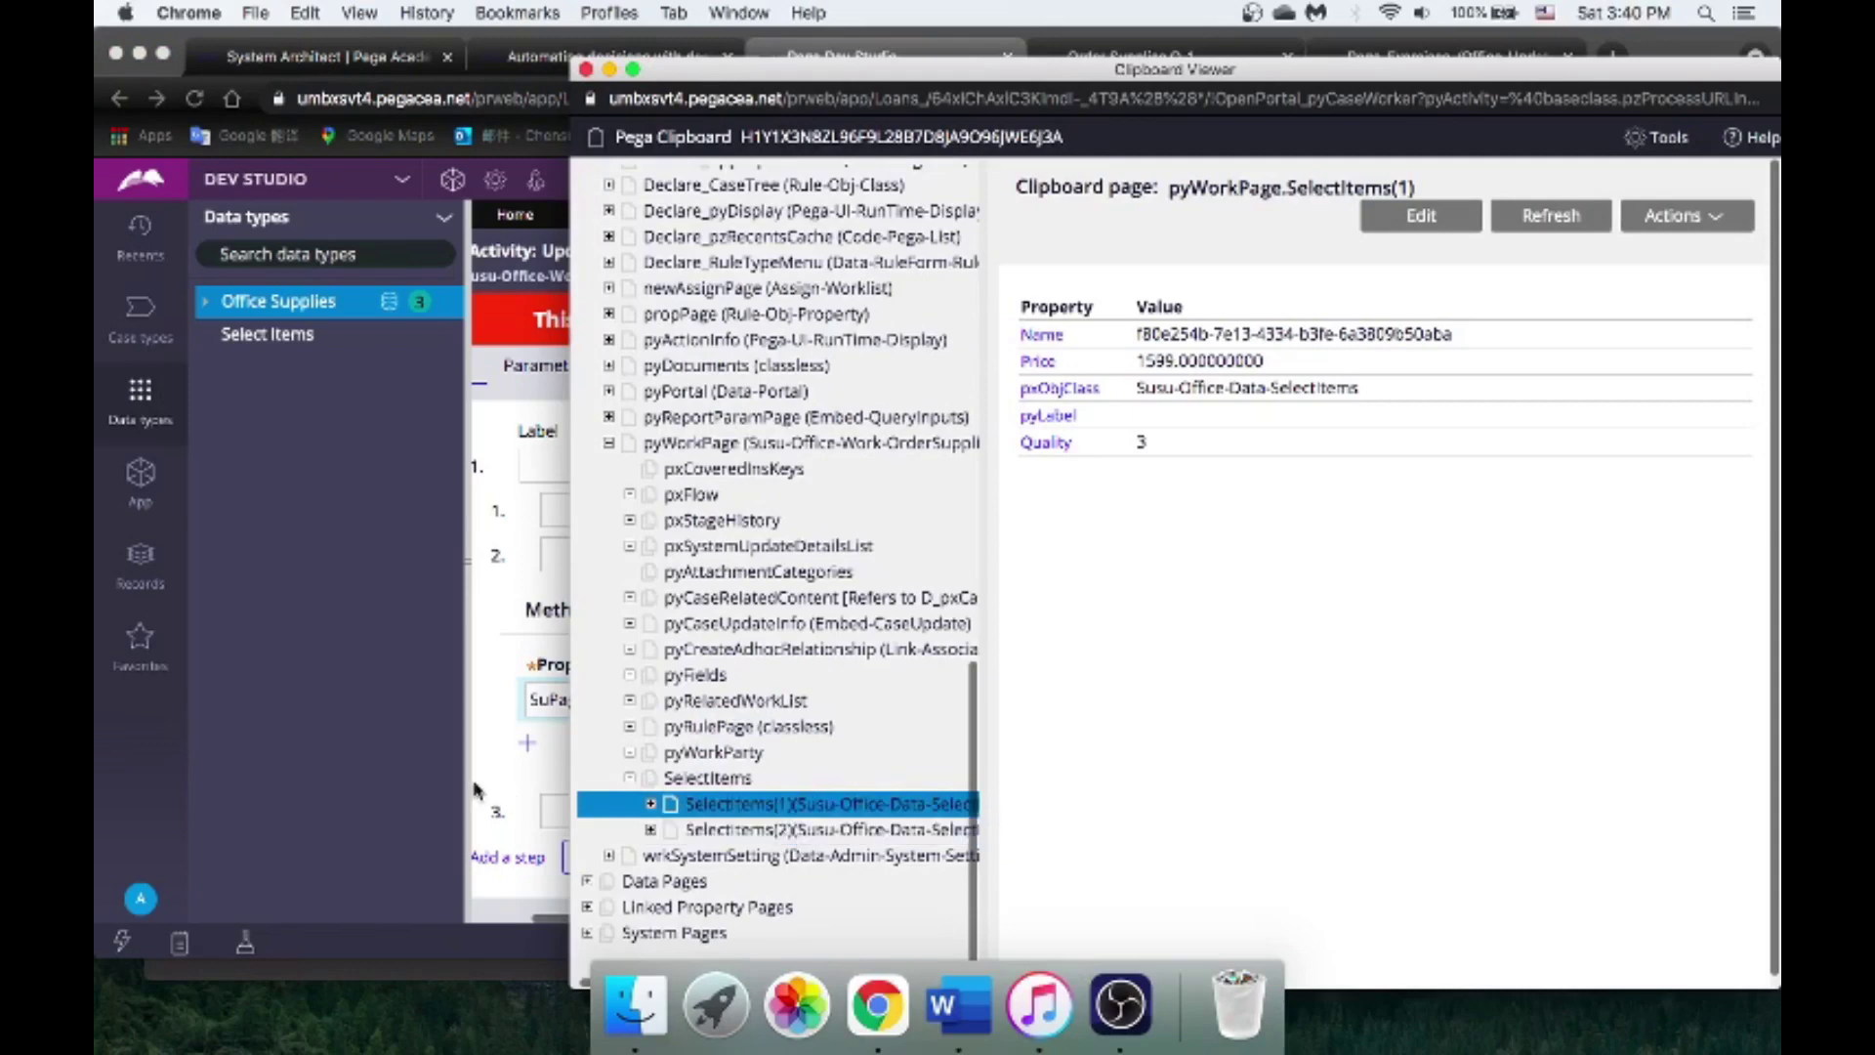
click(497, 763)
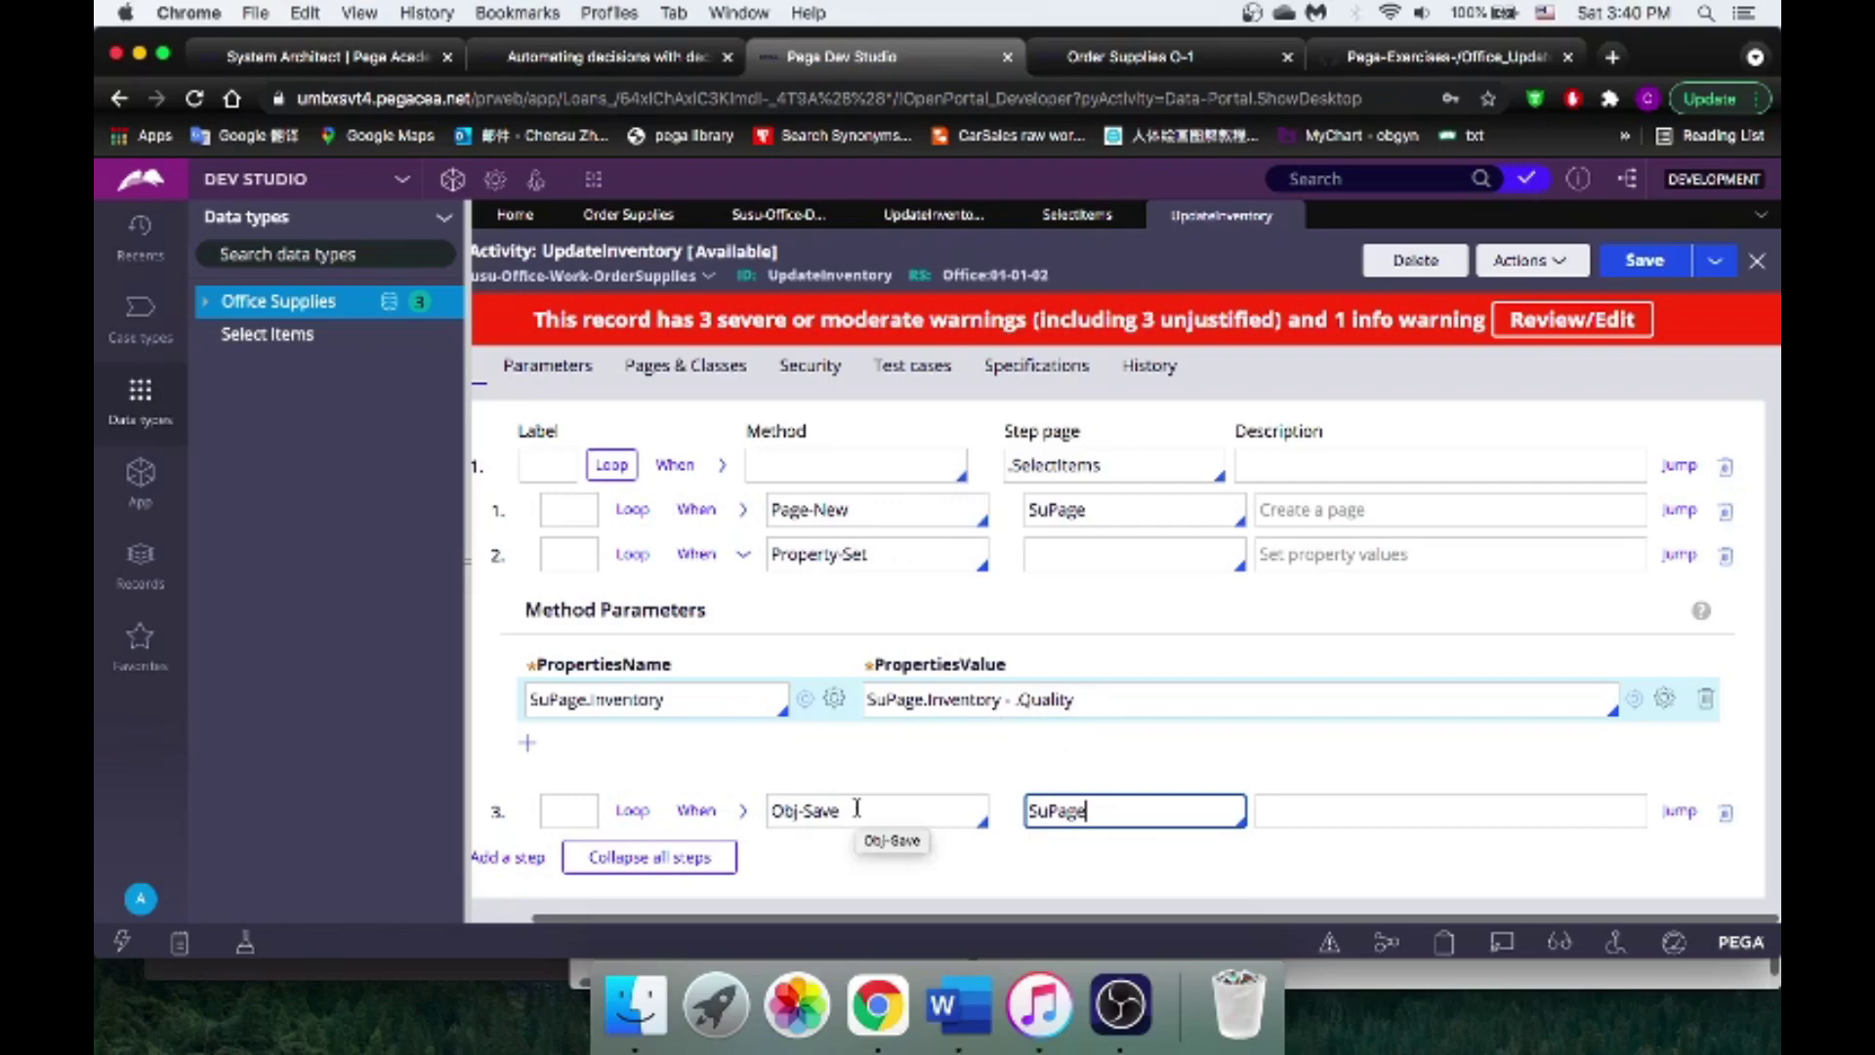
Step: Expand the Obj-Save step's method parameters and save the UpdateInventory activity
click(742, 810)
scroll(640, 803, down, 3)
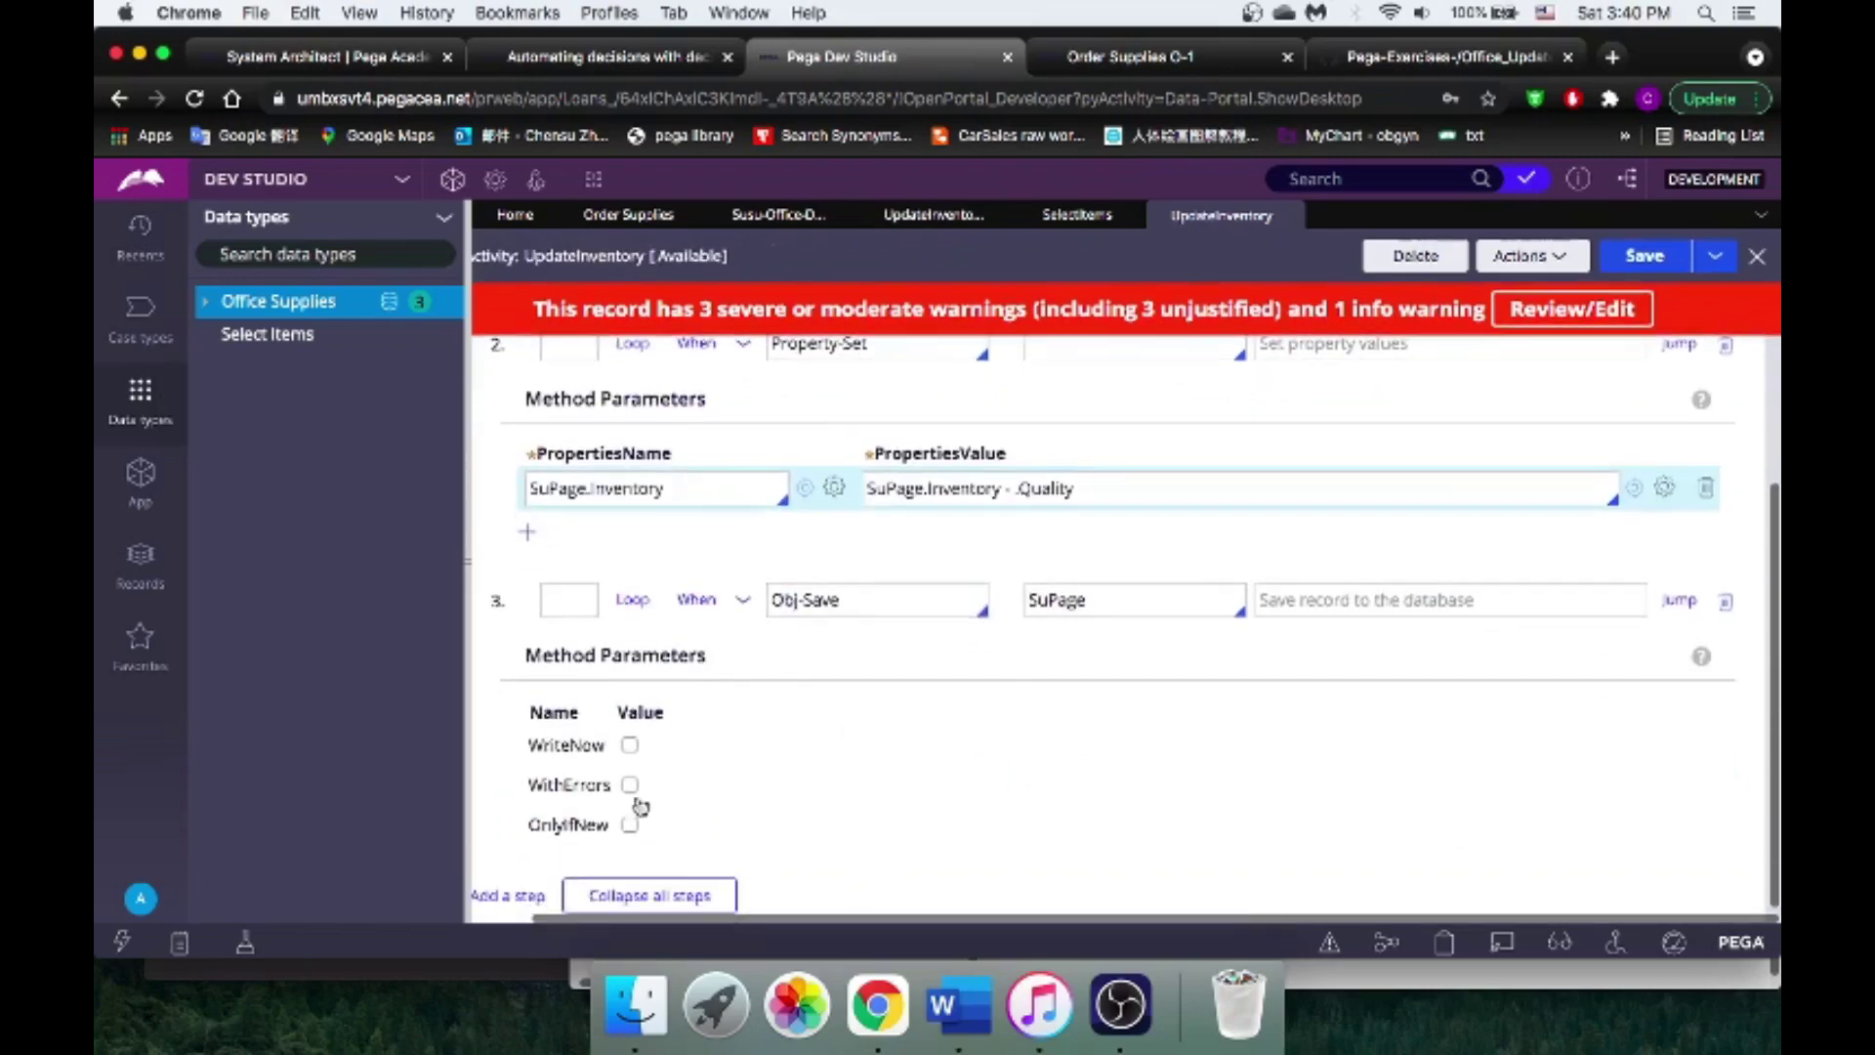
scroll(1574, 415, up, 3)
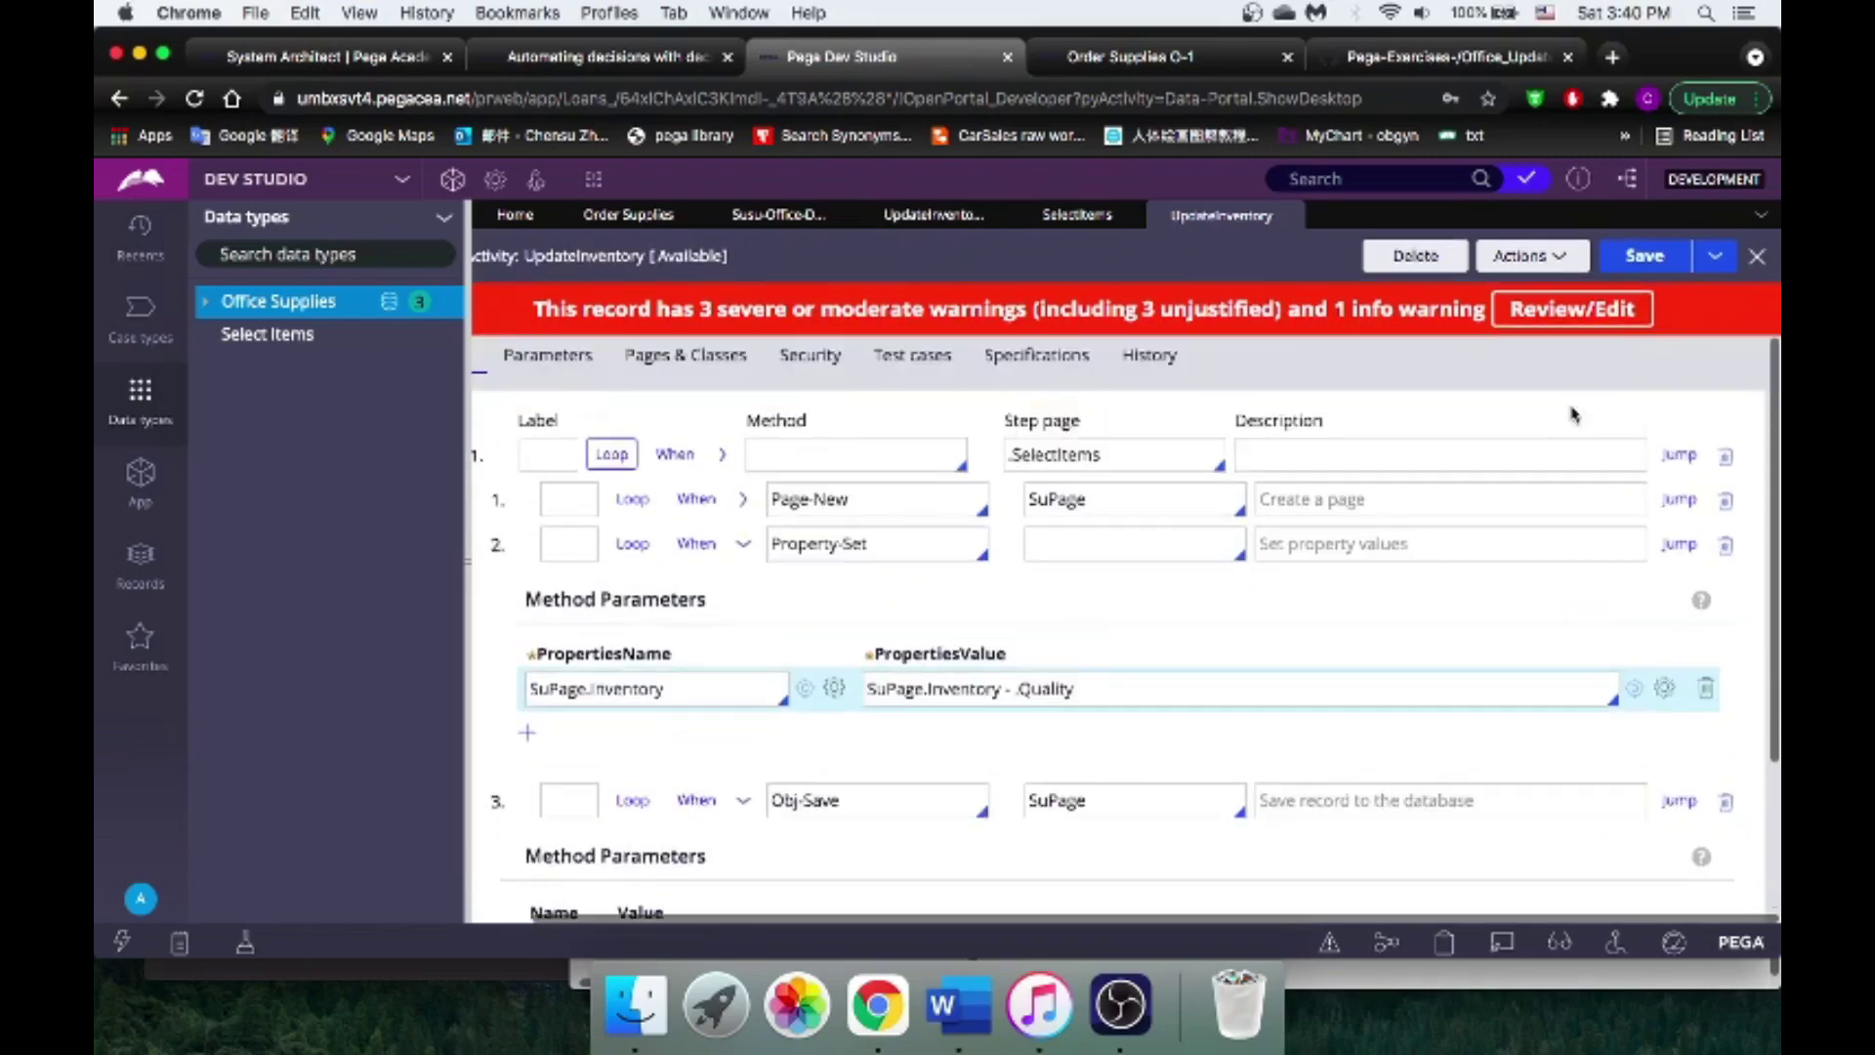
key(ctrl+s)
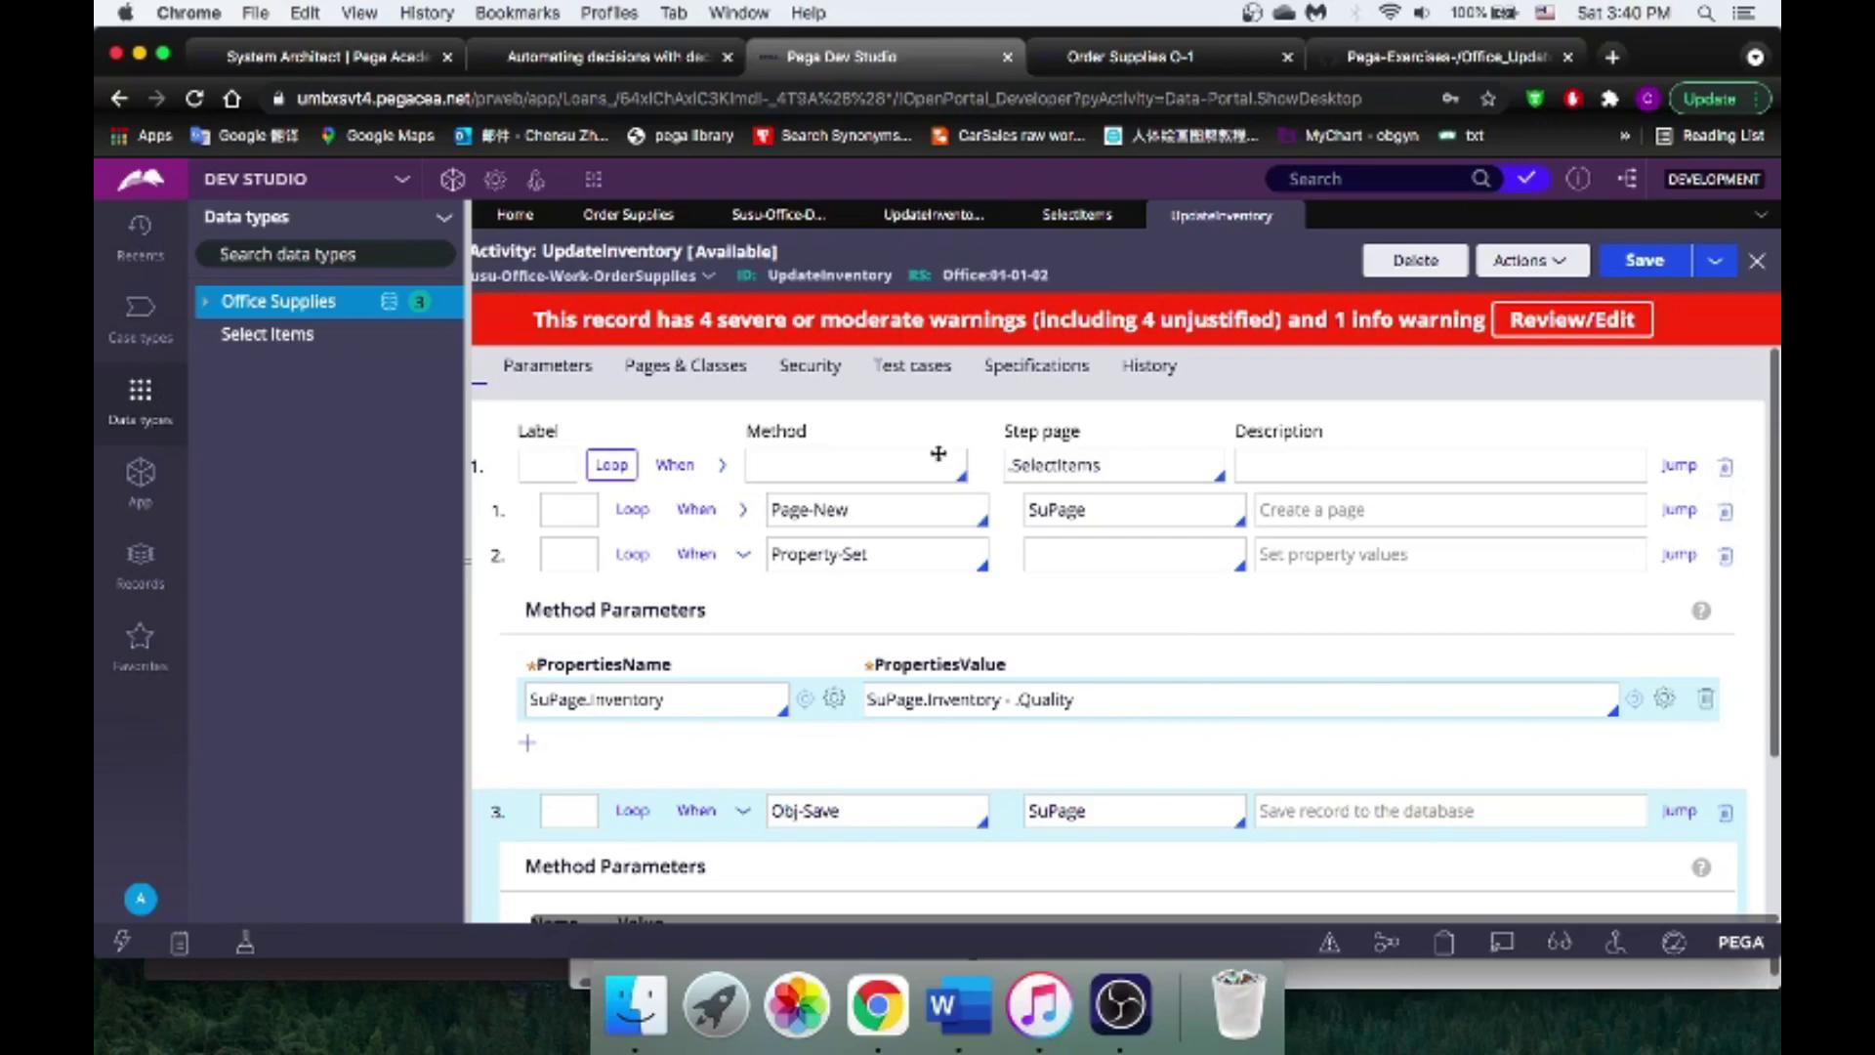
Step: Save the Select items flow action and open the Office Supplies data type's records
click(1080, 216)
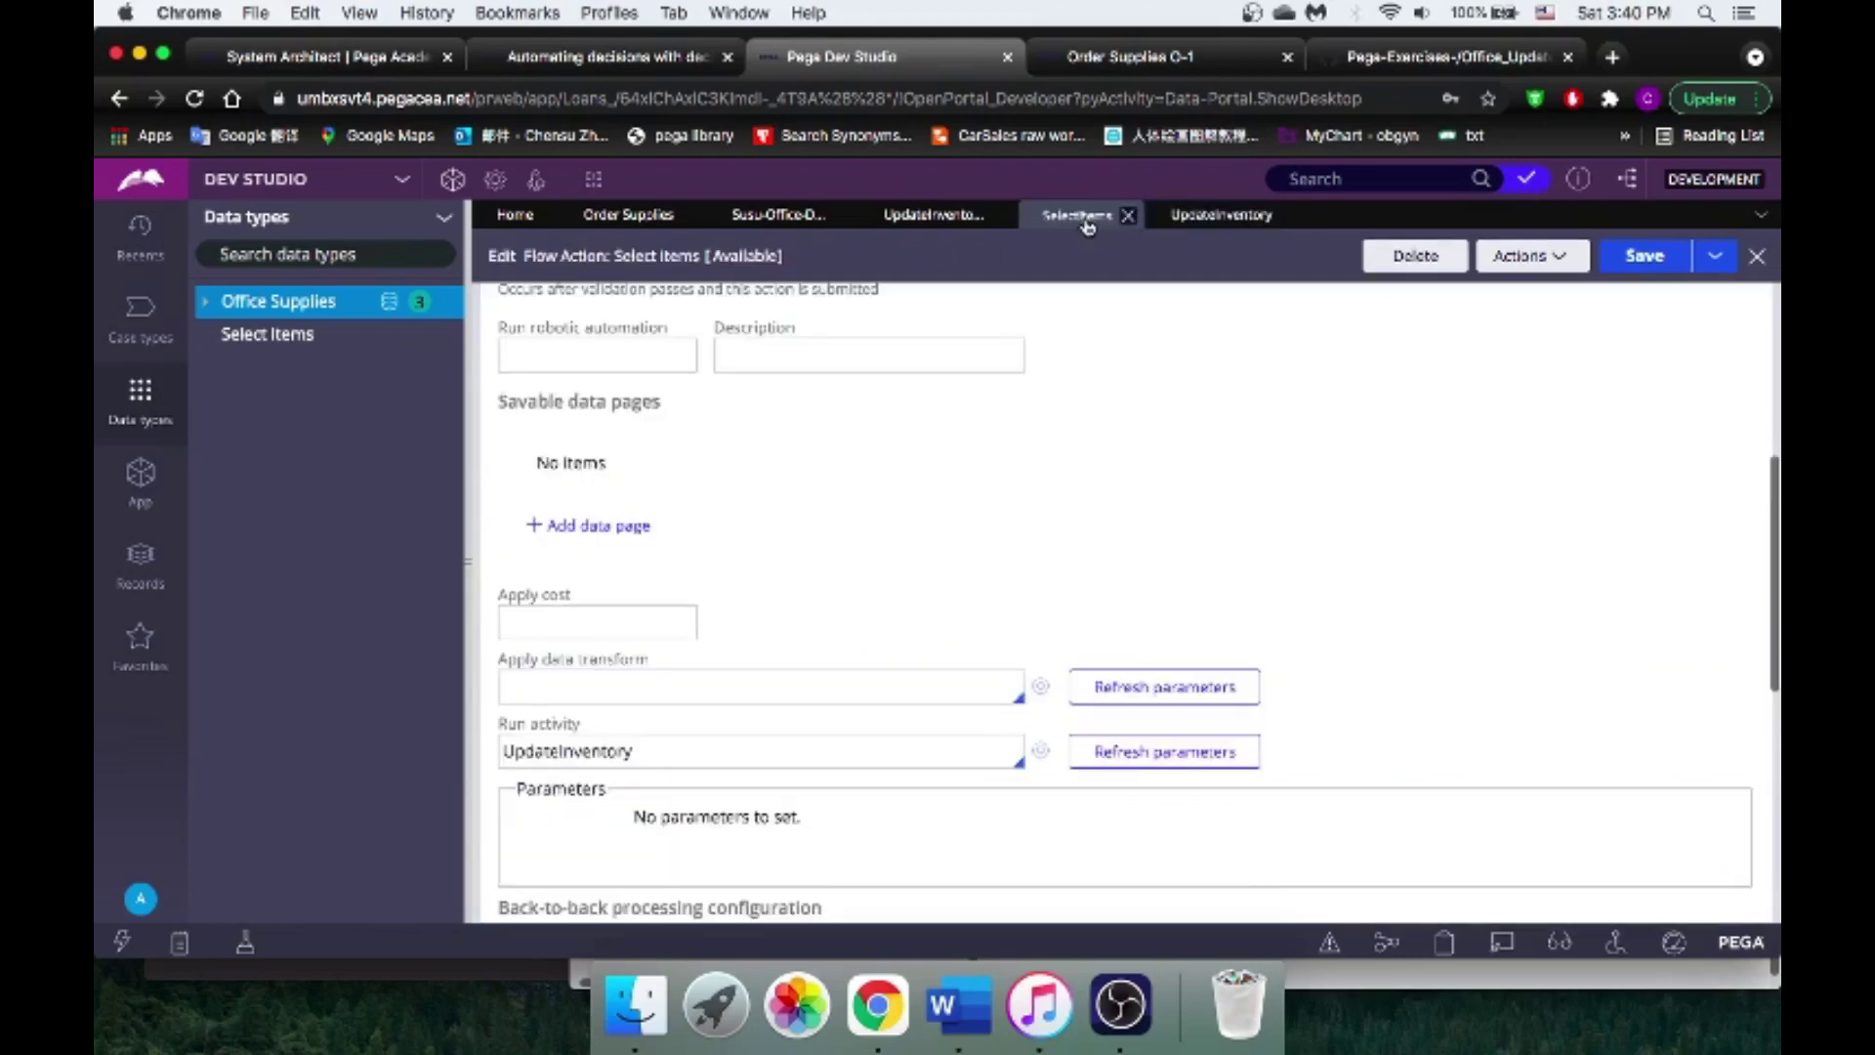
click(1632, 256)
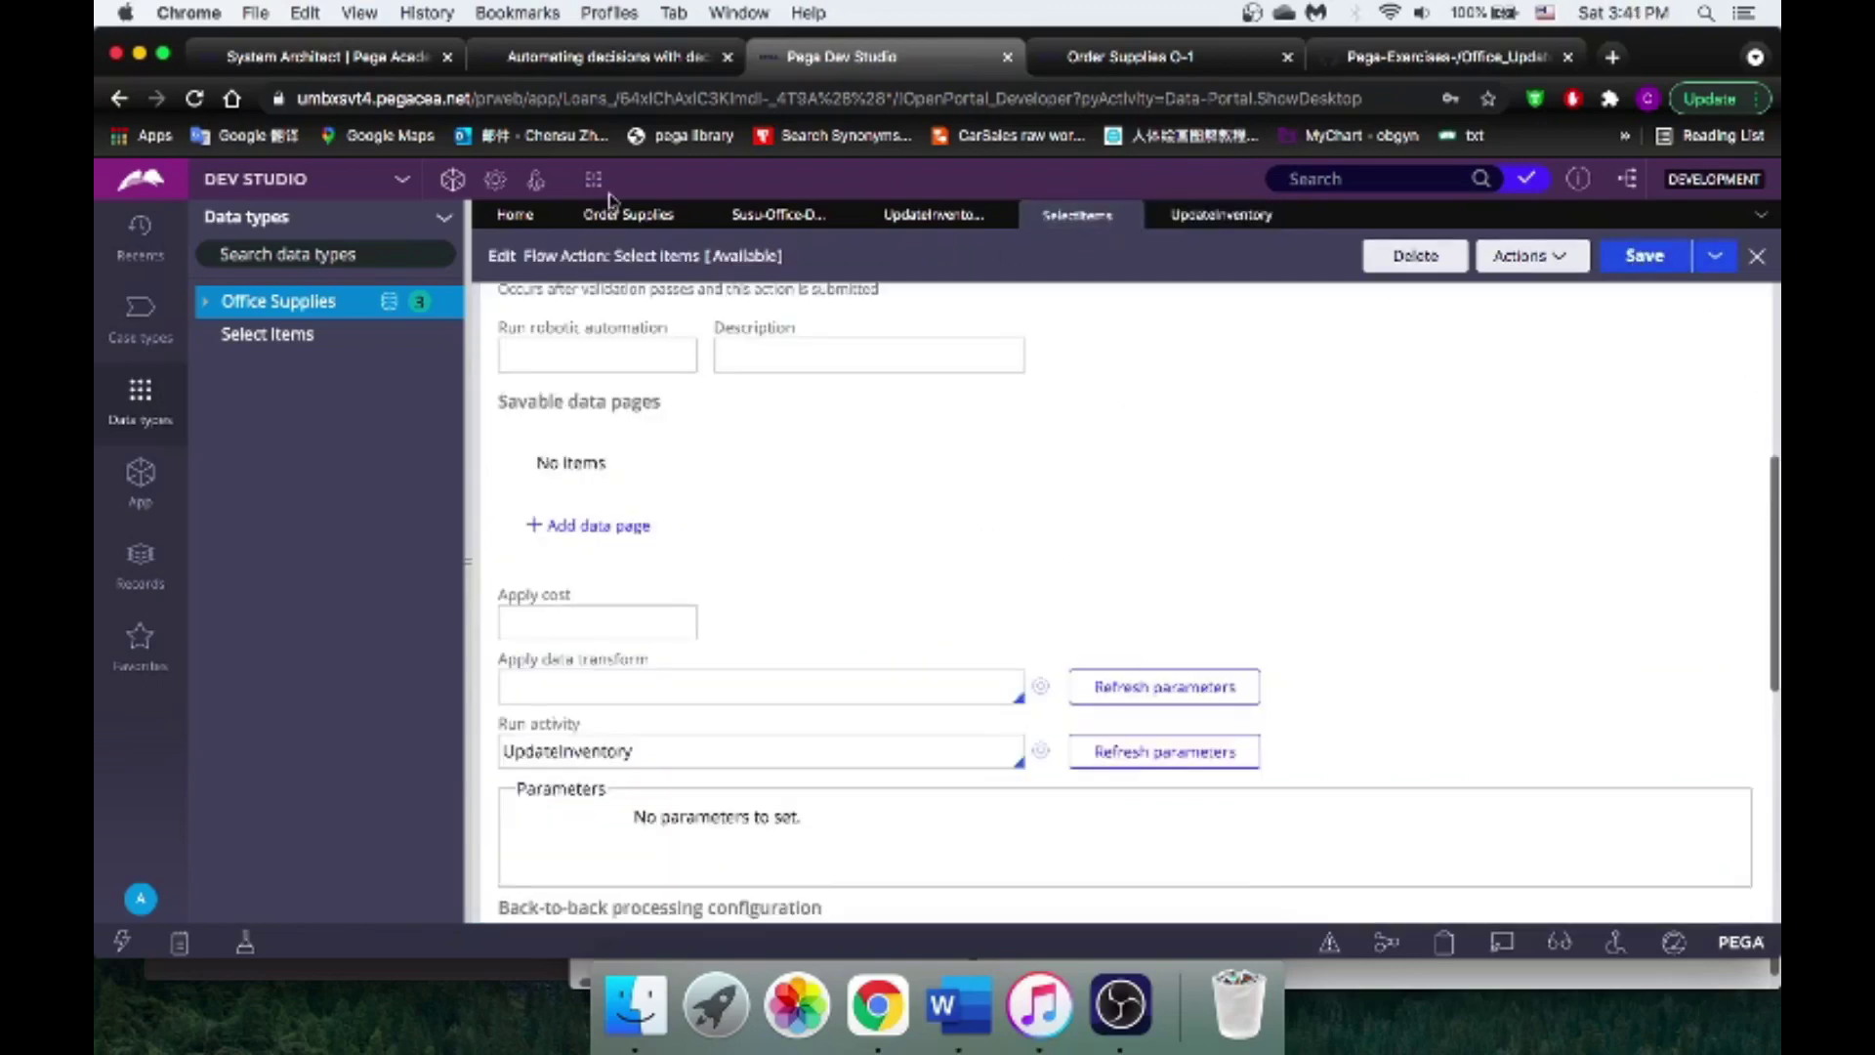
click(747, 215)
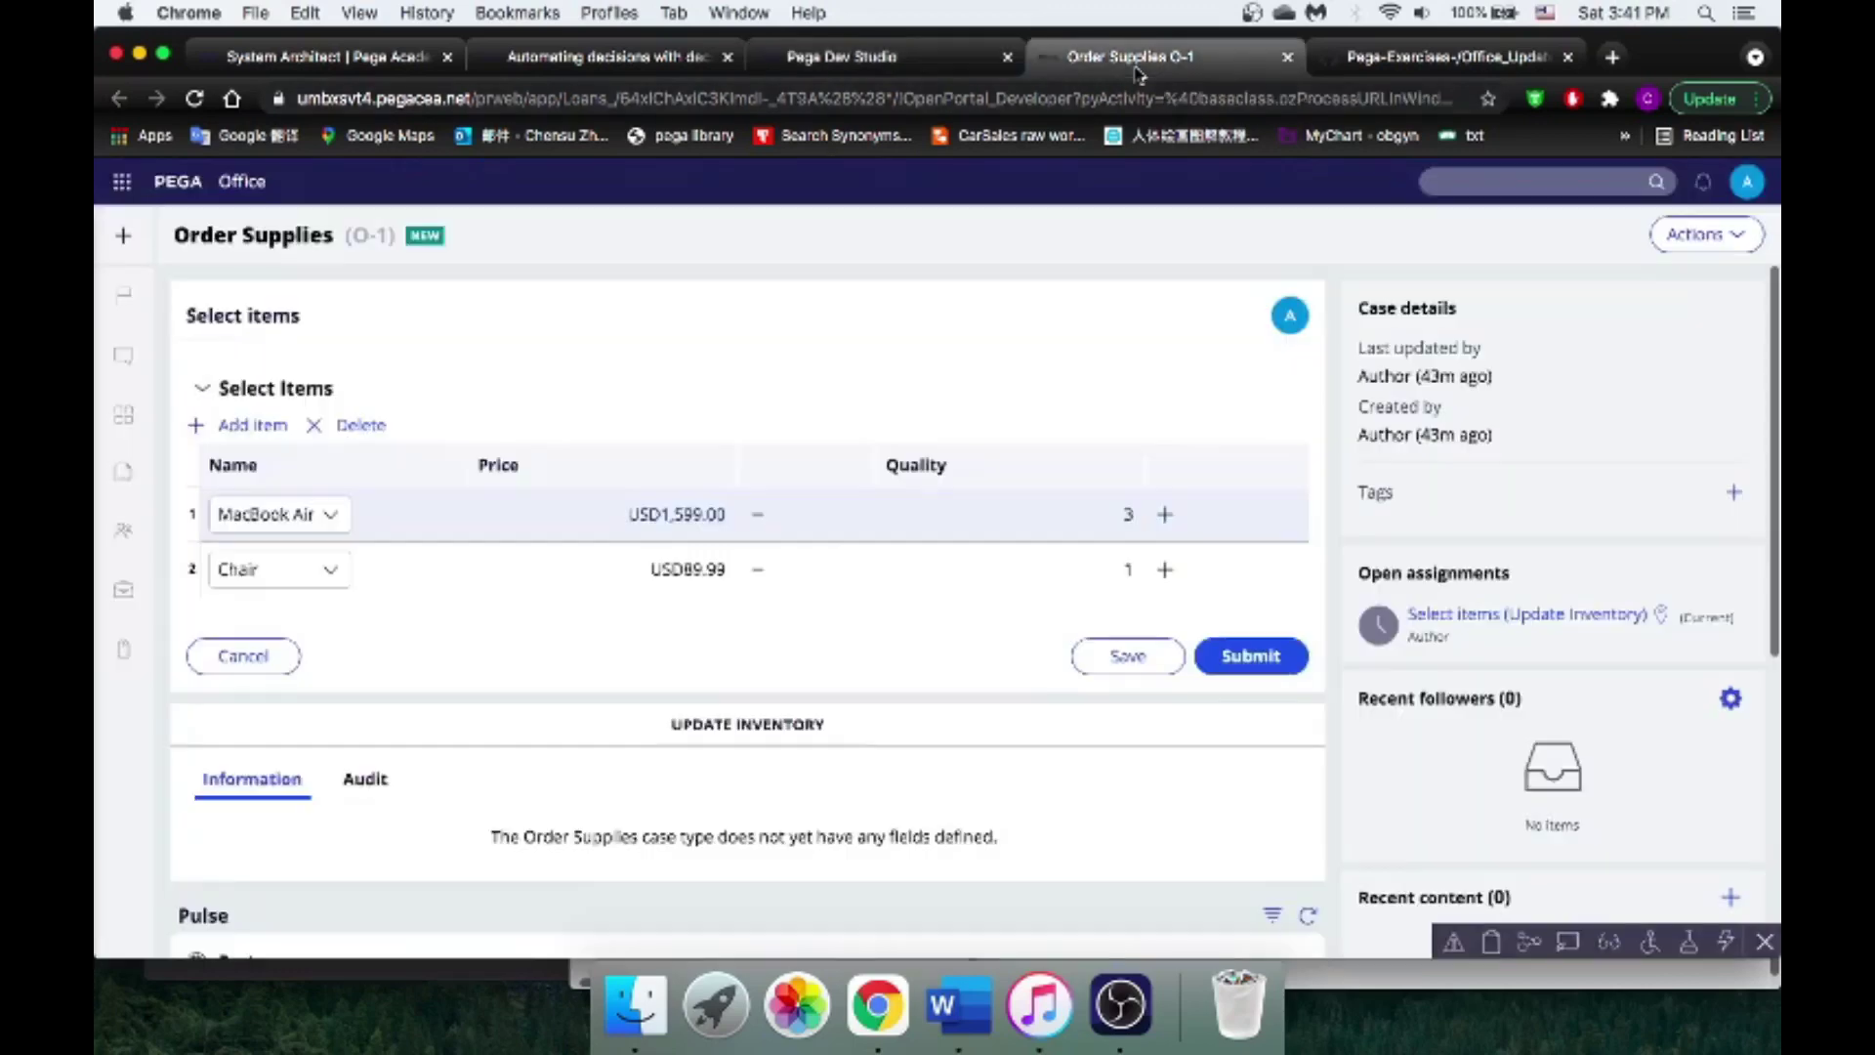
Step: Switch to the Order Supplies case and refresh it
click(1133, 60)
click(1704, 235)
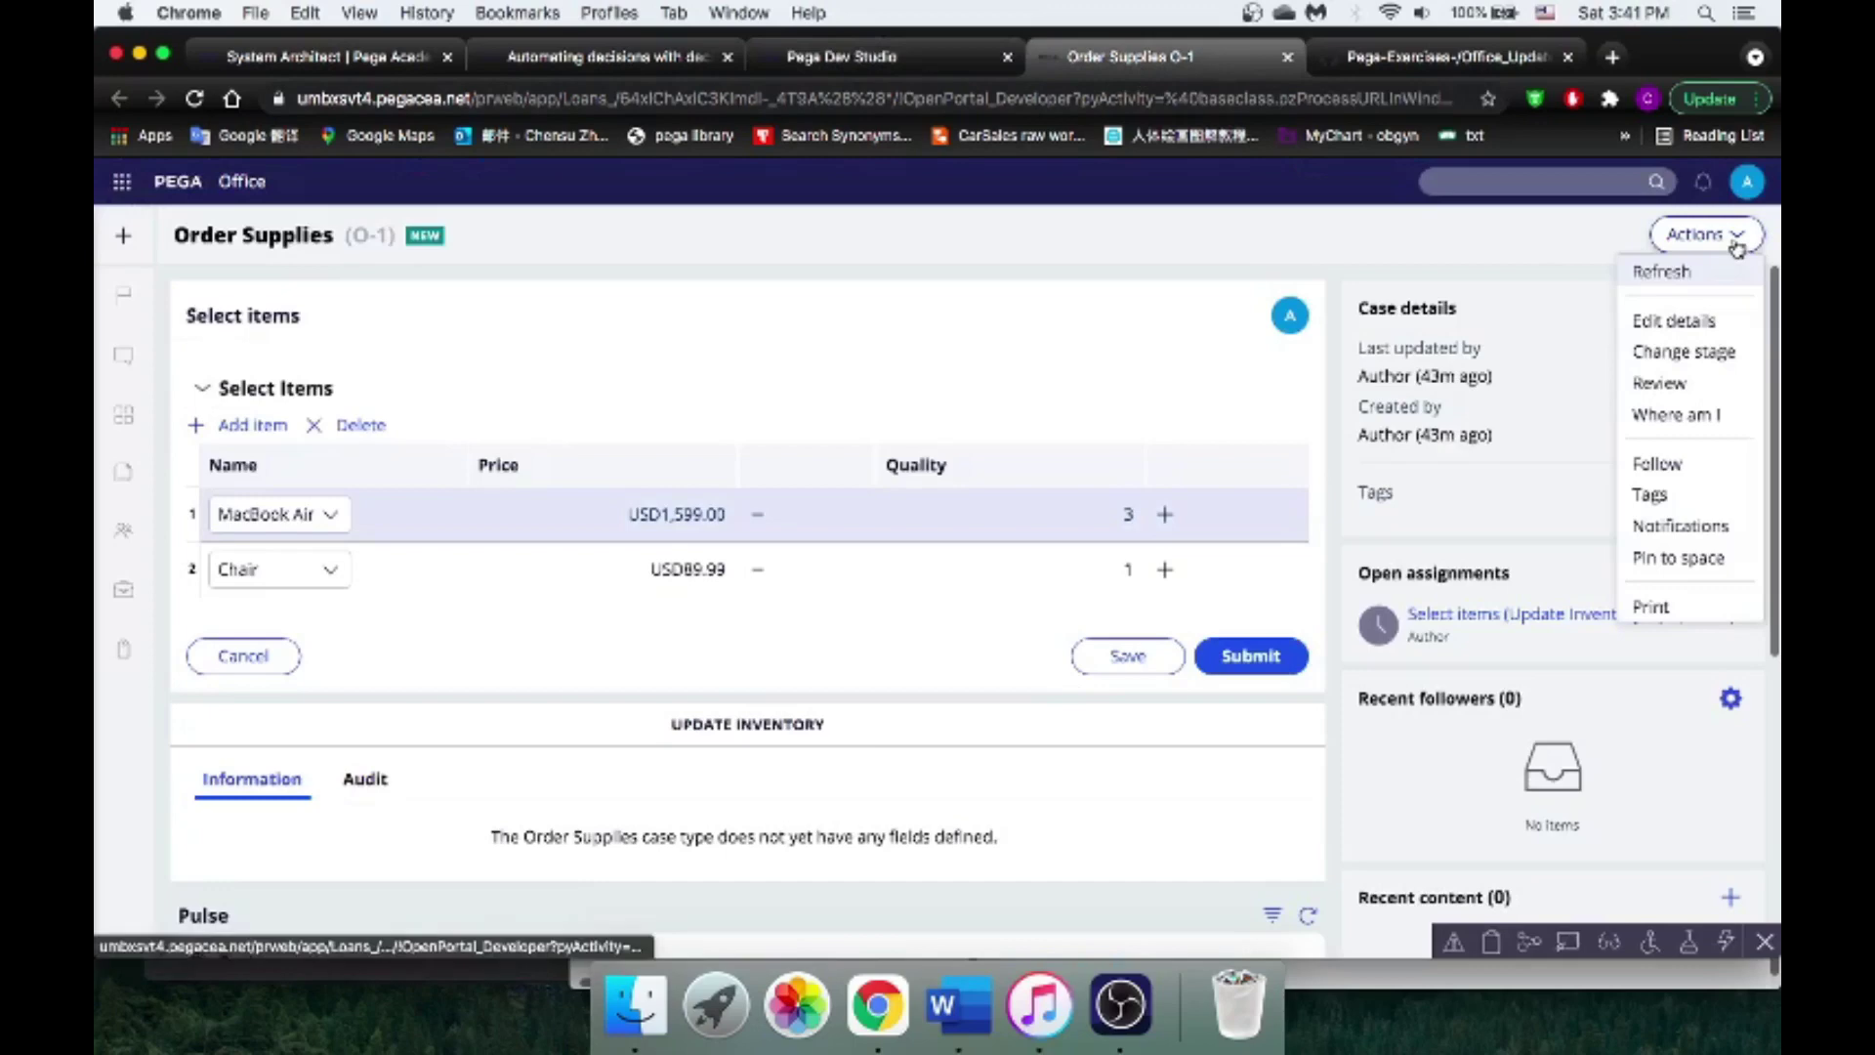
click(1699, 277)
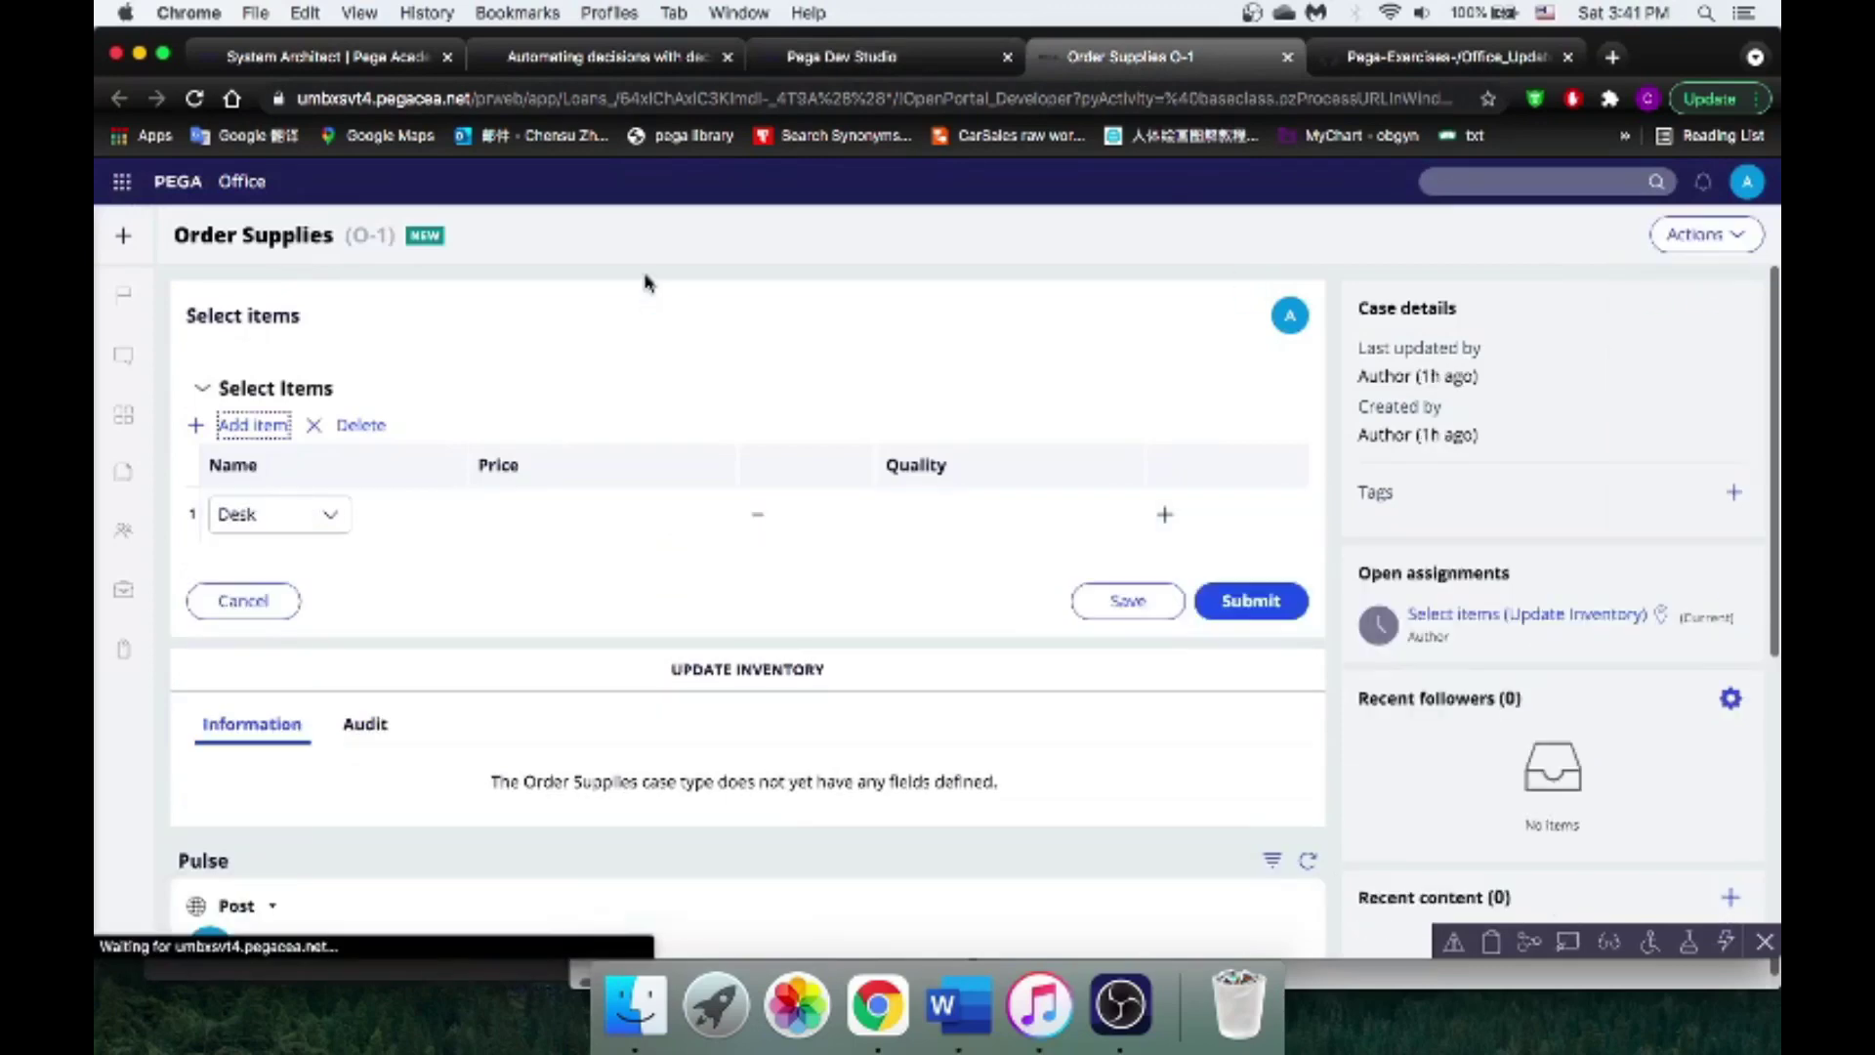
Step: Select MacBook Air as the first item, add Chair as the second item, and submit the order
click(293, 515)
click(325, 538)
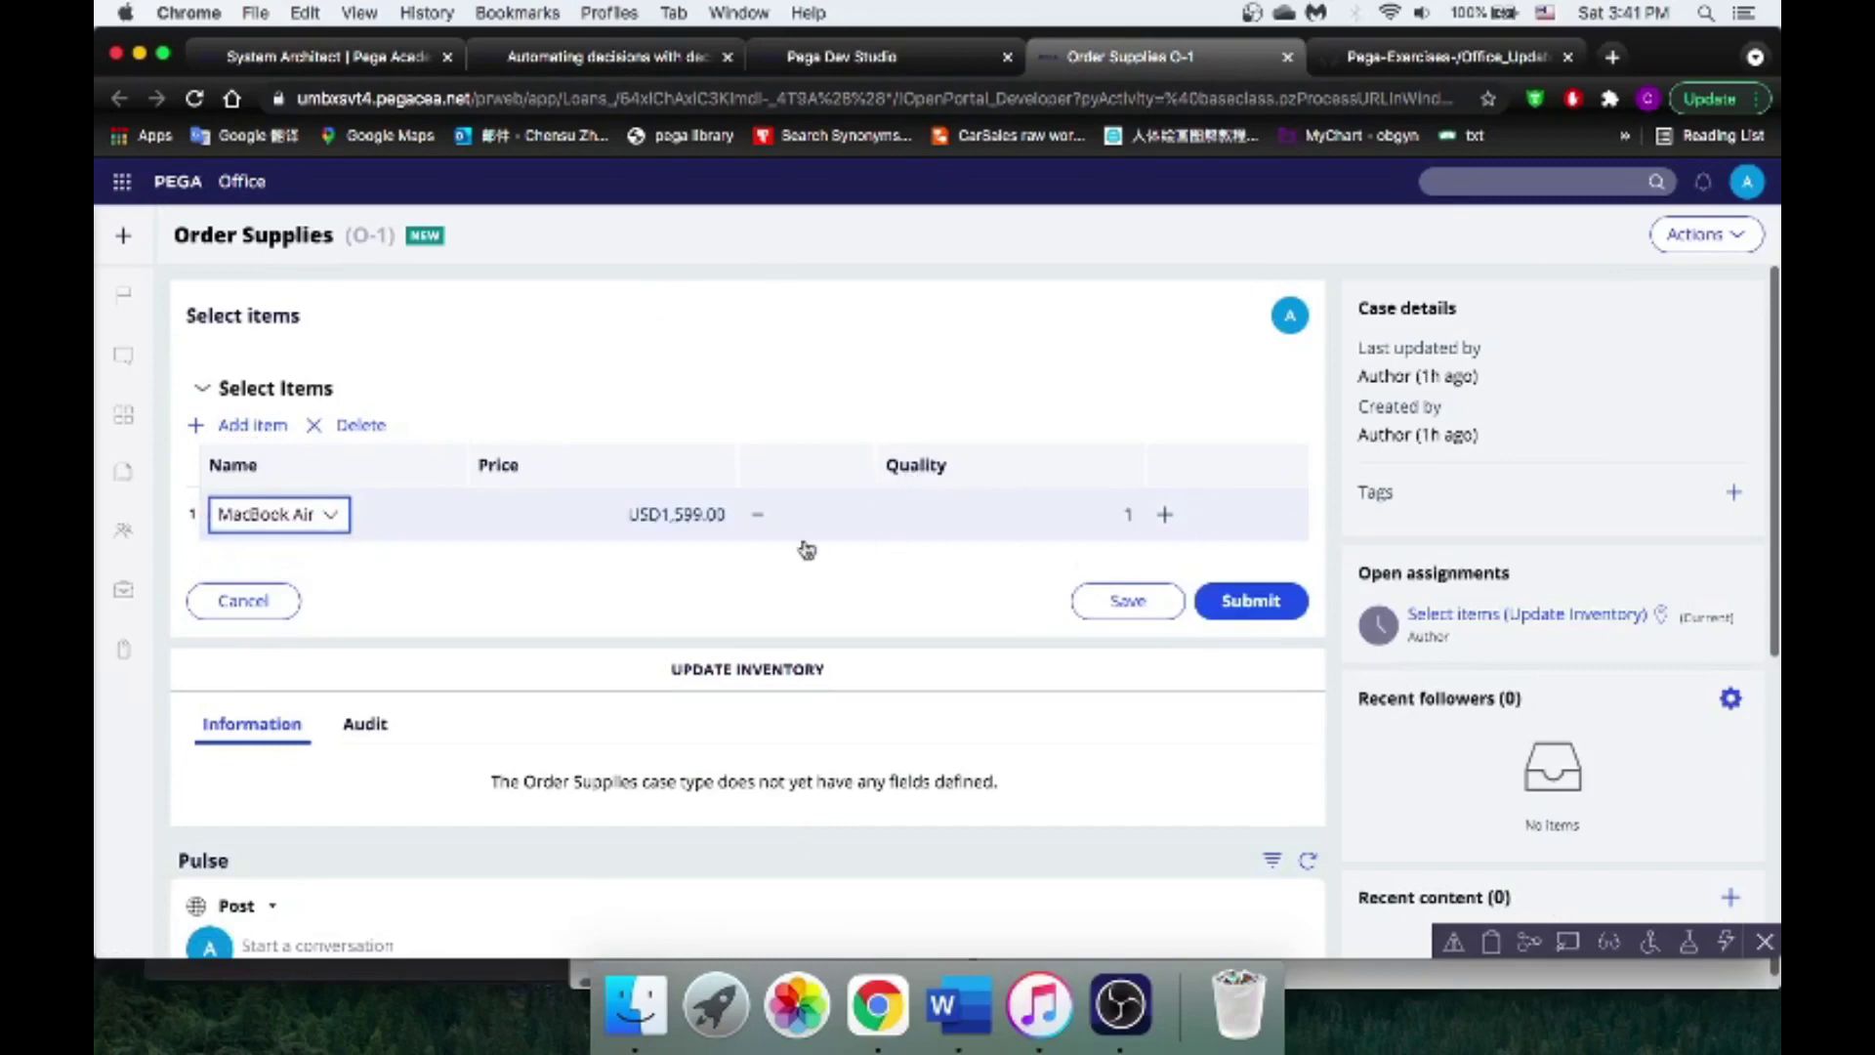
click(256, 436)
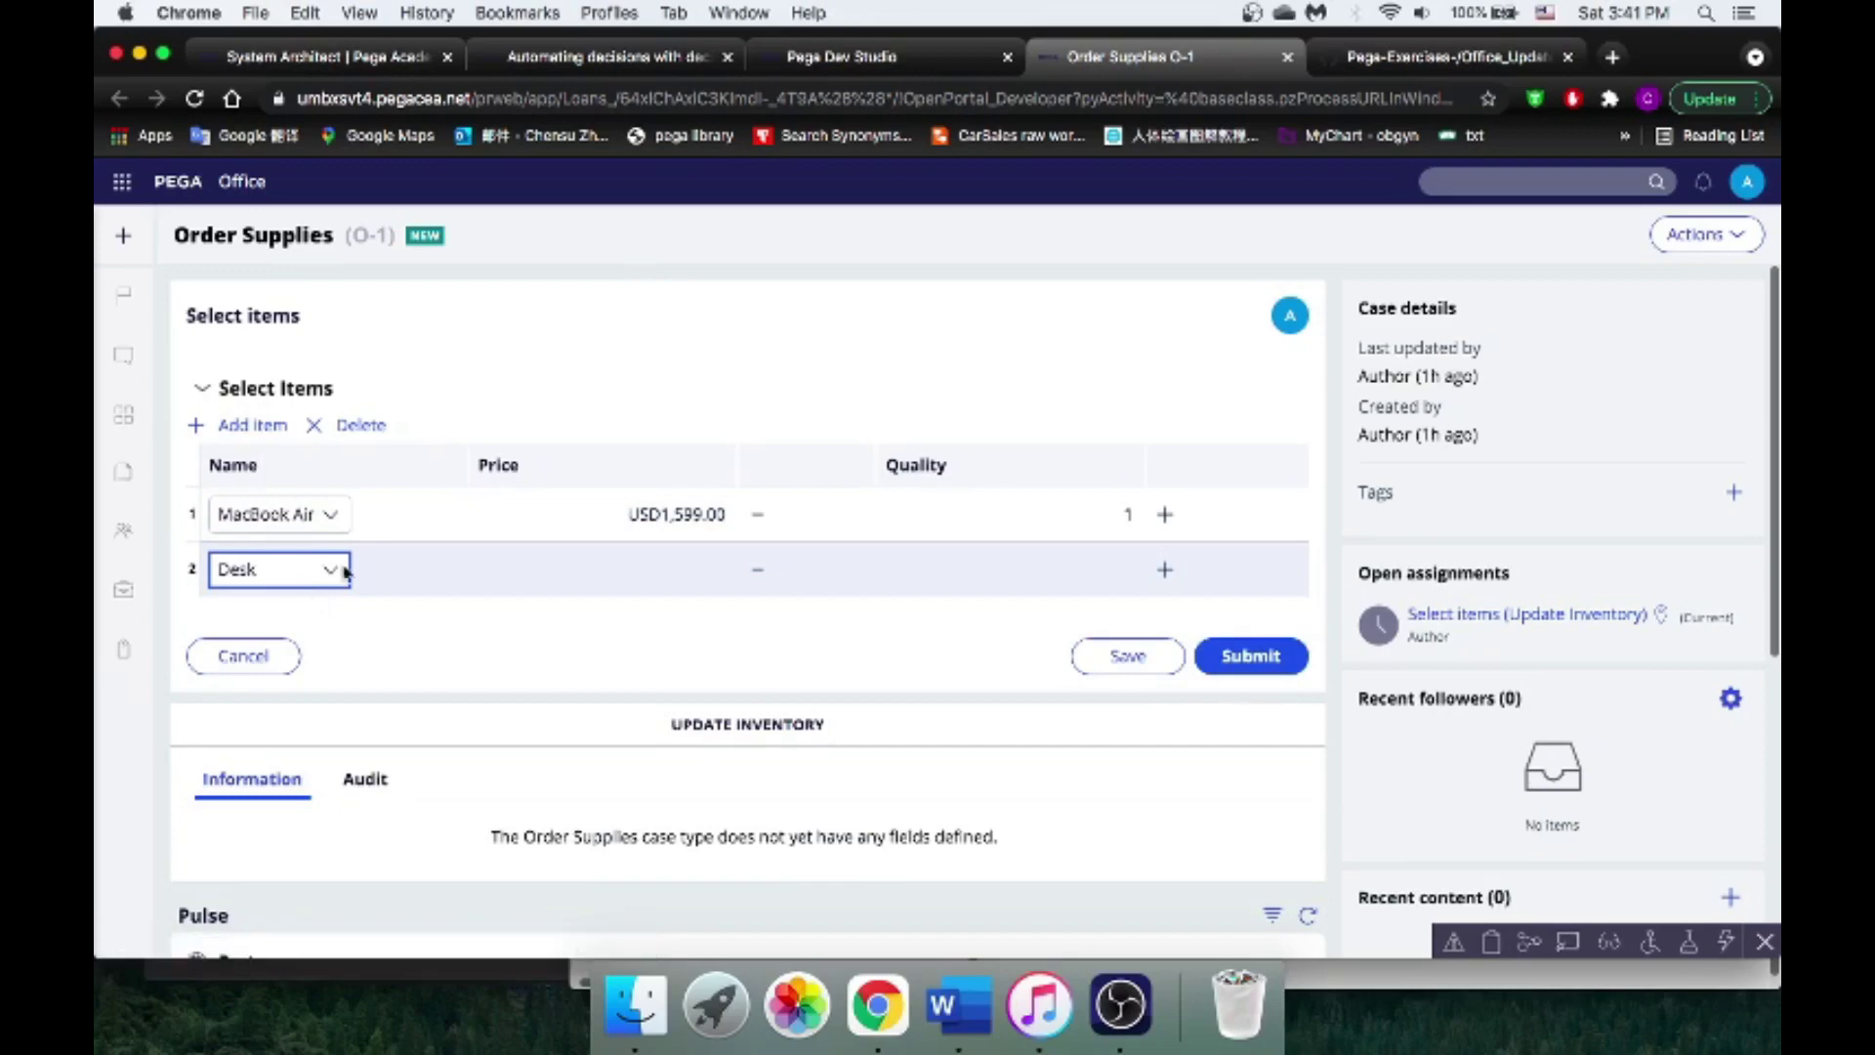
click(337, 572)
click(310, 614)
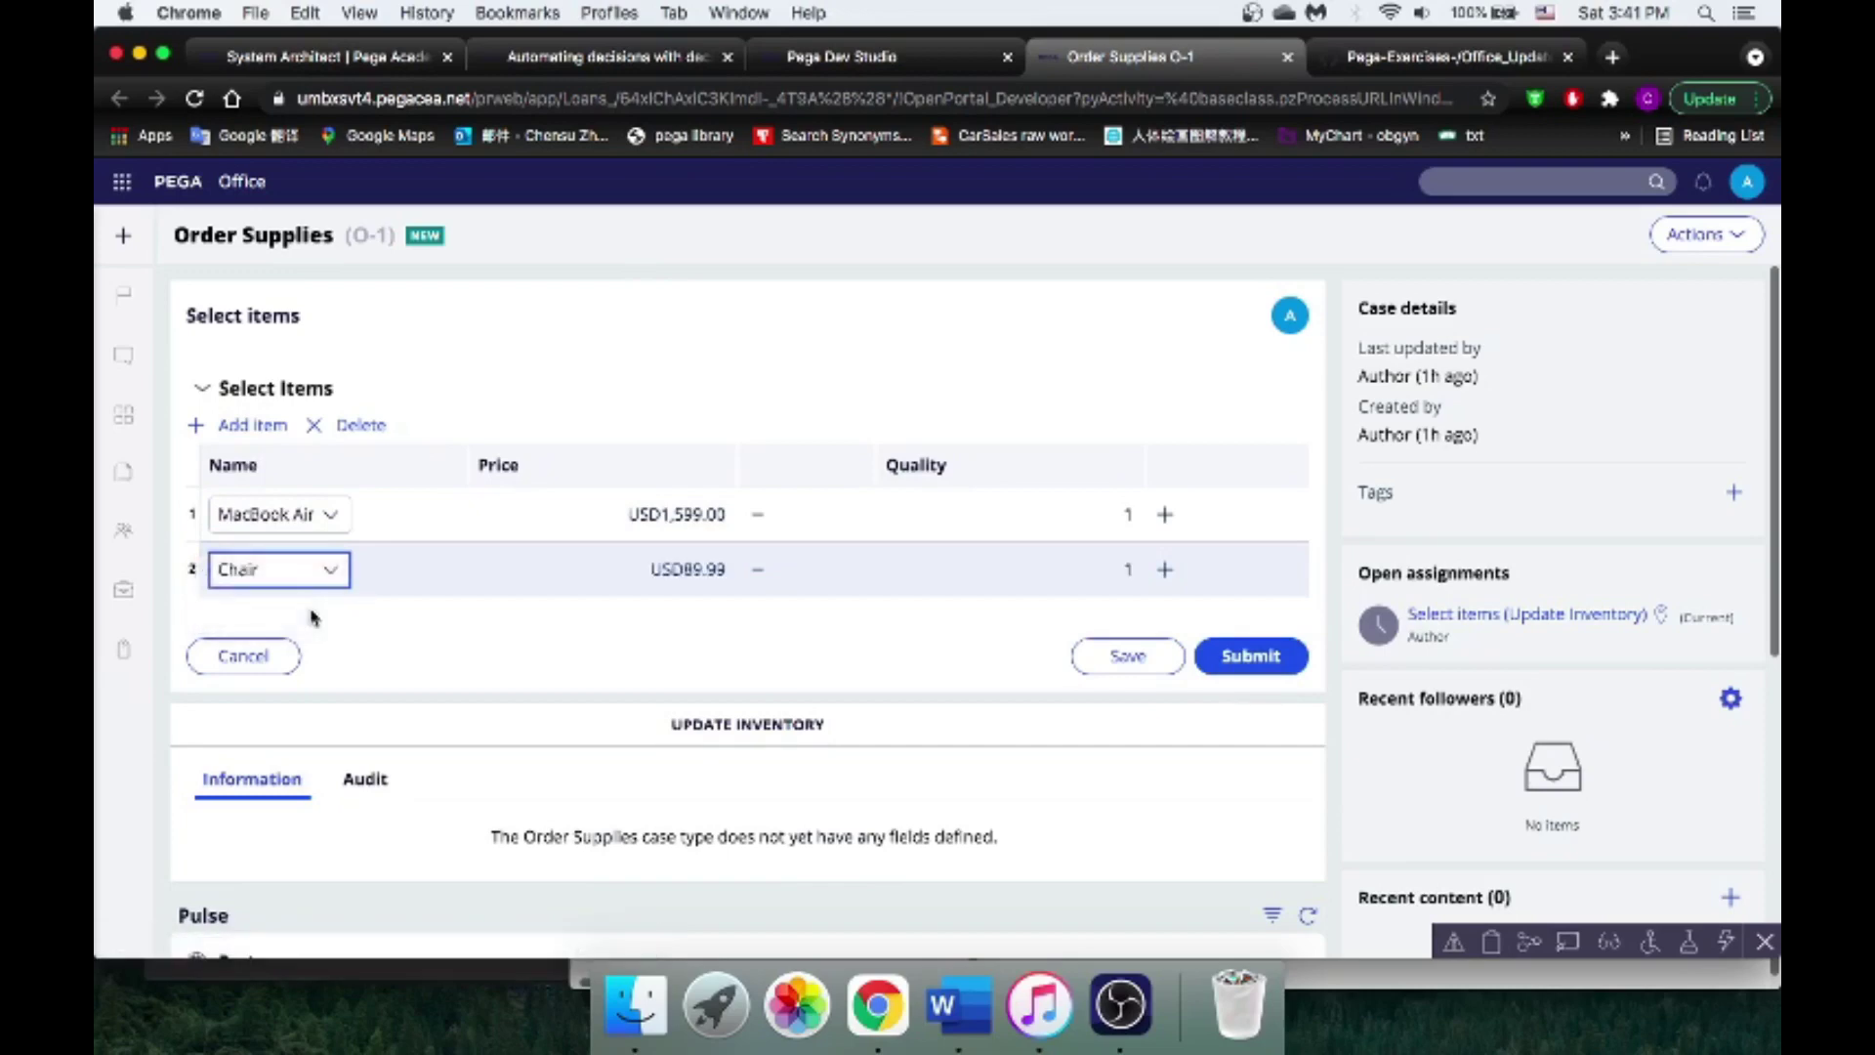
click(1270, 659)
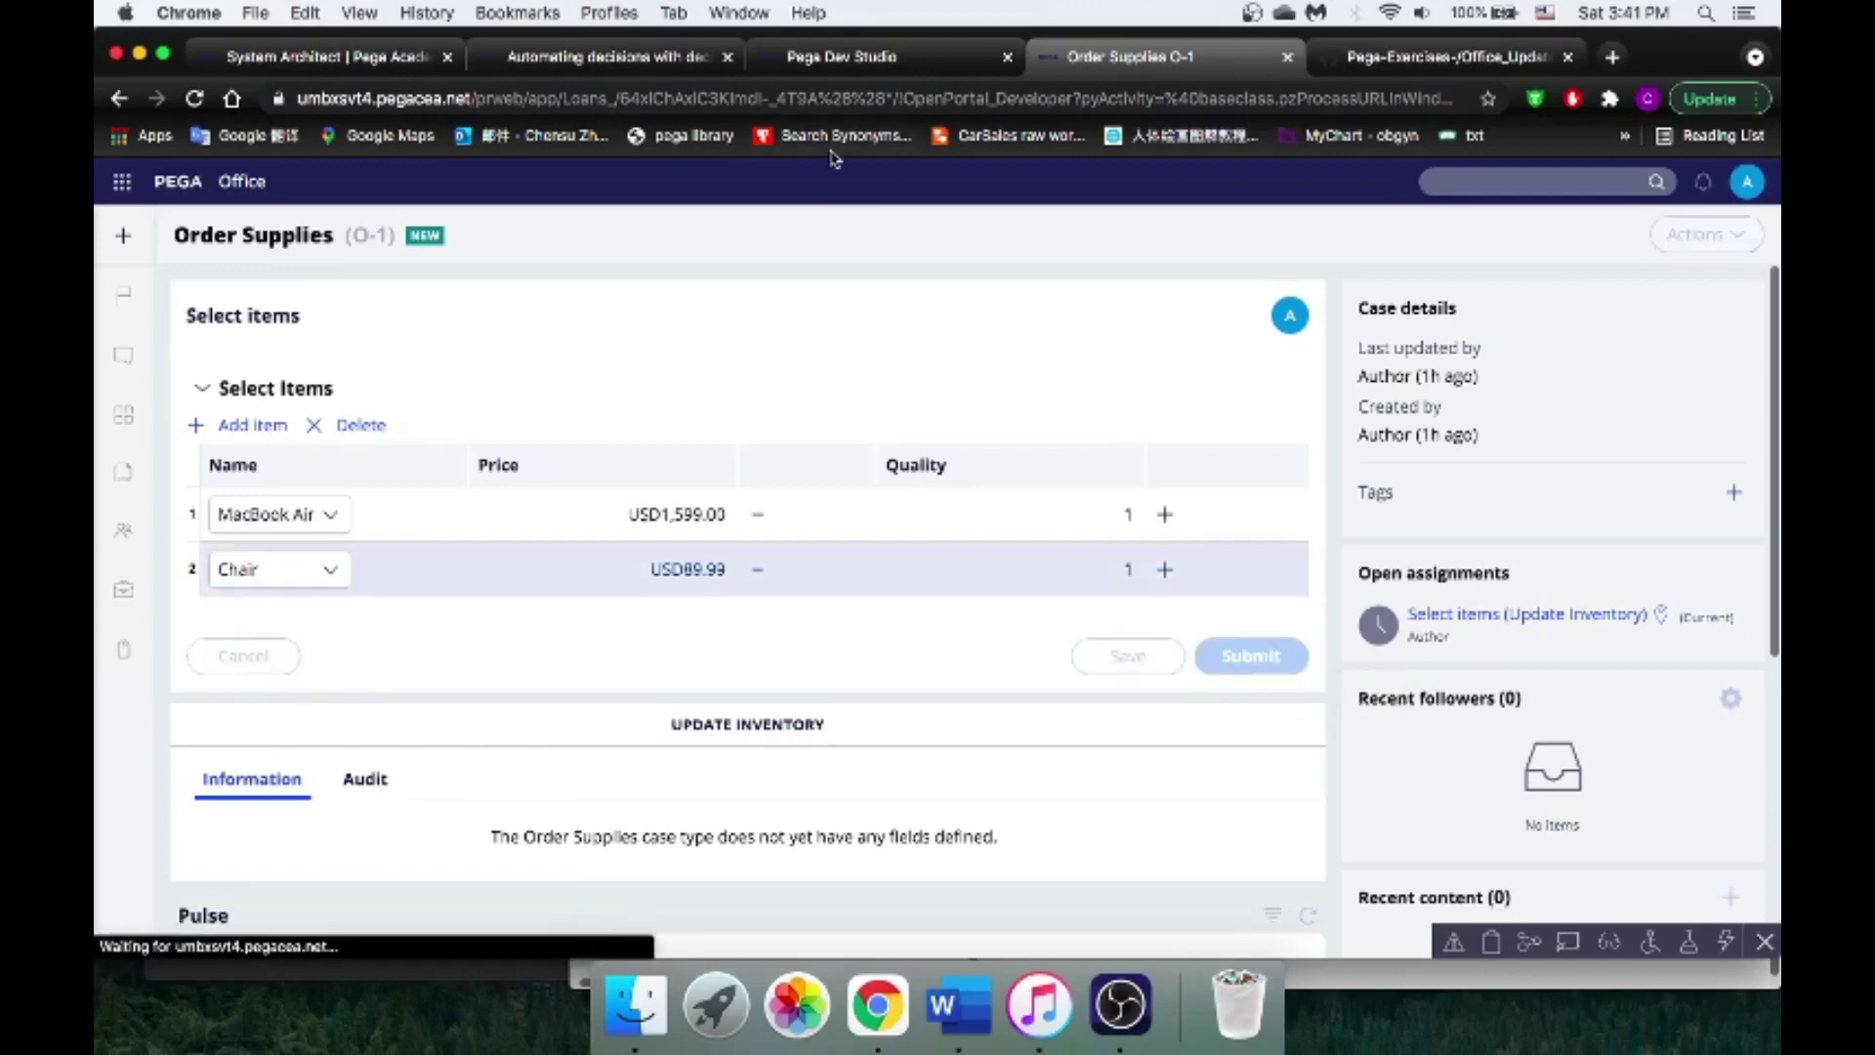
Step: Return to Dev Studio and refresh the Office Supplies data type to check the inventory records
click(877, 56)
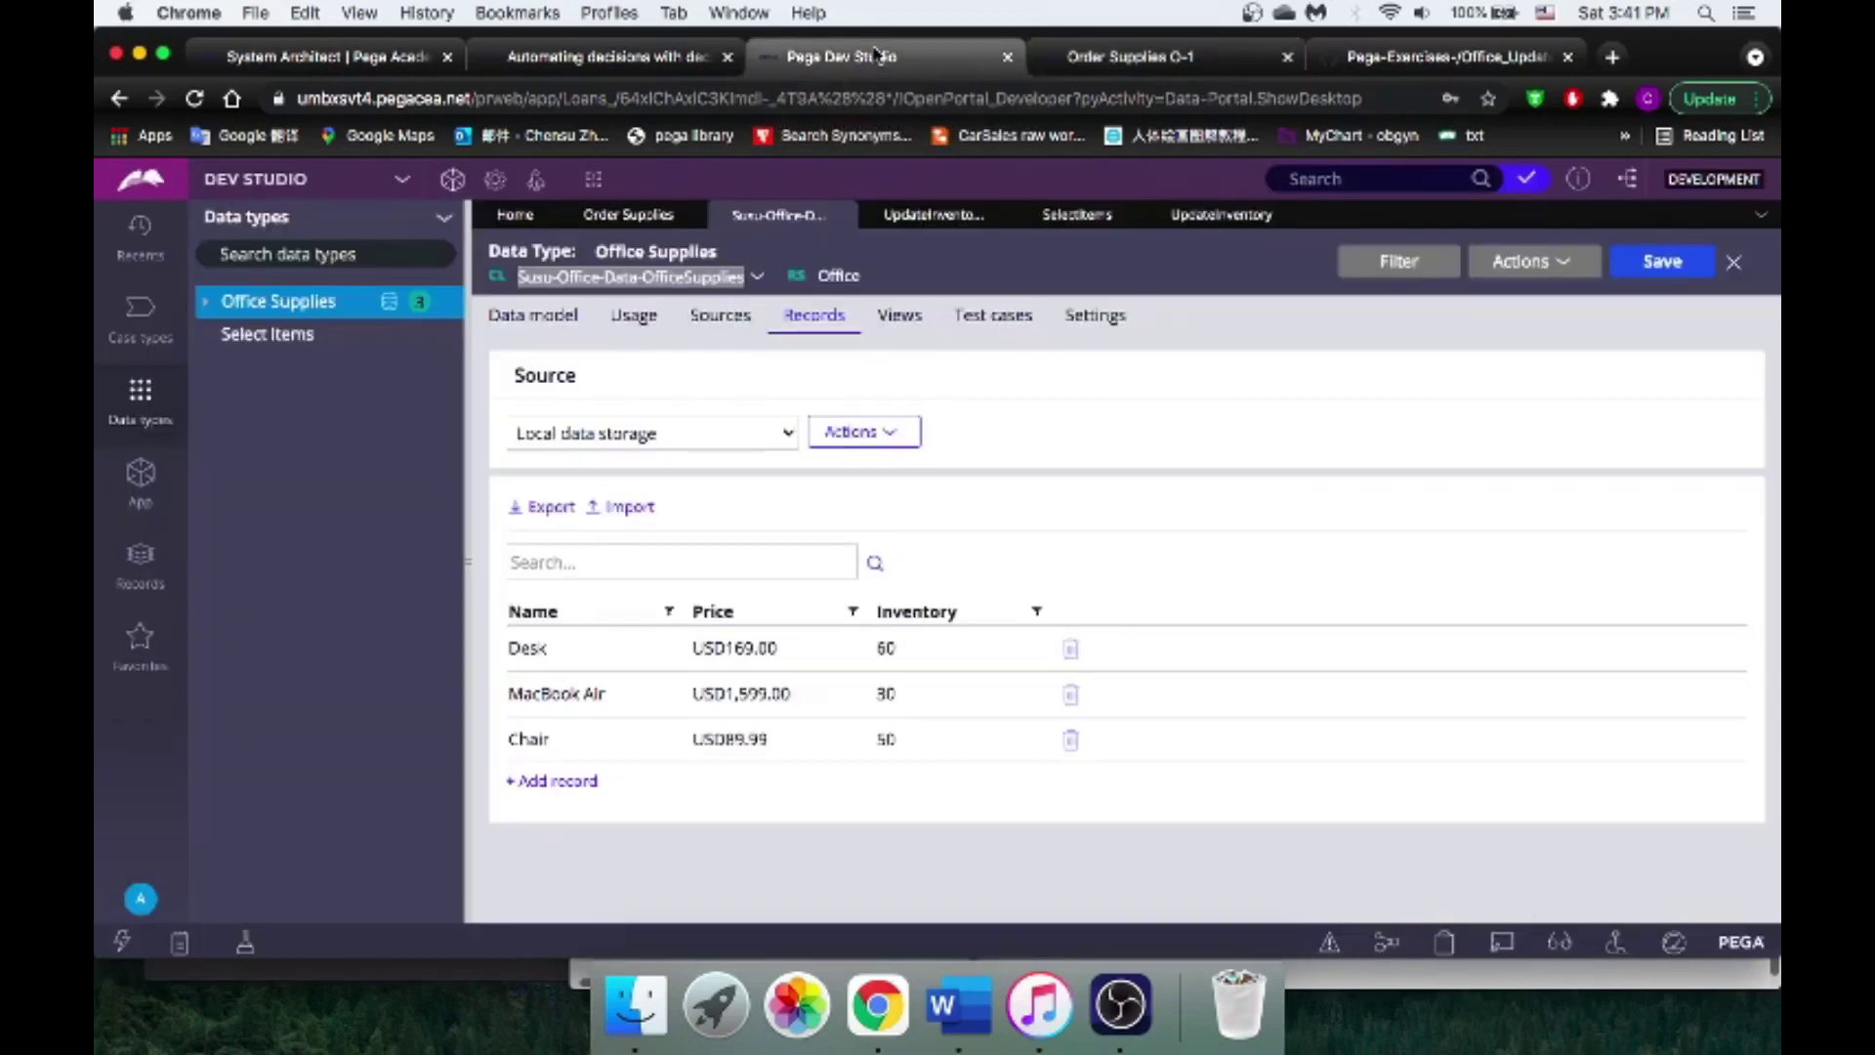
click(1541, 260)
click(1545, 297)
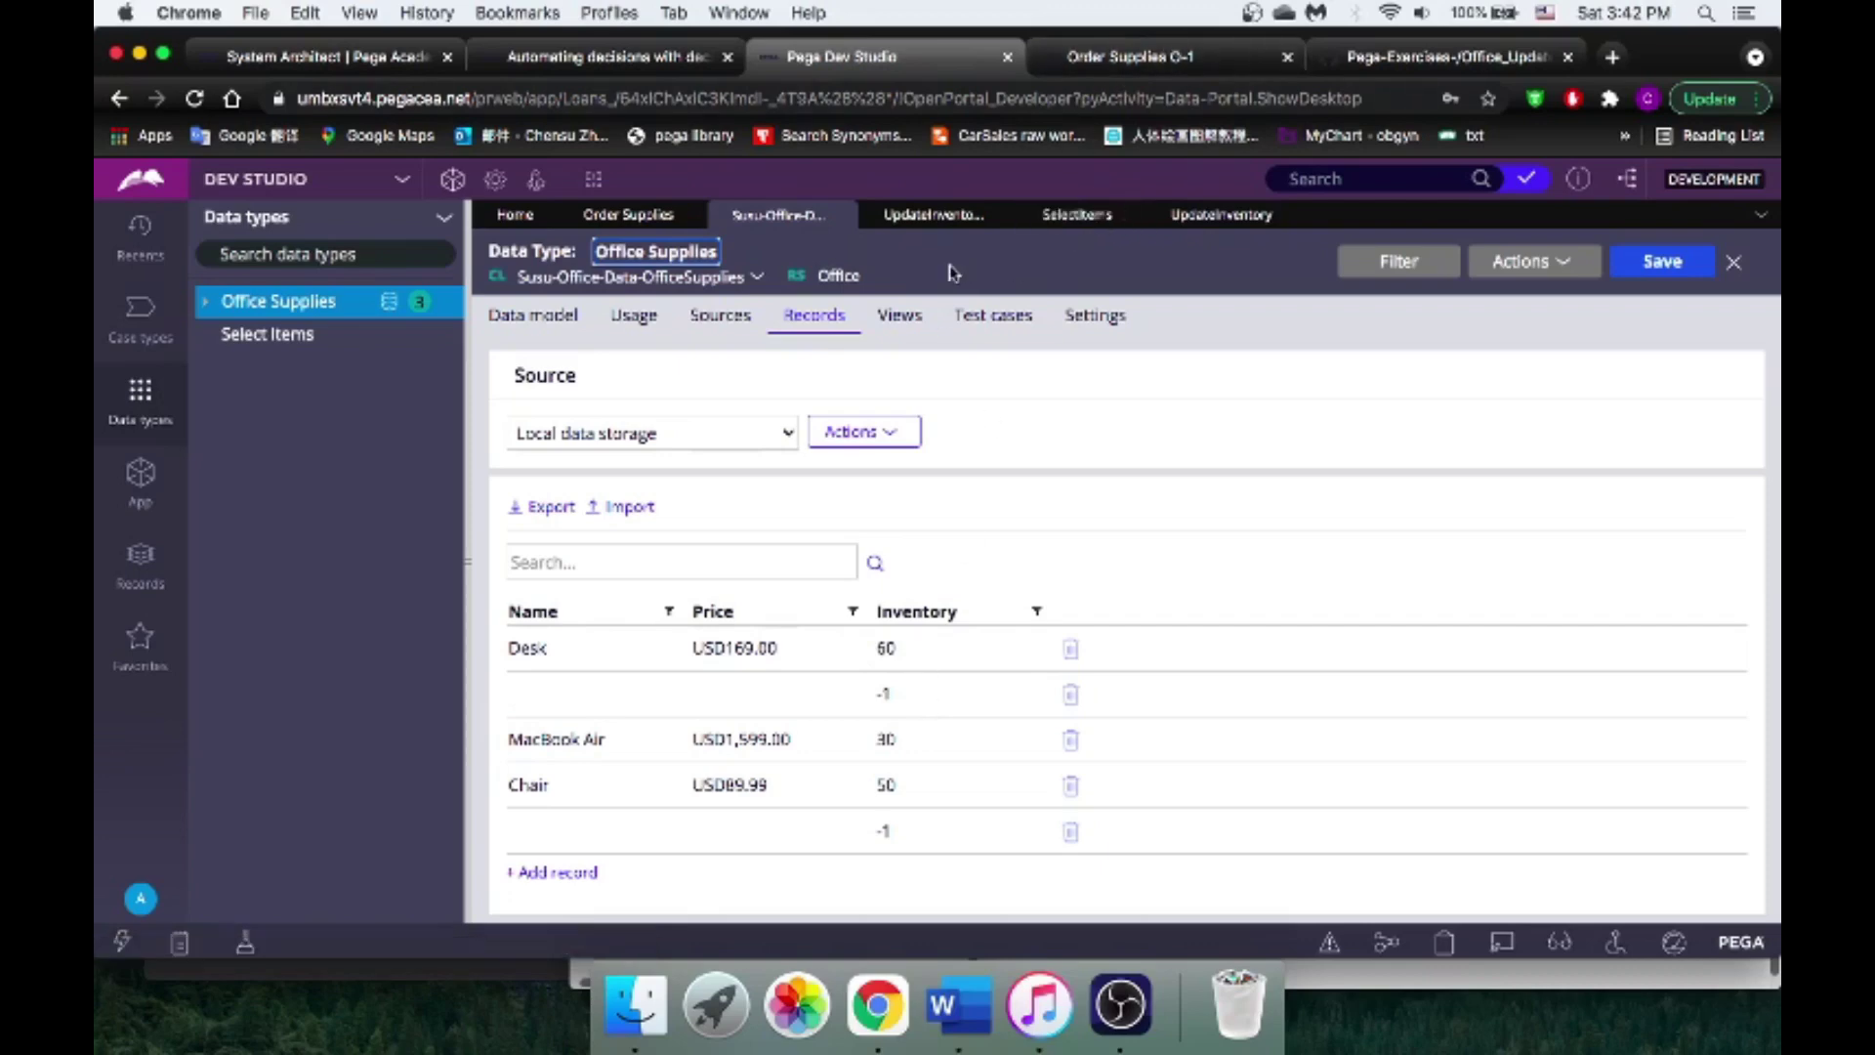
Step: Go back to the UpdateInventory activity to review its steps
click(911, 218)
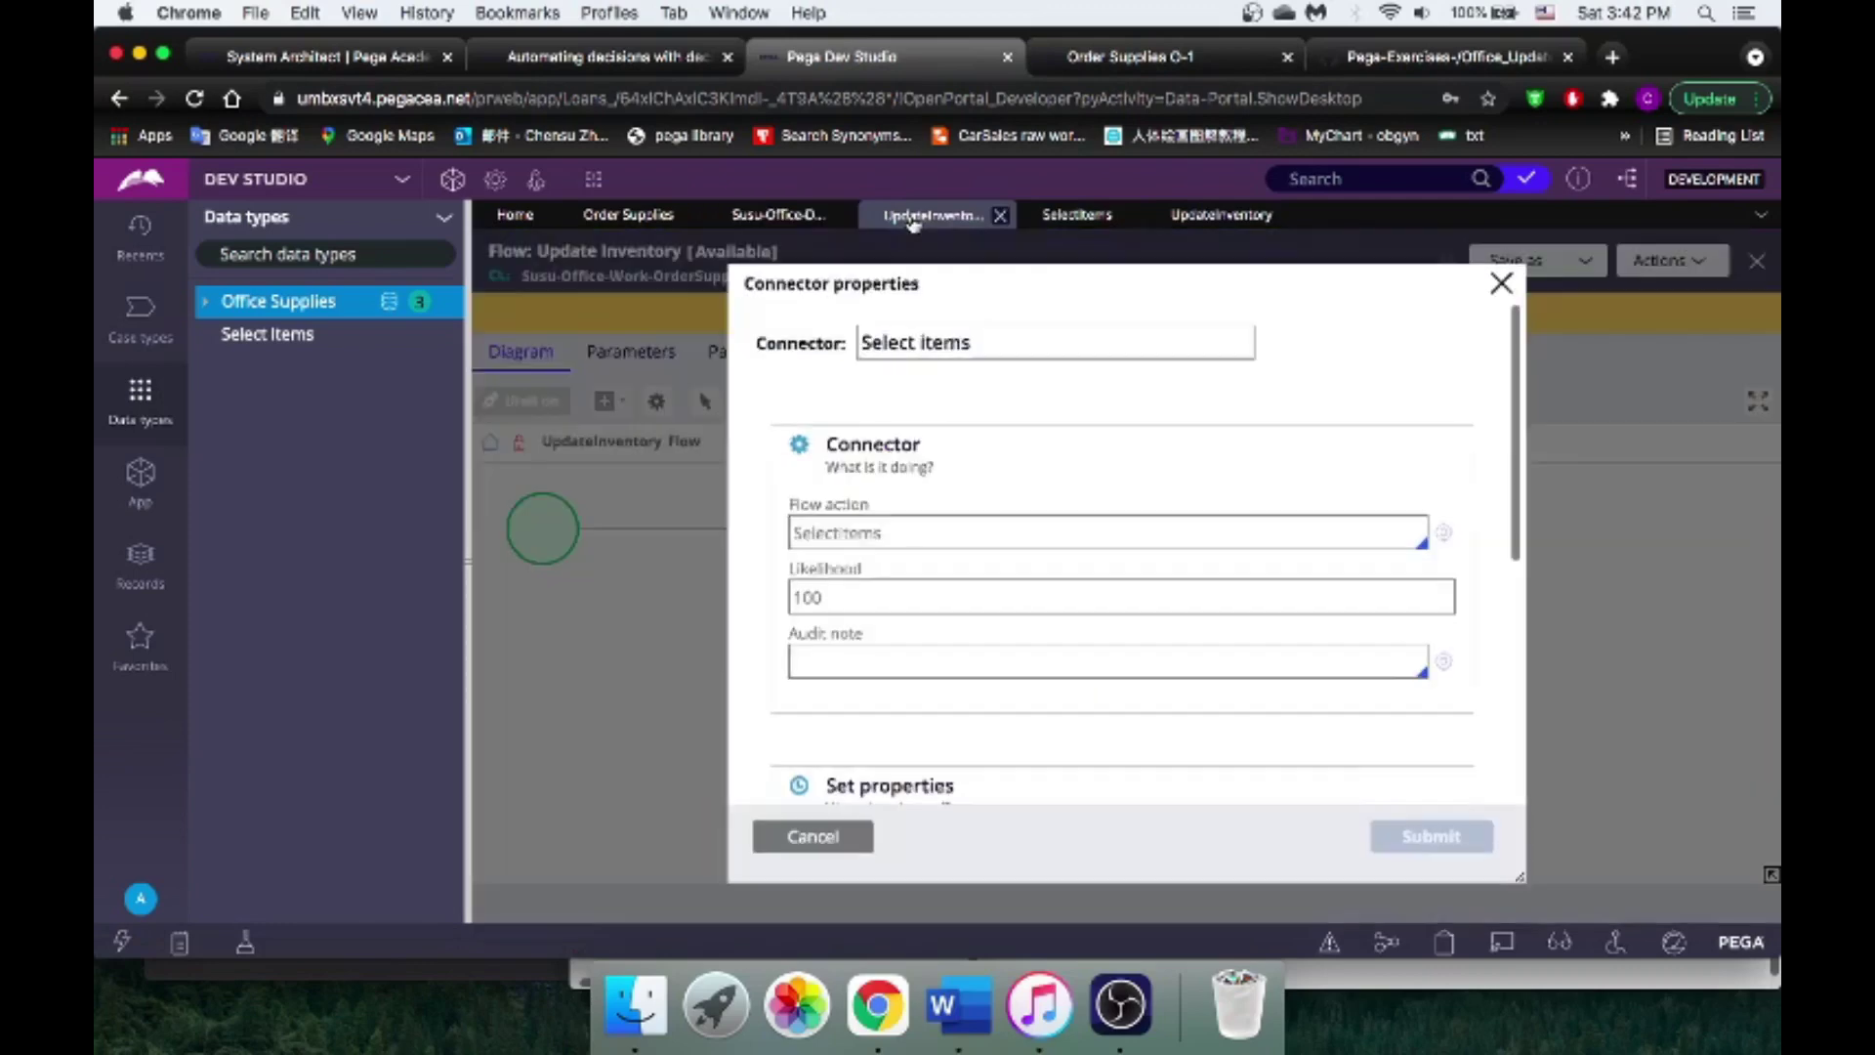
click(1099, 223)
click(1235, 225)
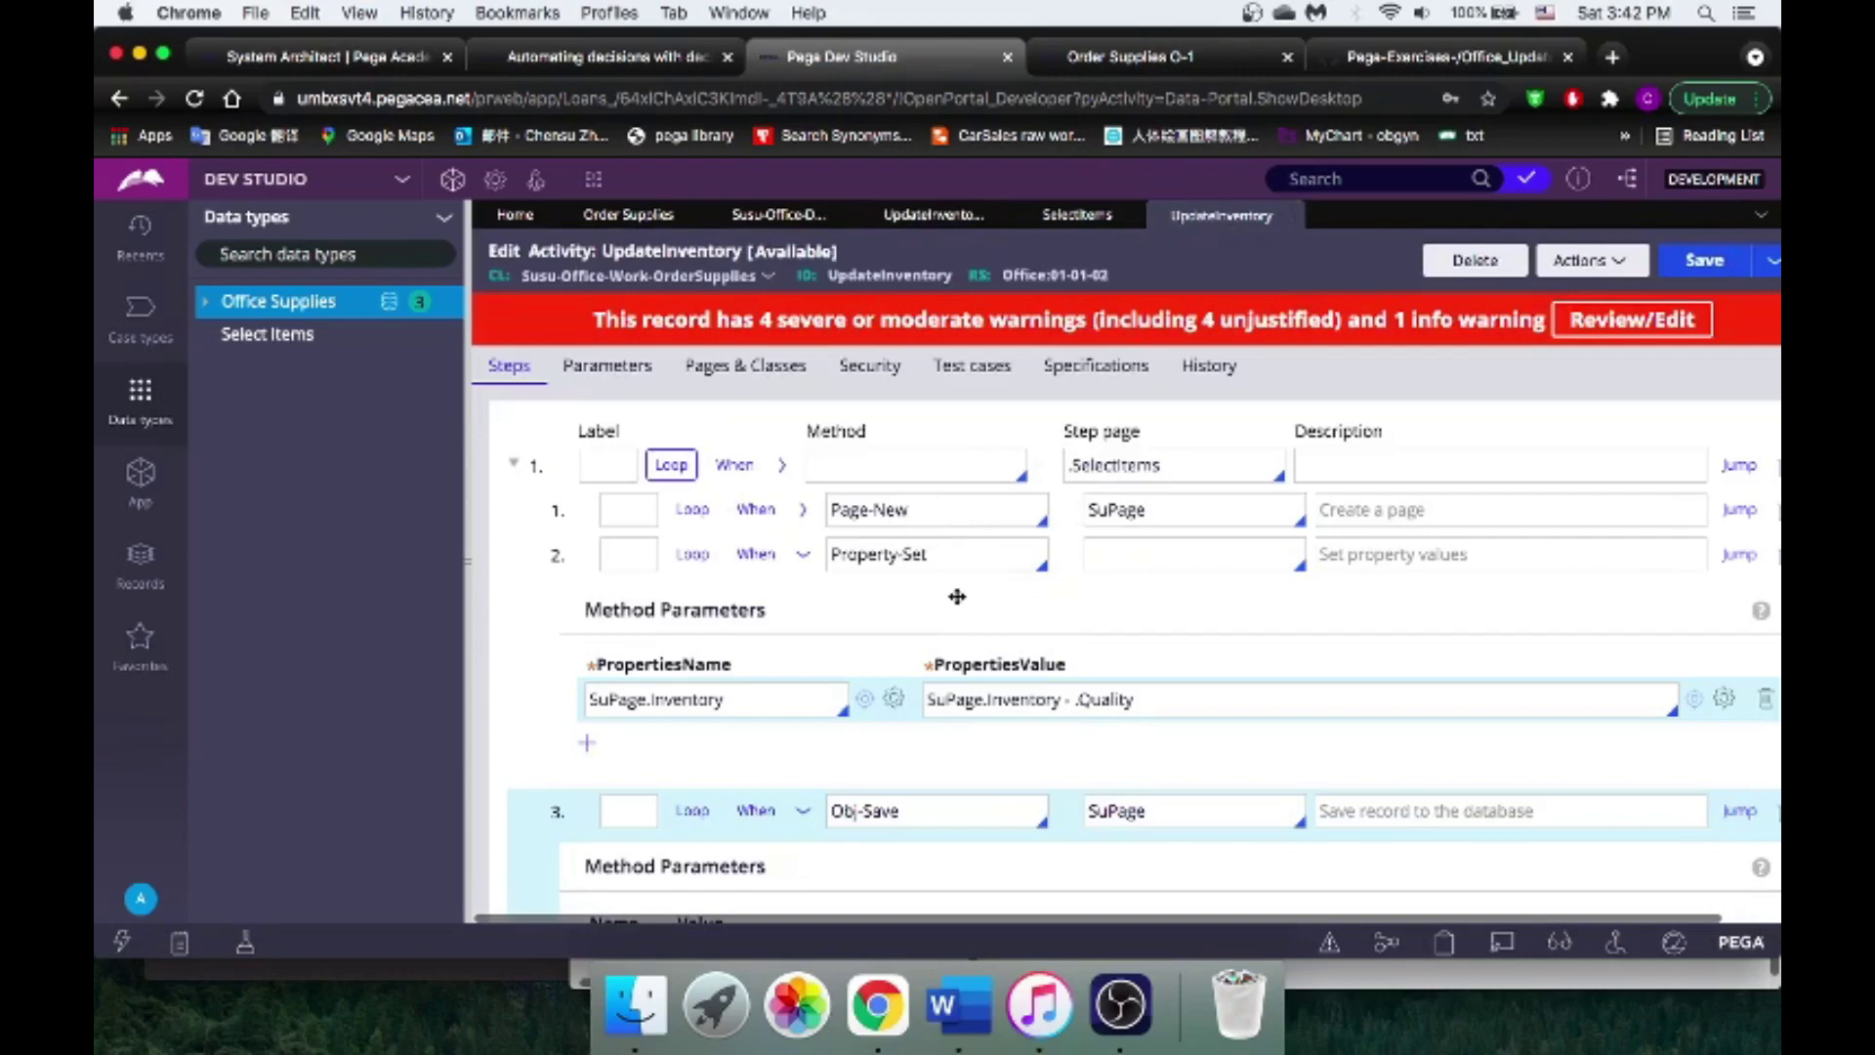
Step: Review the UpdateInventory activity steps and compare them with the Office Supplies inventory records
scroll(923, 556, down, 2)
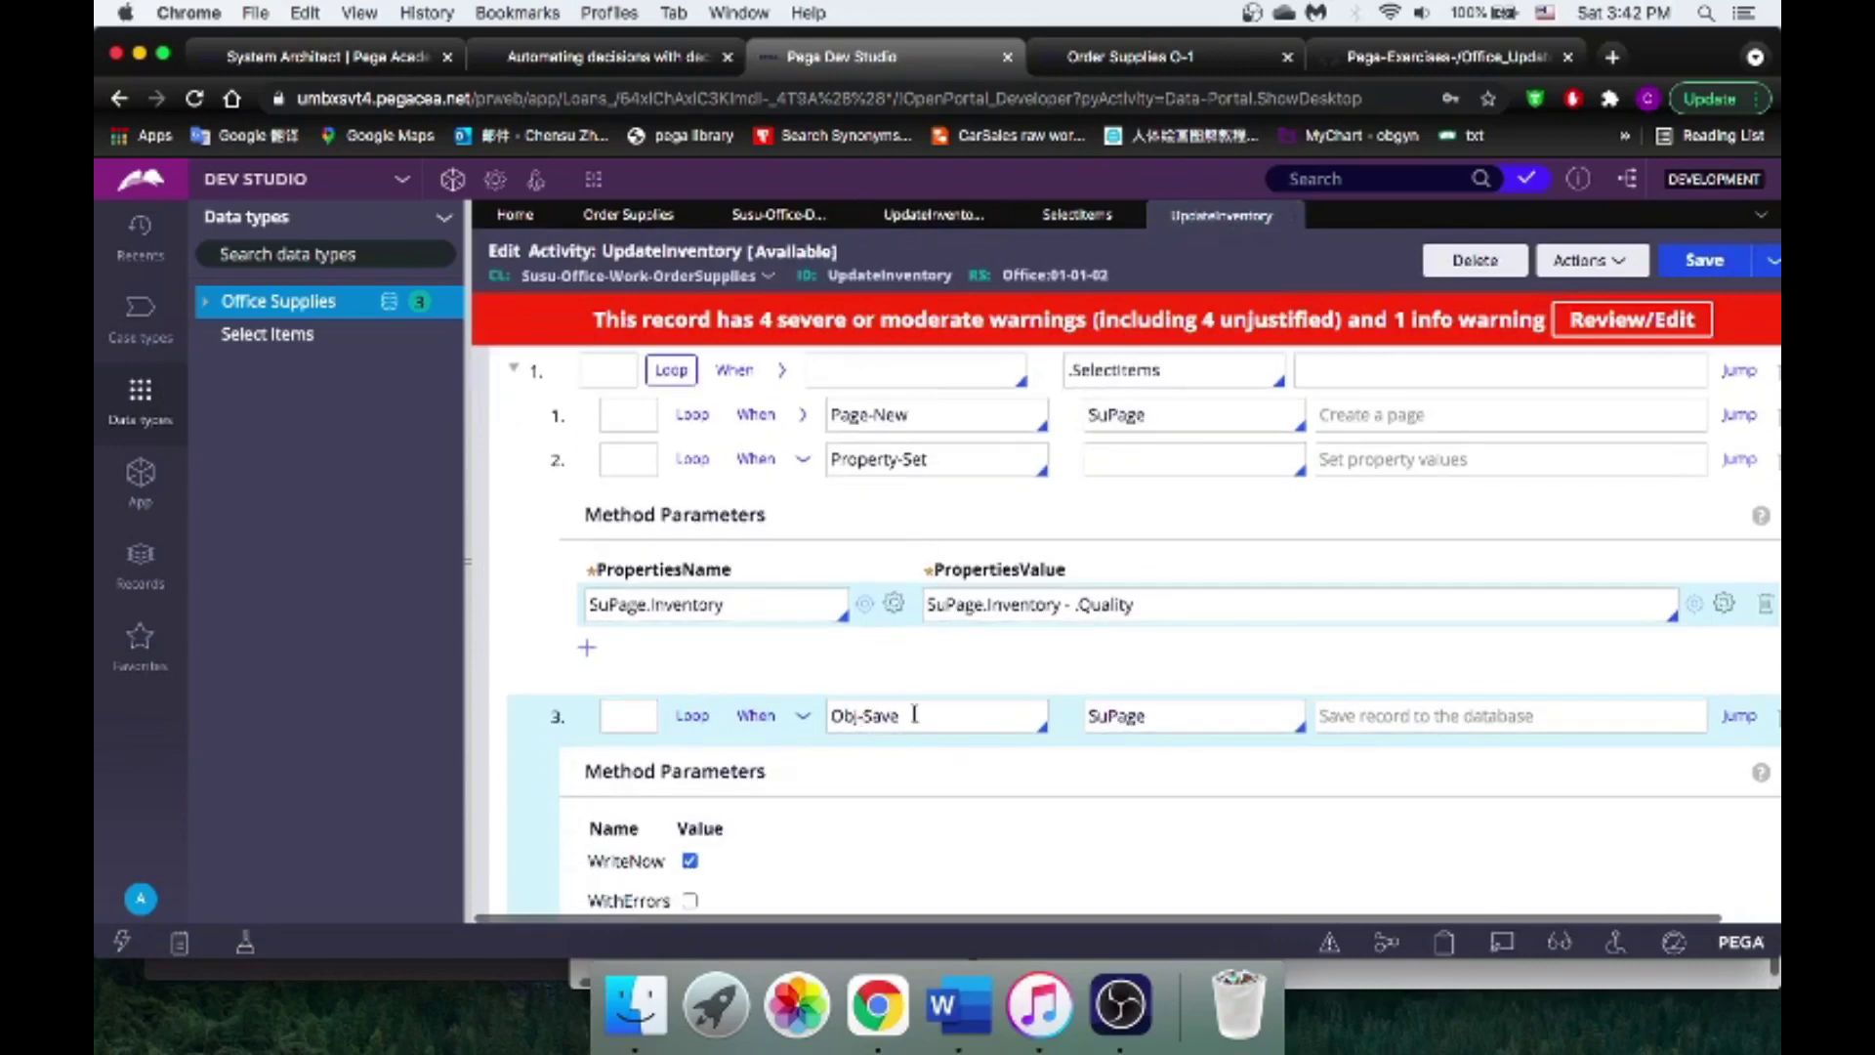
scroll(914, 714, up, 1)
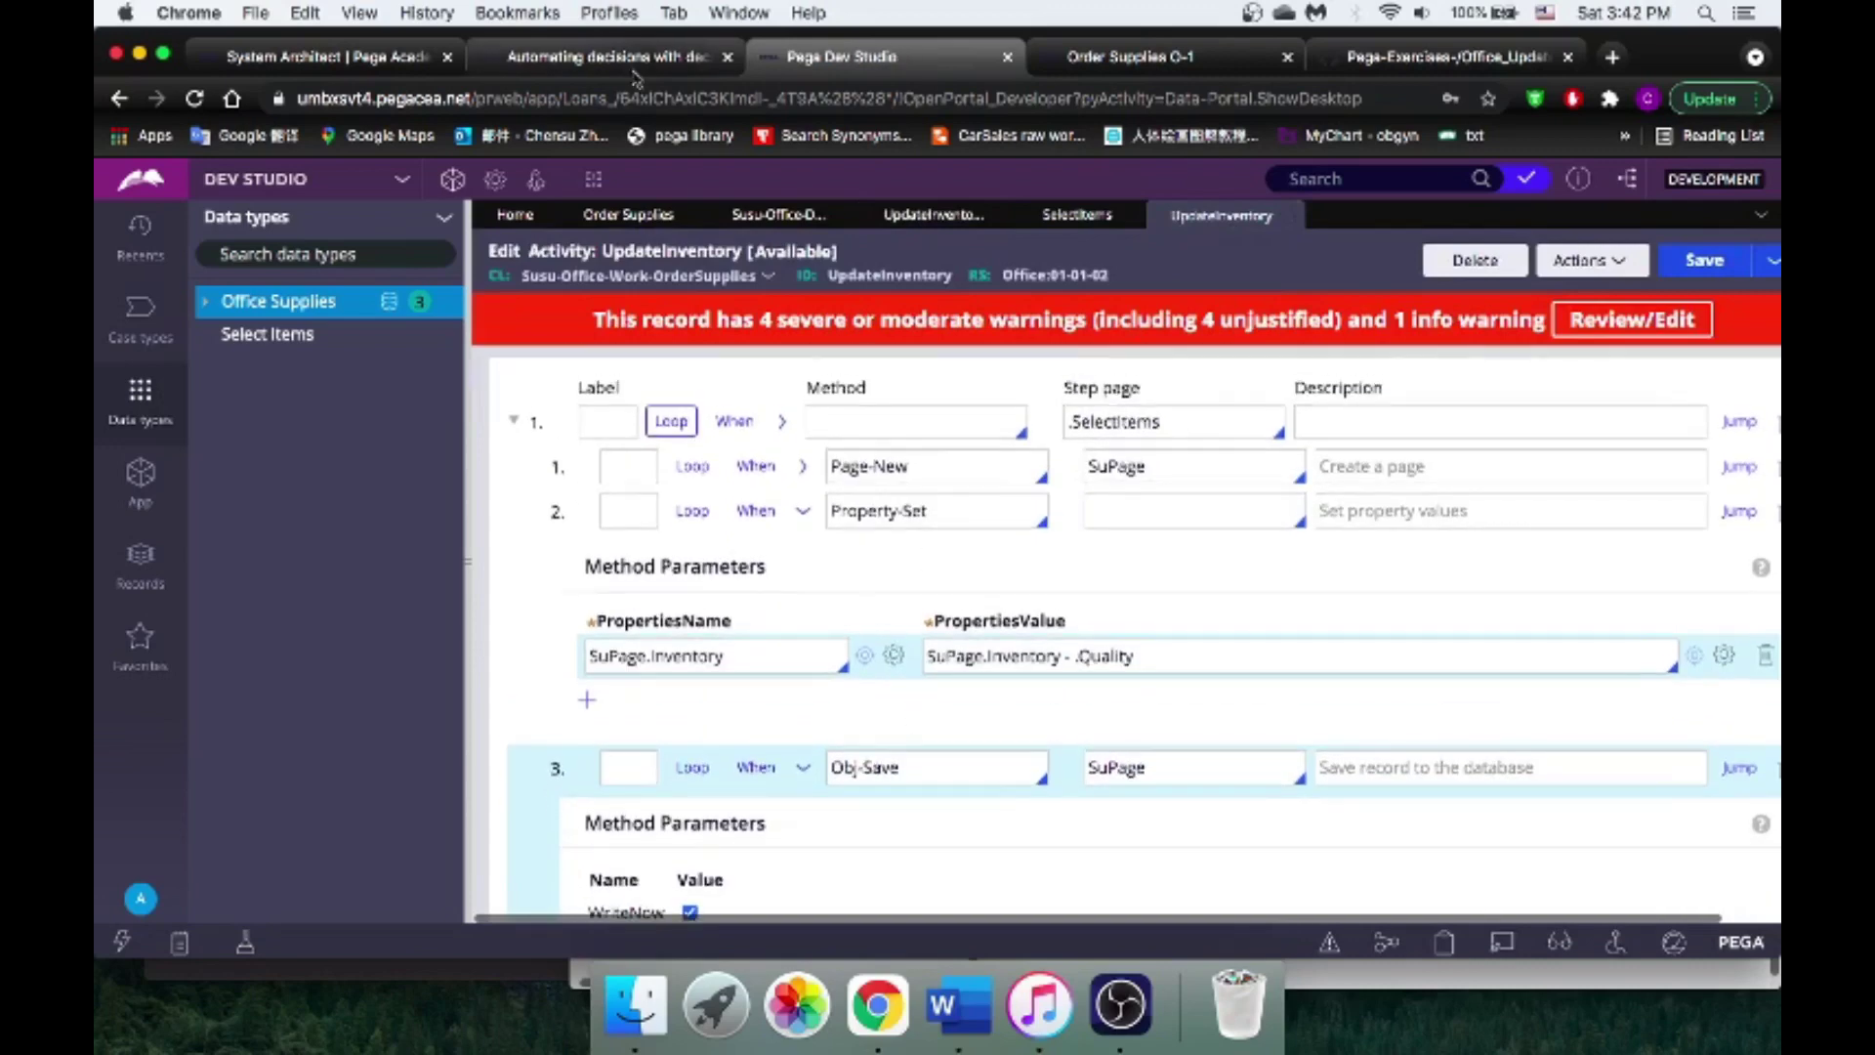
click(925, 220)
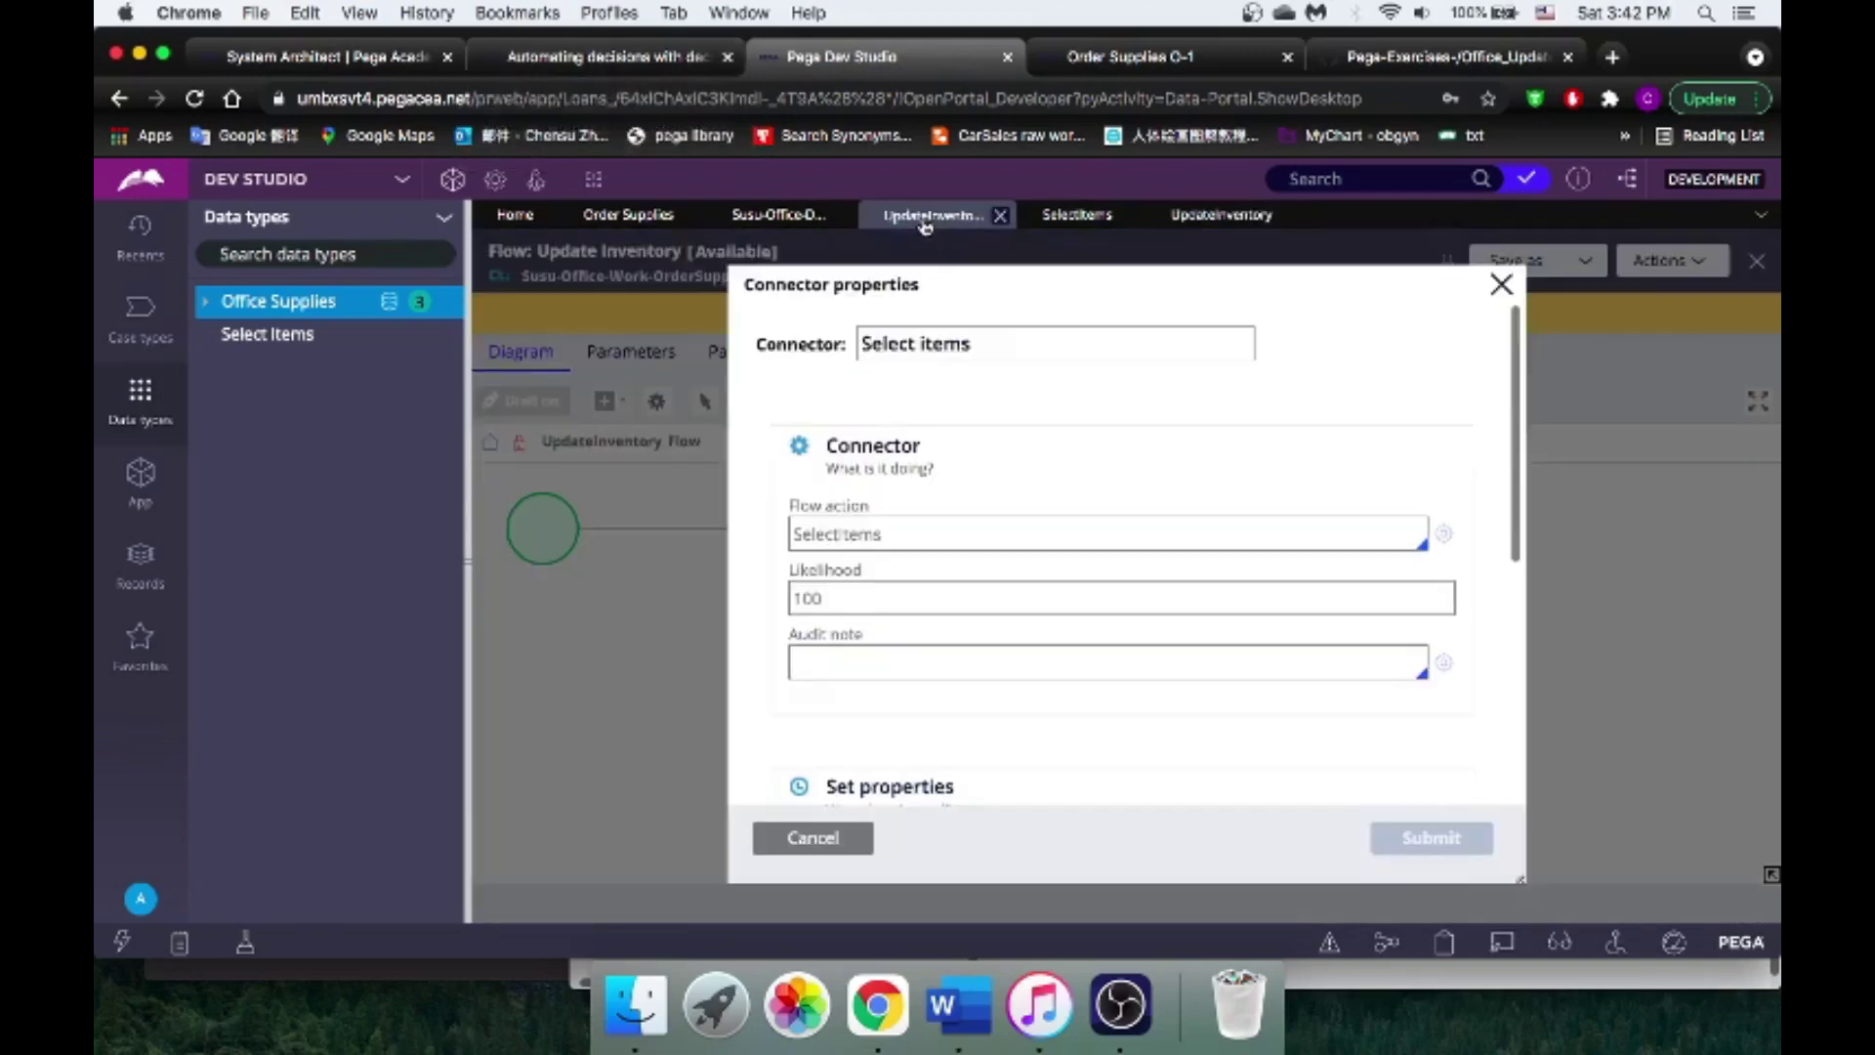
click(778, 215)
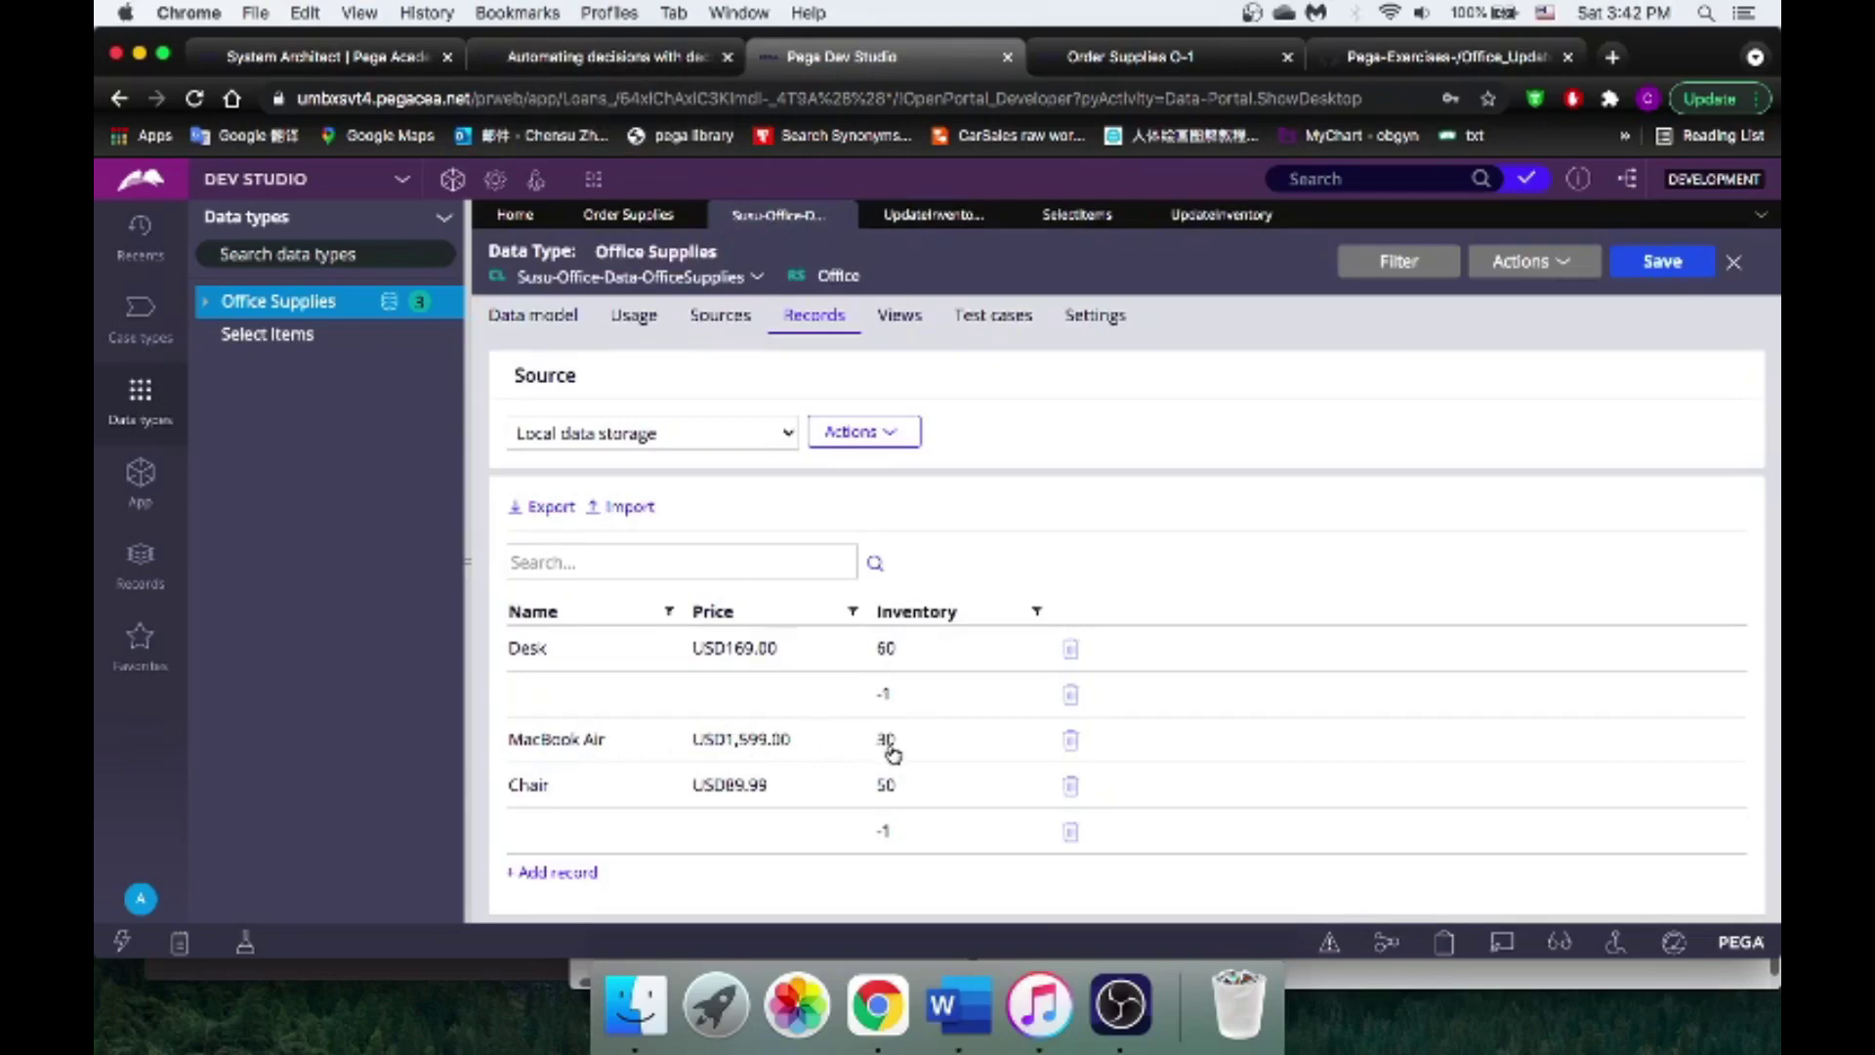
Step: Return to the UpdateInventory activity and add a new sub-step after Obj-Save
click(1189, 230)
scroll(713, 657, down, 3)
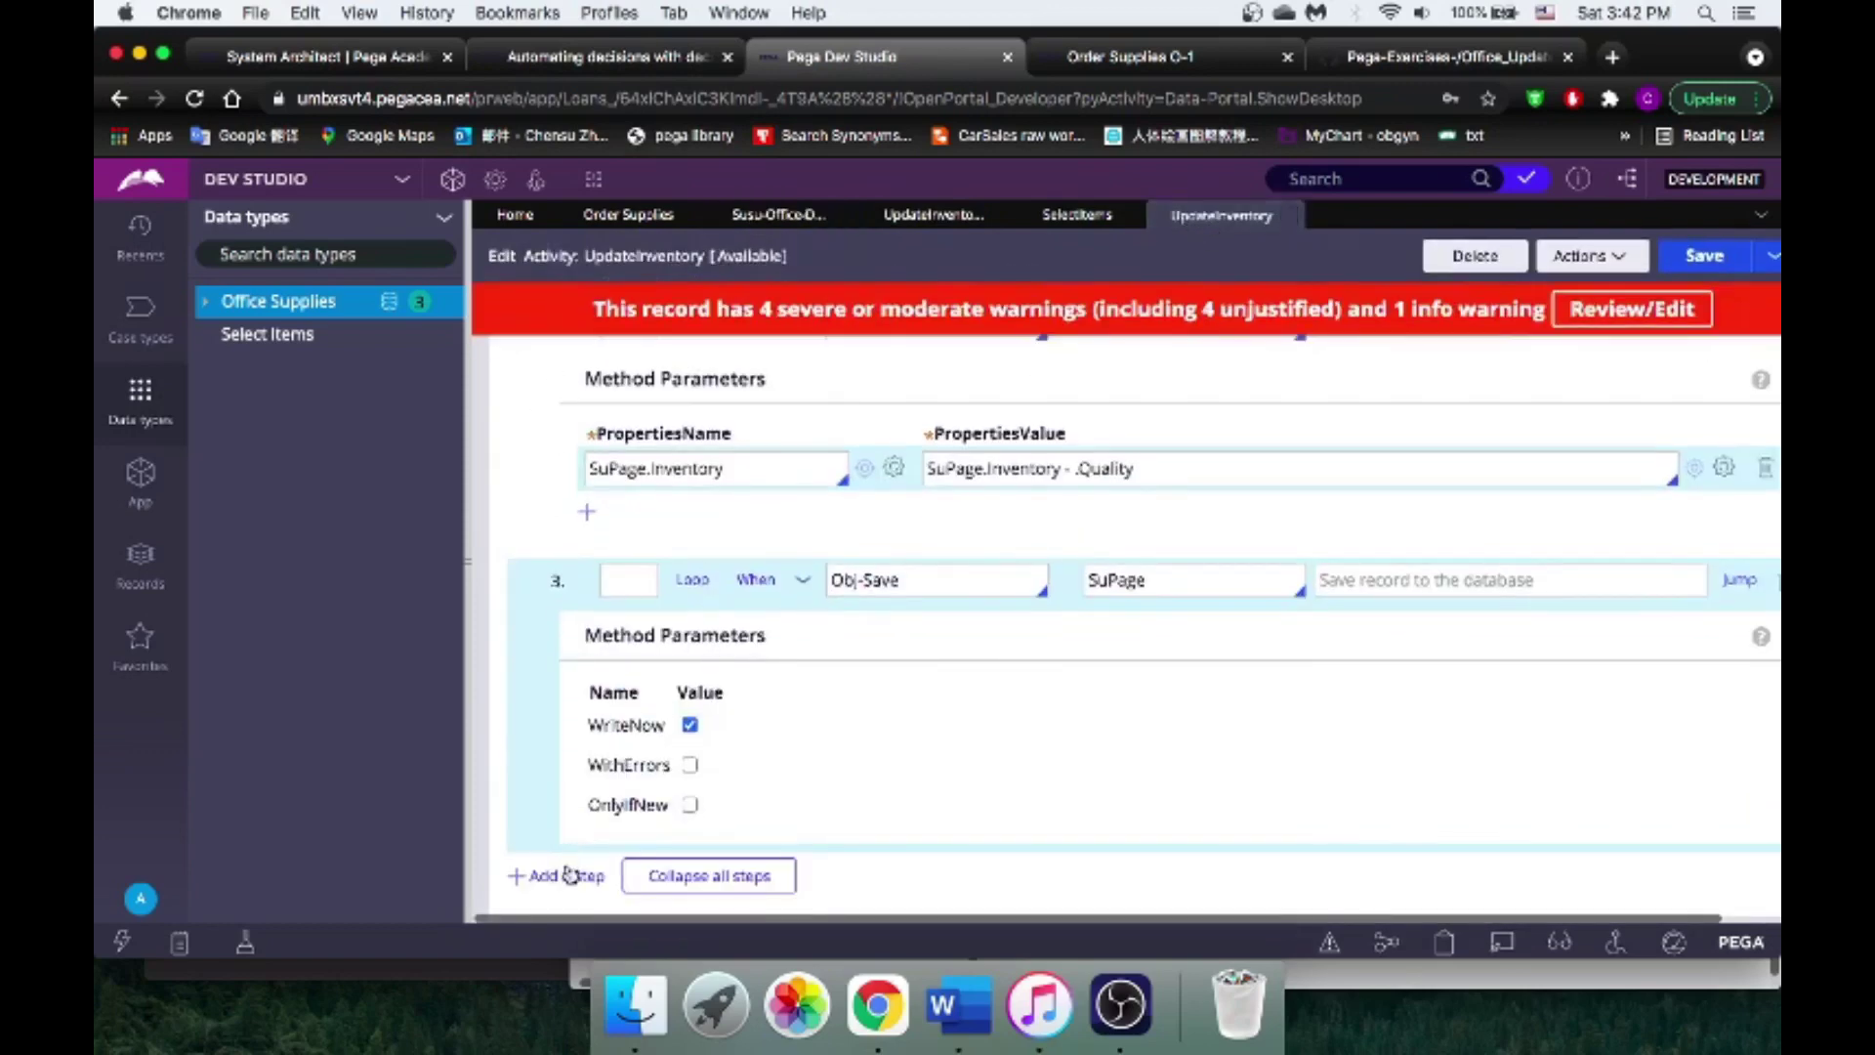
click(569, 877)
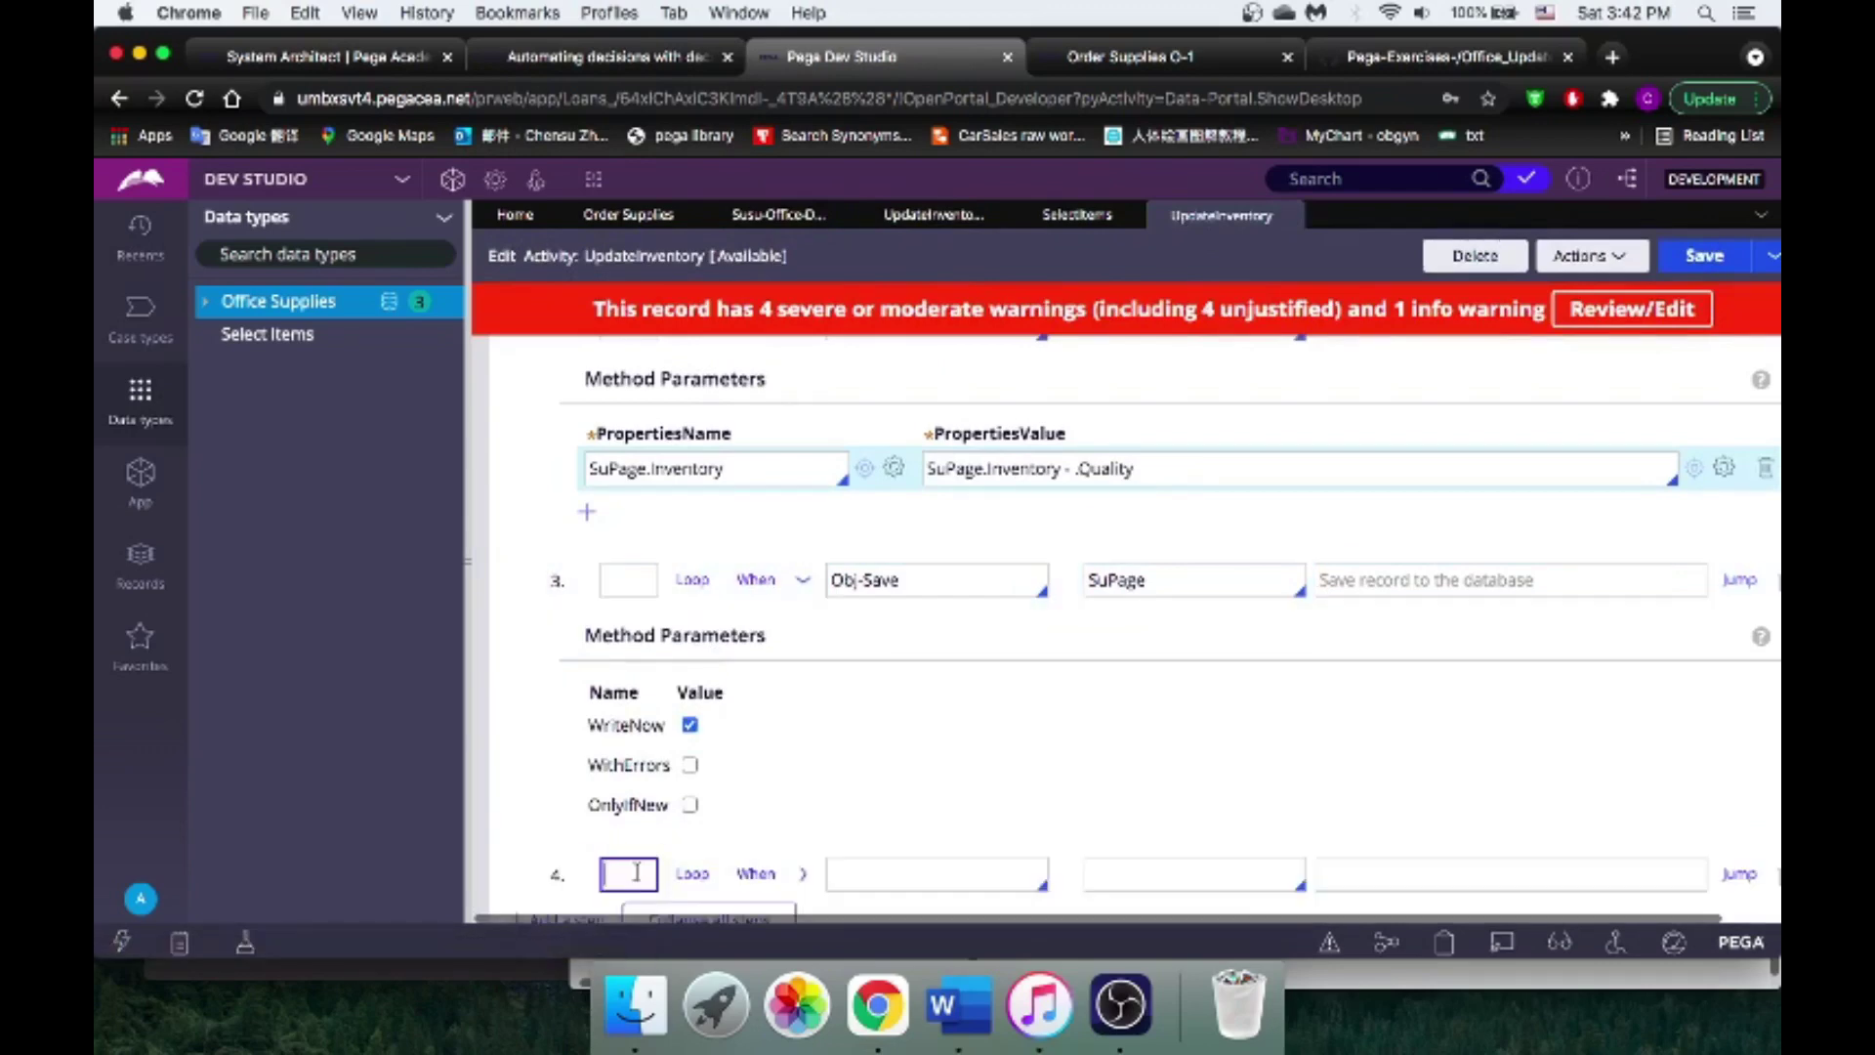
text(obj-open)
key(BackSpace)
key(BackSpace)
key(BackSpace)
key(BackSpace)
key(BackSpace)
key(BackSpace)
key(BackSpace)
key(BackSpace)
Step: Set the new sub-step's method to Obj-Open and check the SelectItems(1) page in the Clipboard viewer
click(923, 870)
text(o)
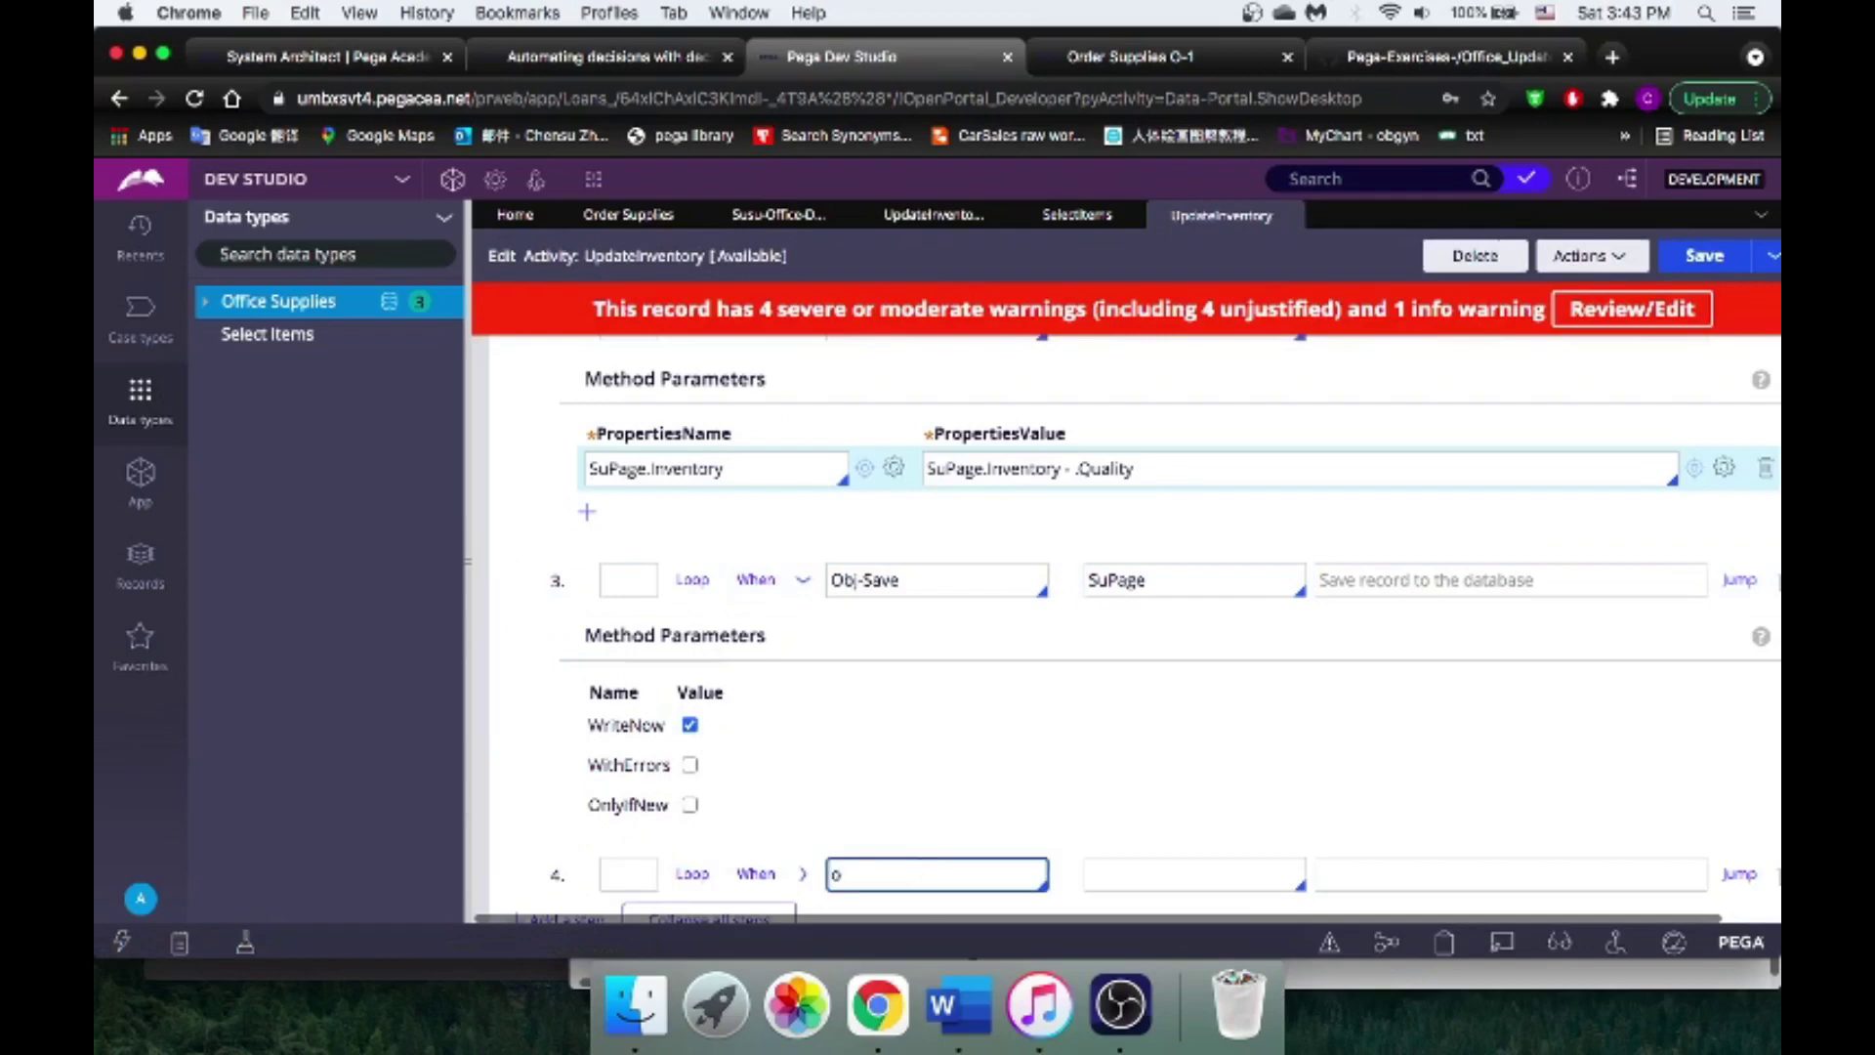
text(bj-open)
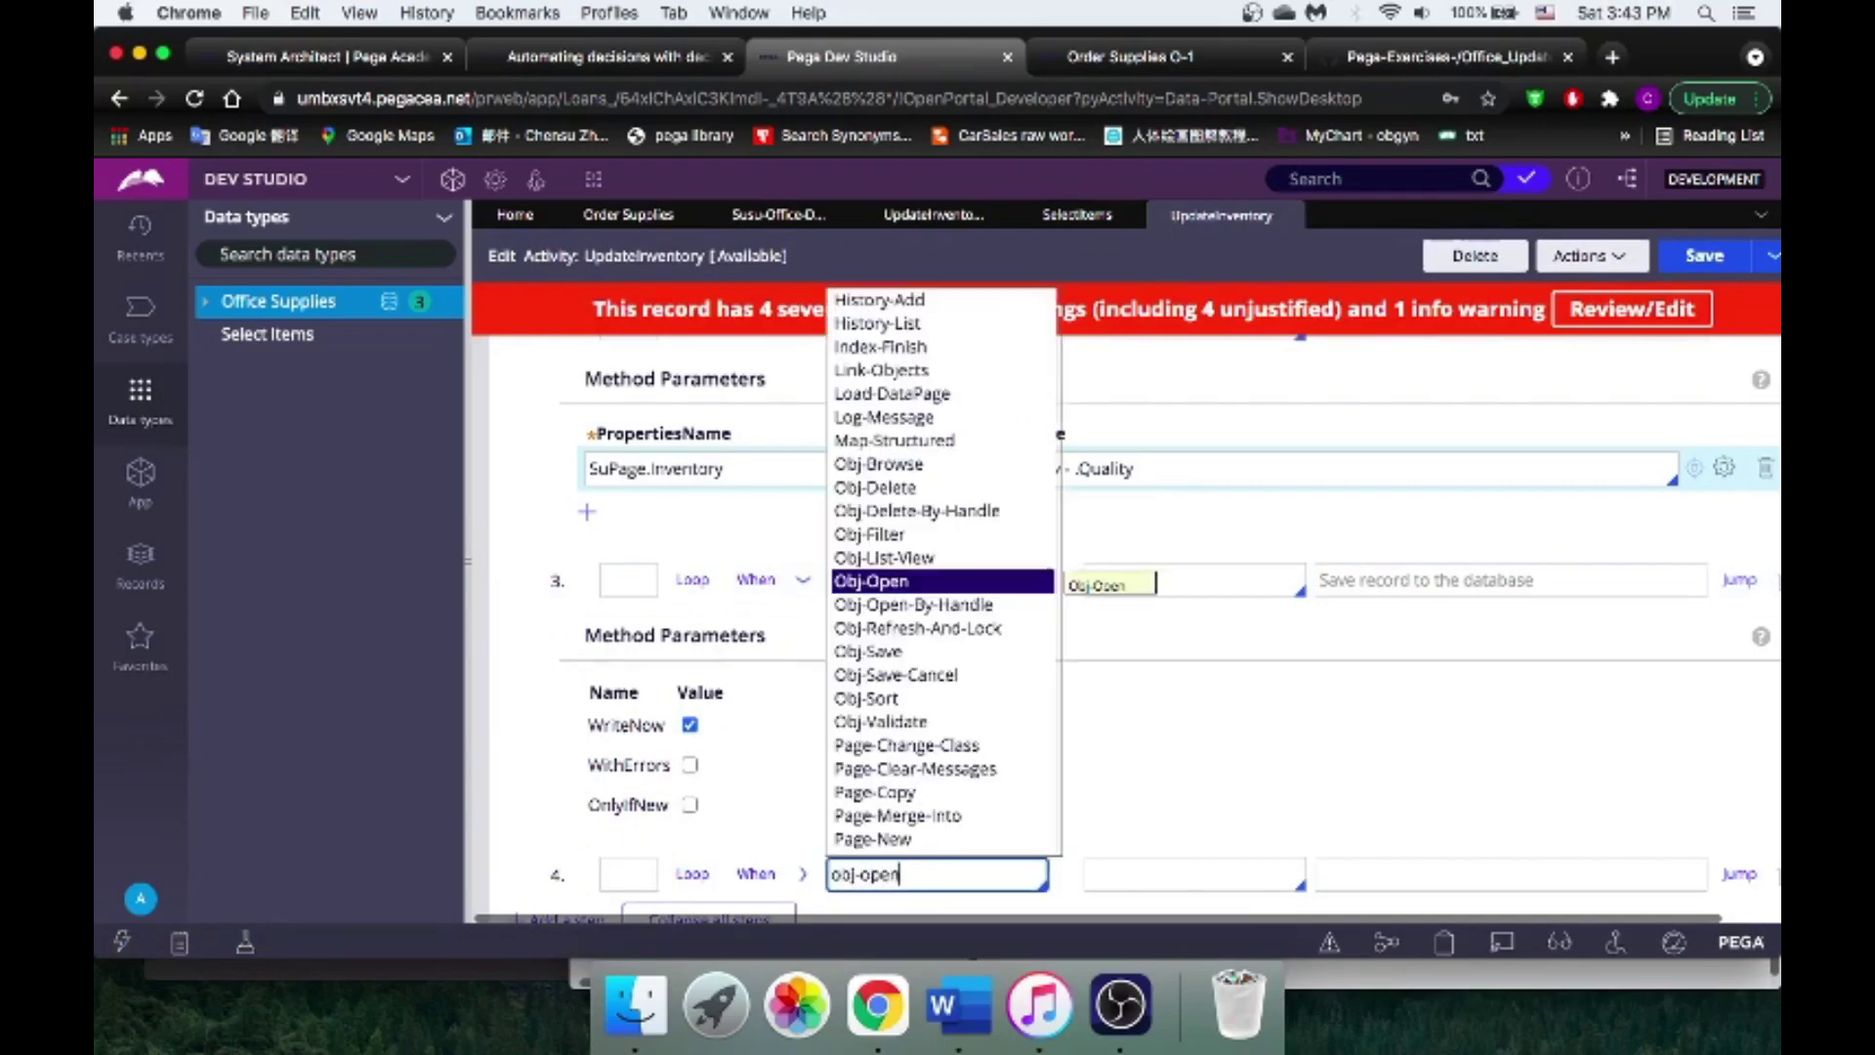
key(Return)
scroll(916, 810, down, 1)
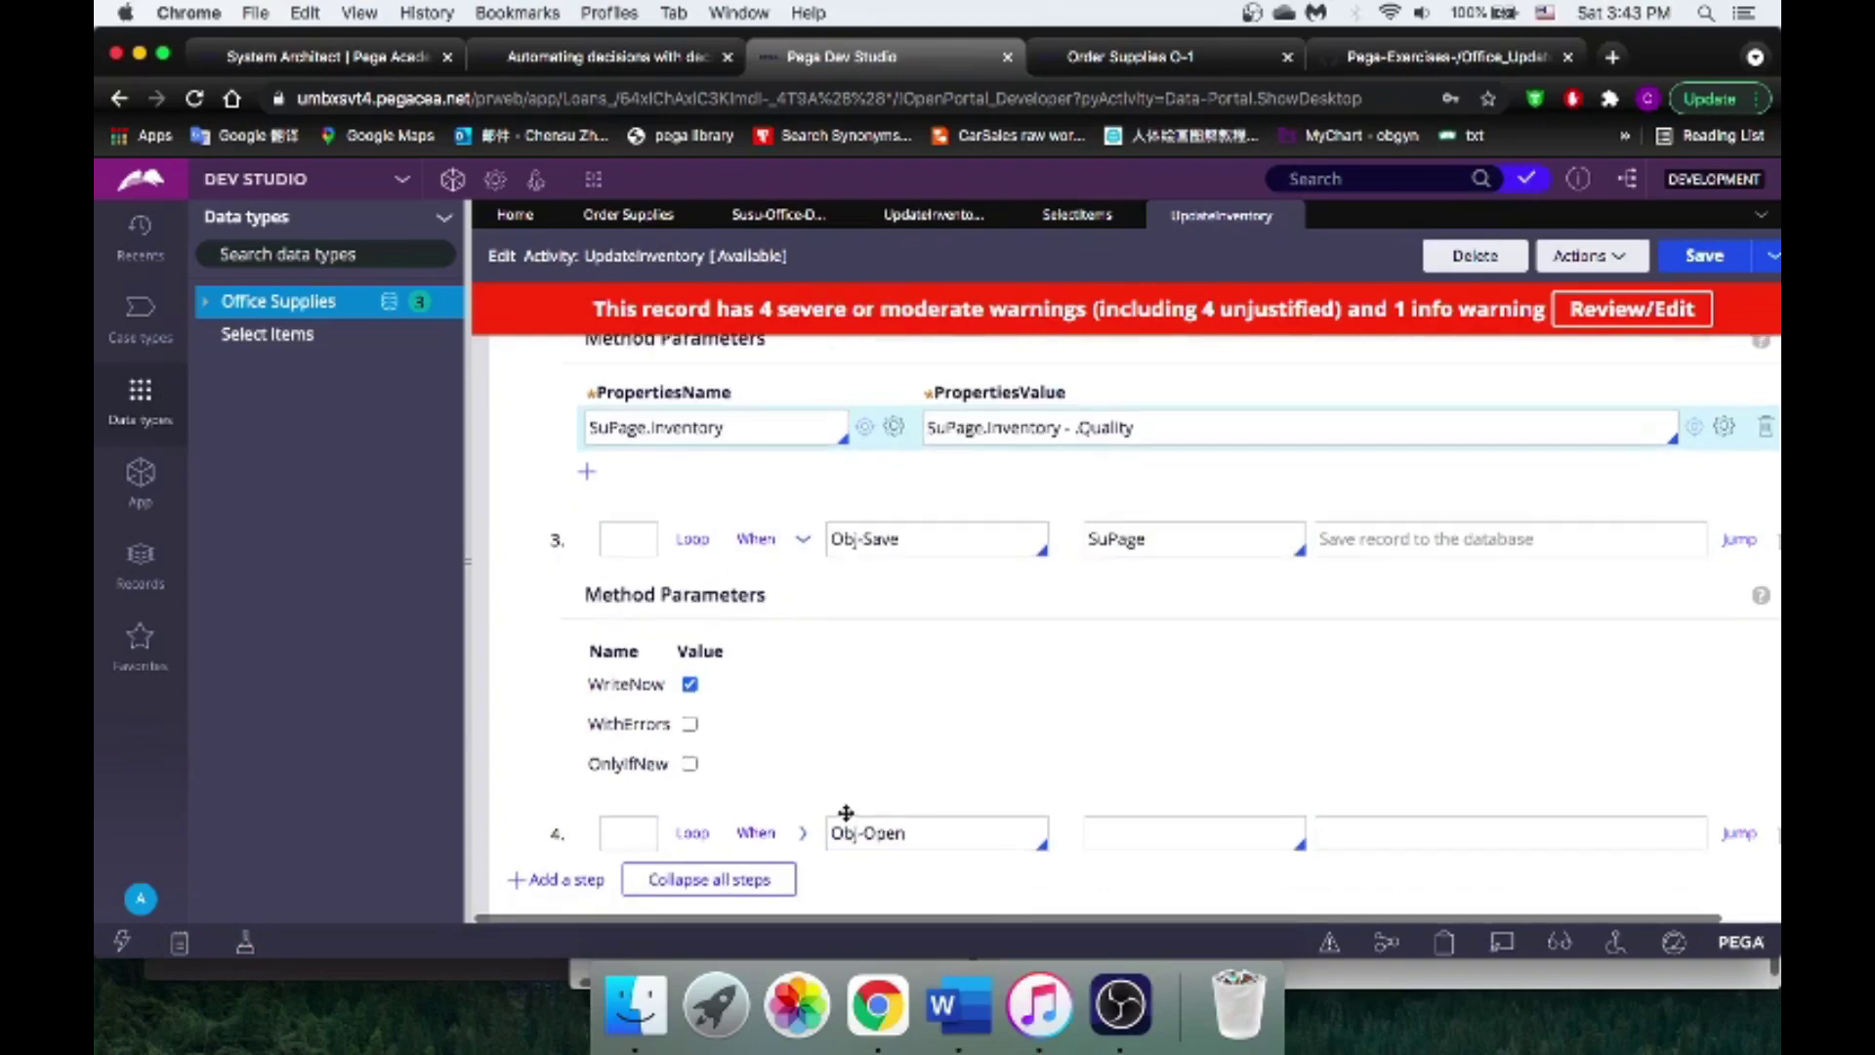
click(1395, 980)
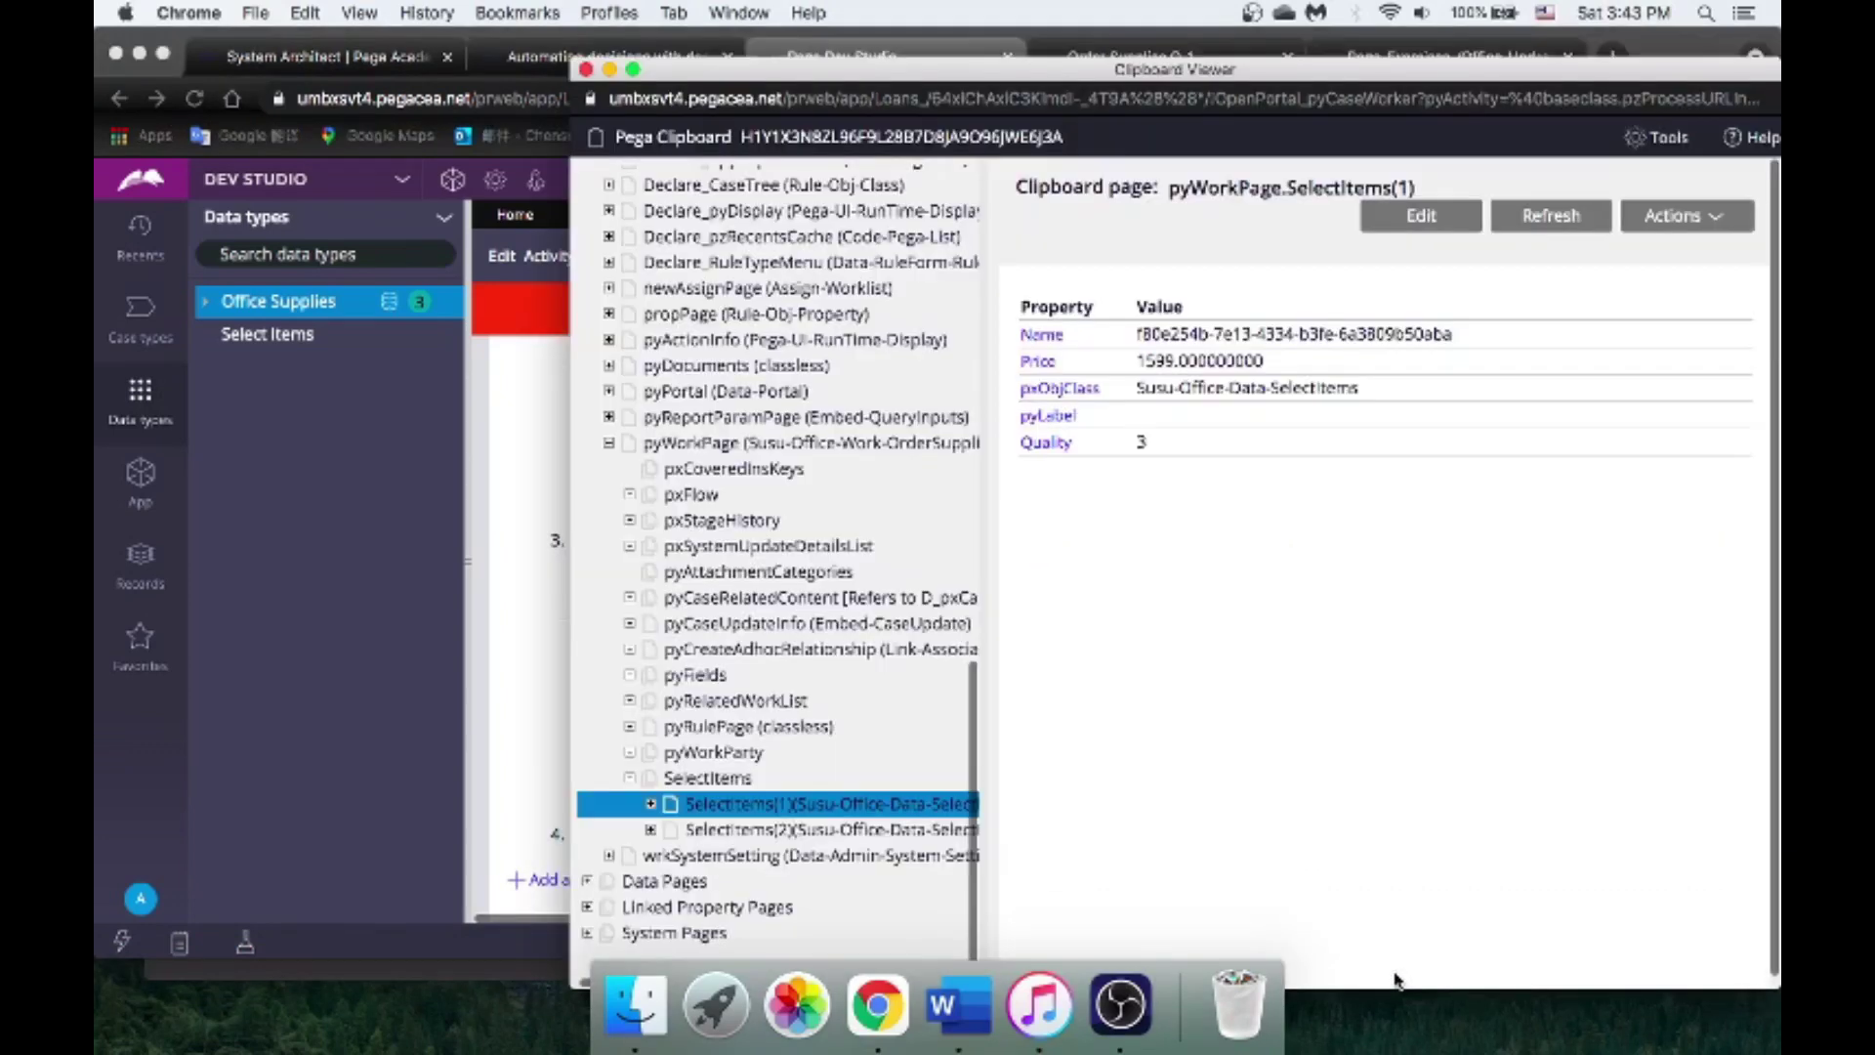
click(508, 739)
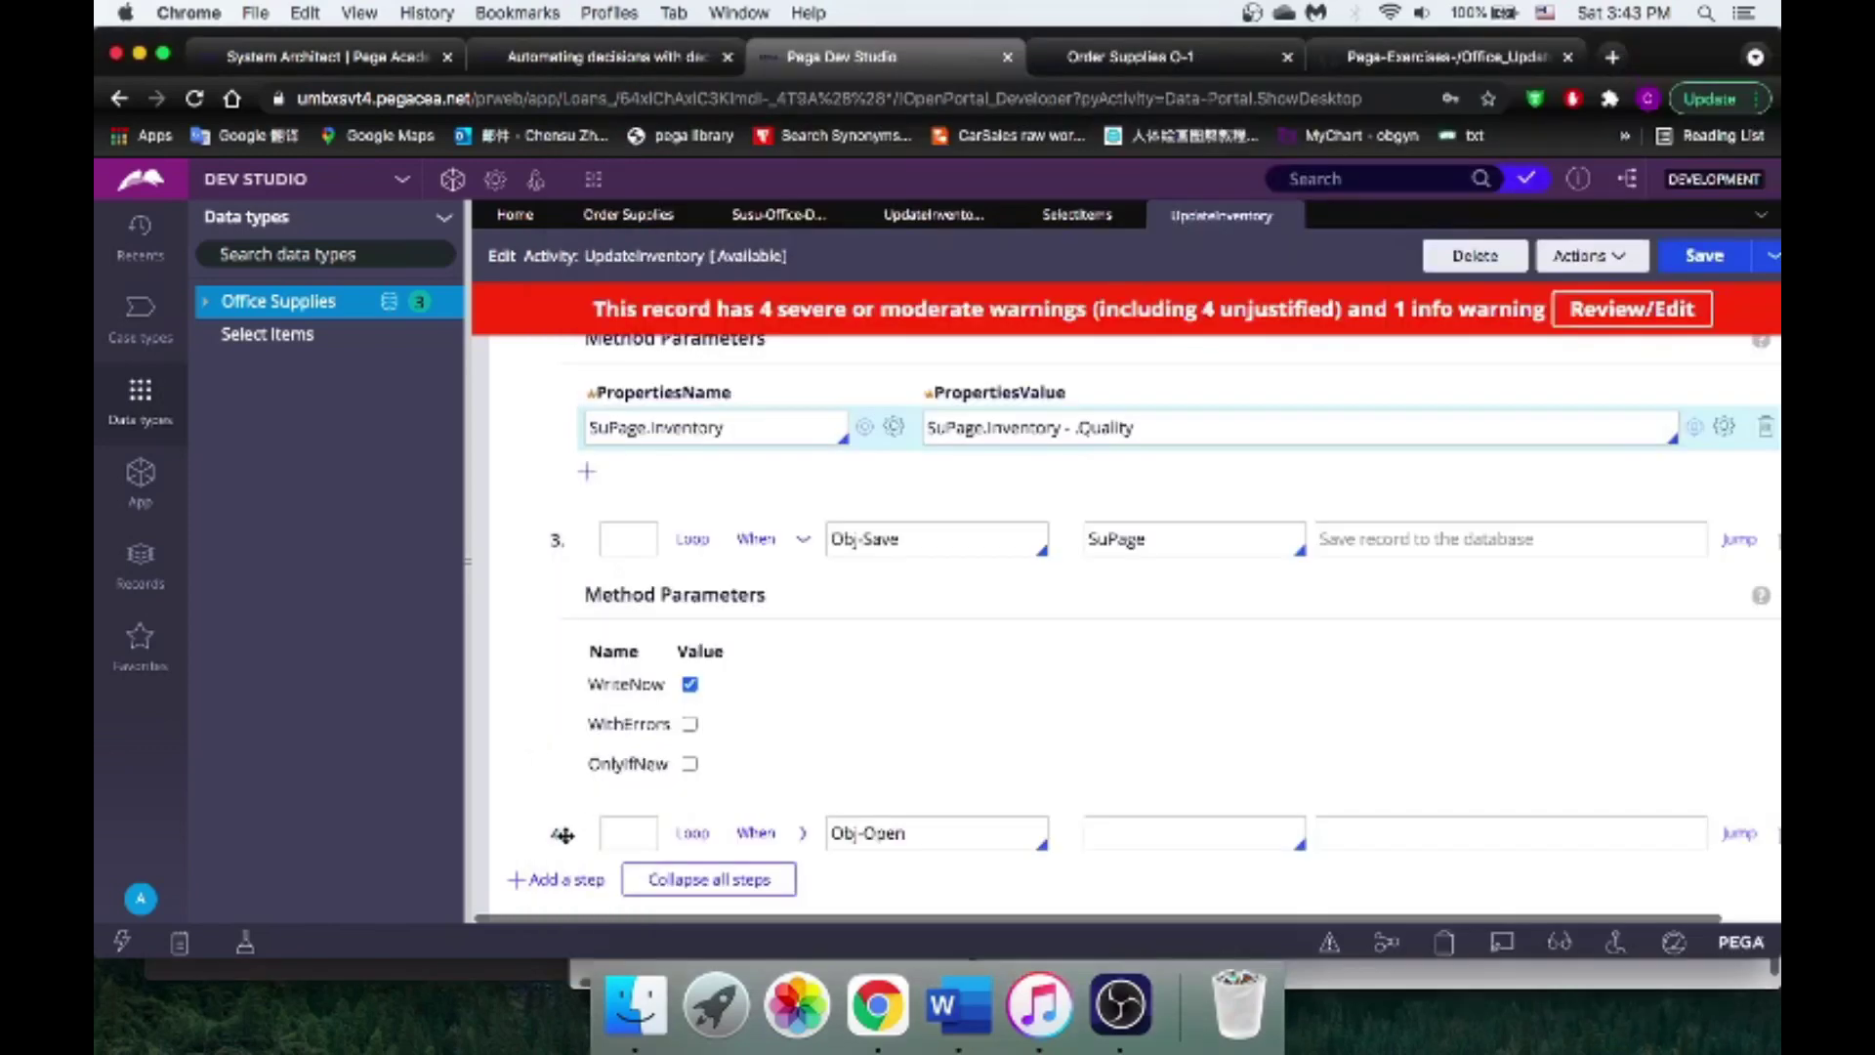
Step: Move the Obj-Open sub-step up between Page-New and Property-Set
scroll(566, 833, down, 1)
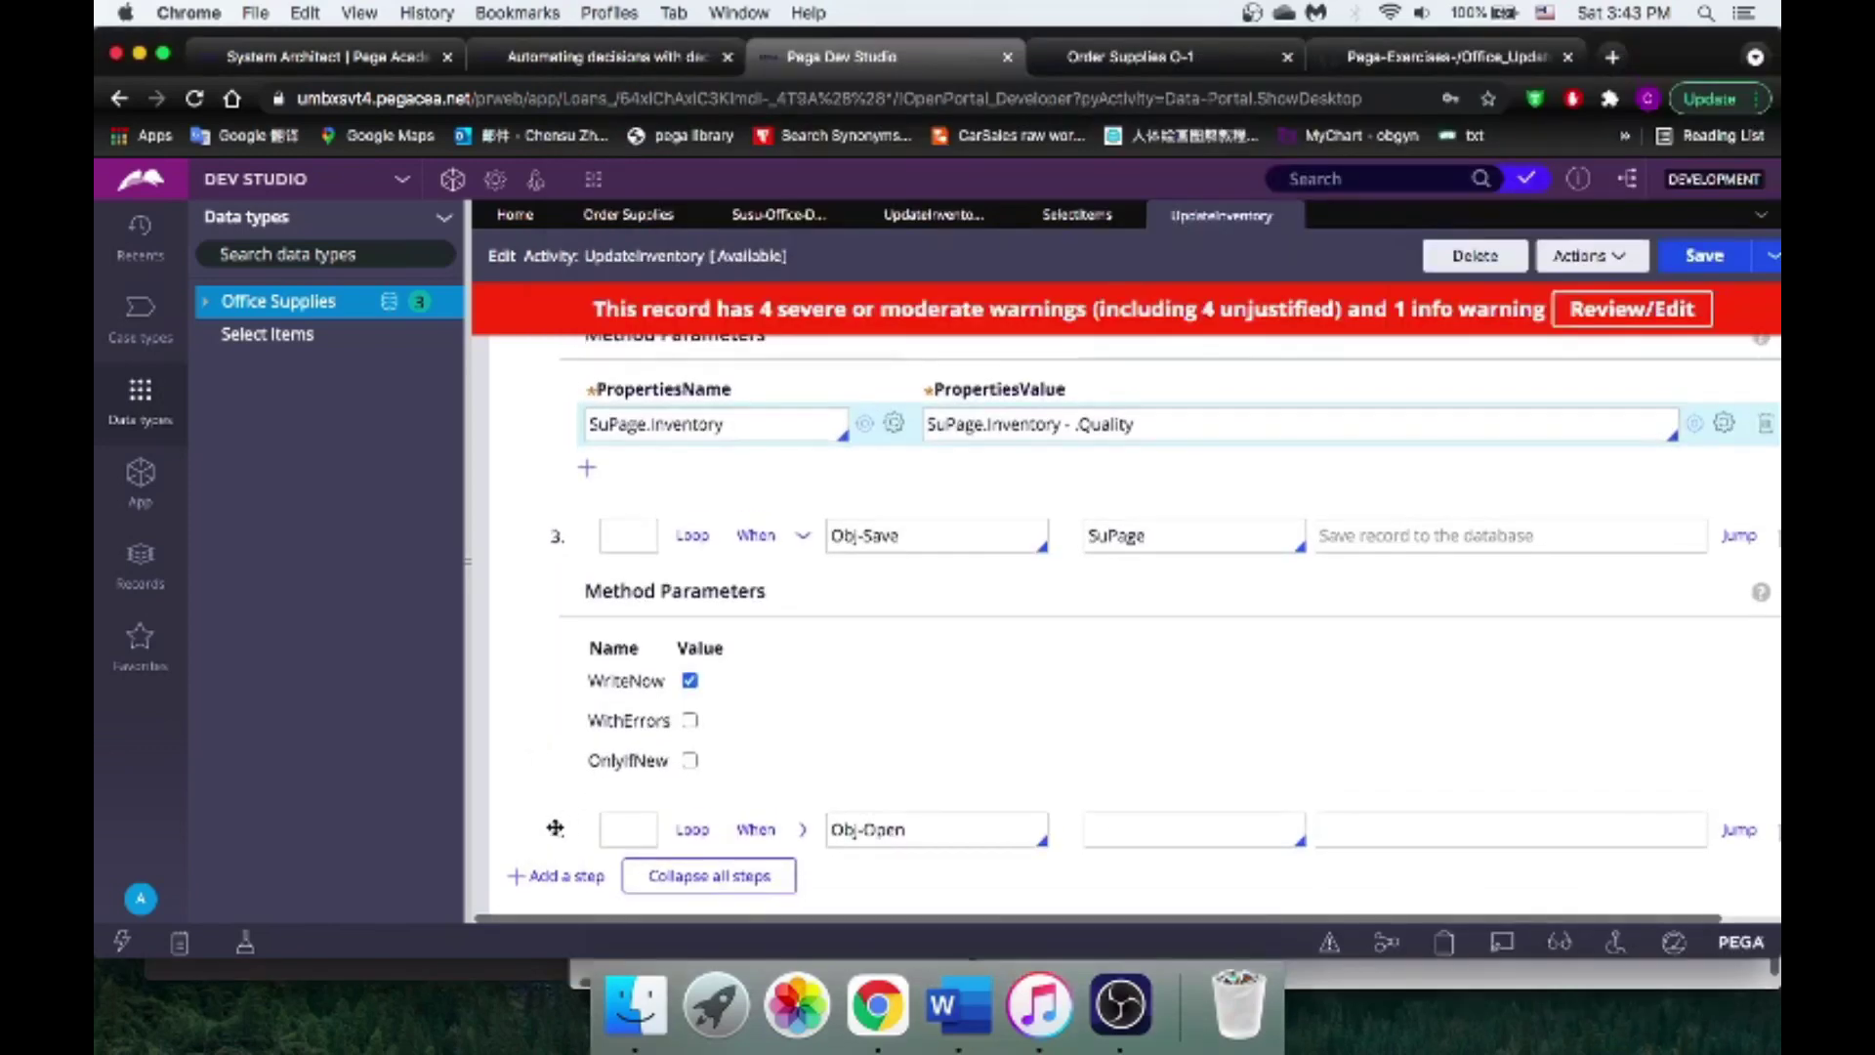
drag(564, 815, 564, 478)
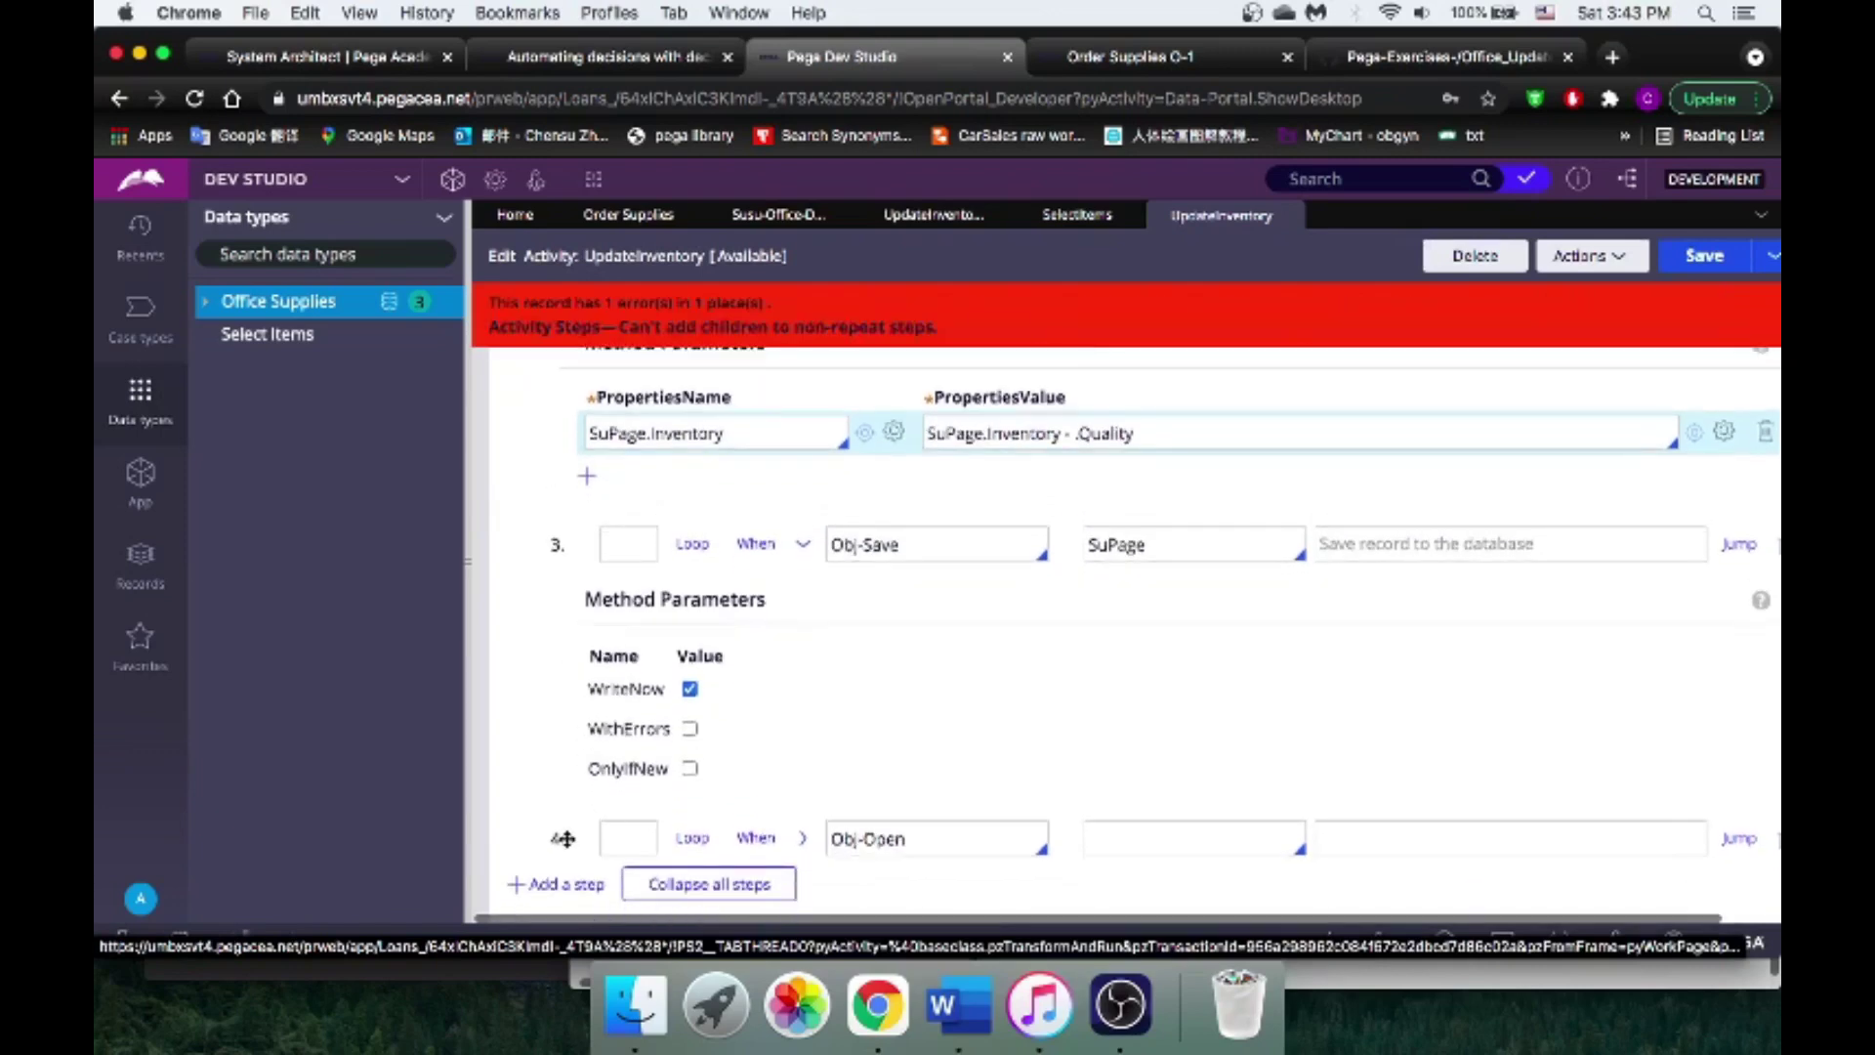
drag(565, 839, 553, 537)
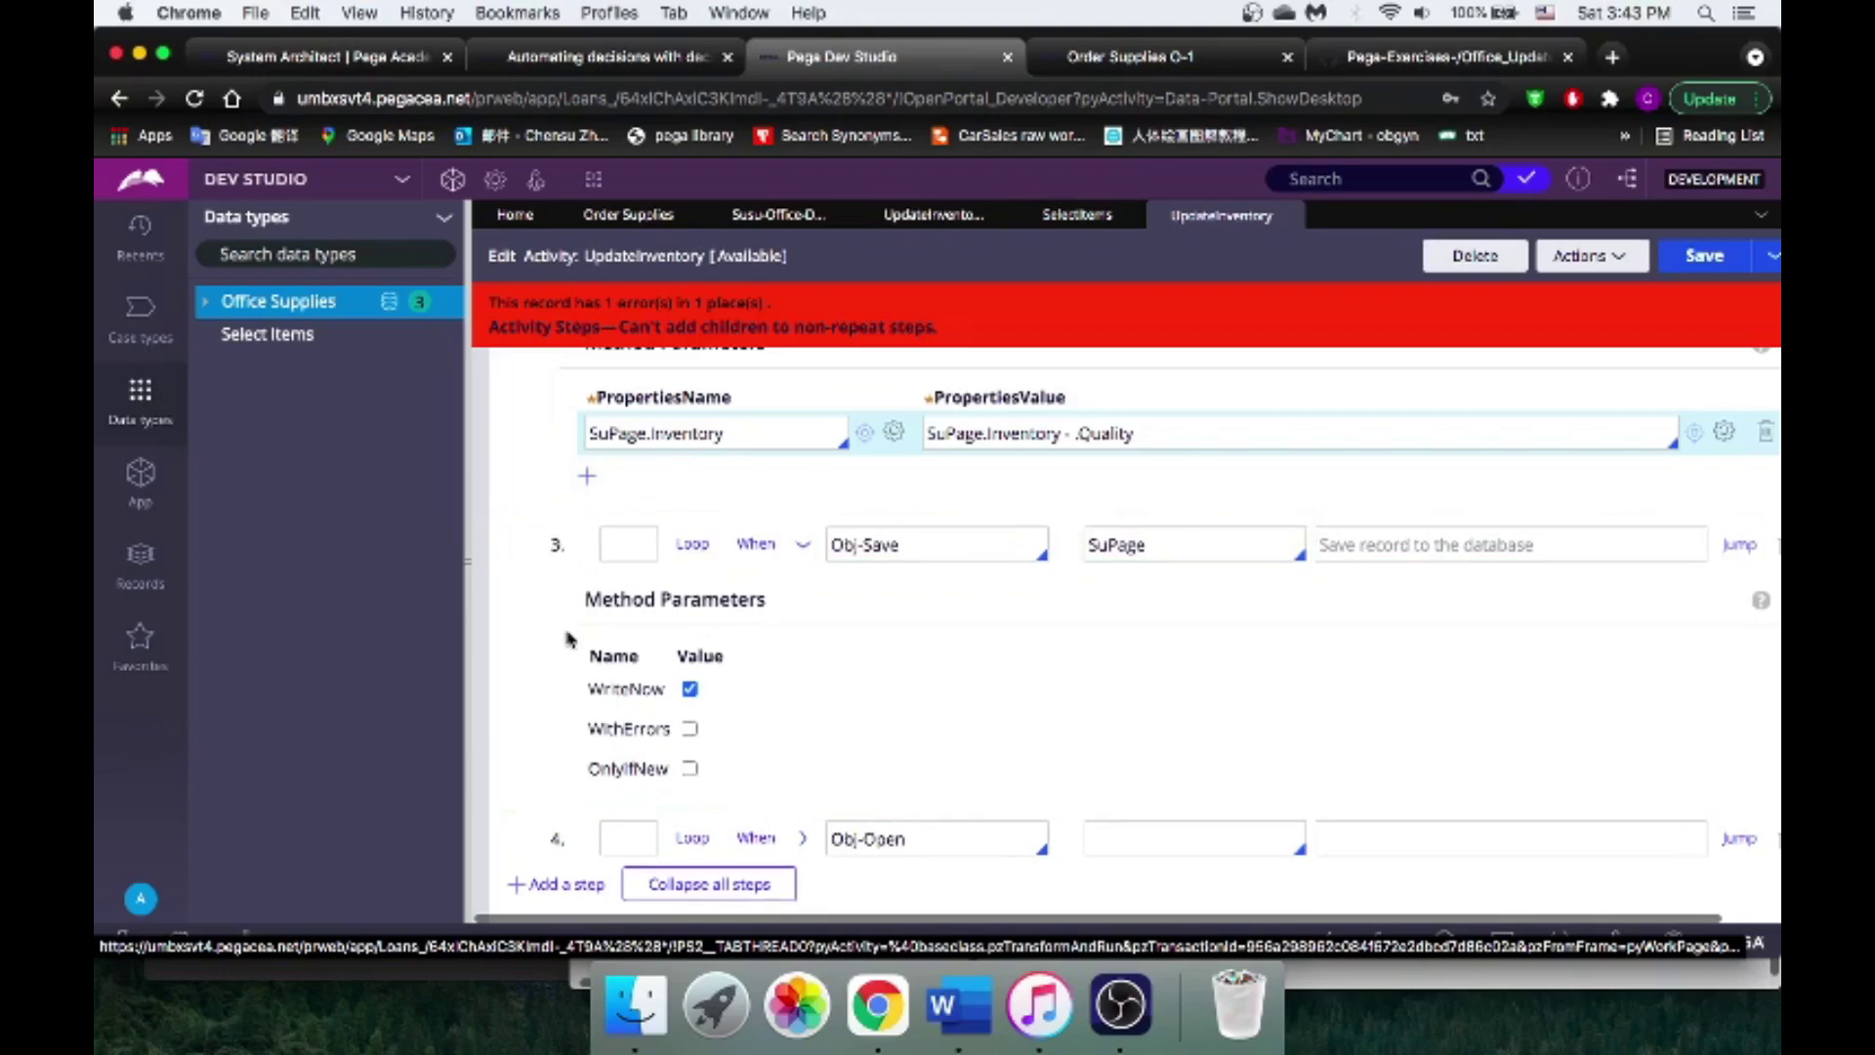
scroll(534, 674, up, 5)
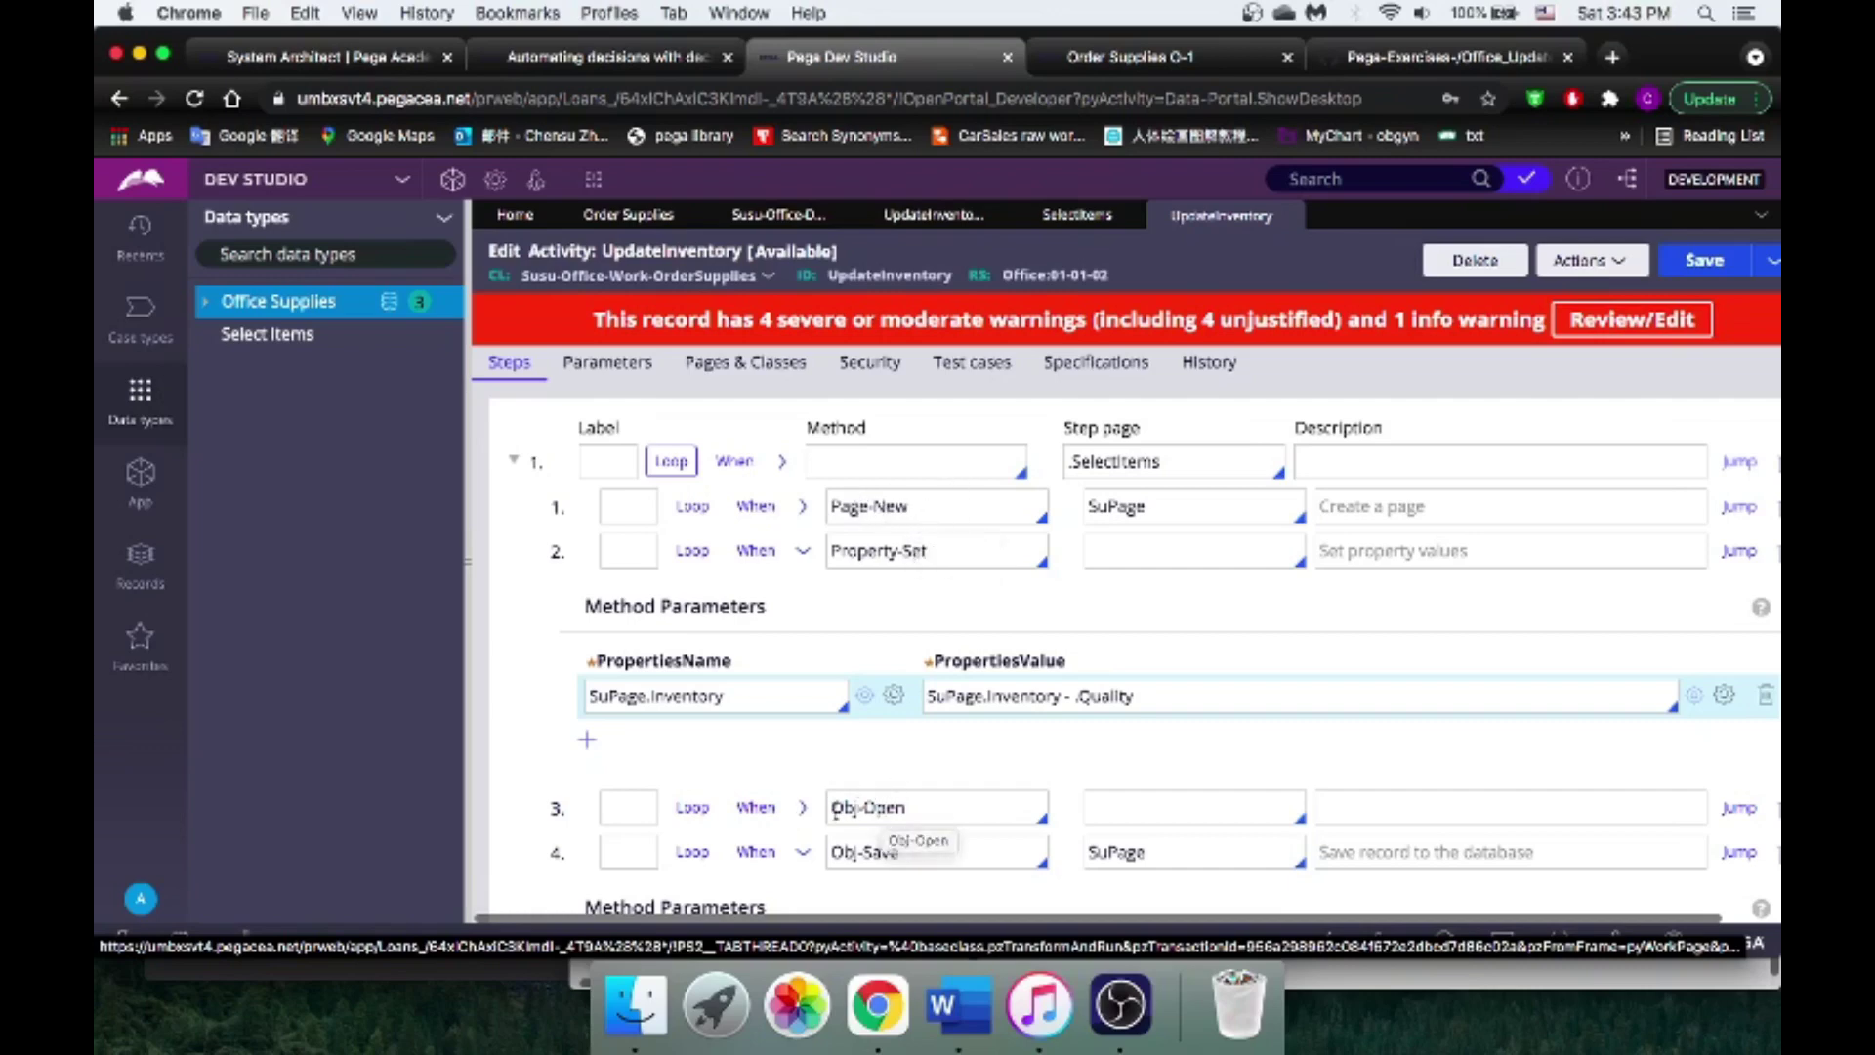
drag(605, 825, 547, 528)
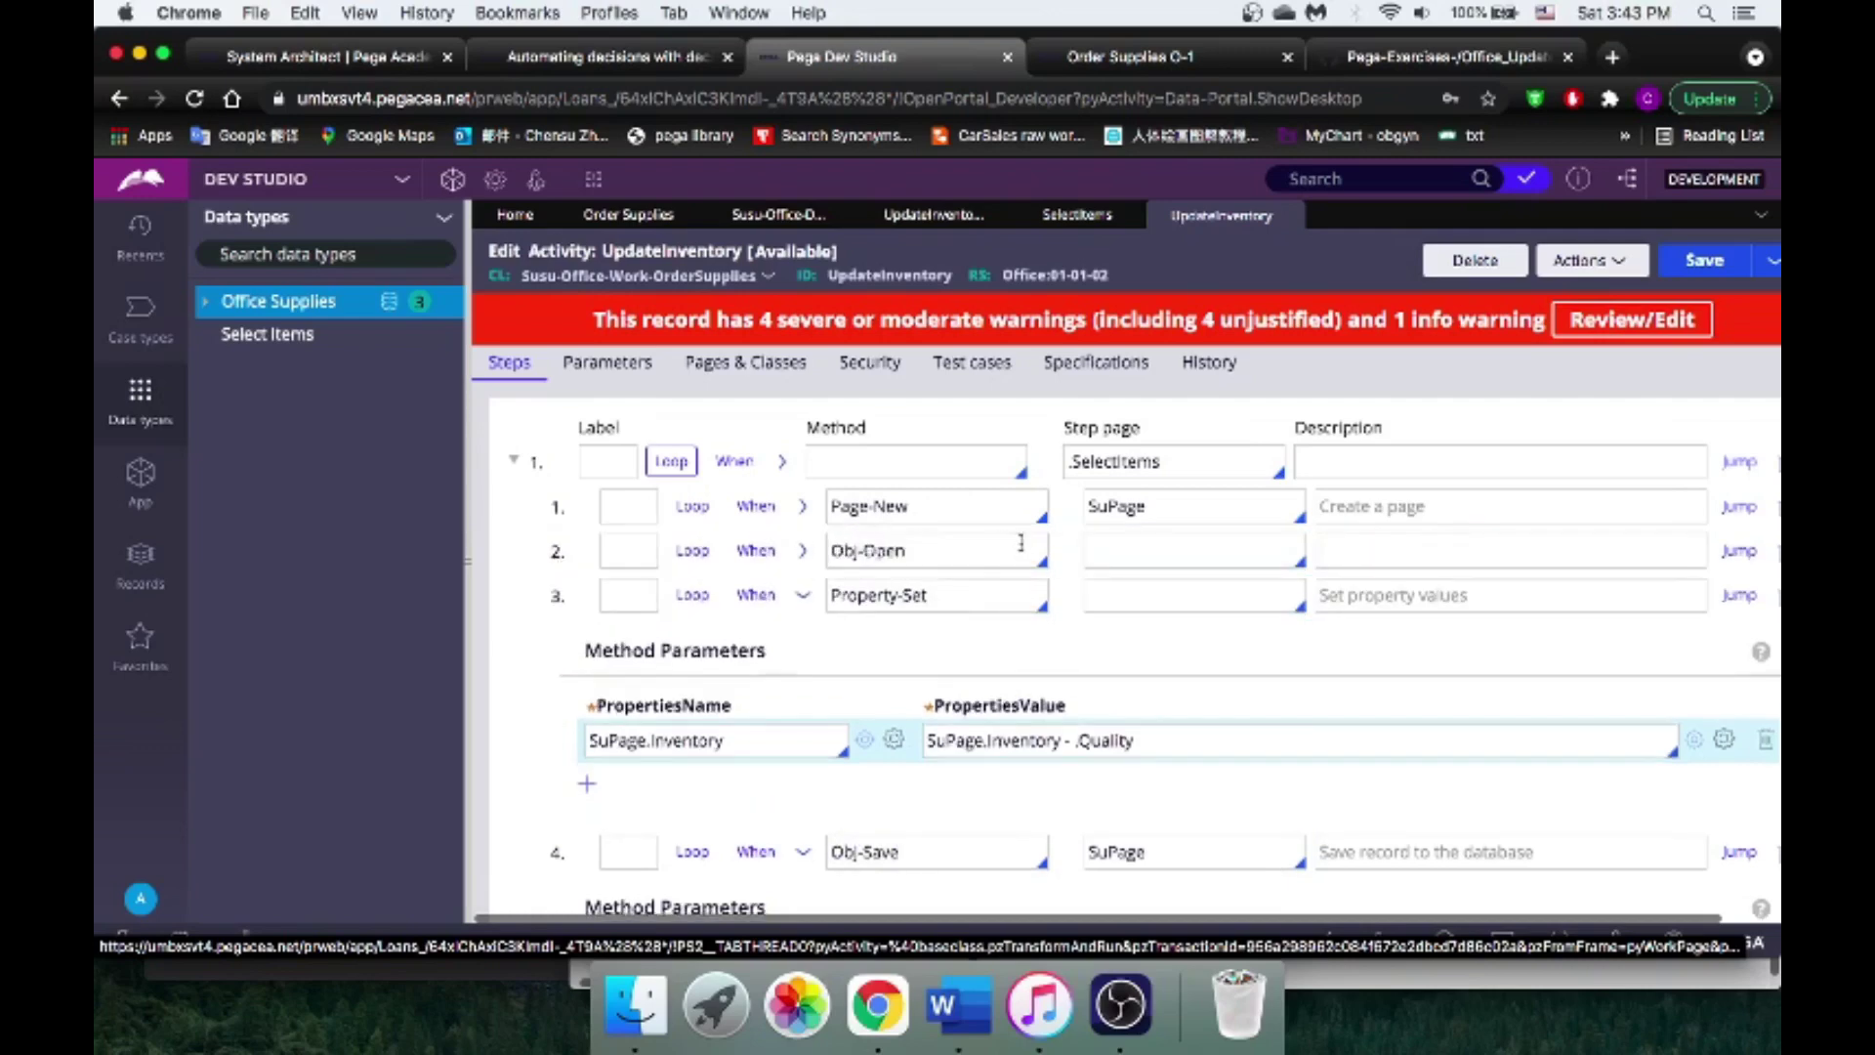
Step: Set the Obj-Open step page to SuPage and expand its method parameters
click(1159, 550)
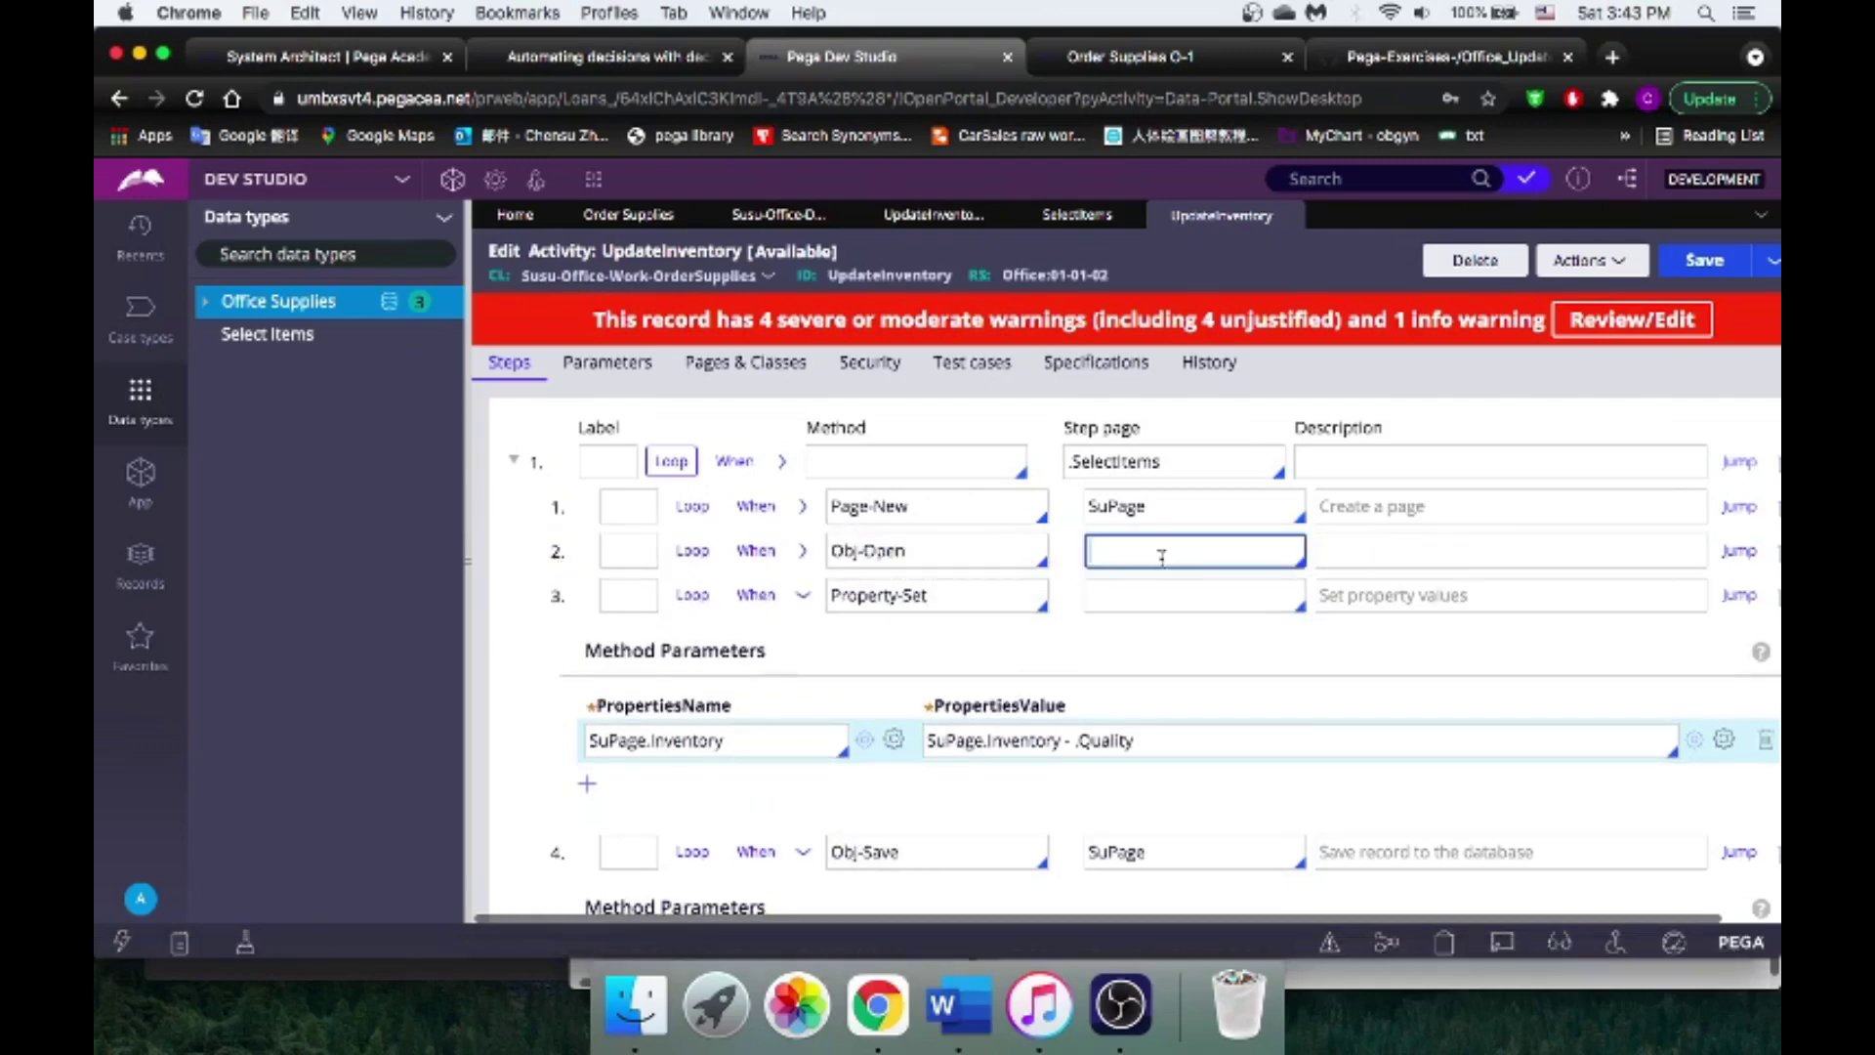
text(SuPage)
click(806, 552)
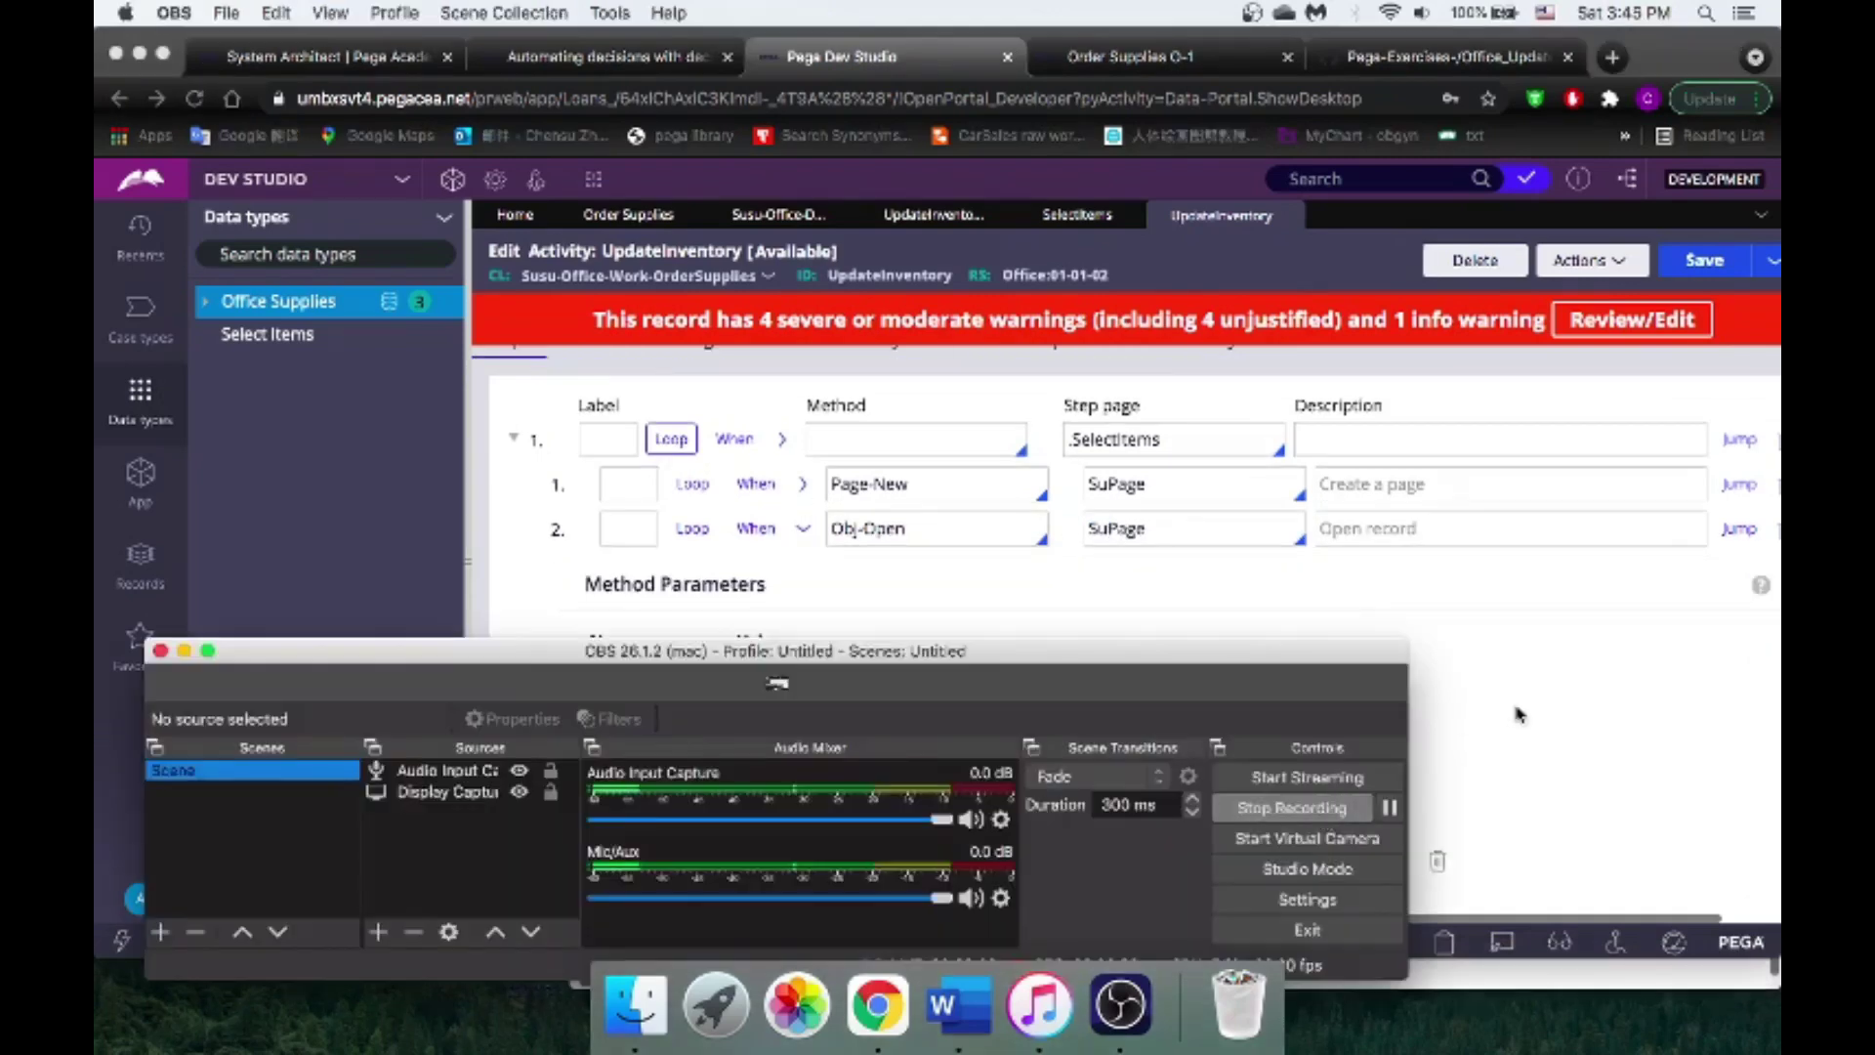
click(1517, 712)
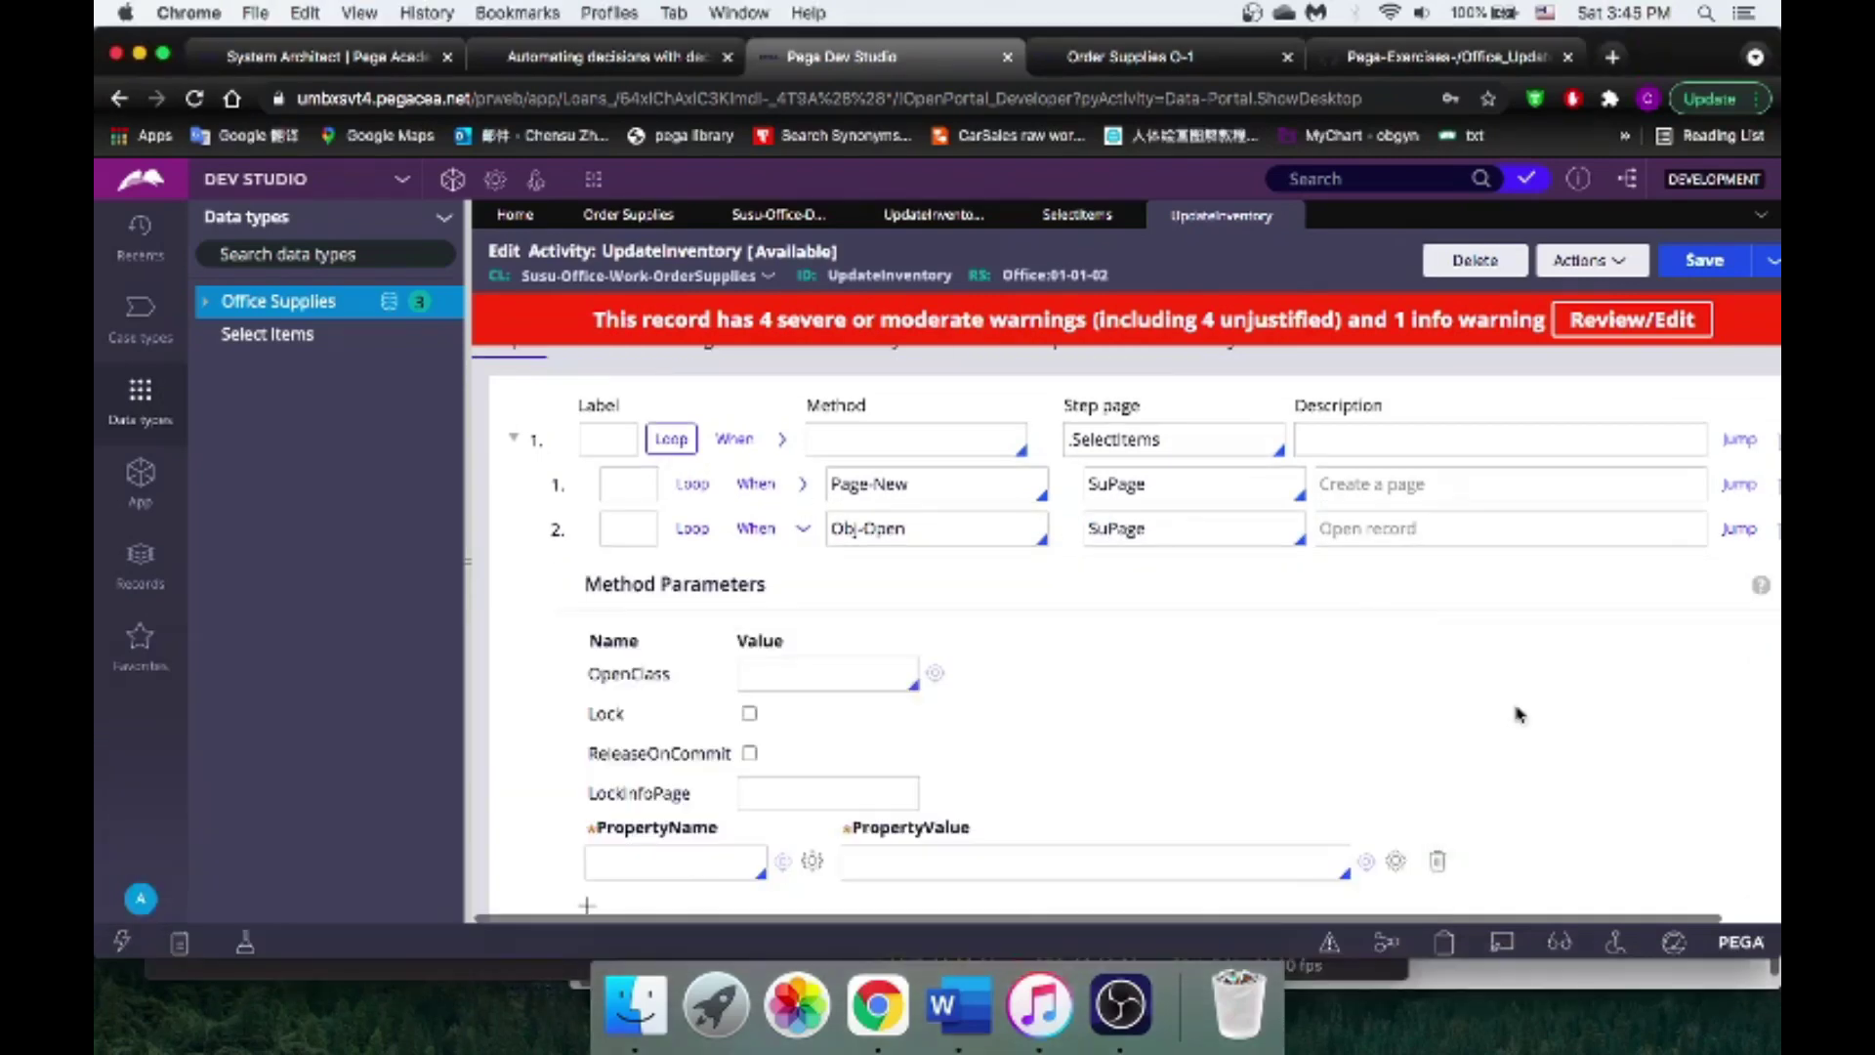
scroll(1520, 715, down, 1)
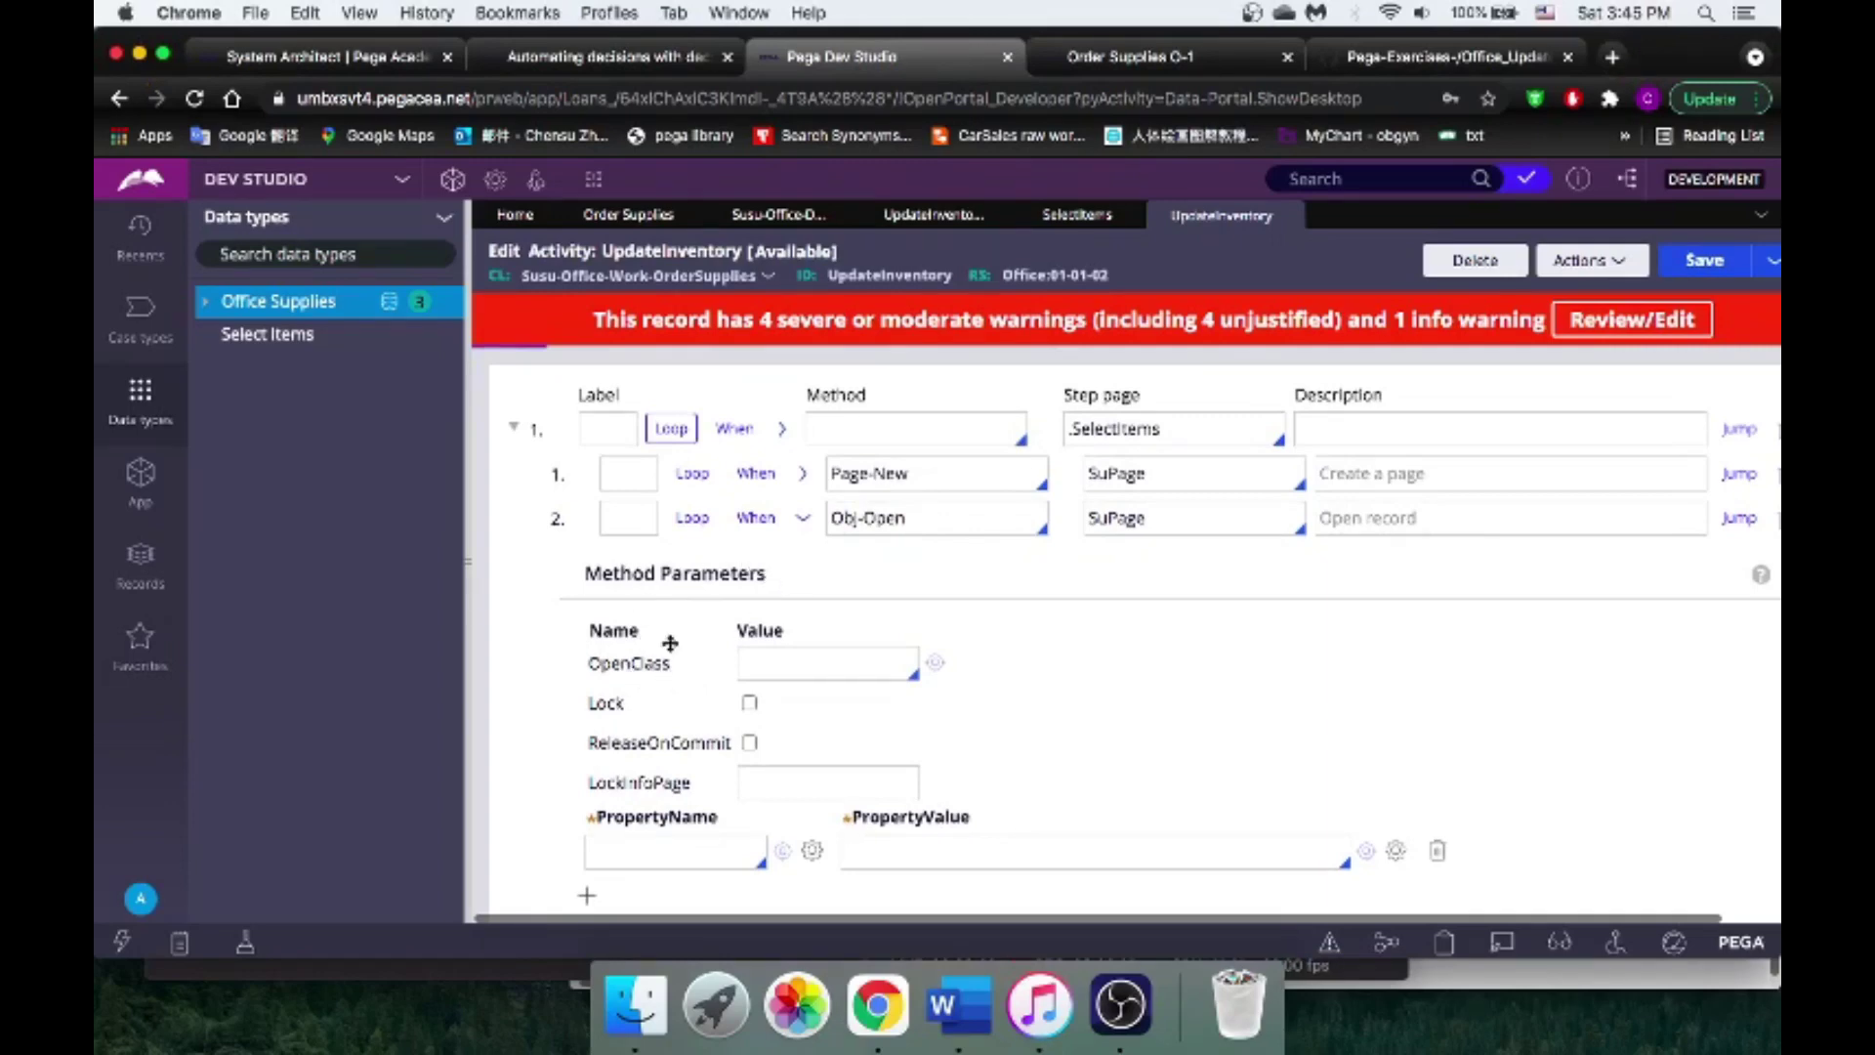
Step: Copy the class name Susu-Office-Data-OfficeSupplies from the Office Supplies data type into the OpenClass parameter of Obj-Open
click(772, 219)
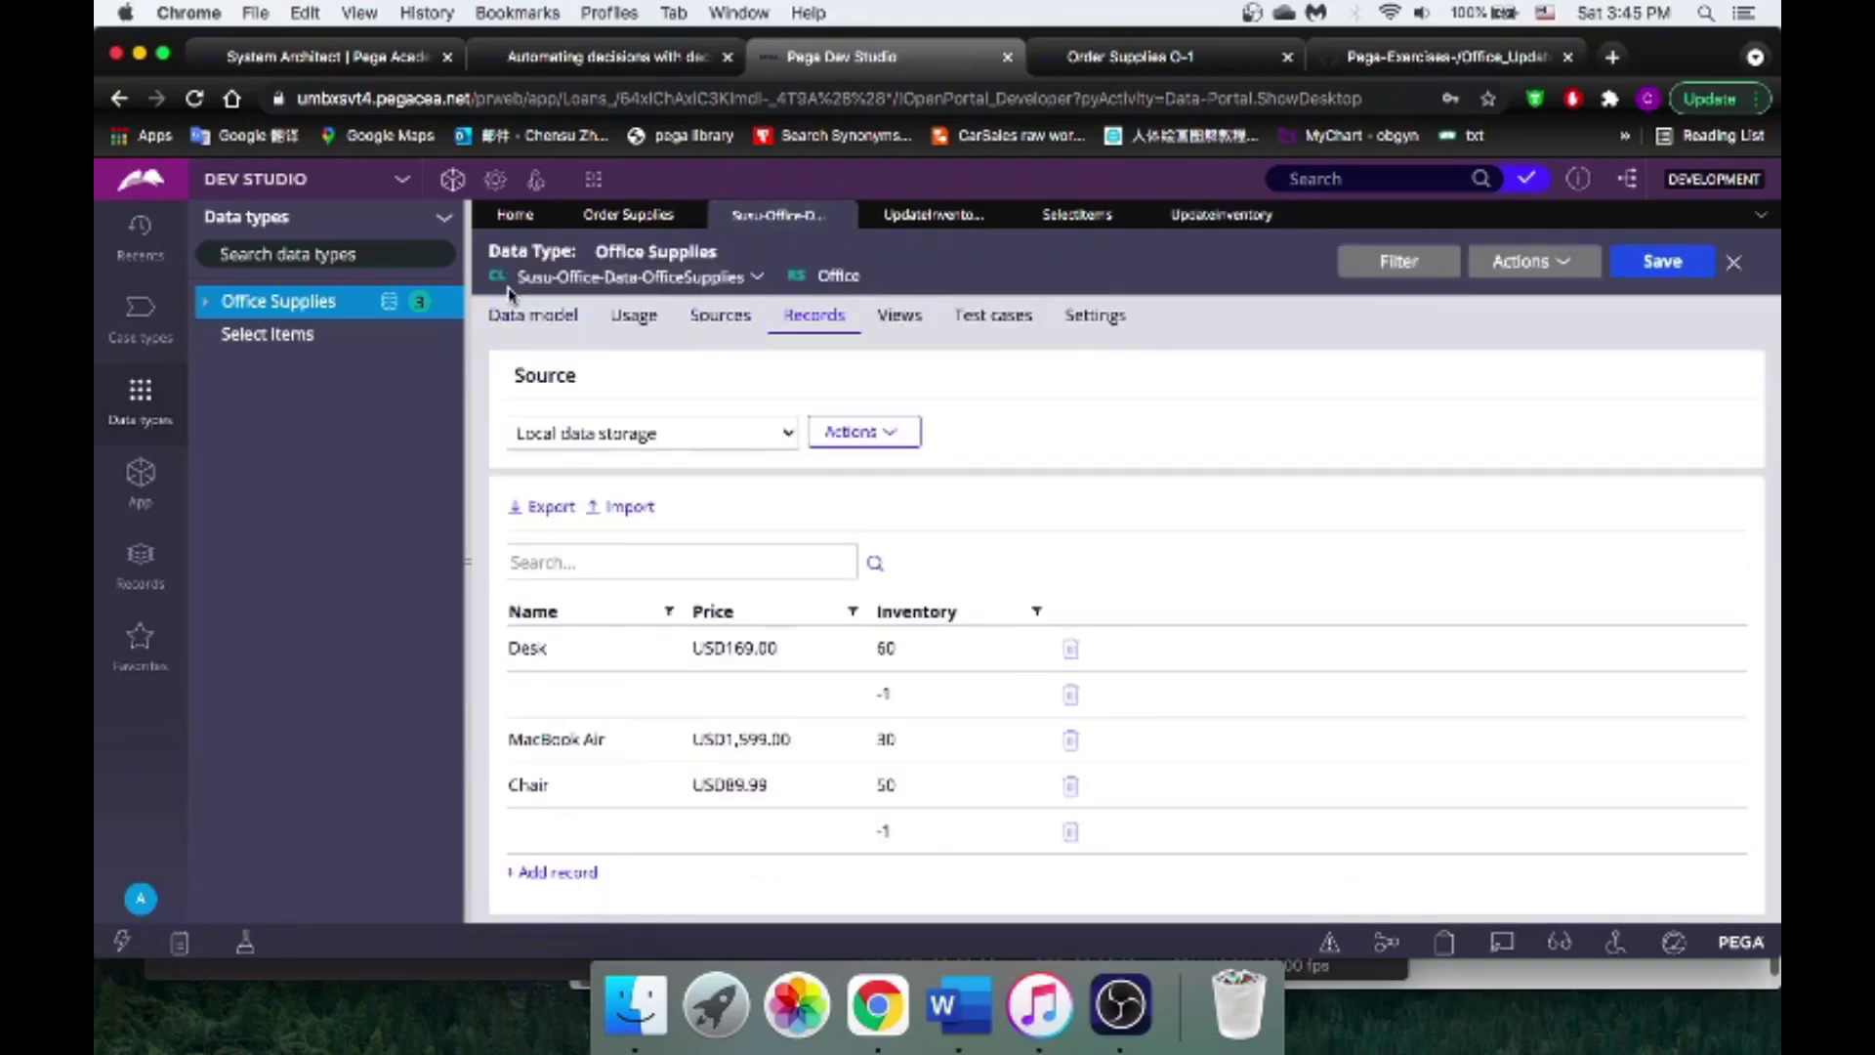
drag(669, 252, 718, 253)
drag(512, 277, 747, 278)
key(ctrl+c)
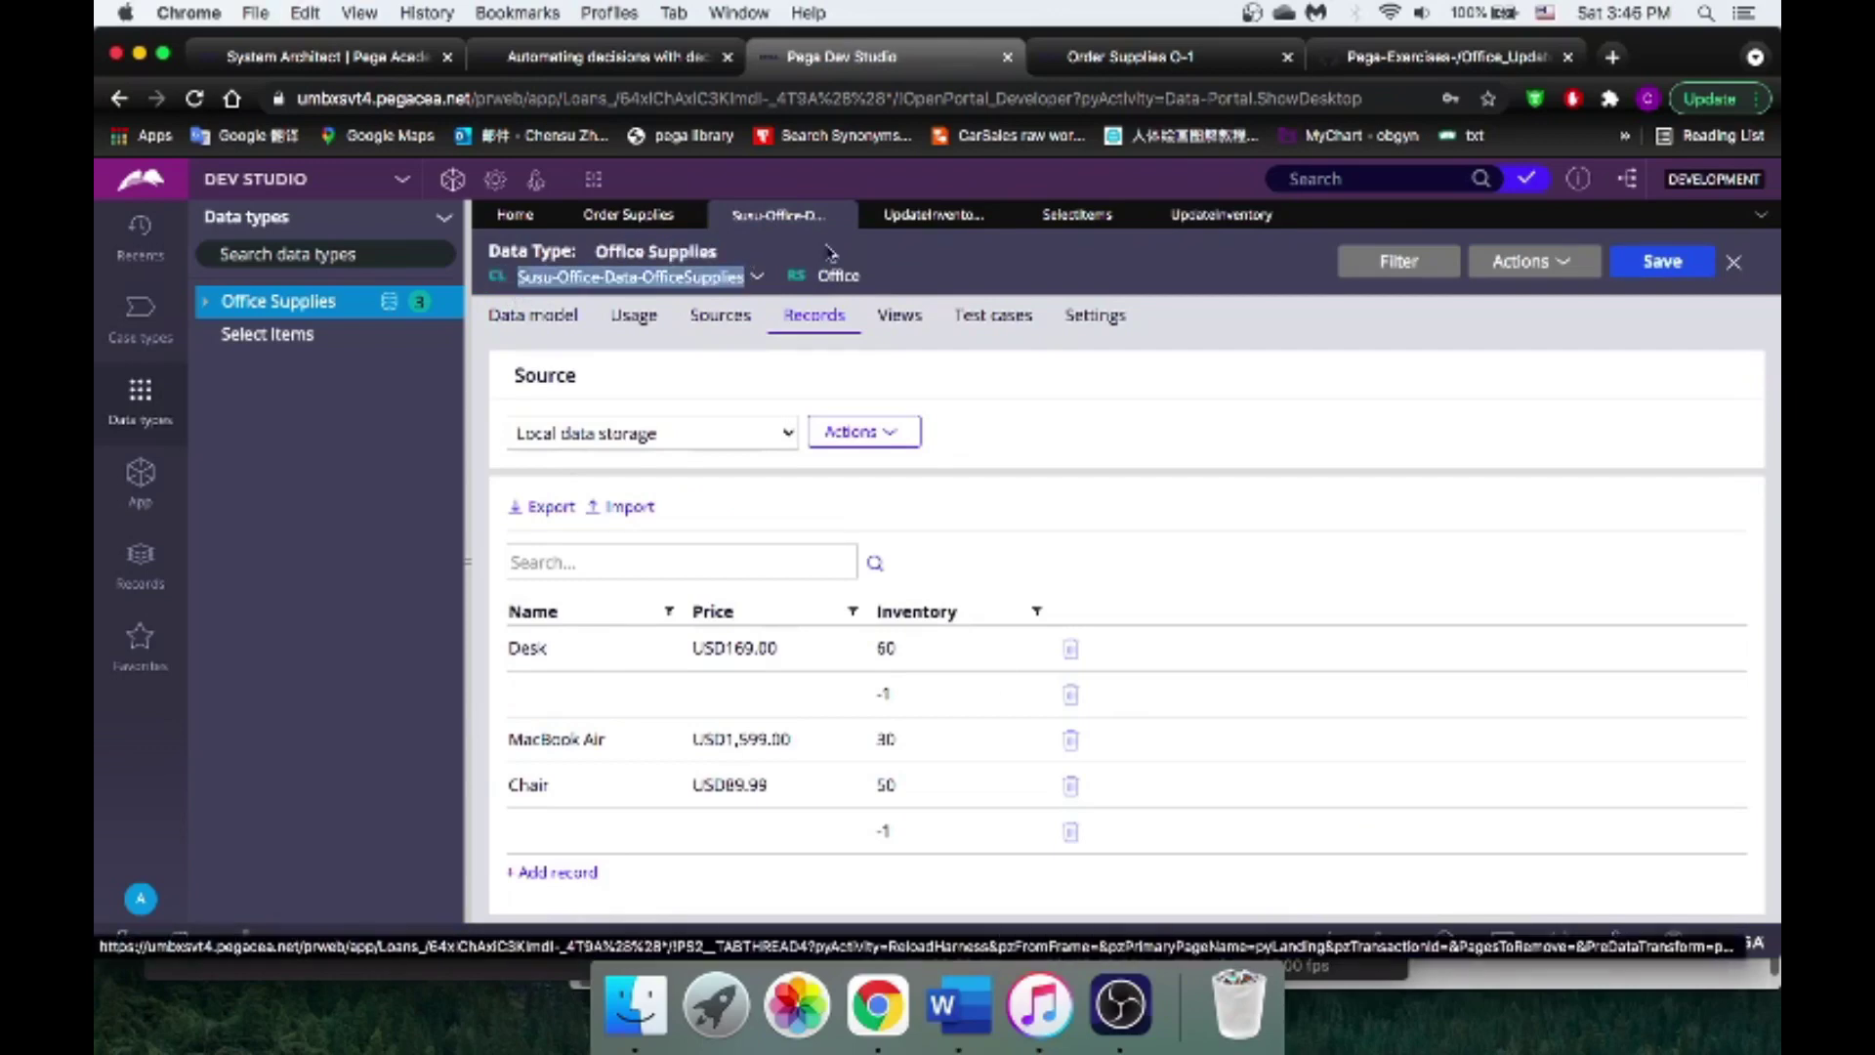
click(1256, 216)
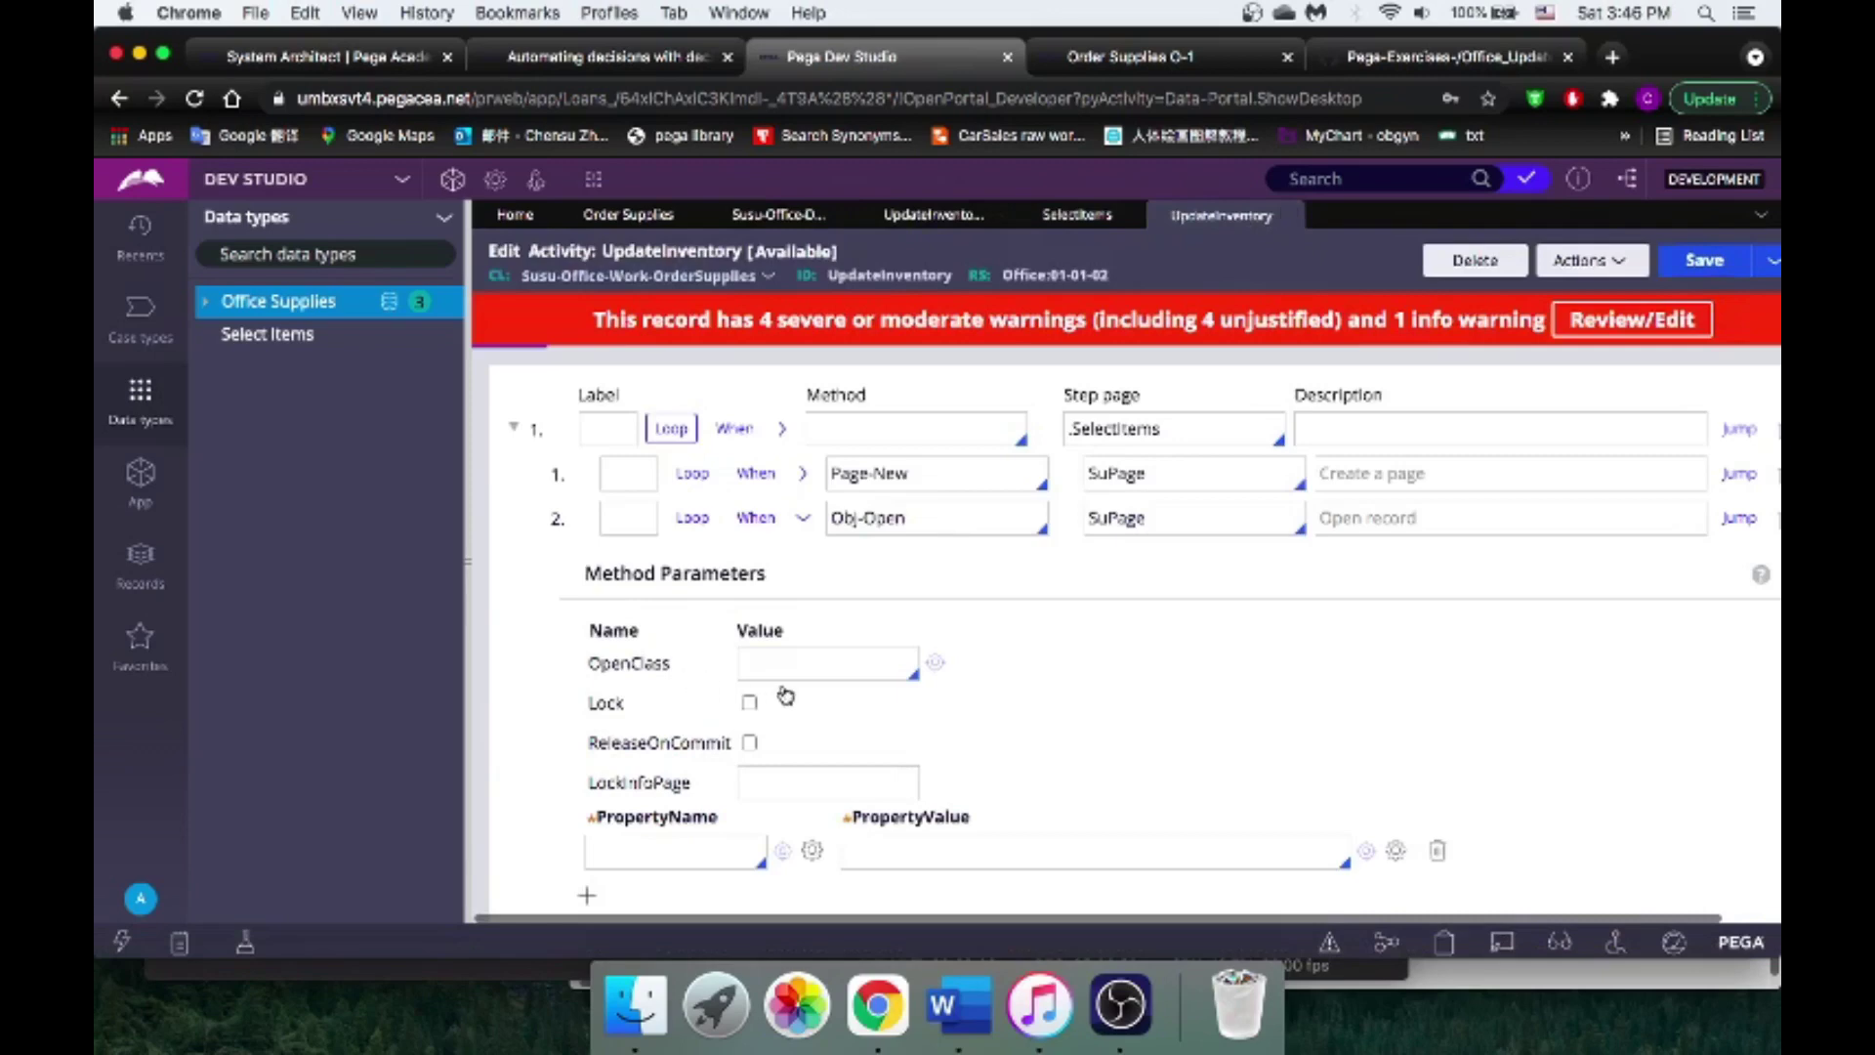
click(799, 661)
key(ctrl+v)
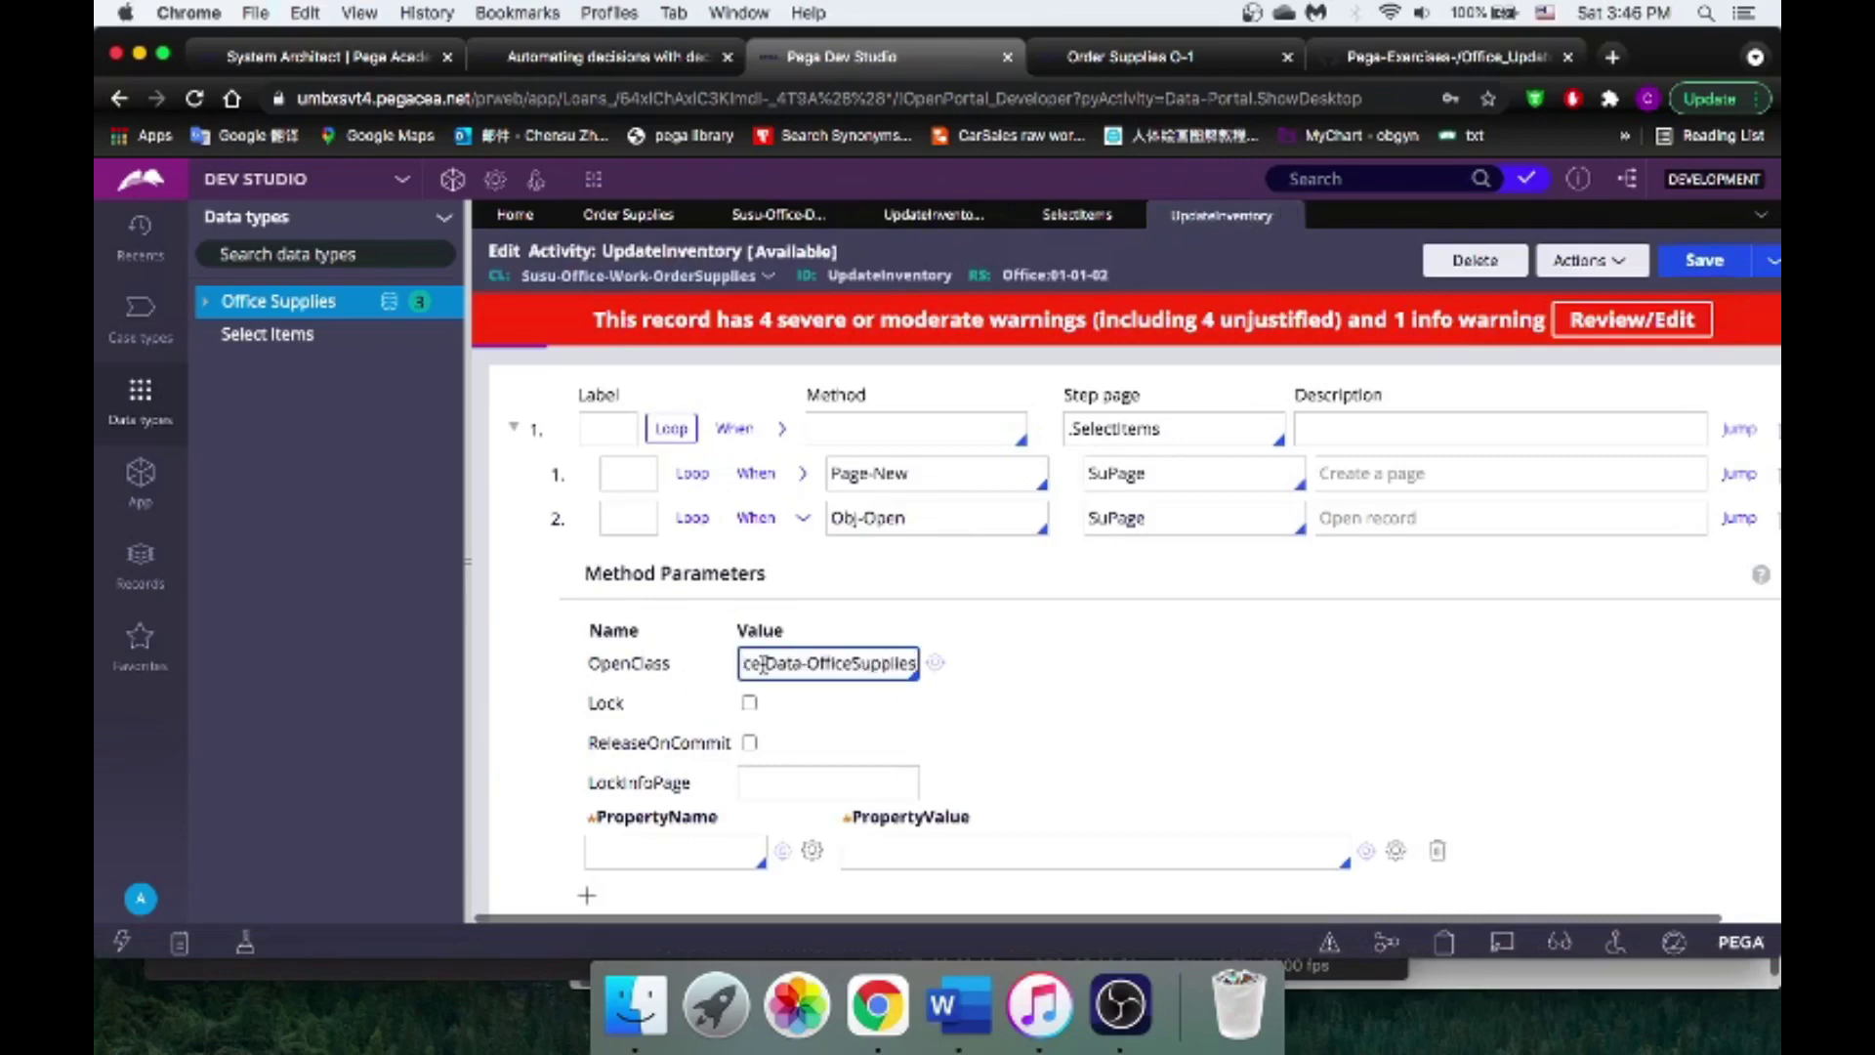
key(Home)
key(Delete)
key(Delete)
key(Delete)
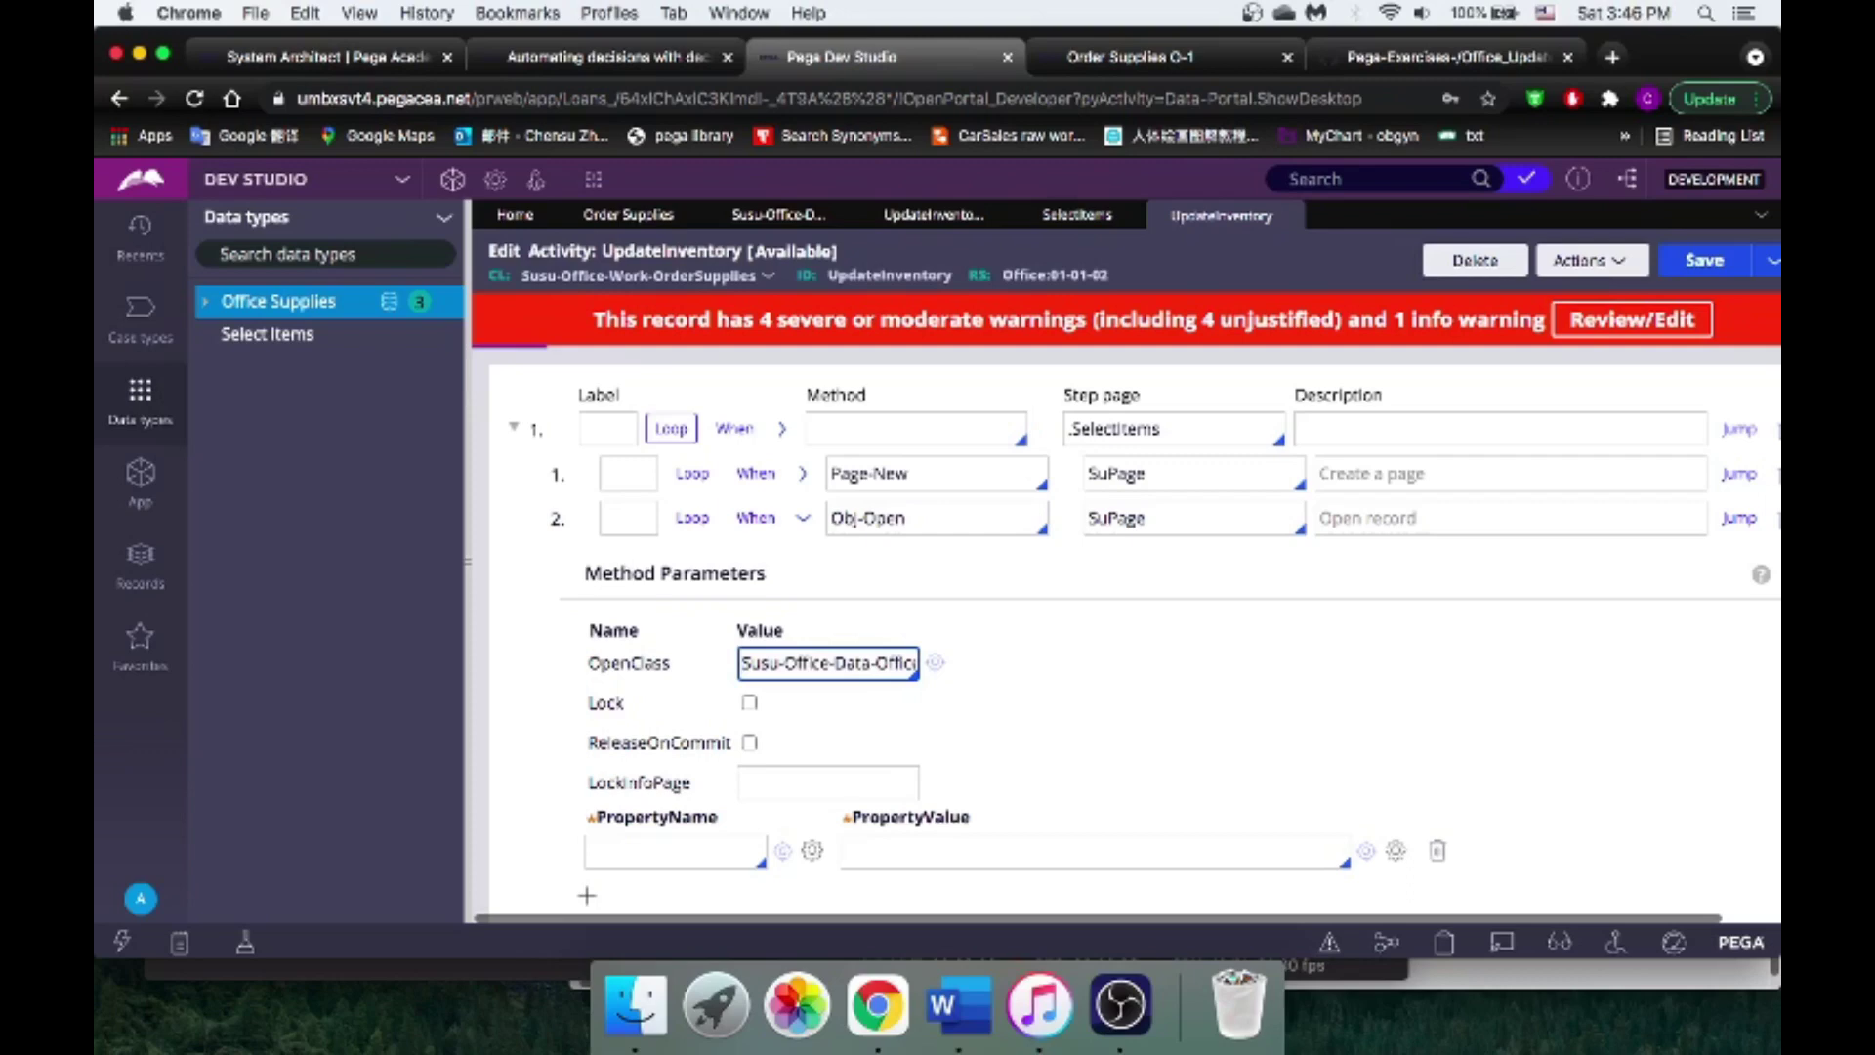
Step: Enable Lock and ReleaseOnCommit for Obj-Open, consulting the screenshot with the parameter descriptions
click(750, 703)
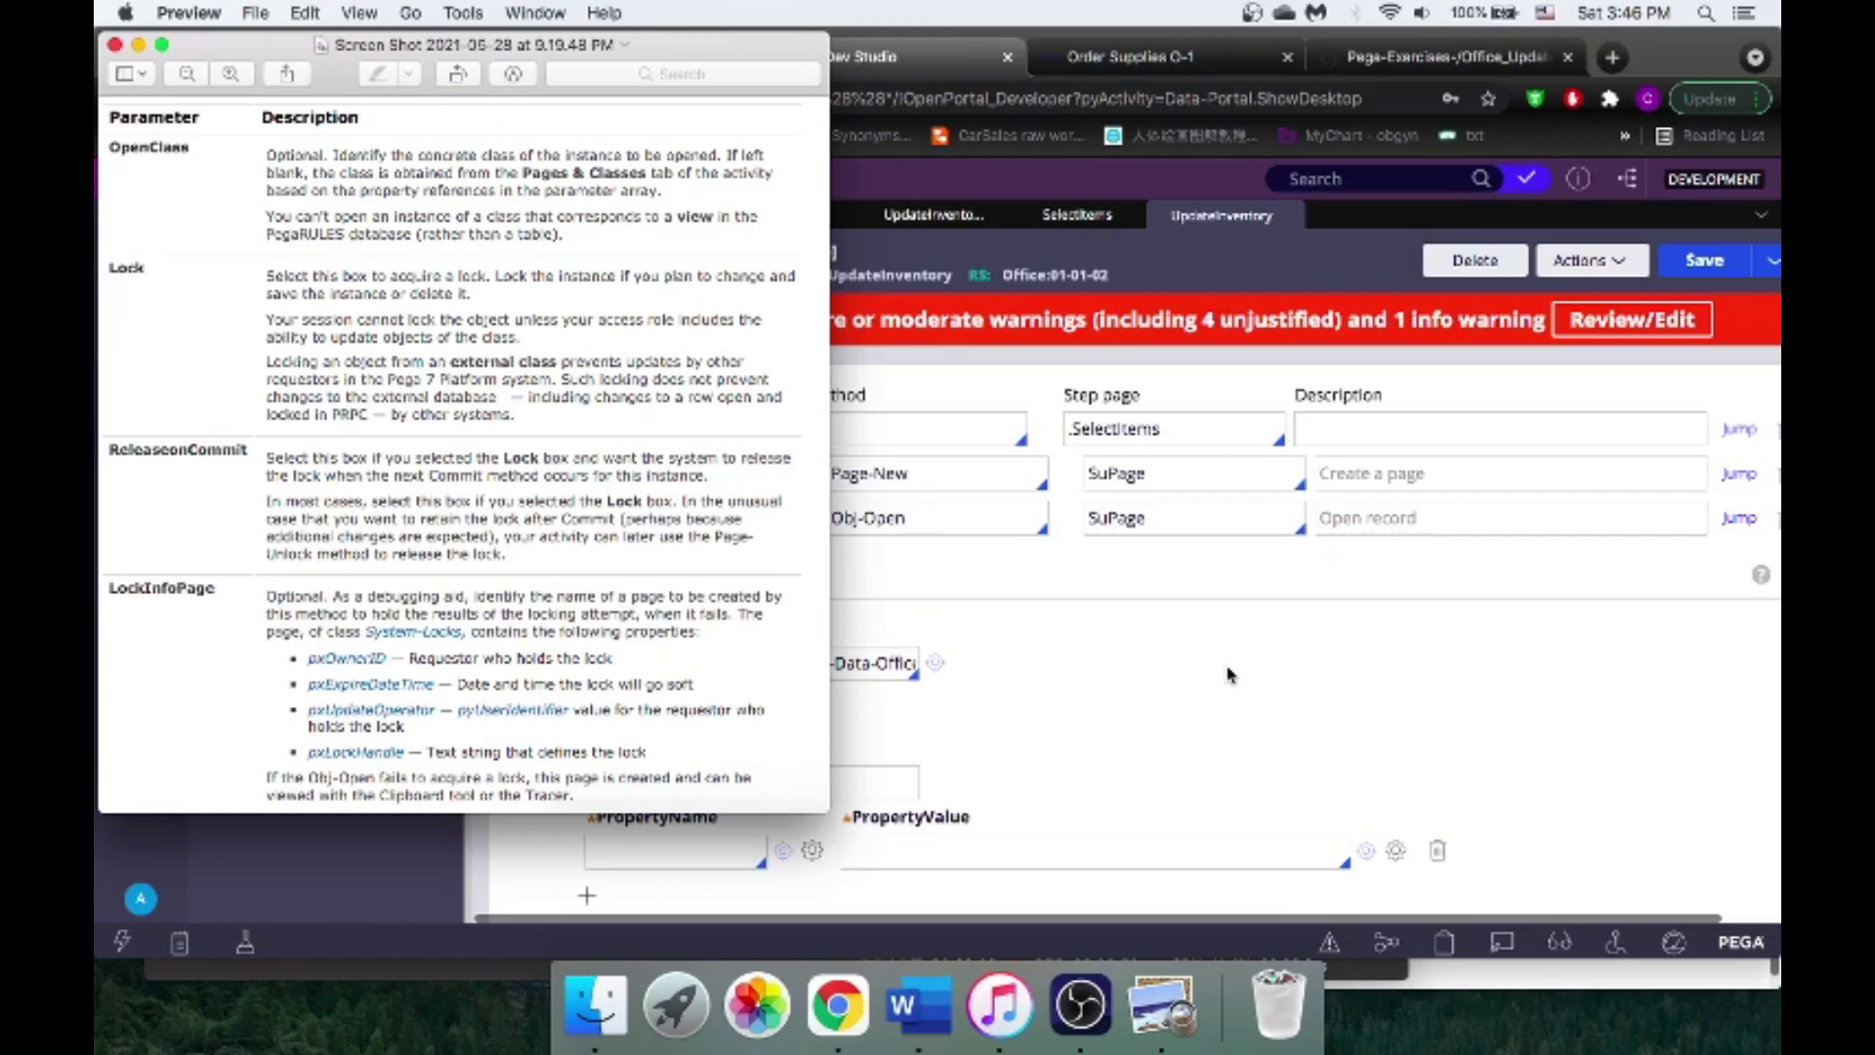
drag(489, 44, 1298, 51)
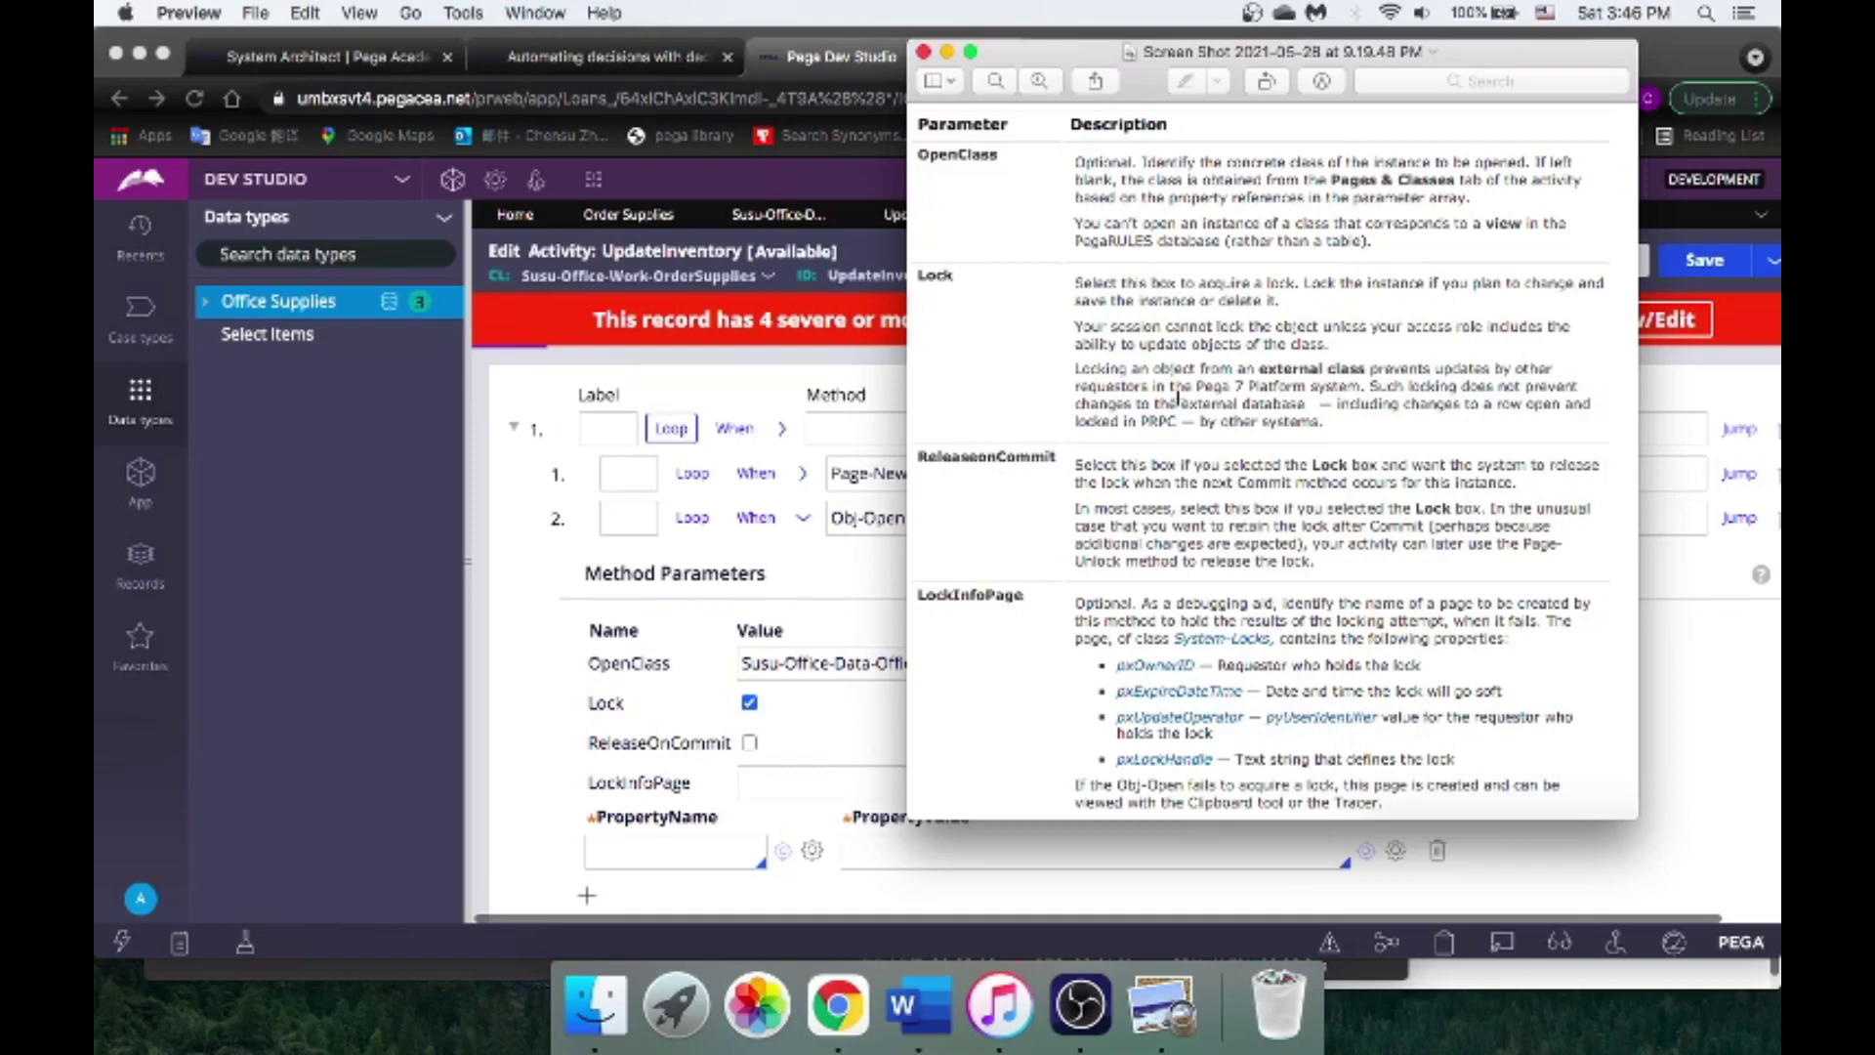
click(813, 745)
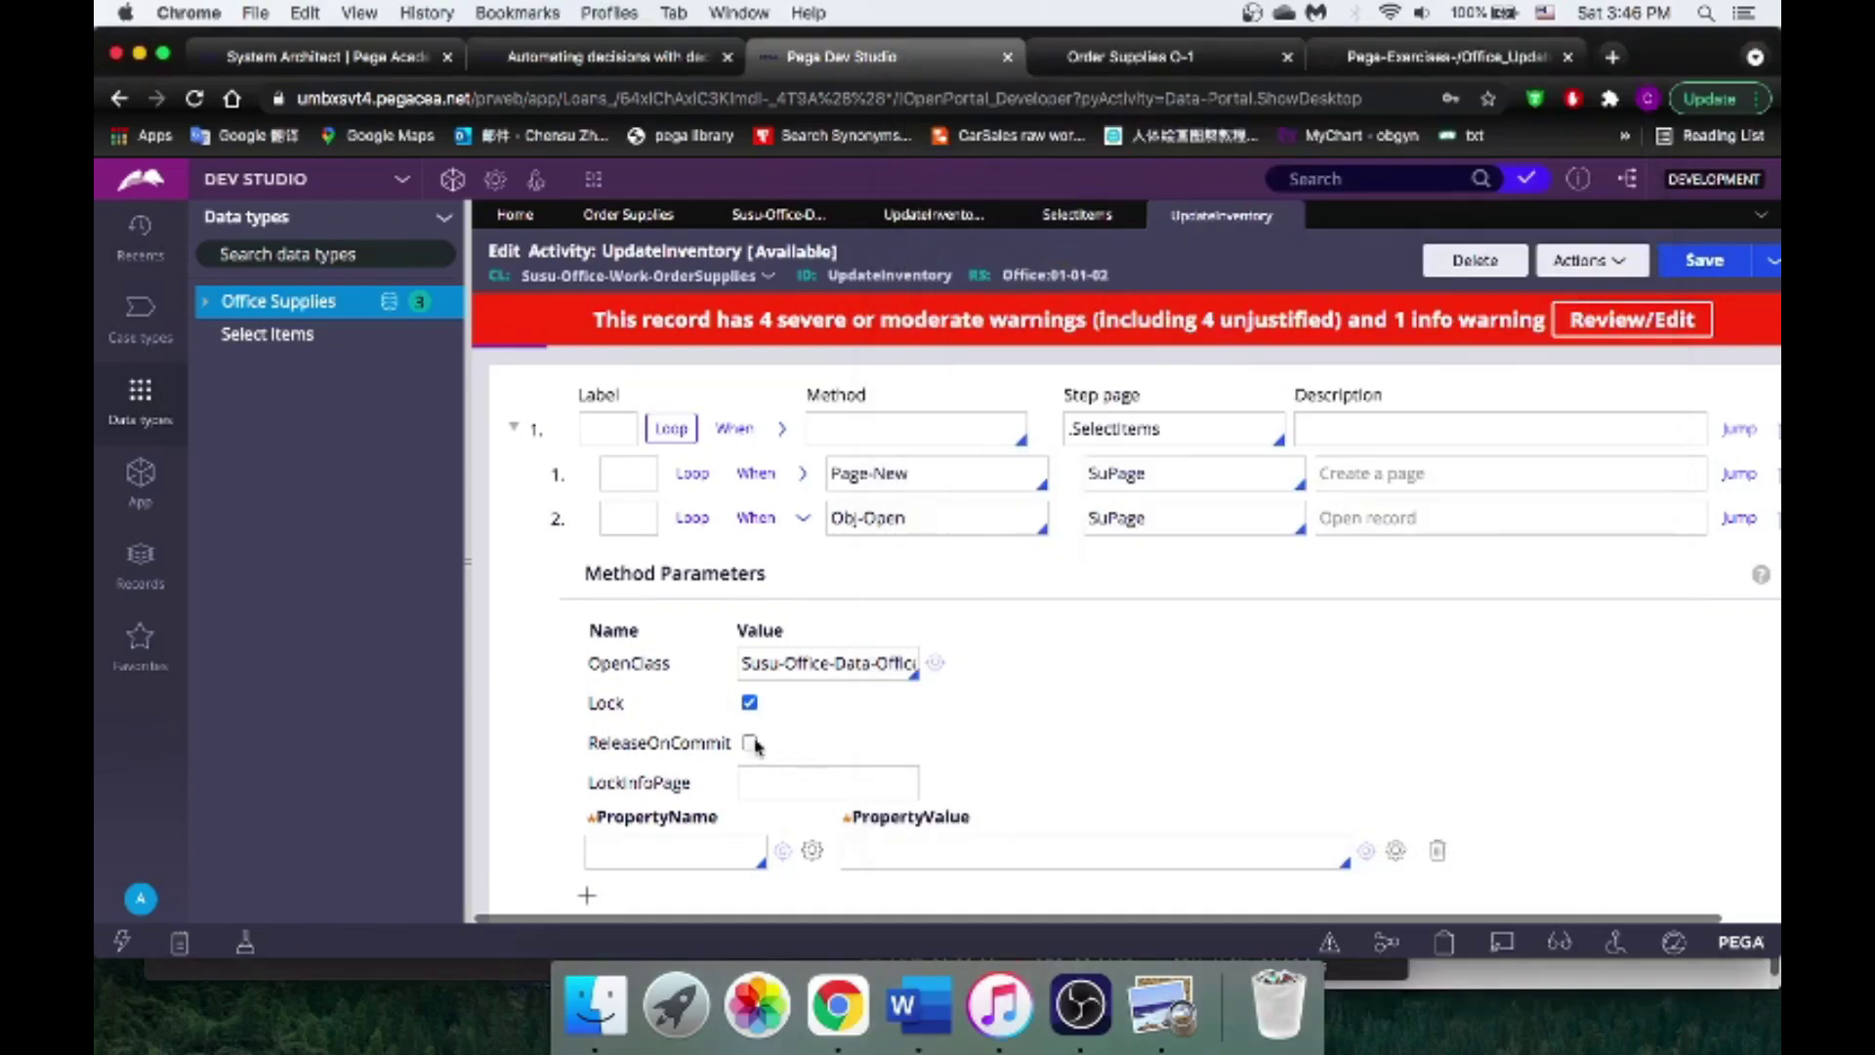
click(749, 742)
Step: Enter pyGUID as the property name in the Obj-Open parameters
scroll(1000, 705, down, 3)
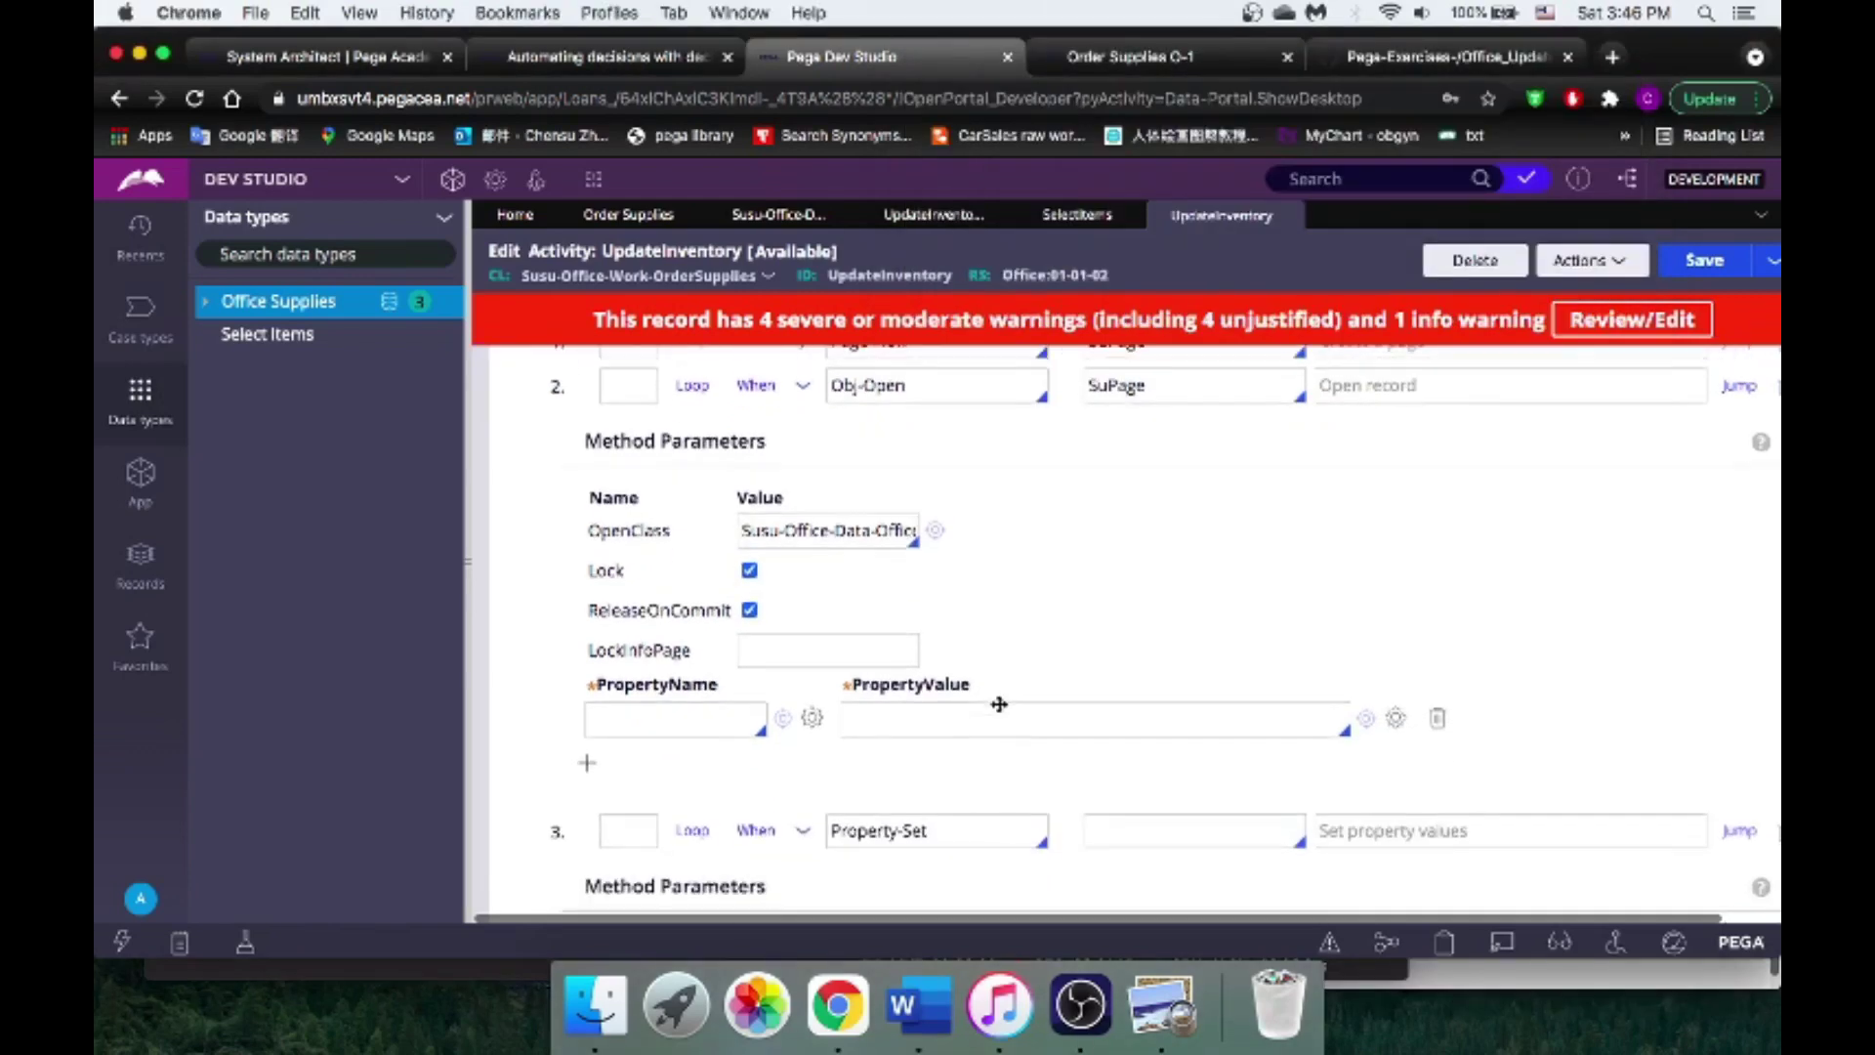
click(724, 732)
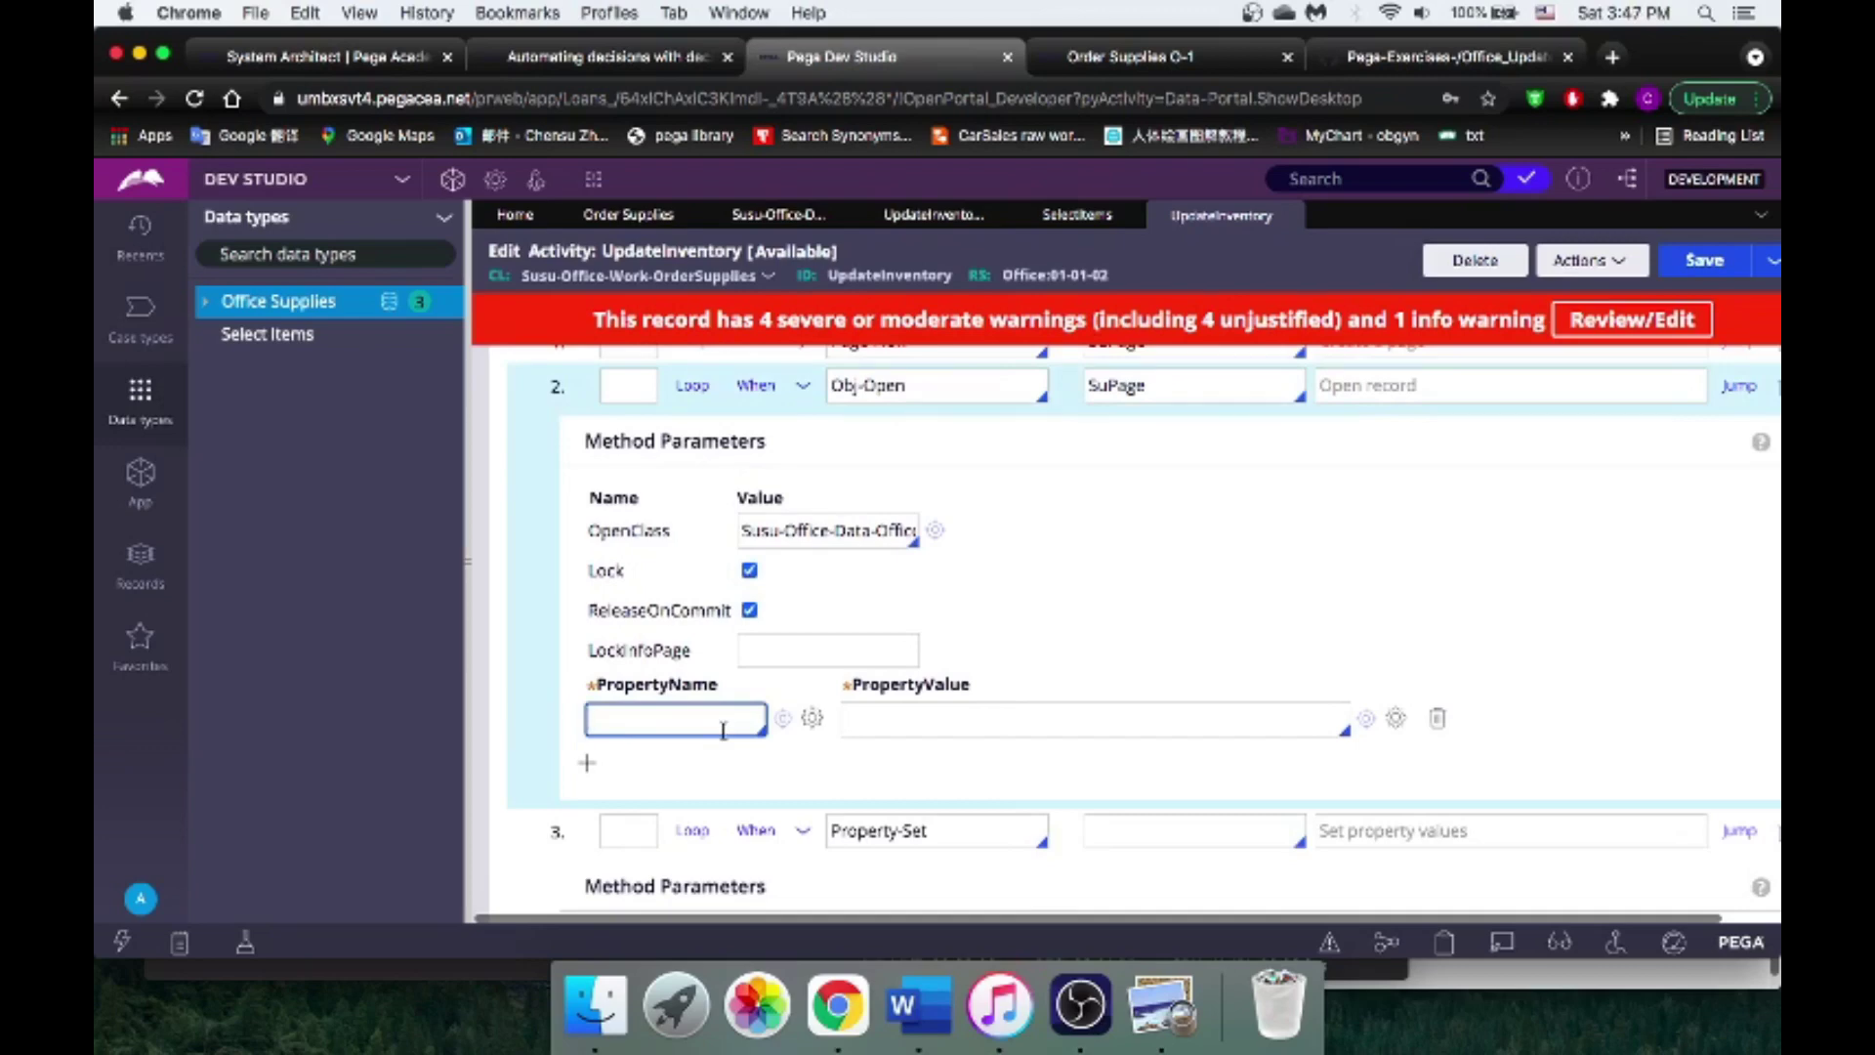
text(pyGUID)
Step: Examine the properties of both SelectItems pages in the Clipboard viewer, then return to the activity
click(1500, 982)
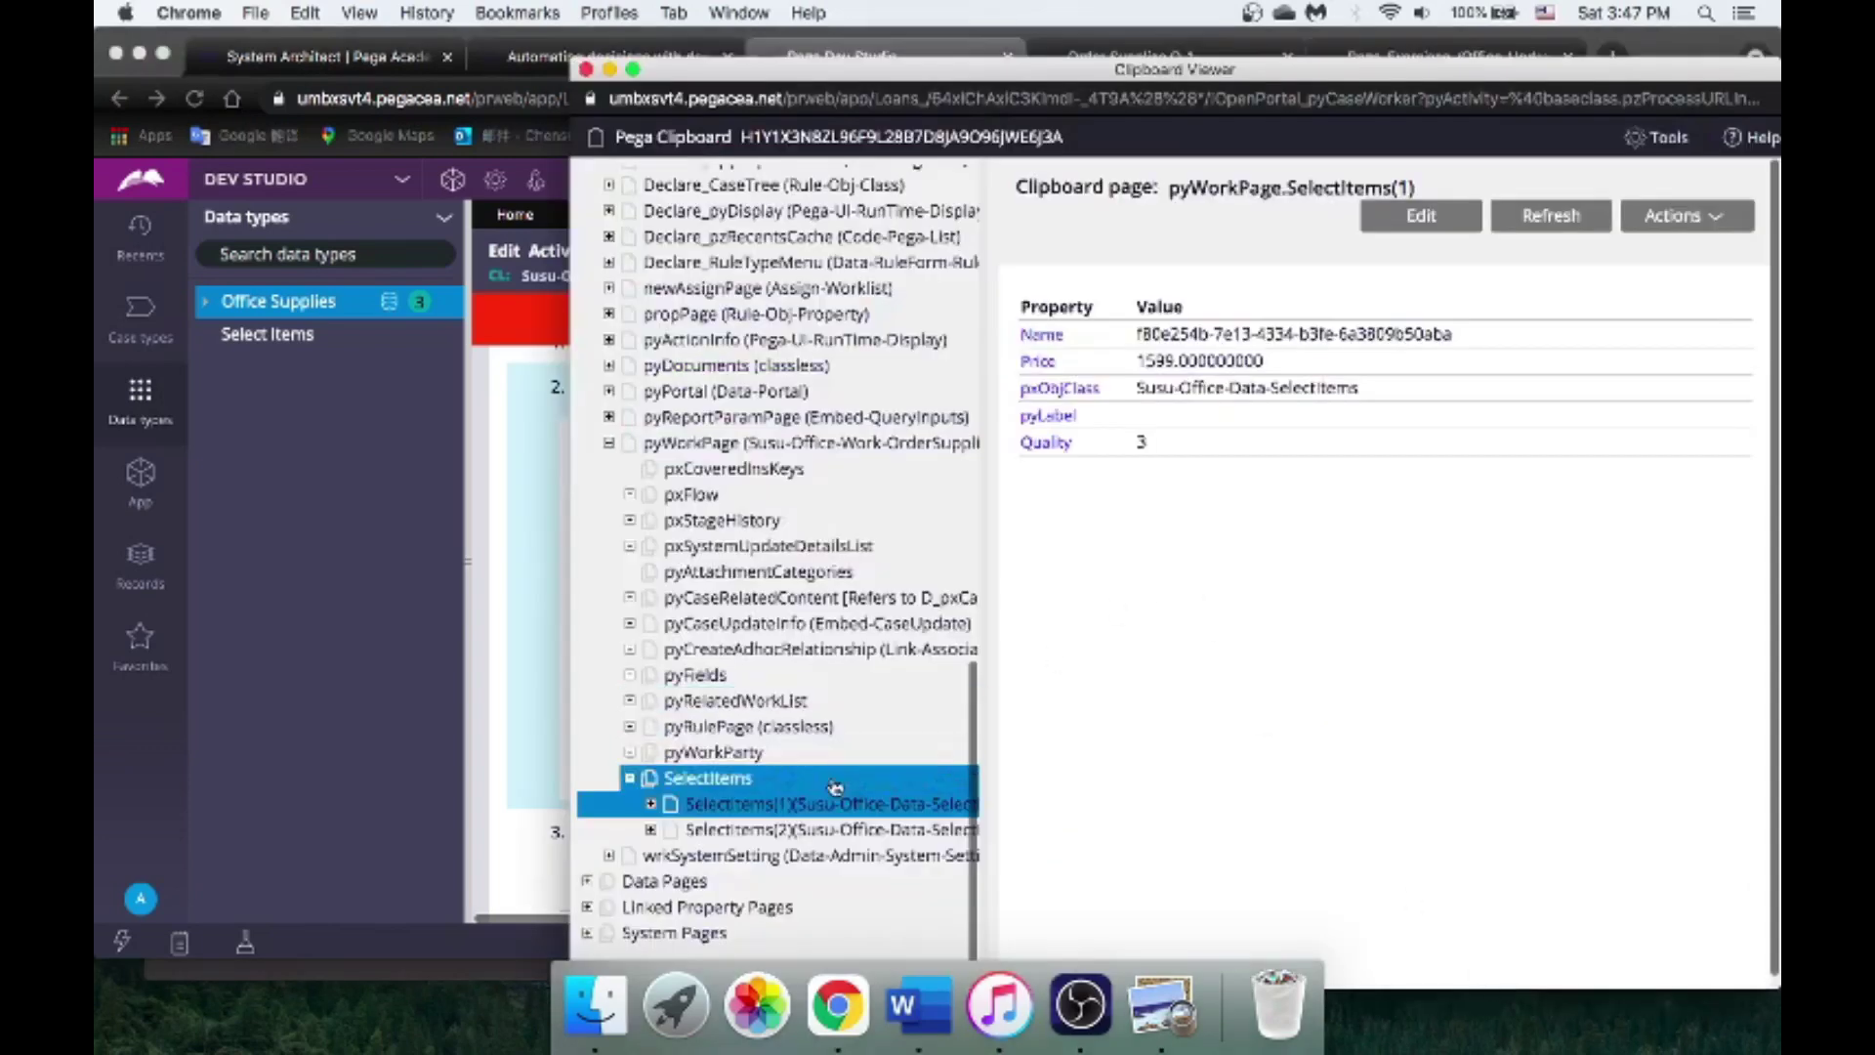
click(837, 832)
click(772, 804)
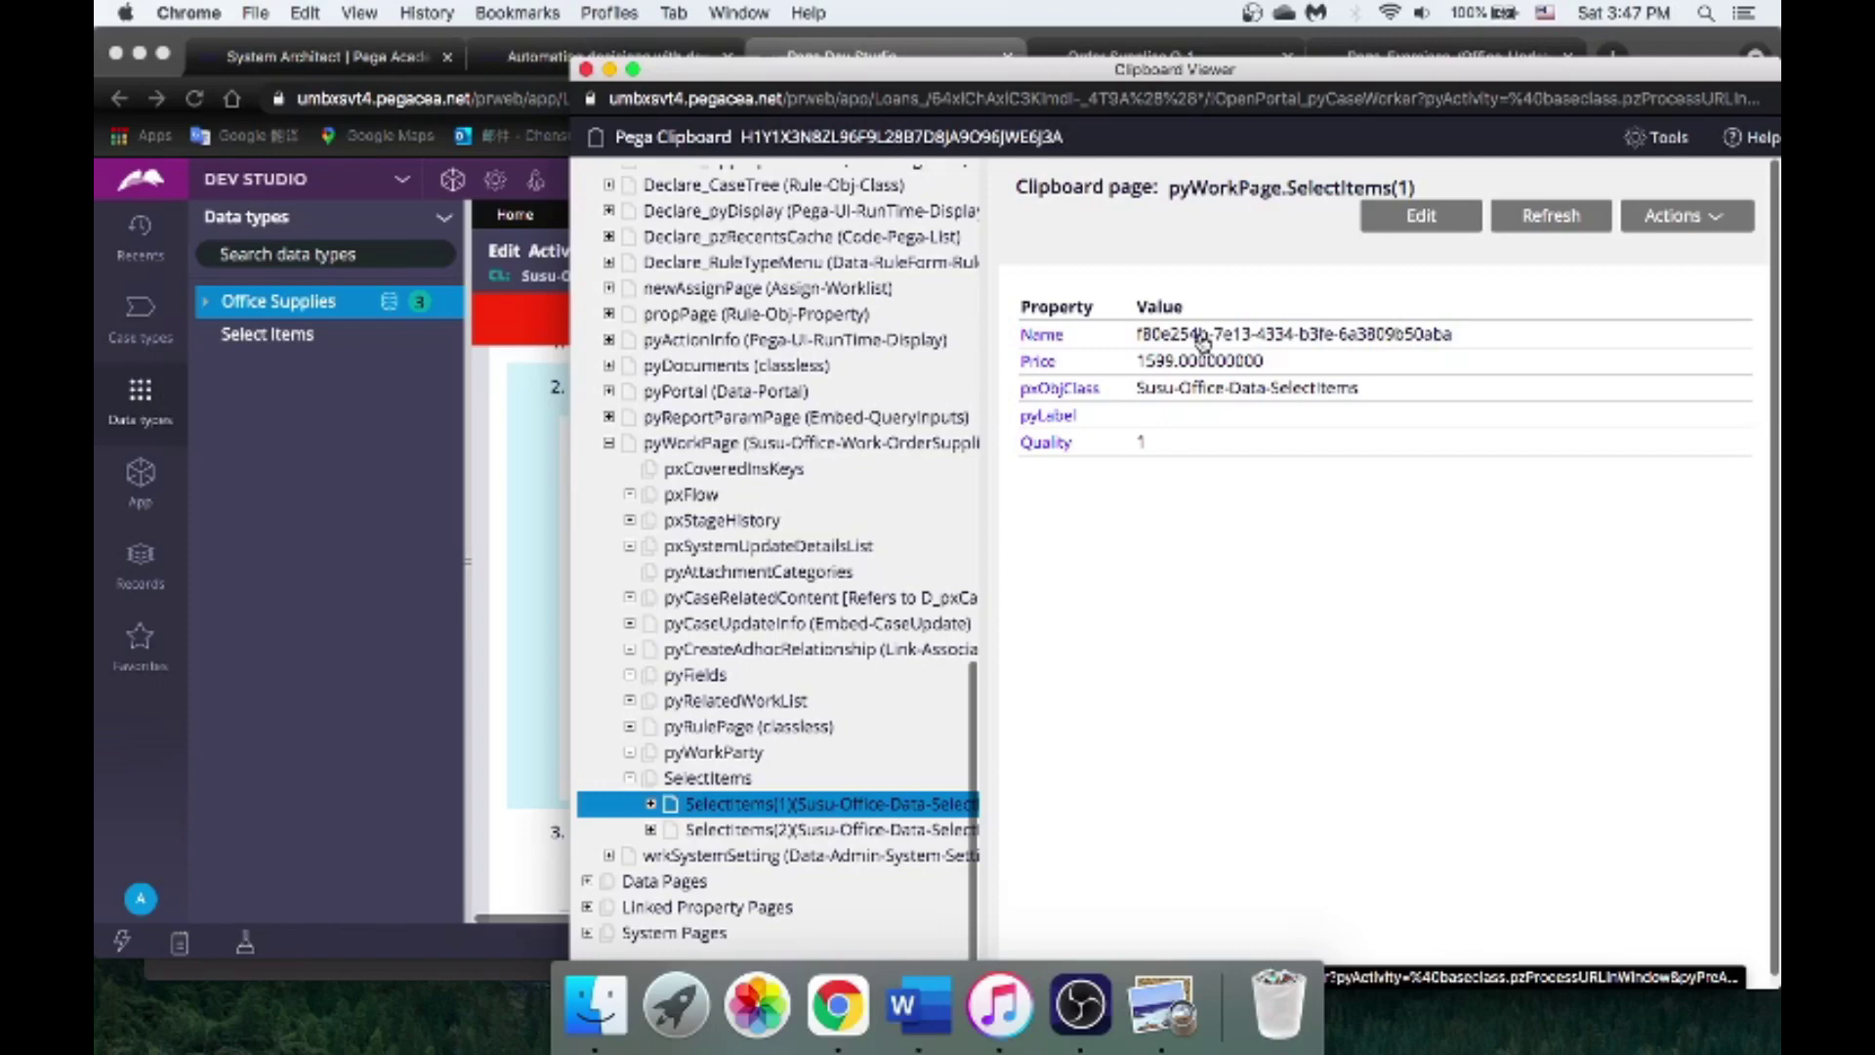
click(535, 547)
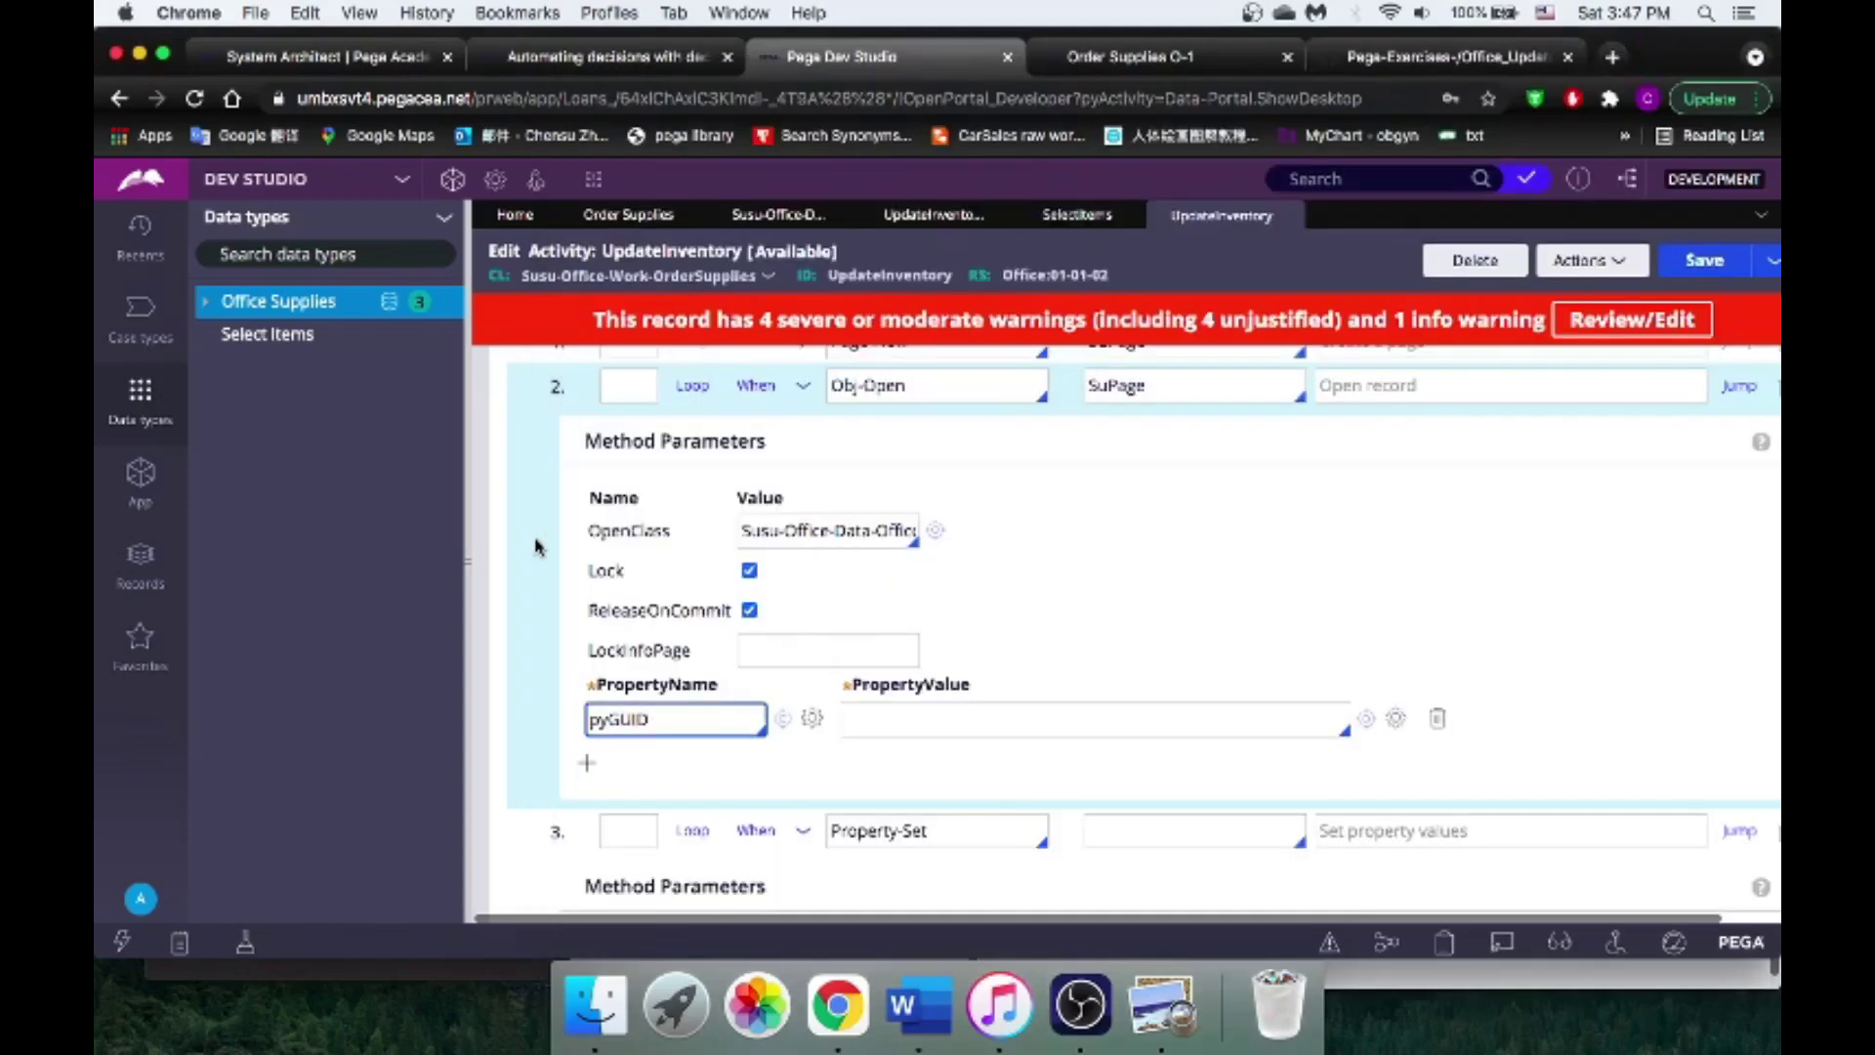
Step: Add a leading dot to the Obj-Open property name to make it .pyGUID
click(590, 719)
text(.)
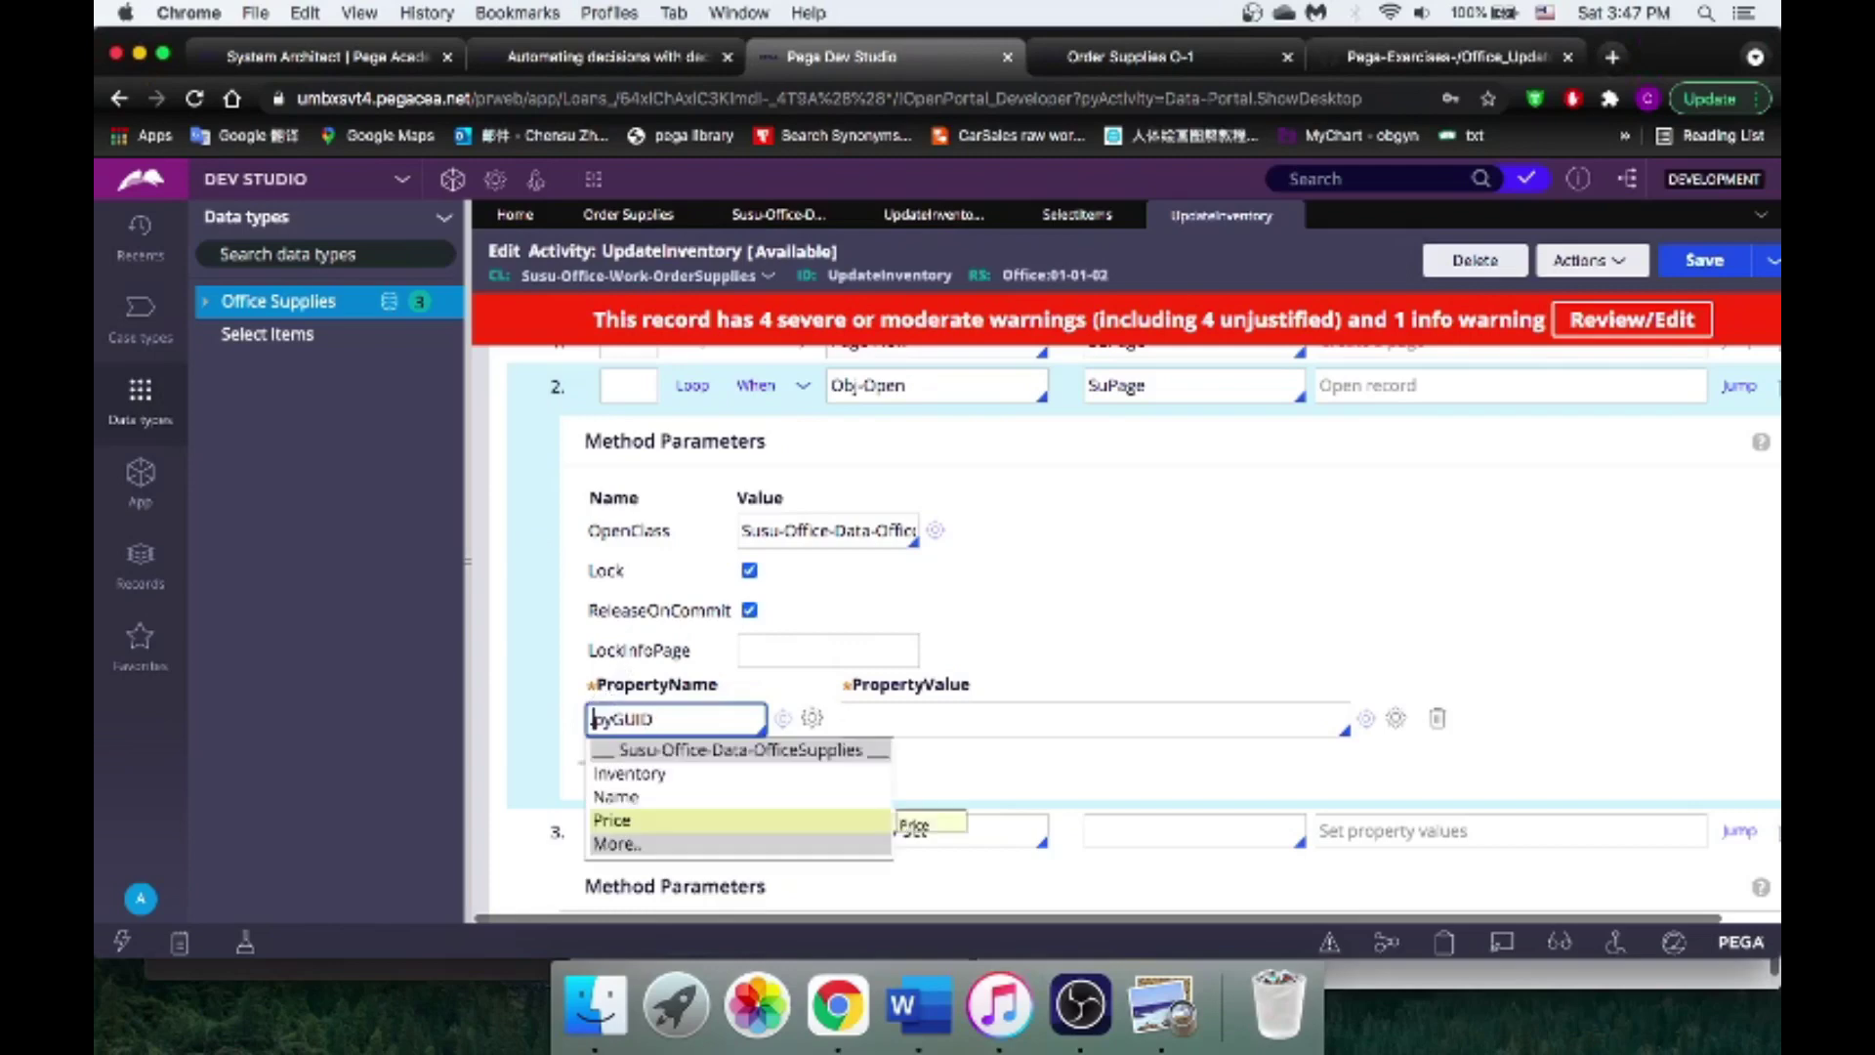
click(532, 695)
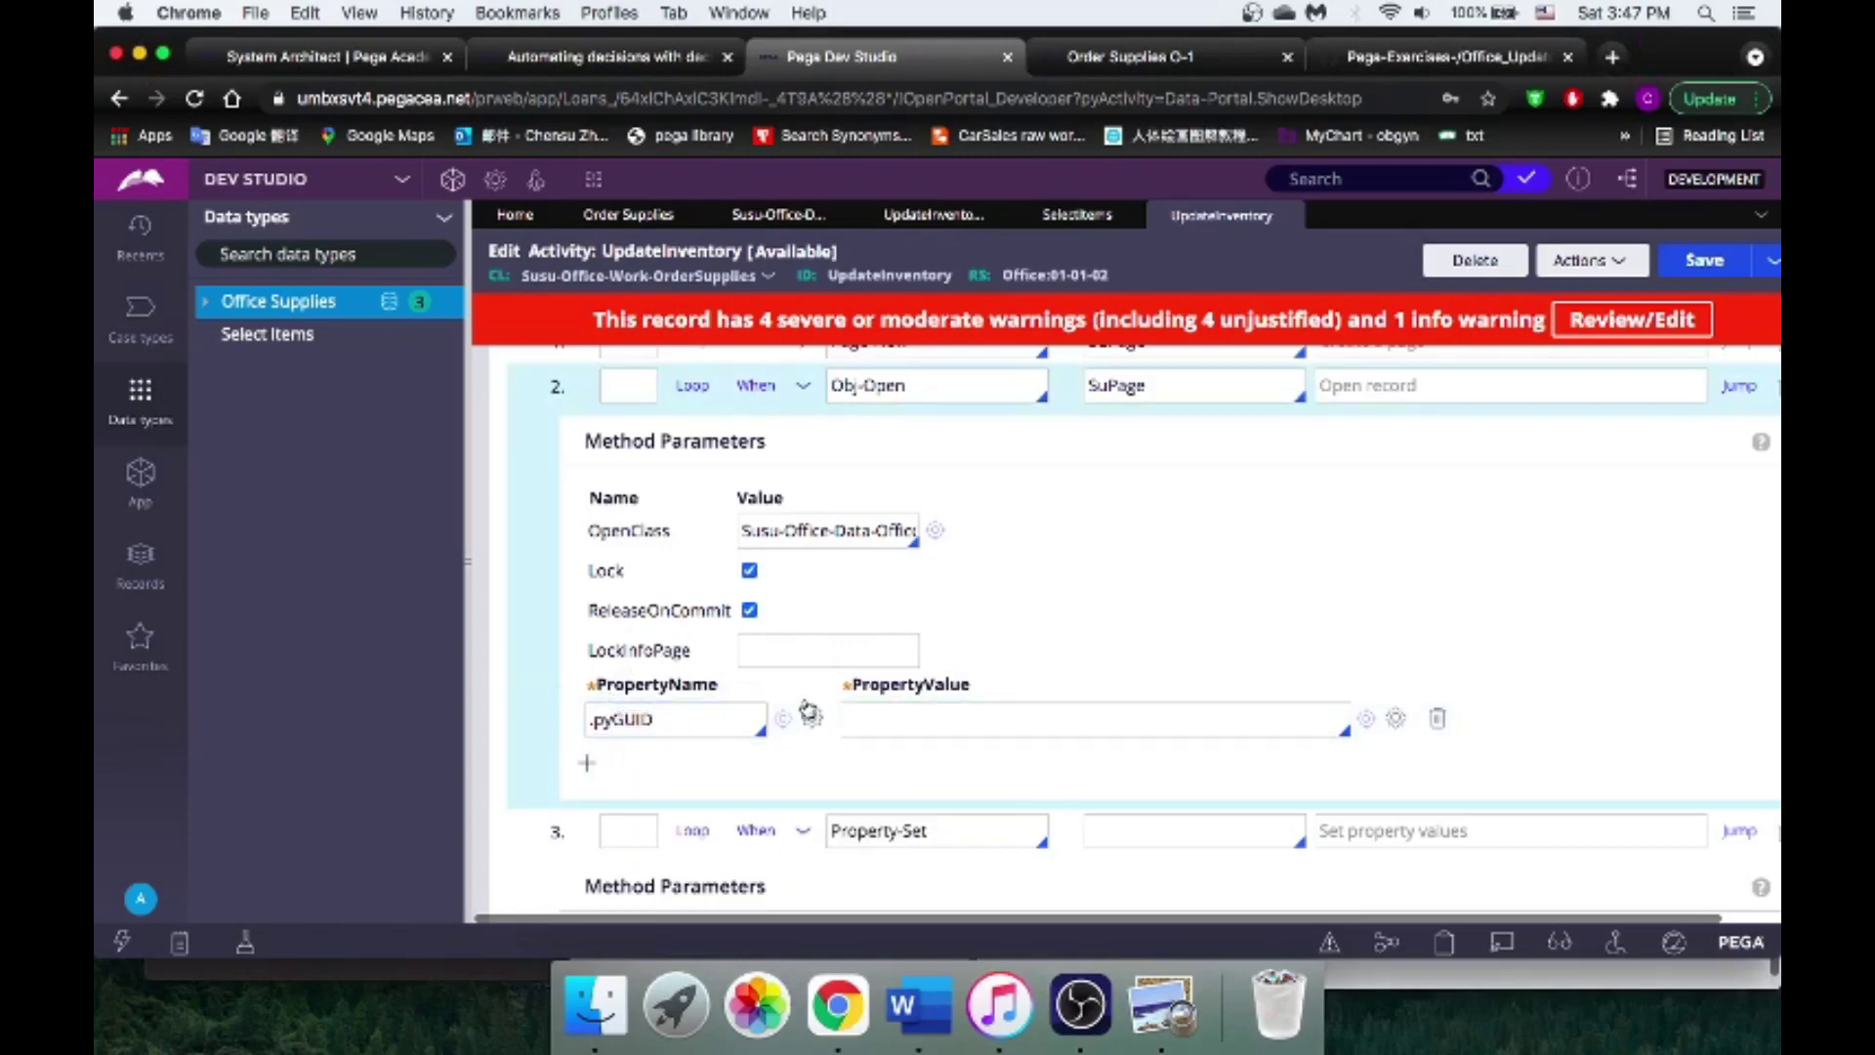
Step: Set the Obj-Open property value for .pyGUID to Primary.SelectItems.Name, building it from the suggested references
click(947, 727)
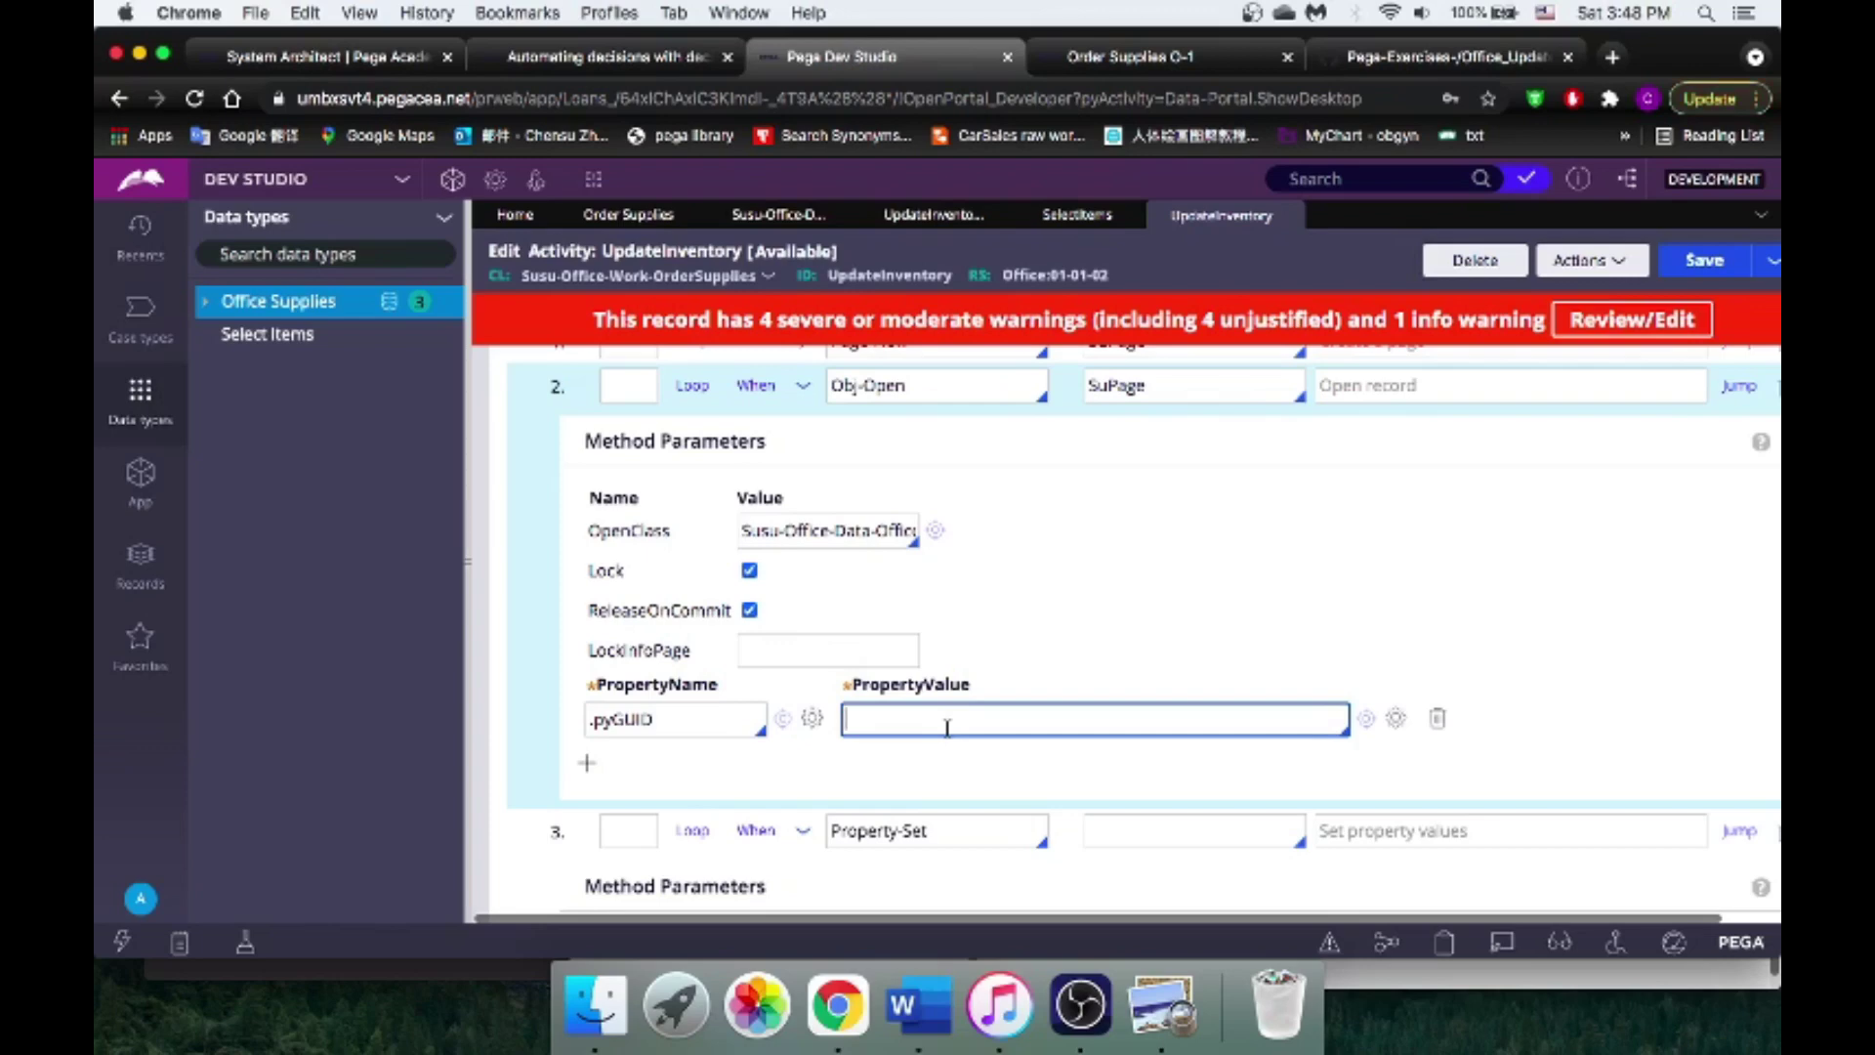
click(946, 728)
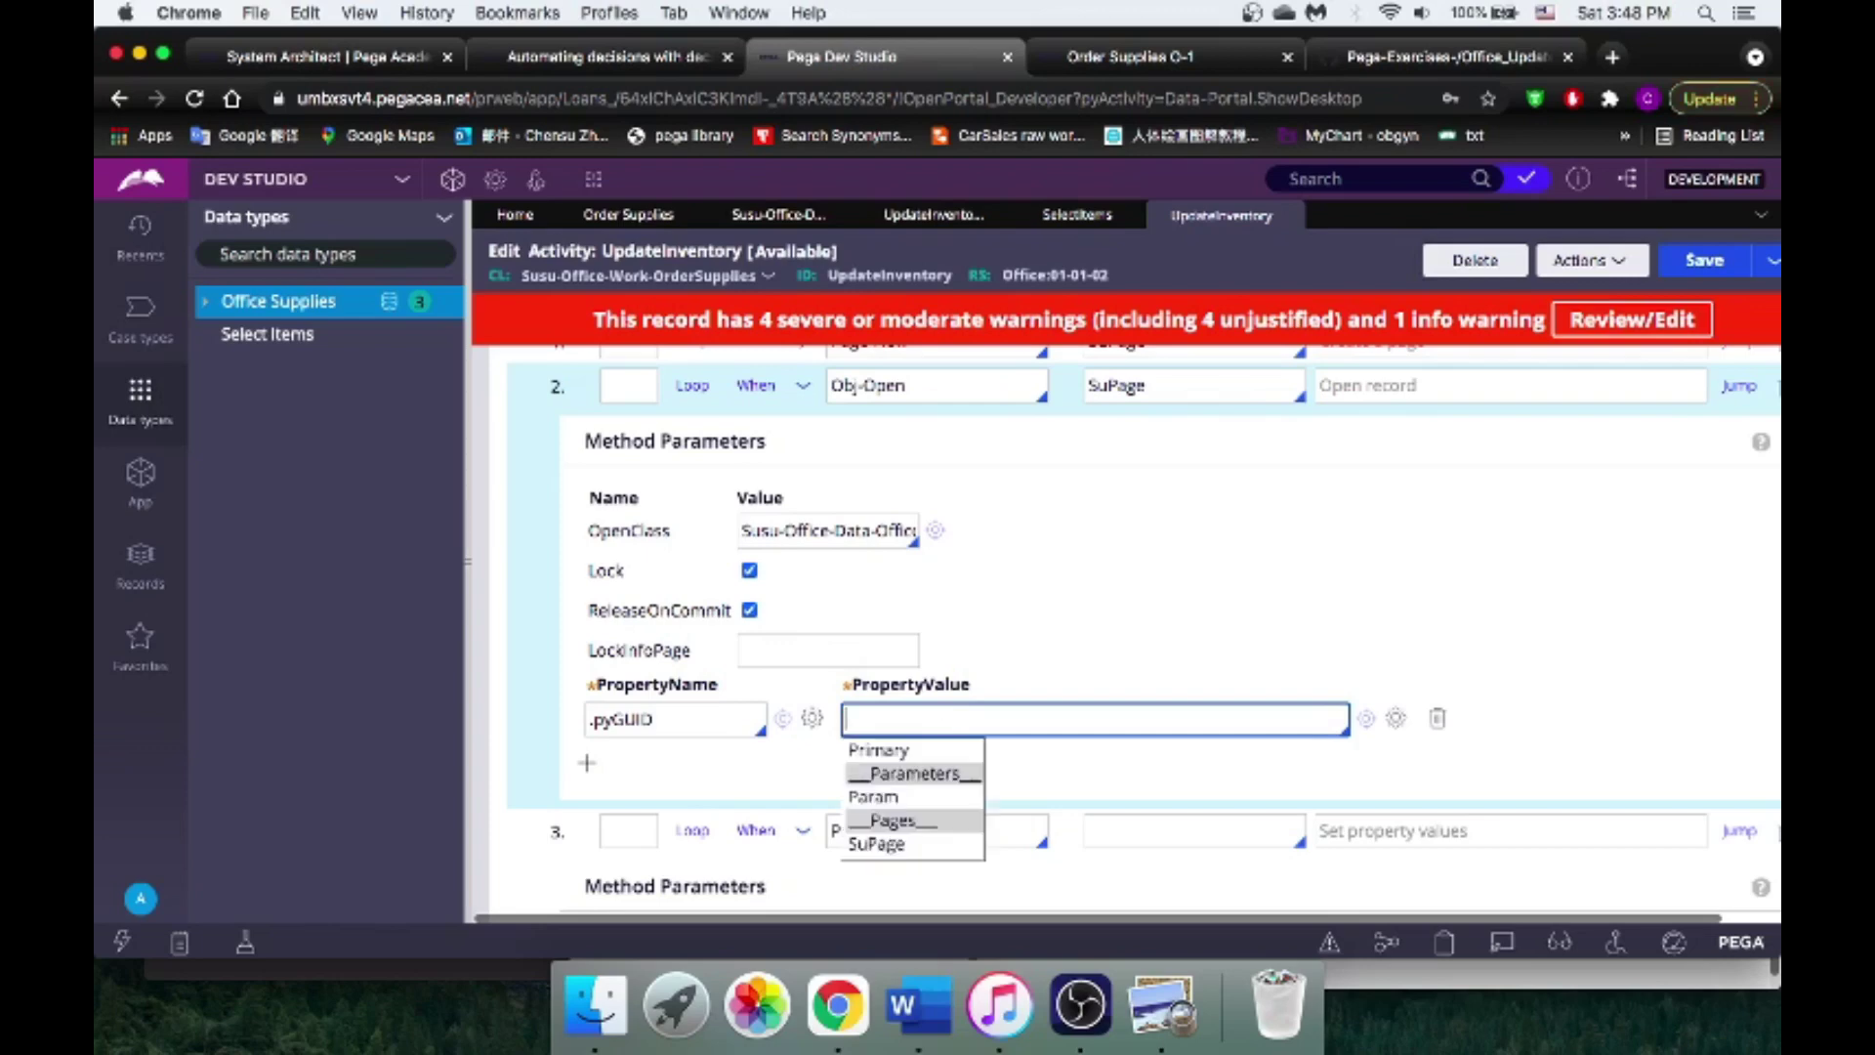
click(924, 750)
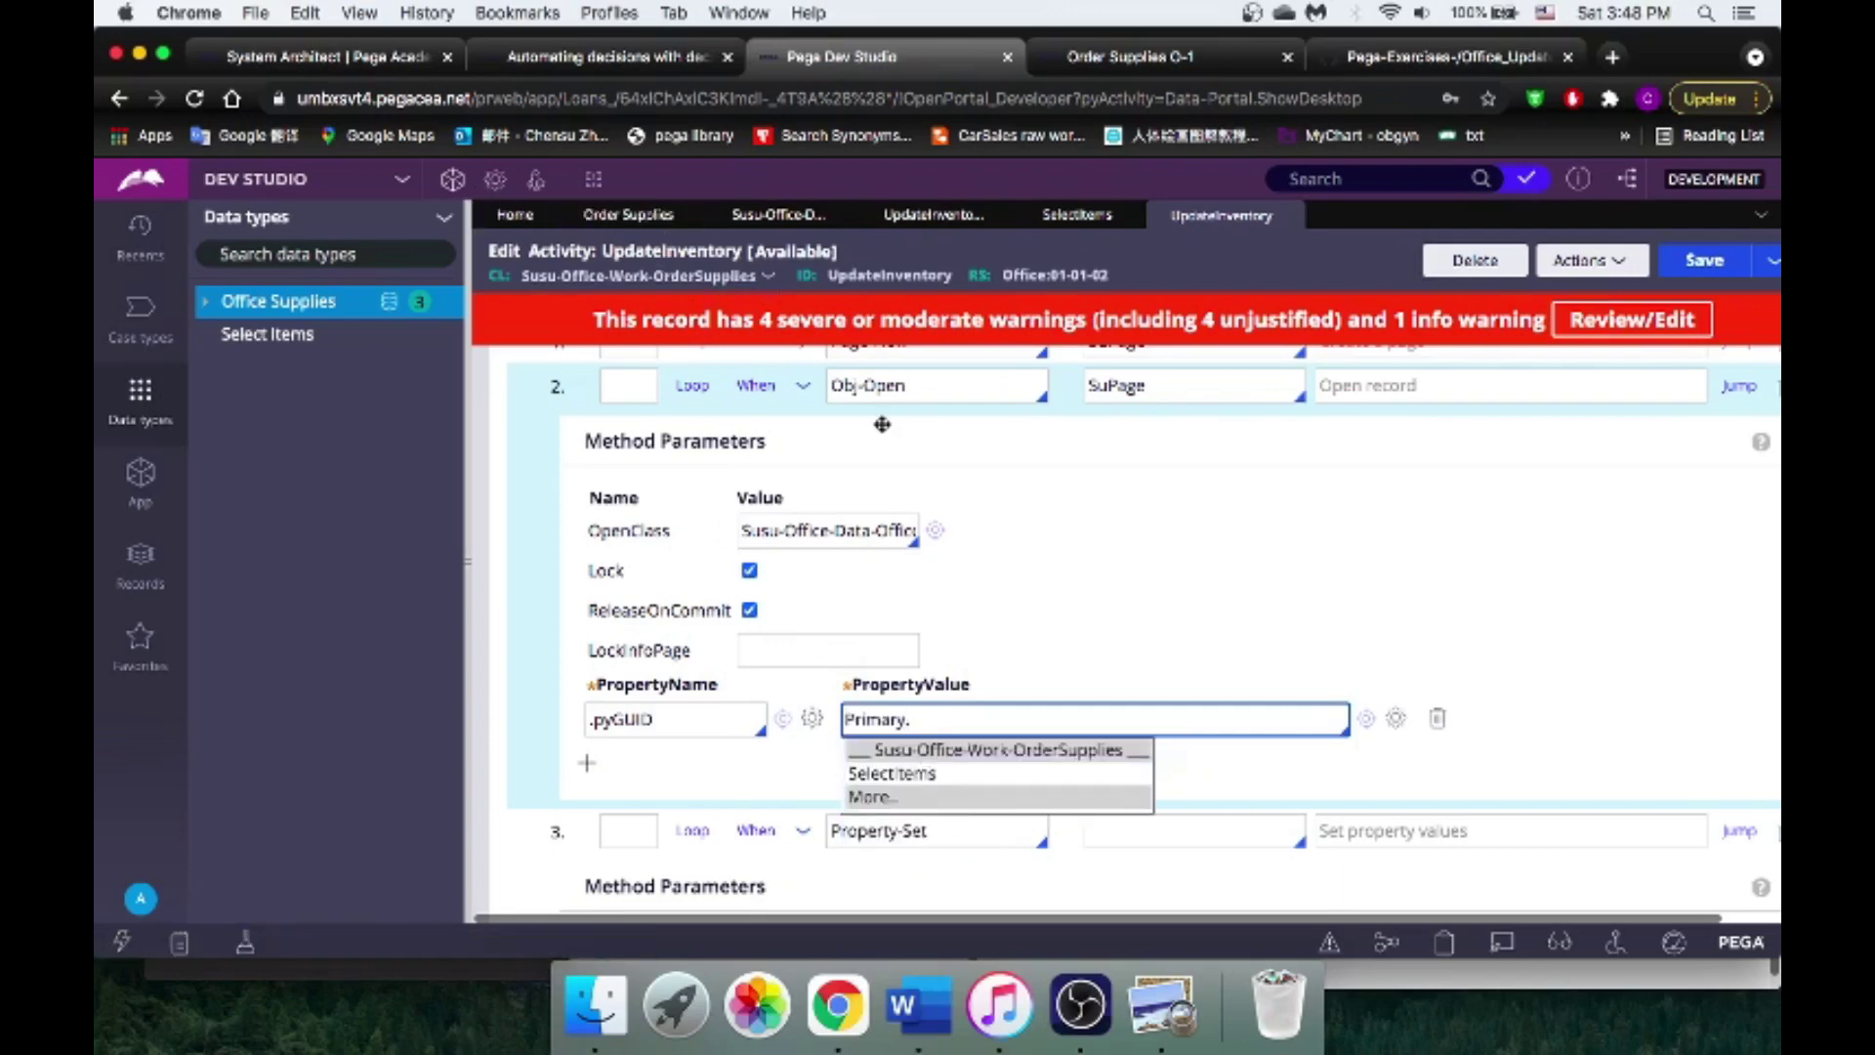
click(919, 774)
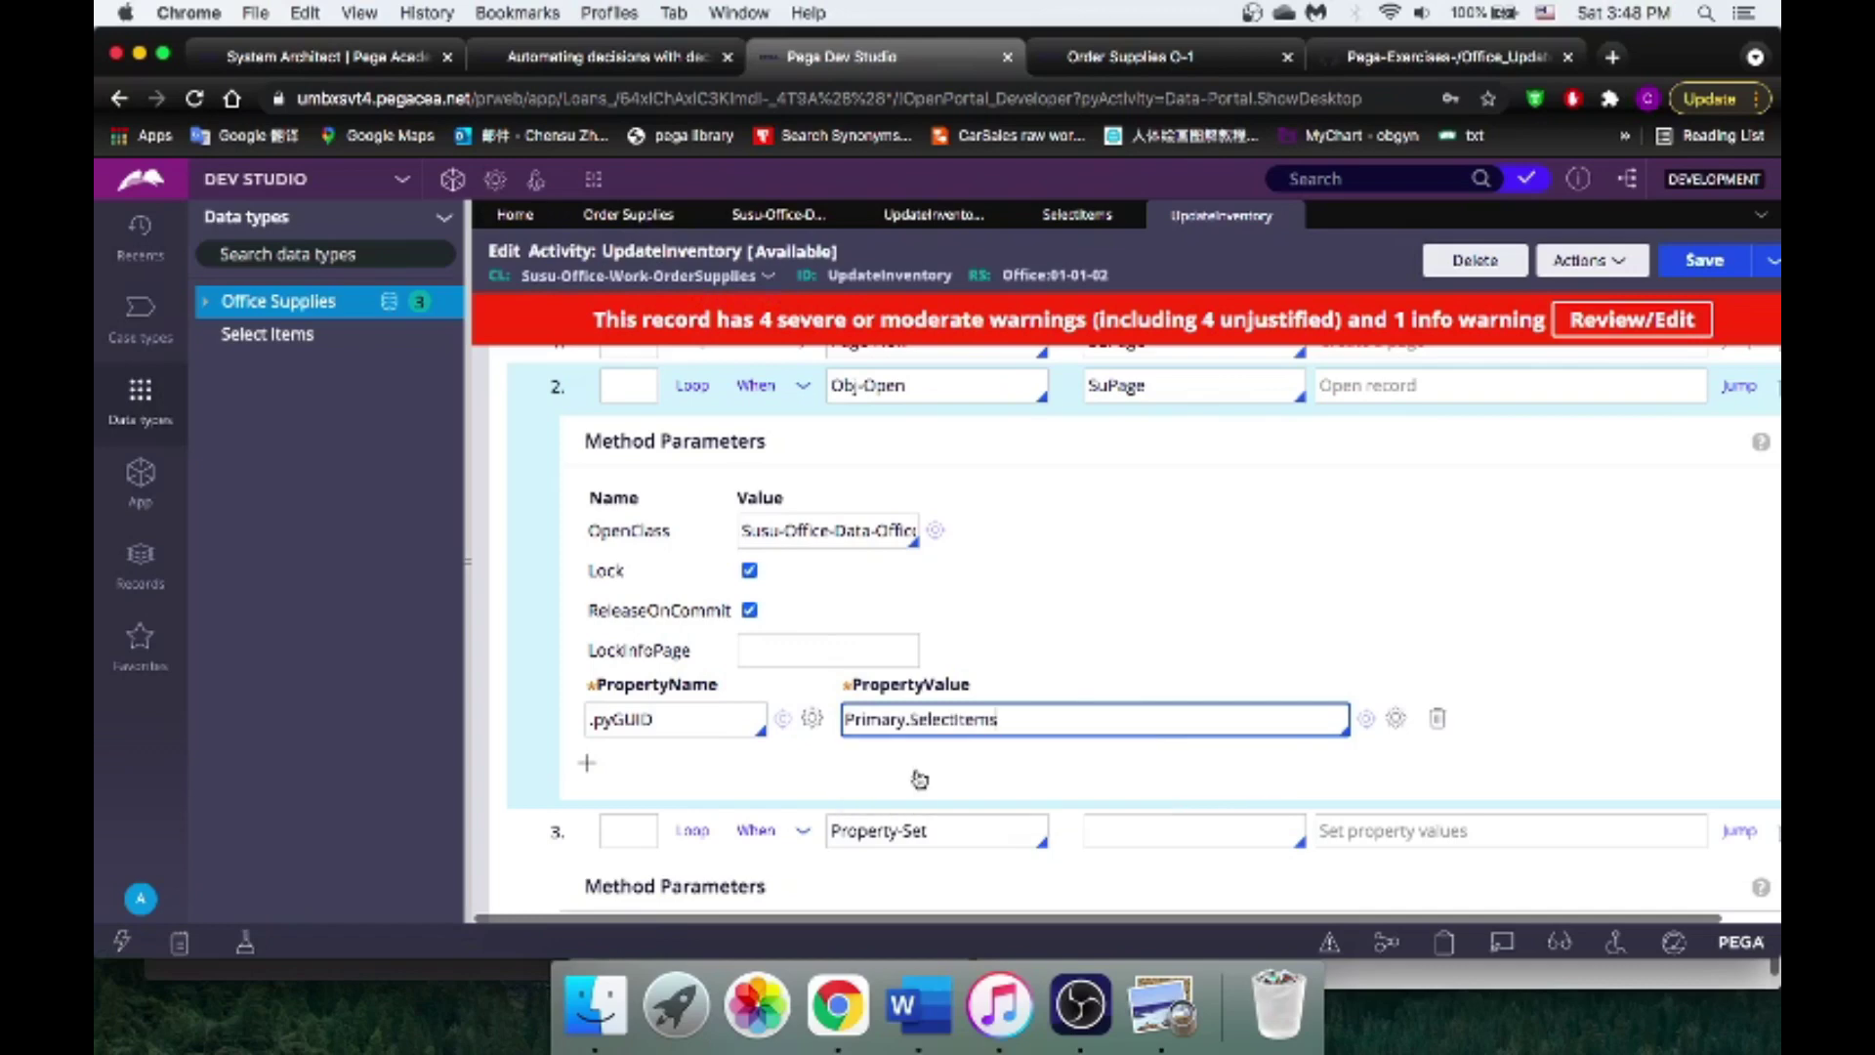
text(.)
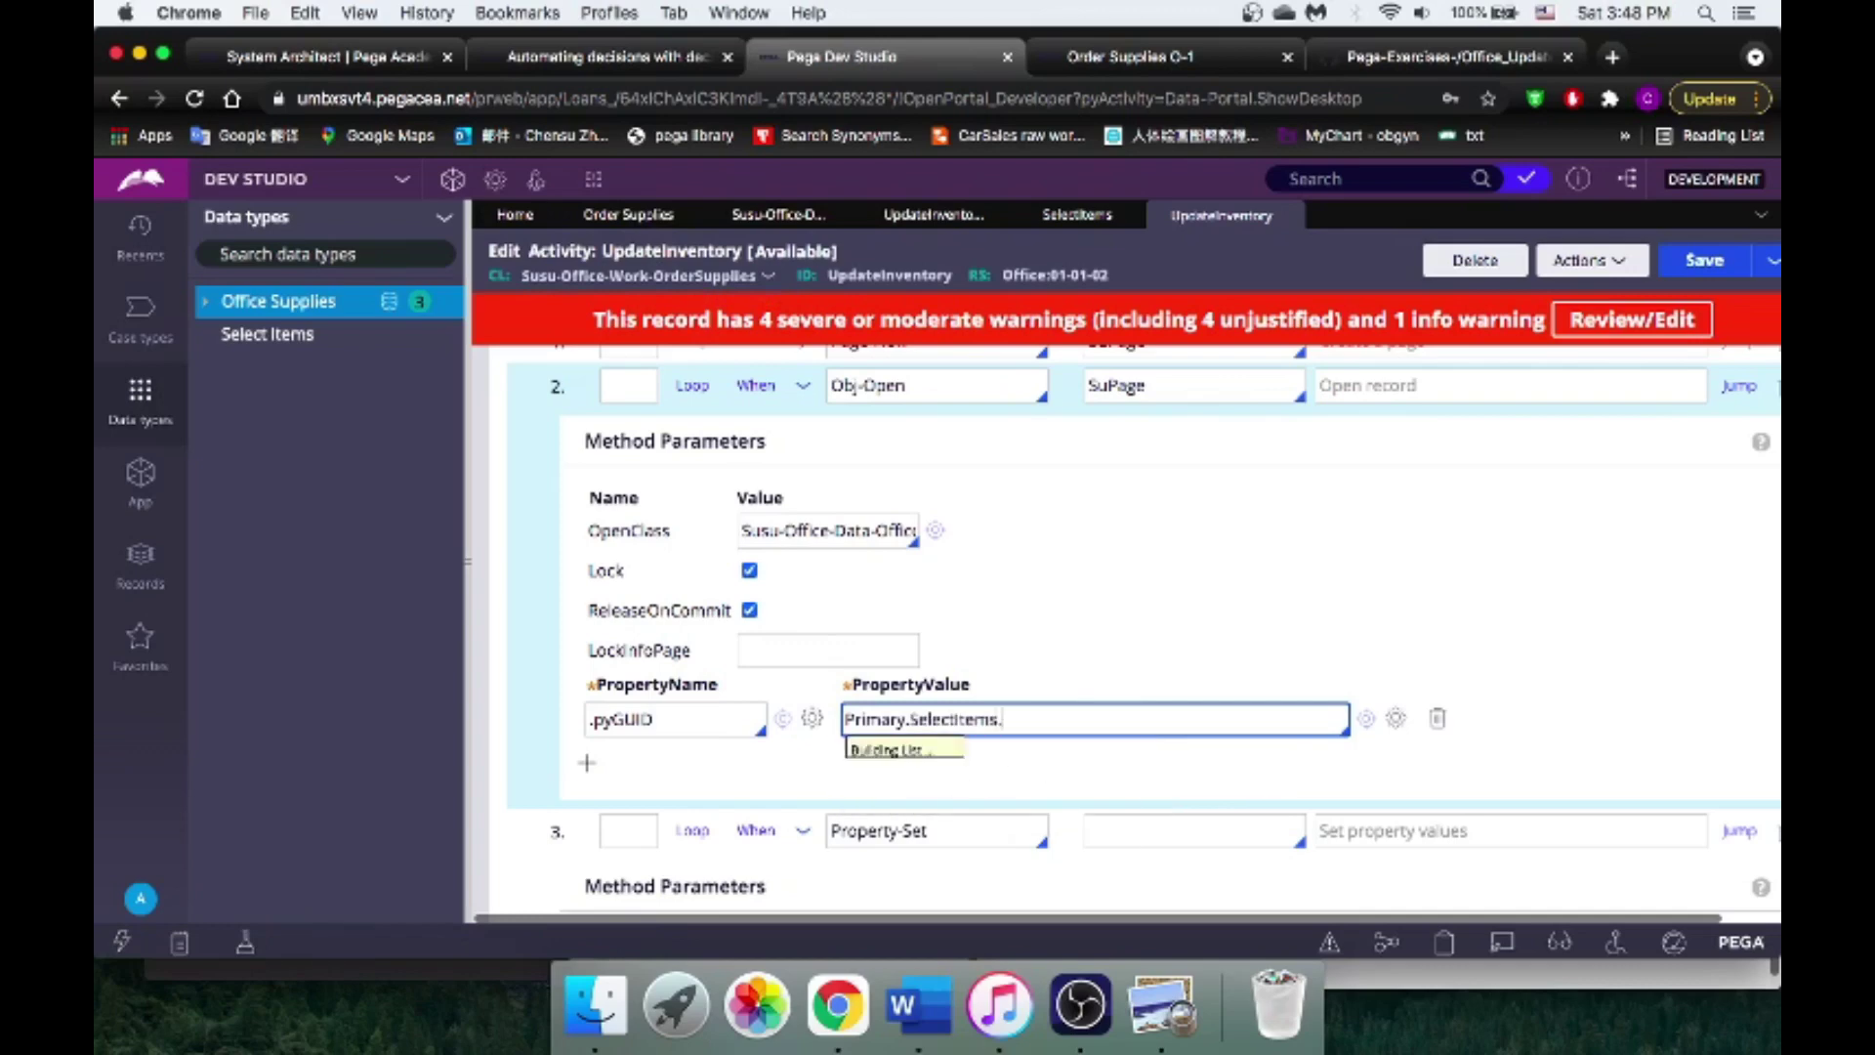
click(928, 782)
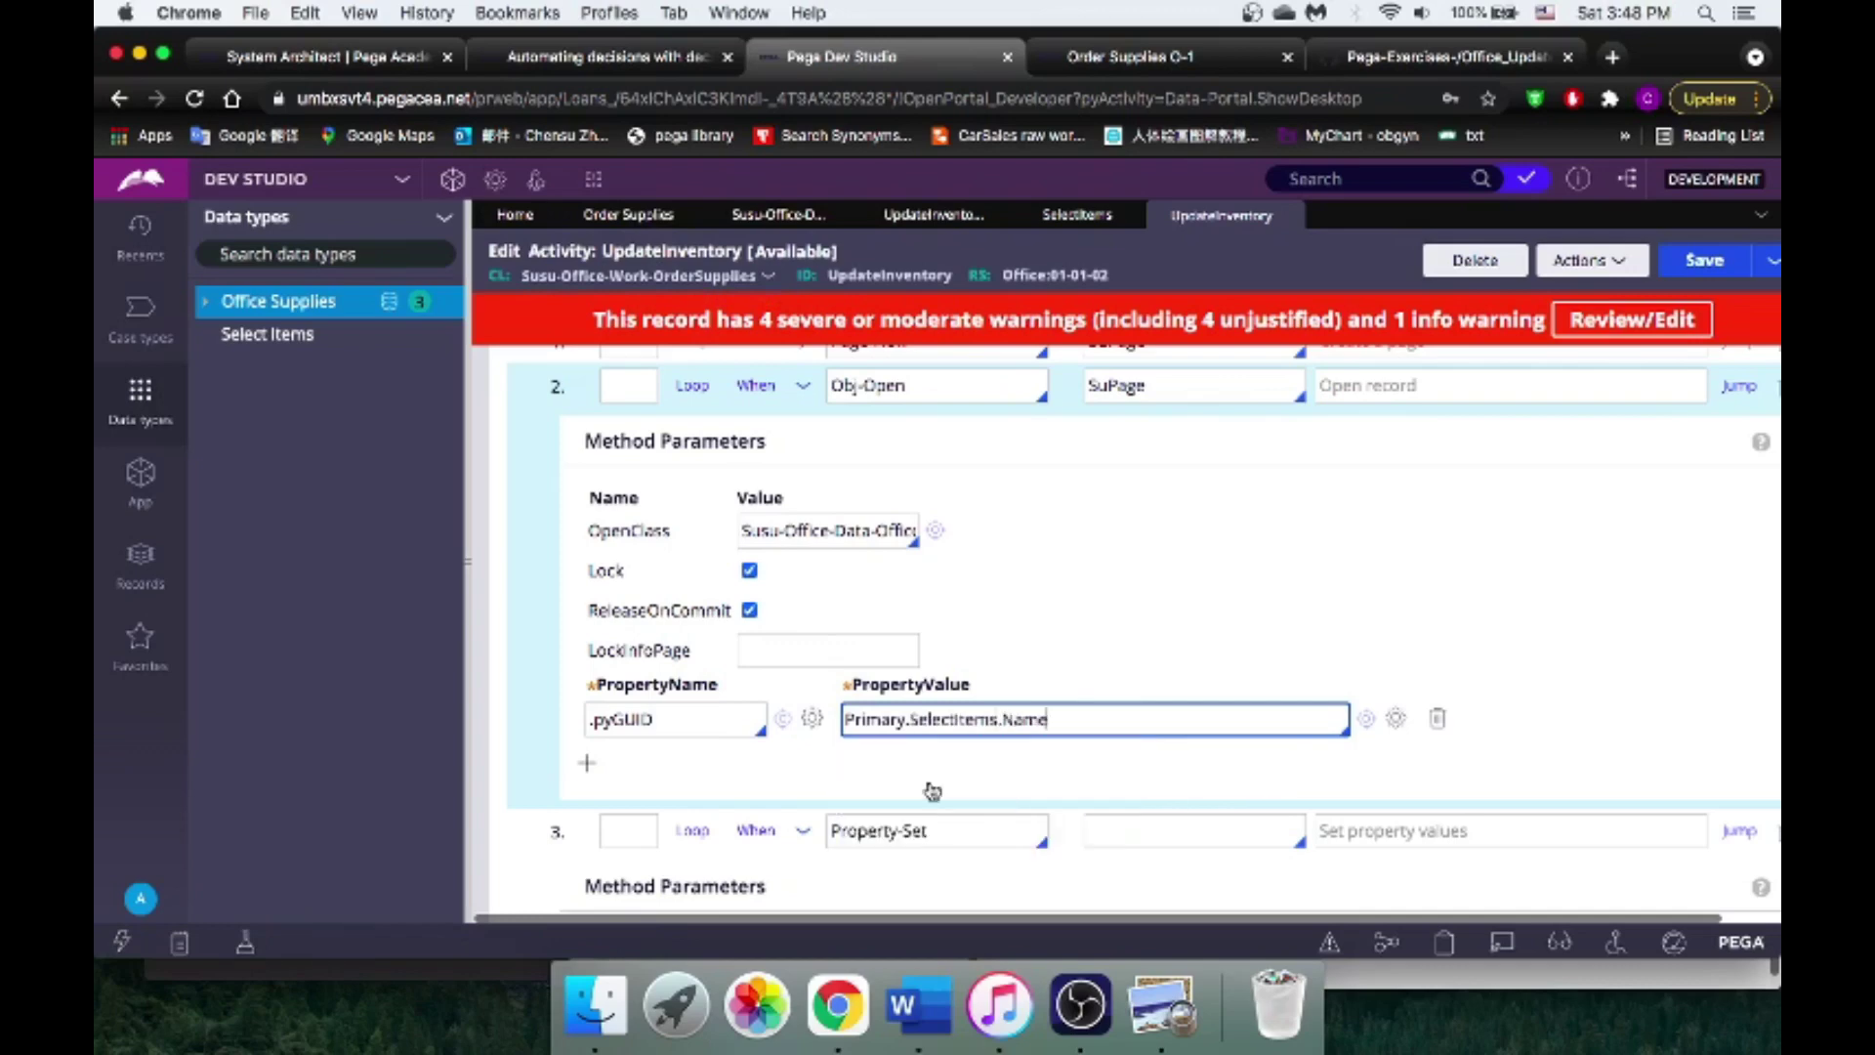
Step: Insert the index (<CURRENT>) after SelectItems in the Obj-Open property value, consulting the SelectItems(1) page in the Clipboard viewer
click(1483, 980)
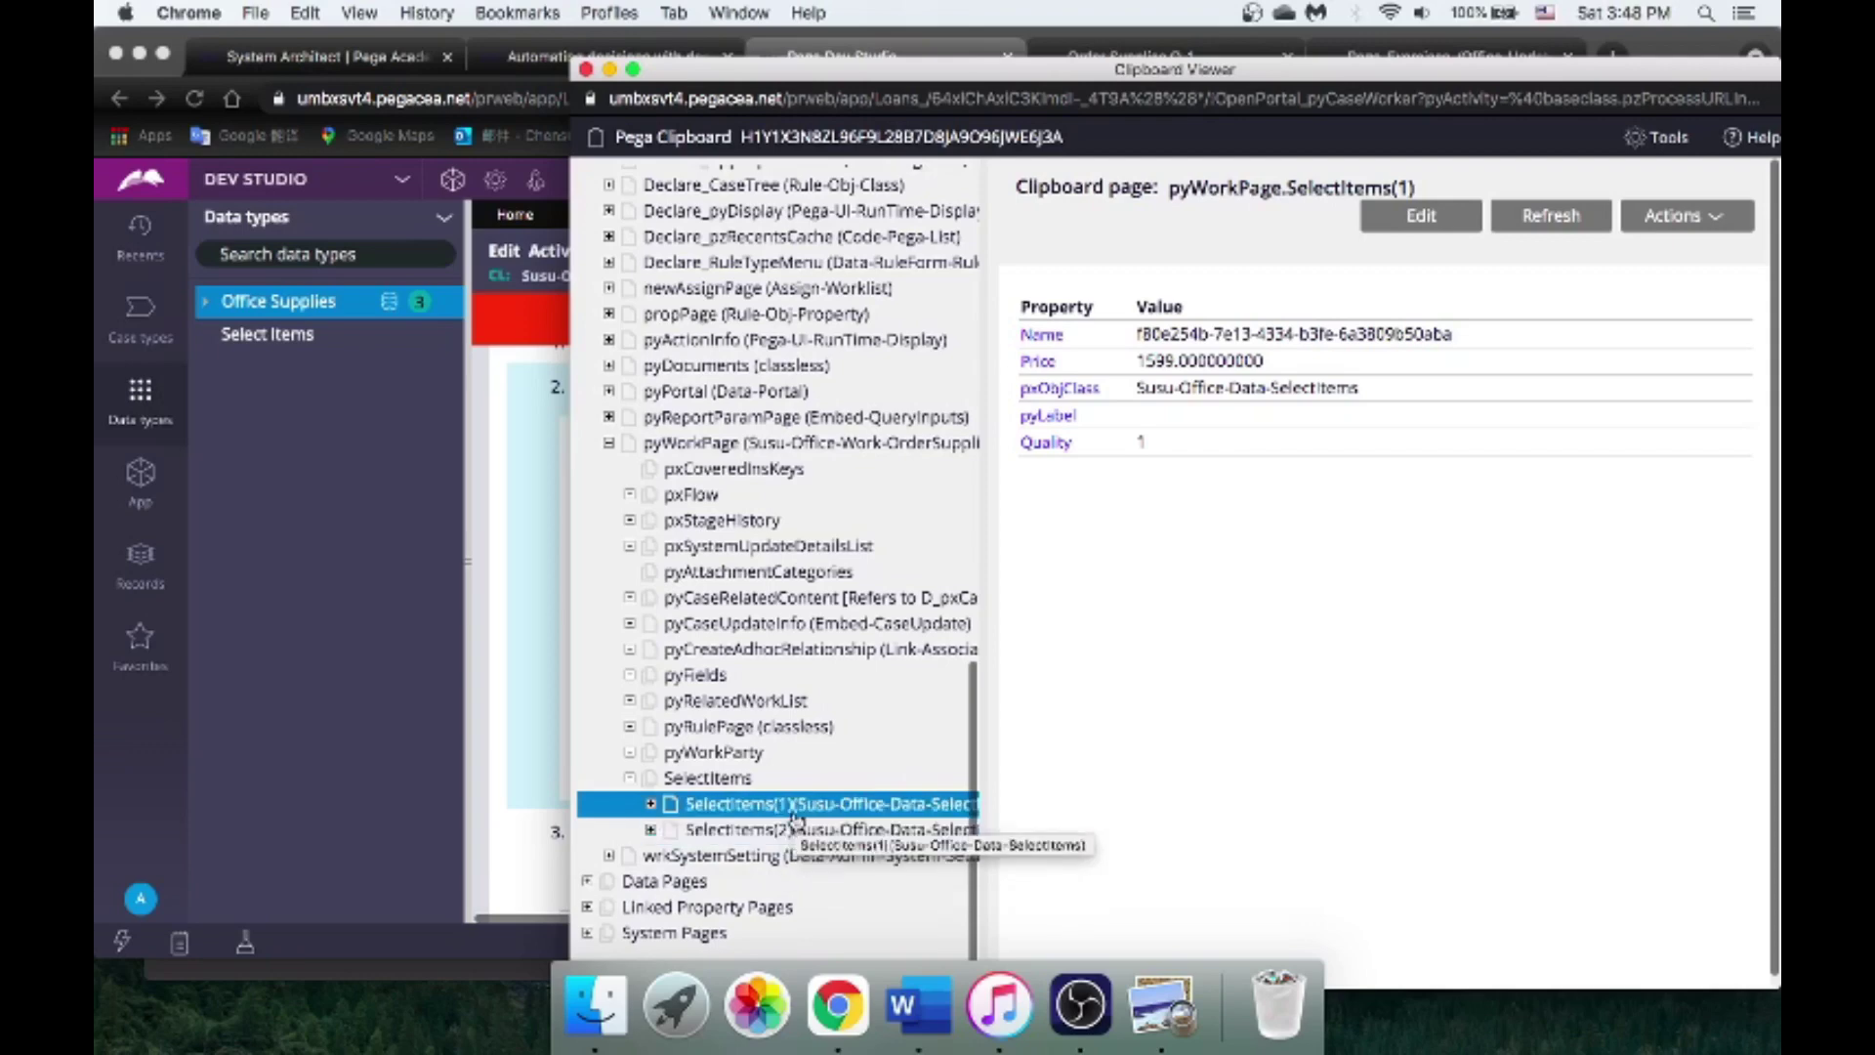
click(546, 735)
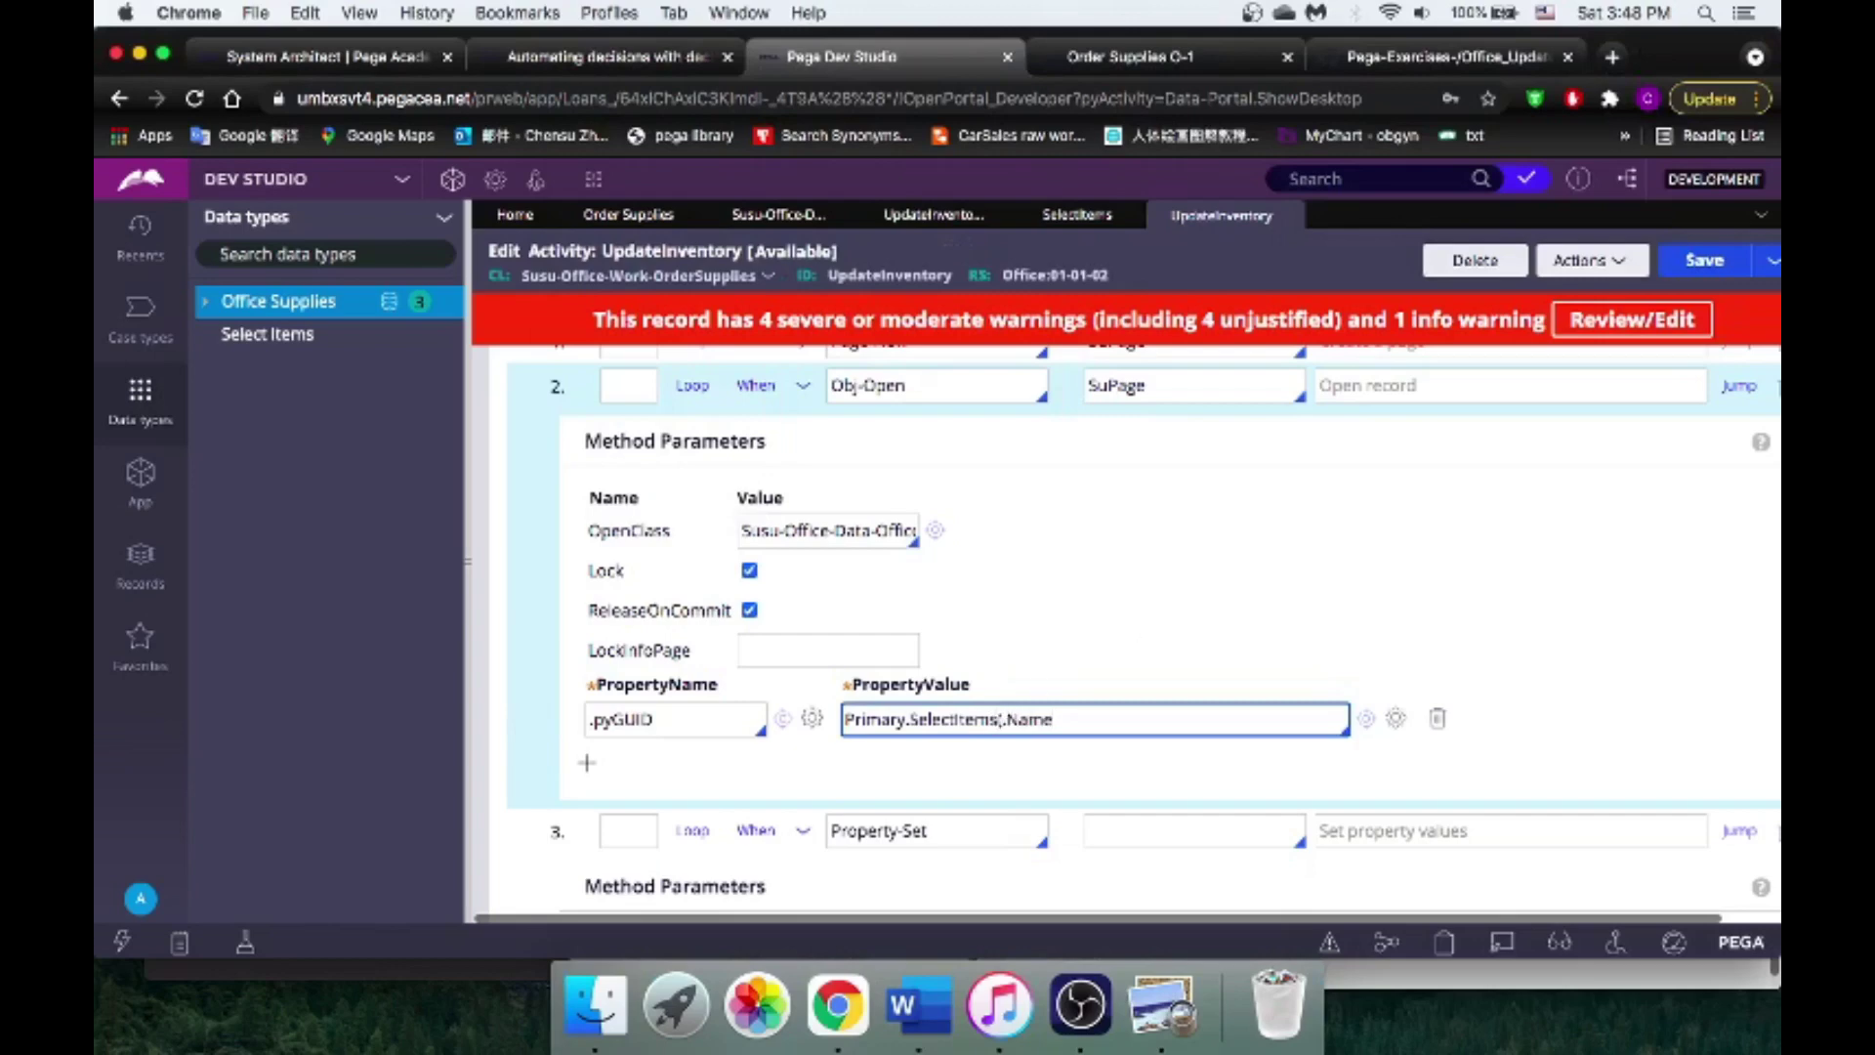
text(<CURRENT>))
click(1459, 977)
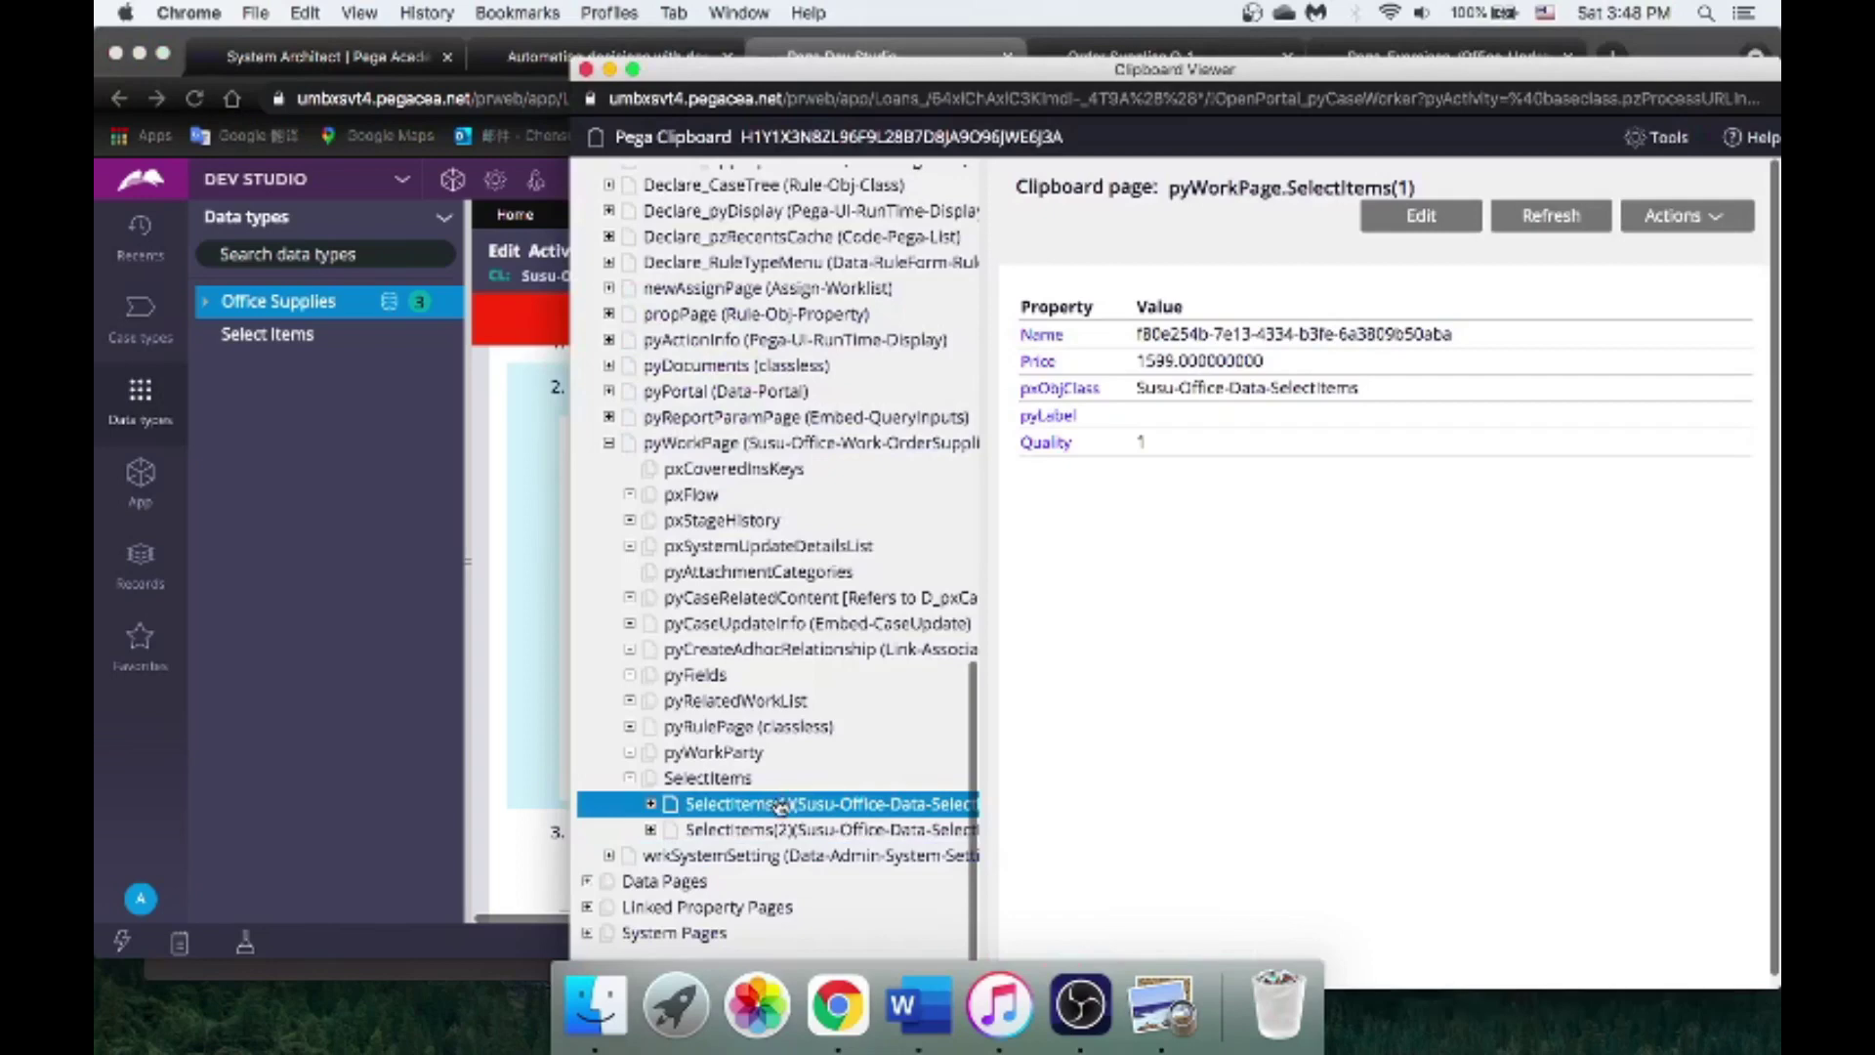
click(741, 787)
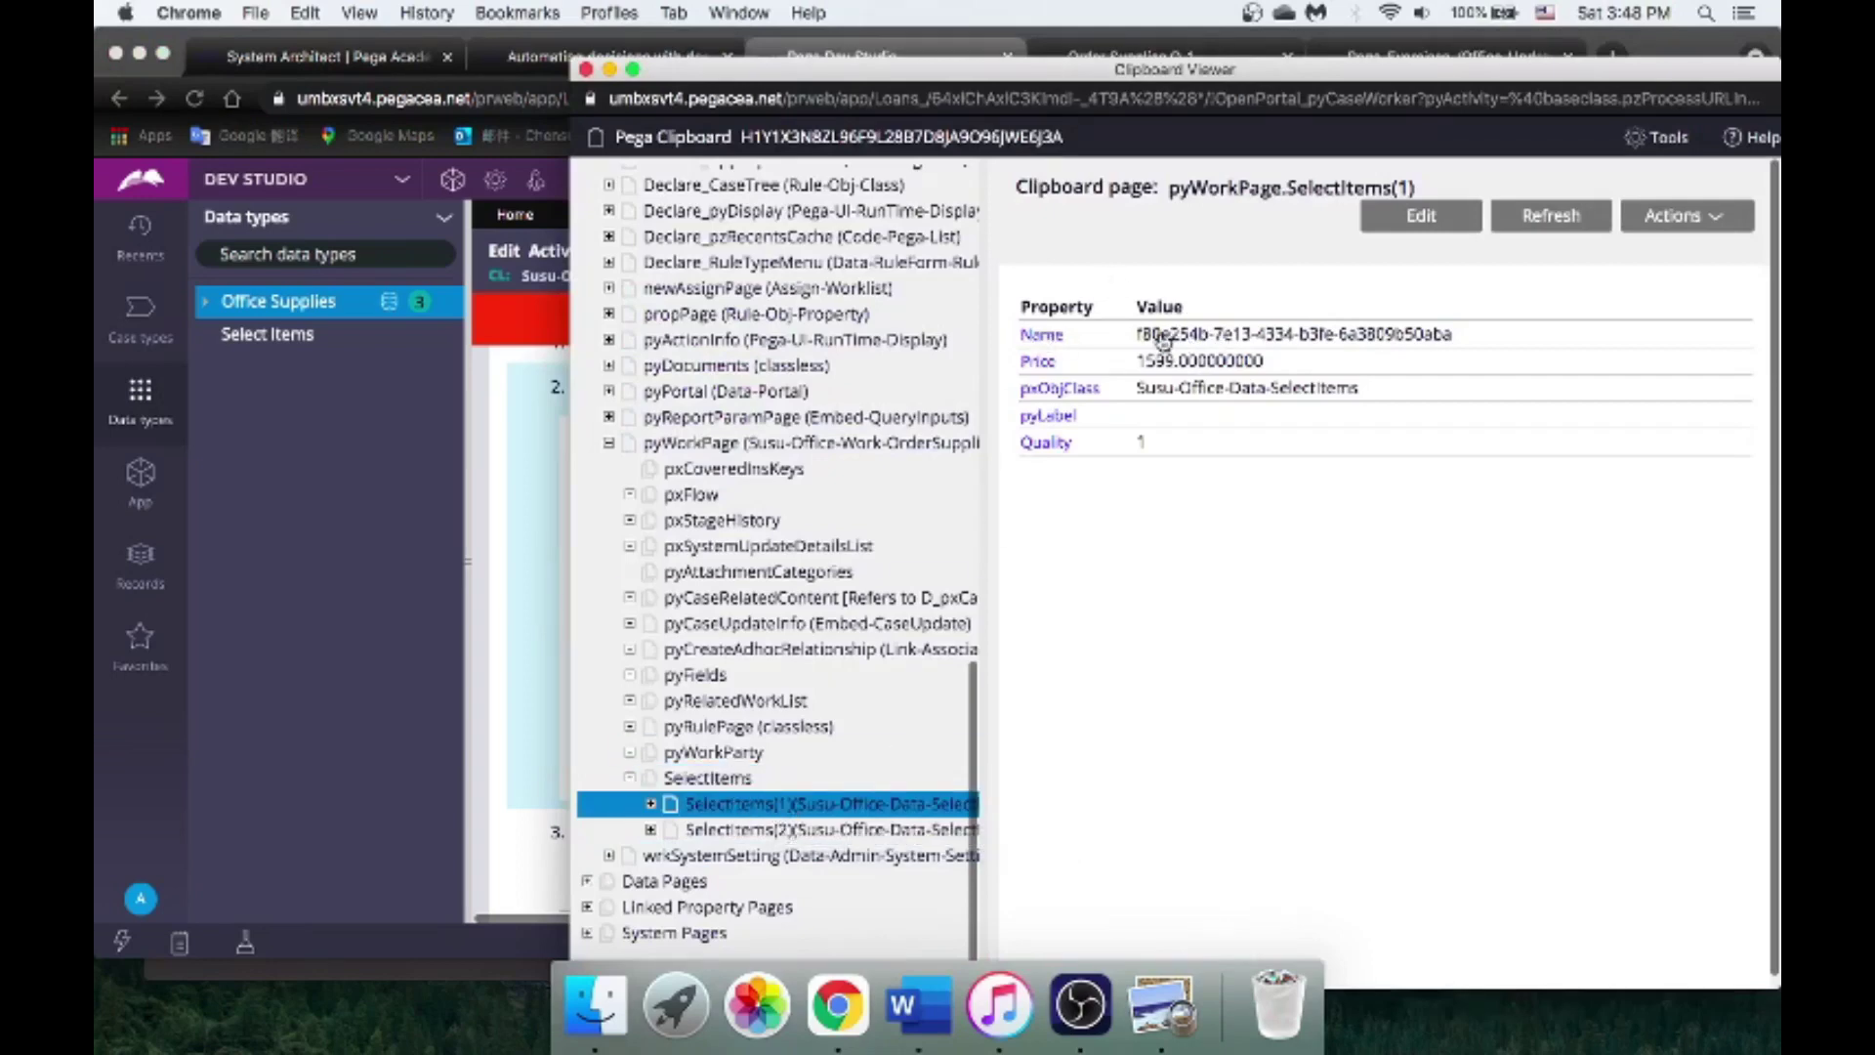
click(473, 668)
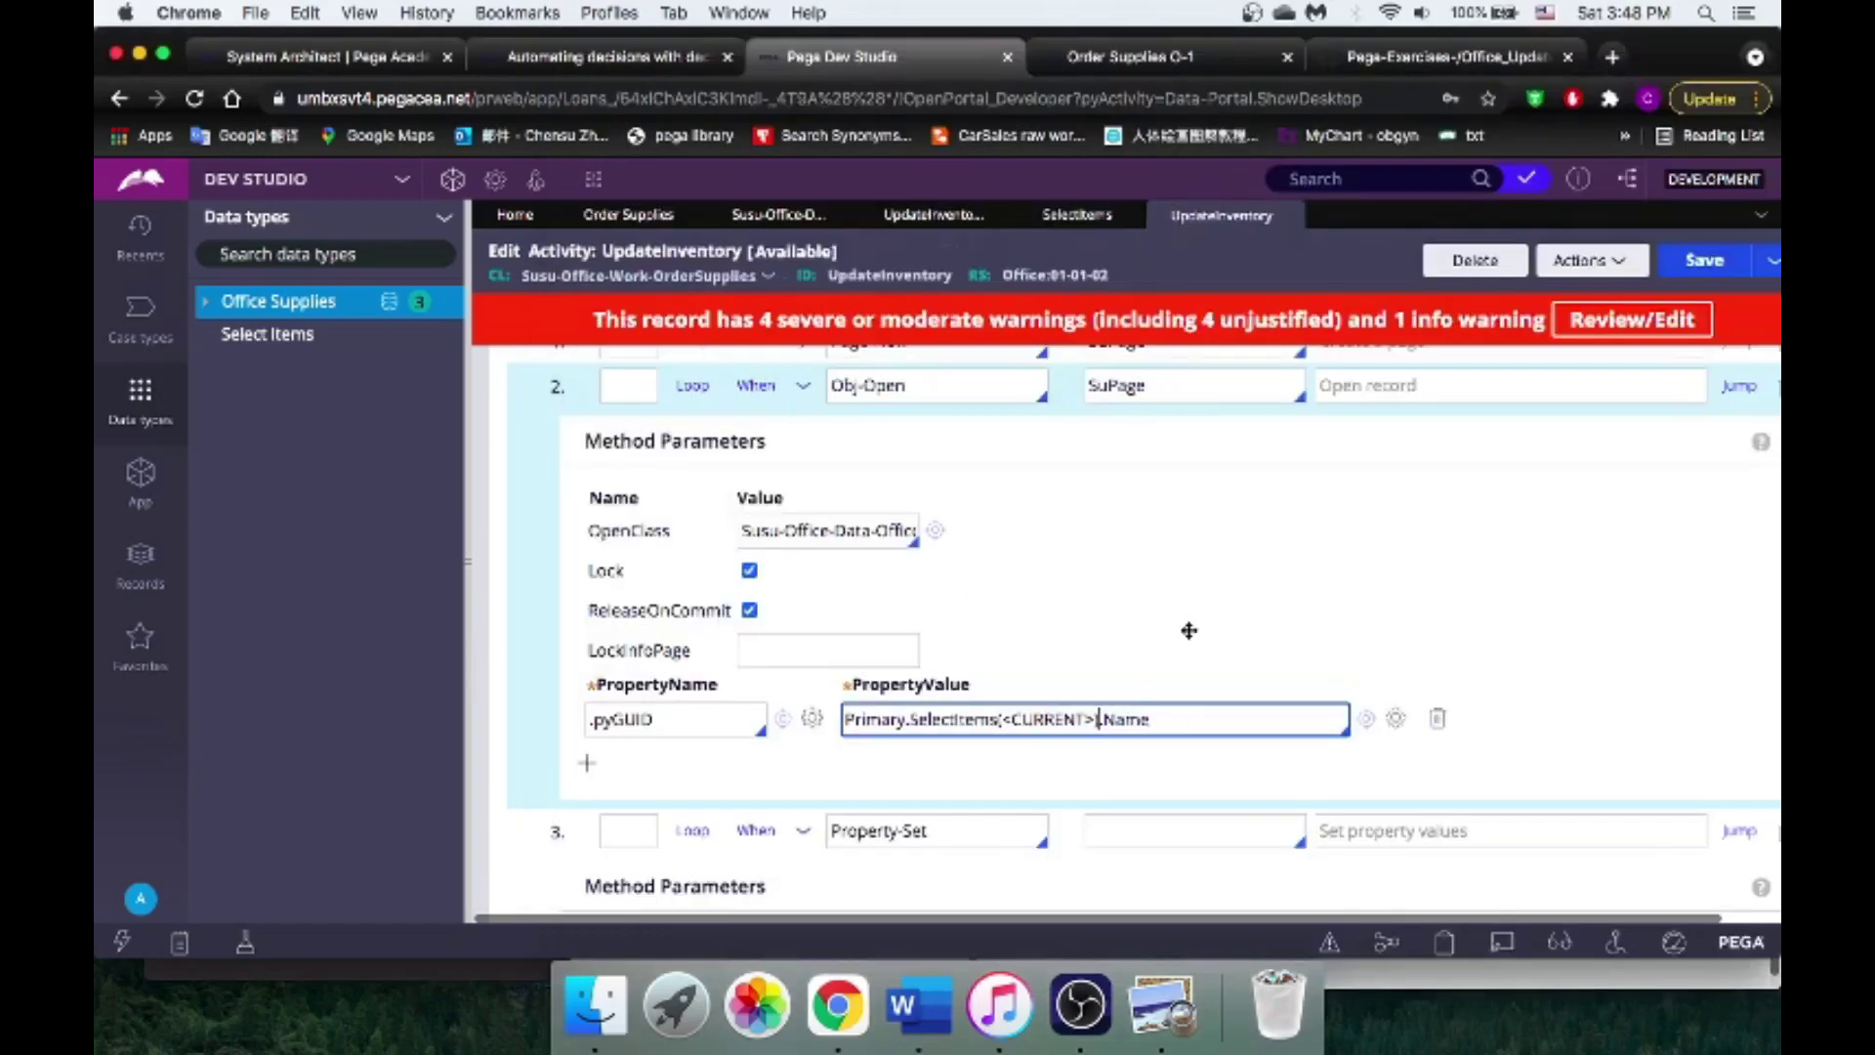
Step: Review the steps of the UpdateInventory activity and save it
scroll(1186, 629, up, 2)
scroll(1628, 678, up, 1)
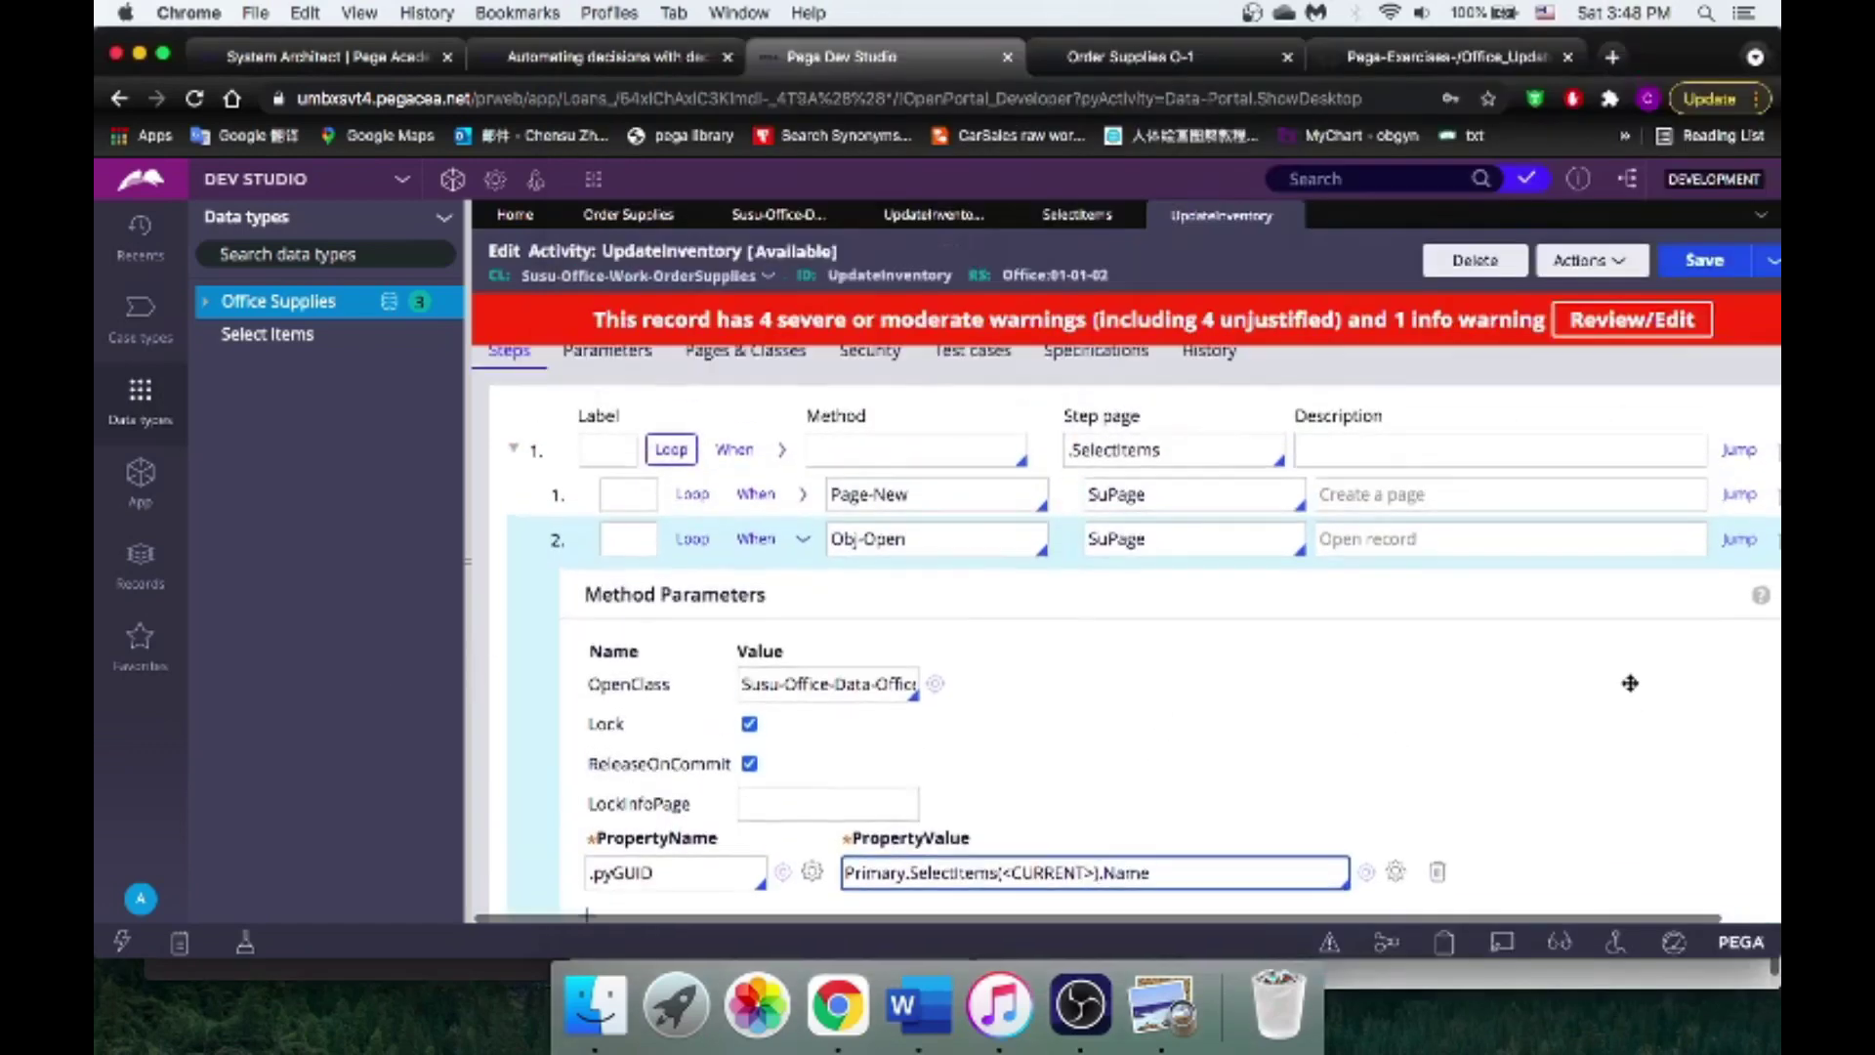
scroll(1631, 682, down, 2)
click(1704, 269)
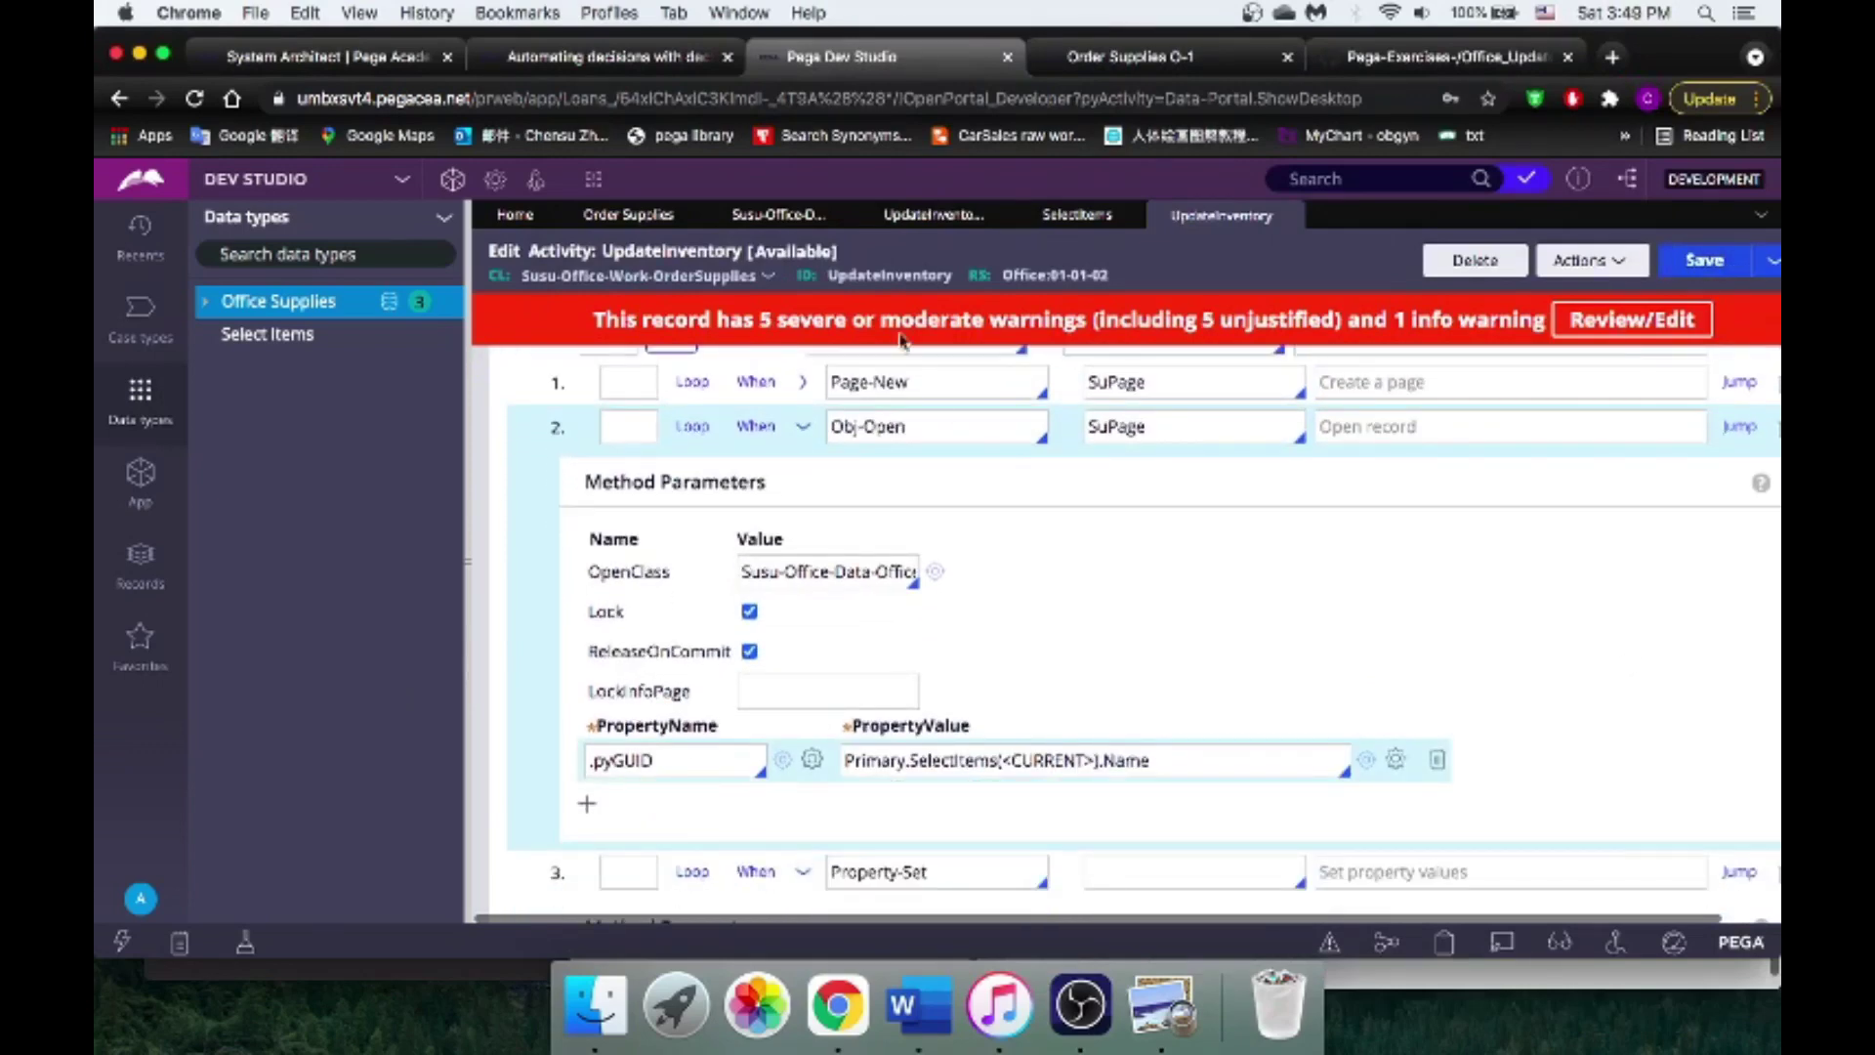
Step: Create a new Order Supplies case in the Office portal with MacBook Air as the first item and a quality of 2
click(1136, 56)
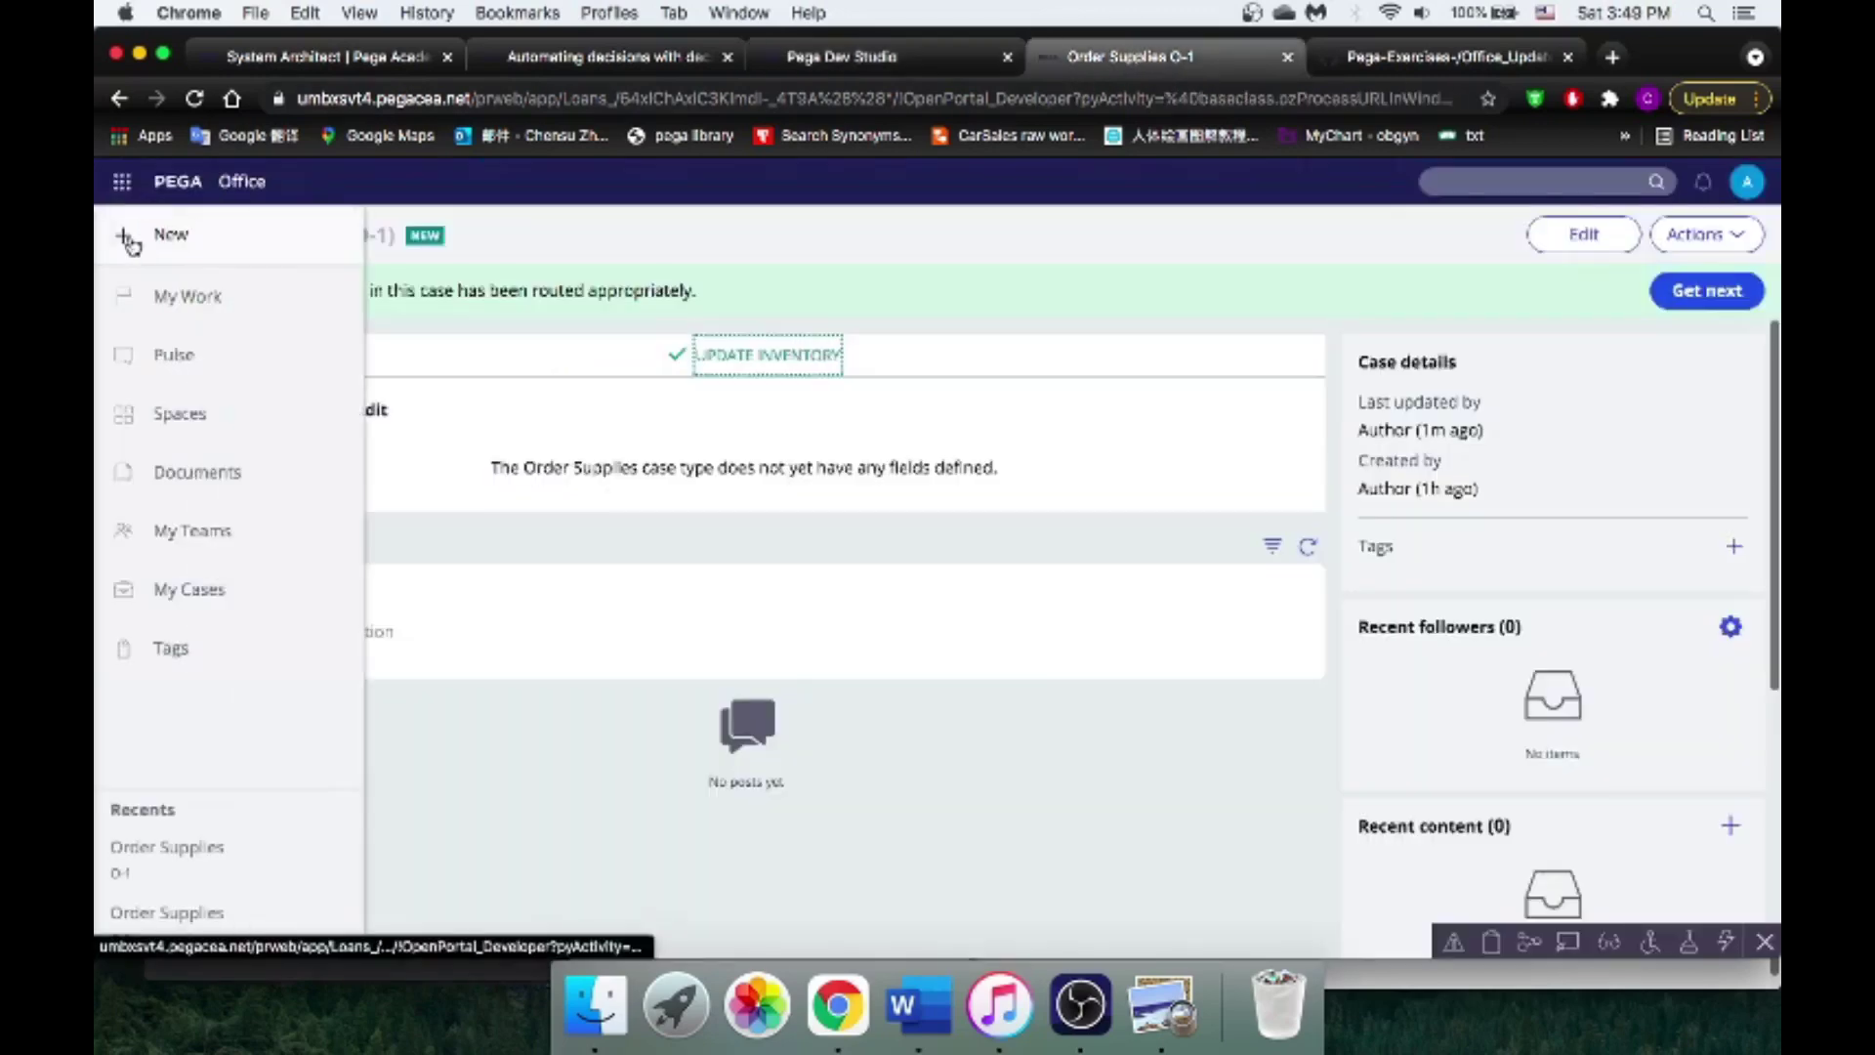
click(172, 244)
click(176, 286)
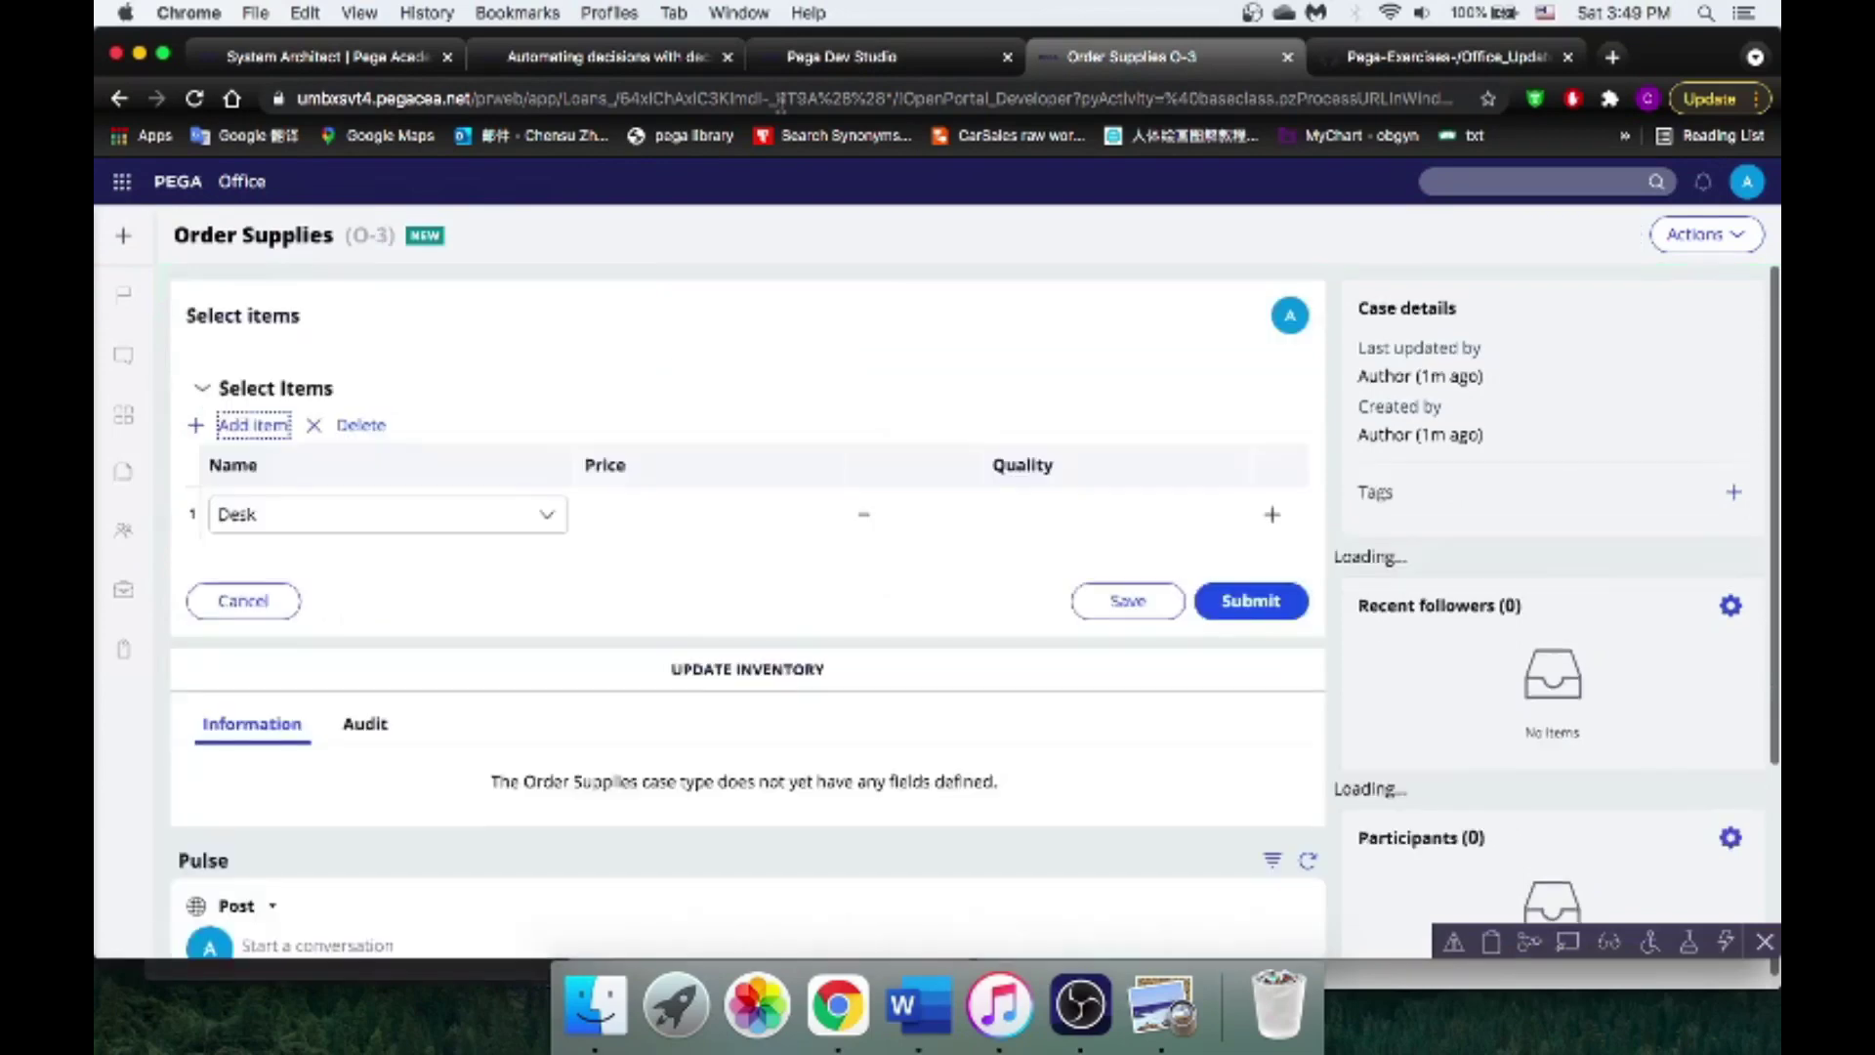
click(1273, 516)
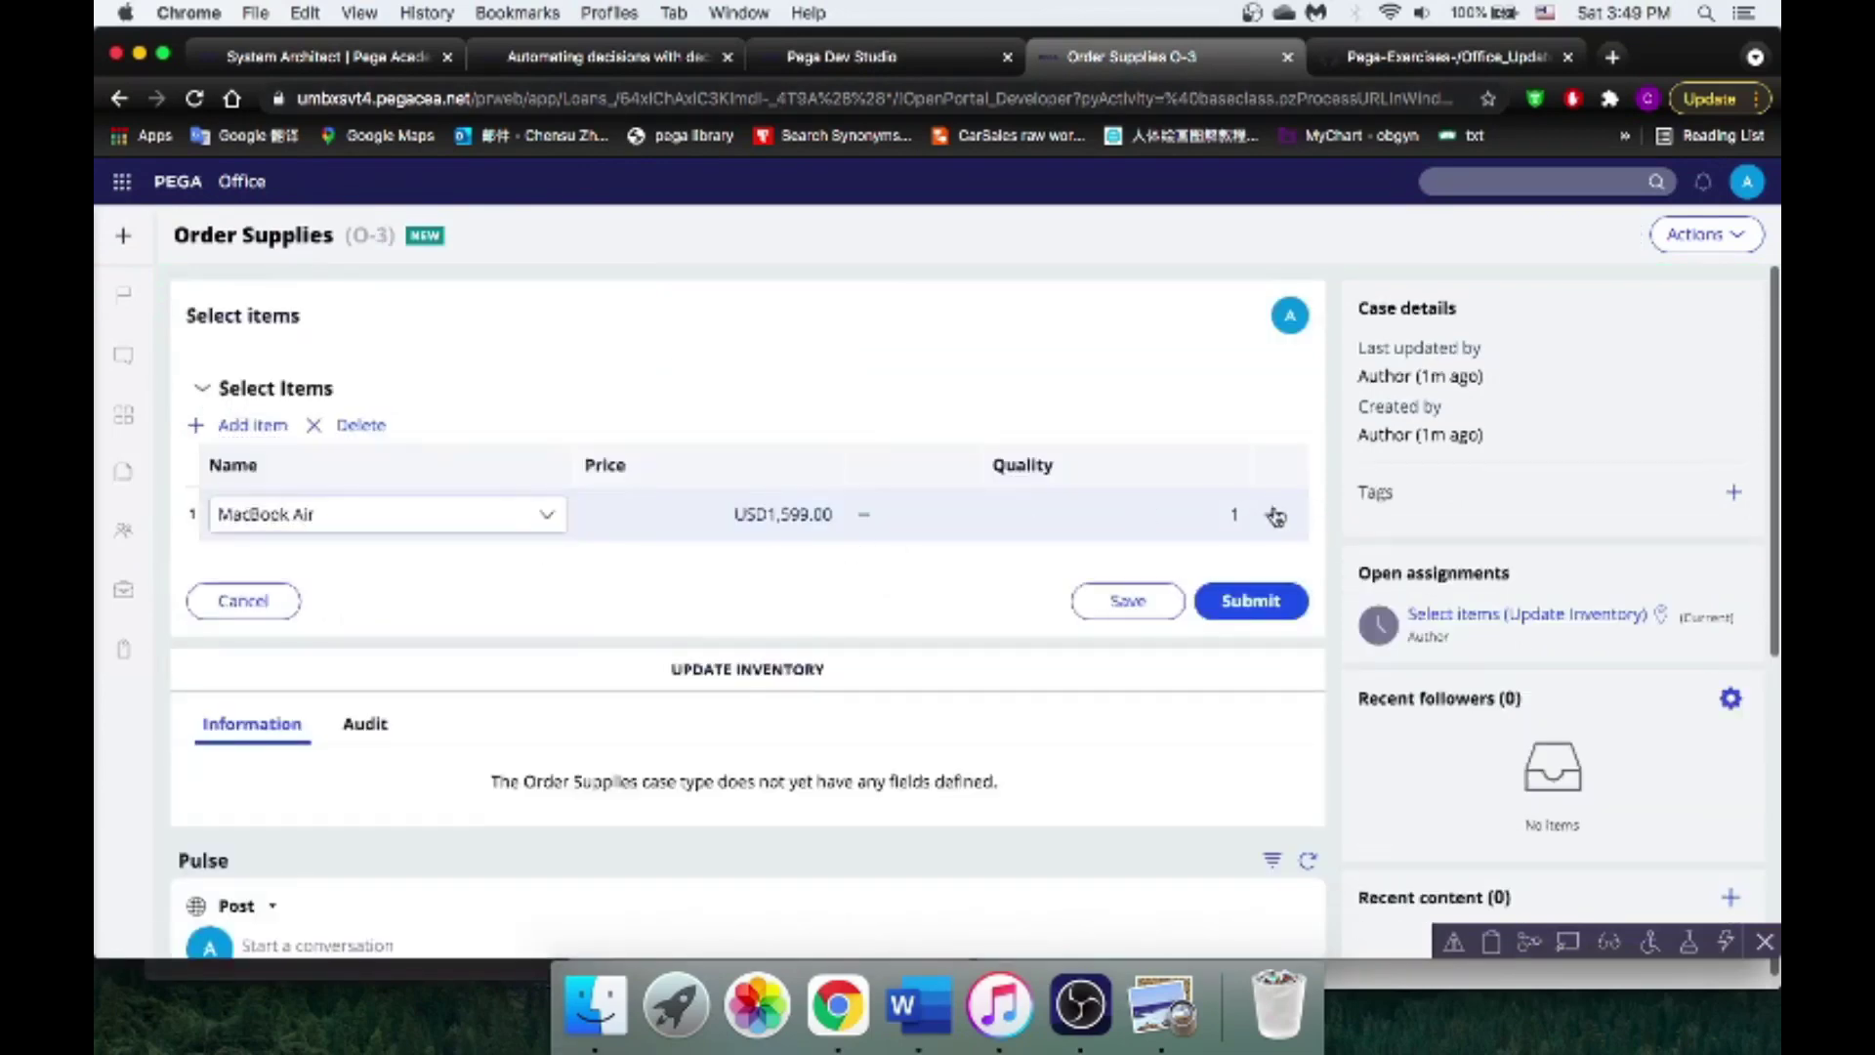
Step: Check the current inventory in the Office Supplies data type's records in Dev Studio and return to the order case
click(896, 54)
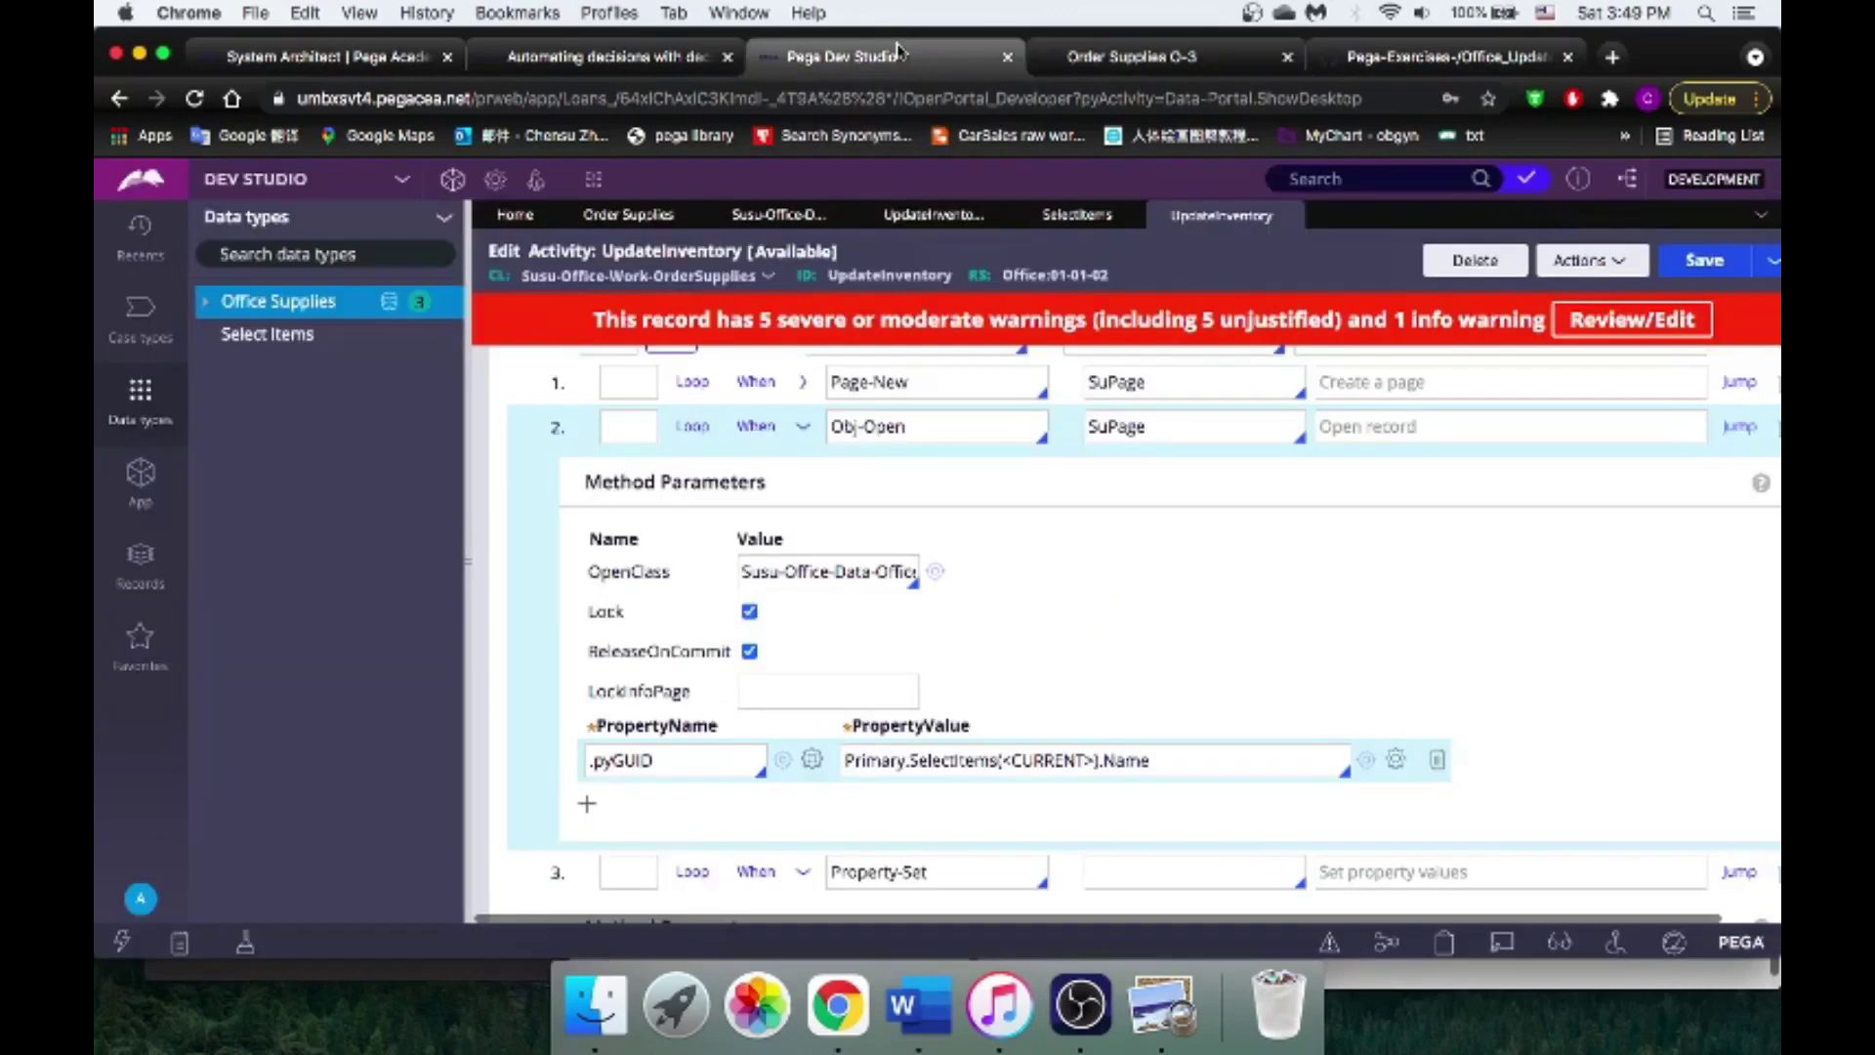
click(788, 217)
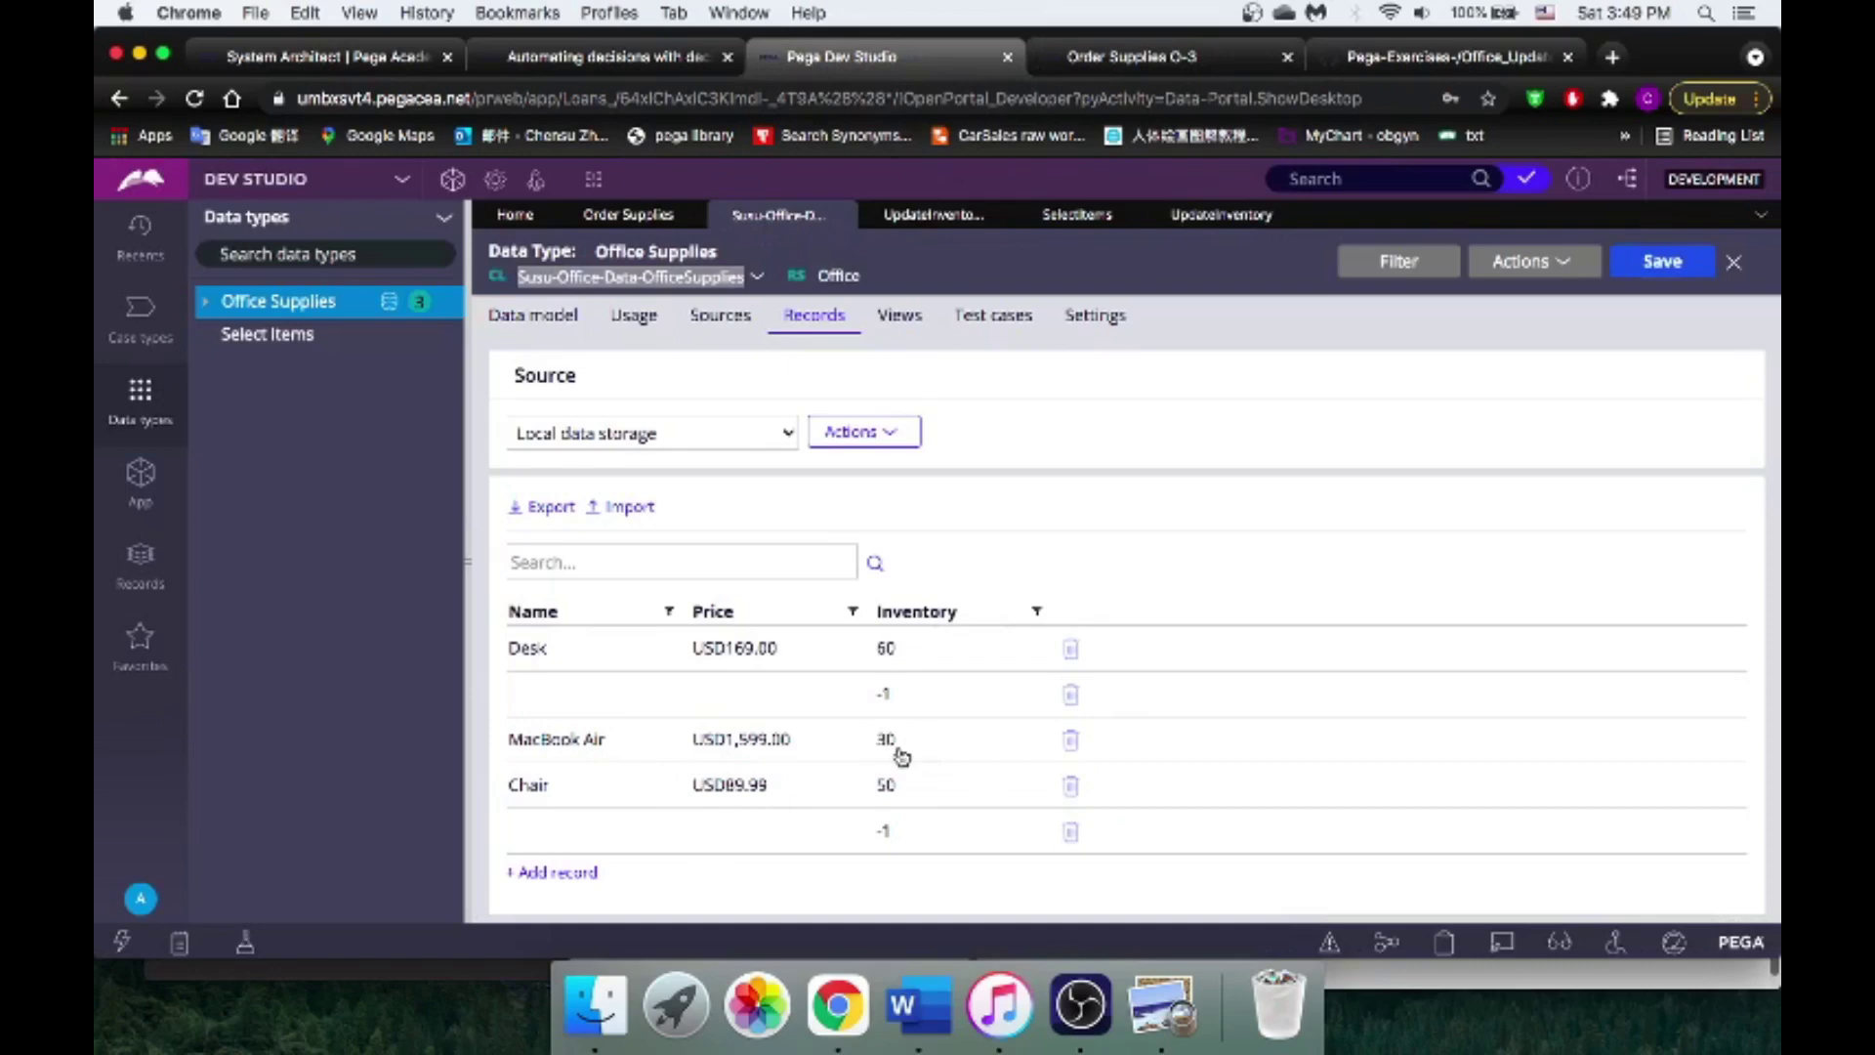
click(1132, 56)
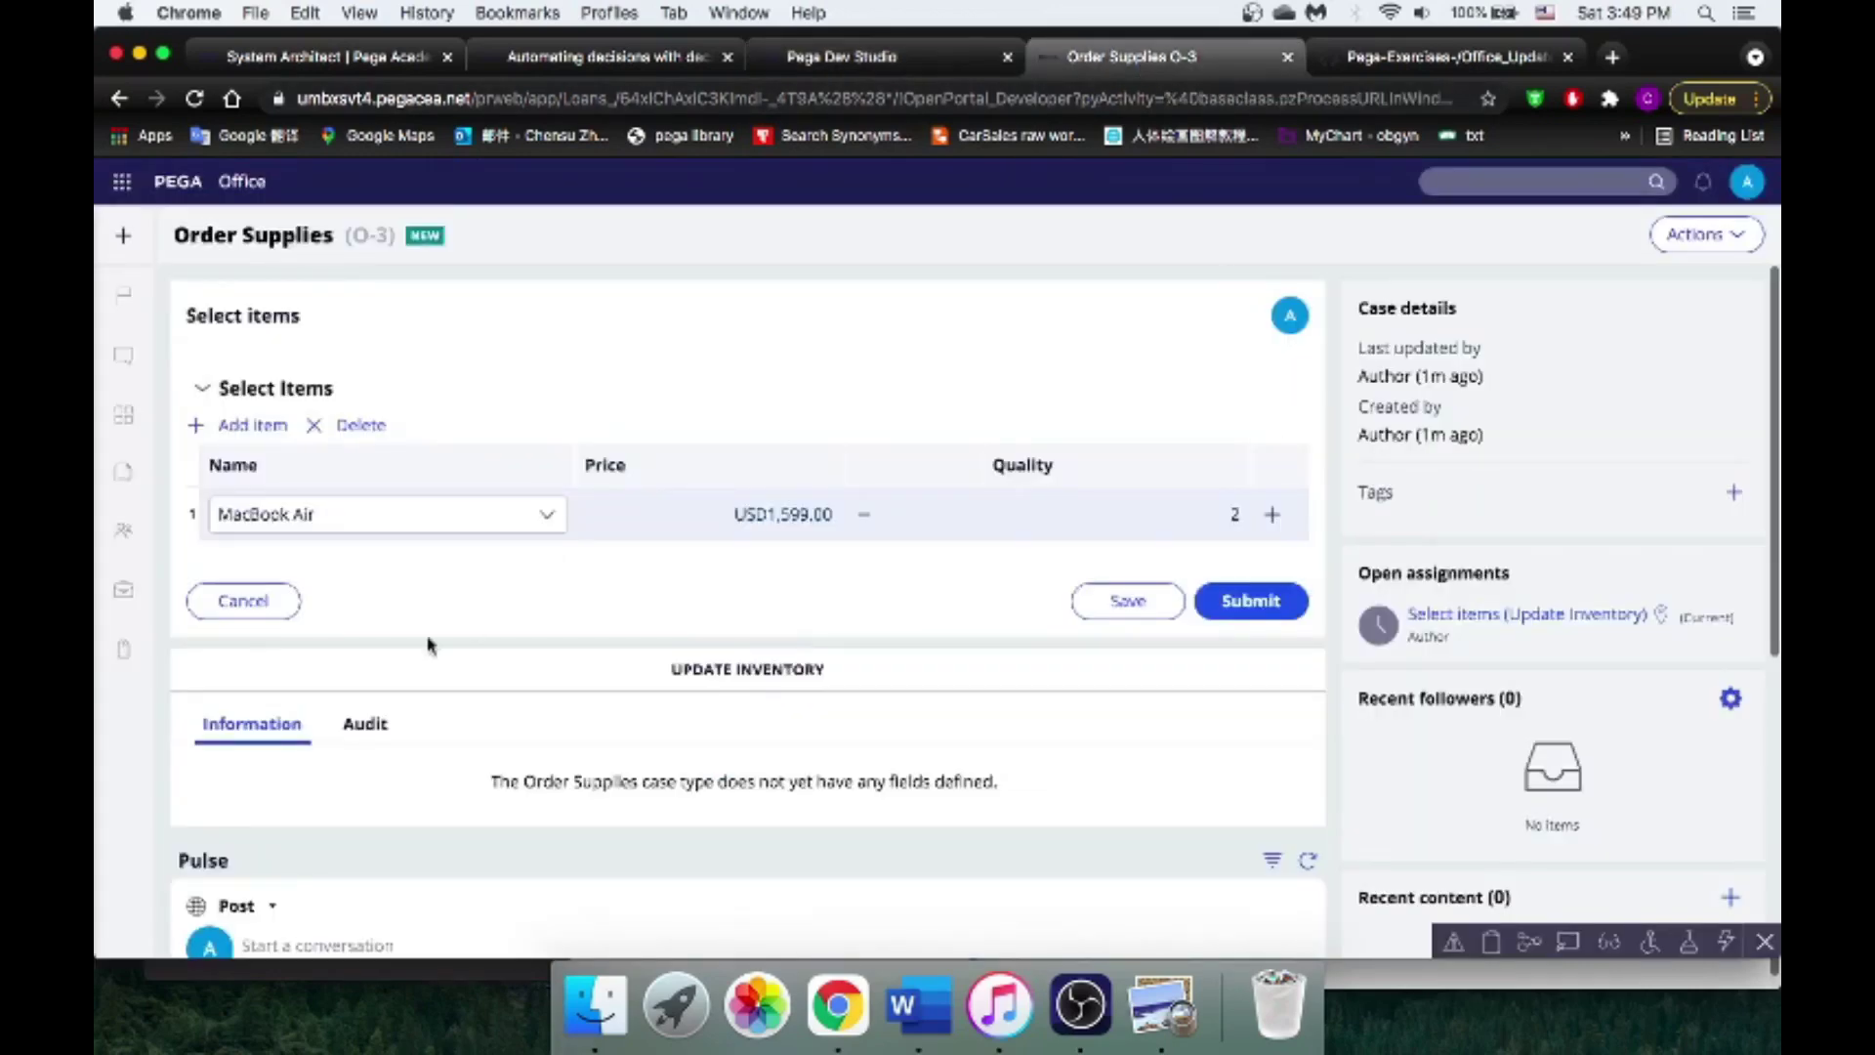
Step: Add Chair as a second item with a quality of 2 and submit the order
click(249, 425)
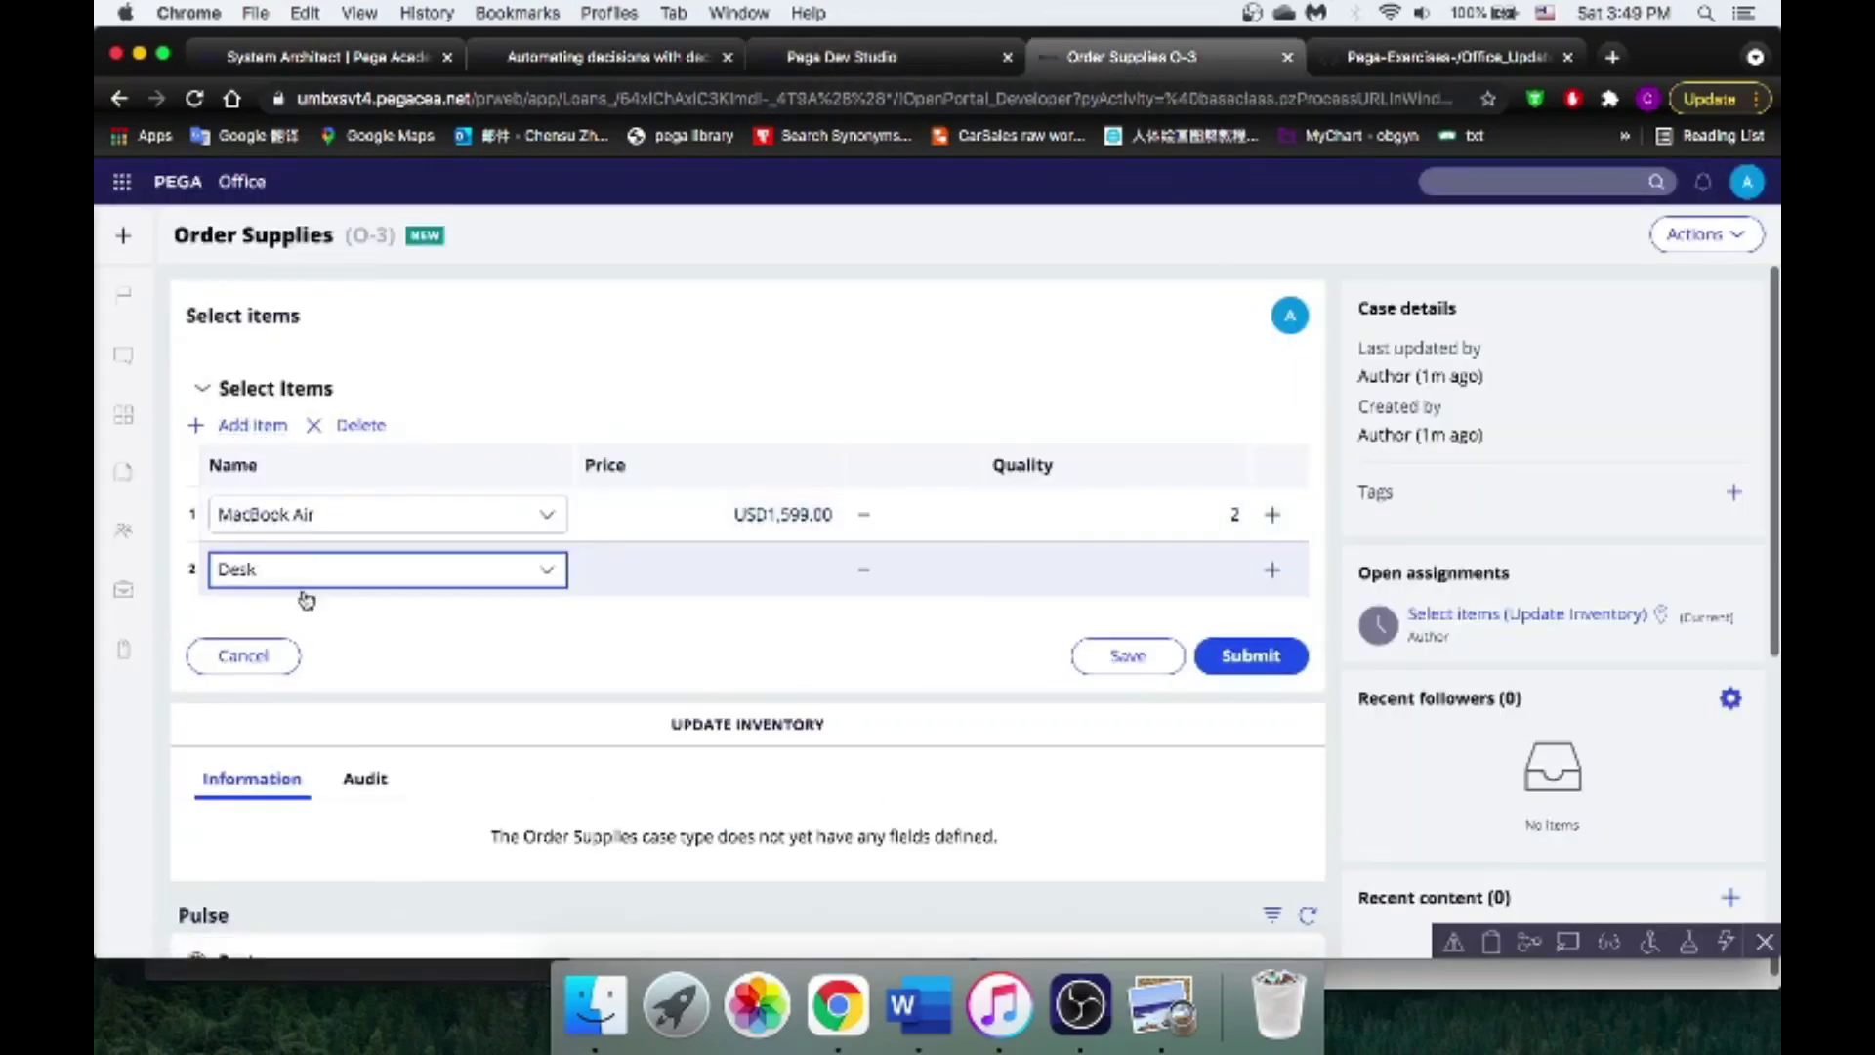
click(320, 578)
click(592, 630)
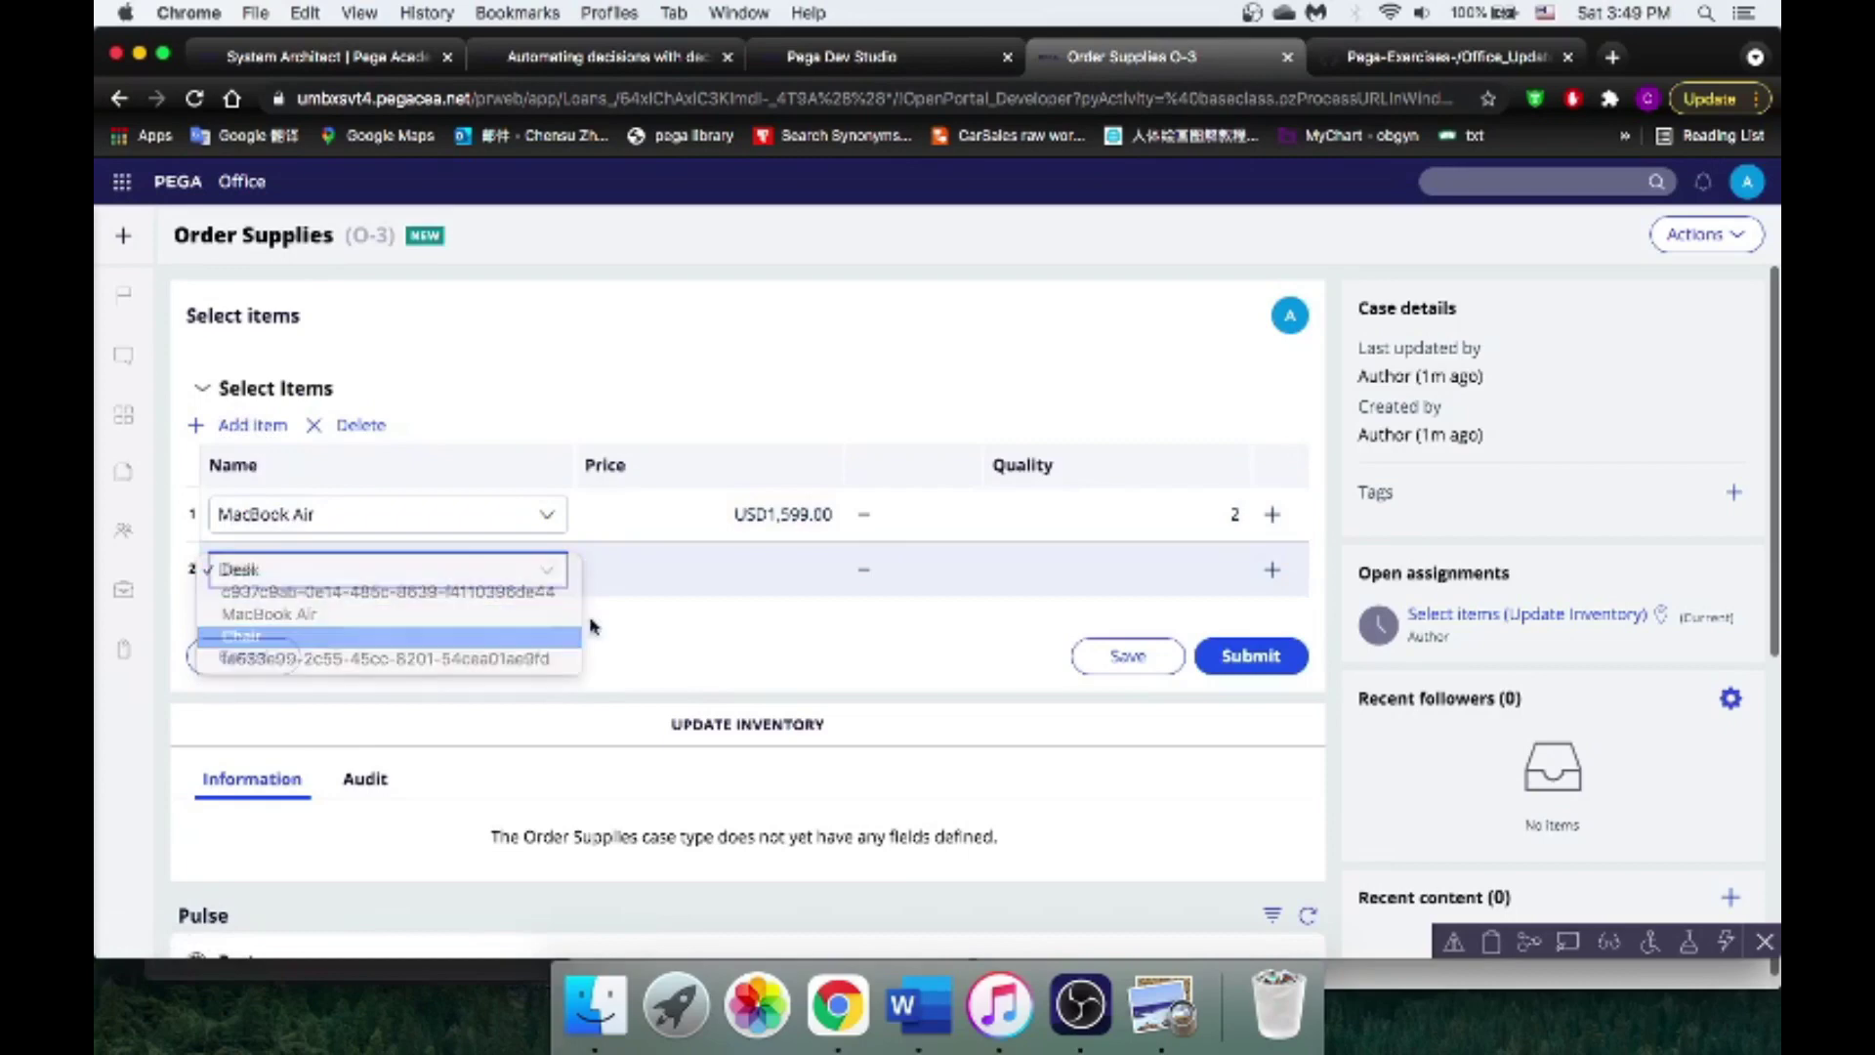
click(1273, 571)
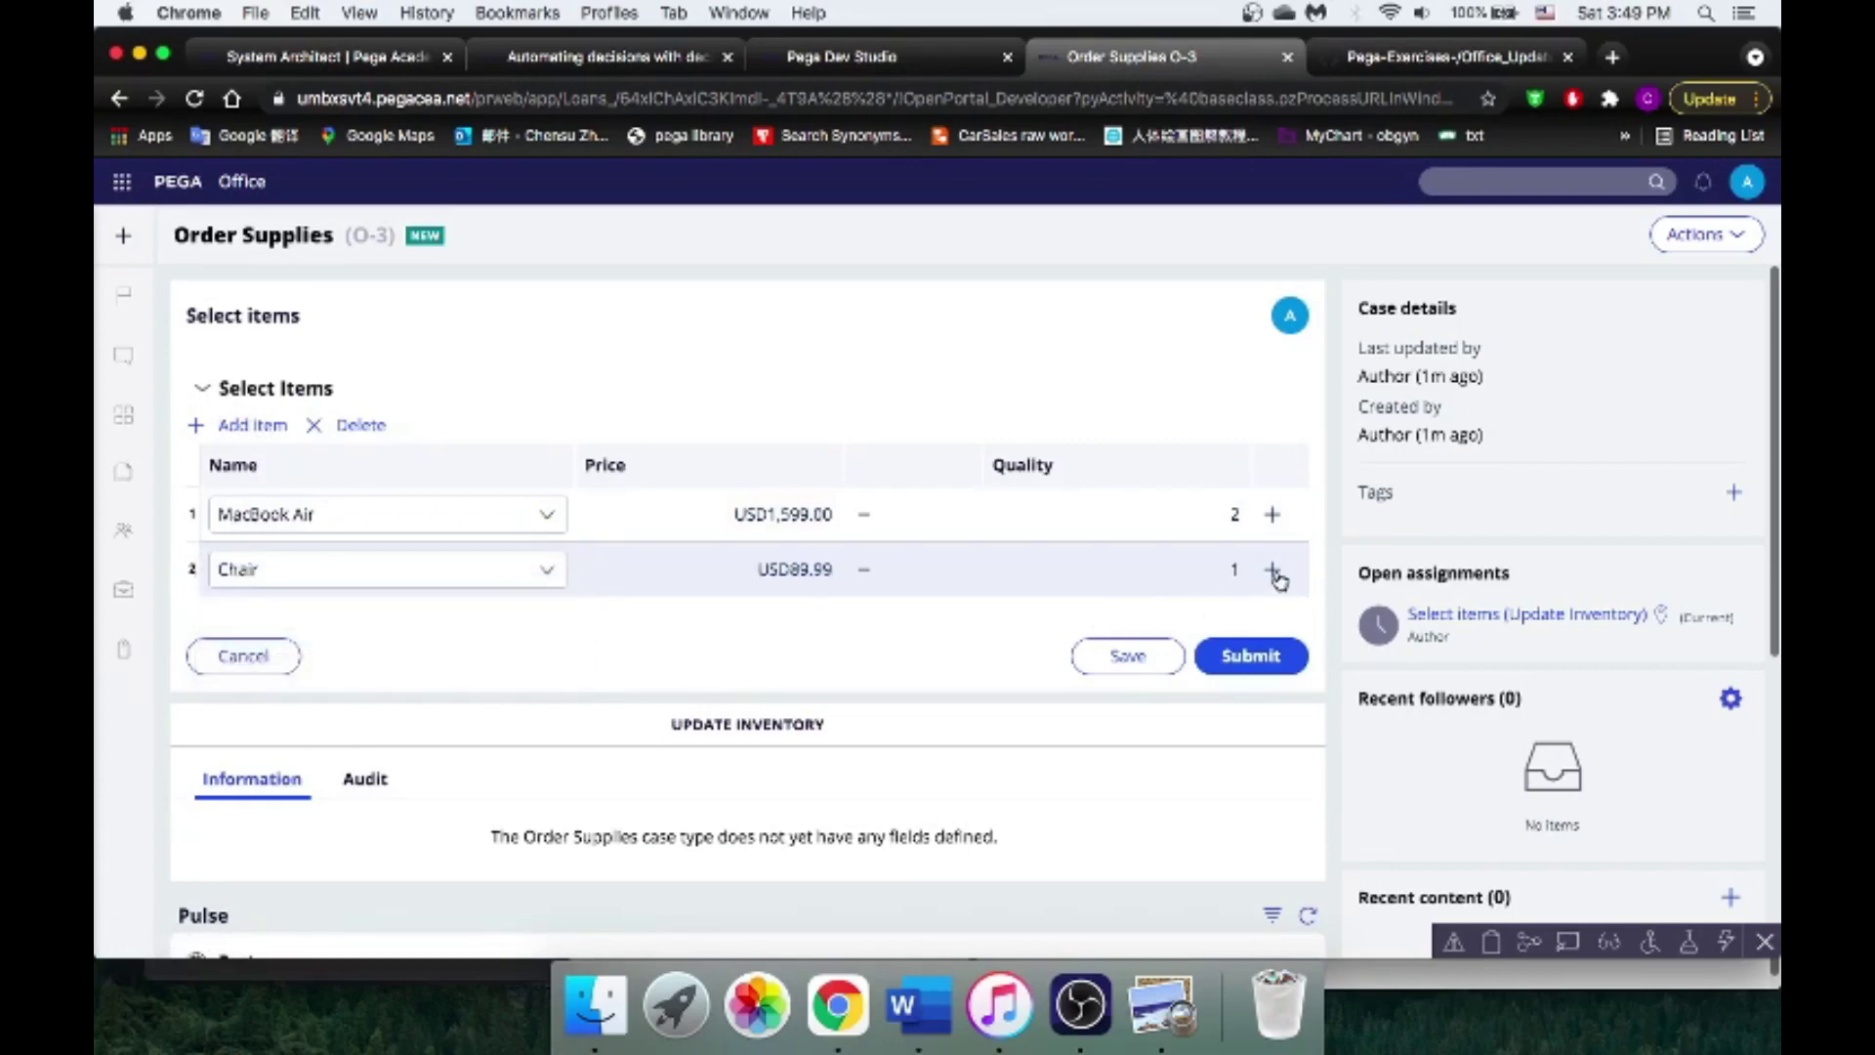
click(1256, 658)
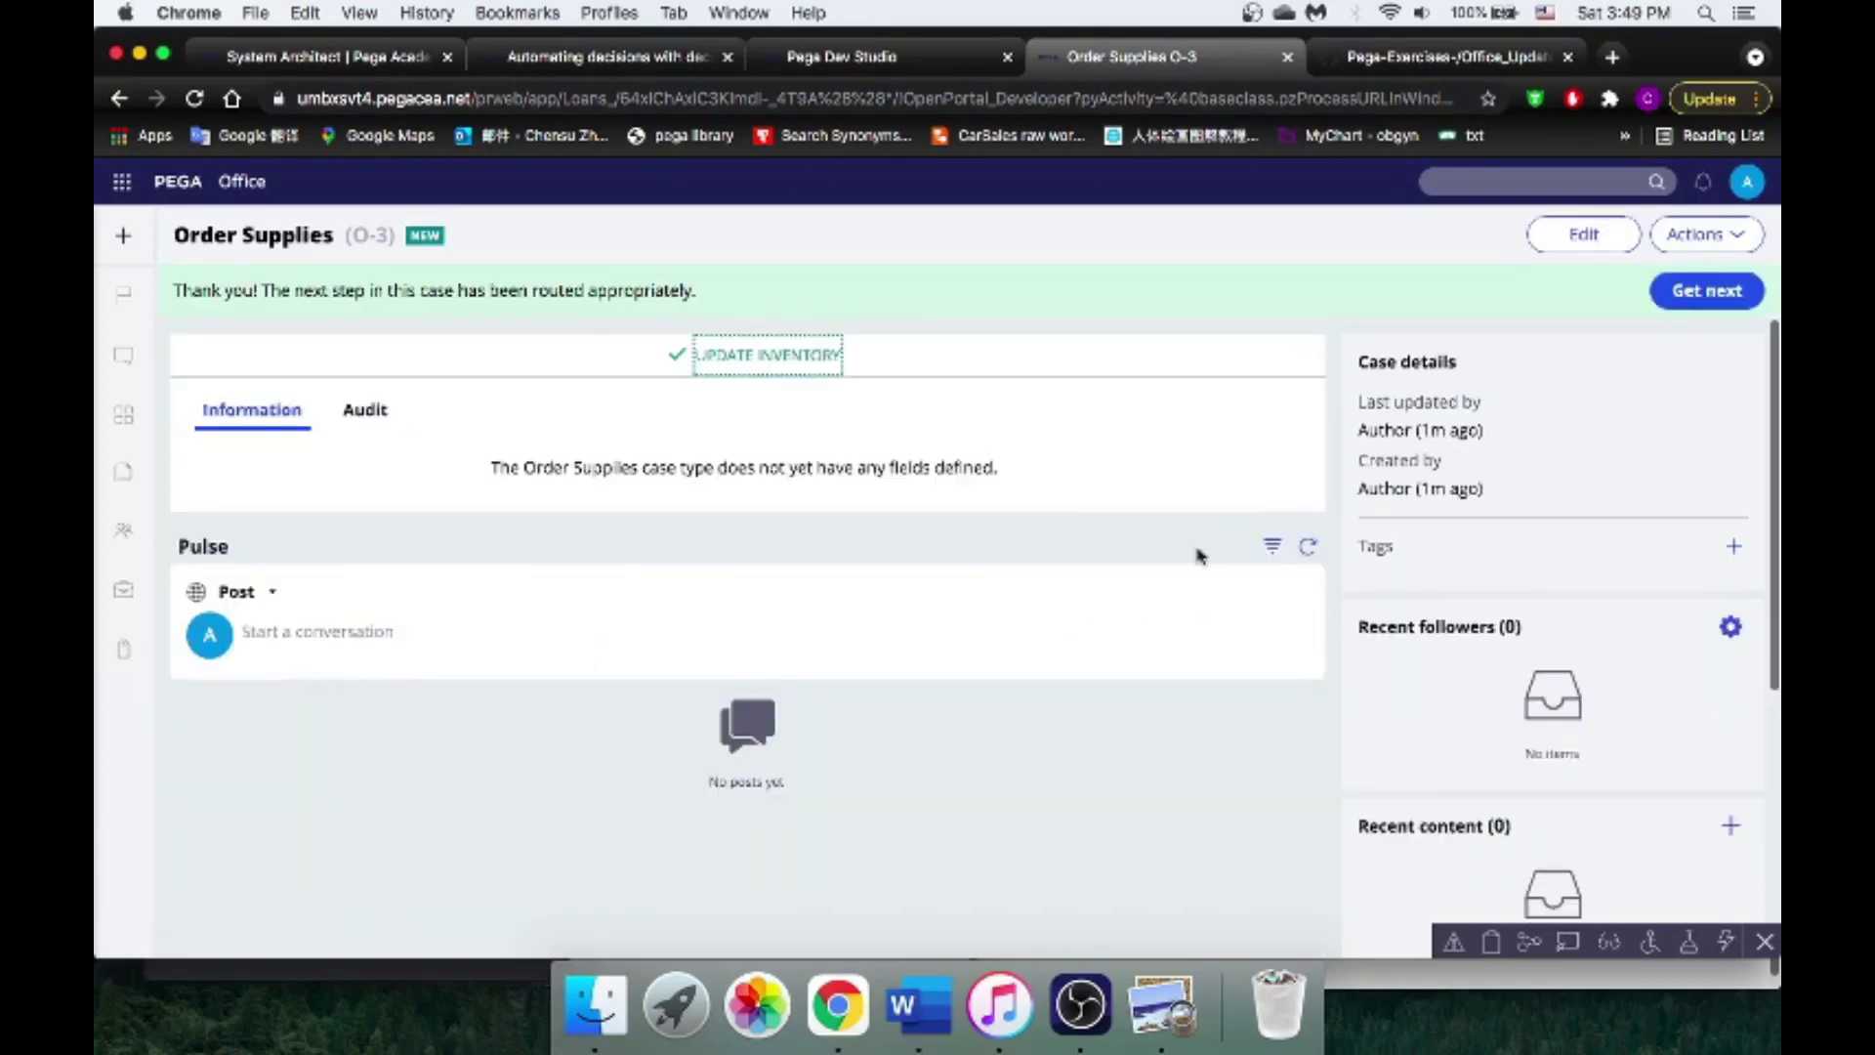
Step: Refresh the Office Supplies data type in Dev Studio to check the inventory of MacBook Air and Chair
click(864, 73)
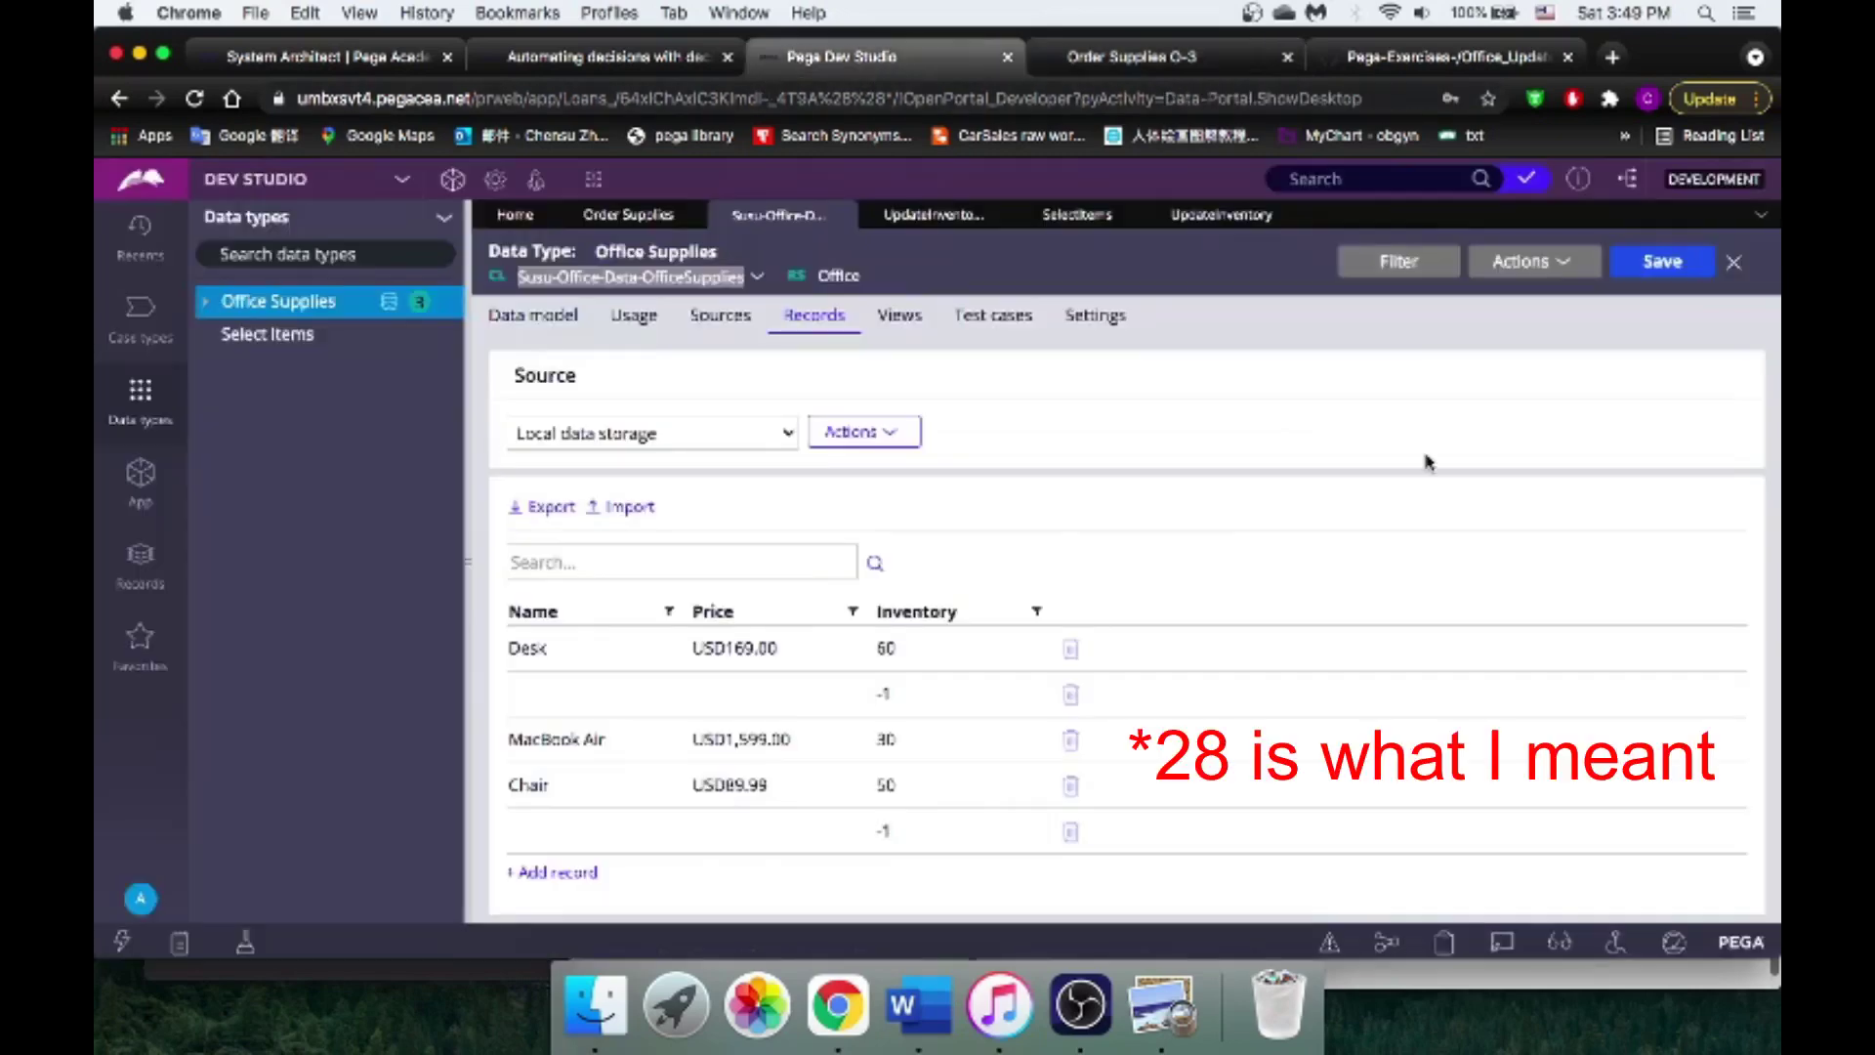
click(1569, 269)
click(1572, 293)
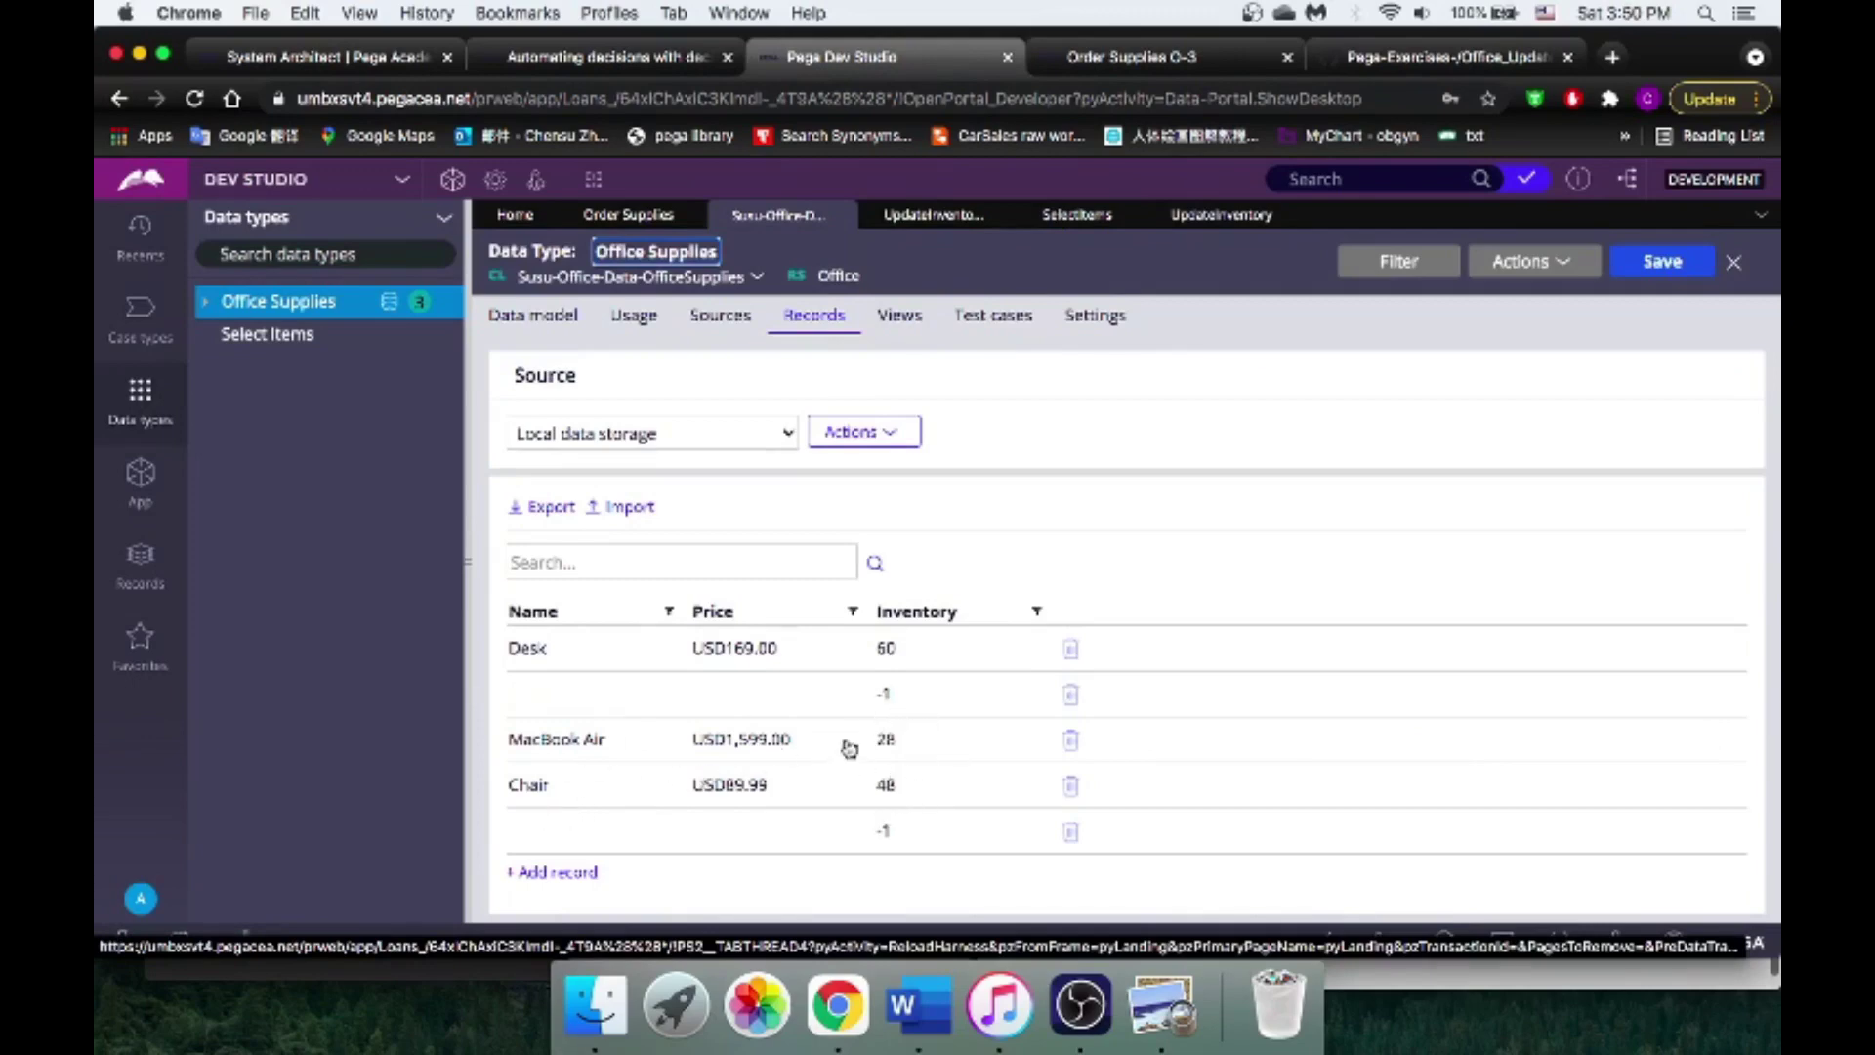
Step: Delete the two nameless records with inventory -1 from Office Supplies and save the data type
click(1070, 695)
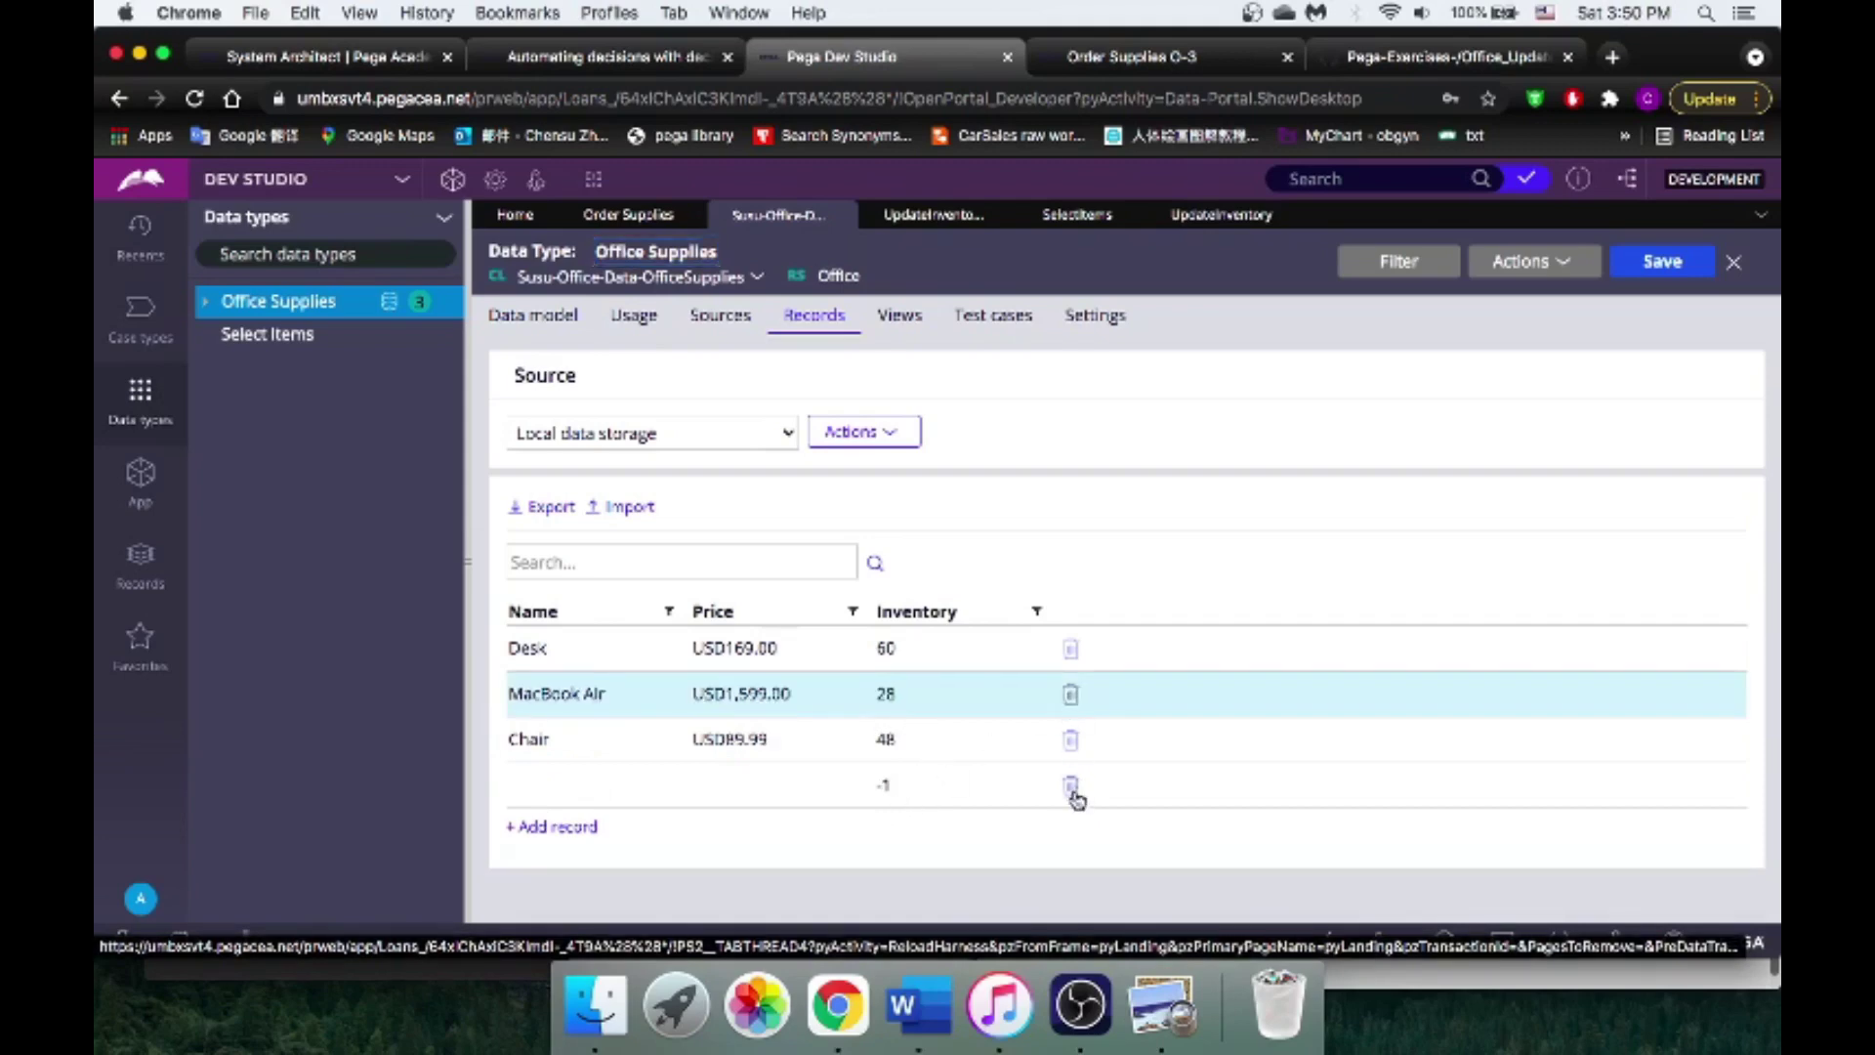
click(1078, 787)
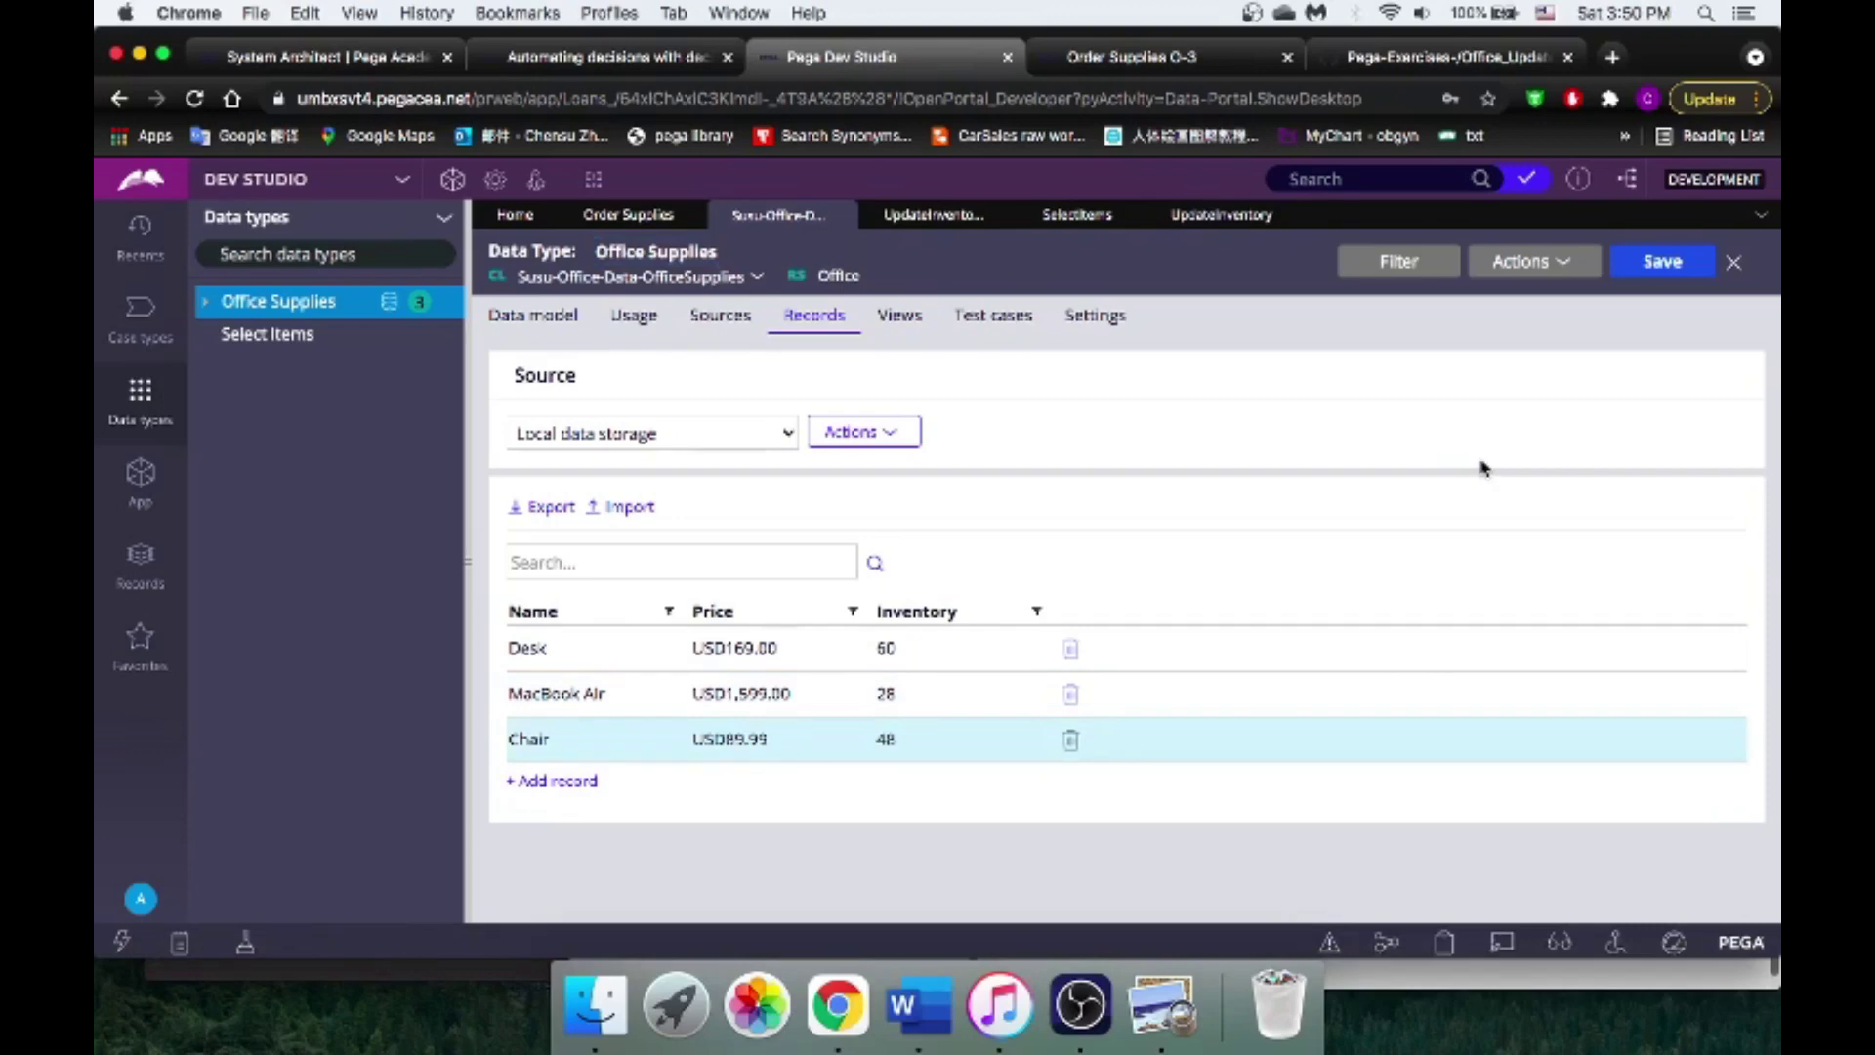
click(1661, 262)
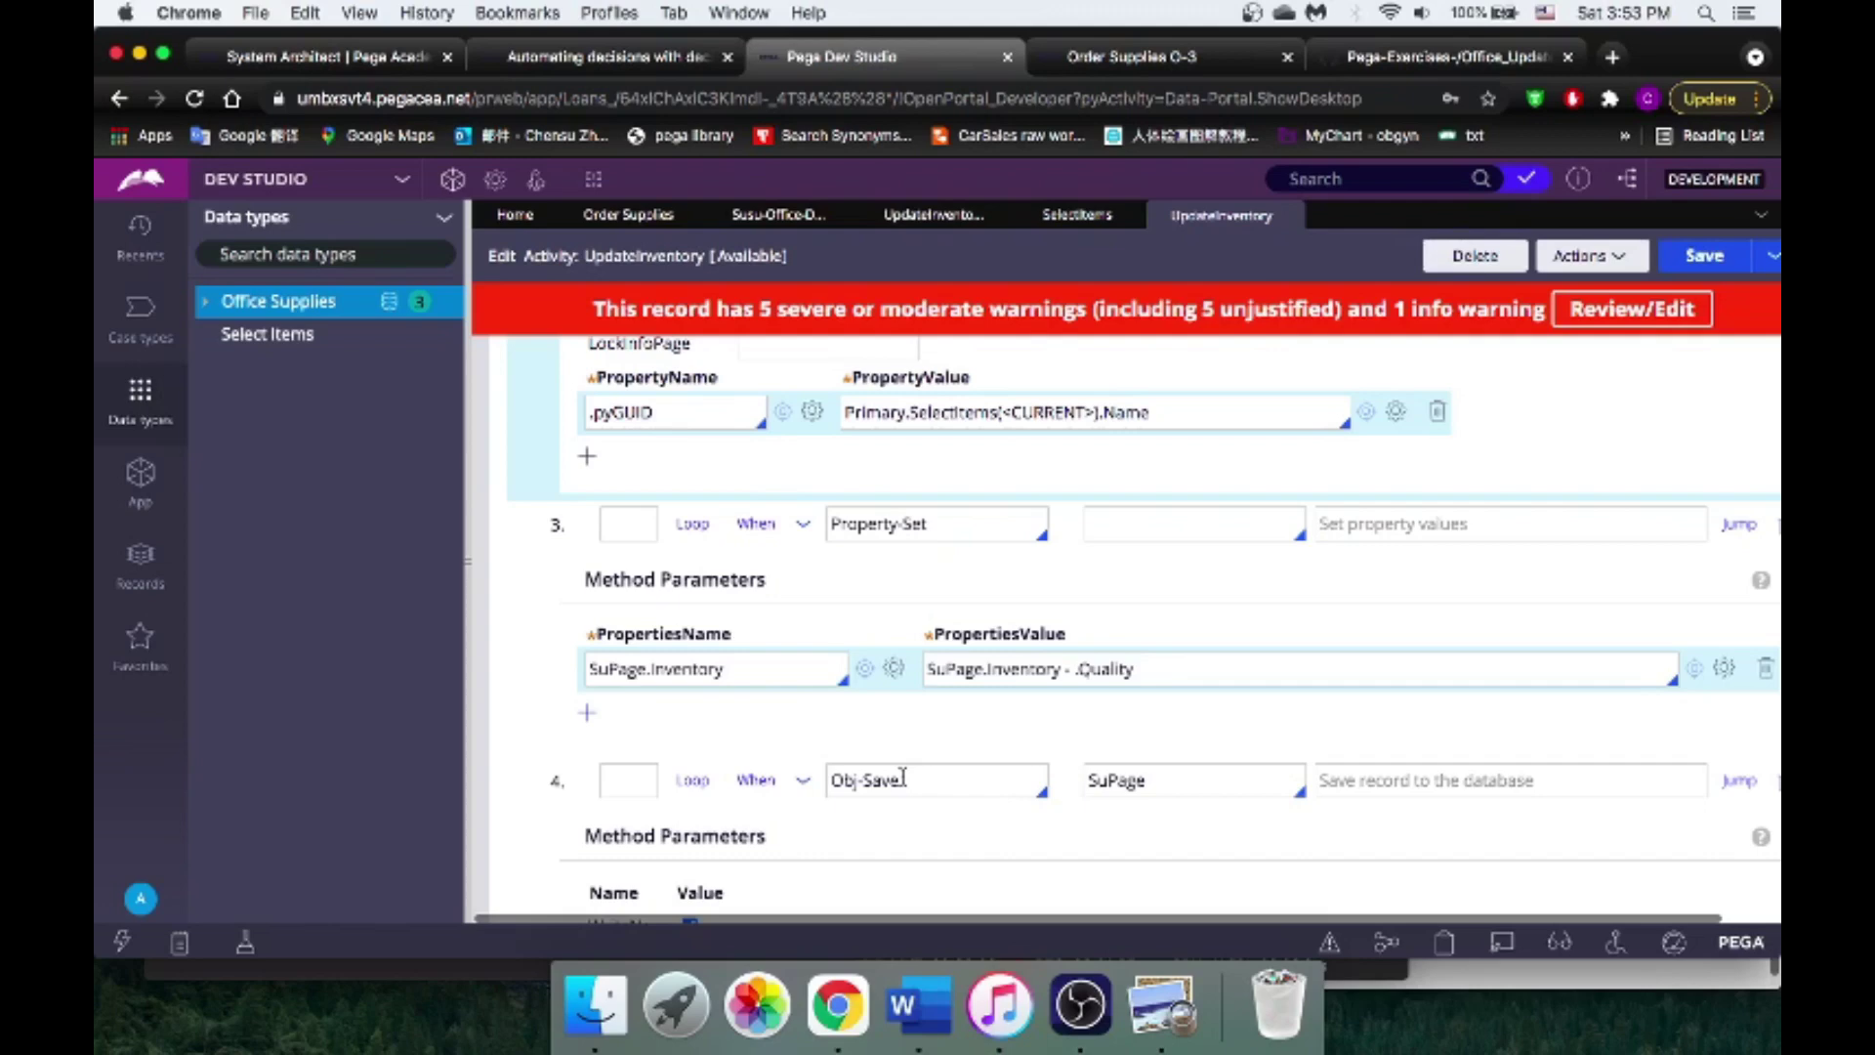
Step: Open the view configuration of the Select items step in the Order Supplies case type to examine its fields
scroll(1046, 639, up, 5)
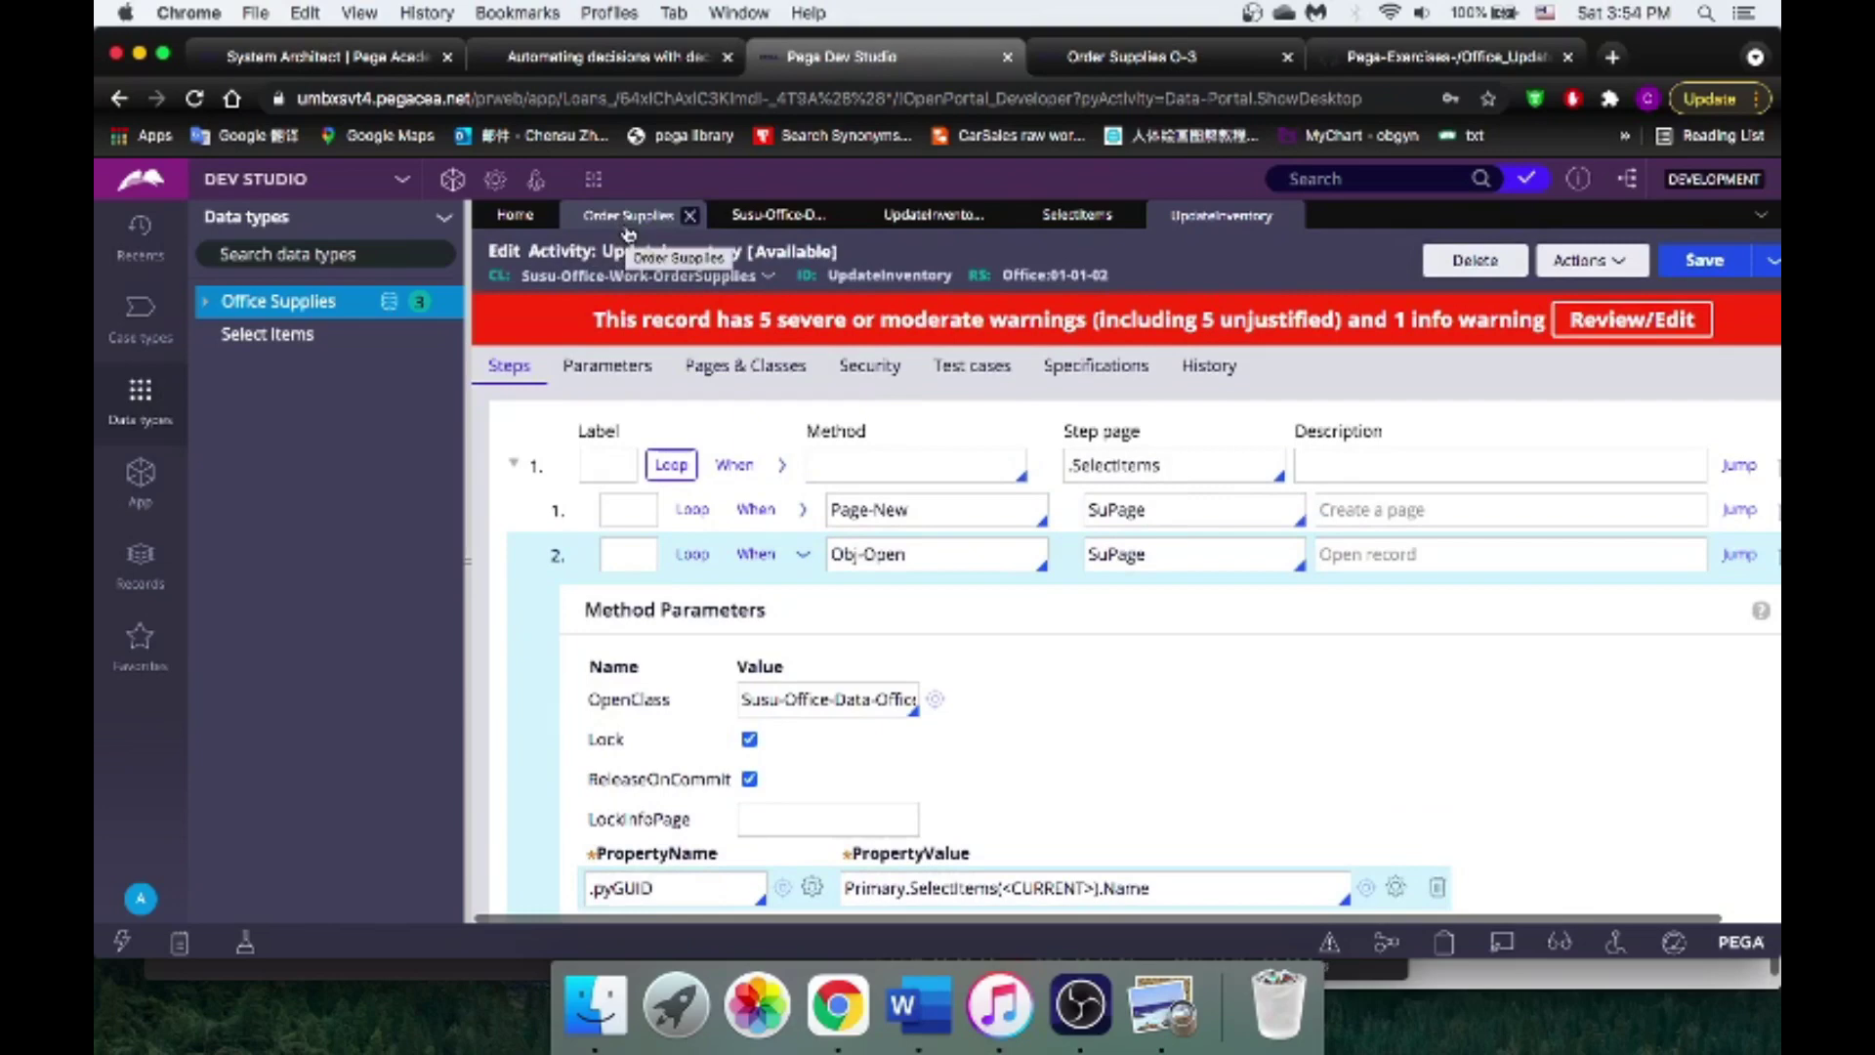
click(632, 217)
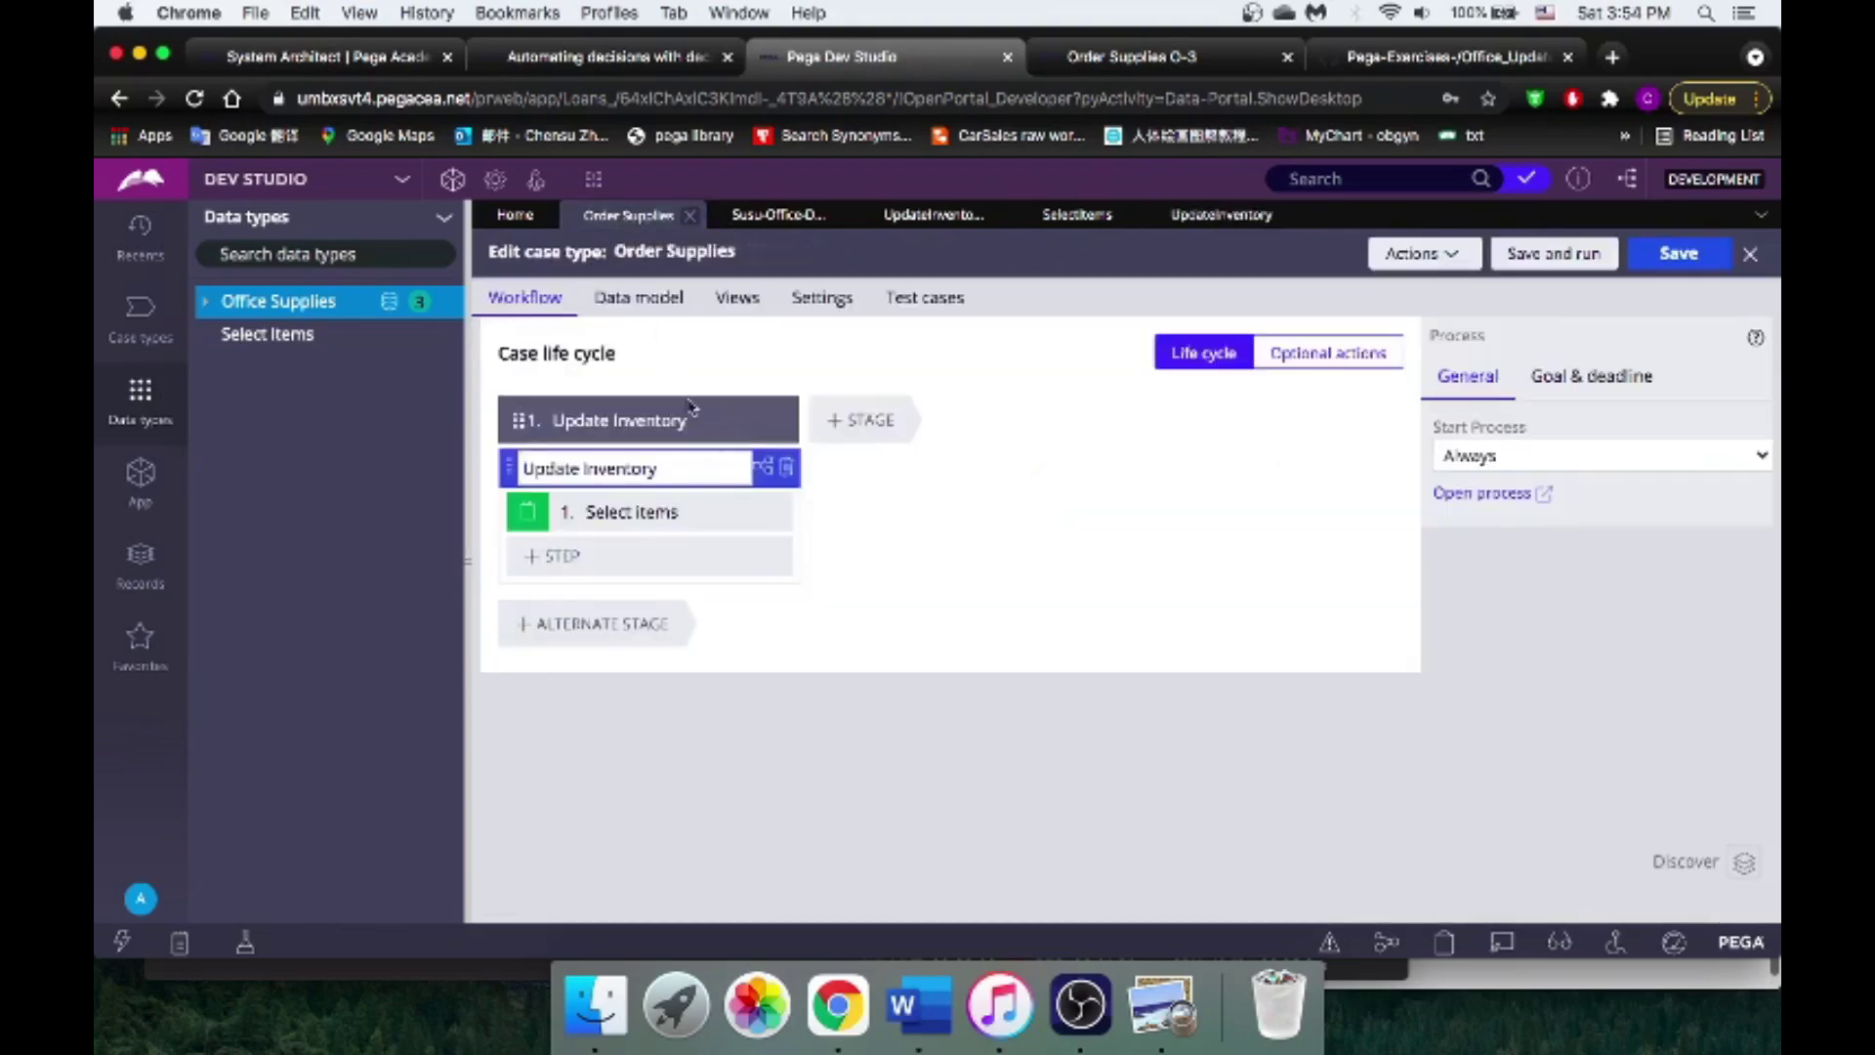
click(722, 508)
click(1580, 618)
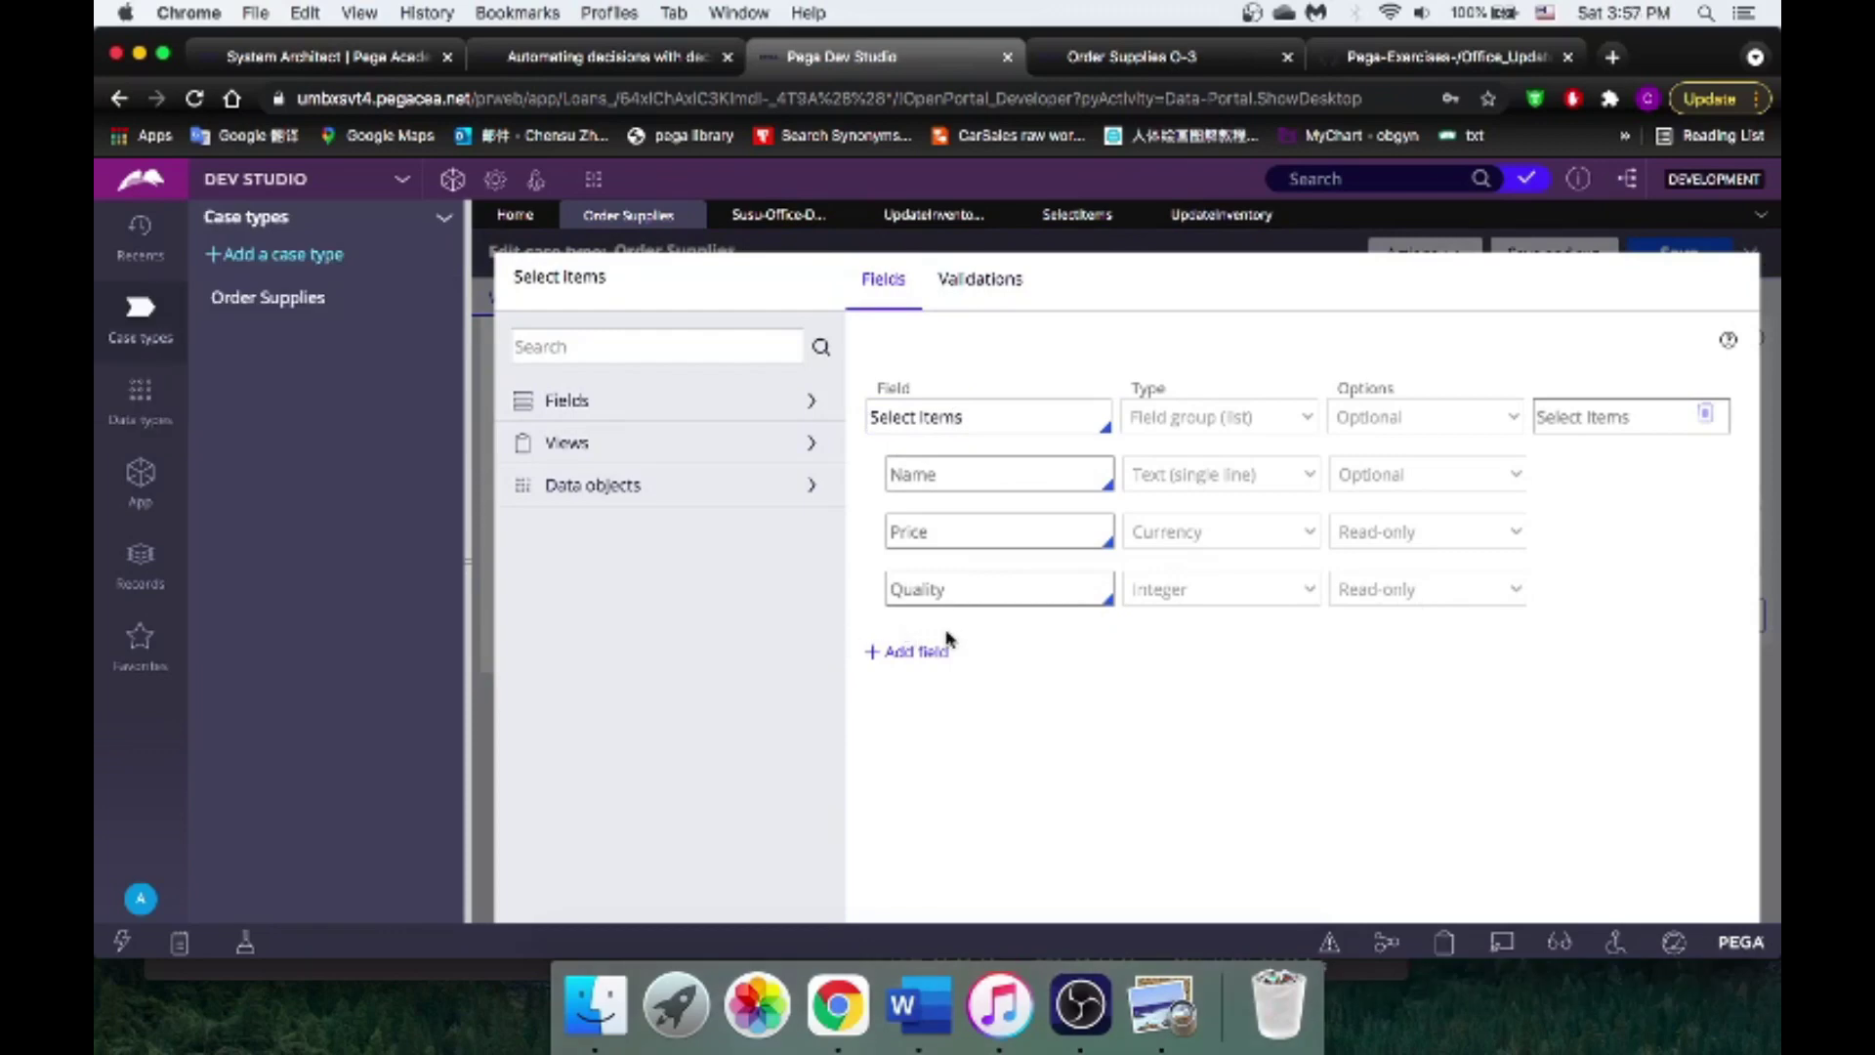
Step: Add an empty field to the Select items view, remove it again, and open the Select Items data type's data model
click(918, 652)
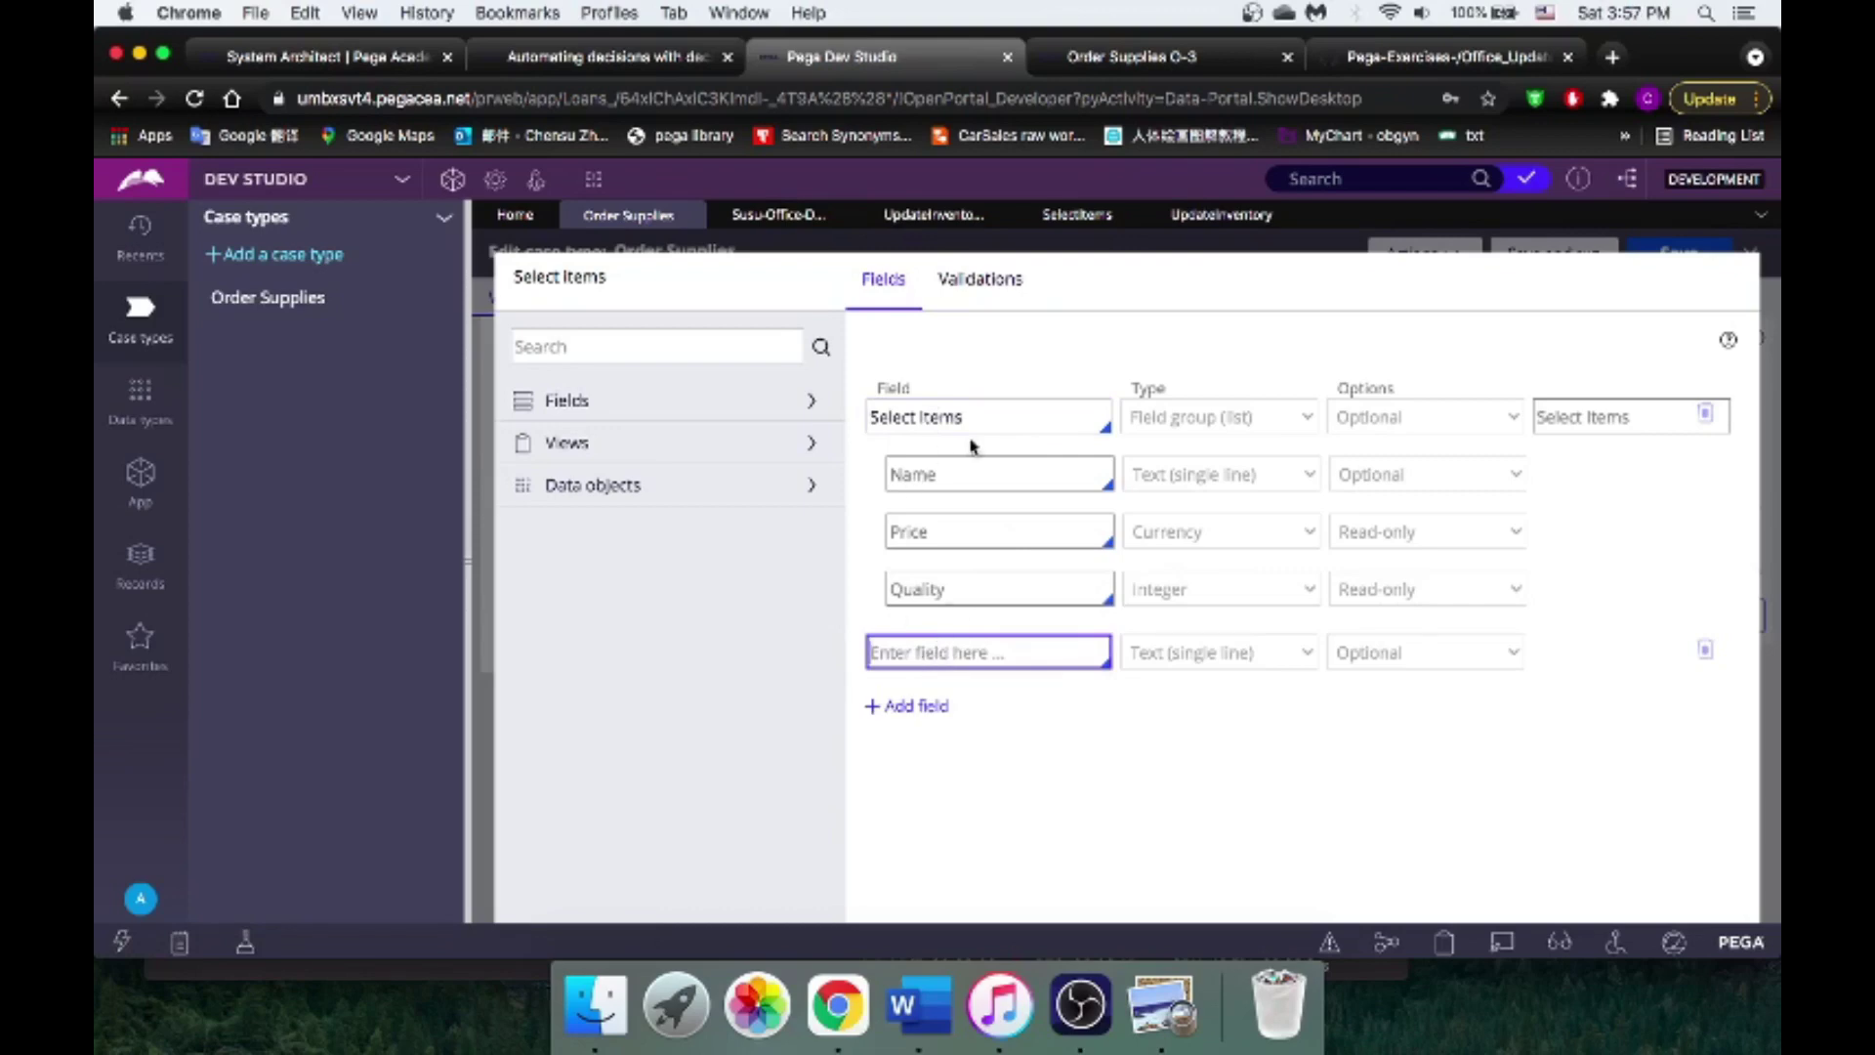
click(1709, 654)
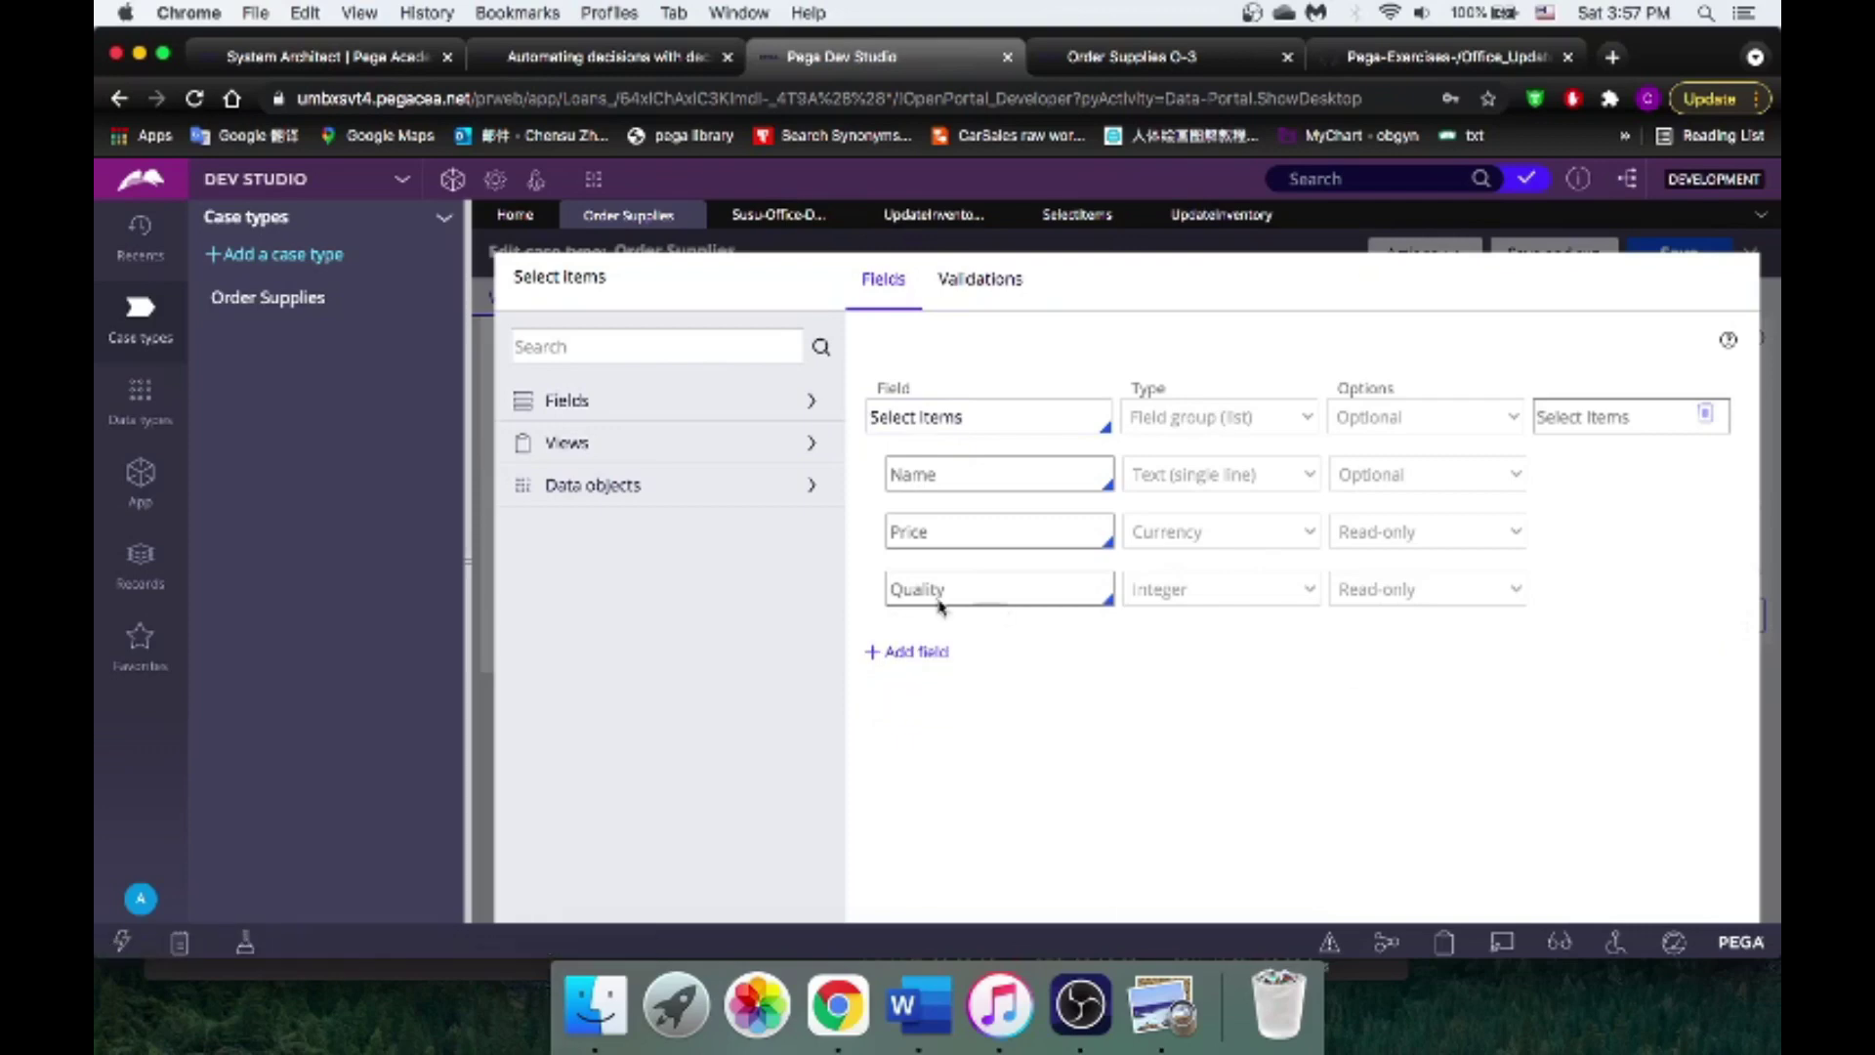
click(136, 408)
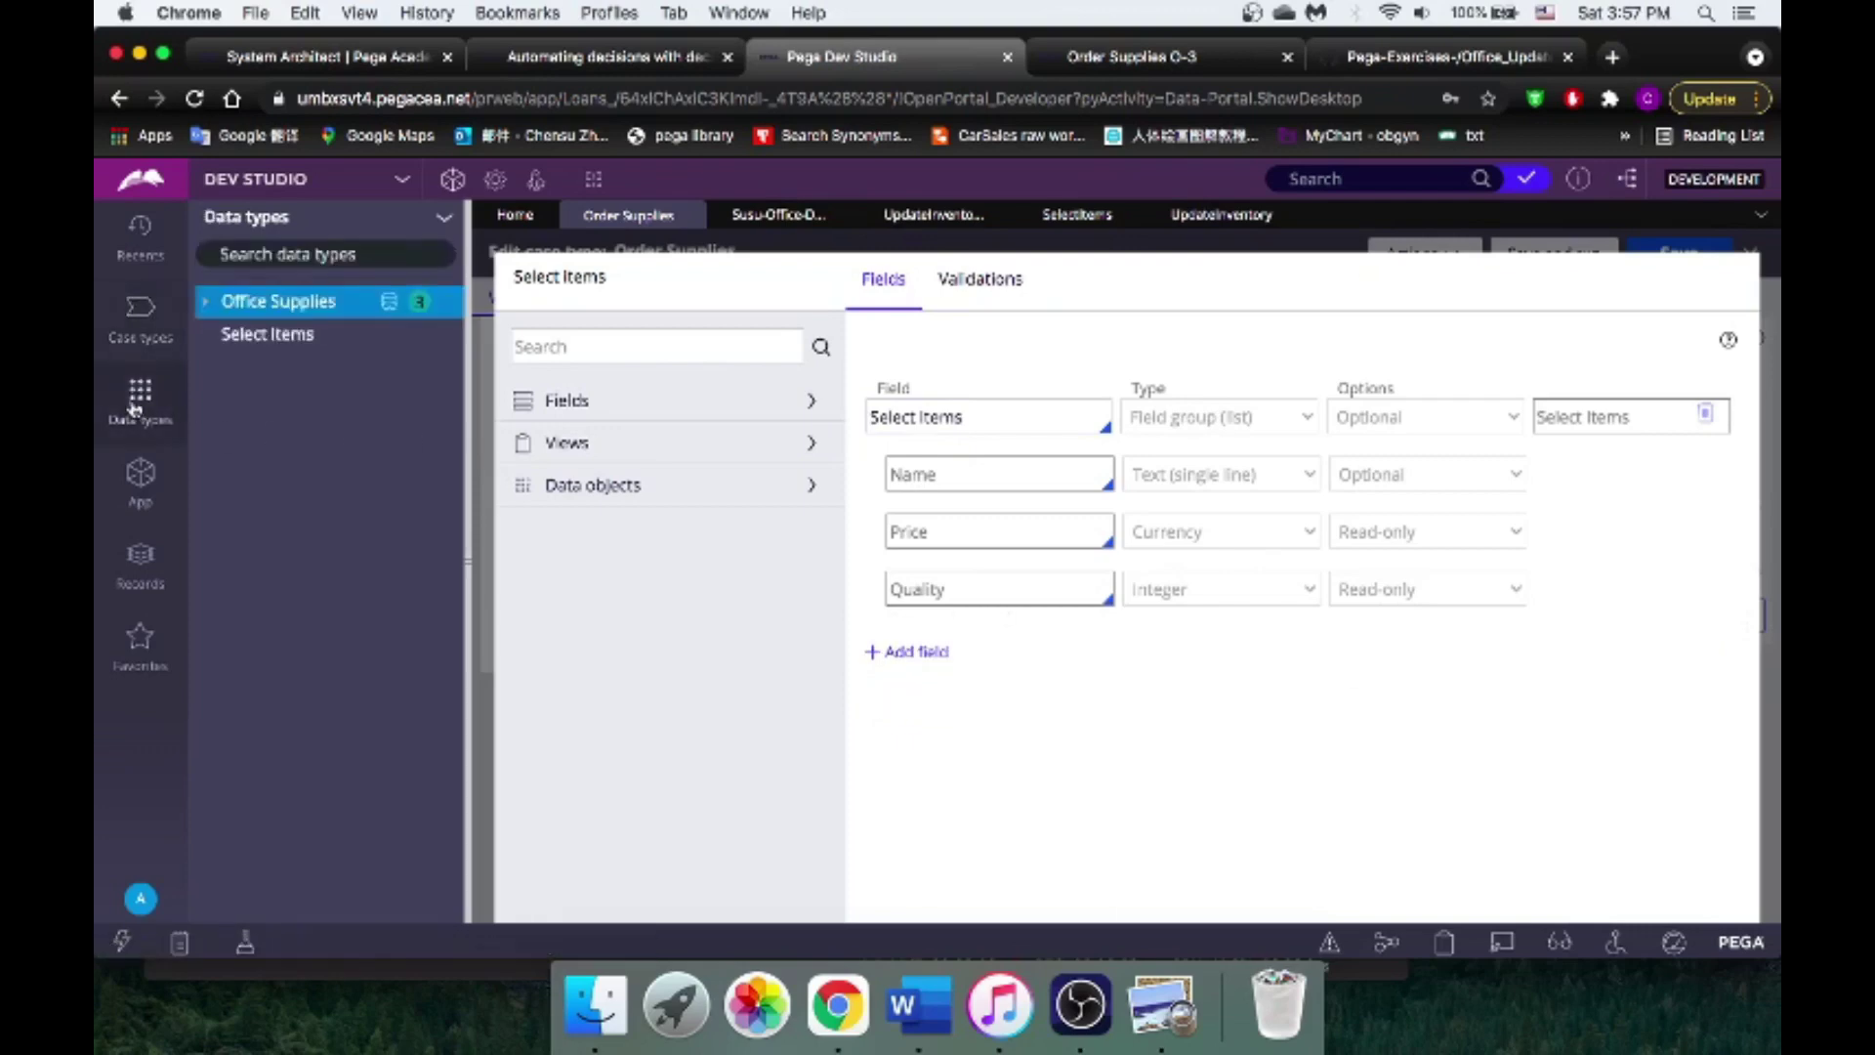
click(283, 336)
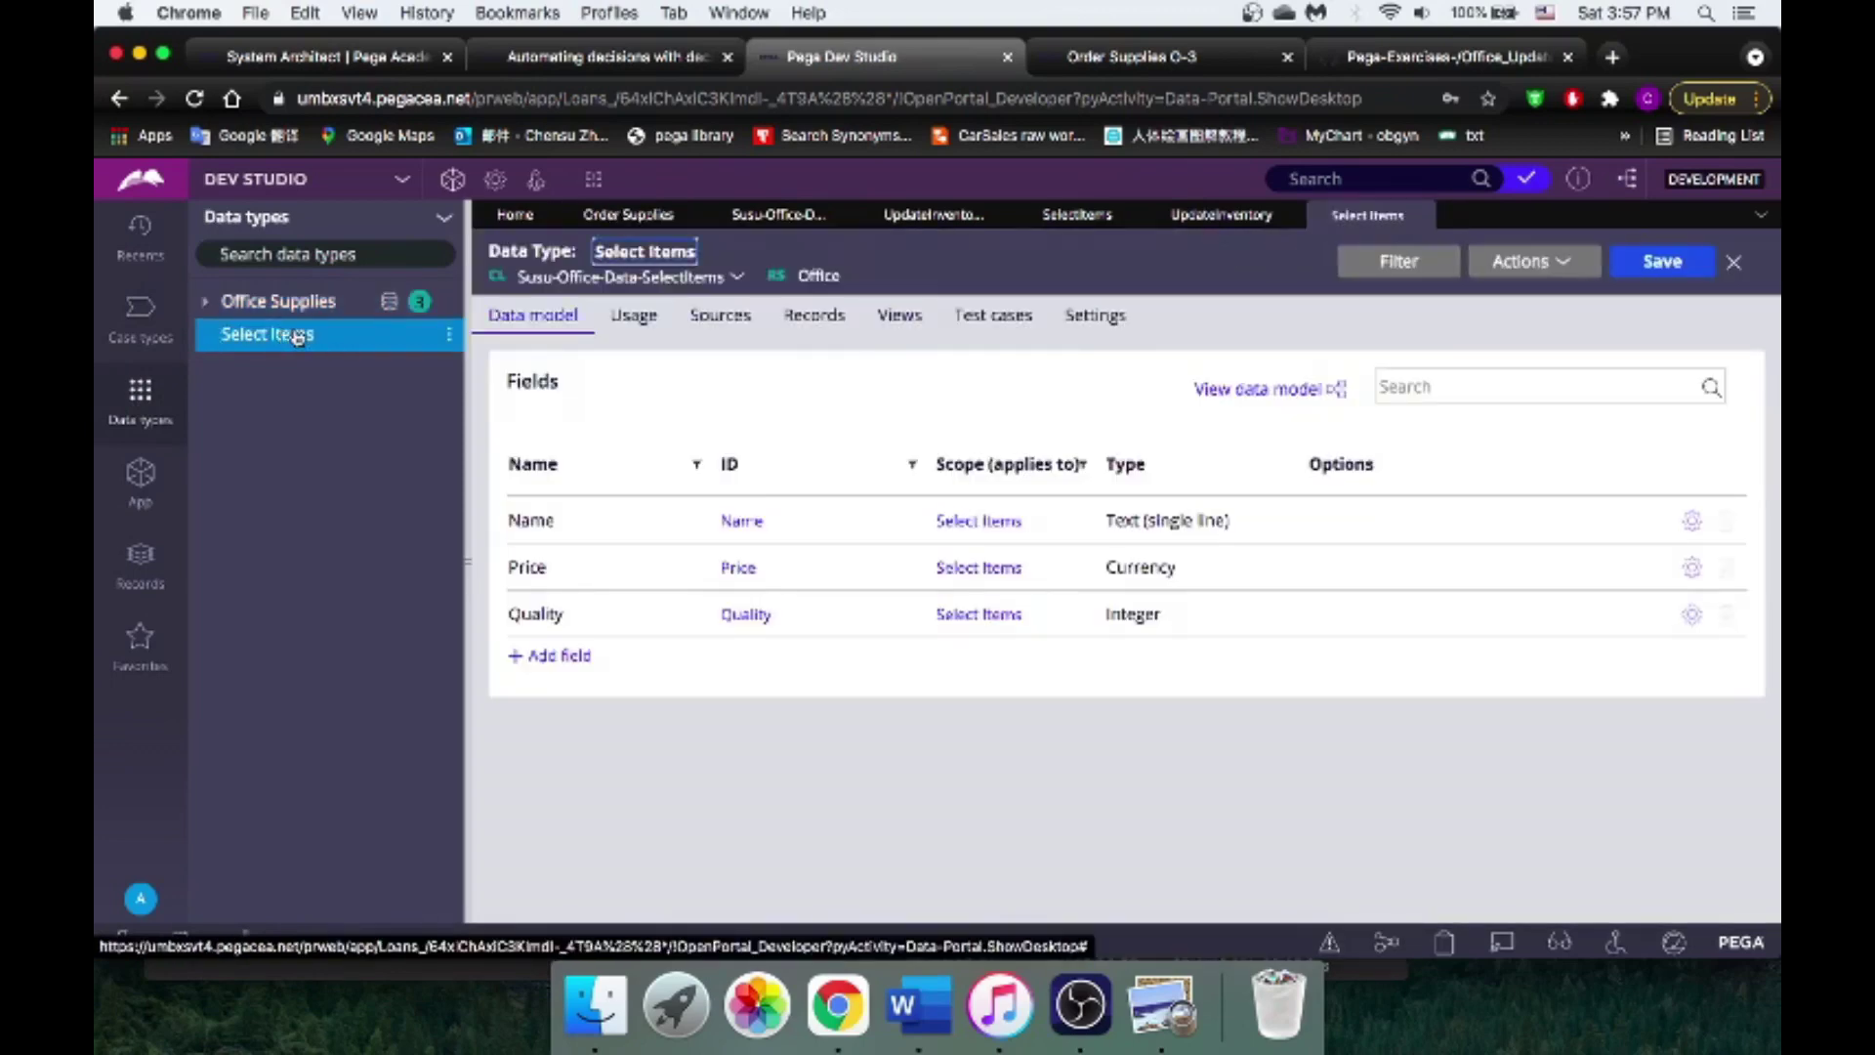
Step: Add a Currency field named Lineitem Total to the Select Items data model
click(559, 656)
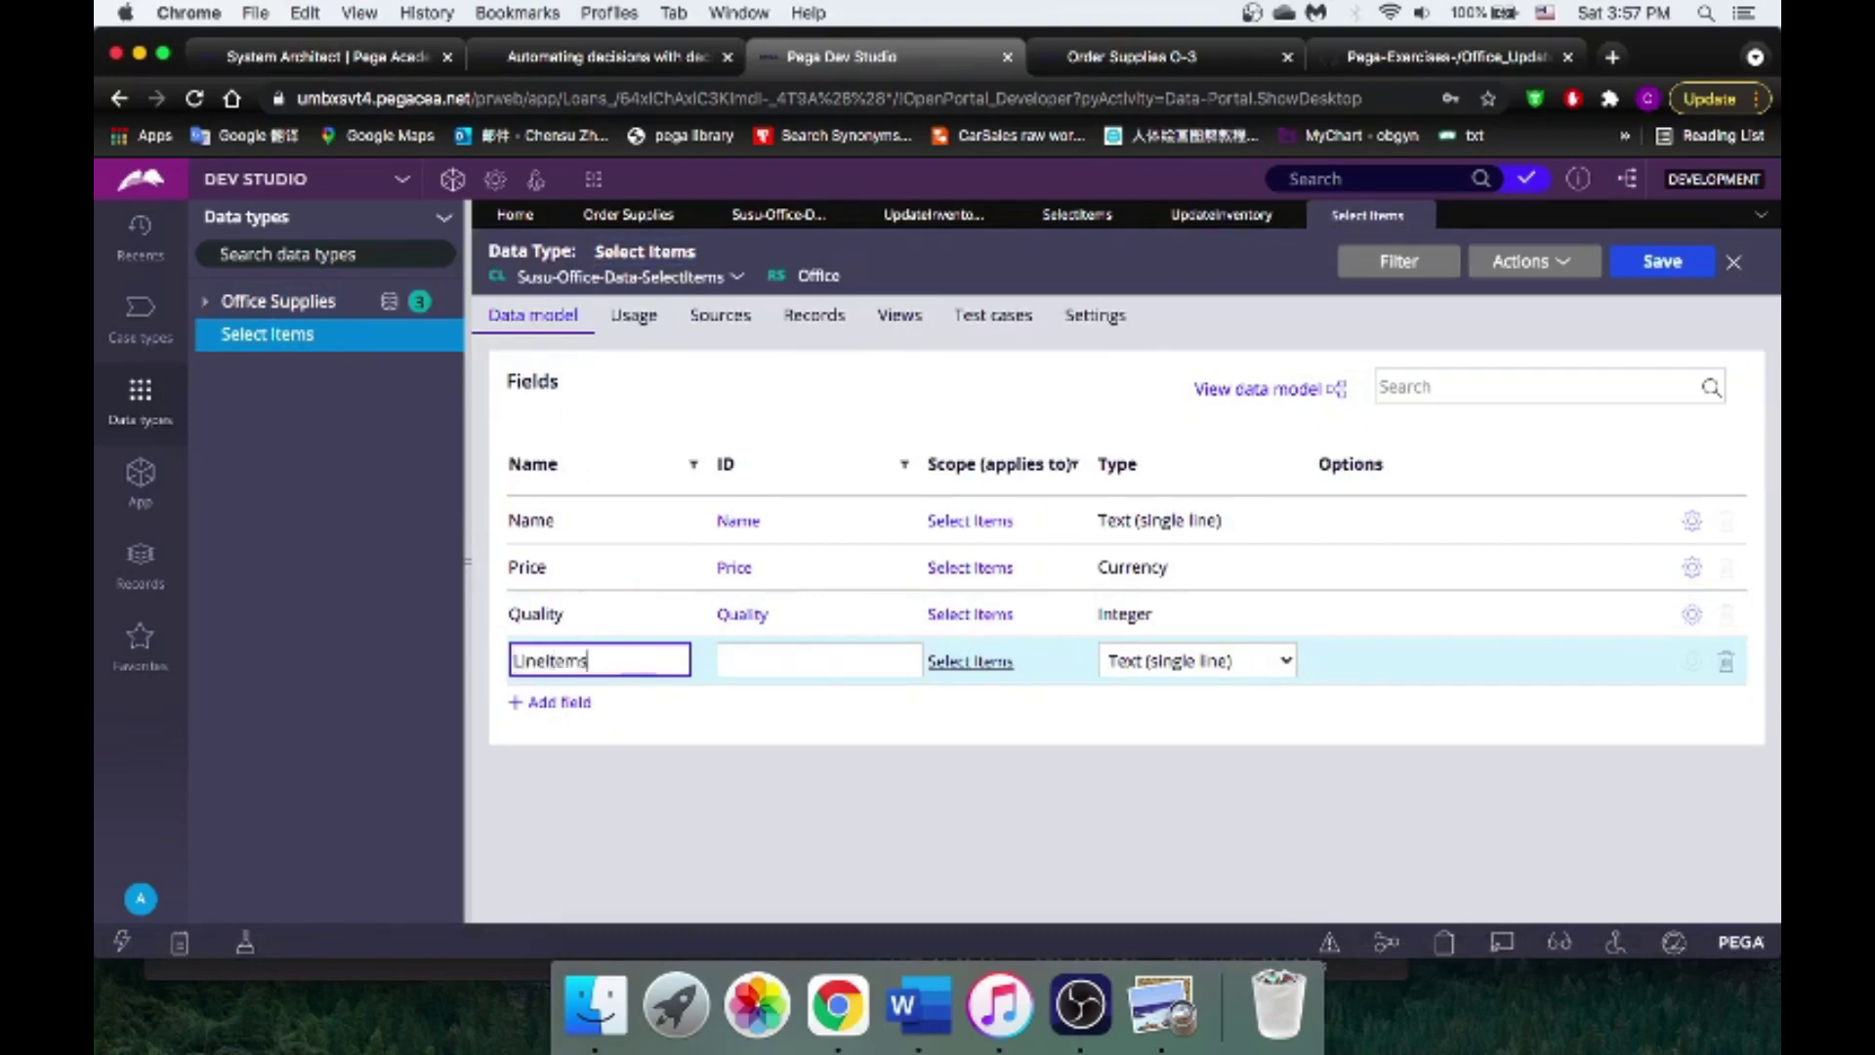
text(UneItem Total)
click(1228, 659)
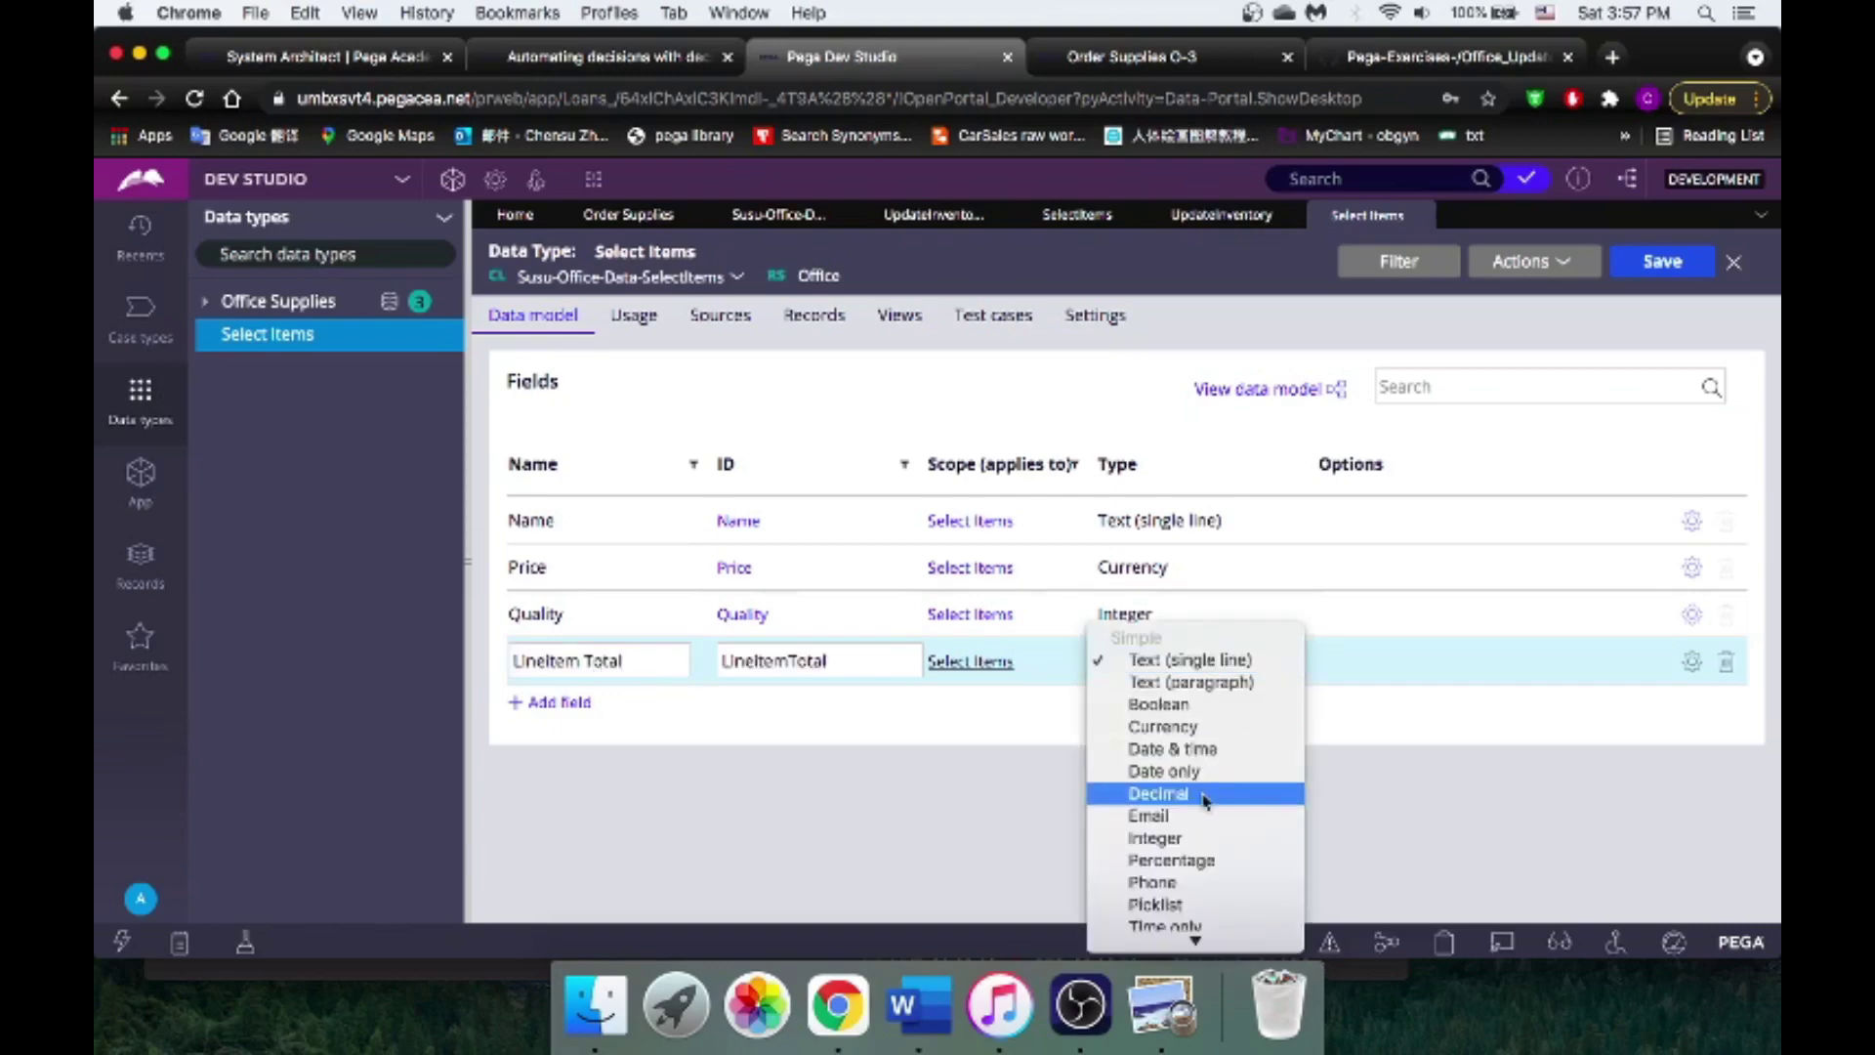
click(1190, 728)
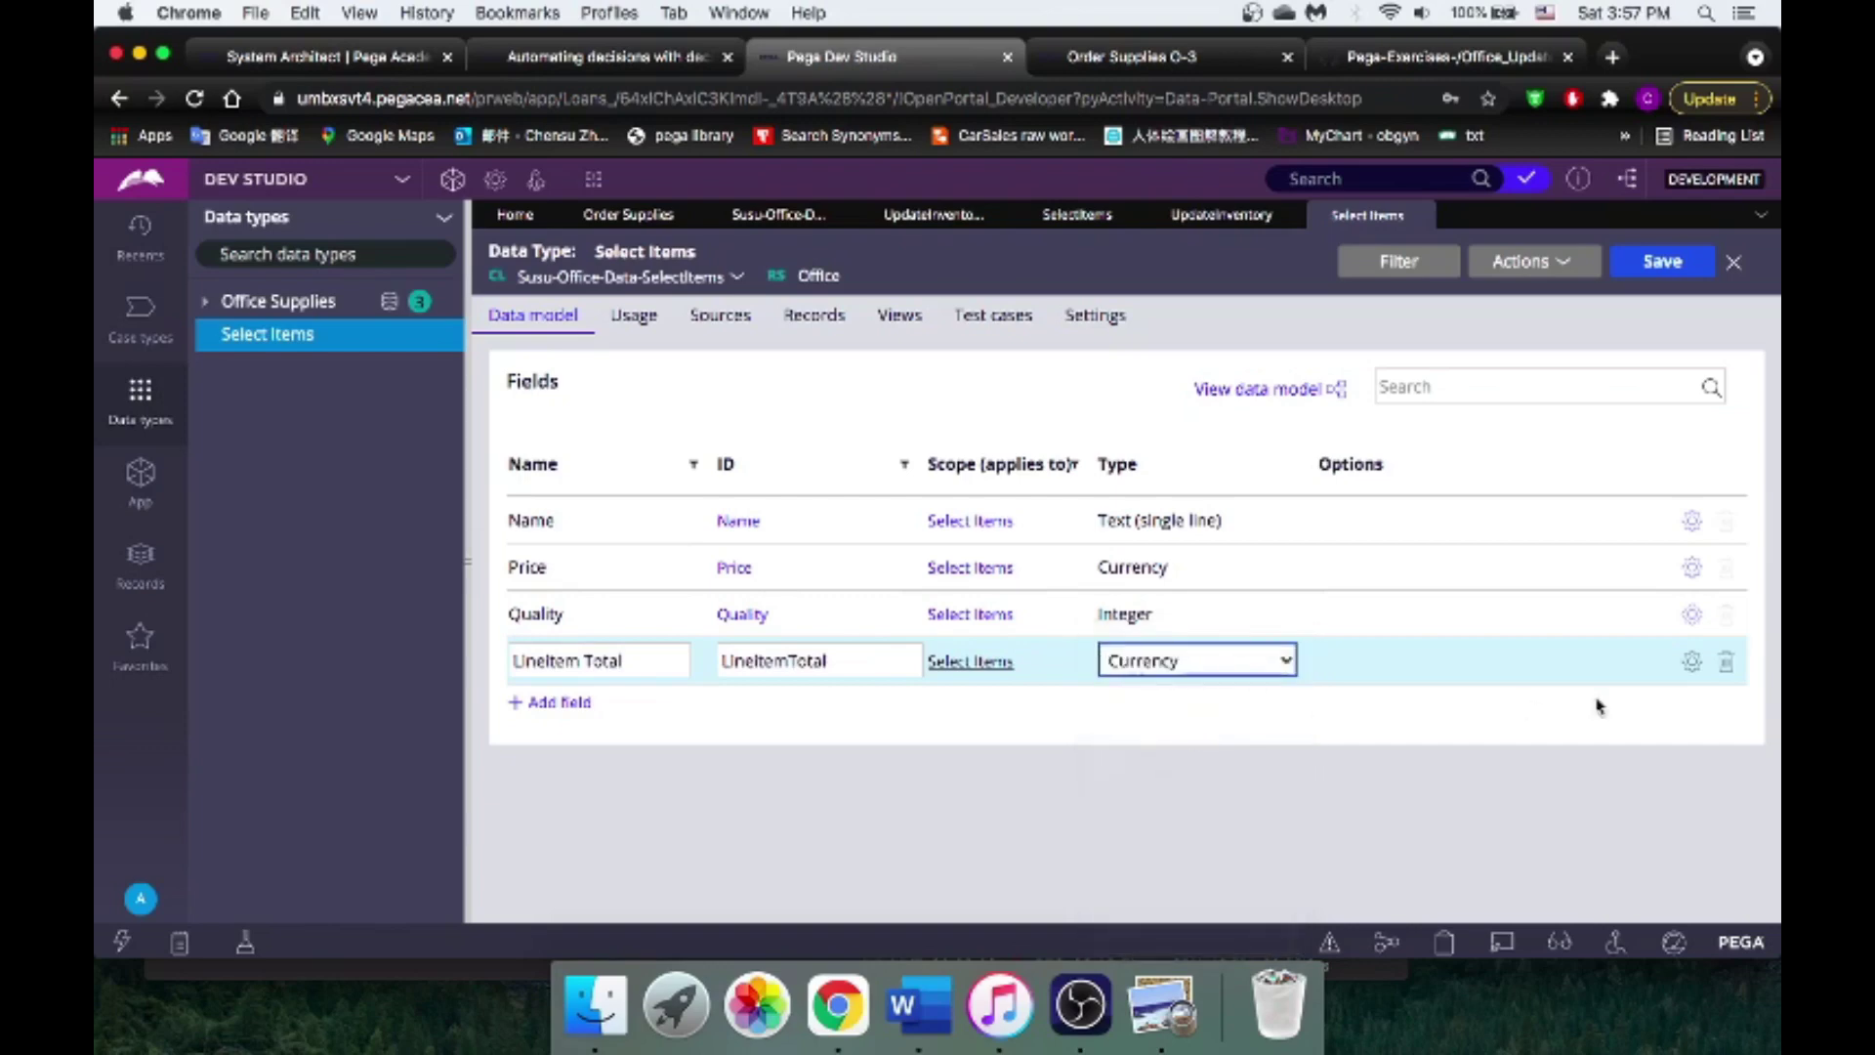
Step: Make Lineitem Total a calculated read-only field in its advanced settings, using a Custom function
click(1695, 664)
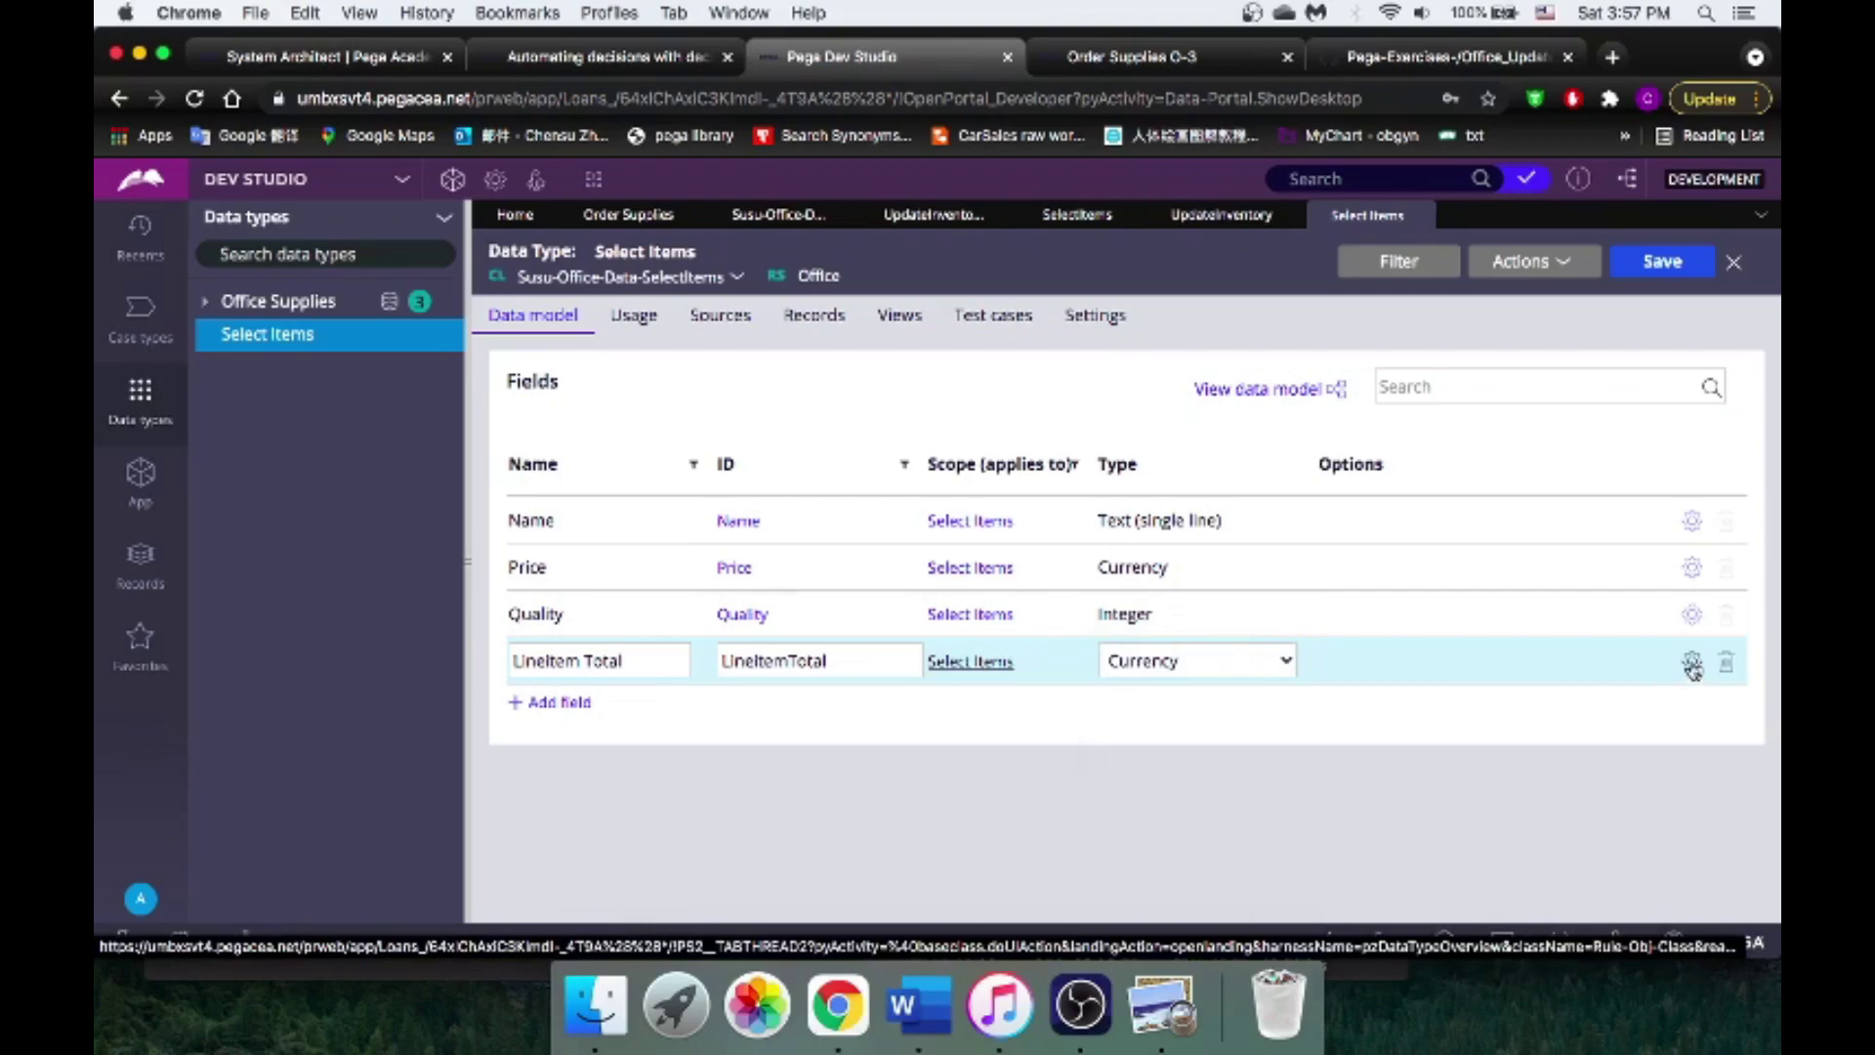
click(1693, 666)
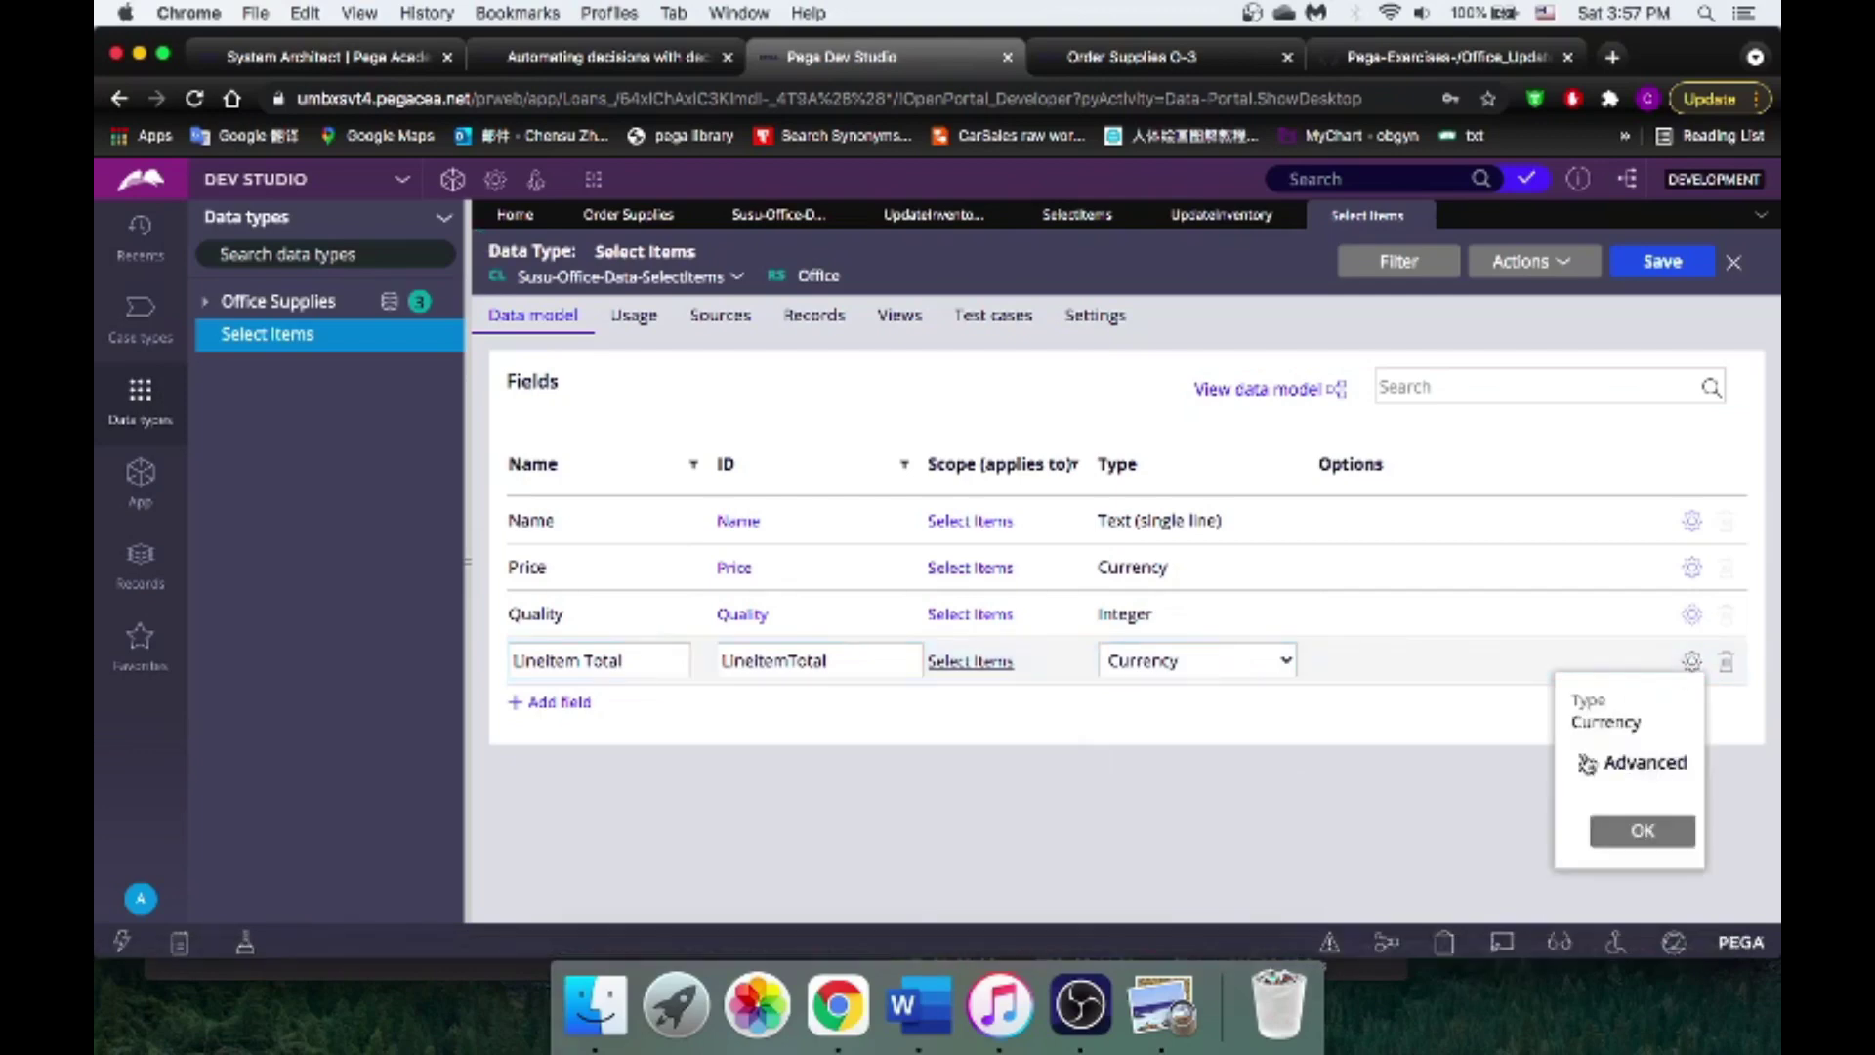
click(1584, 763)
scroll(1602, 782, down, 3)
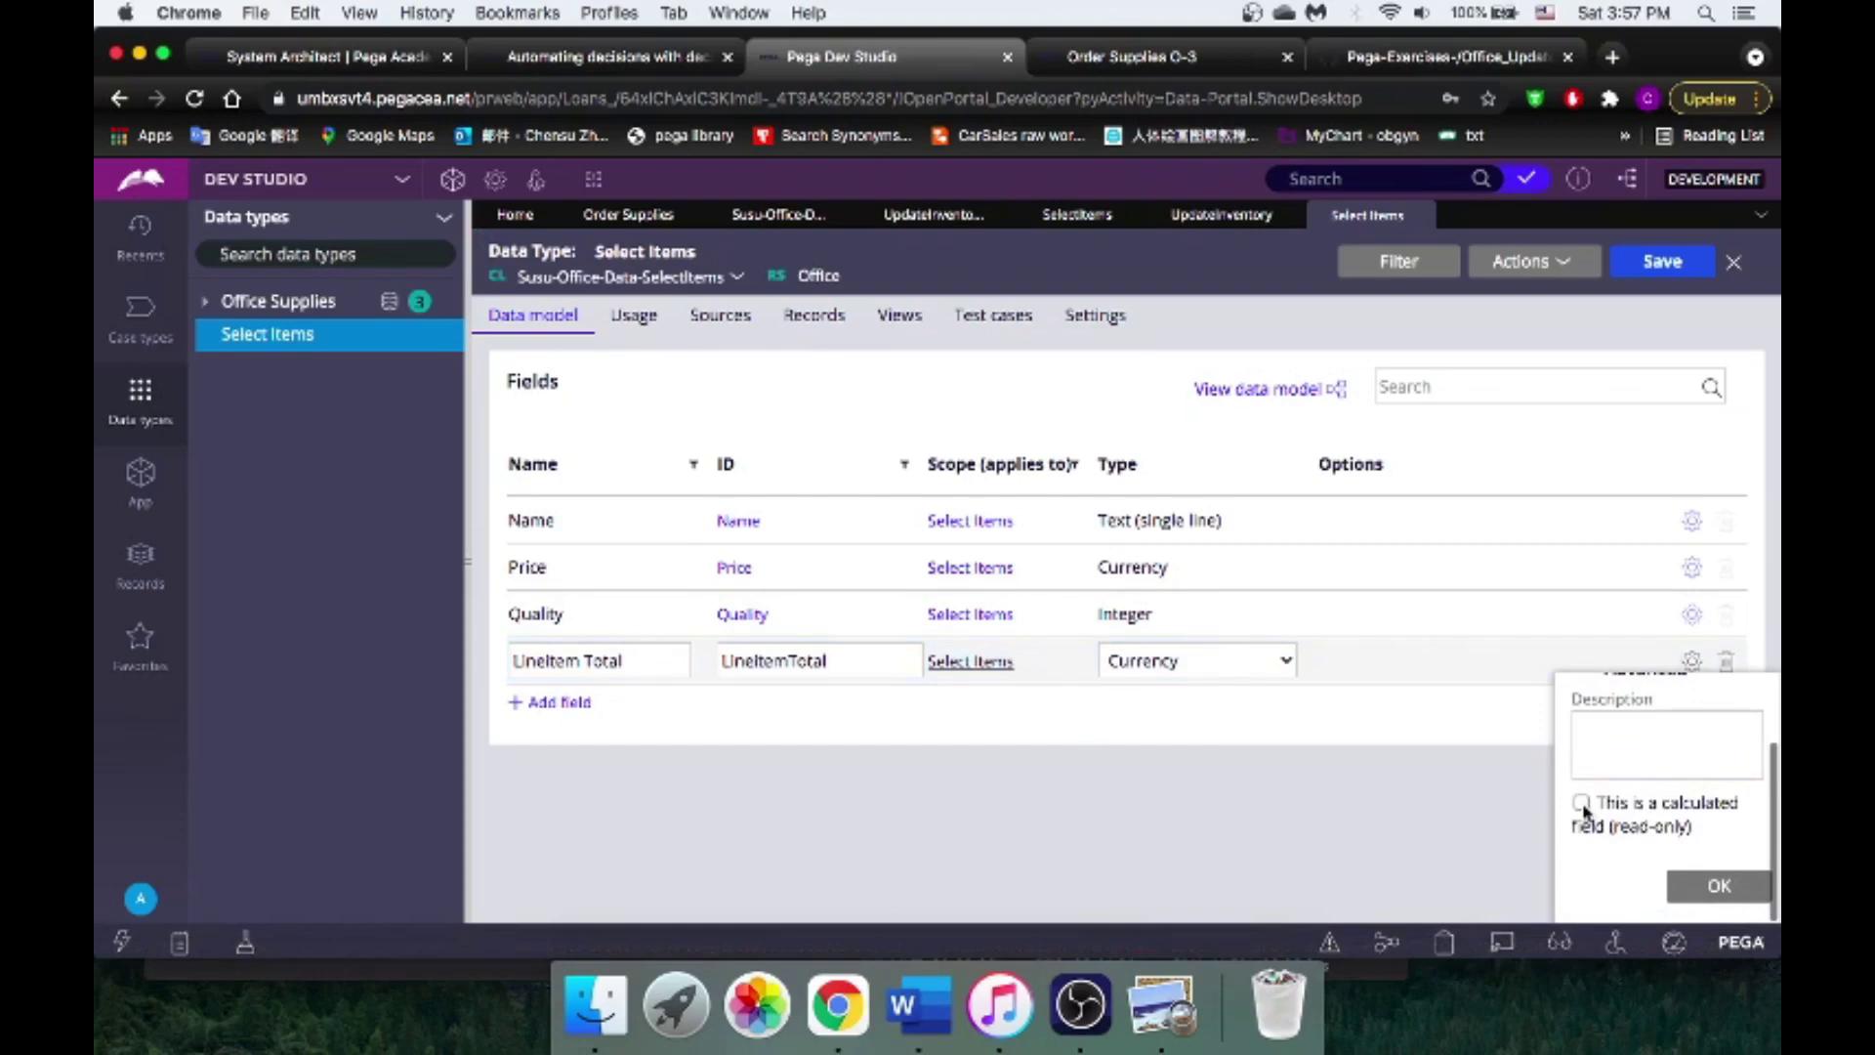
click(1582, 803)
scroll(1693, 795, down, 3)
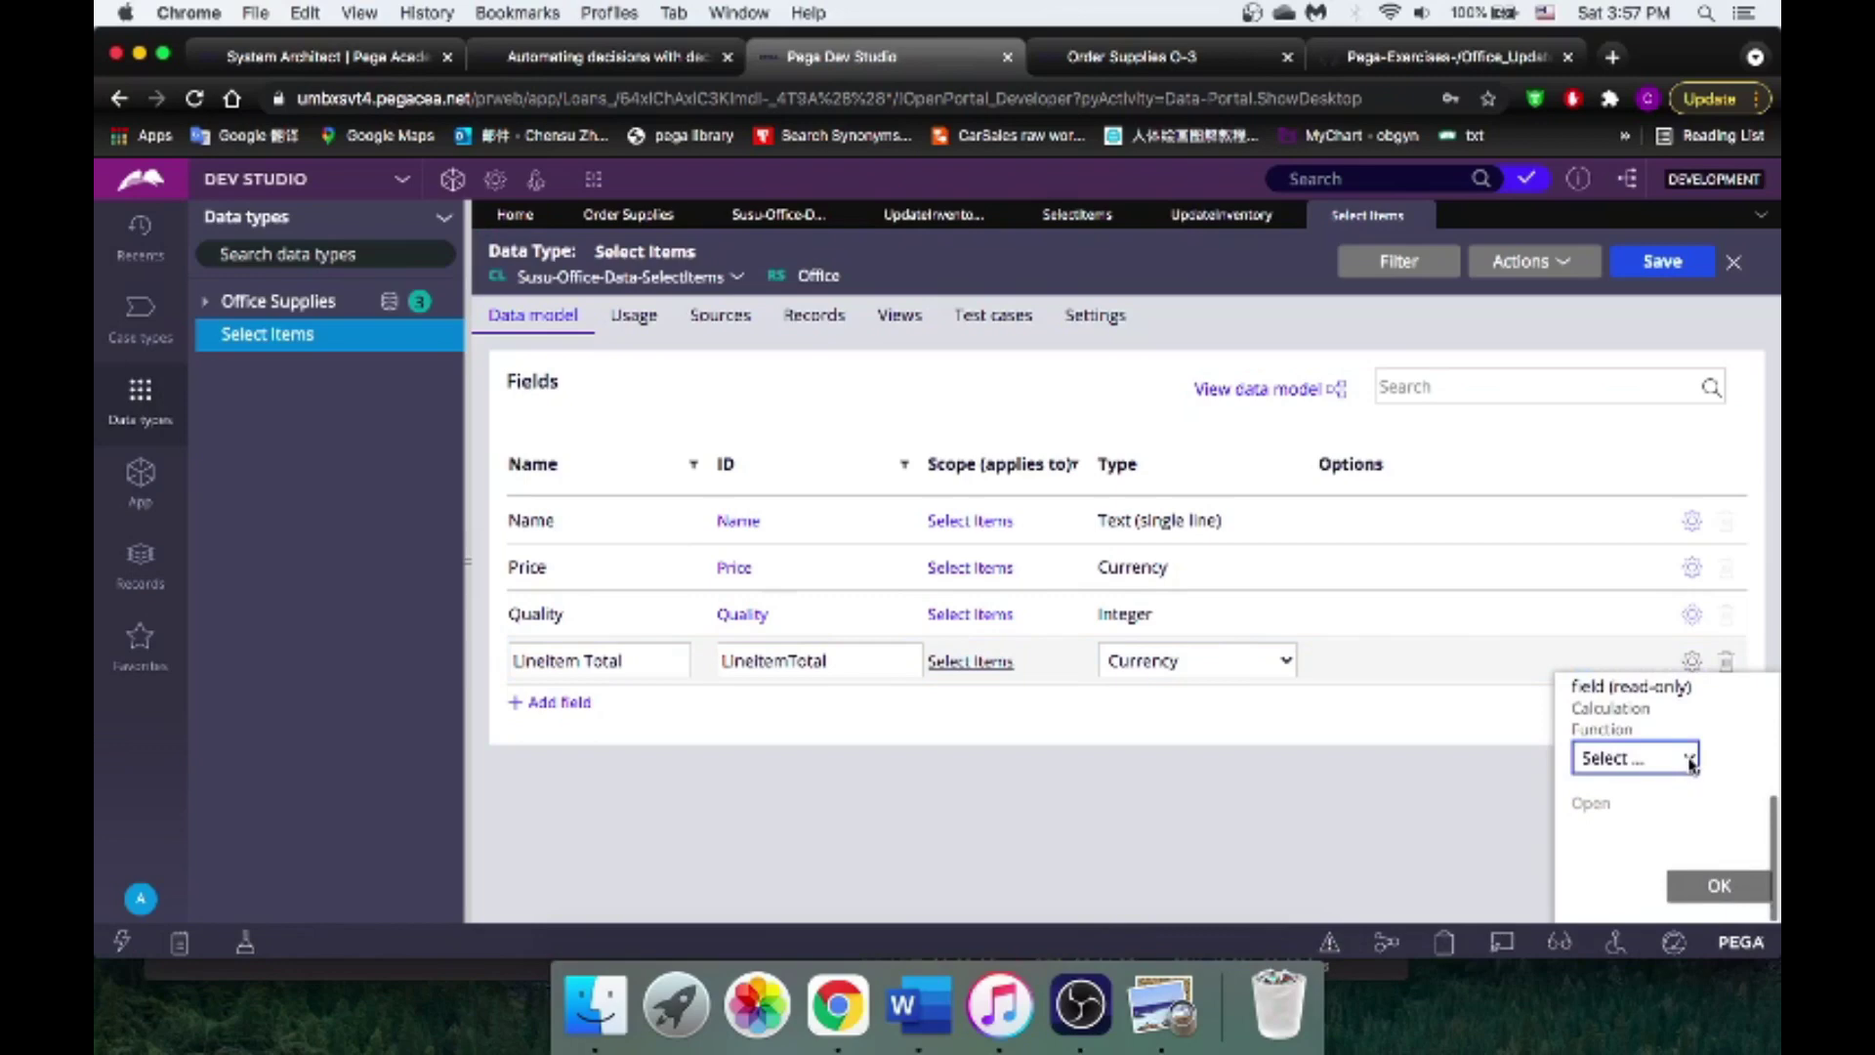
click(1691, 759)
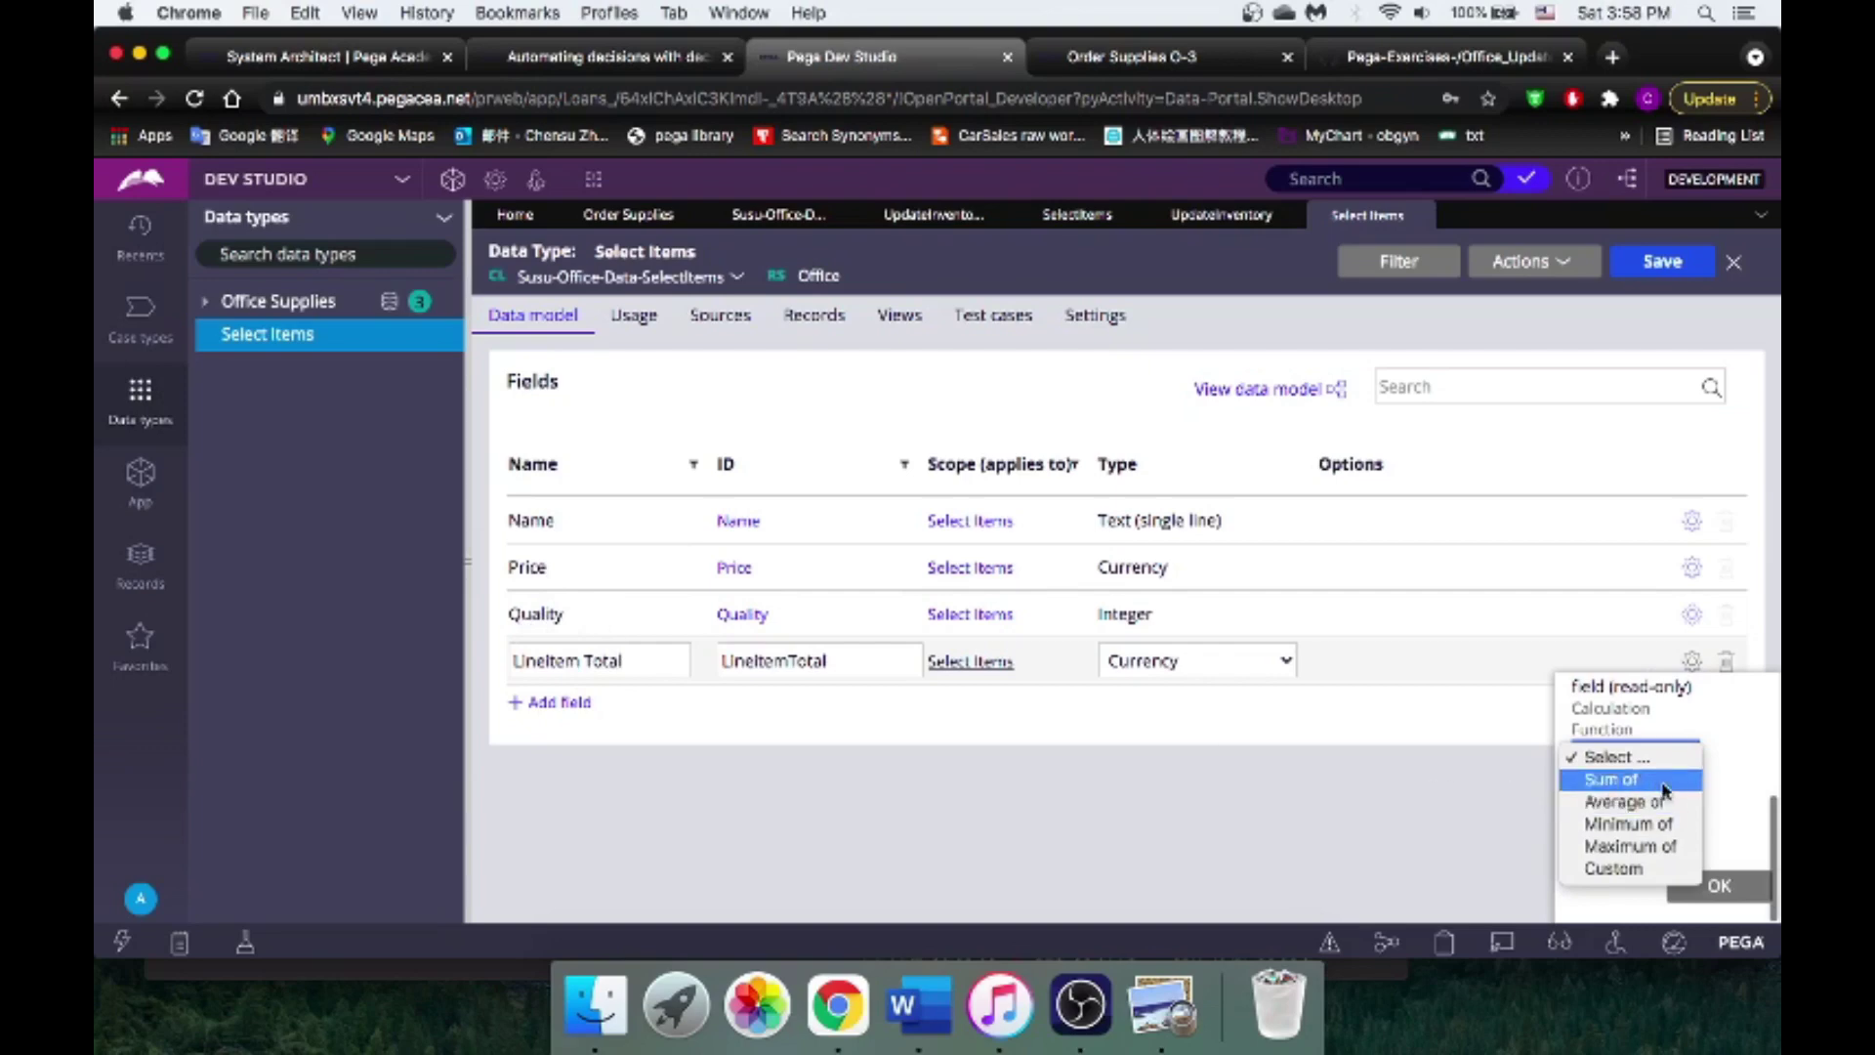
click(1658, 870)
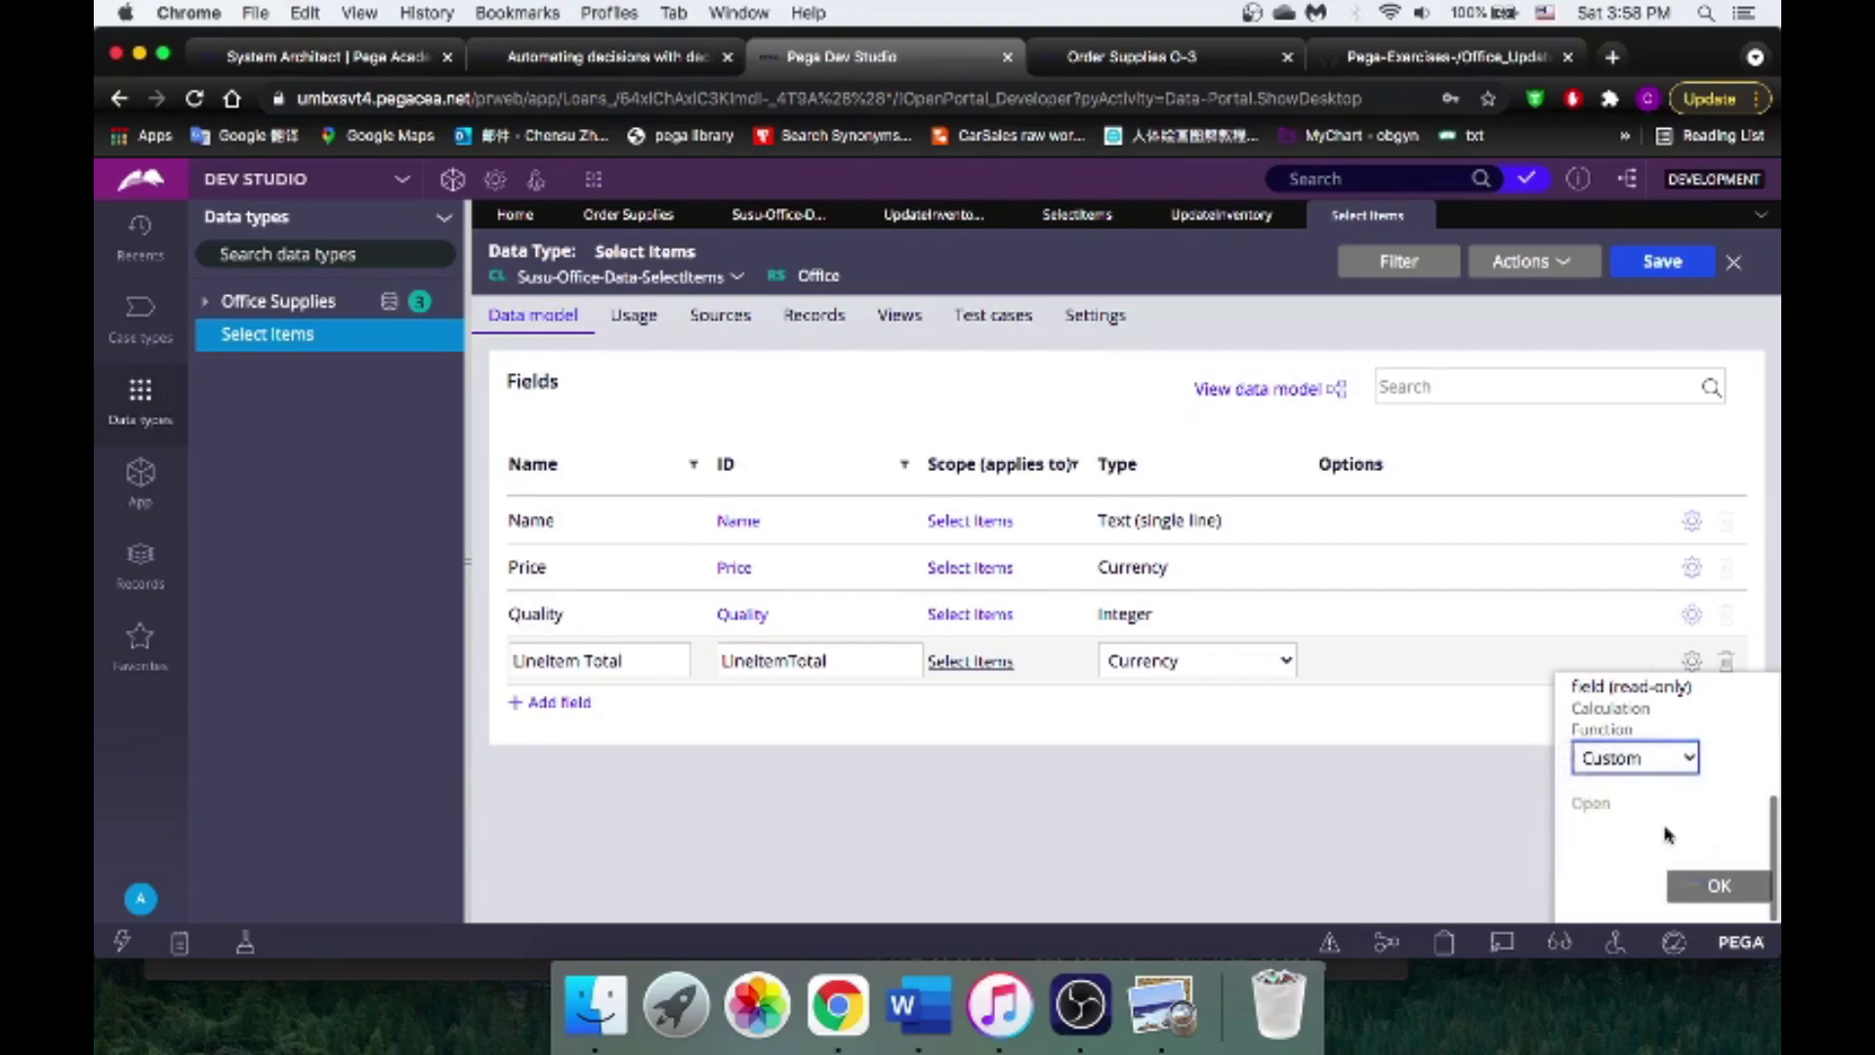
Step: Define the Lineitem Total calculation as .Quality * .Price, confirm it, and save the Select Items data type
click(1617, 799)
text(.)
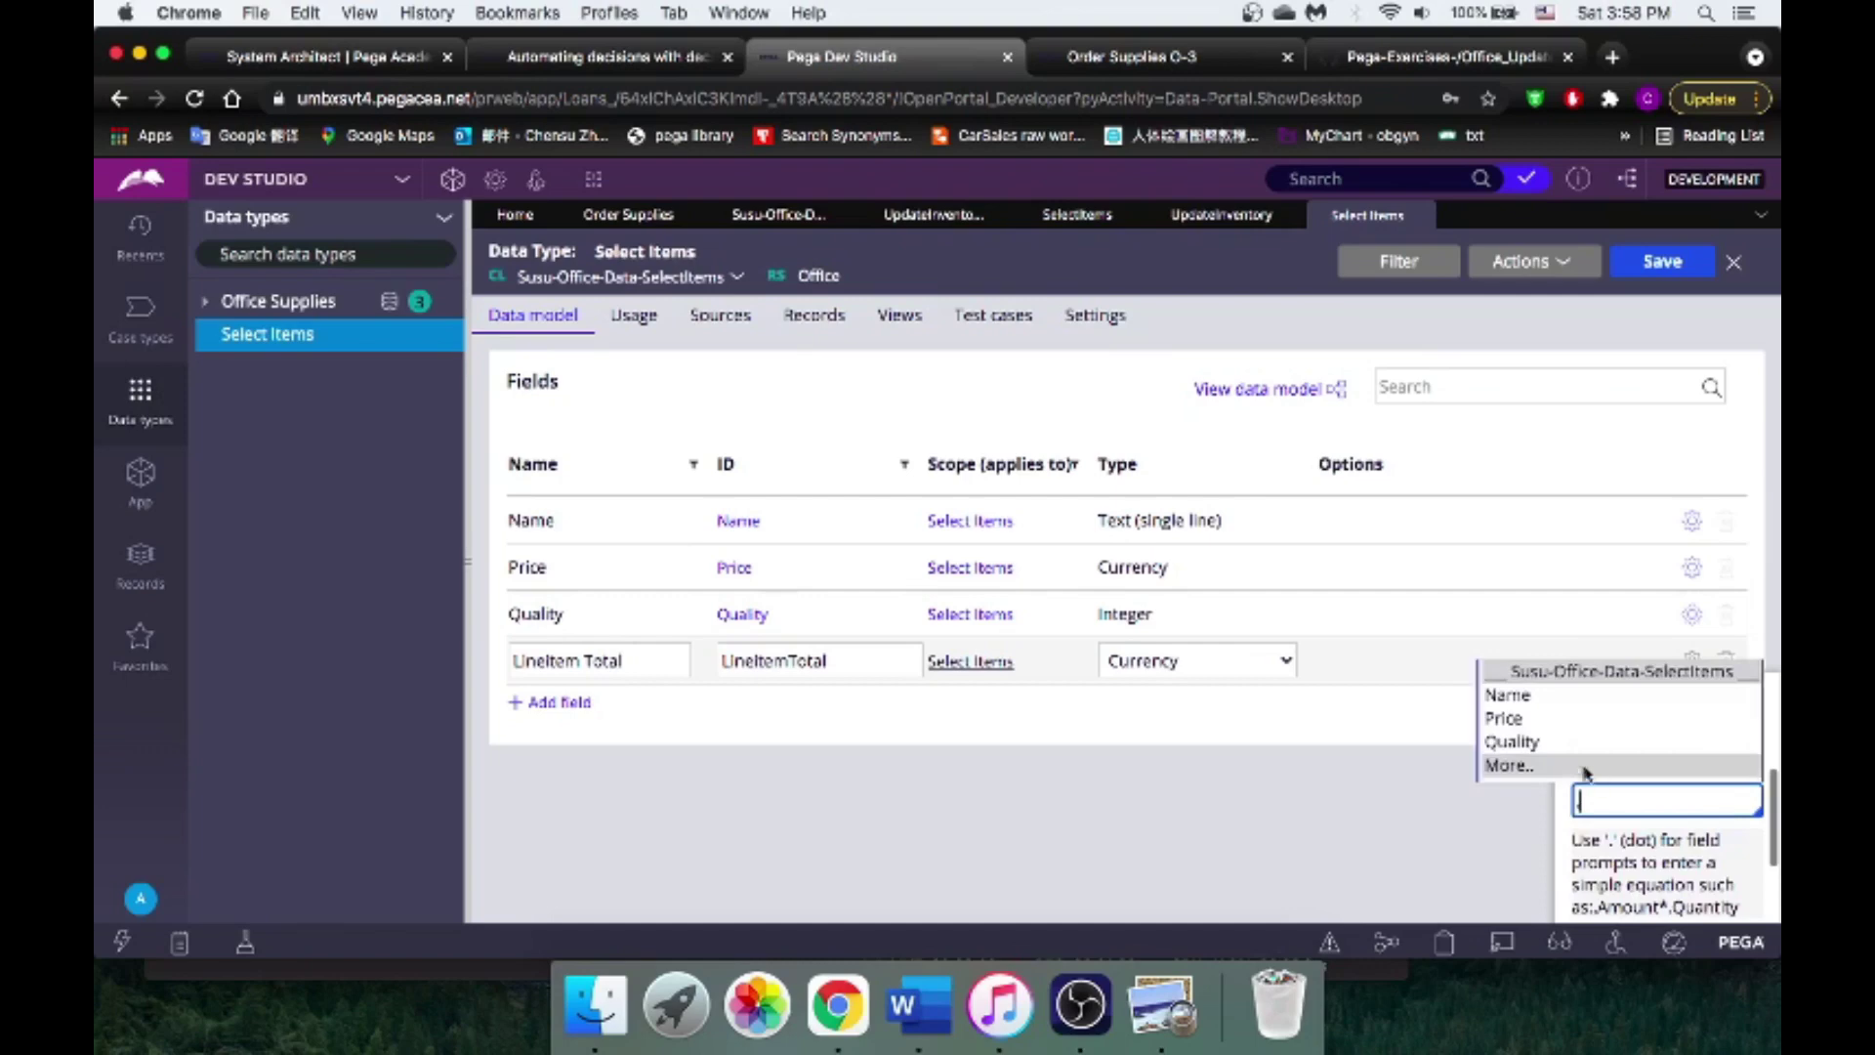
click(1514, 743)
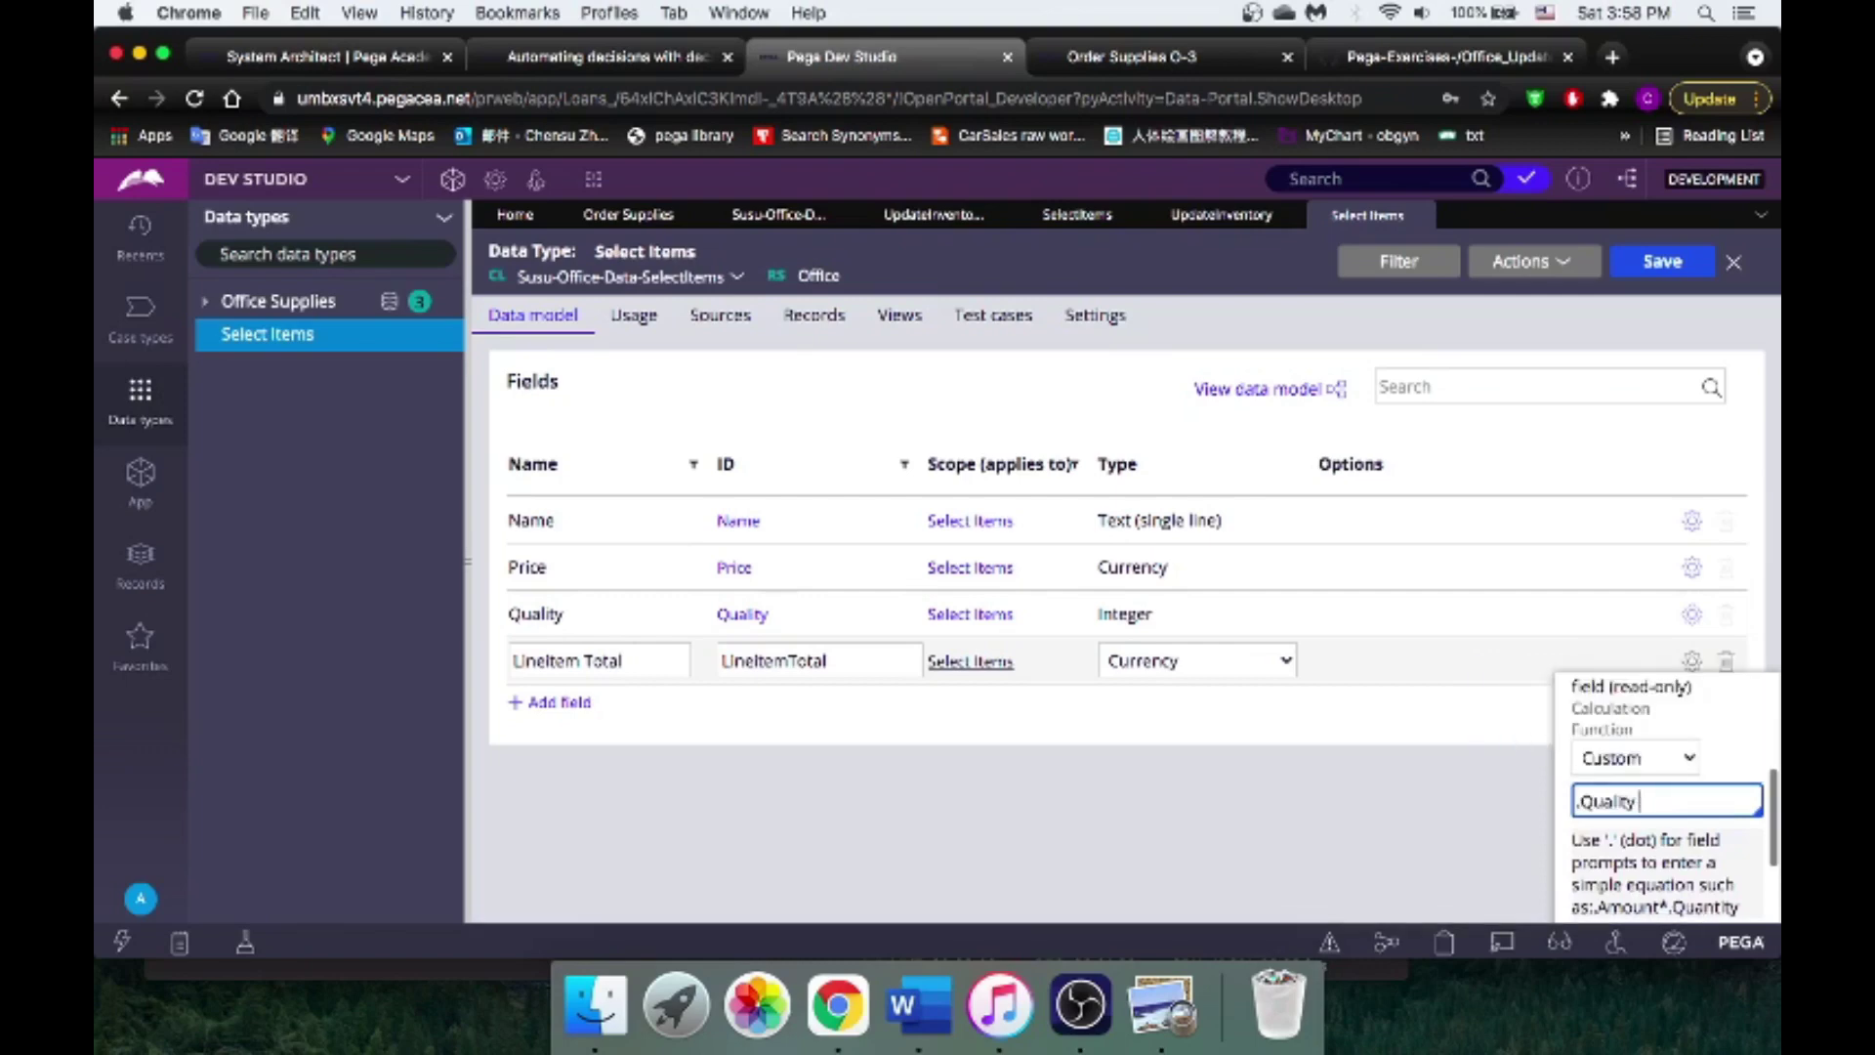
text(* .)
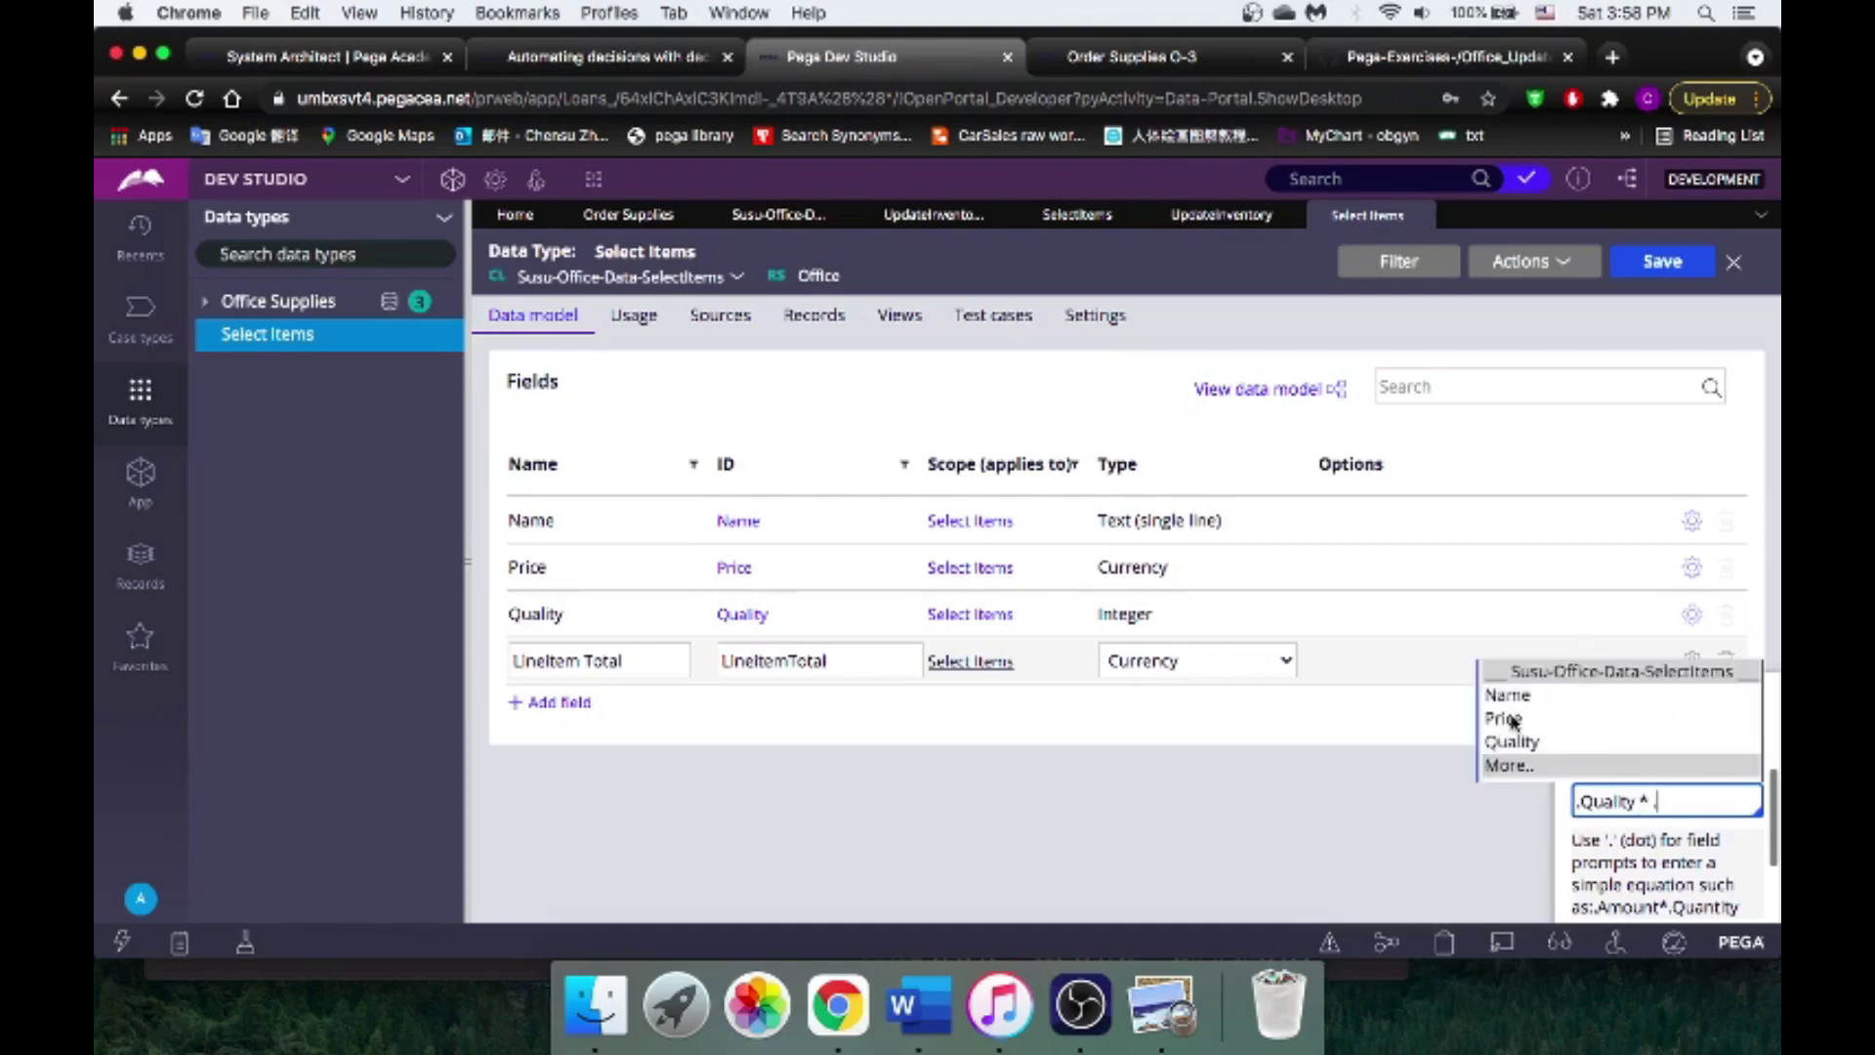
click(1513, 721)
scroll(1619, 833, down, 2)
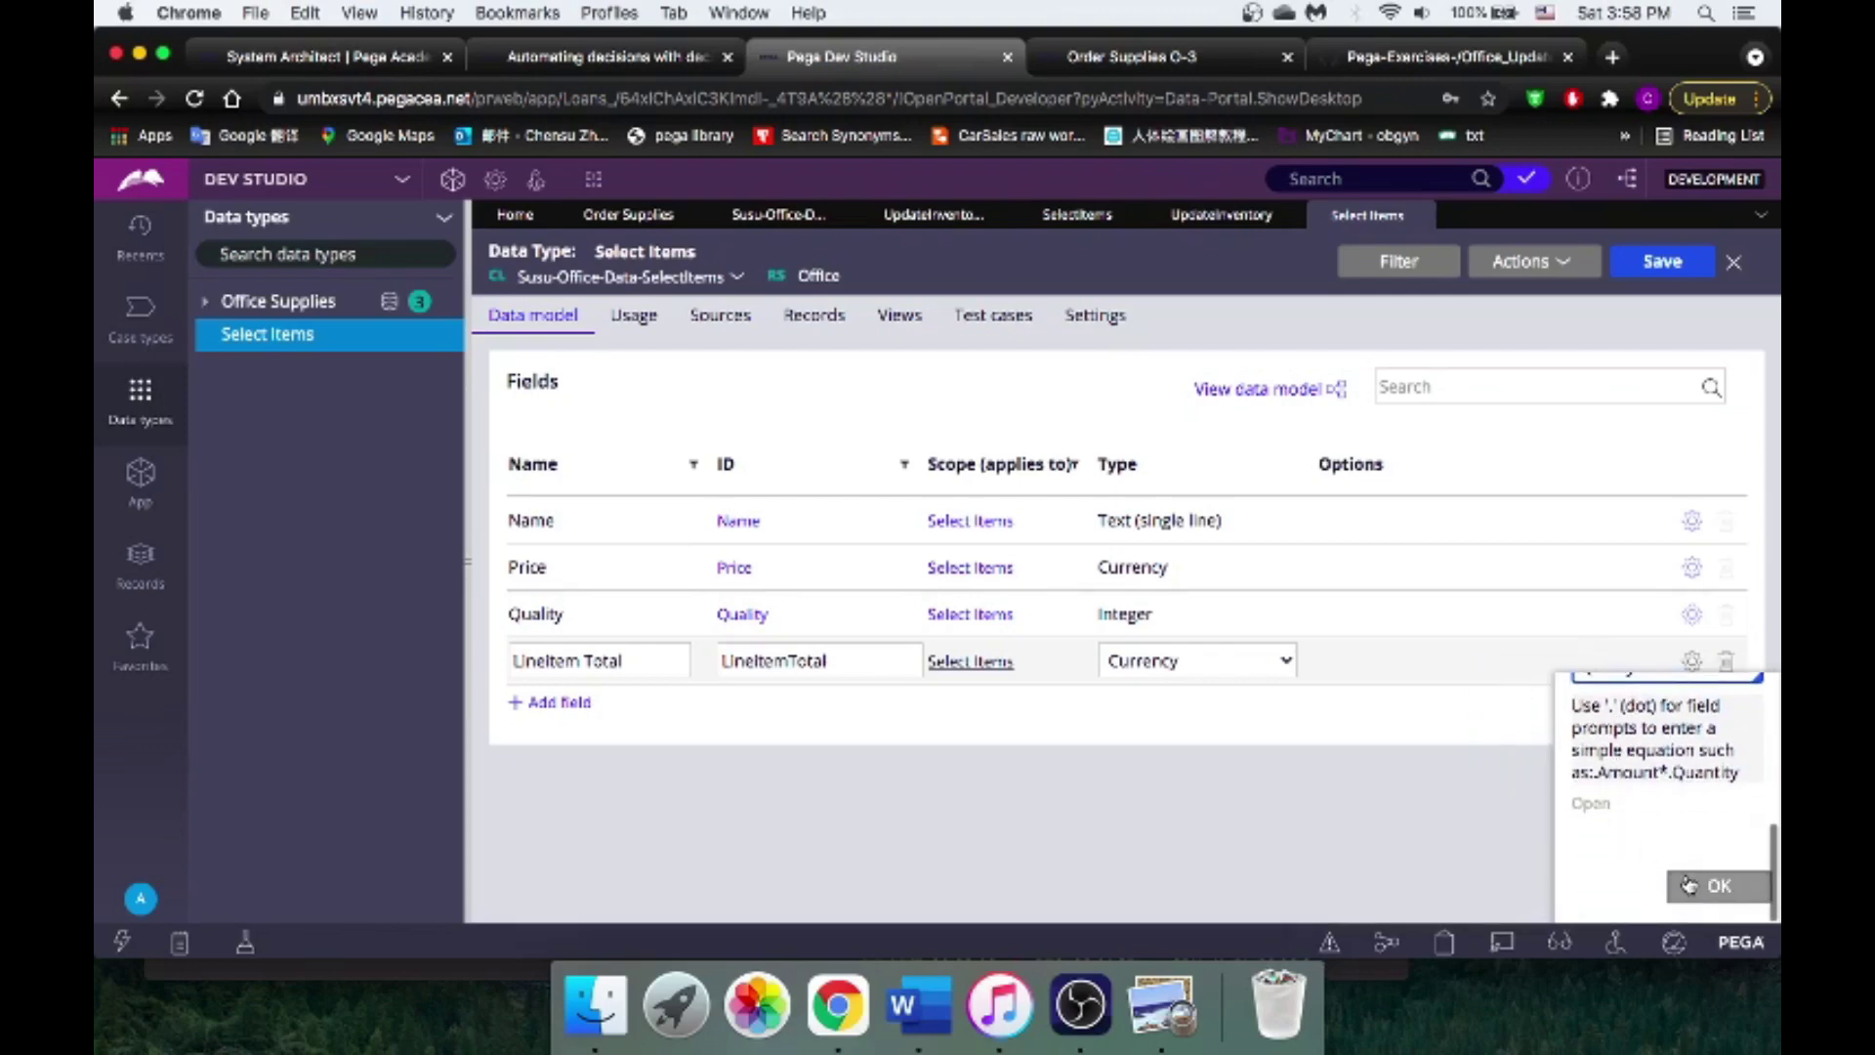
click(1688, 885)
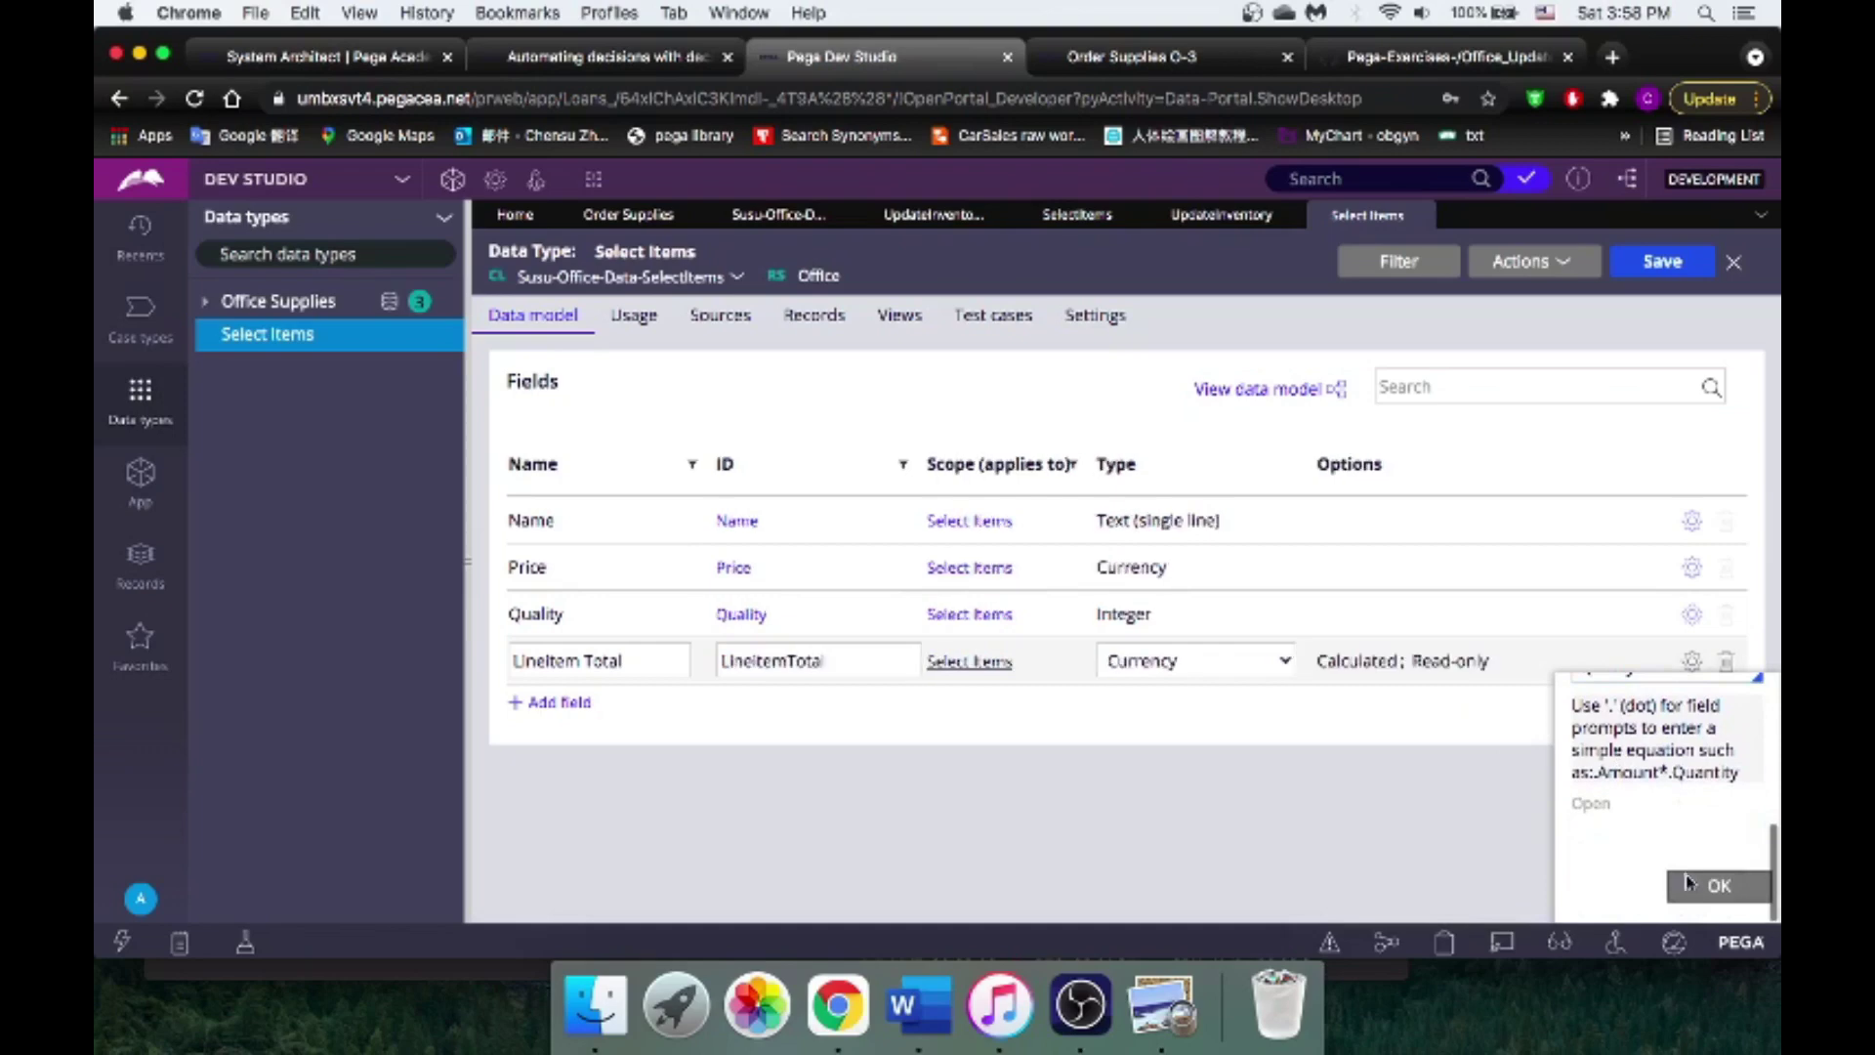
click(1662, 262)
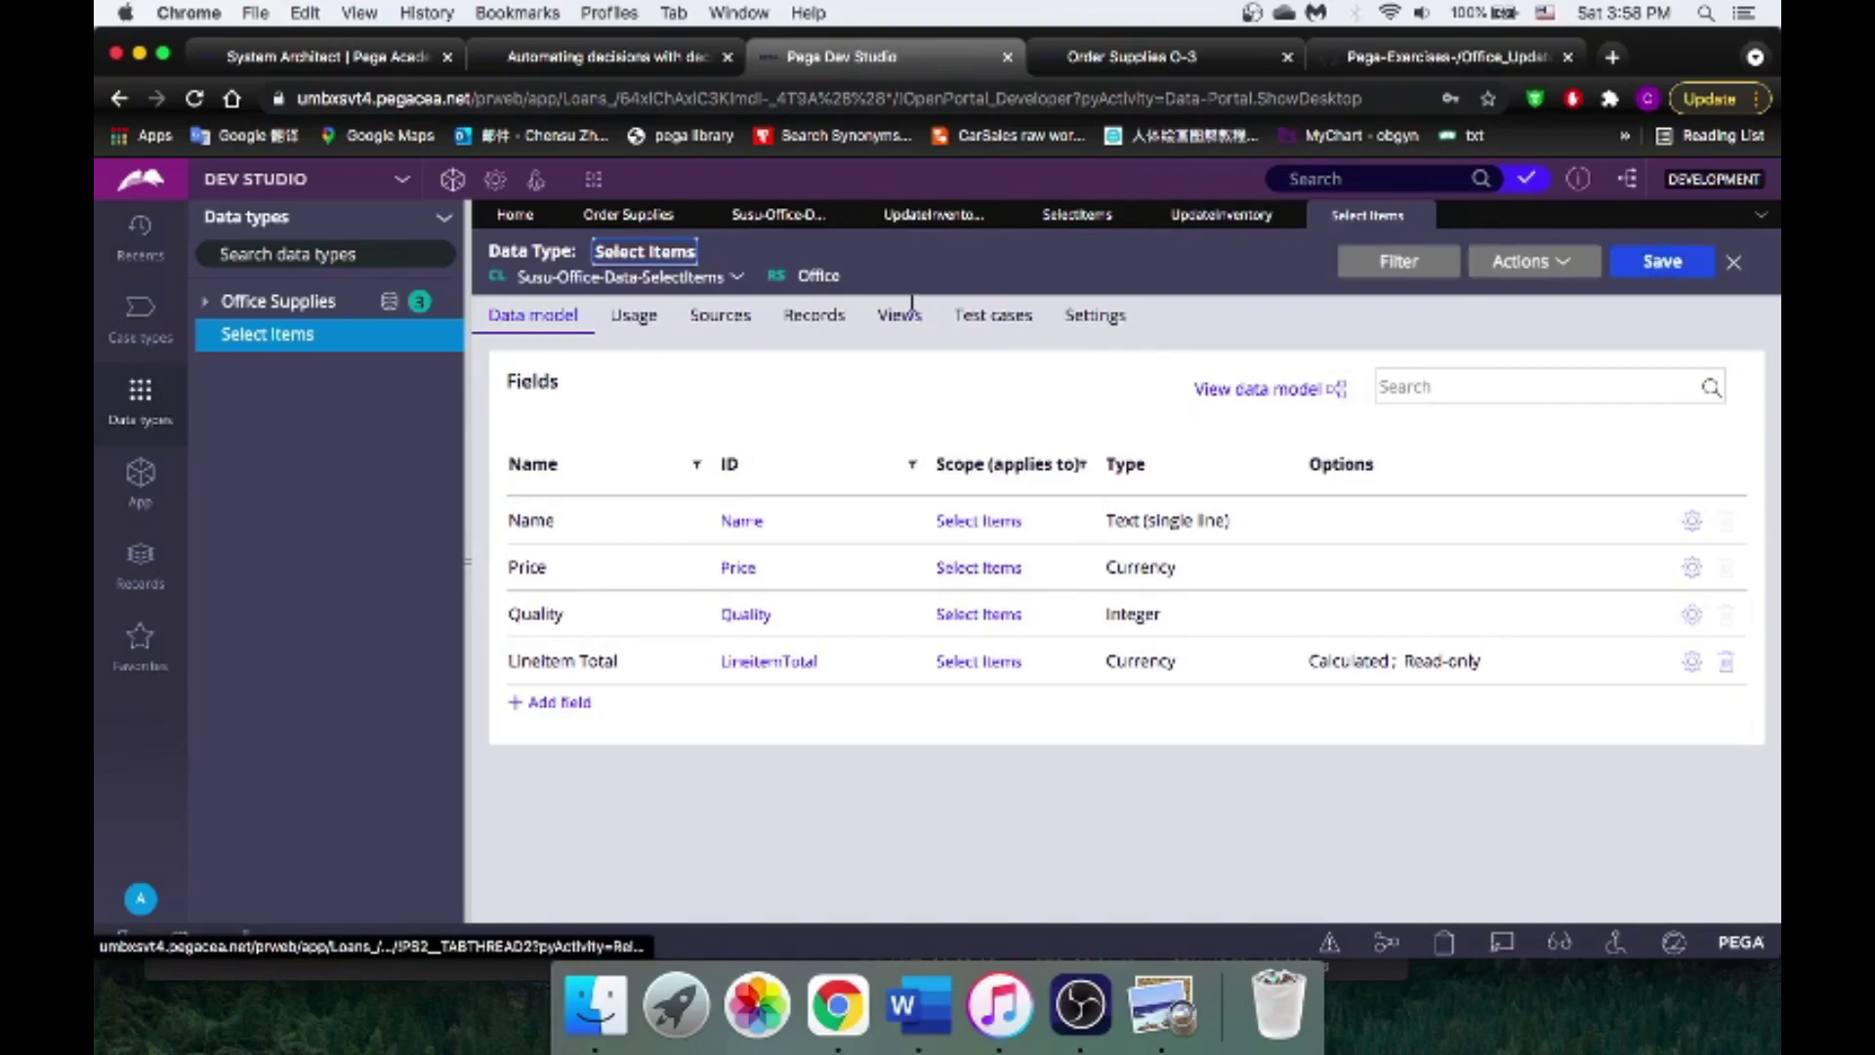
Step: Switch to the Order Supplies case and bring up the next case, O-4, at its Select items step
click(1167, 59)
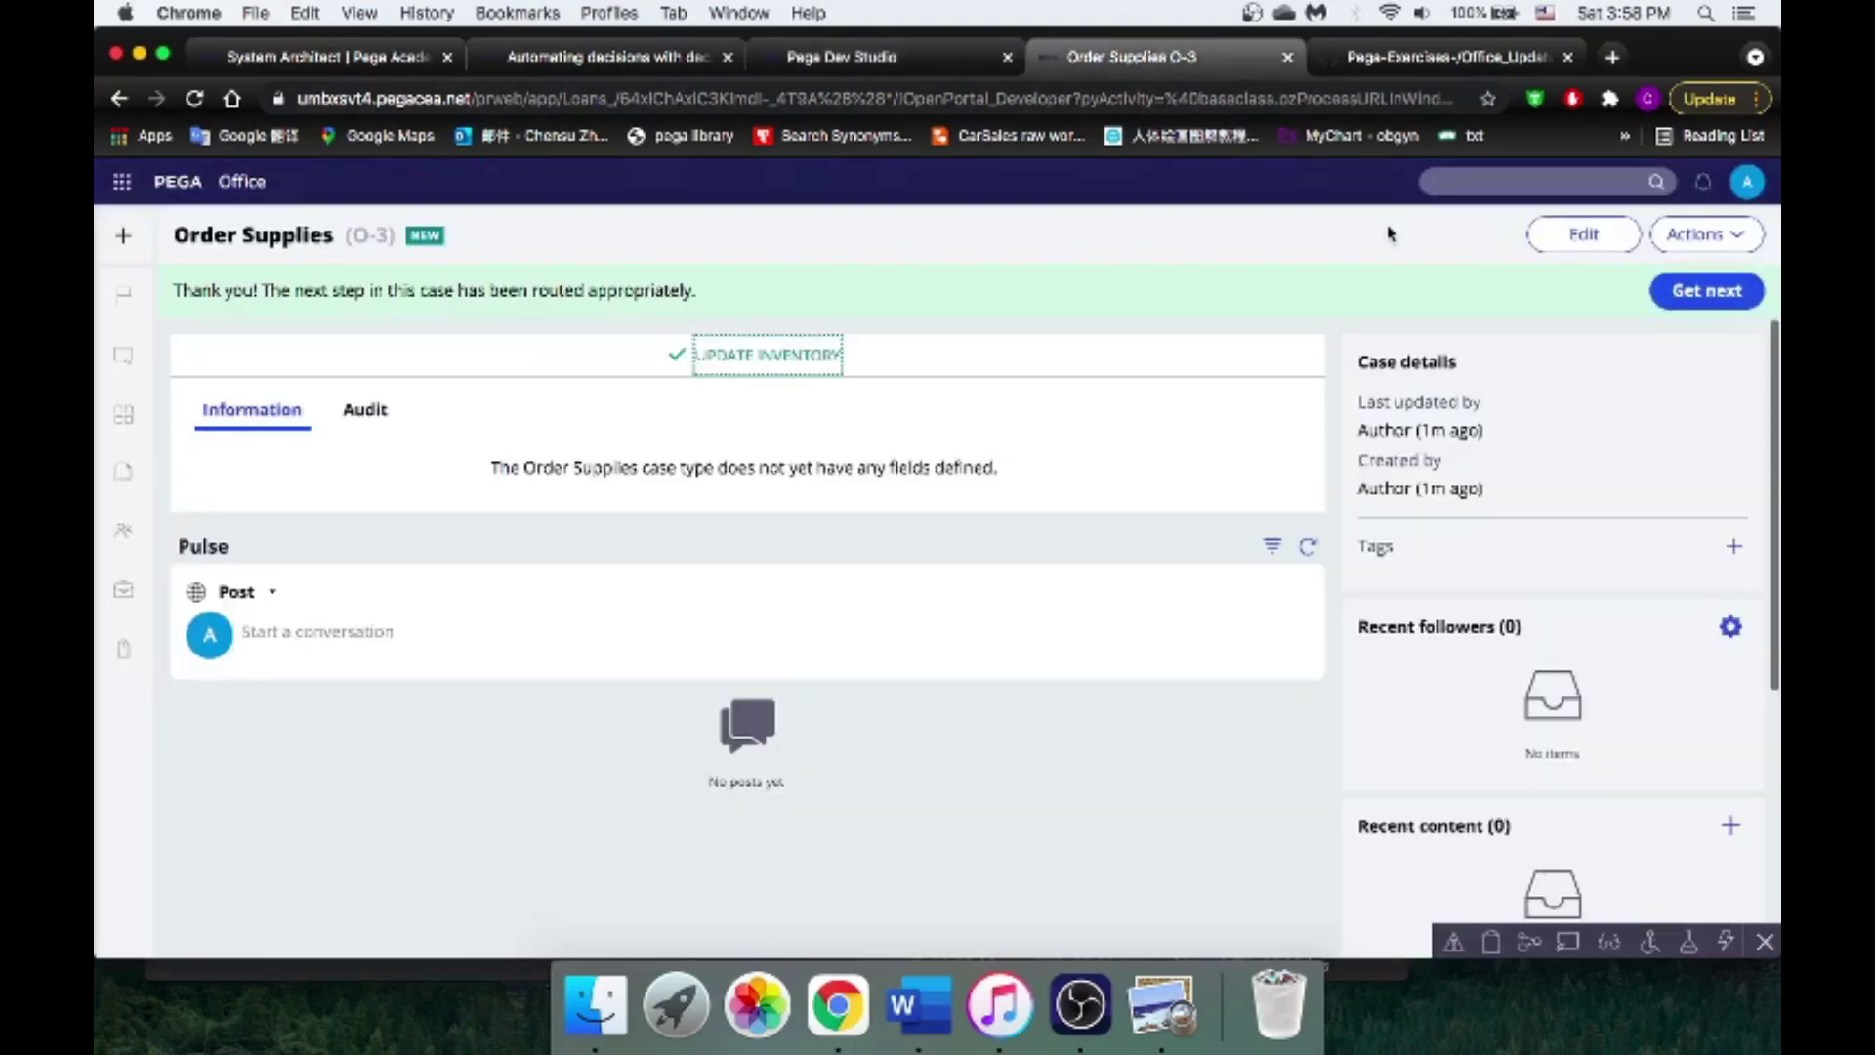
click(1745, 235)
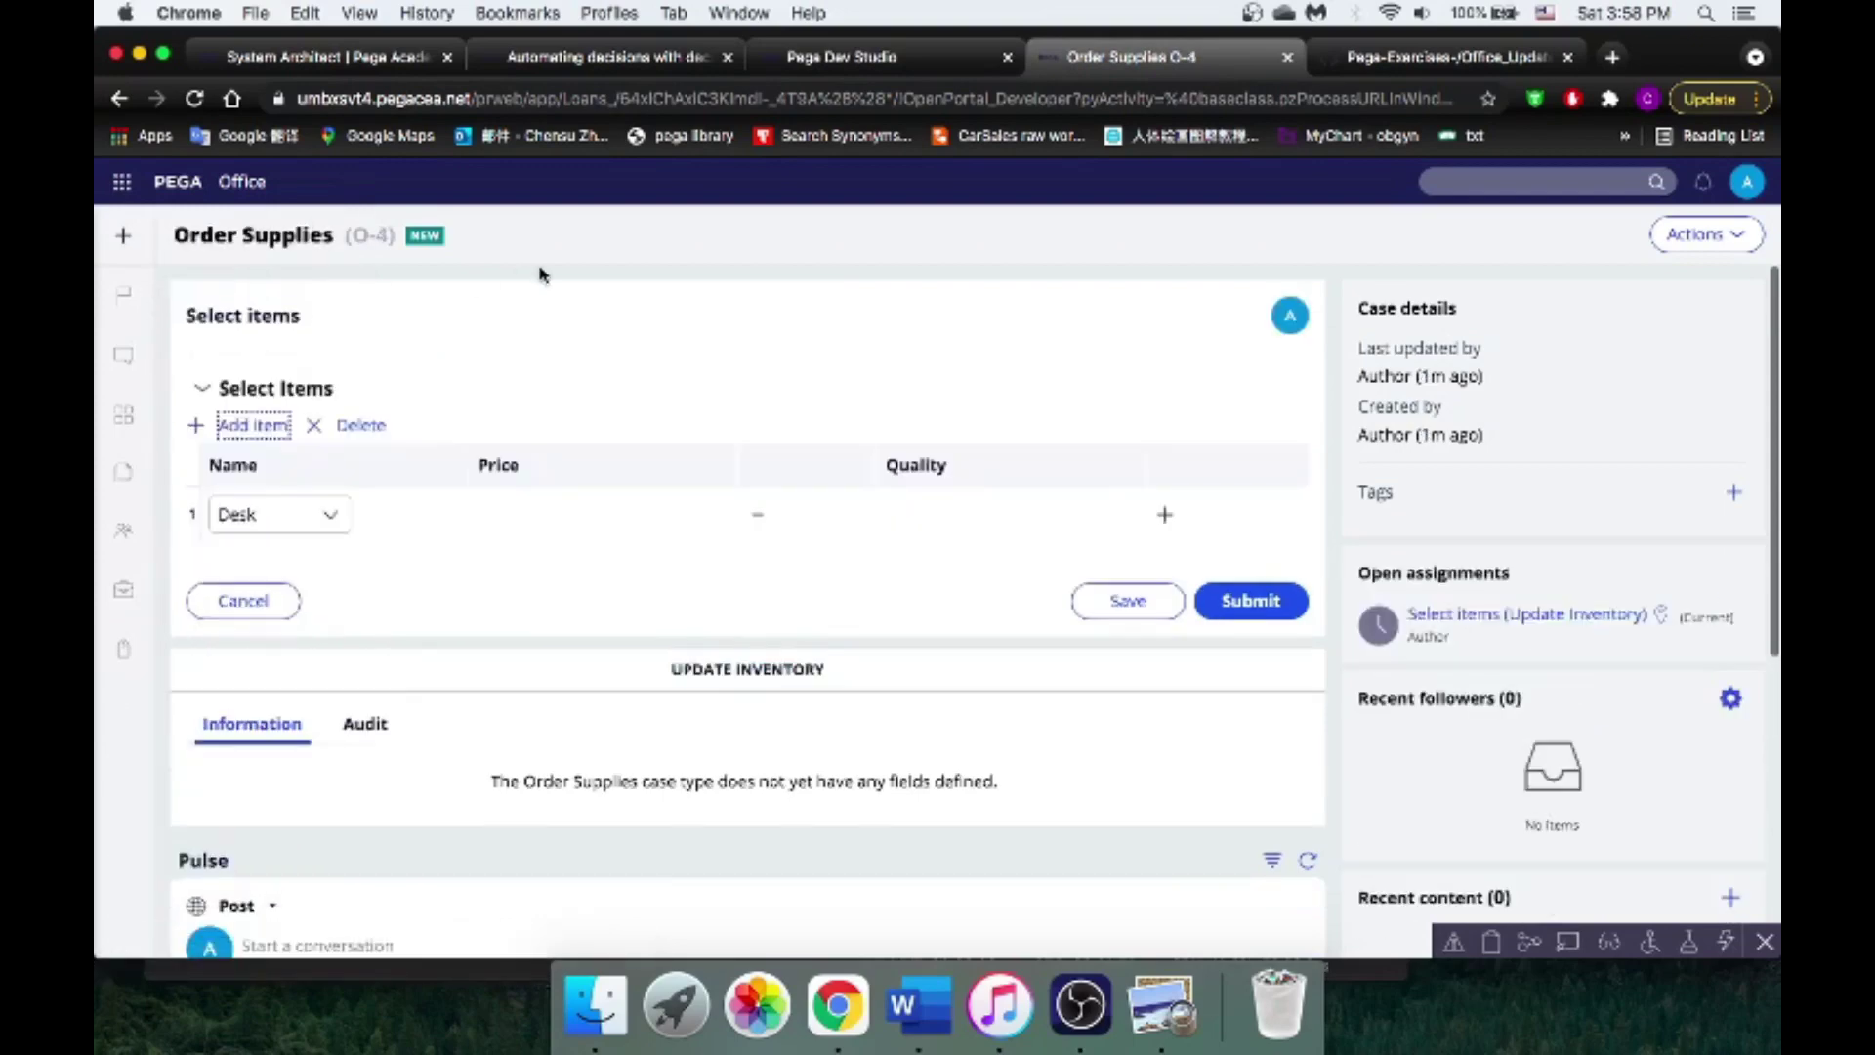
click(875, 55)
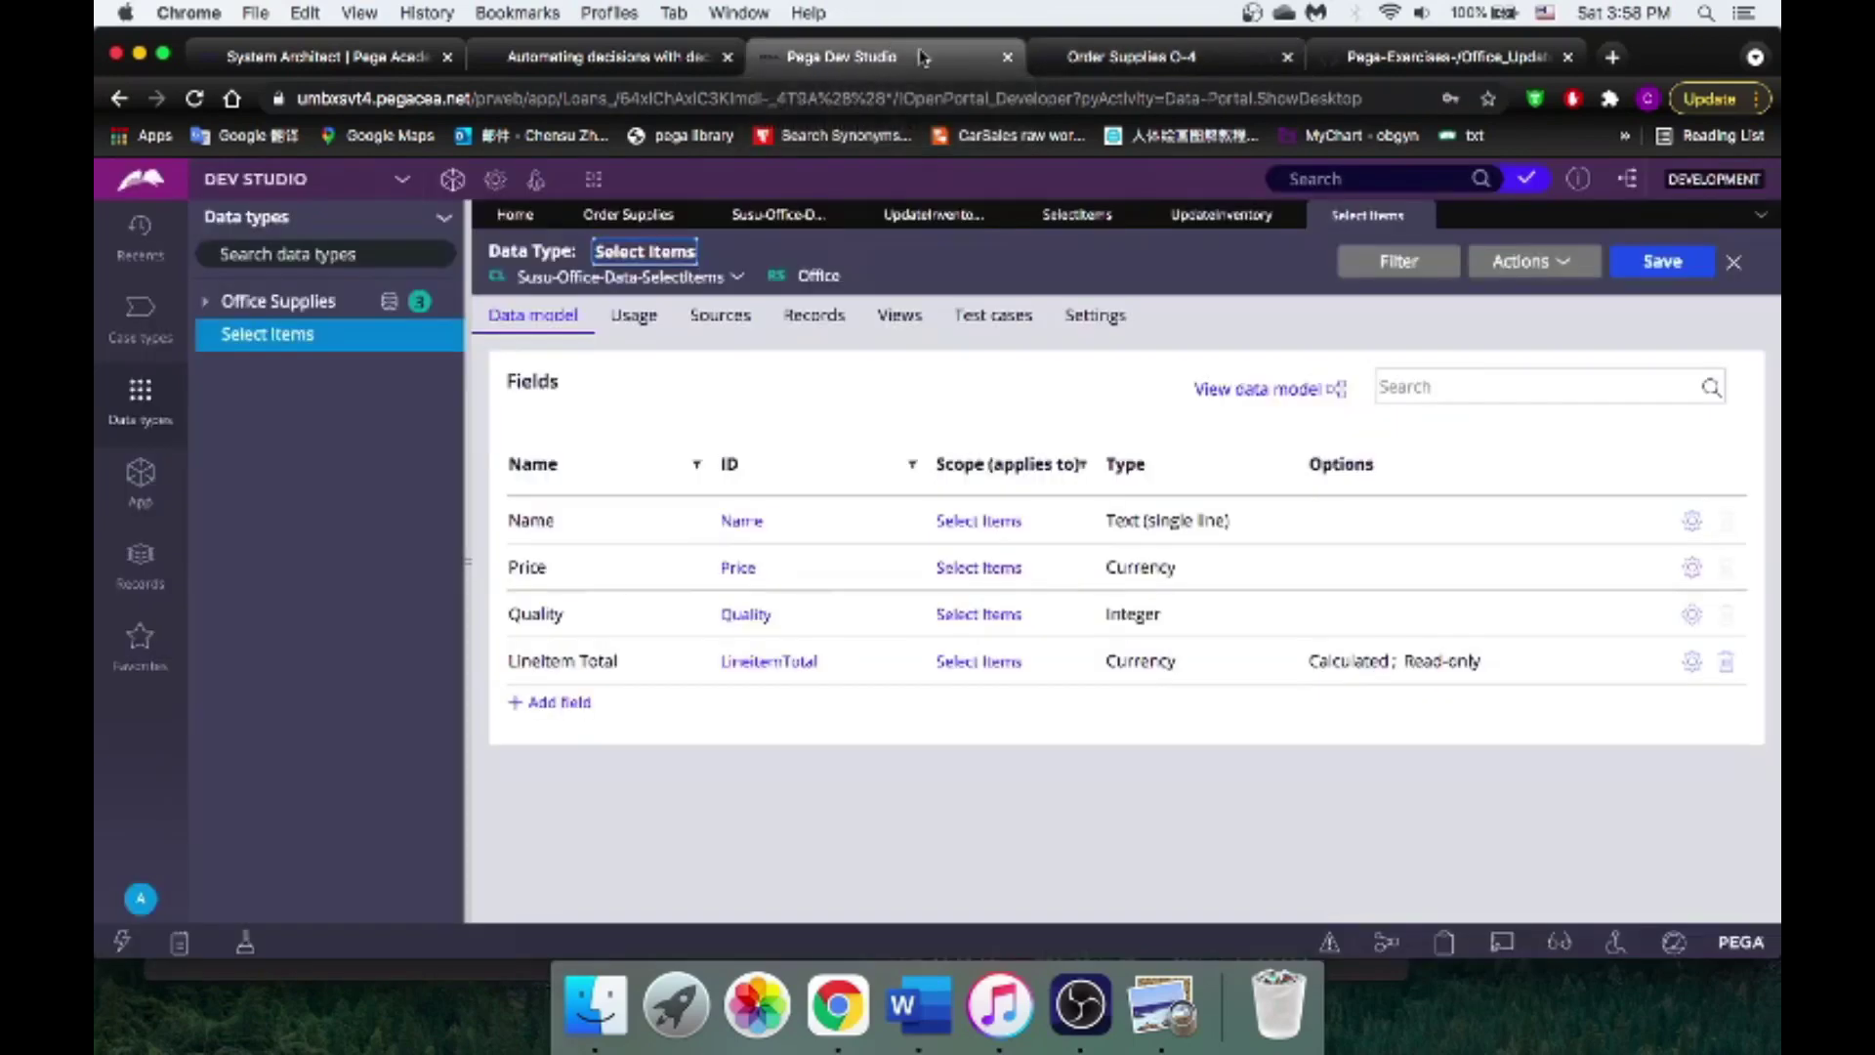
click(1238, 50)
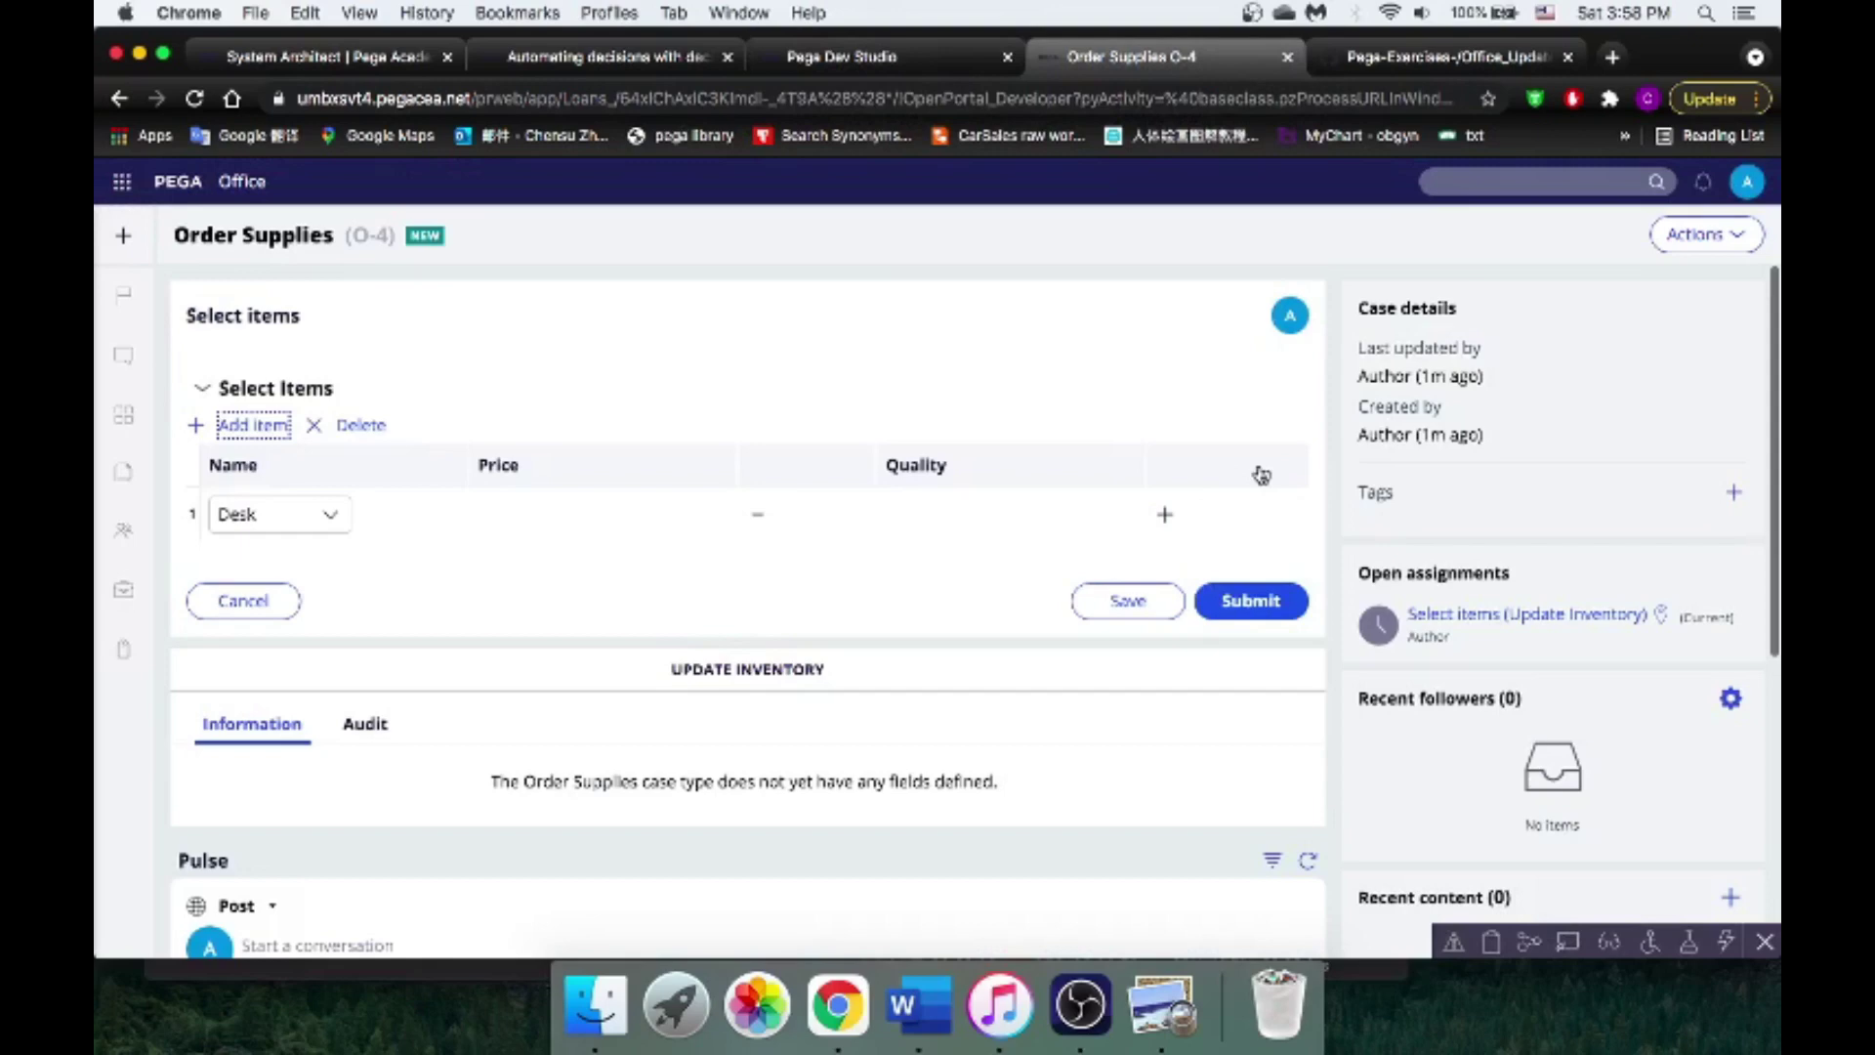
Step: Inspect the Select Items table layout of case O-4 with Live UI and open its section rule in Dev Studio
click(1568, 943)
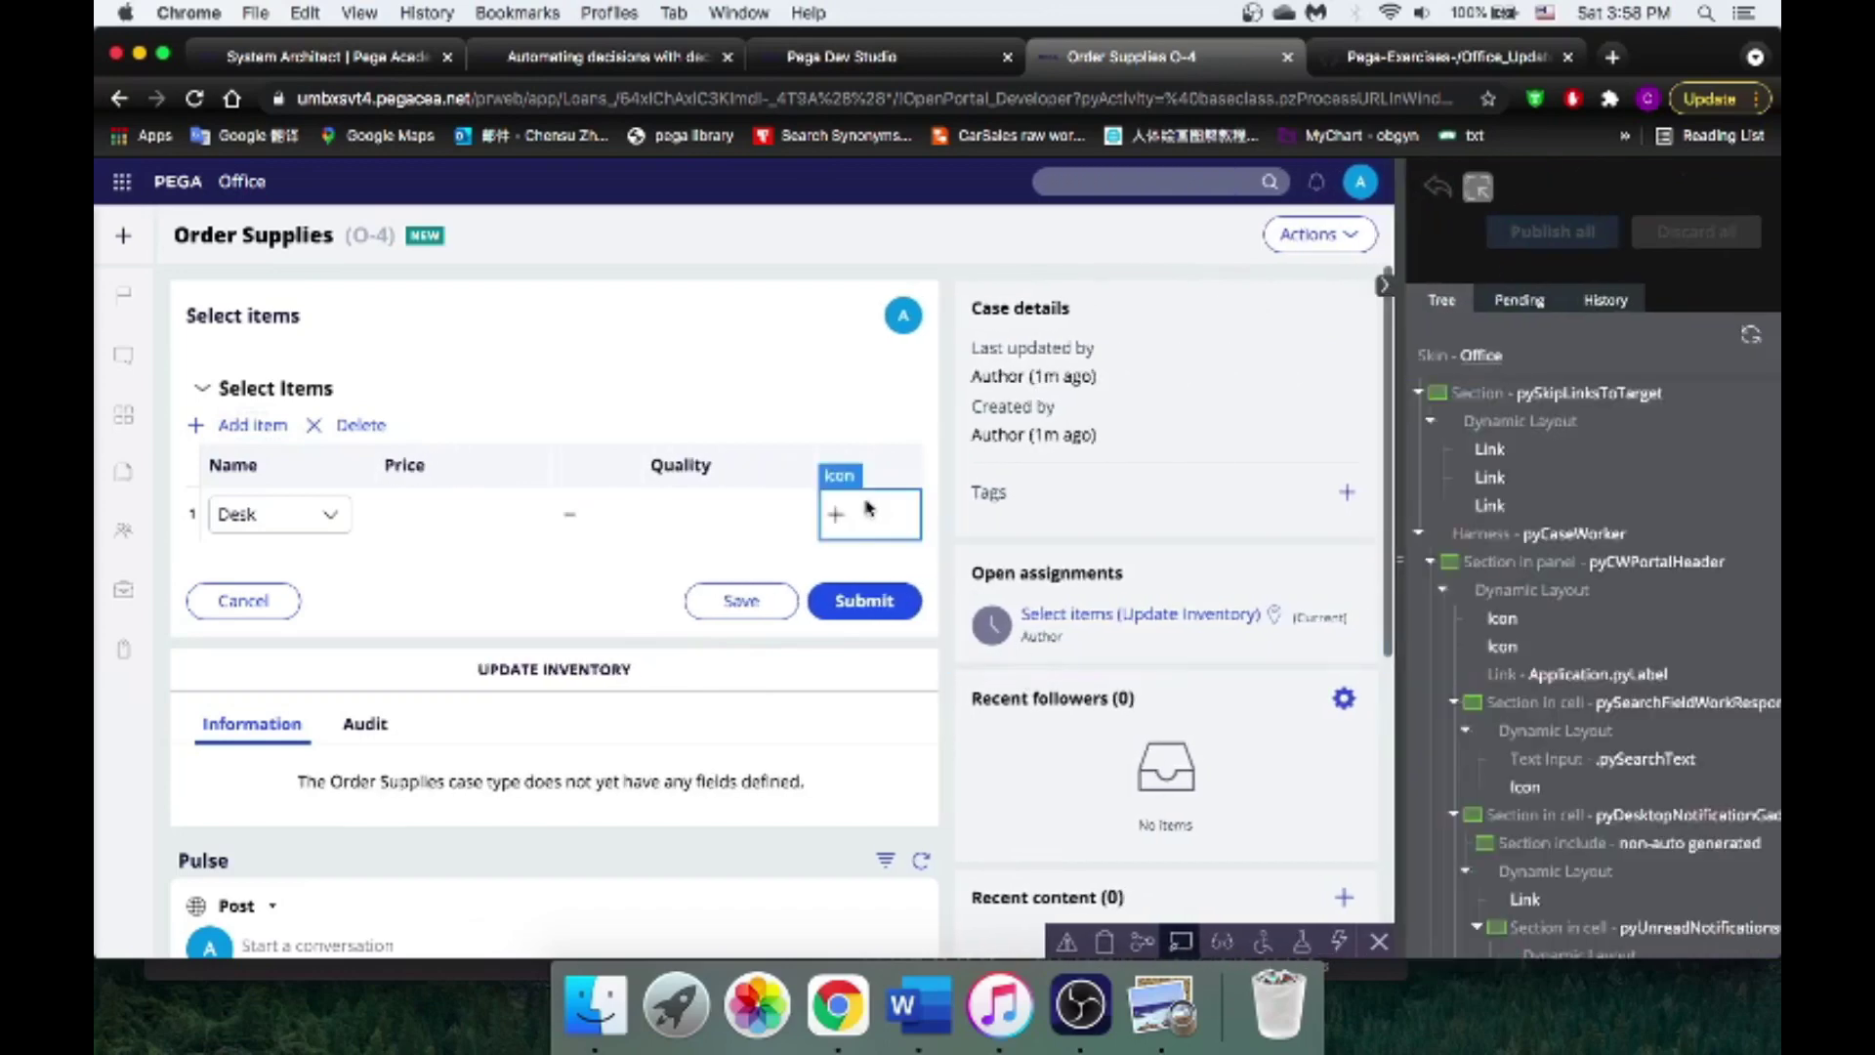
click(298, 393)
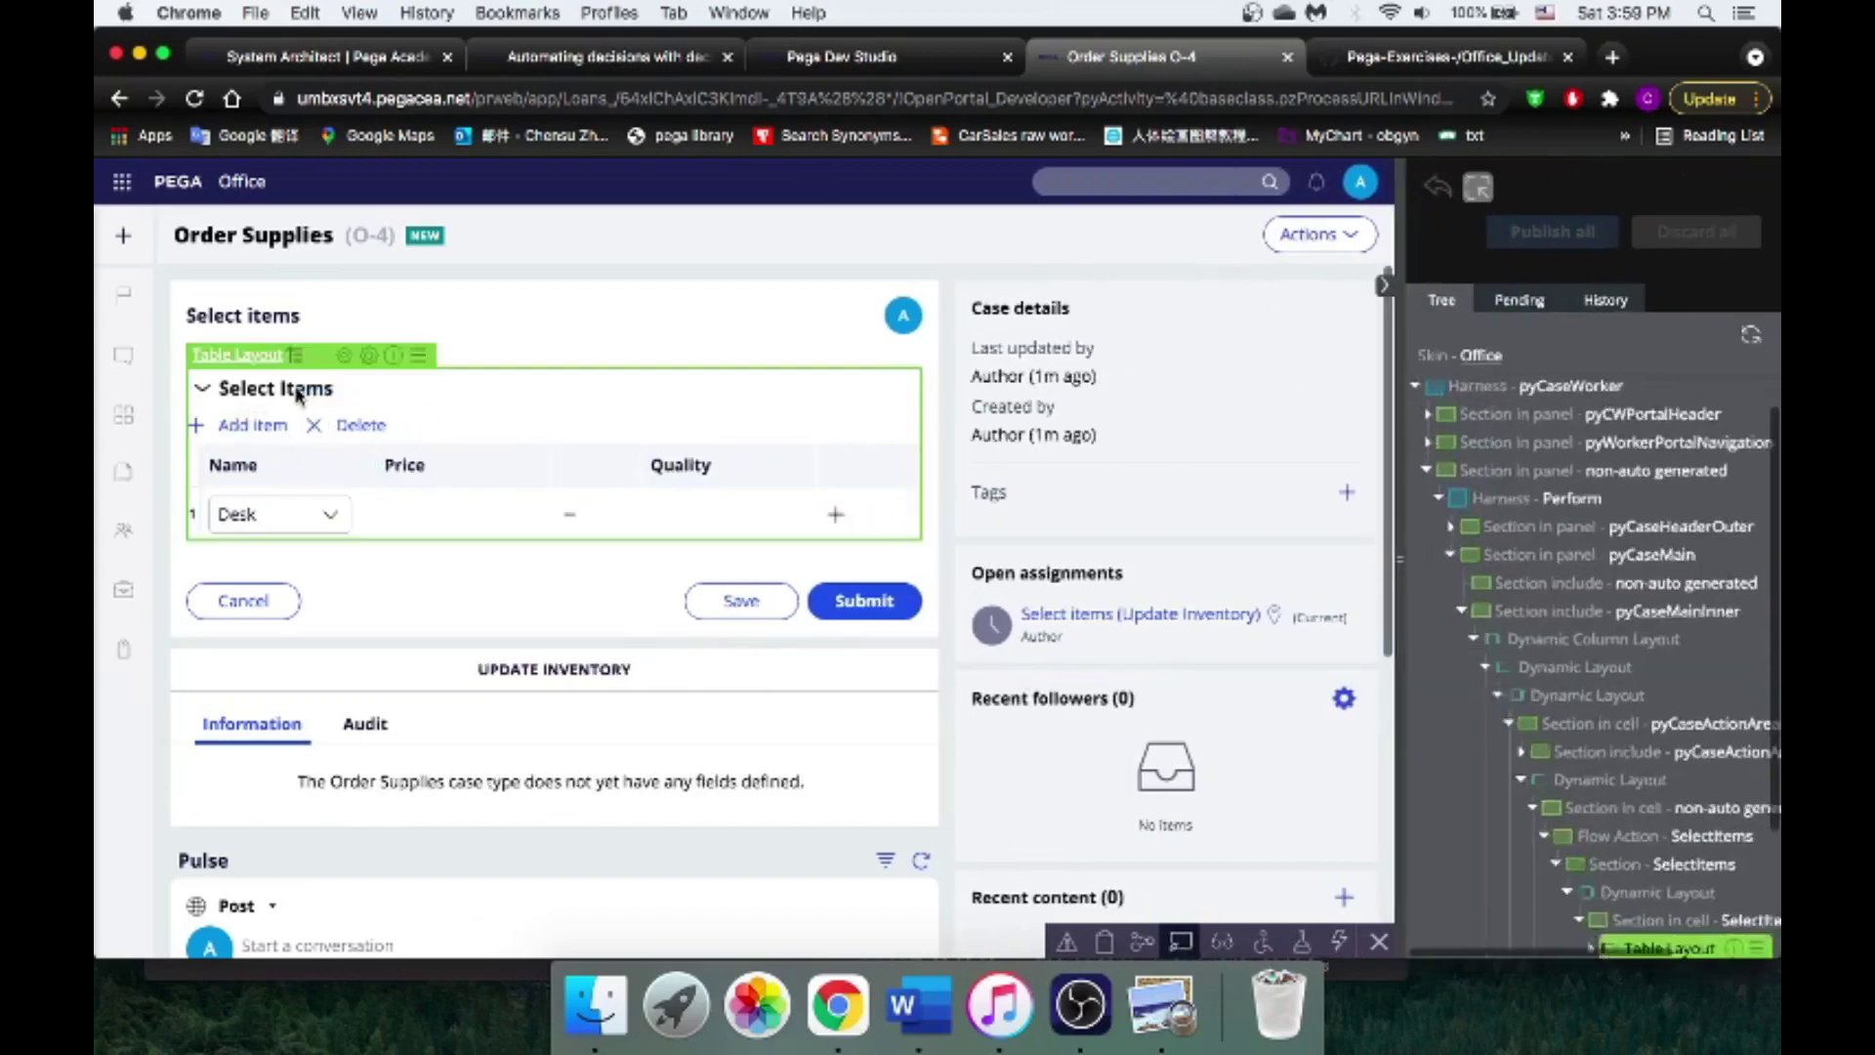
click(343, 358)
click(846, 57)
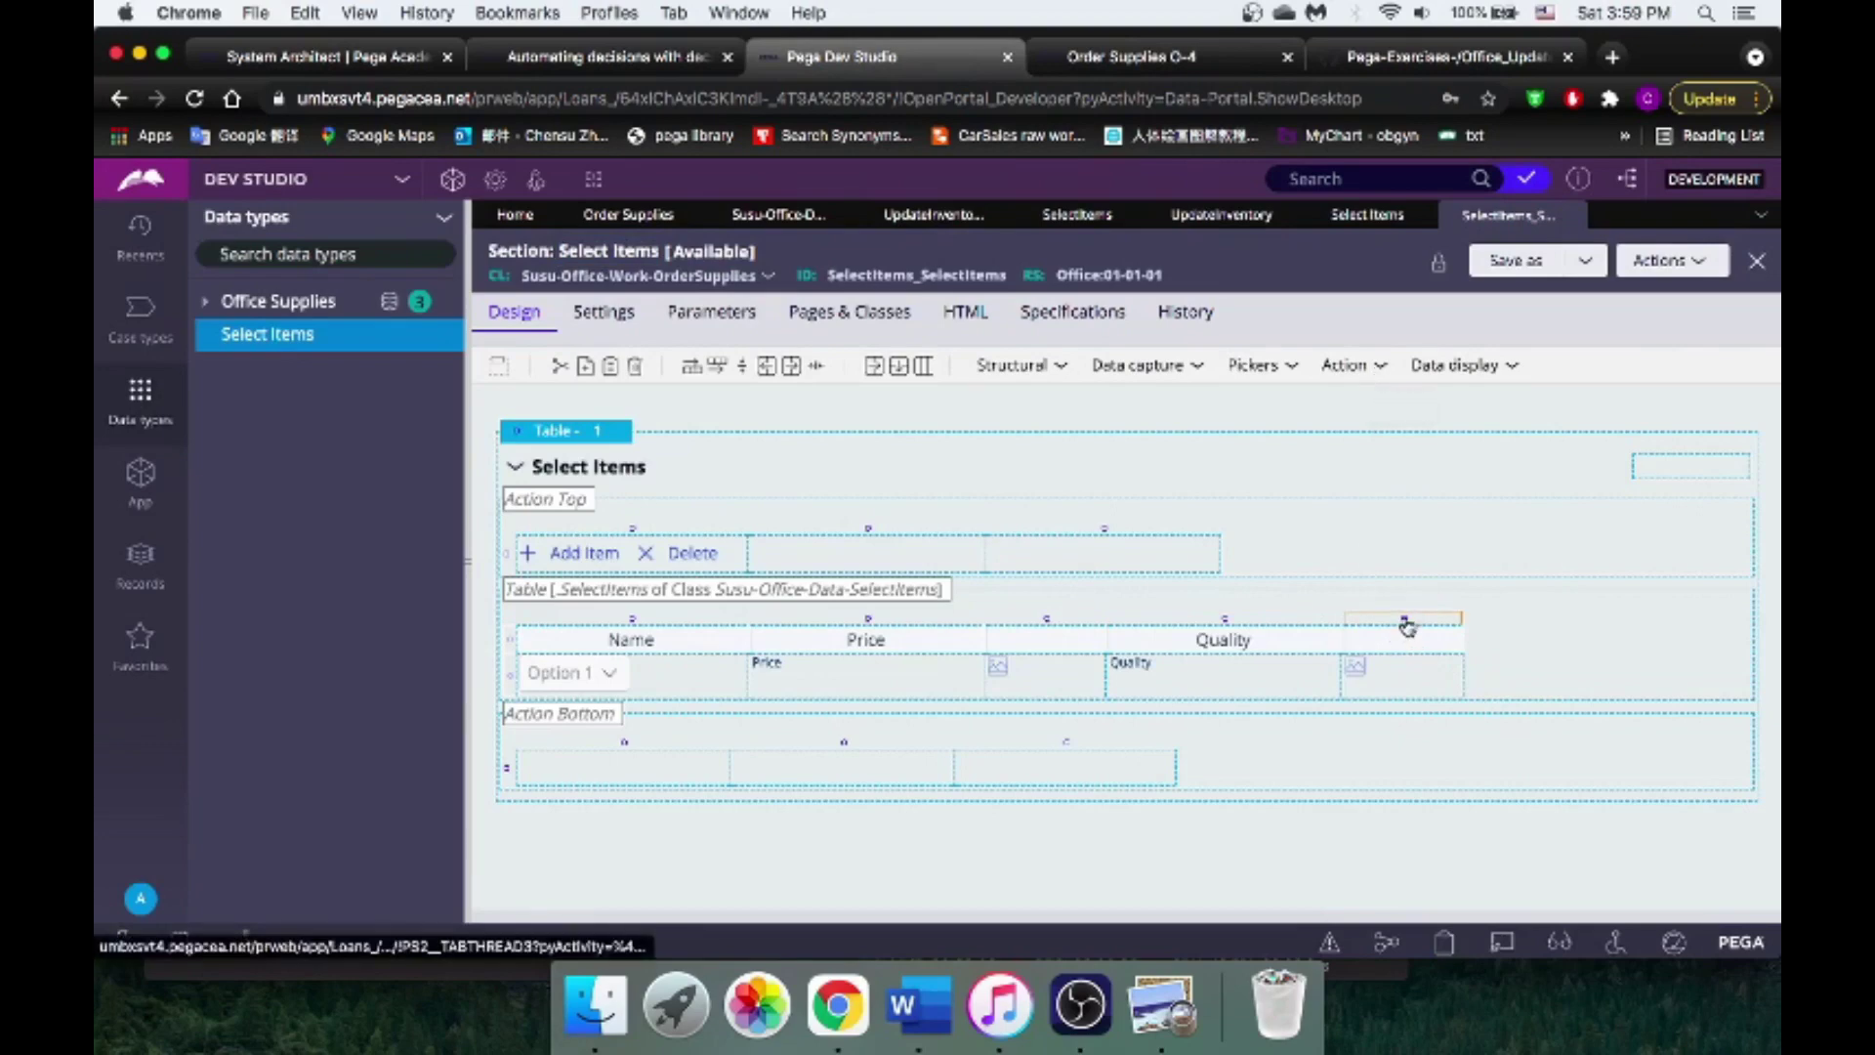
Step: Insert a column after the table's last column and set its heading to Lineitem Total Price, as label for .LineitemTotal
click(1407, 625)
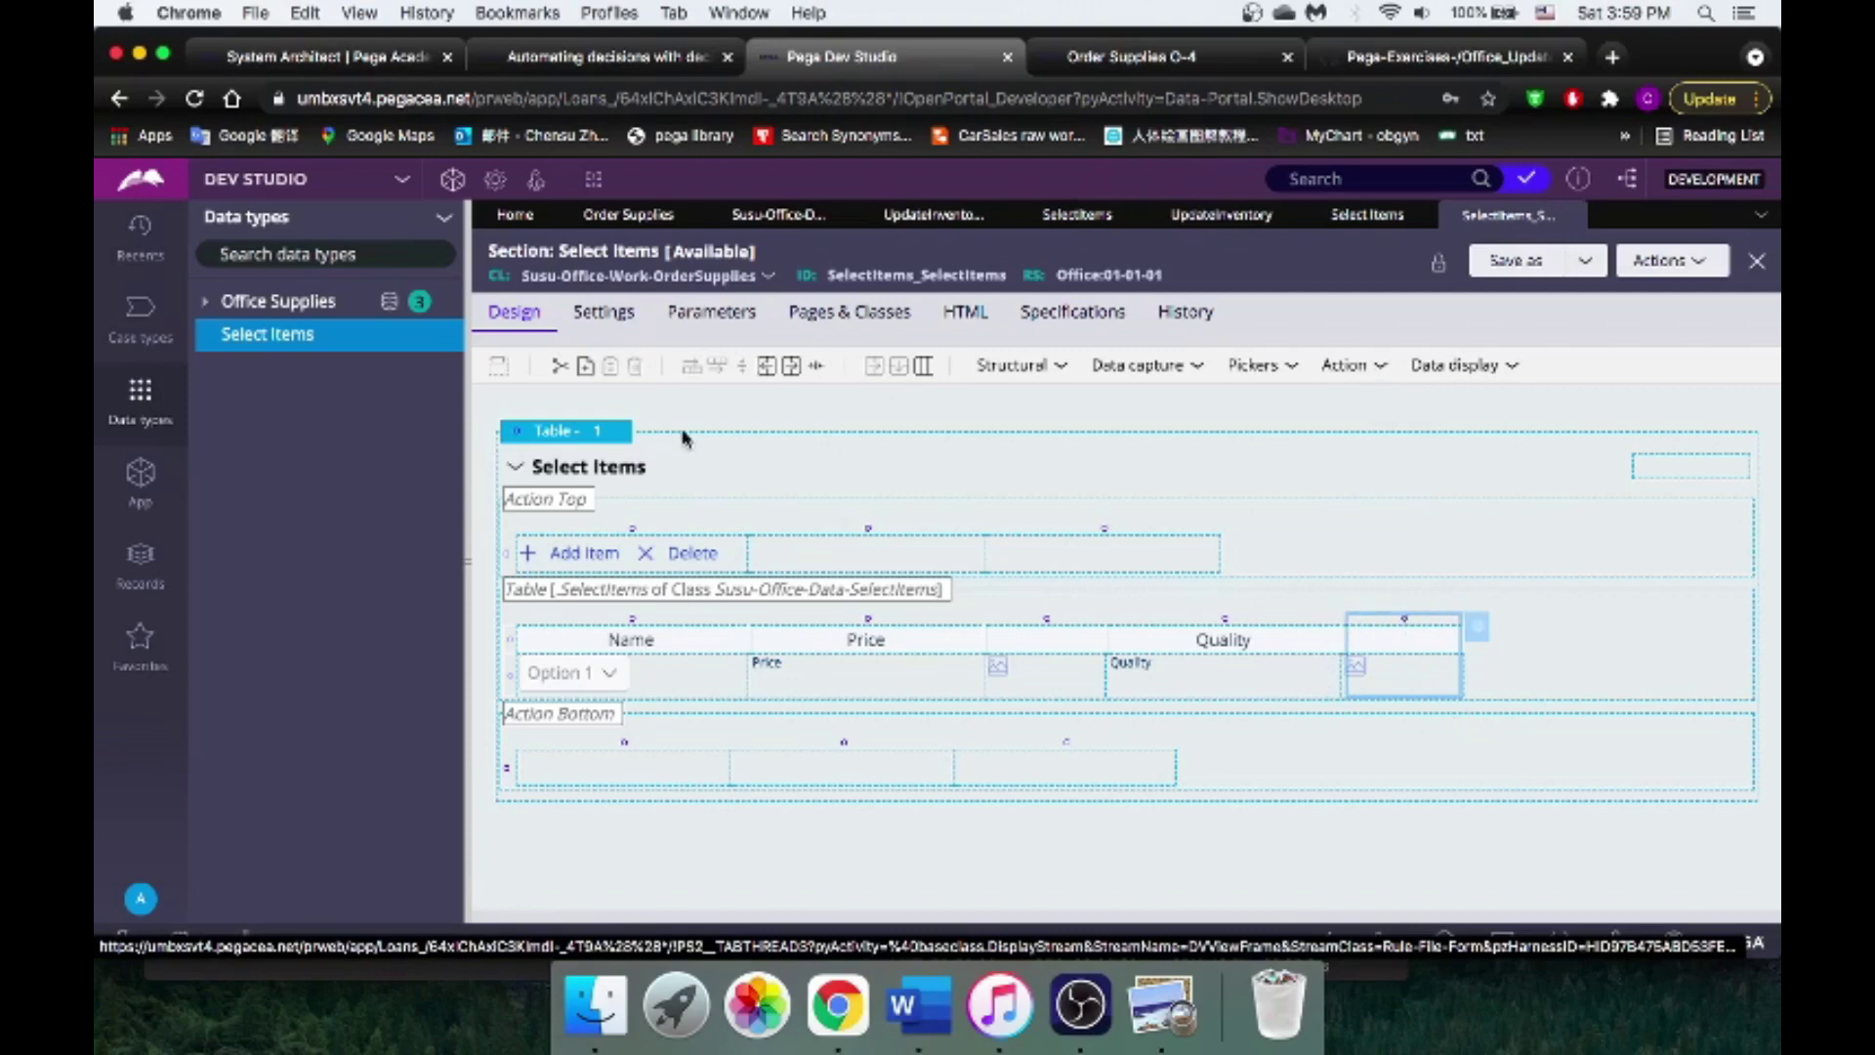
click(792, 369)
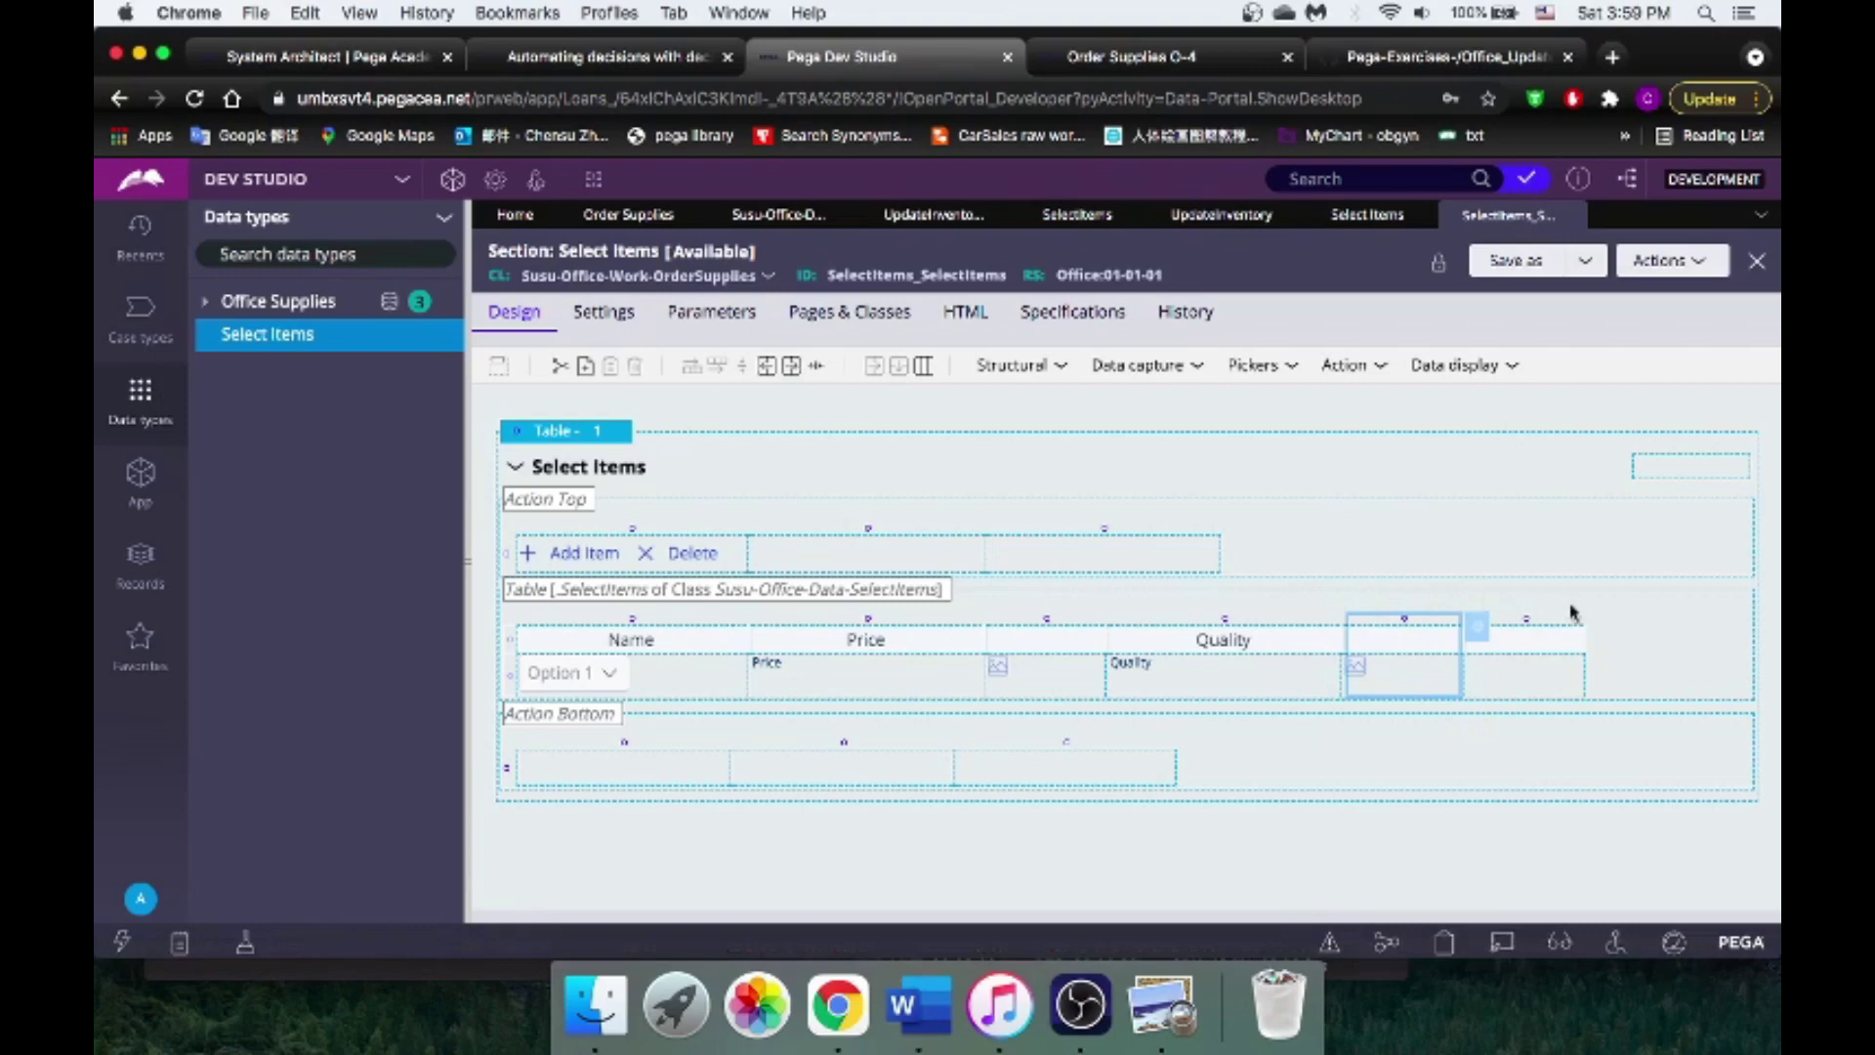
click(1557, 647)
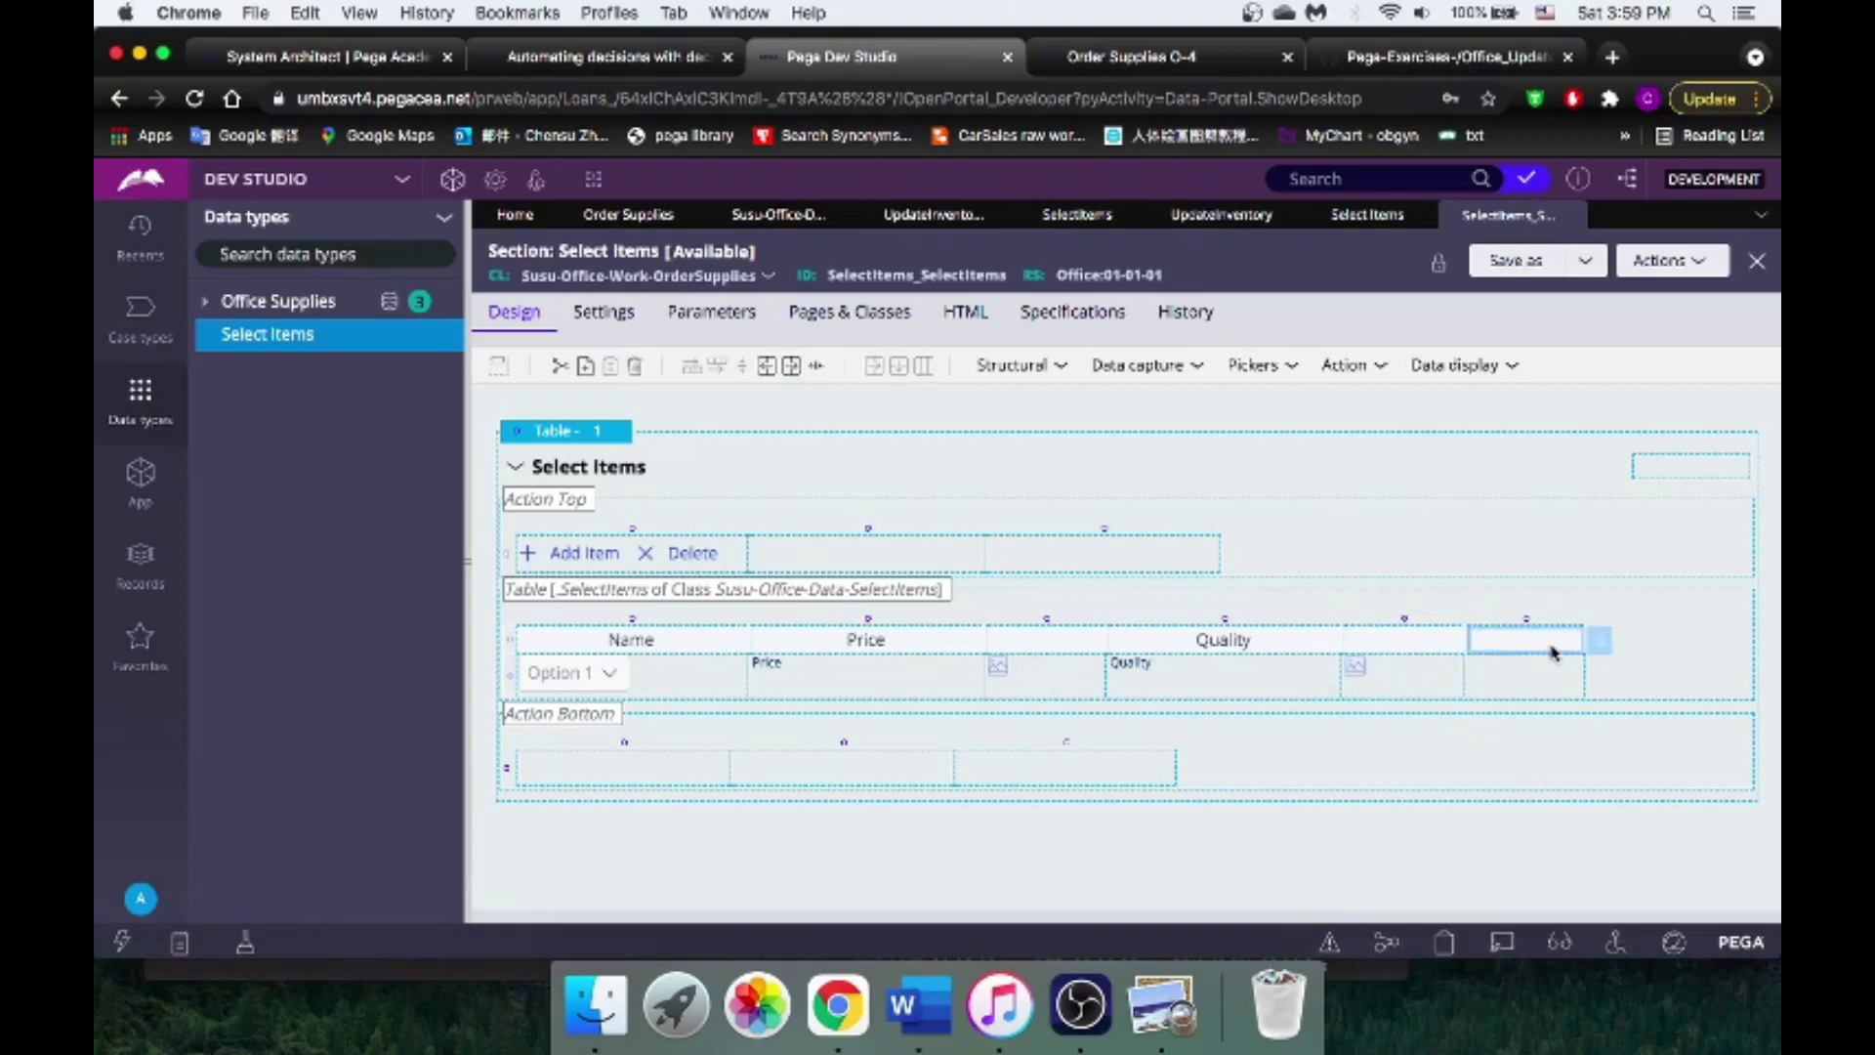
double_click(1553, 652)
click(982, 380)
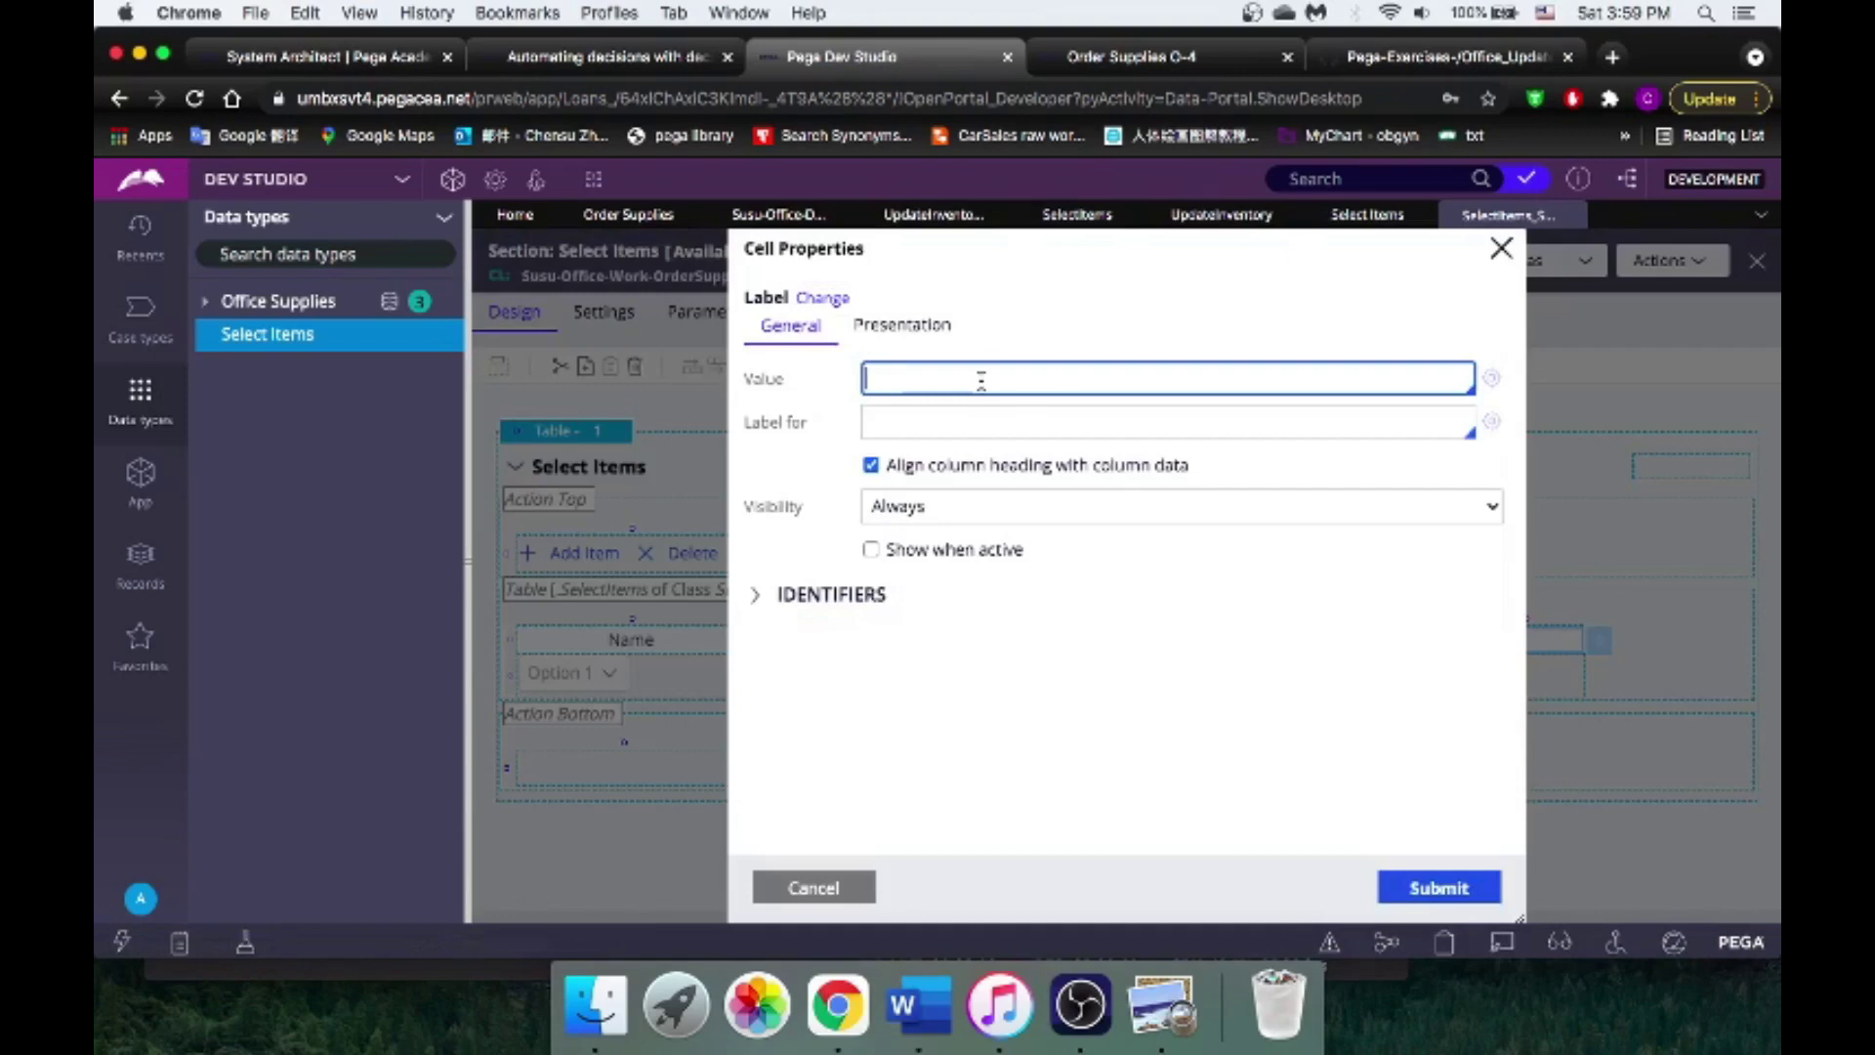
text(Lineitem Total Price)
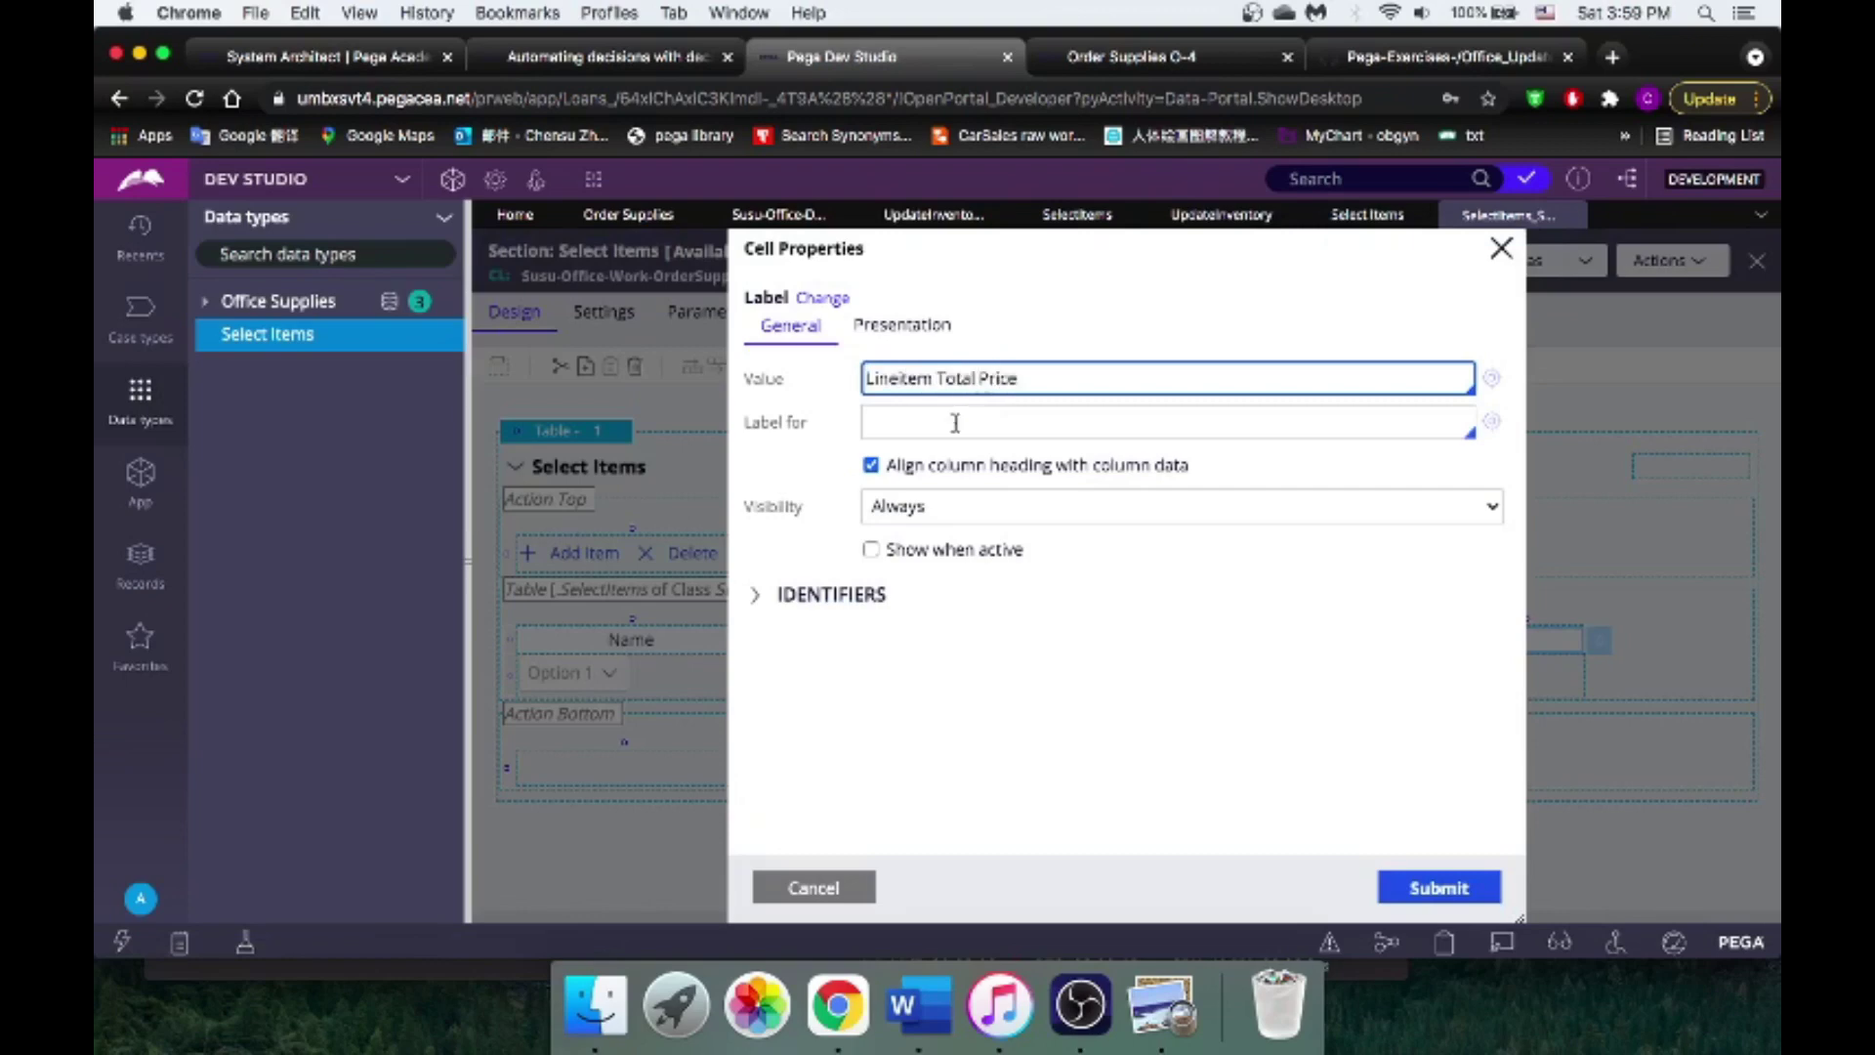
click(945, 424)
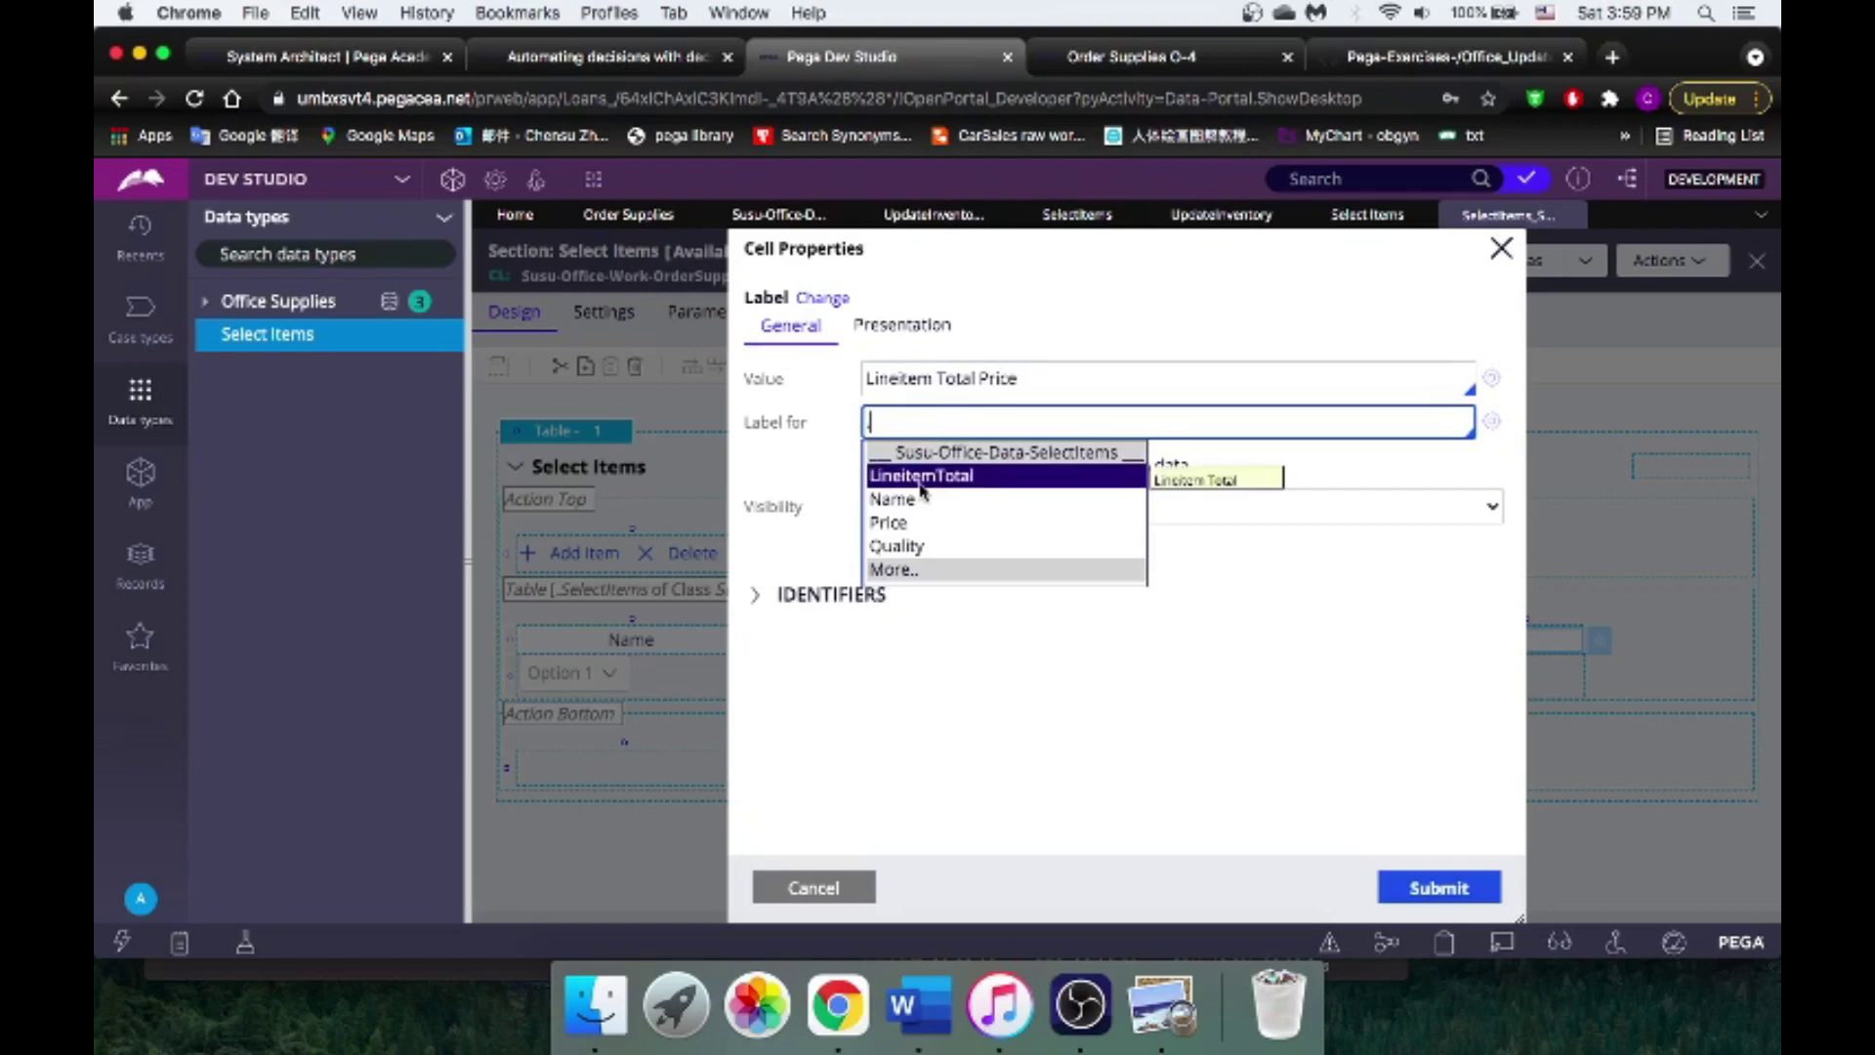
click(920, 477)
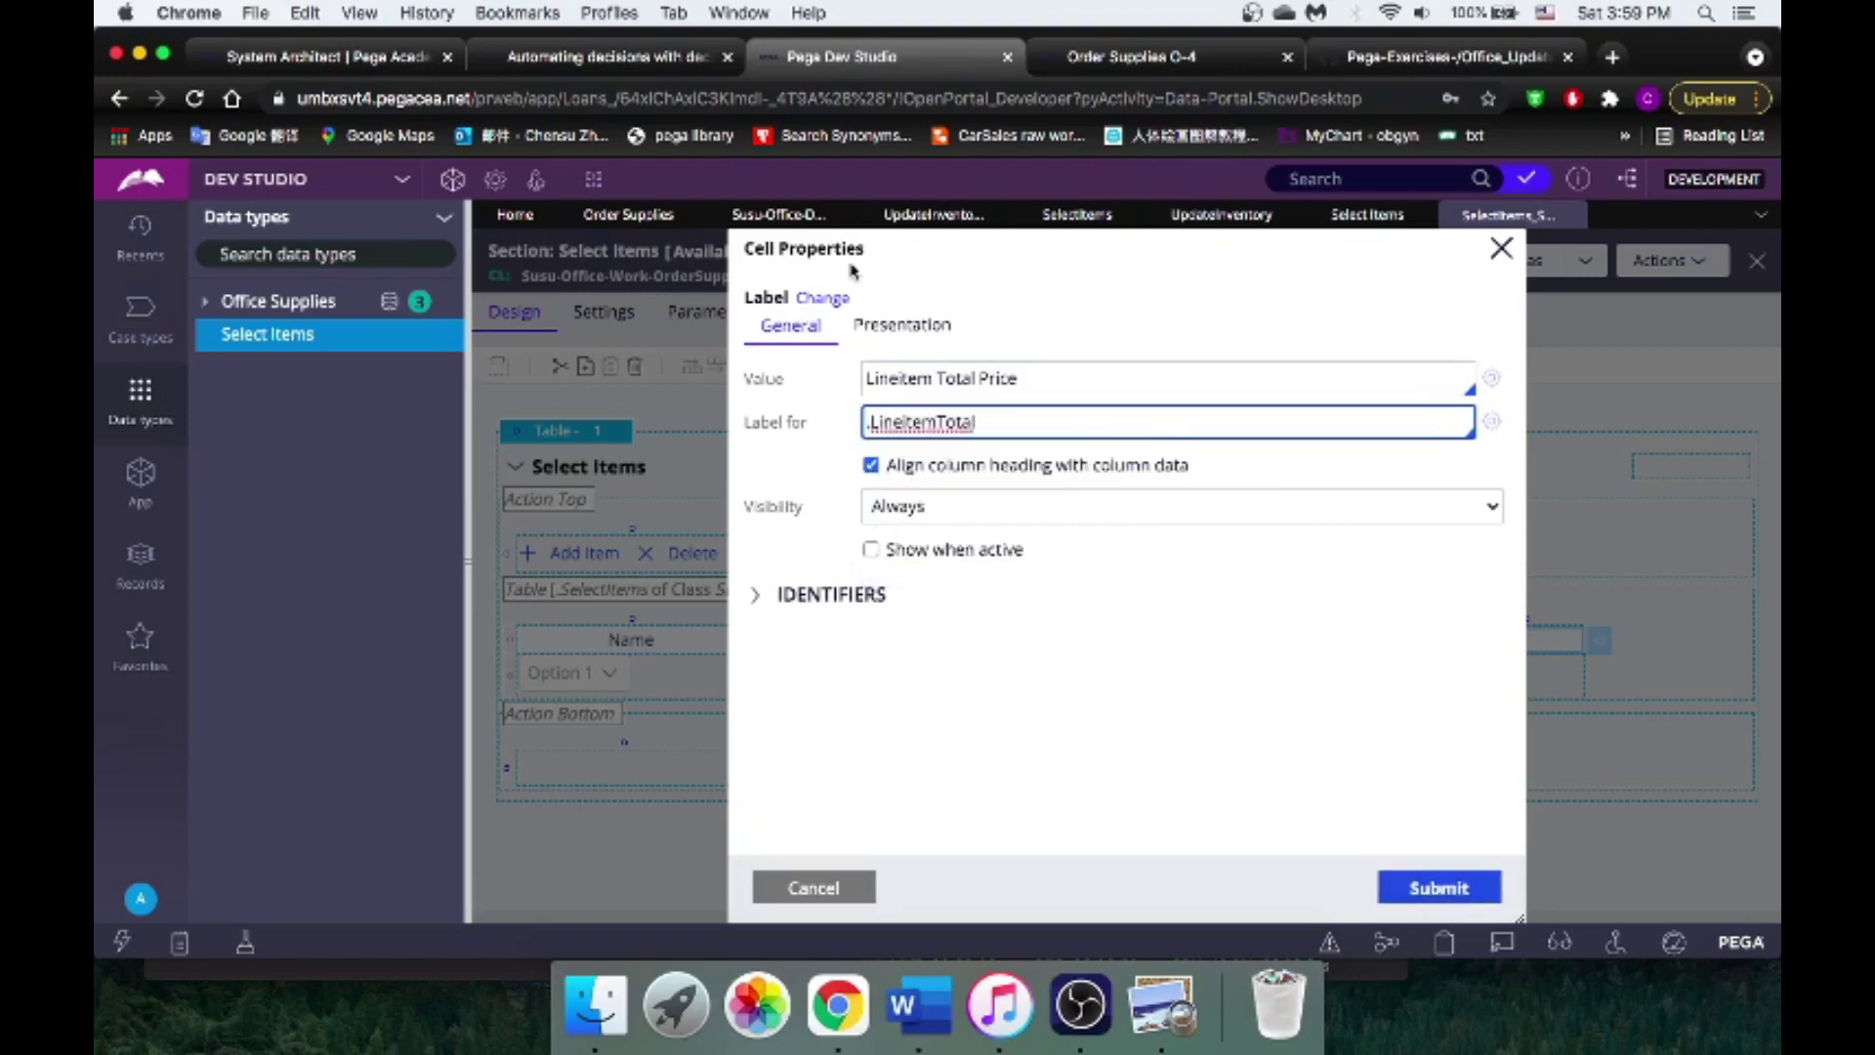
click(900, 324)
click(1436, 887)
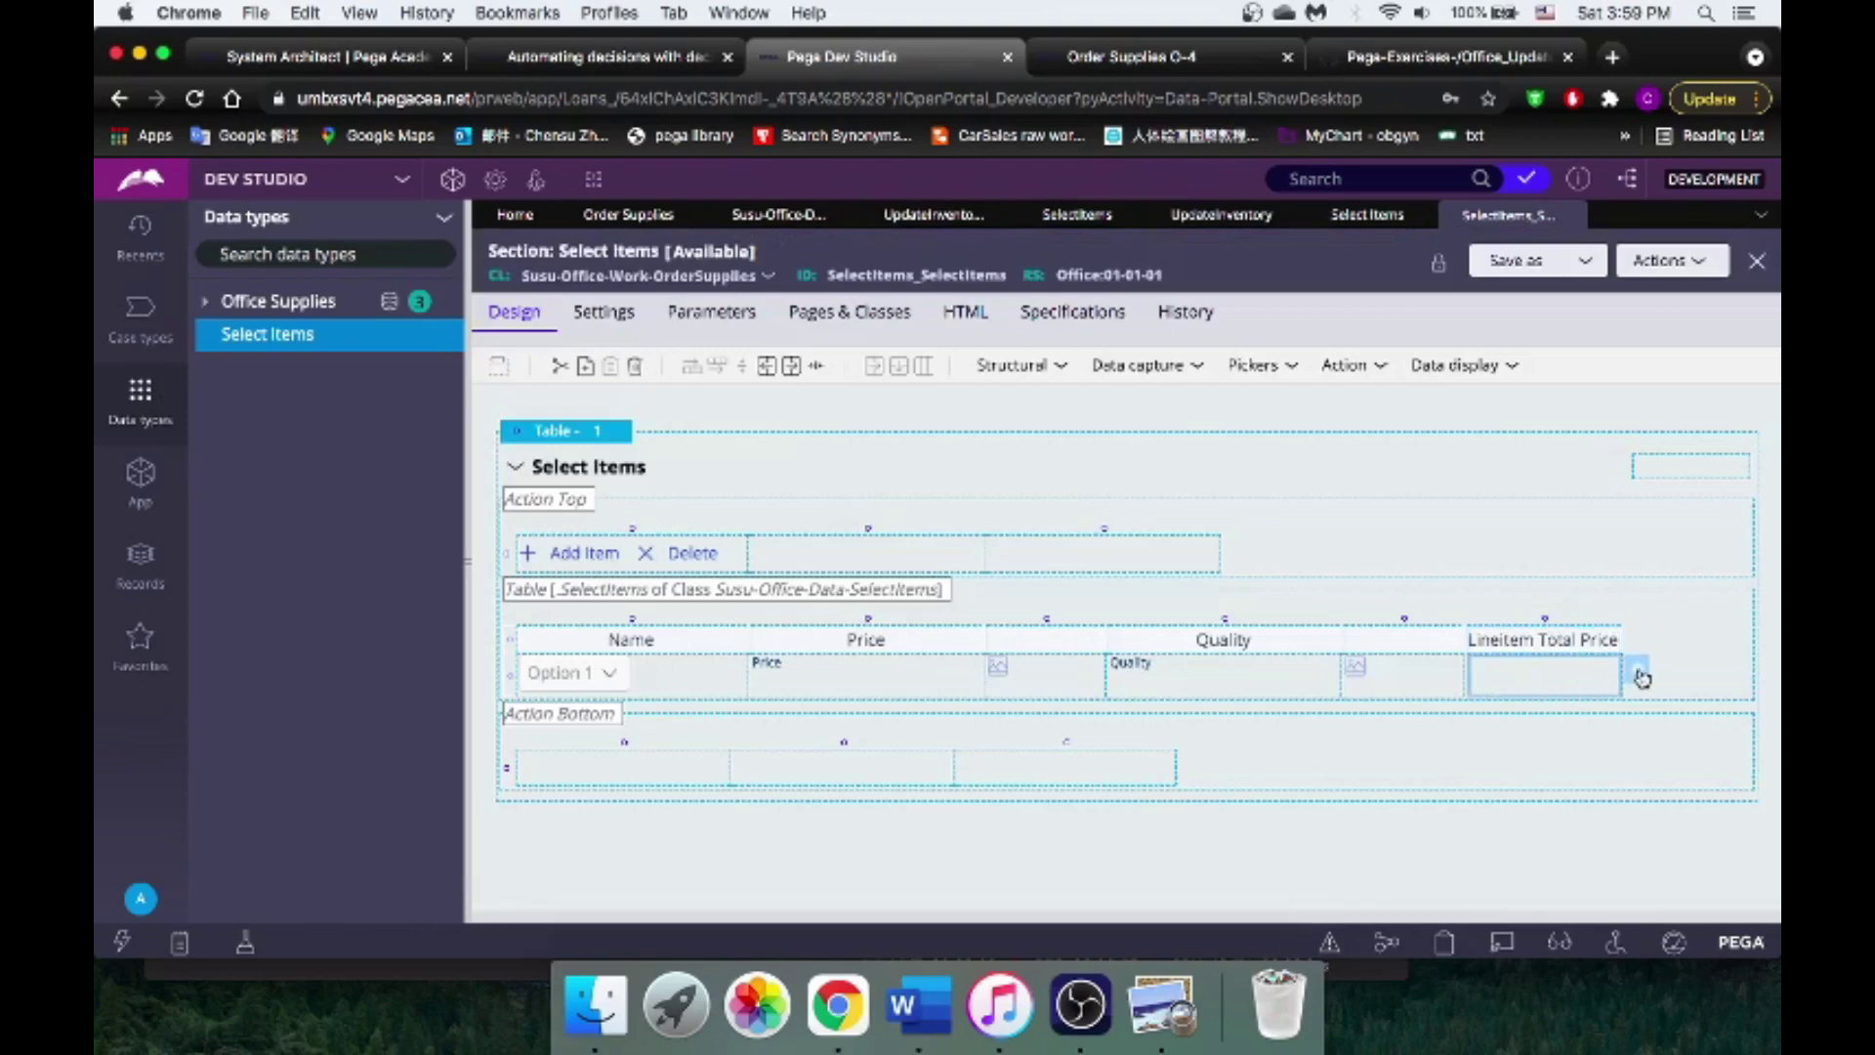
Step: Bind the data cell under Lineitem Total Price to the .LineitemTotal property and set its edit option to Read-only (always)
click(1640, 674)
click(913, 378)
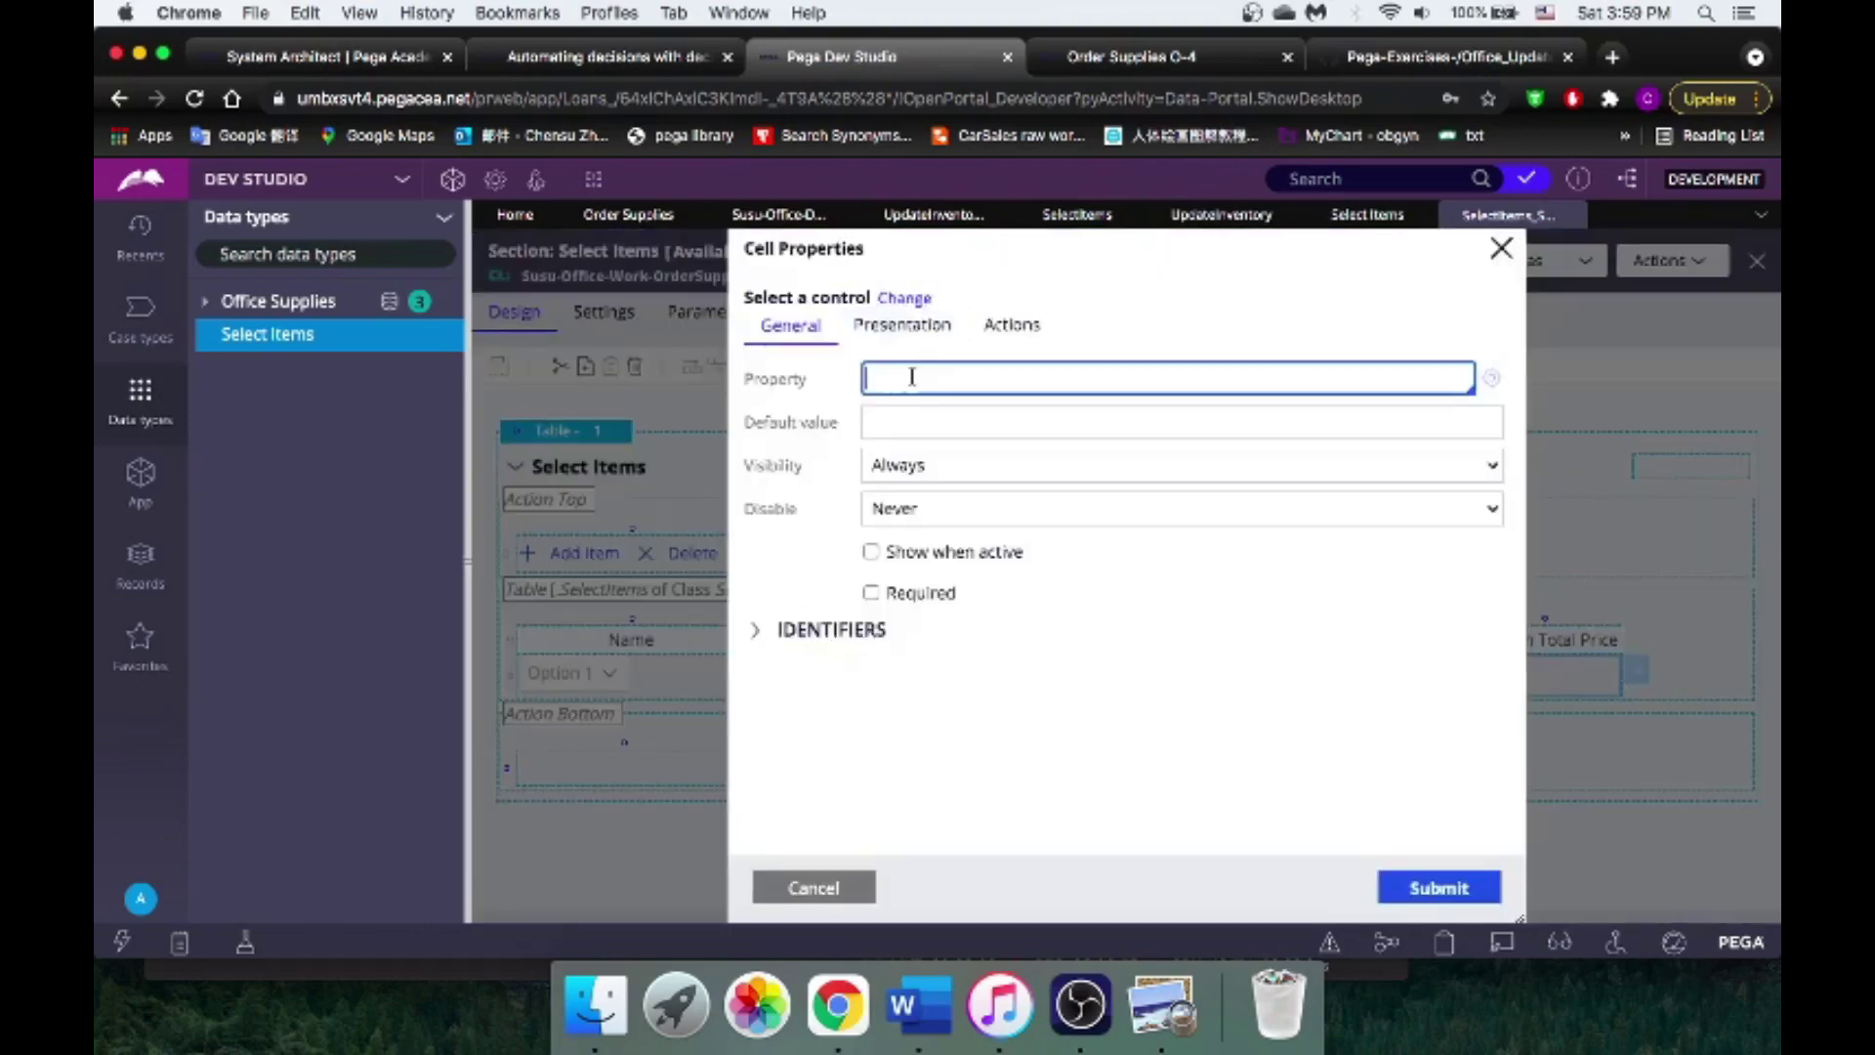
click(891, 432)
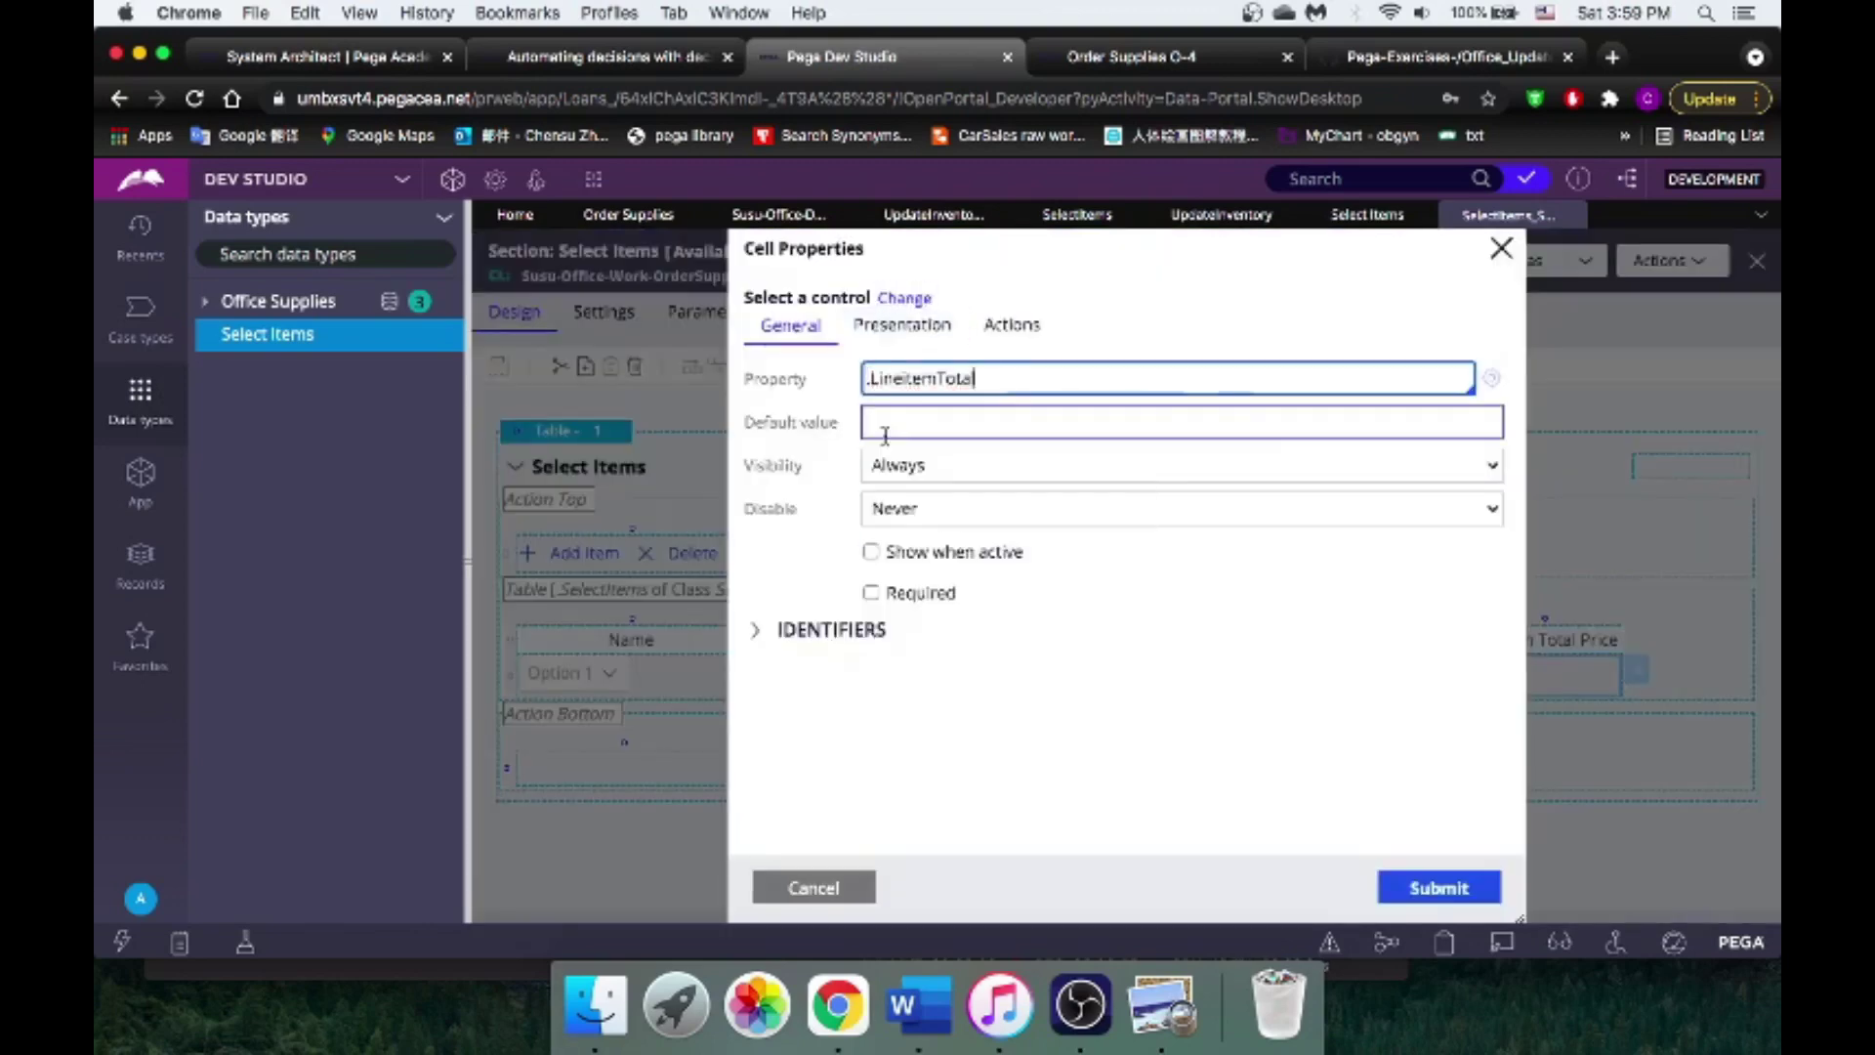
click(935, 338)
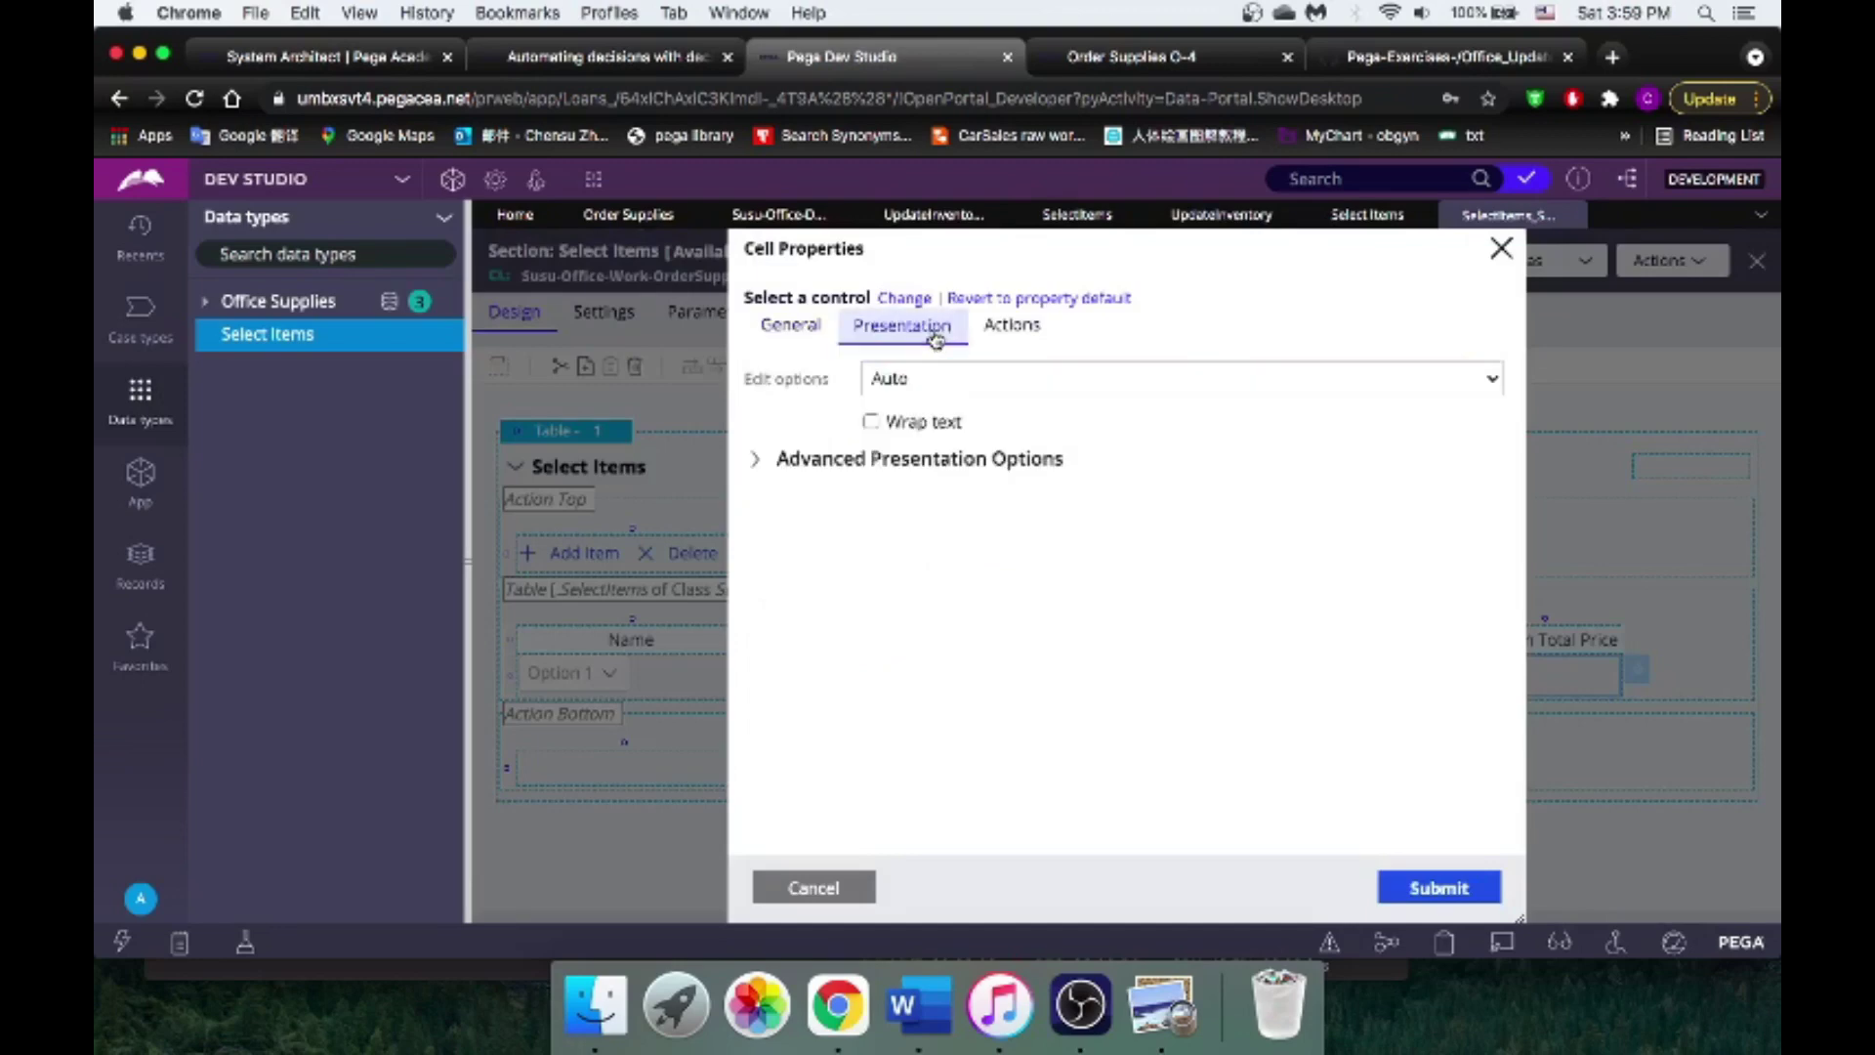
click(938, 379)
click(938, 400)
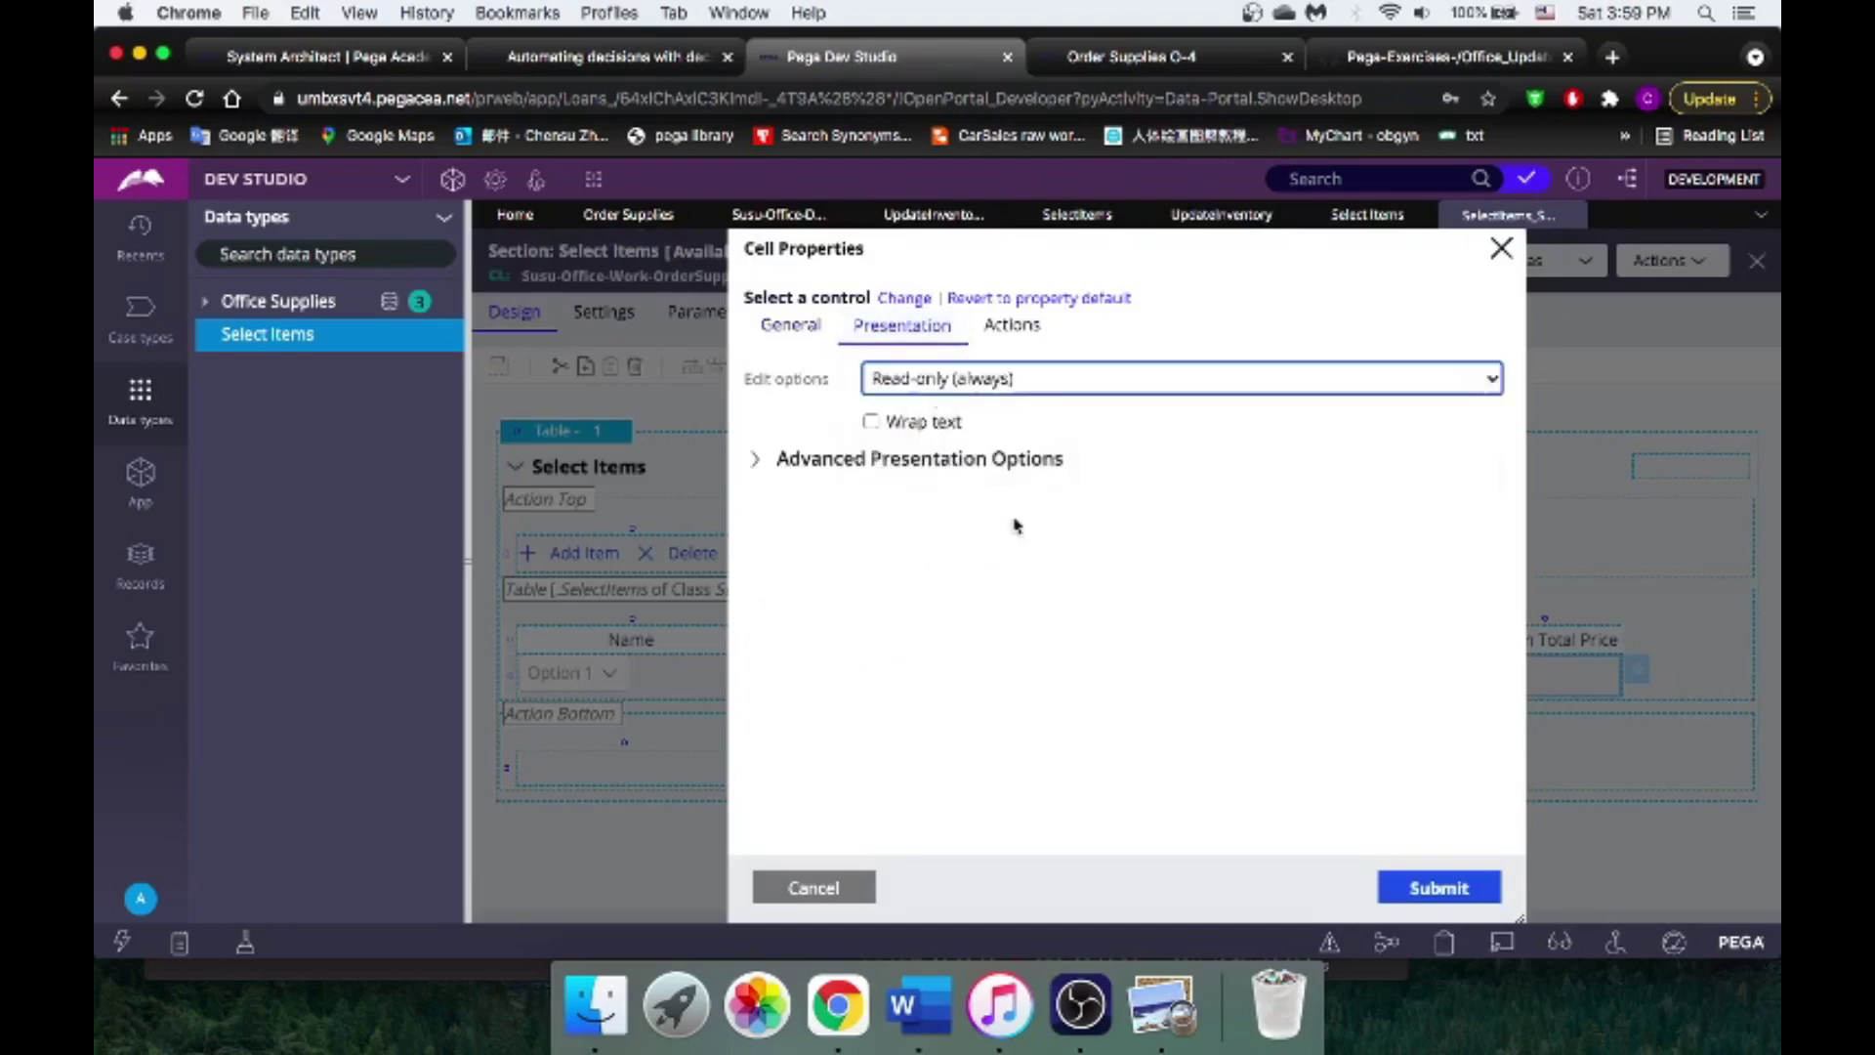
click(1407, 875)
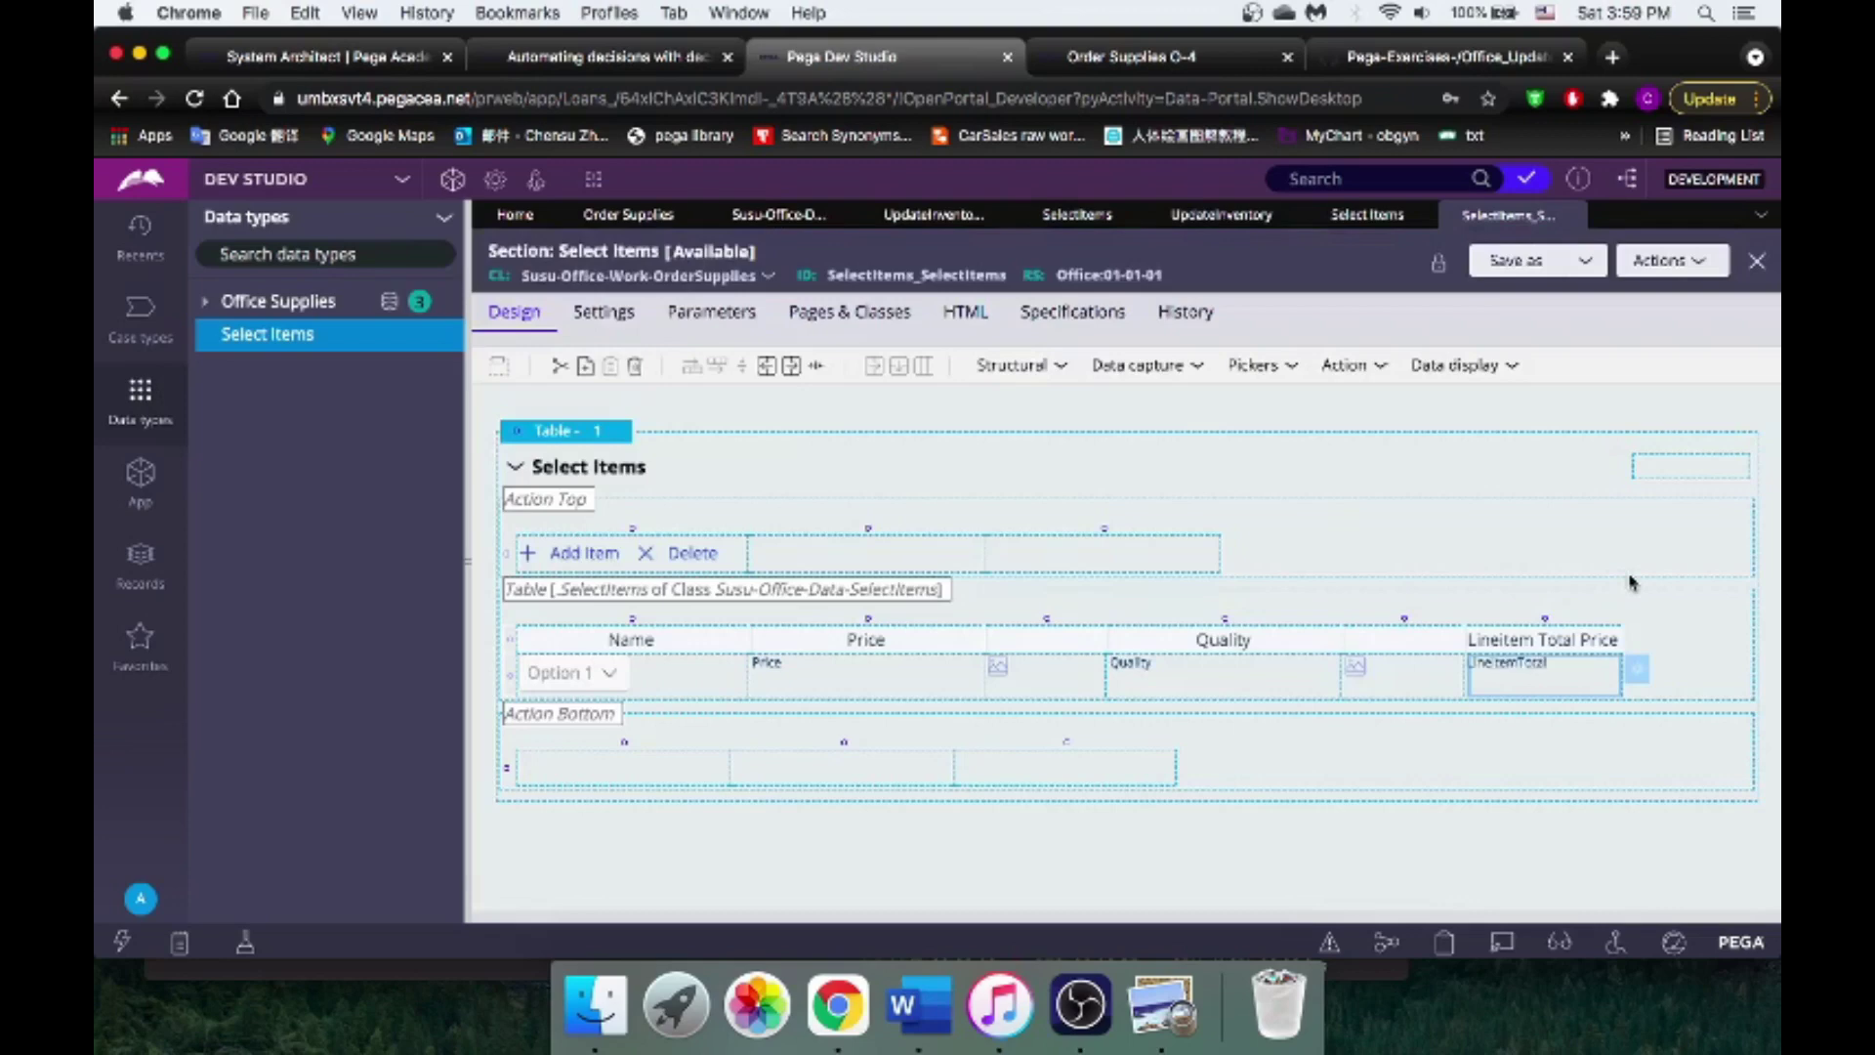
Step: Save the Select Items section as a new version in ruleset Office 01-01-02, applied to Susu-Office-Work-OrderSupplies
click(1686, 259)
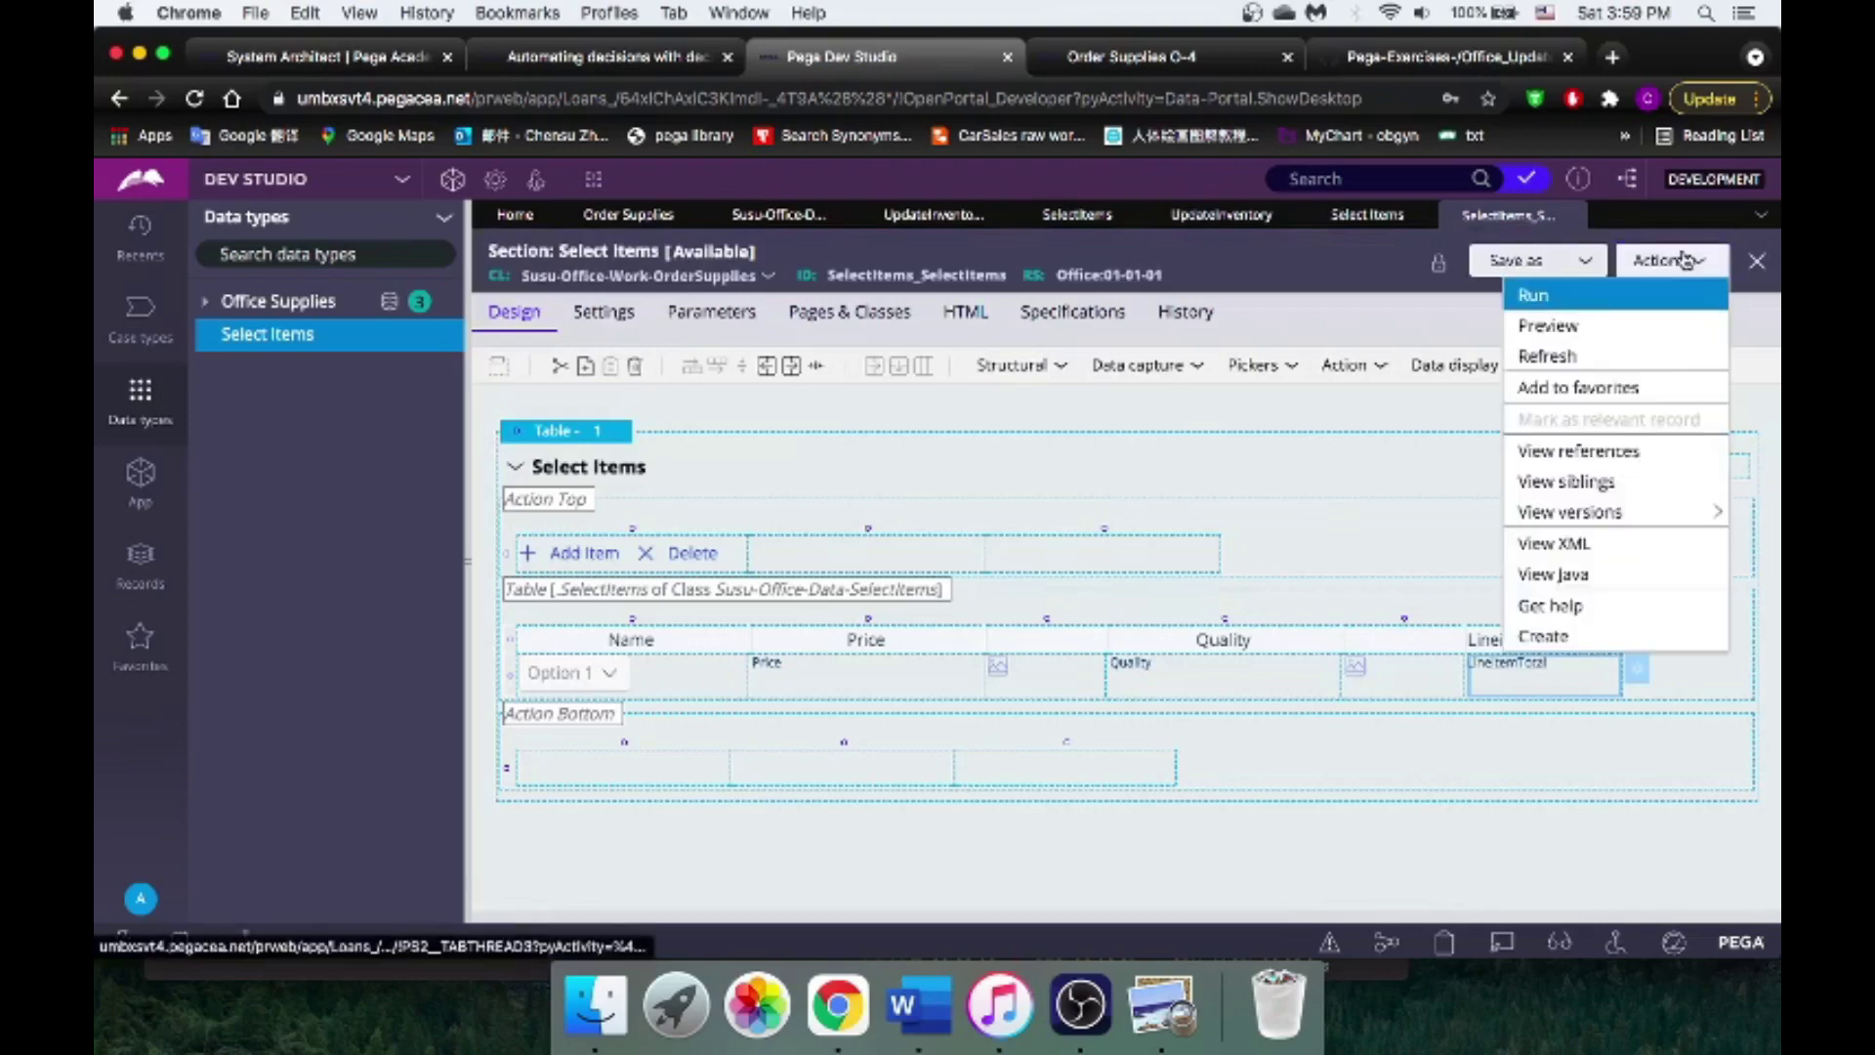
click(1533, 272)
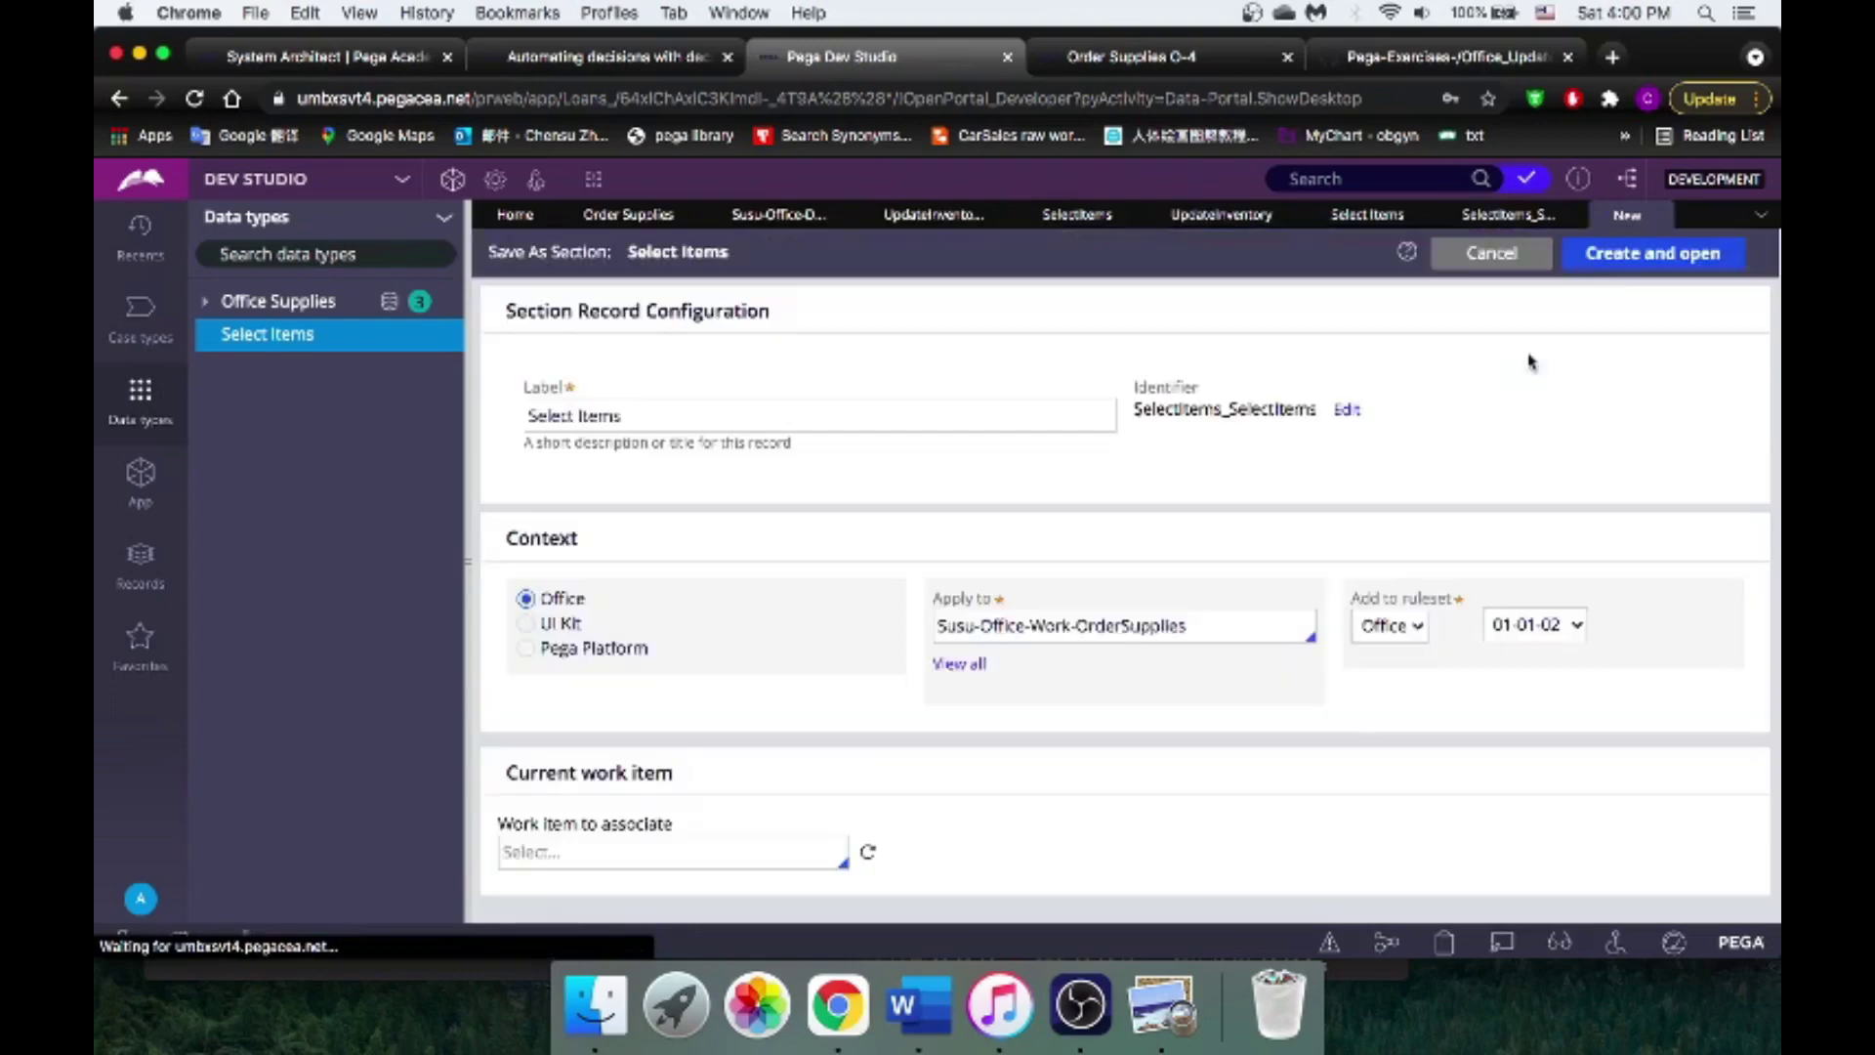
click(1660, 256)
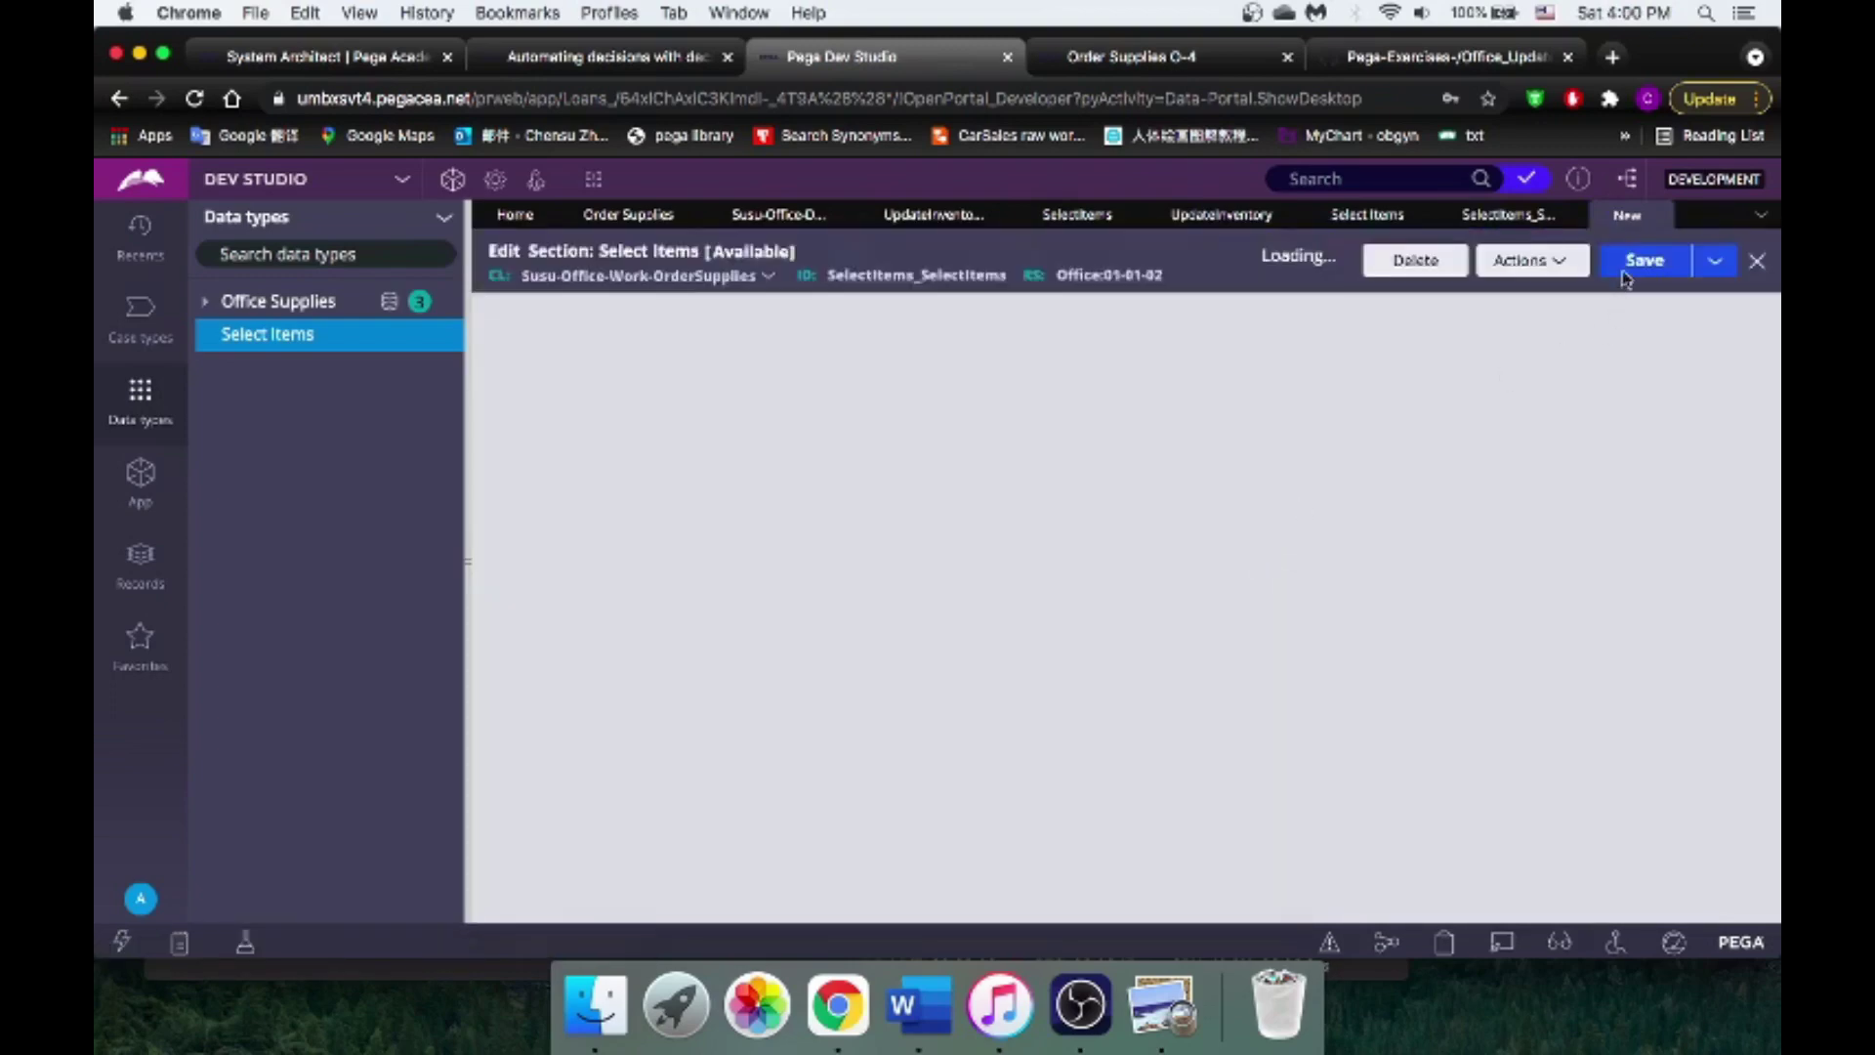
click(1626, 262)
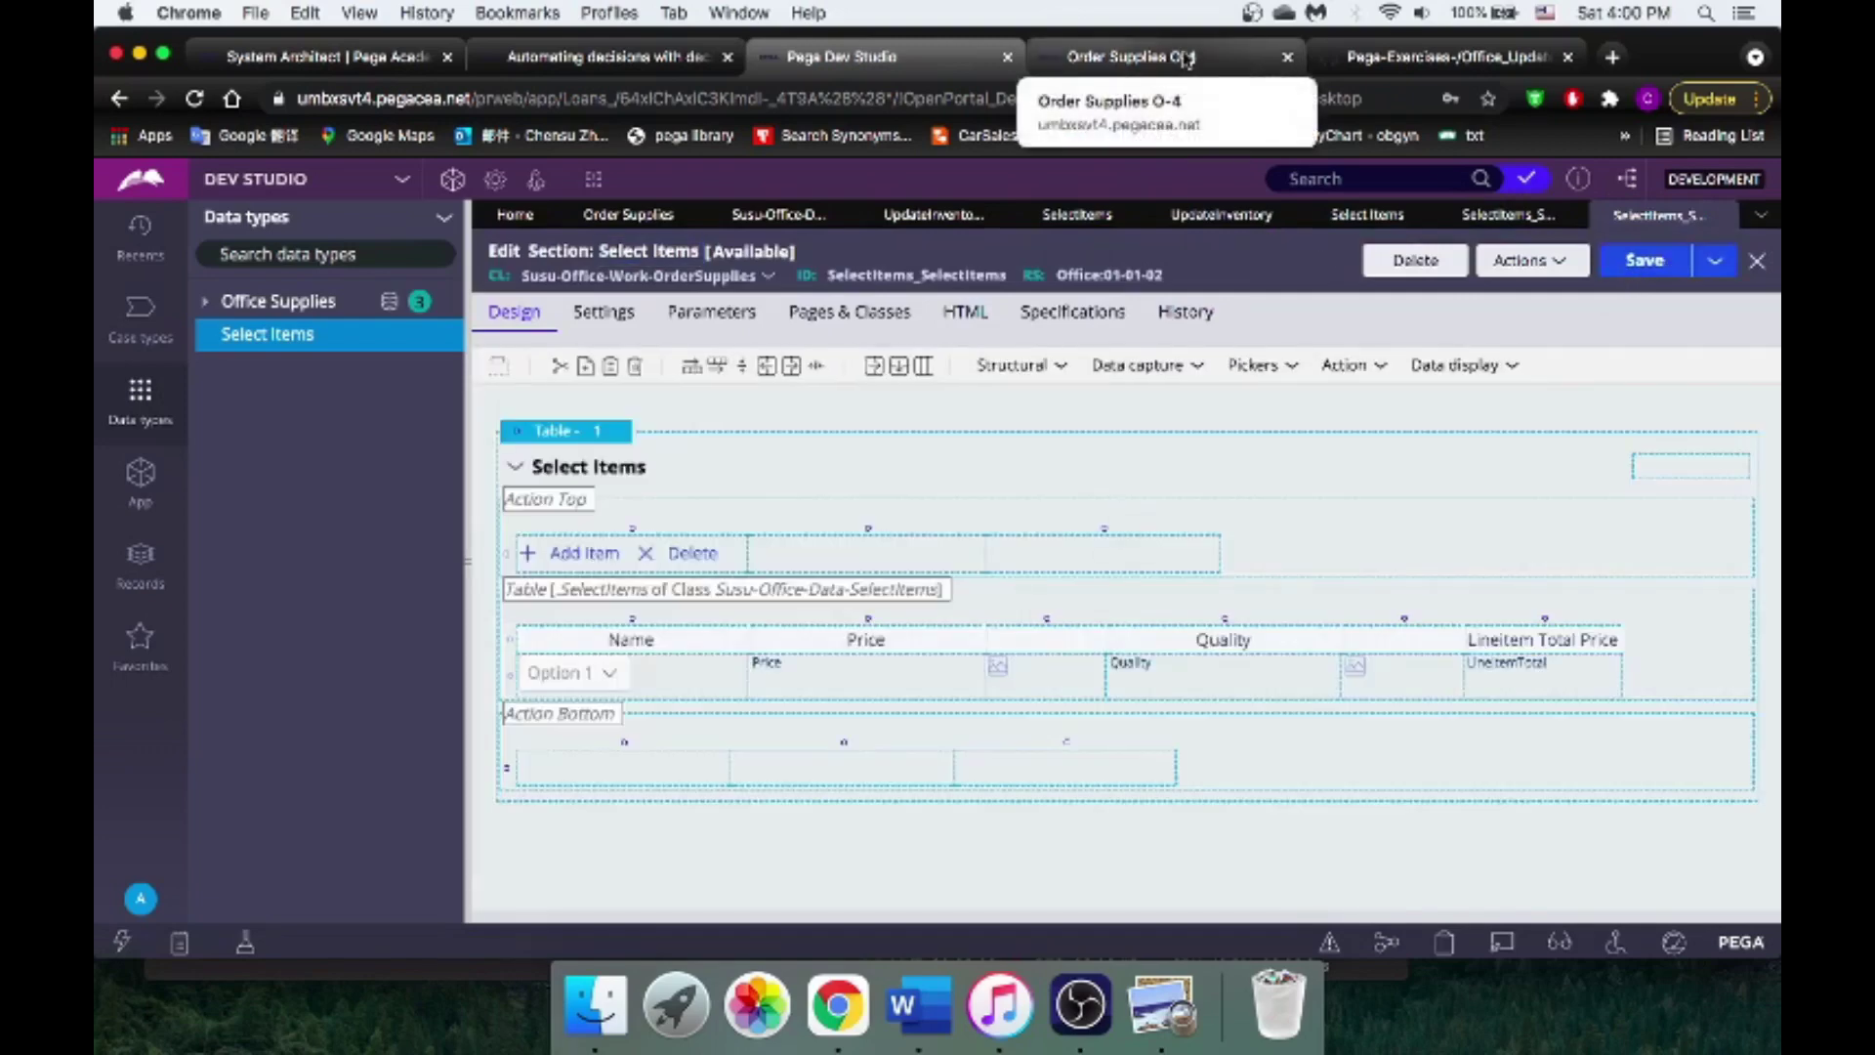
Step: Switch to the Order Supplies O-4 case, turn off Live UI there and refresh the case
click(1184, 59)
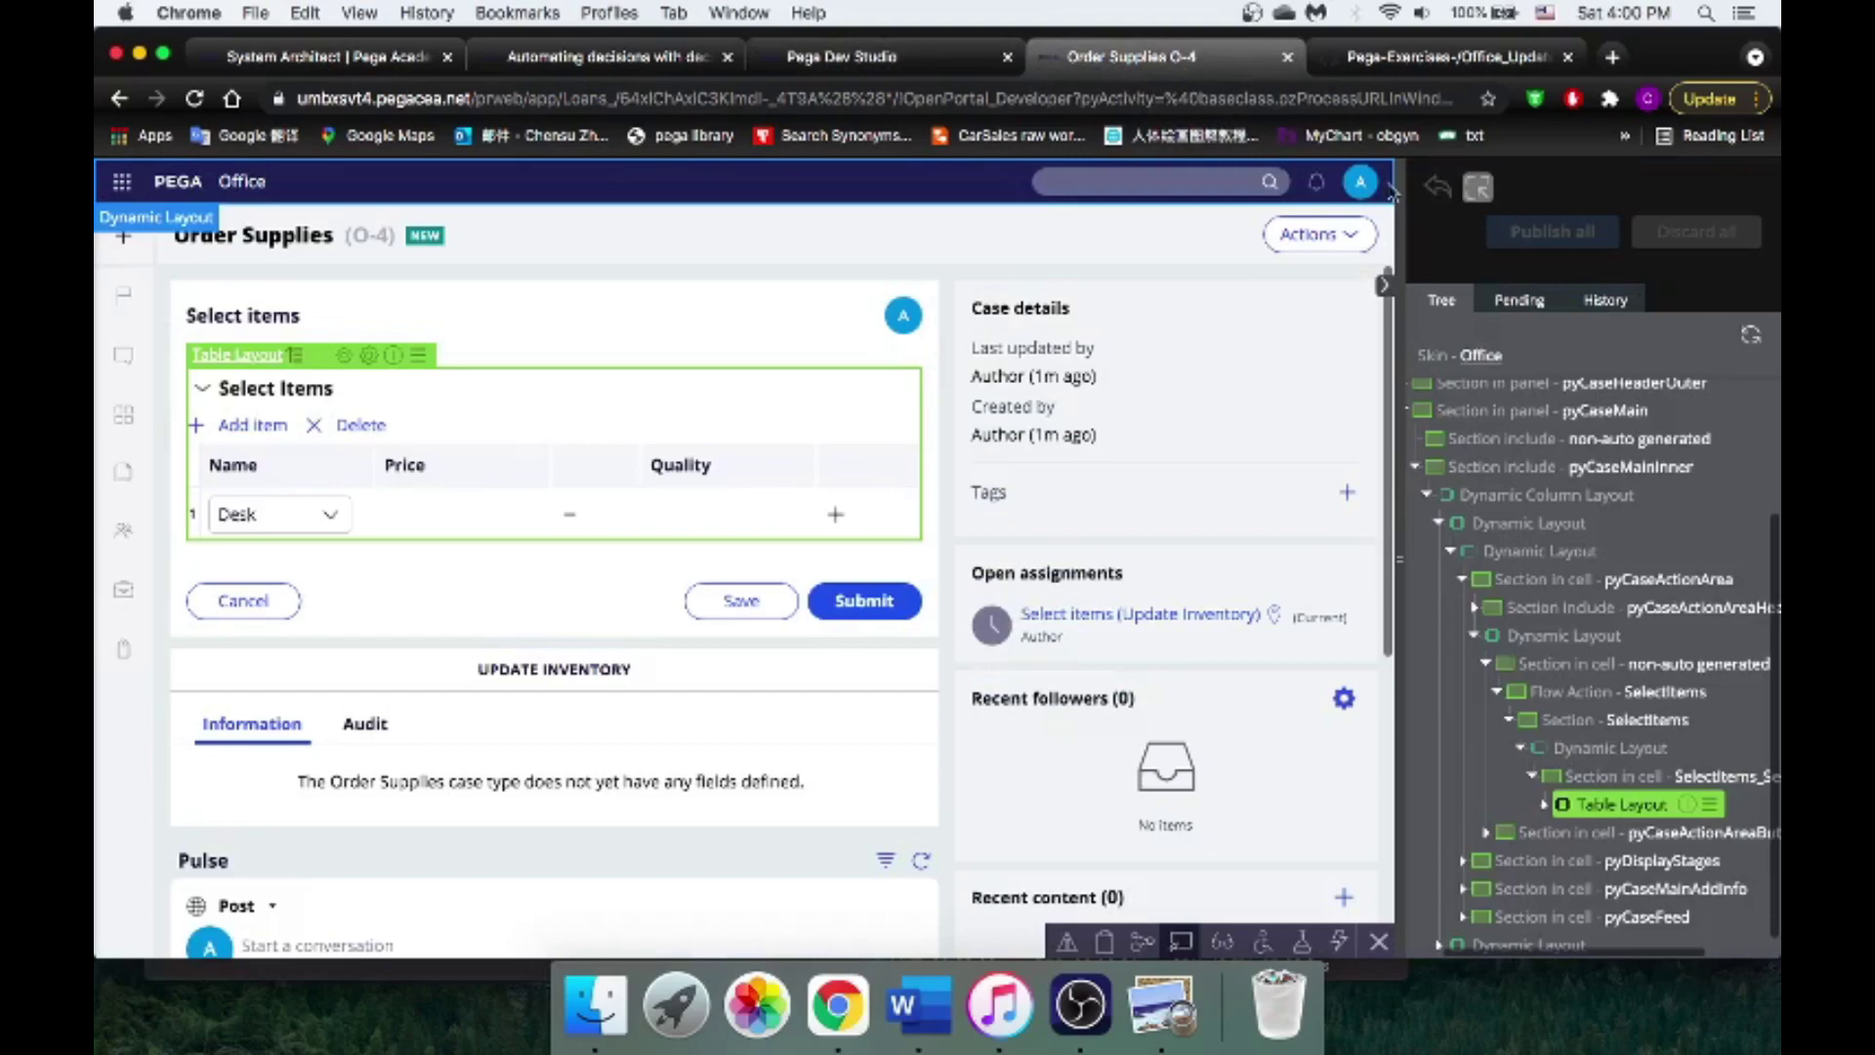
click(1181, 941)
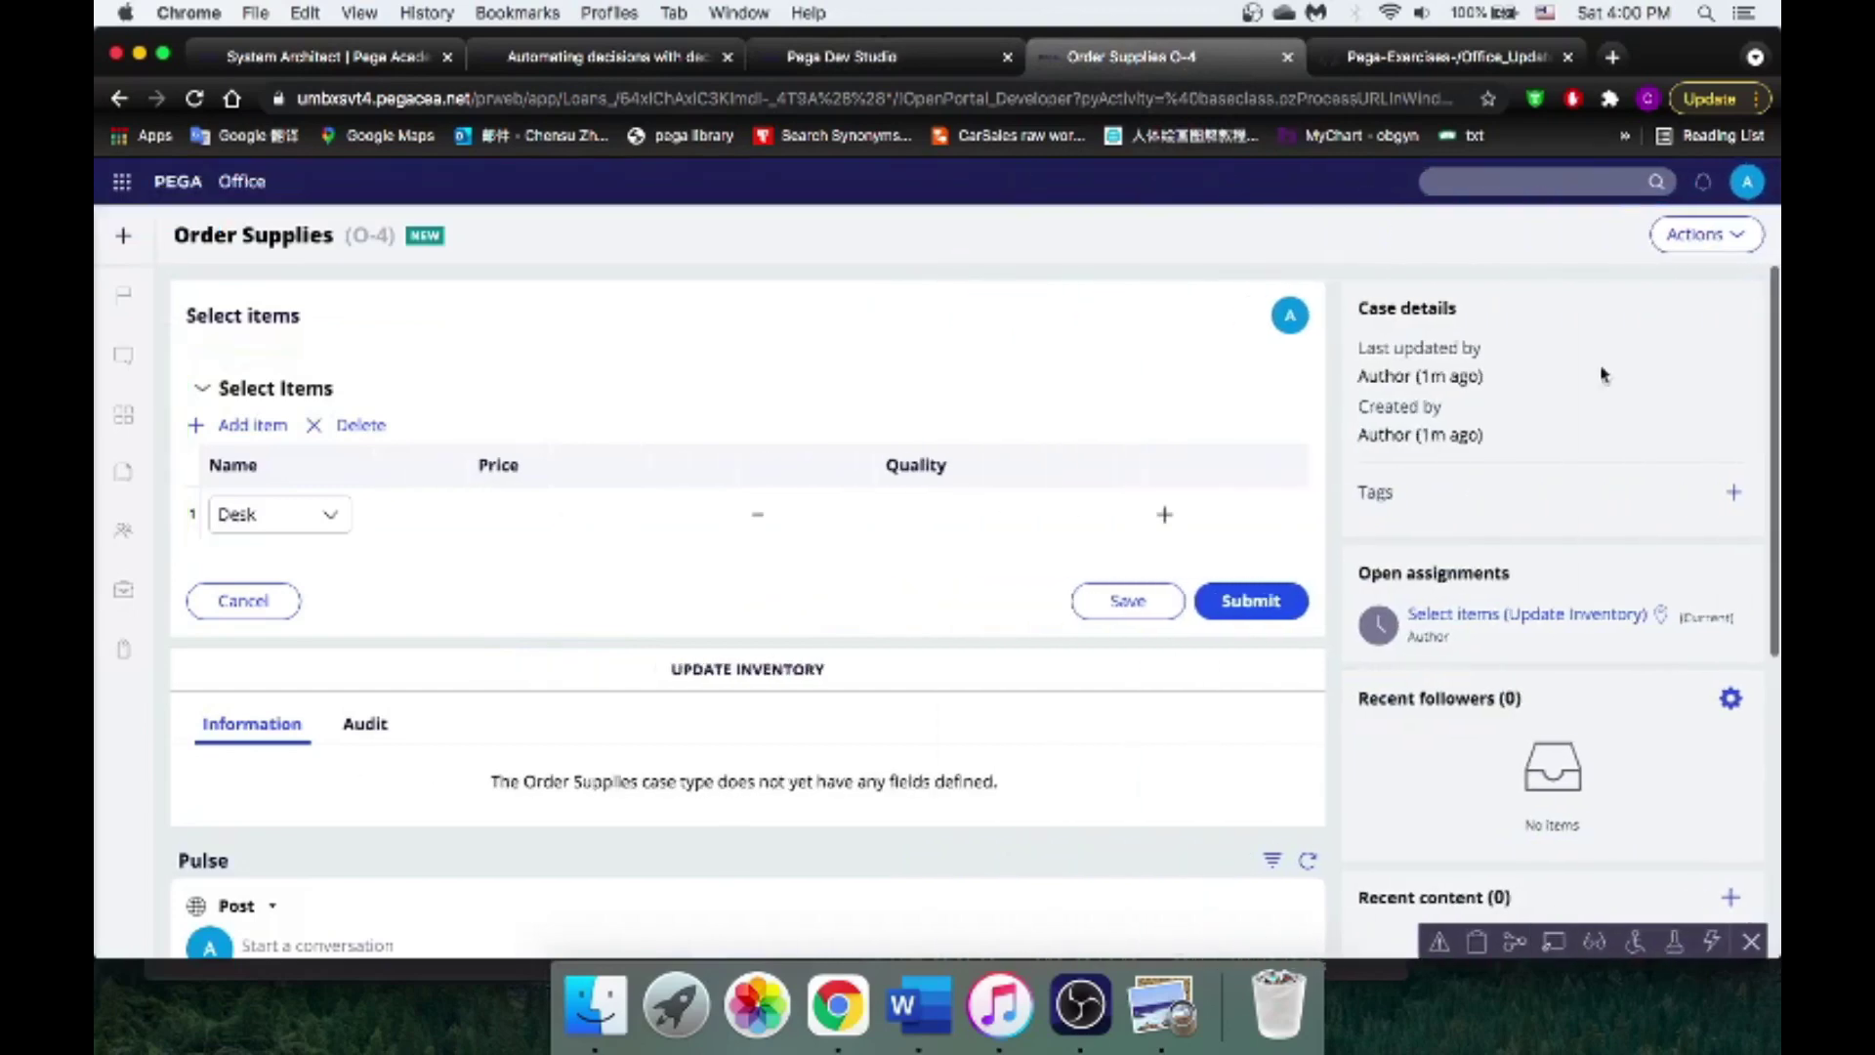
click(1749, 184)
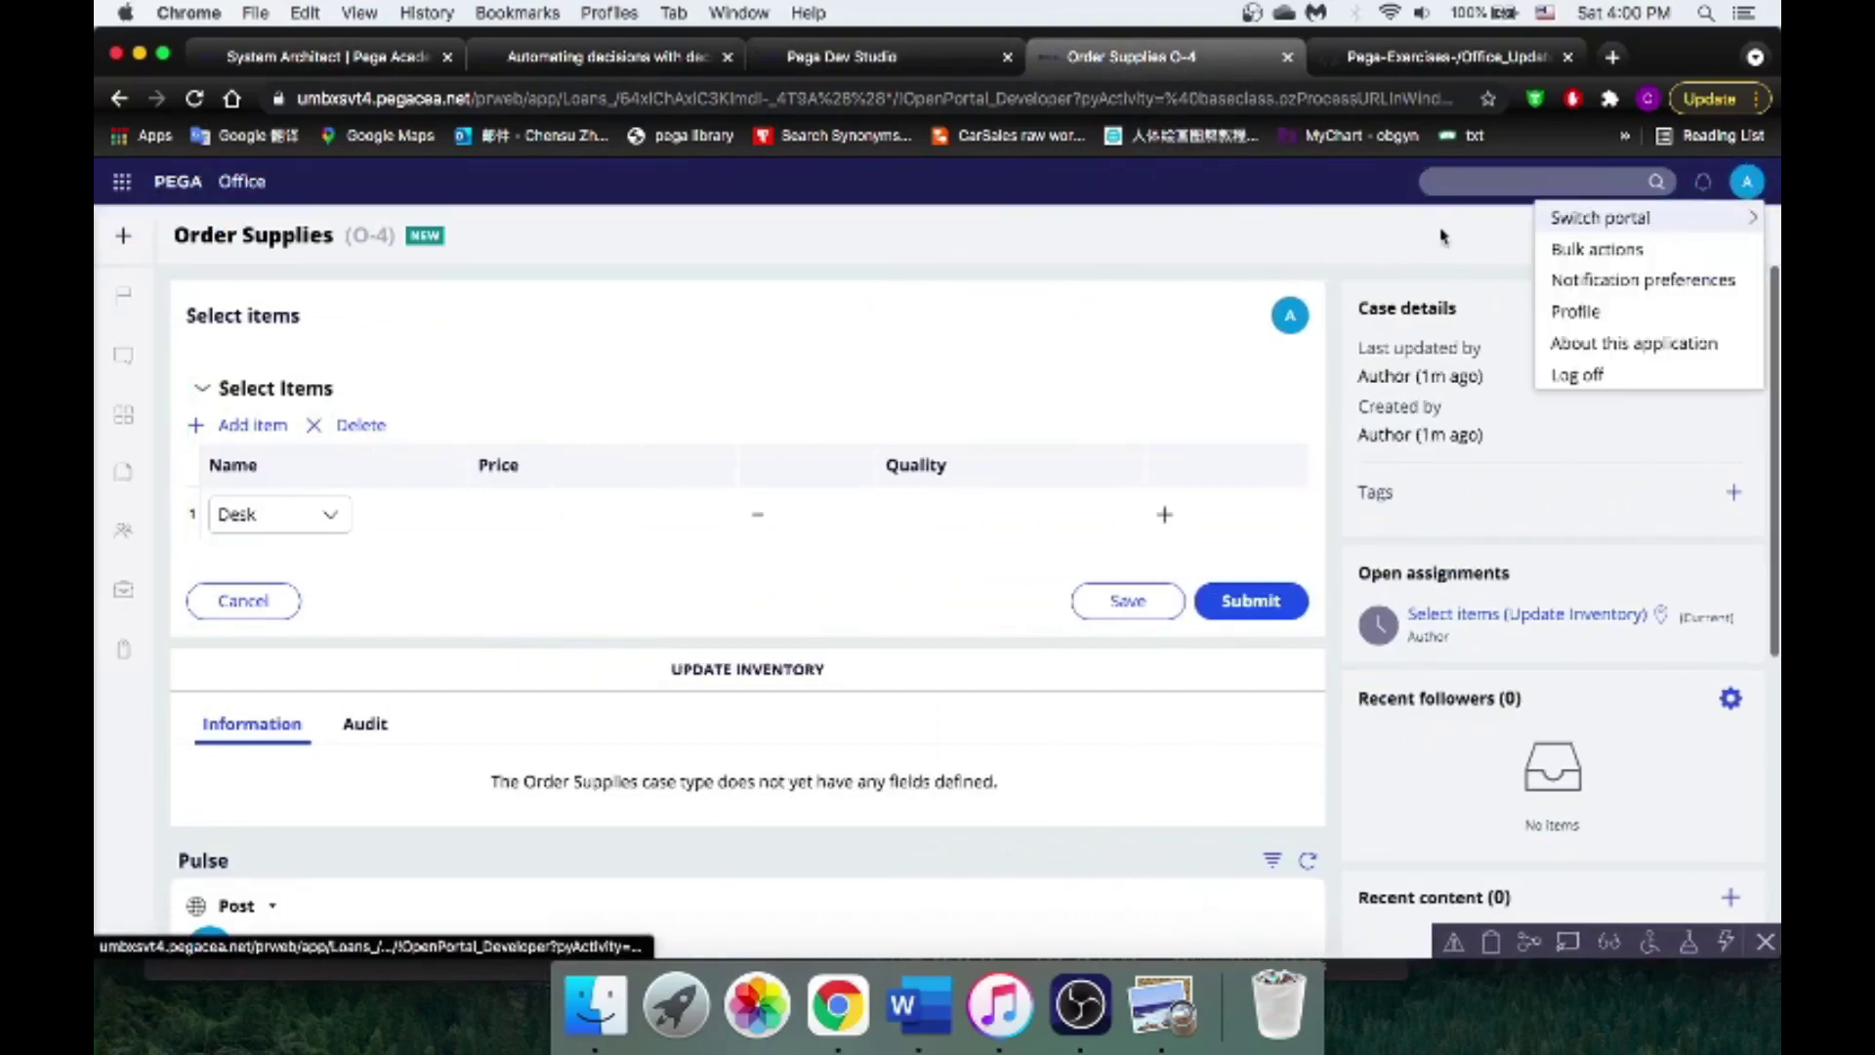
click(1724, 245)
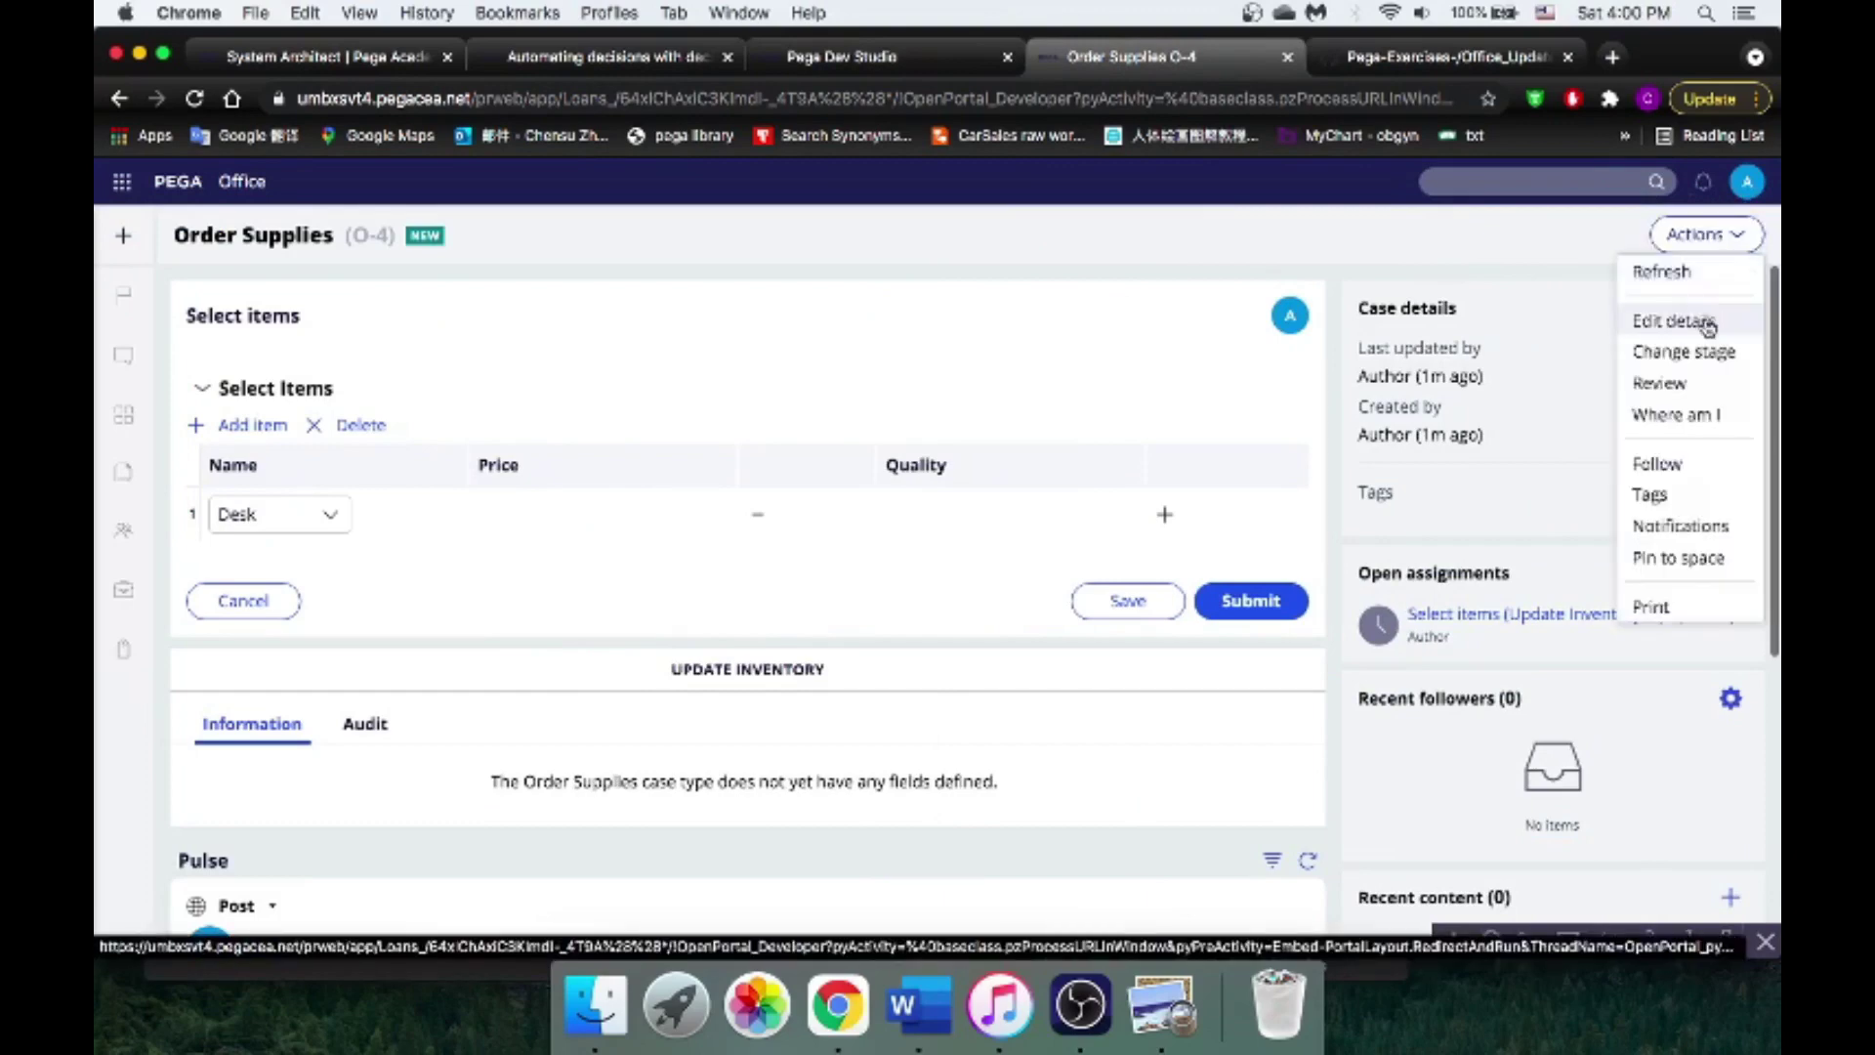
click(1684, 283)
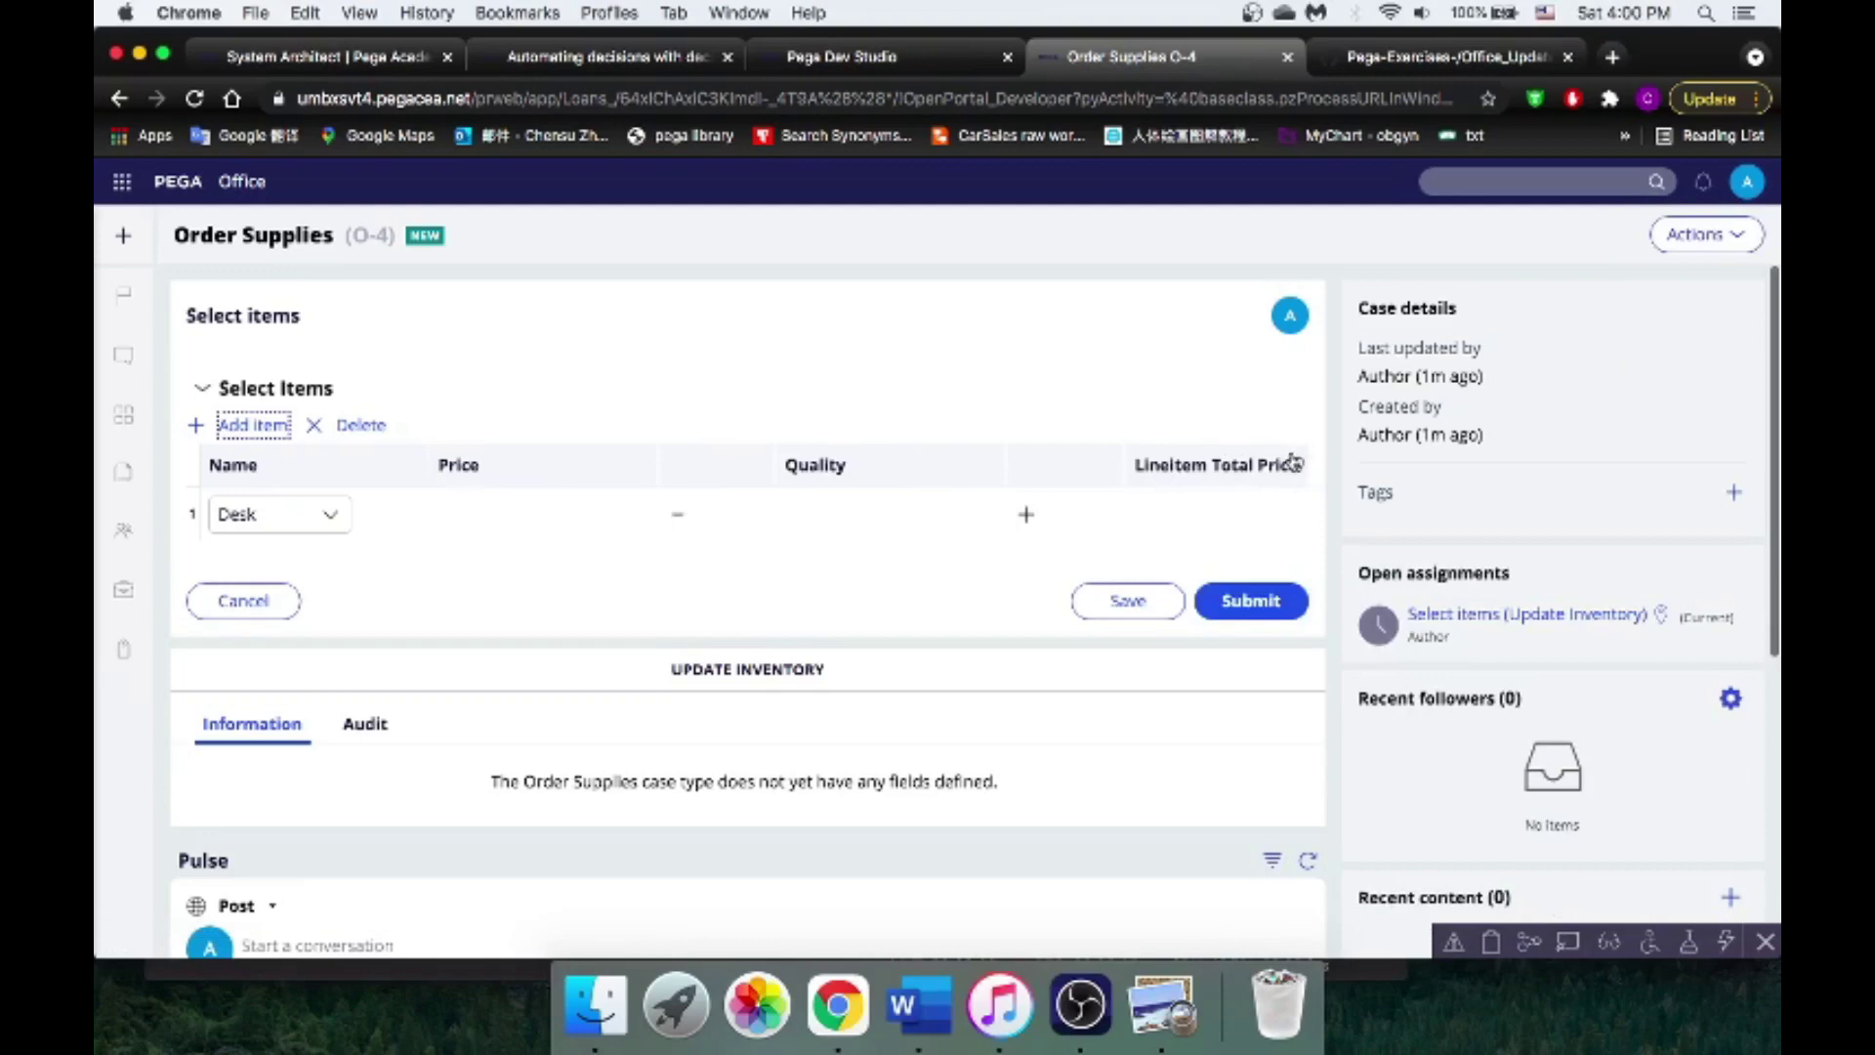
Step: Set the first Select Items row to Chair with quality 5 and add a MacBook Air row with quality 3
click(293, 515)
click(283, 557)
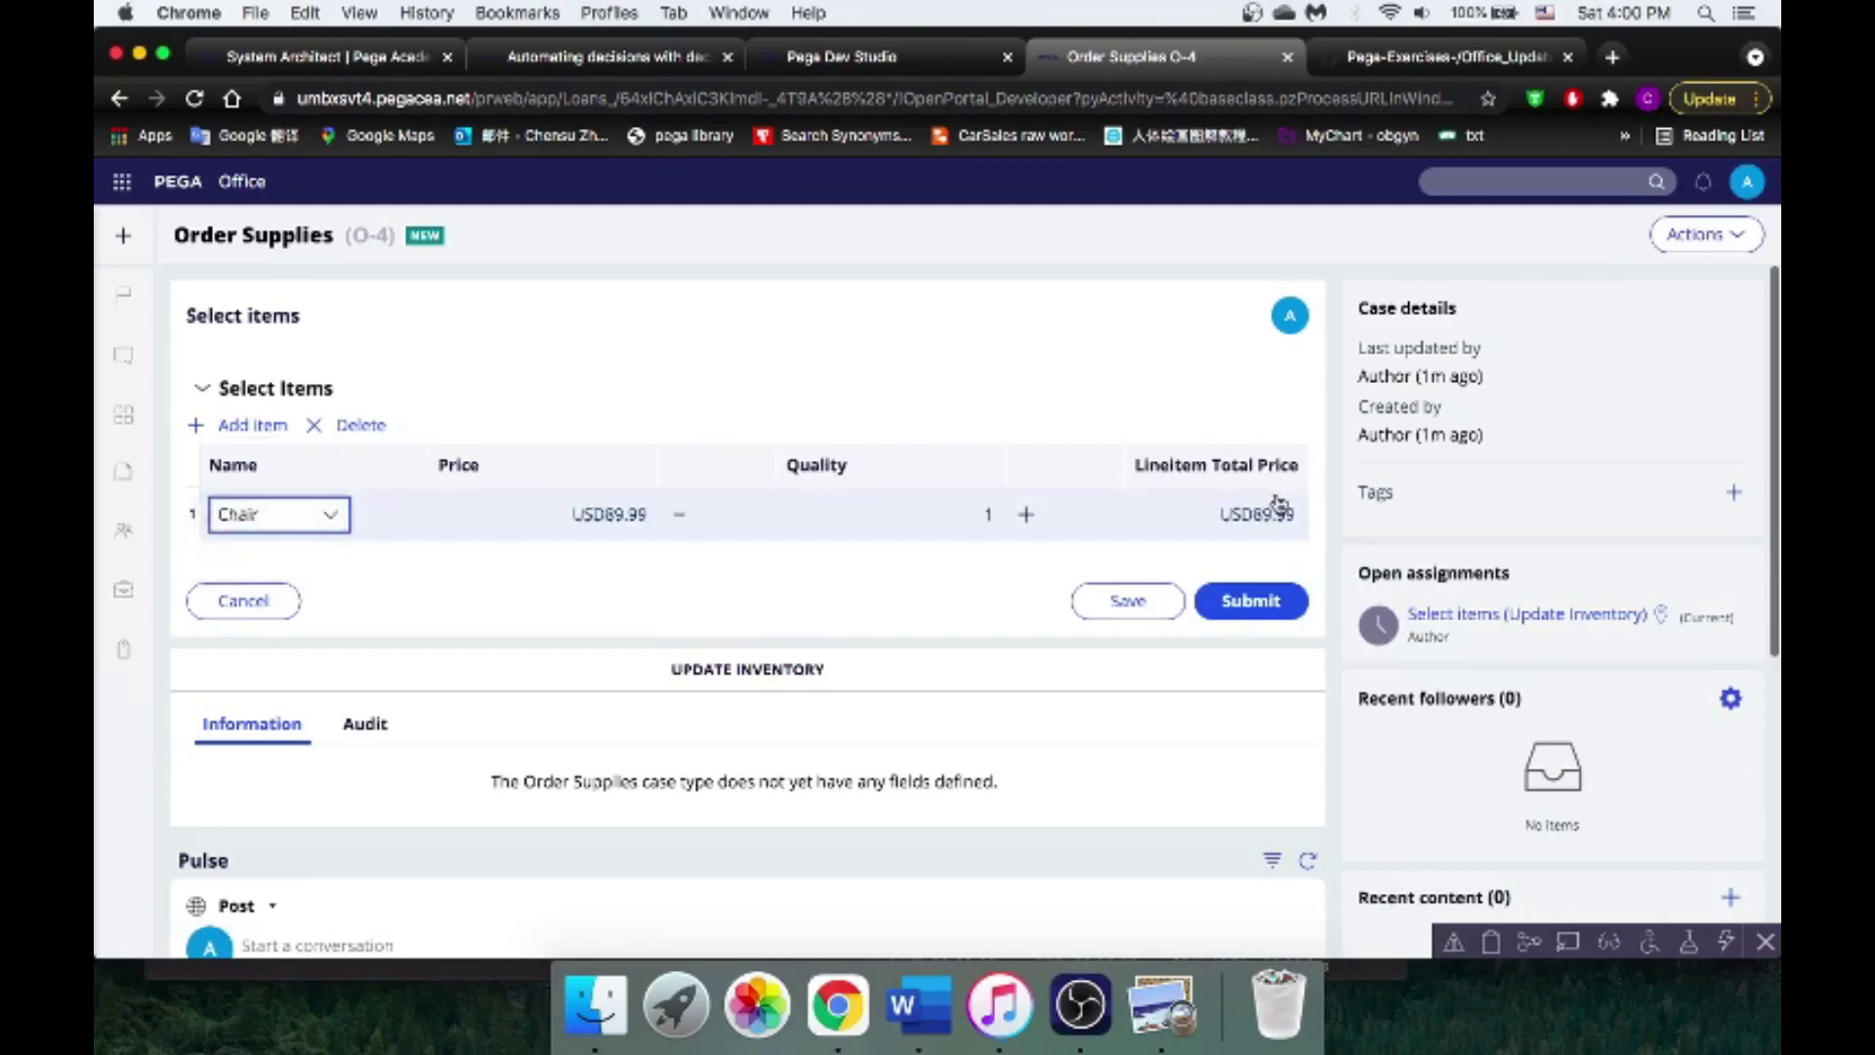
click(1024, 518)
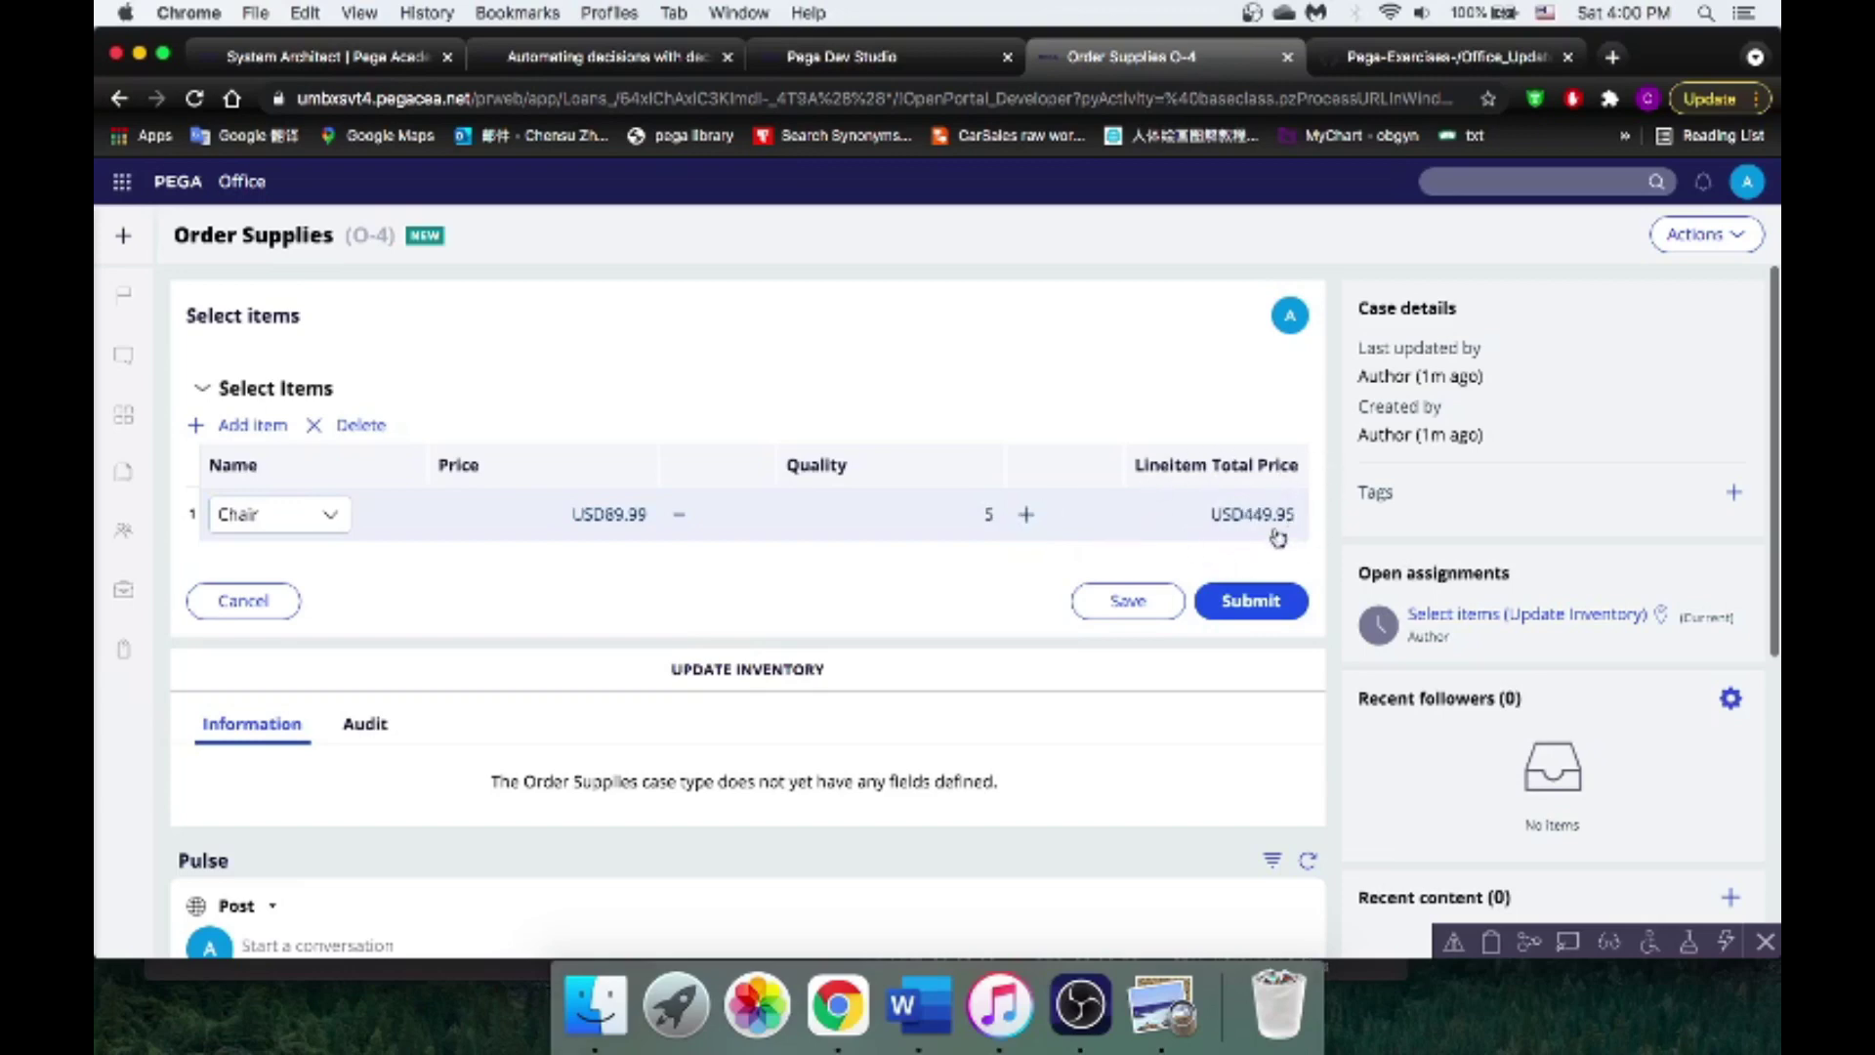
click(243, 425)
click(283, 578)
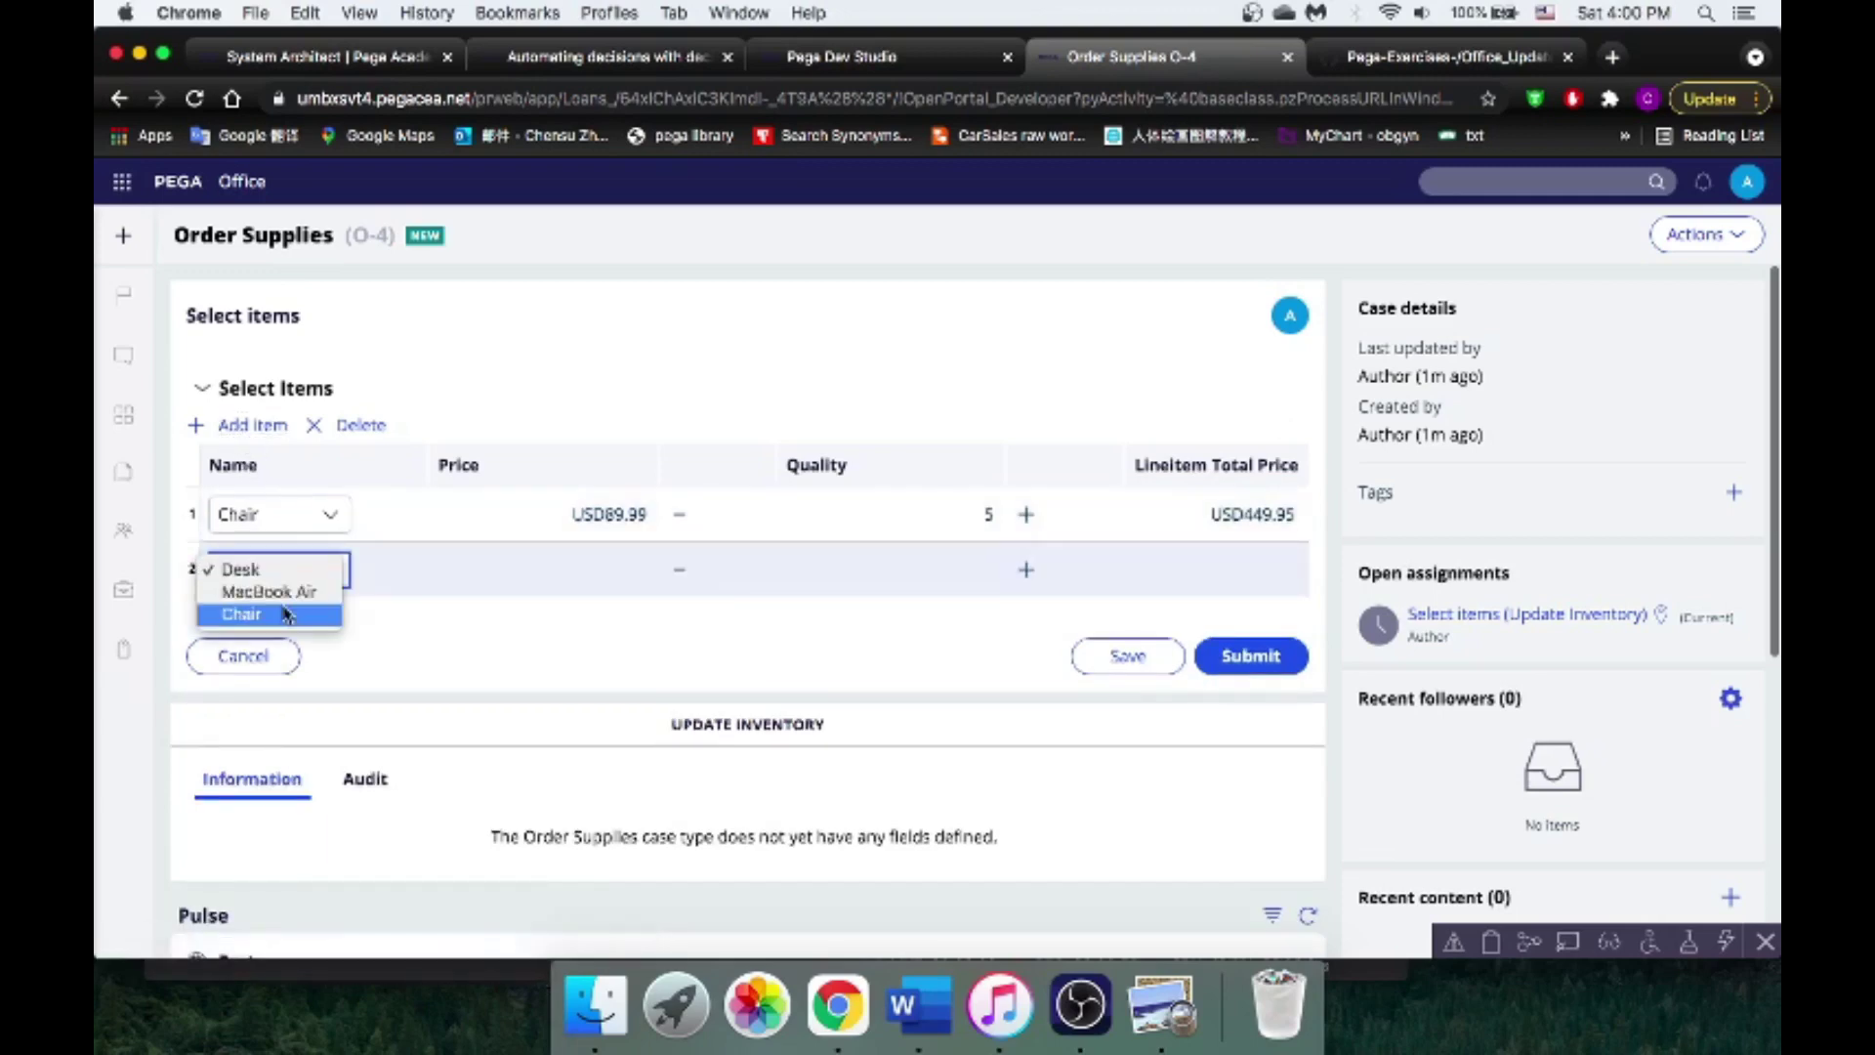
click(284, 591)
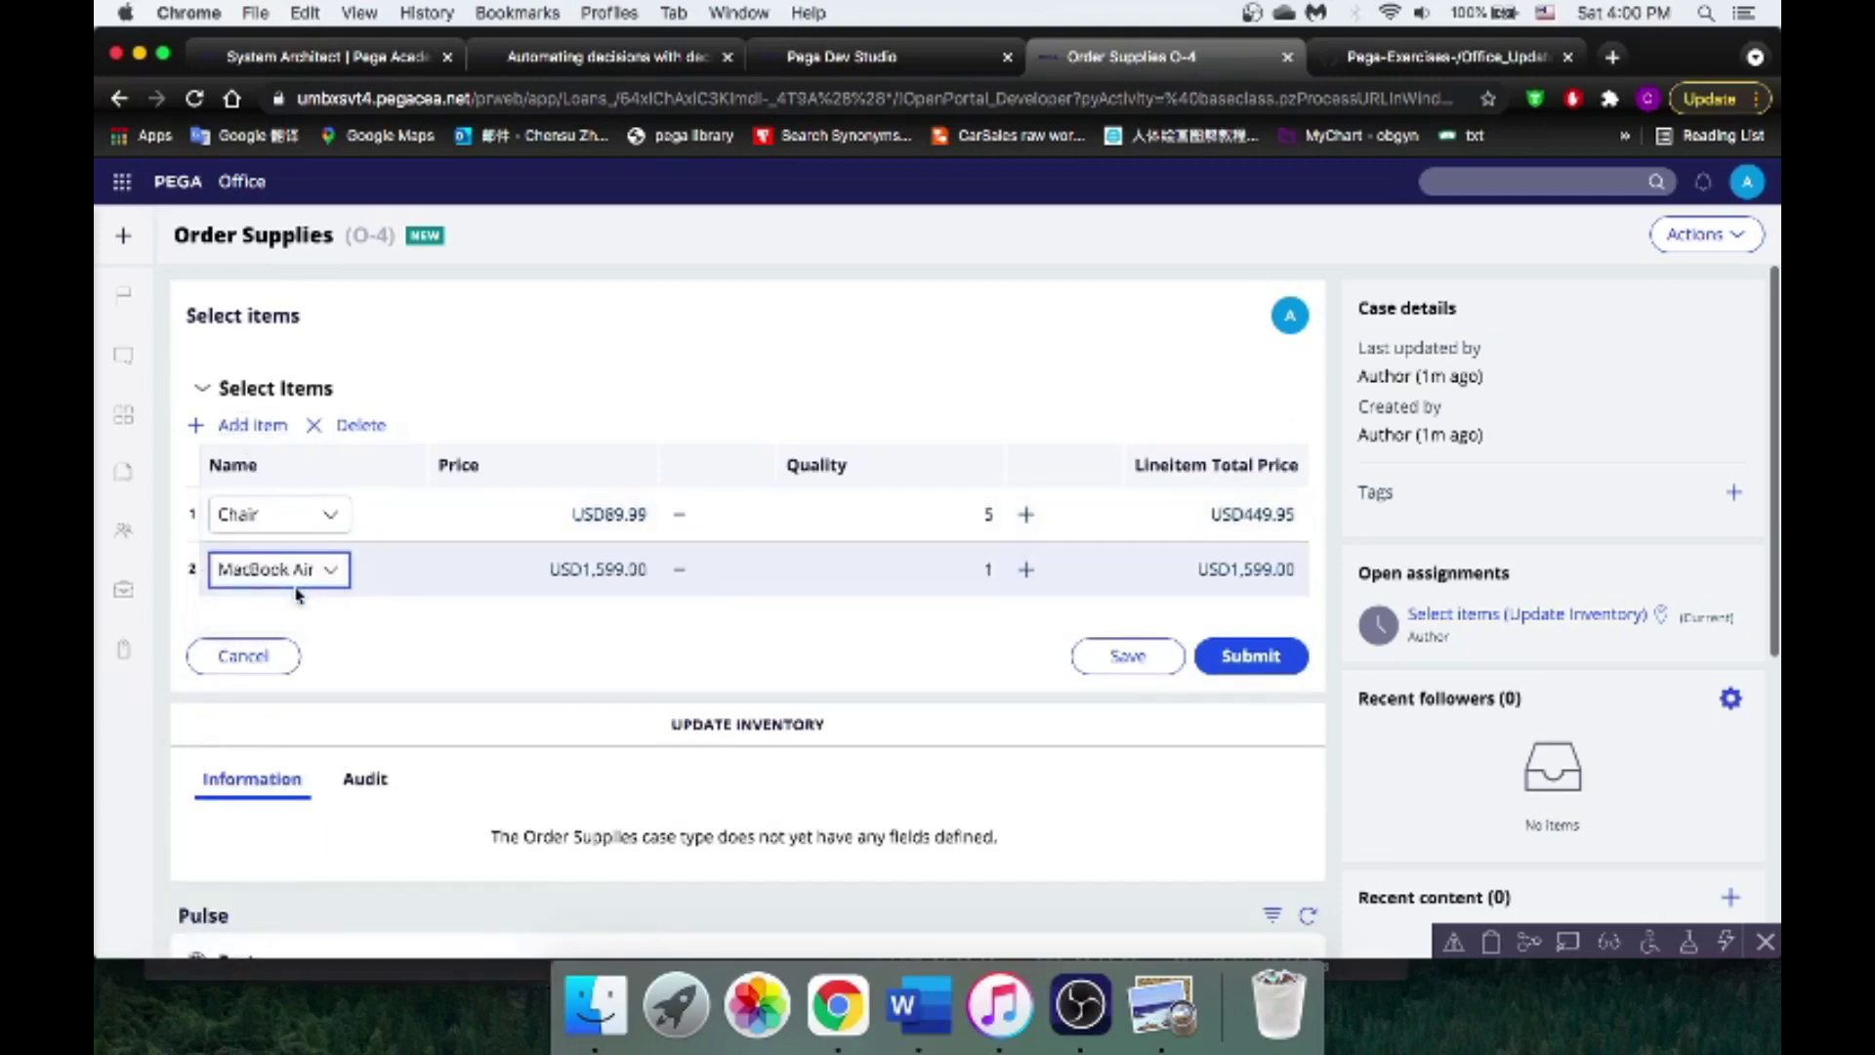
click(1027, 571)
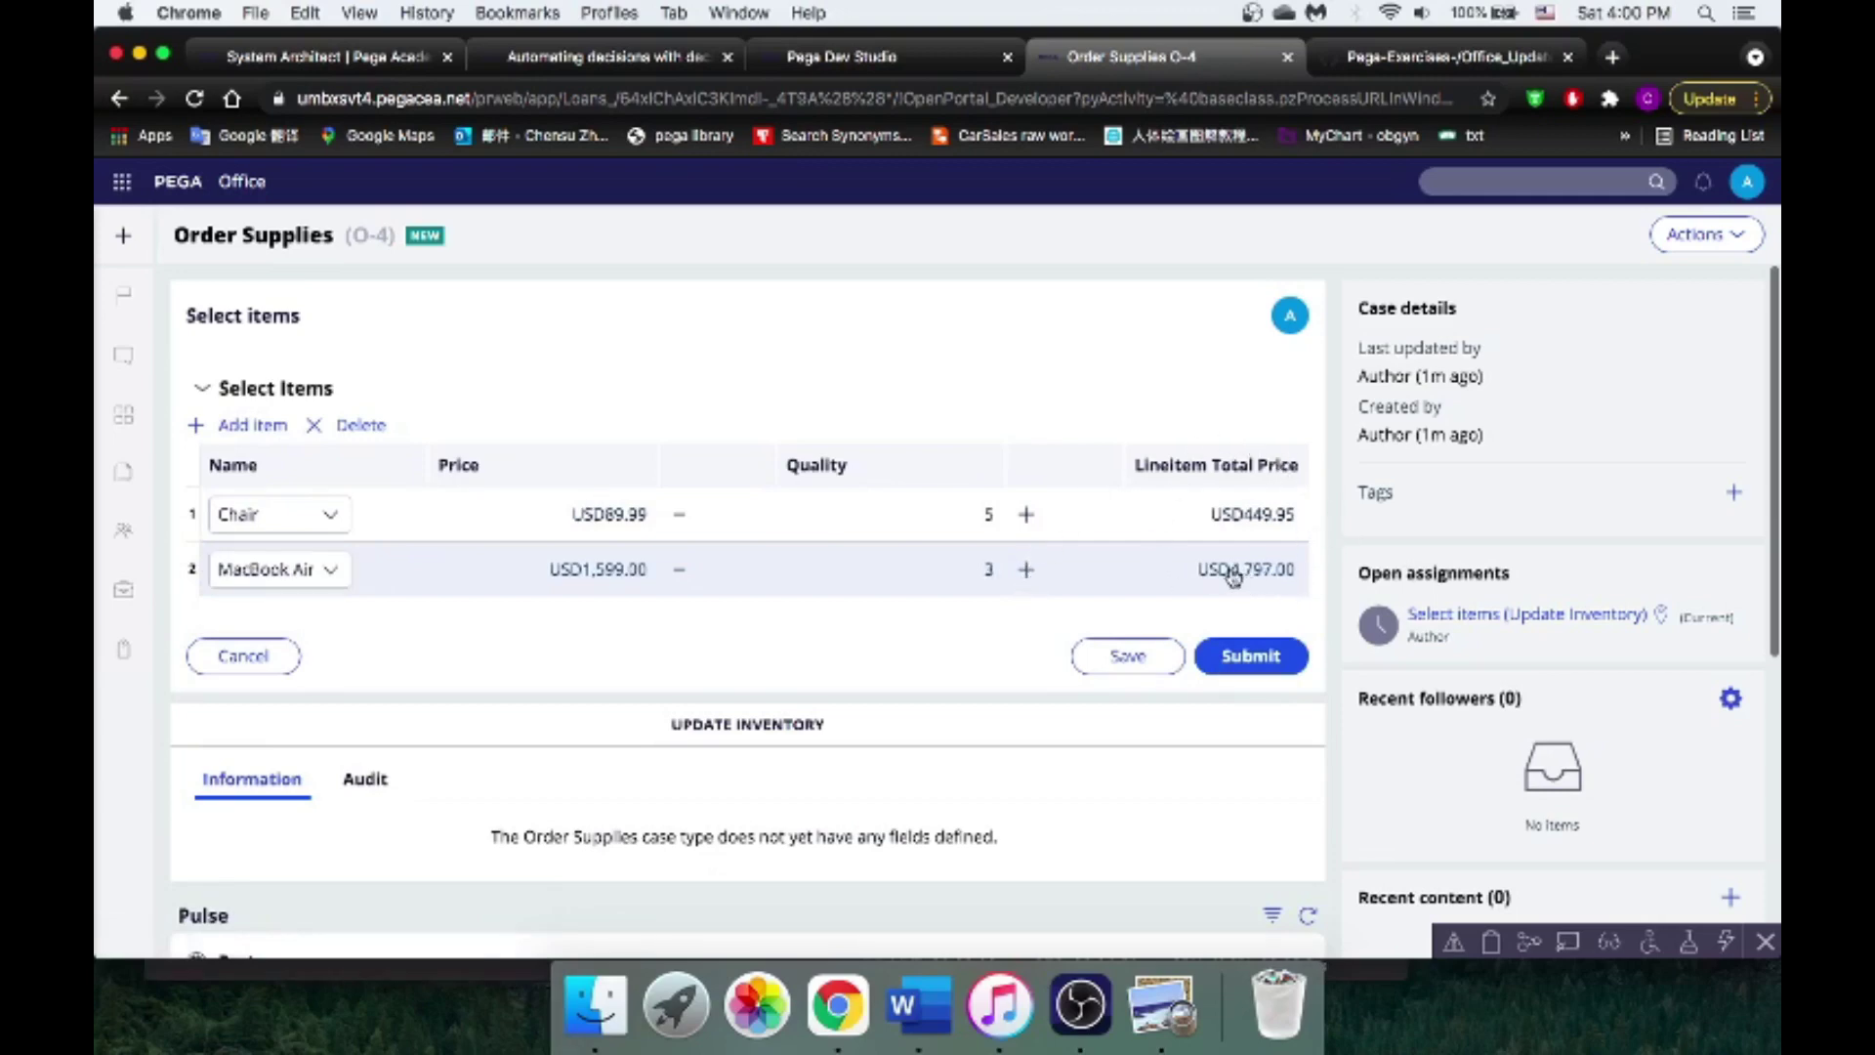
Step: Return to the Order Supplies case type in Dev Studio and add a Total Price field of type Currency, Calculated (read-only), to the Select Items view
click(939, 70)
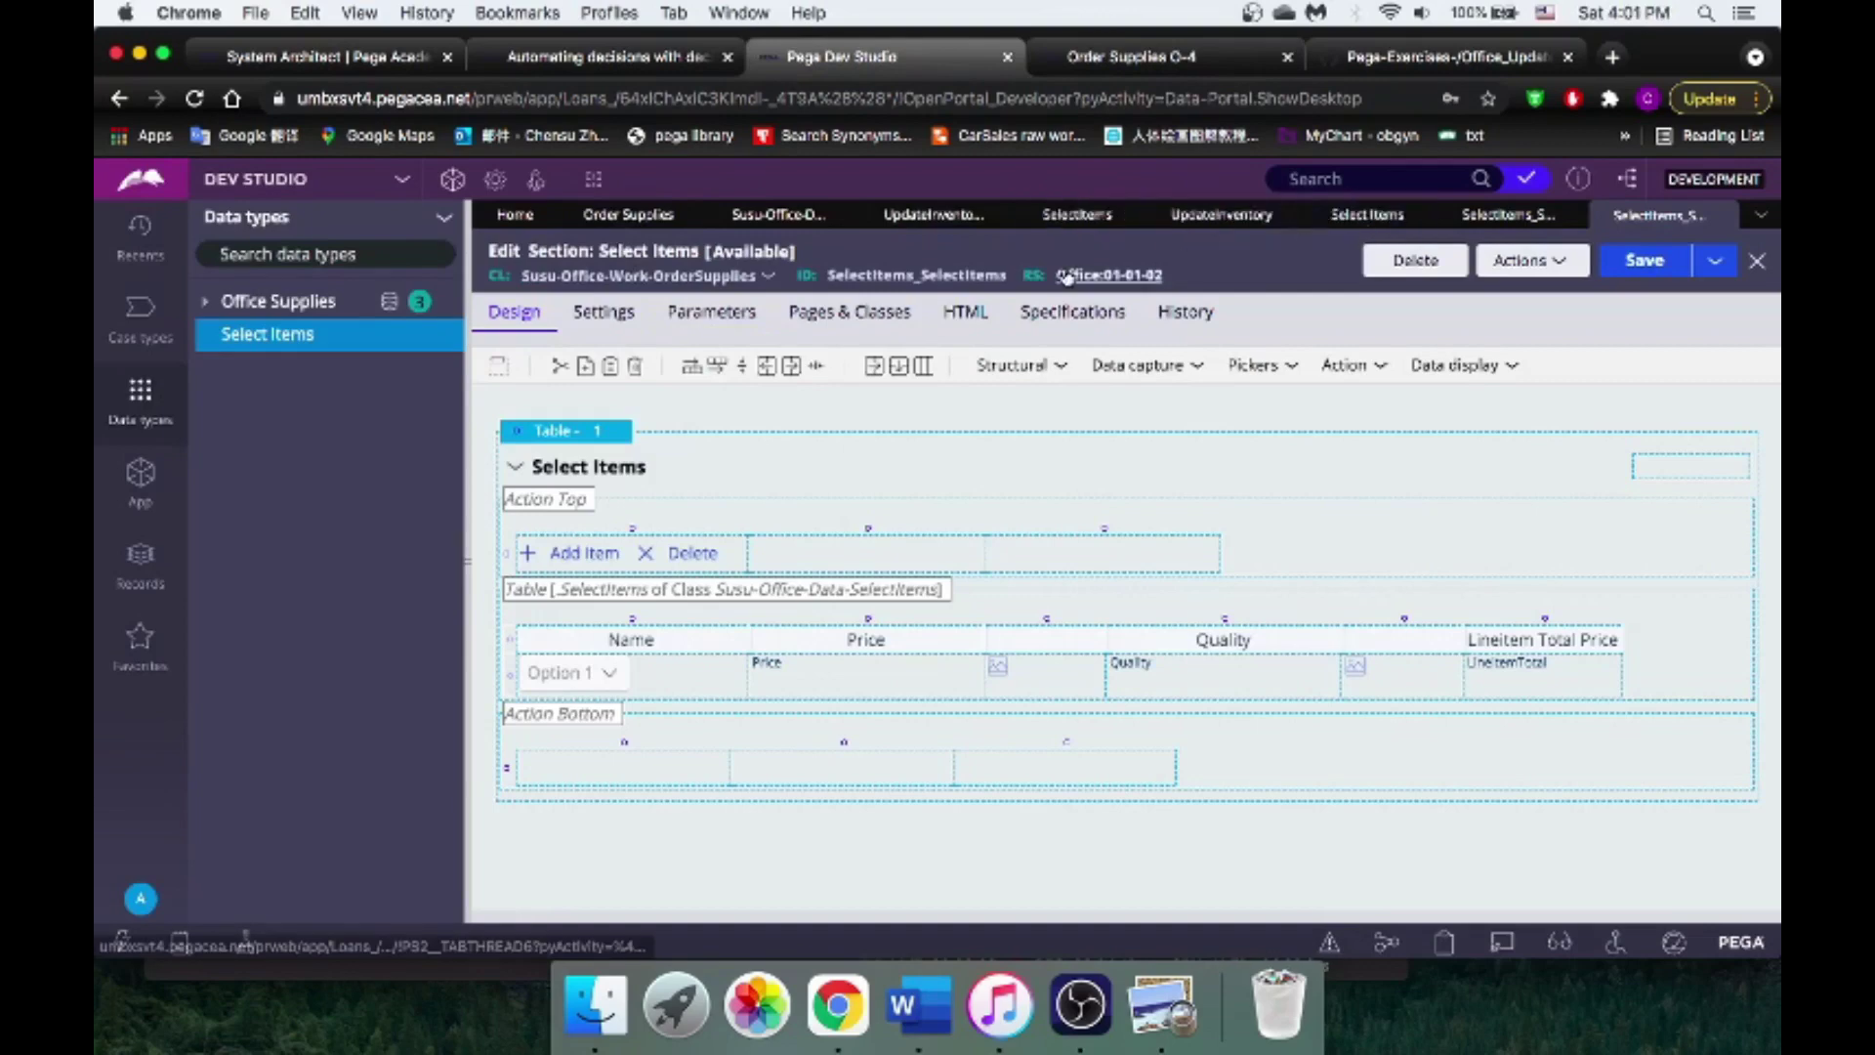
click(644, 216)
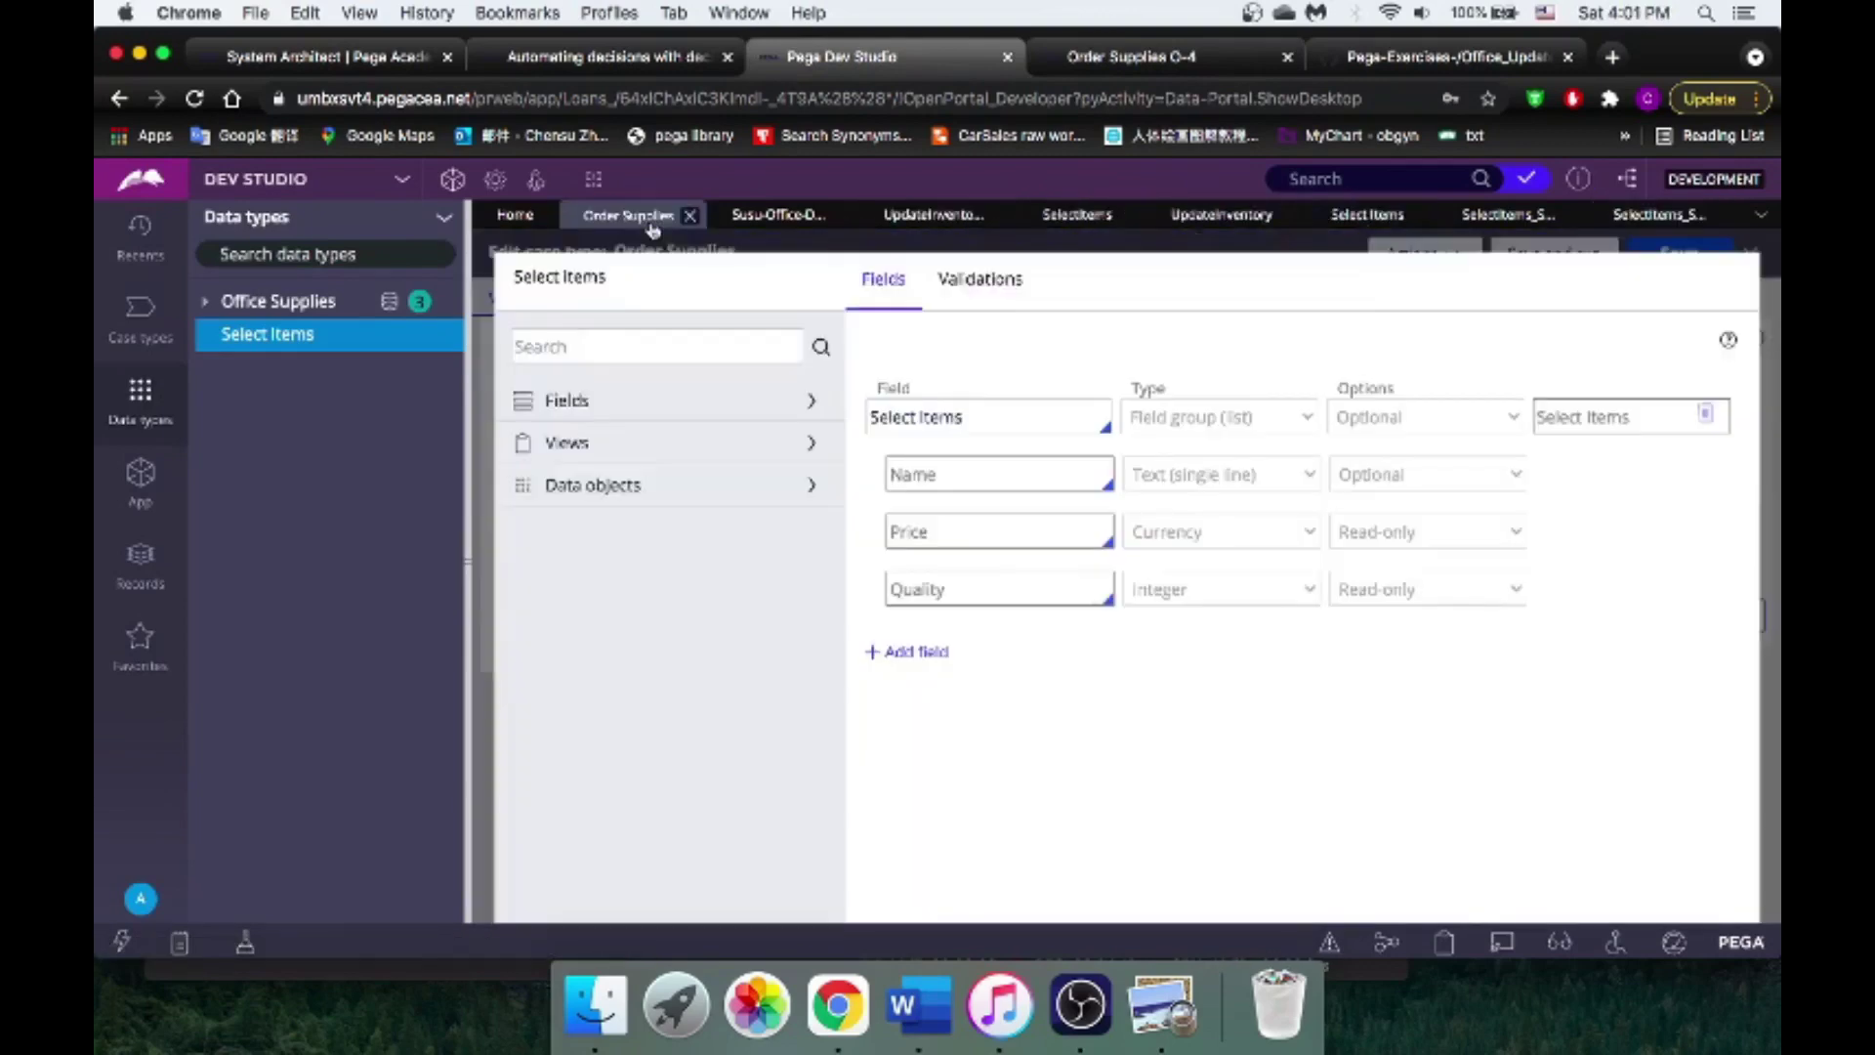
click(928, 654)
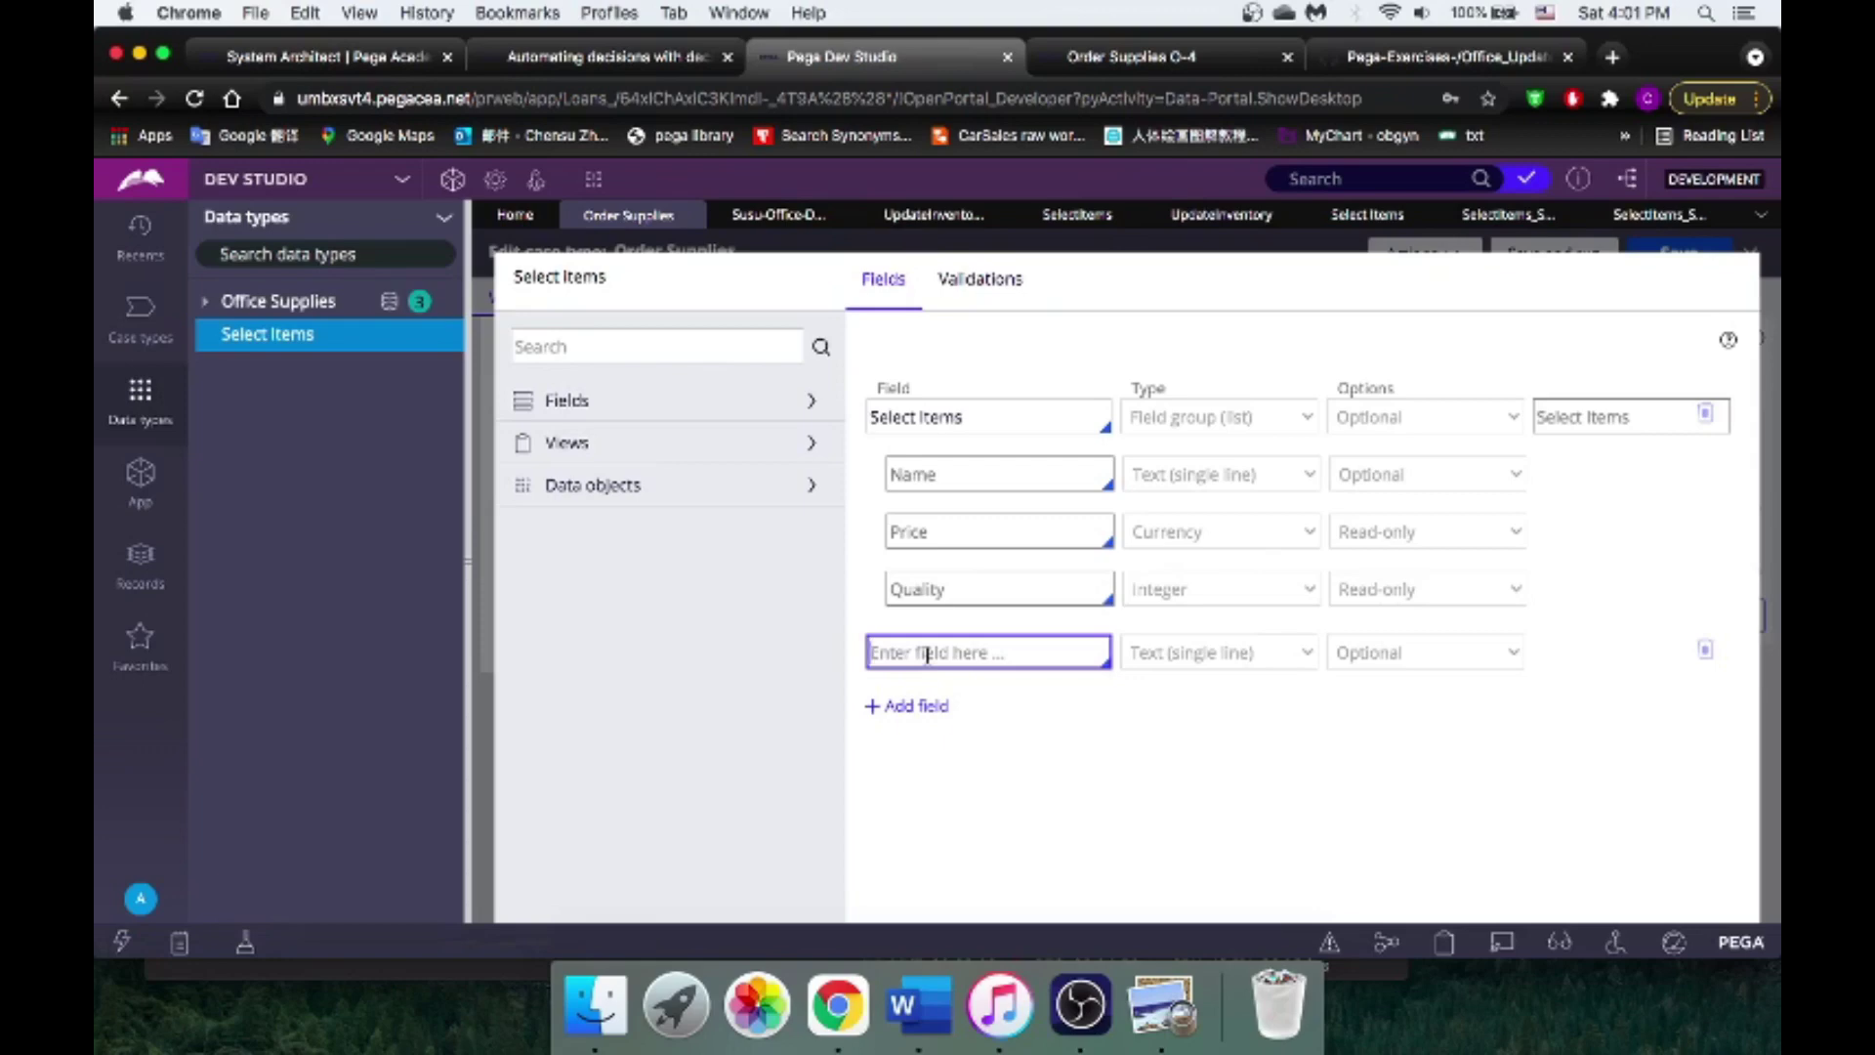
text(Total Price)
click(1226, 652)
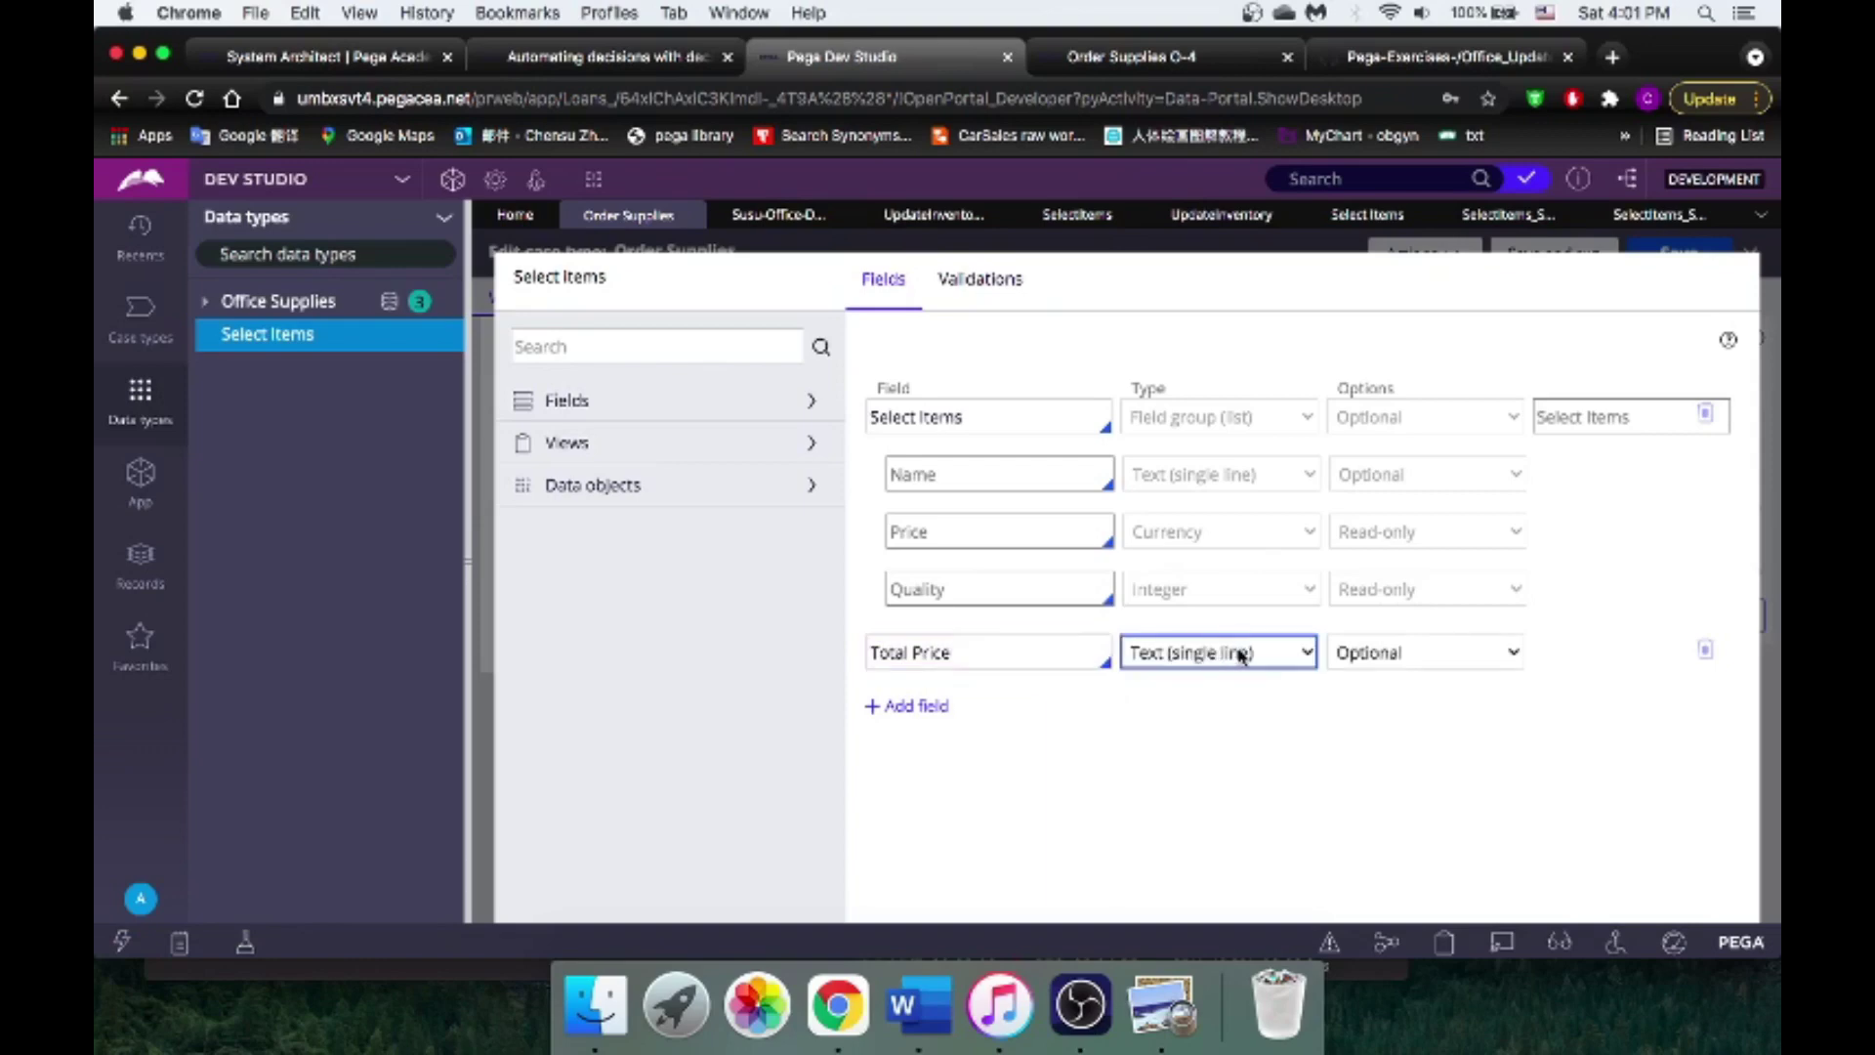
click(1228, 718)
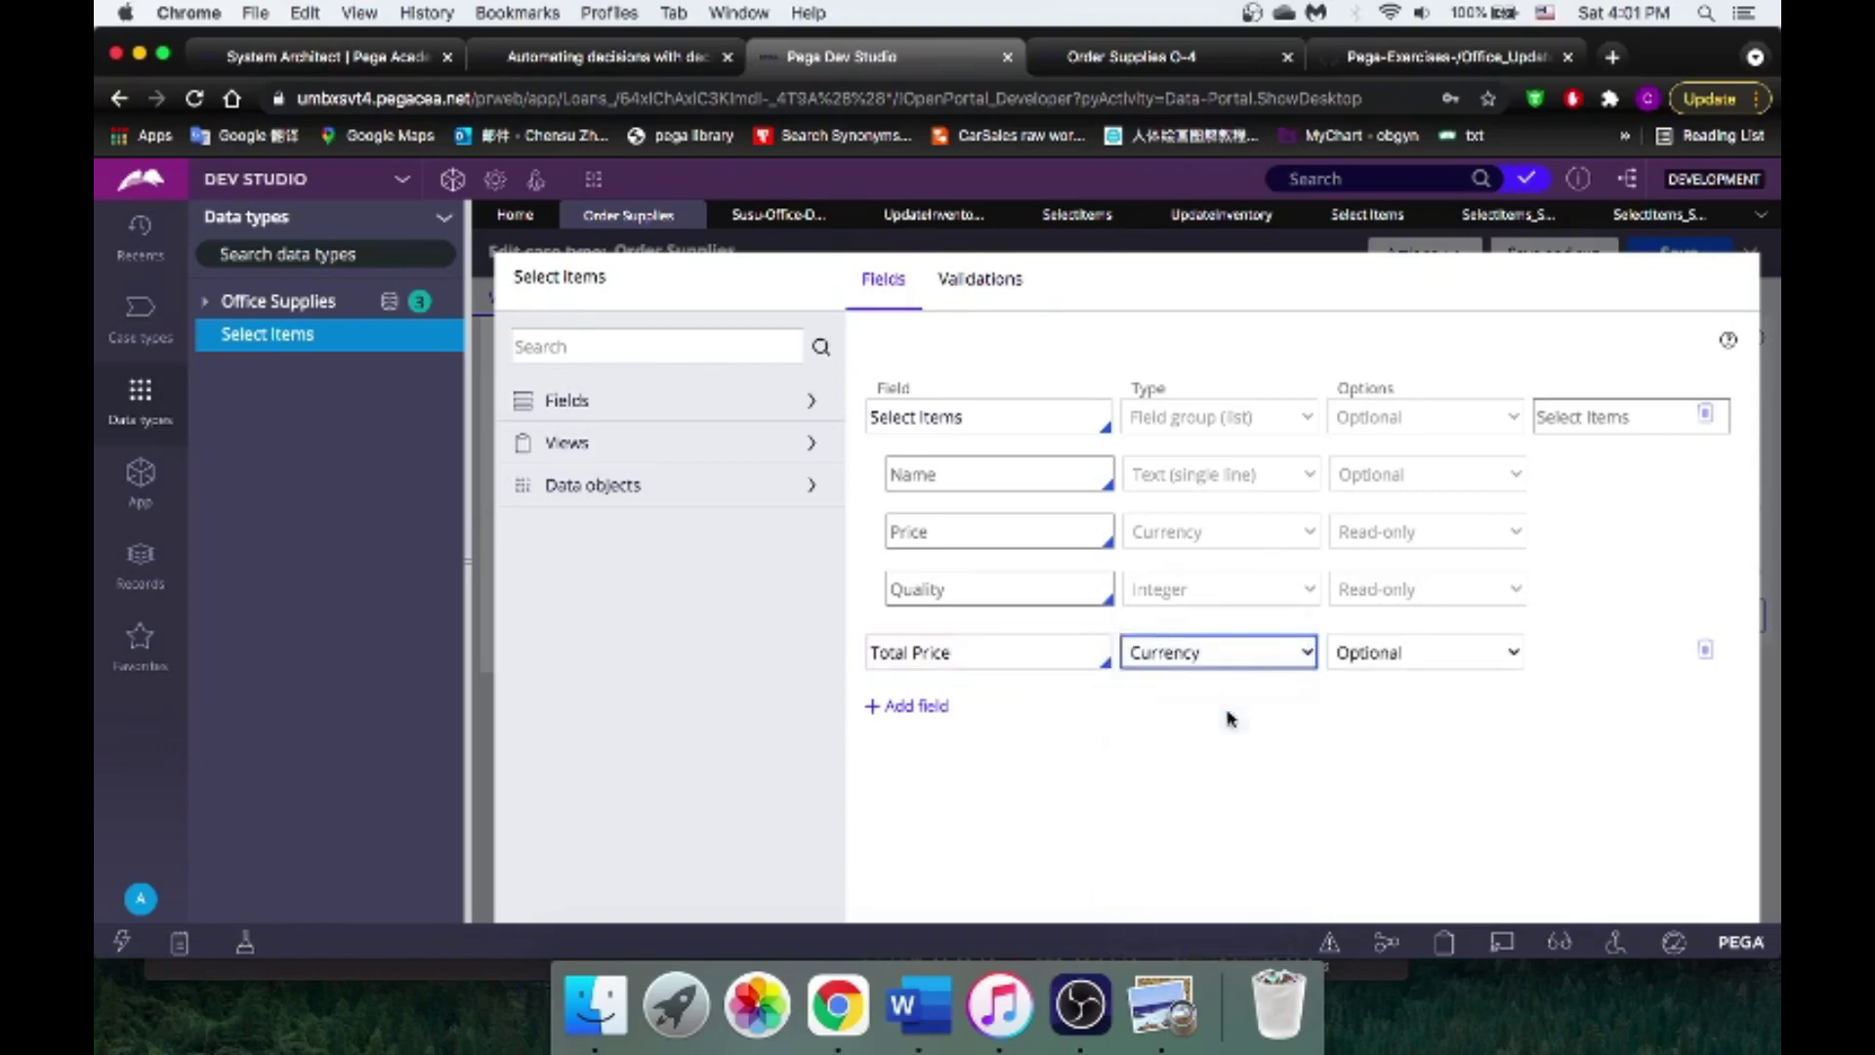
click(1407, 653)
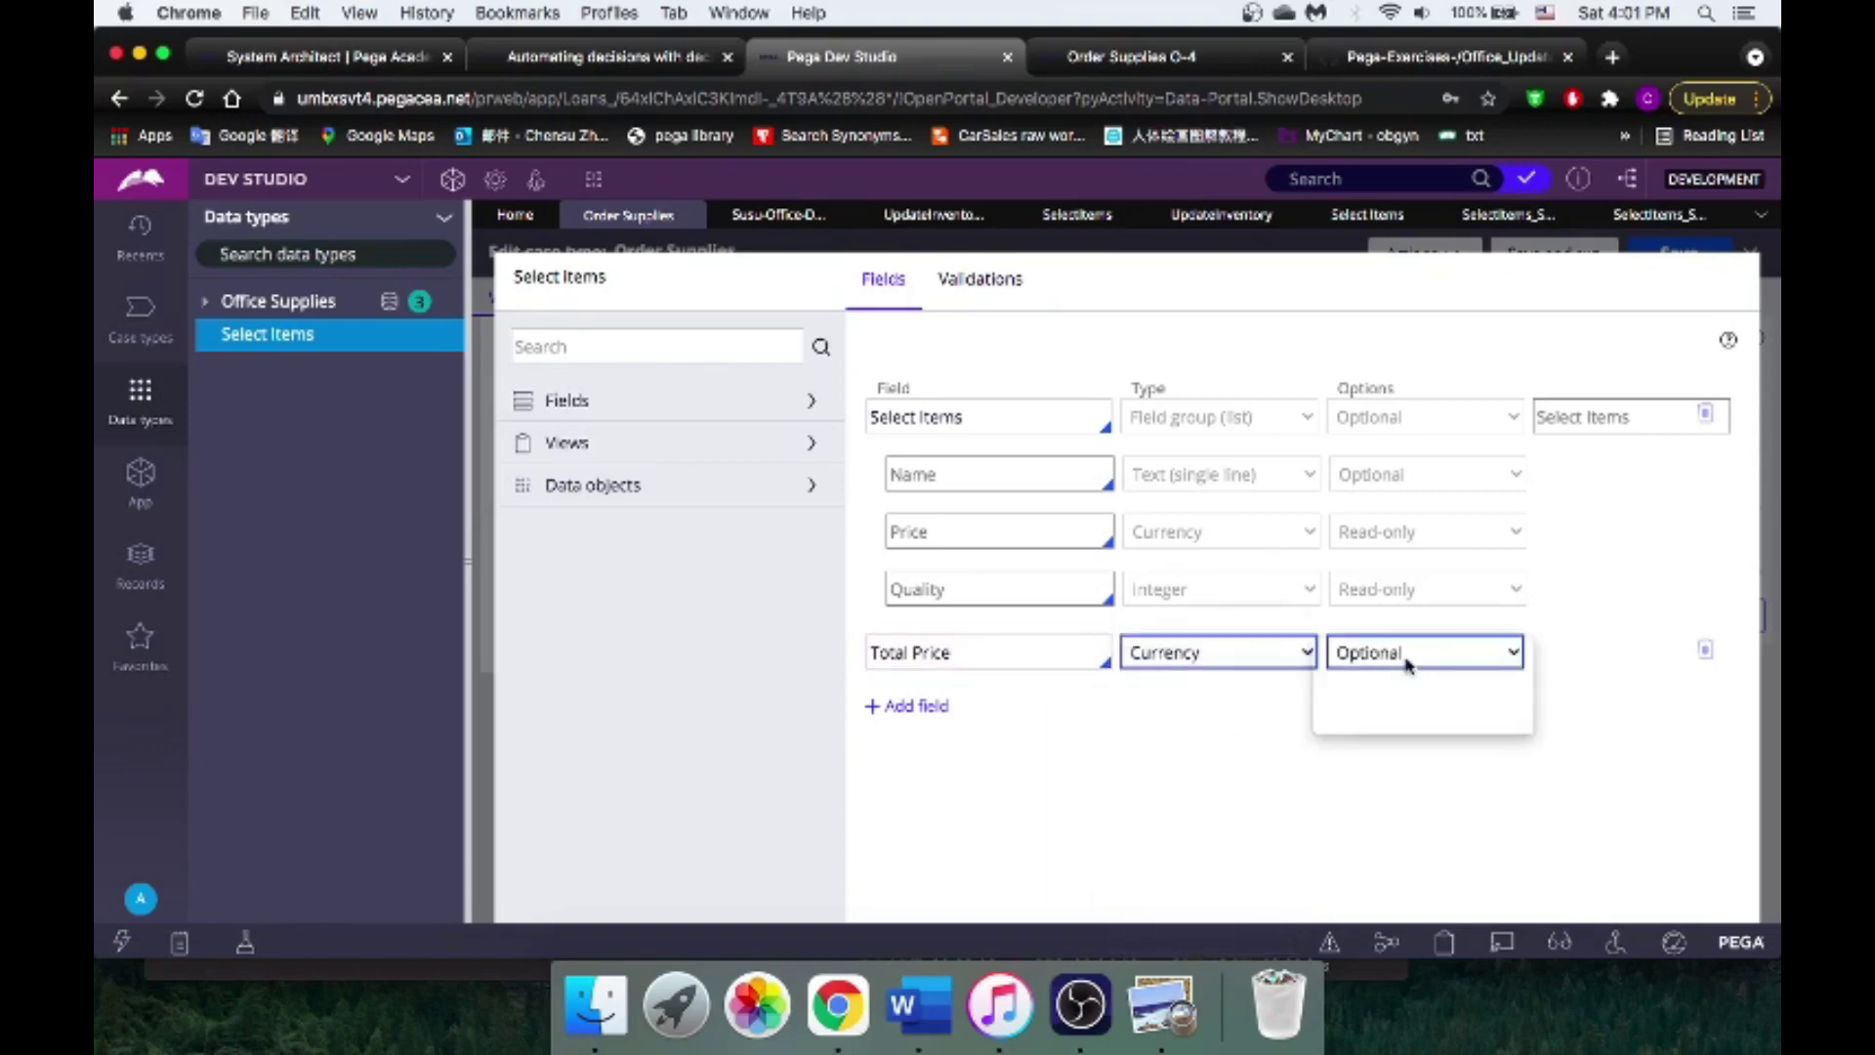
click(1404, 720)
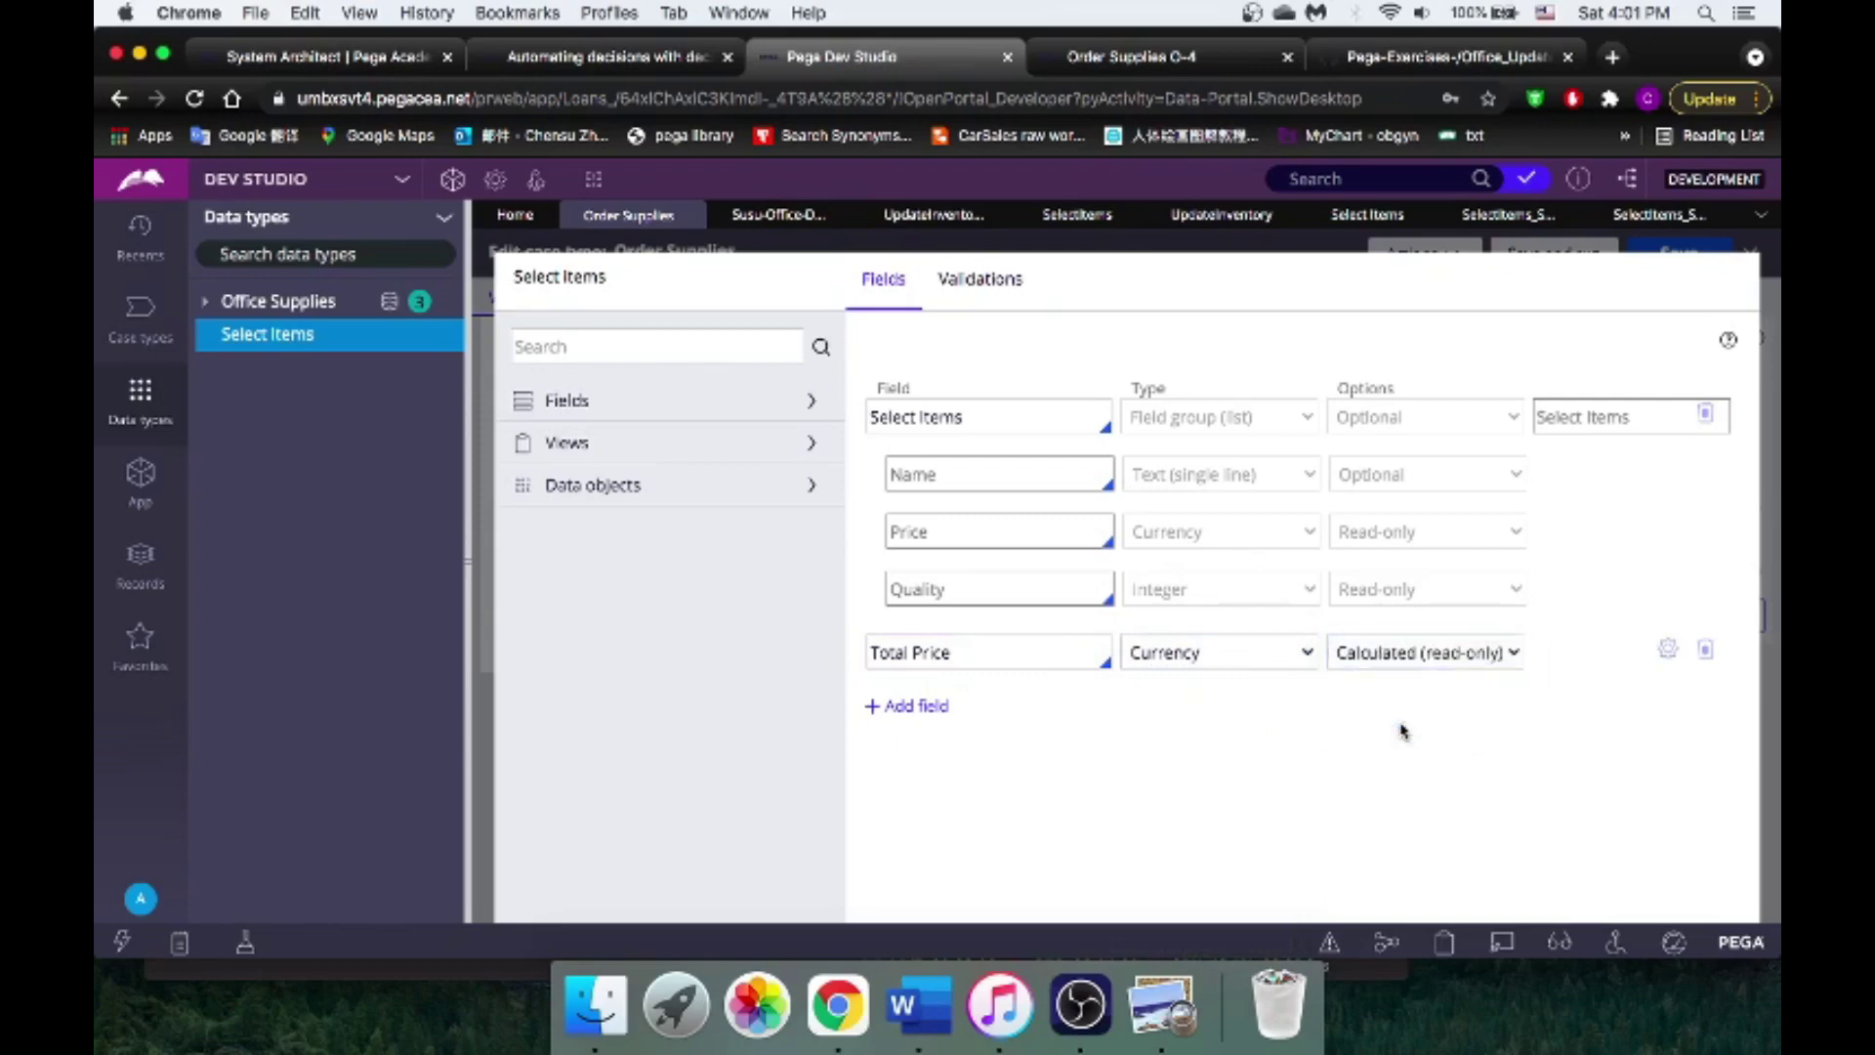
Step: Define the Total Price calculation as the Sum of Lineitem Total, checking the line totals in case O-4, and submit it
click(1668, 649)
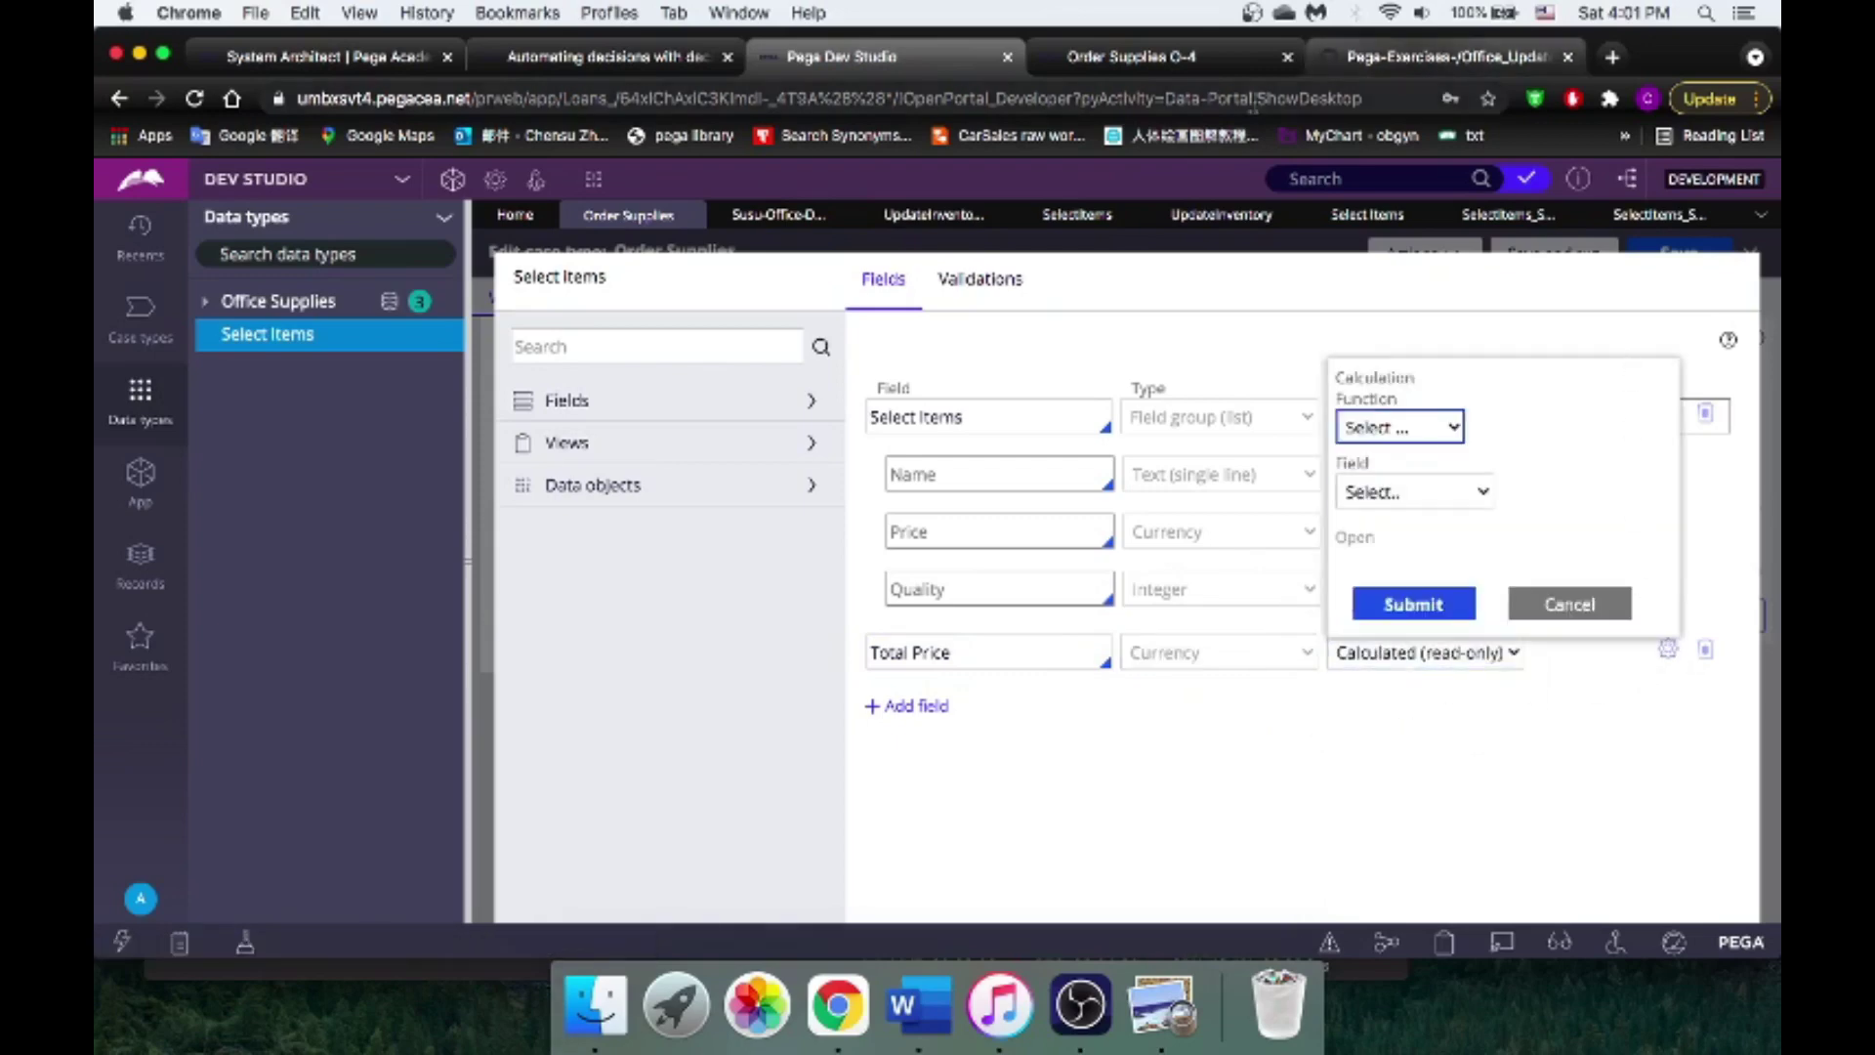
click(1179, 55)
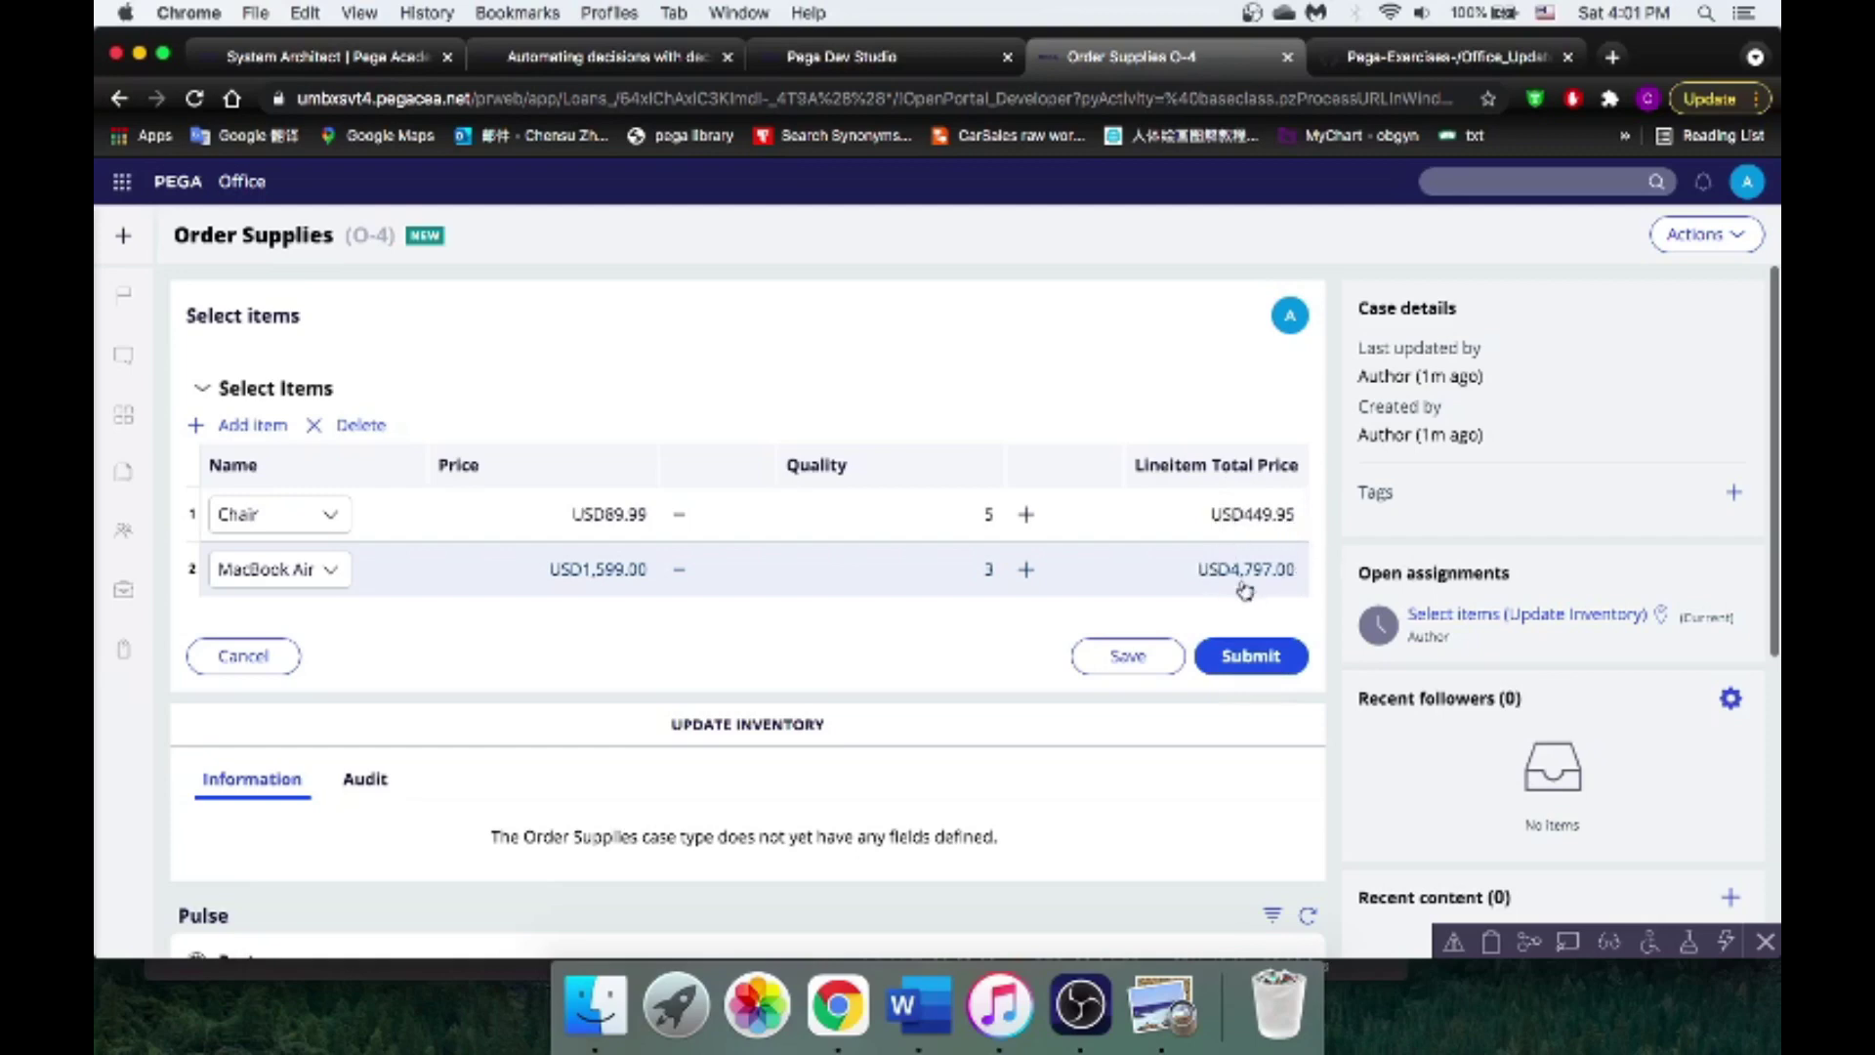
click(831, 54)
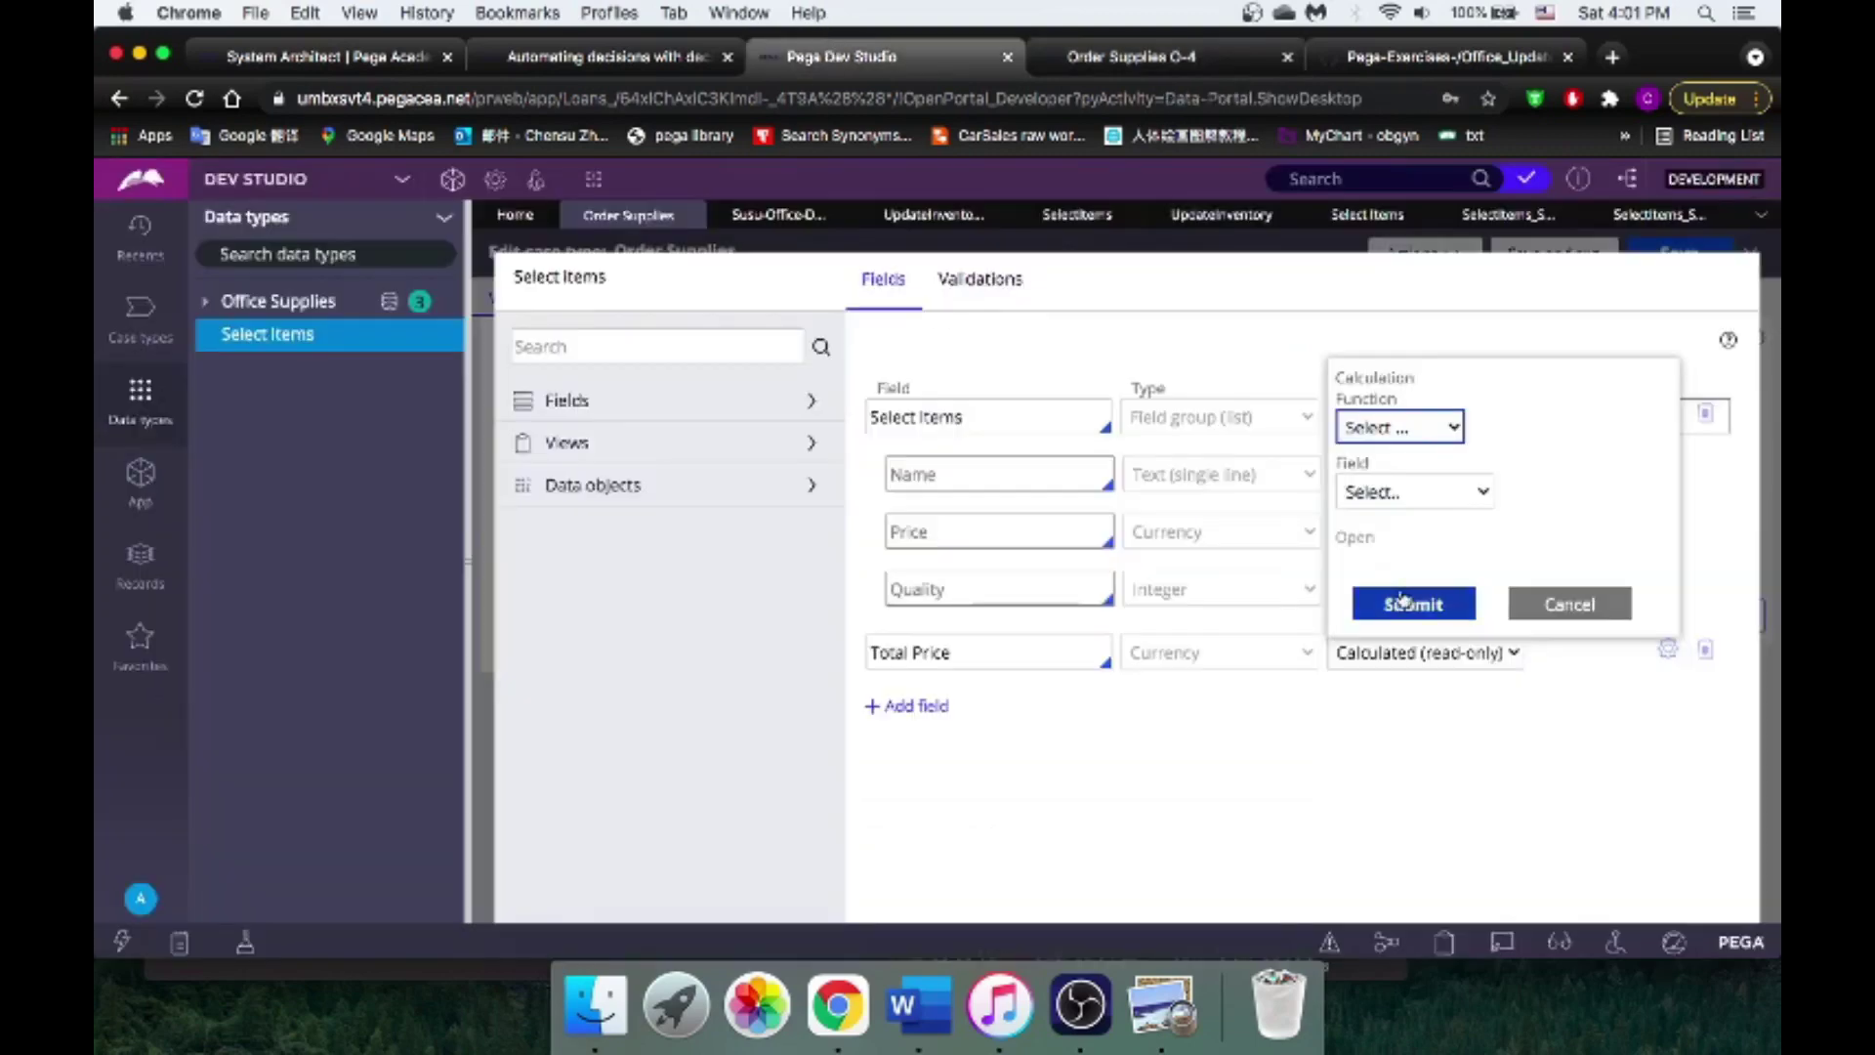
click(1428, 425)
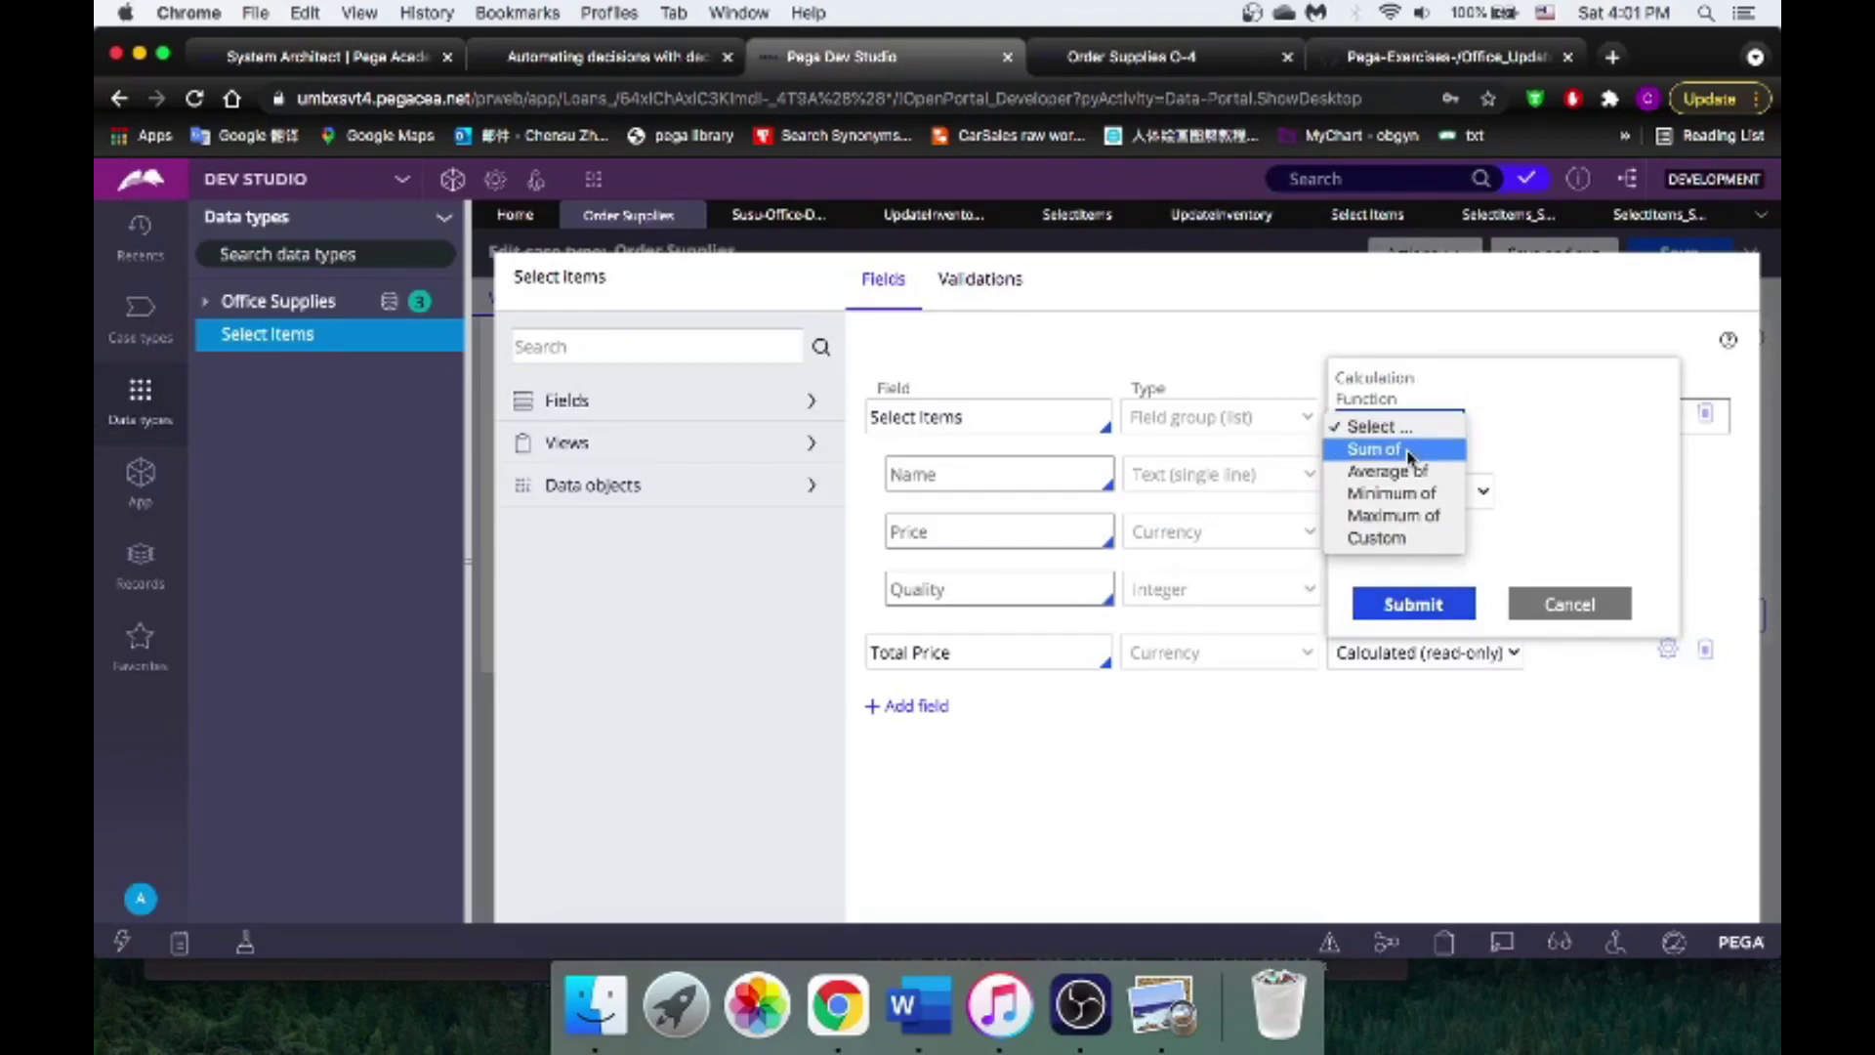
click(1377, 448)
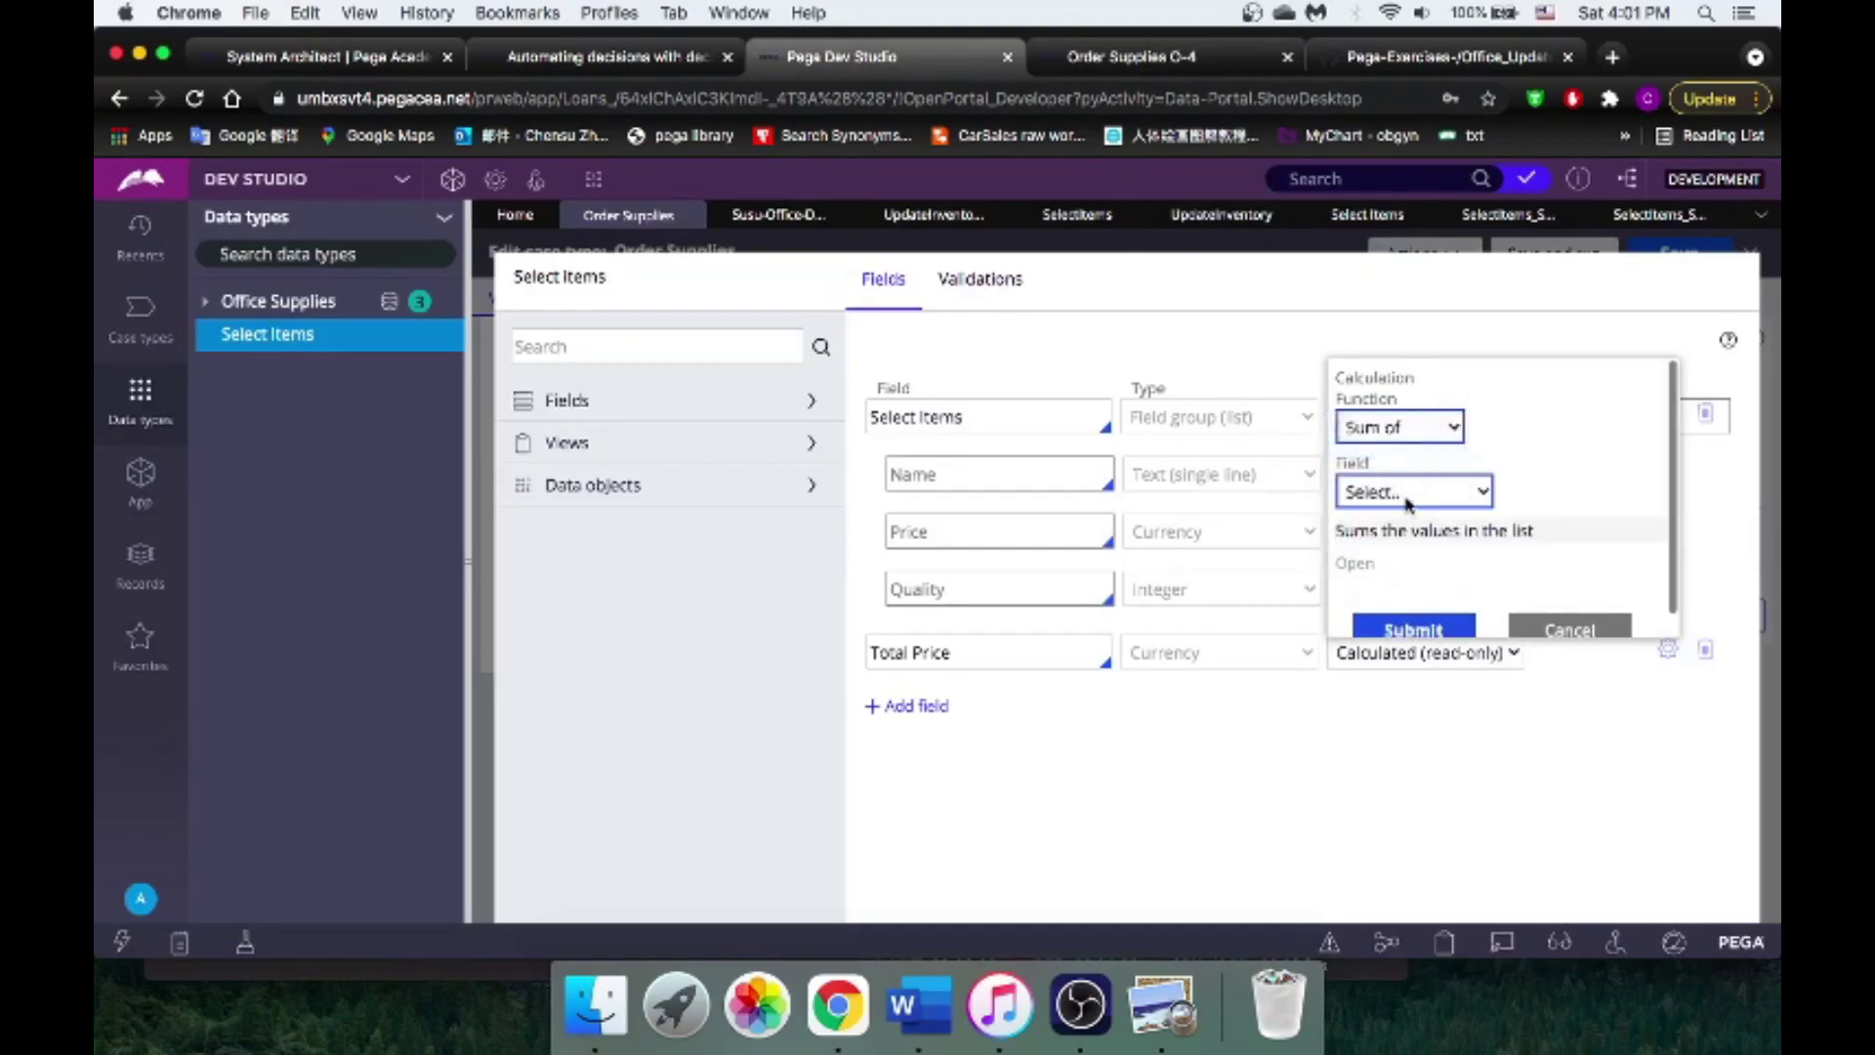
click(1410, 494)
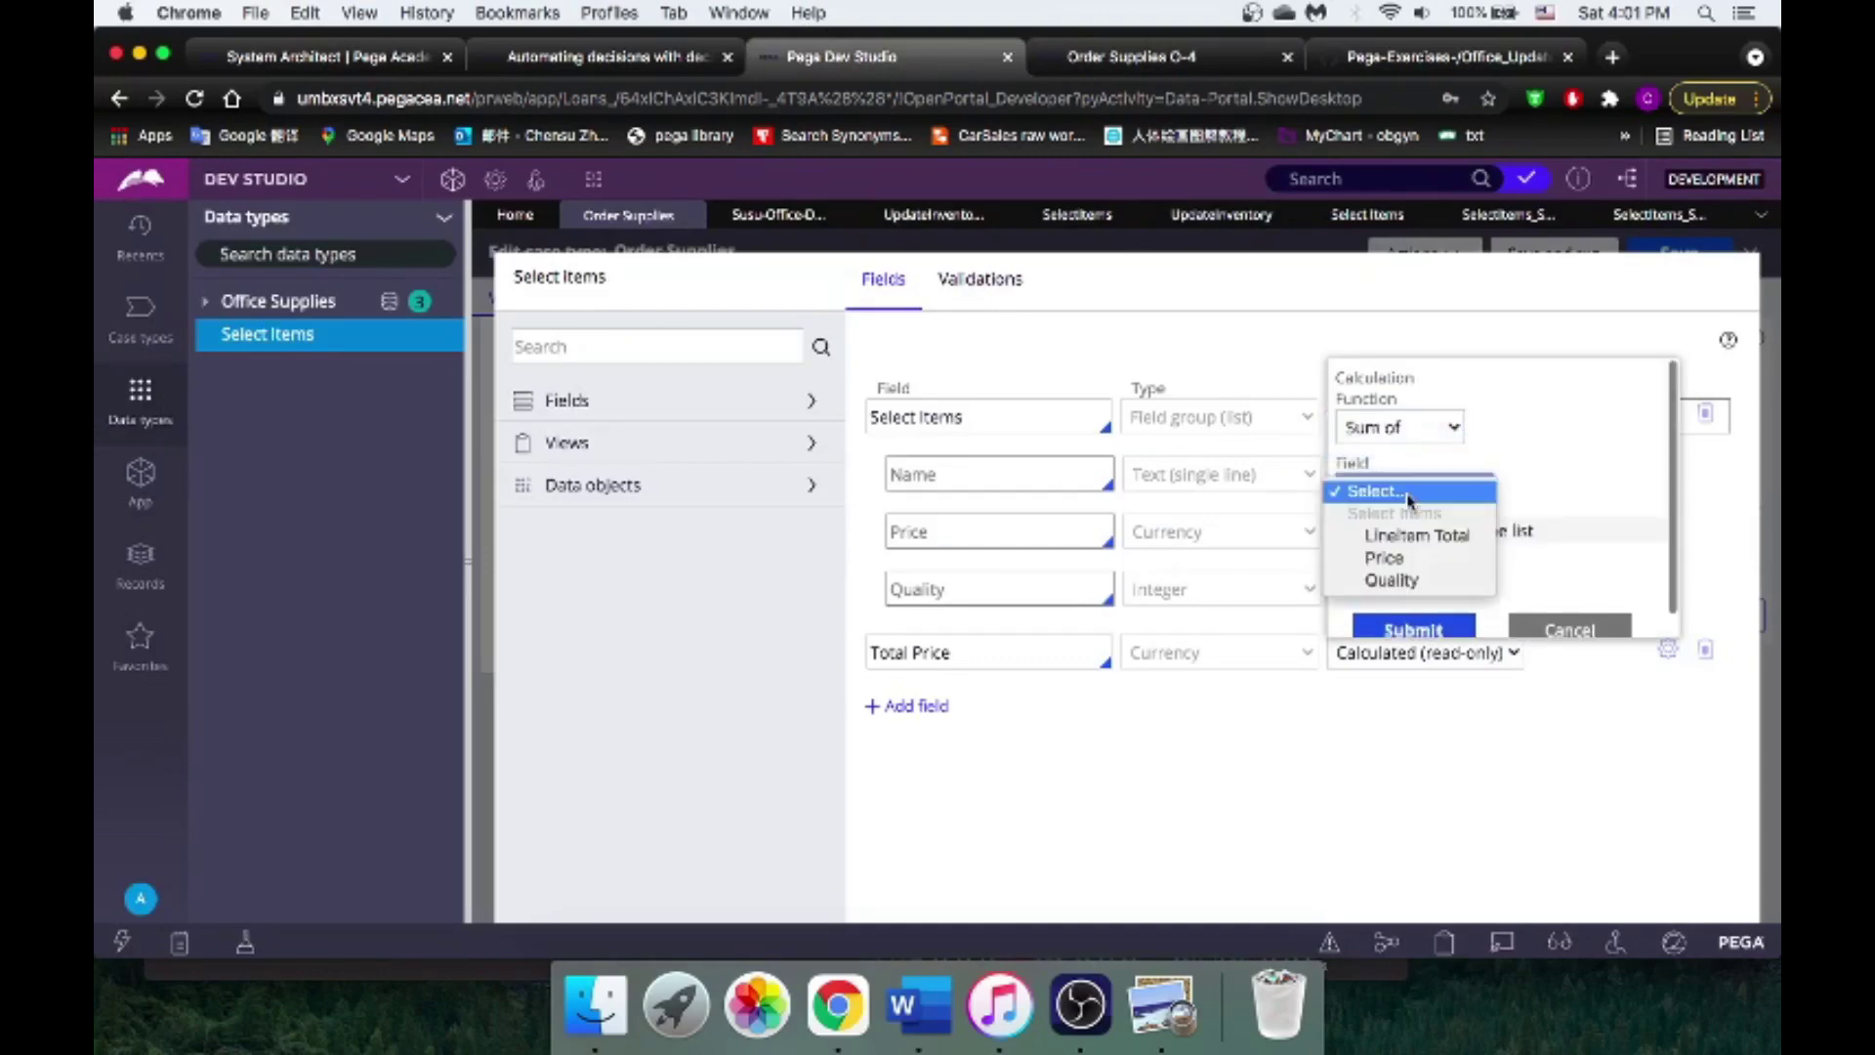
click(1447, 538)
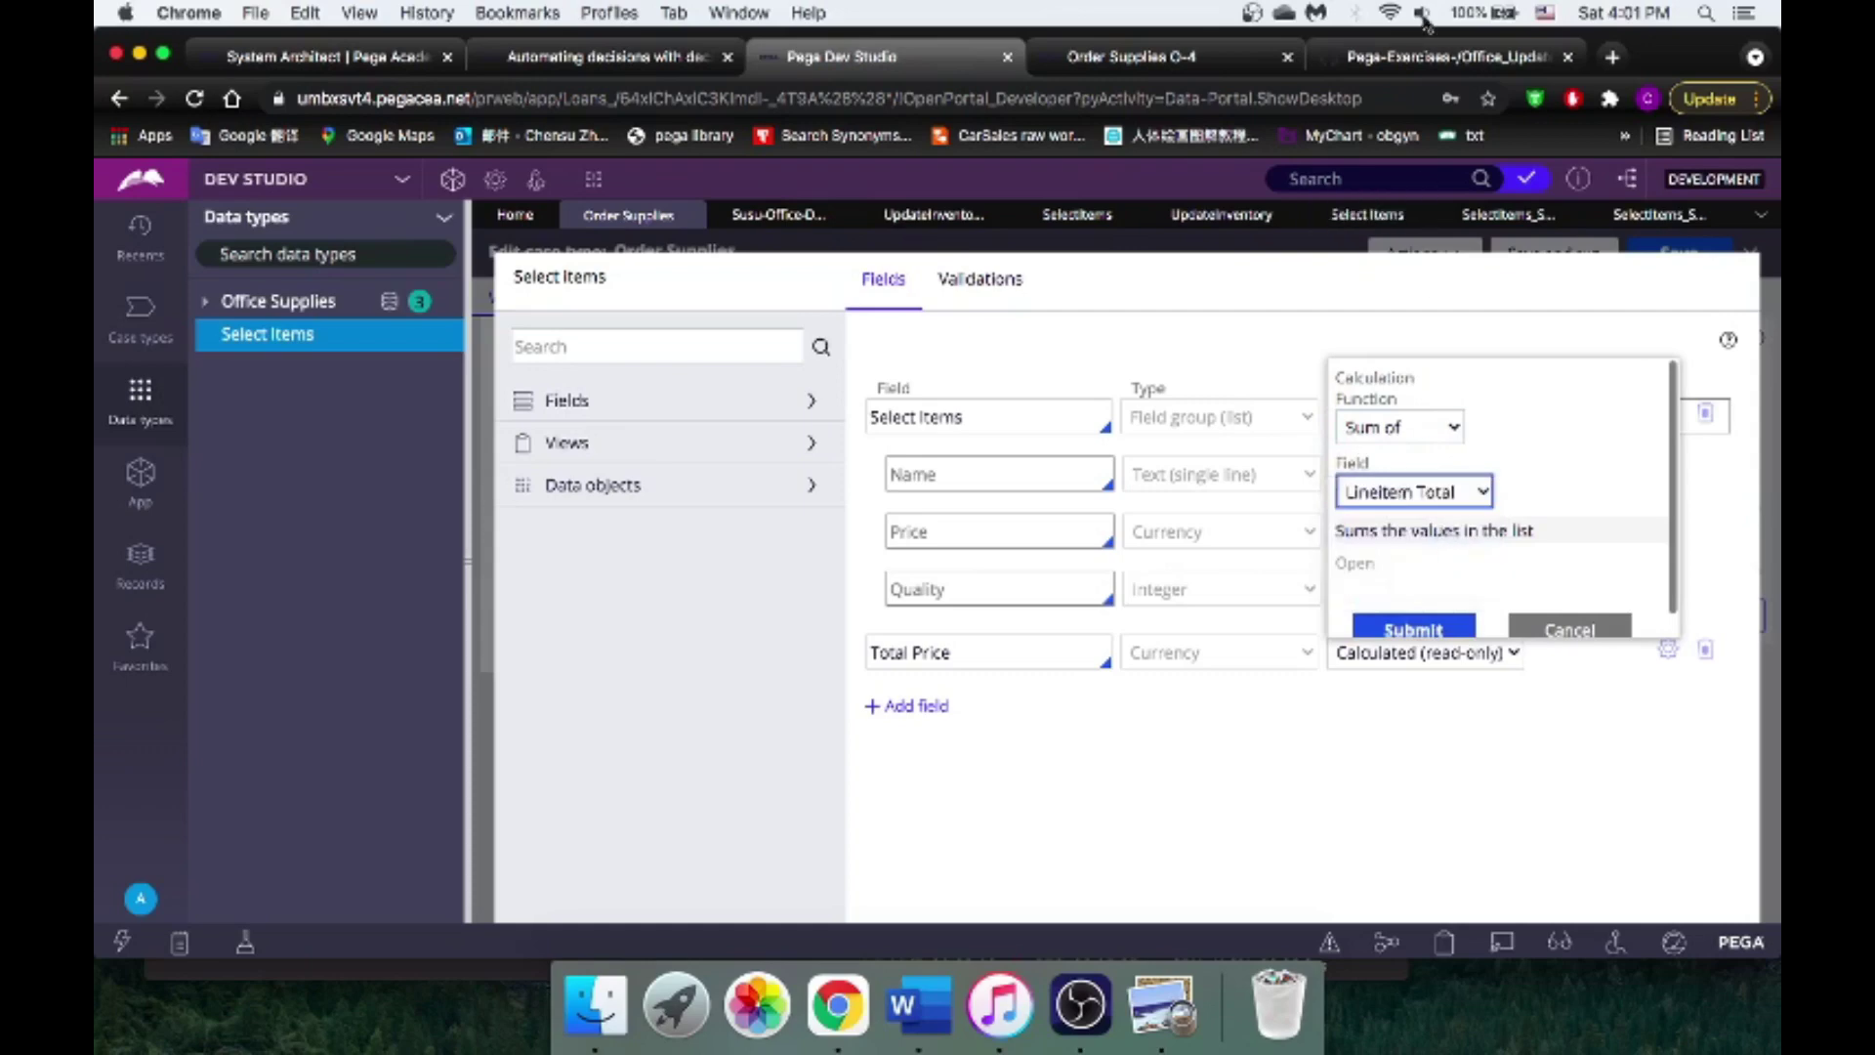
click(1441, 57)
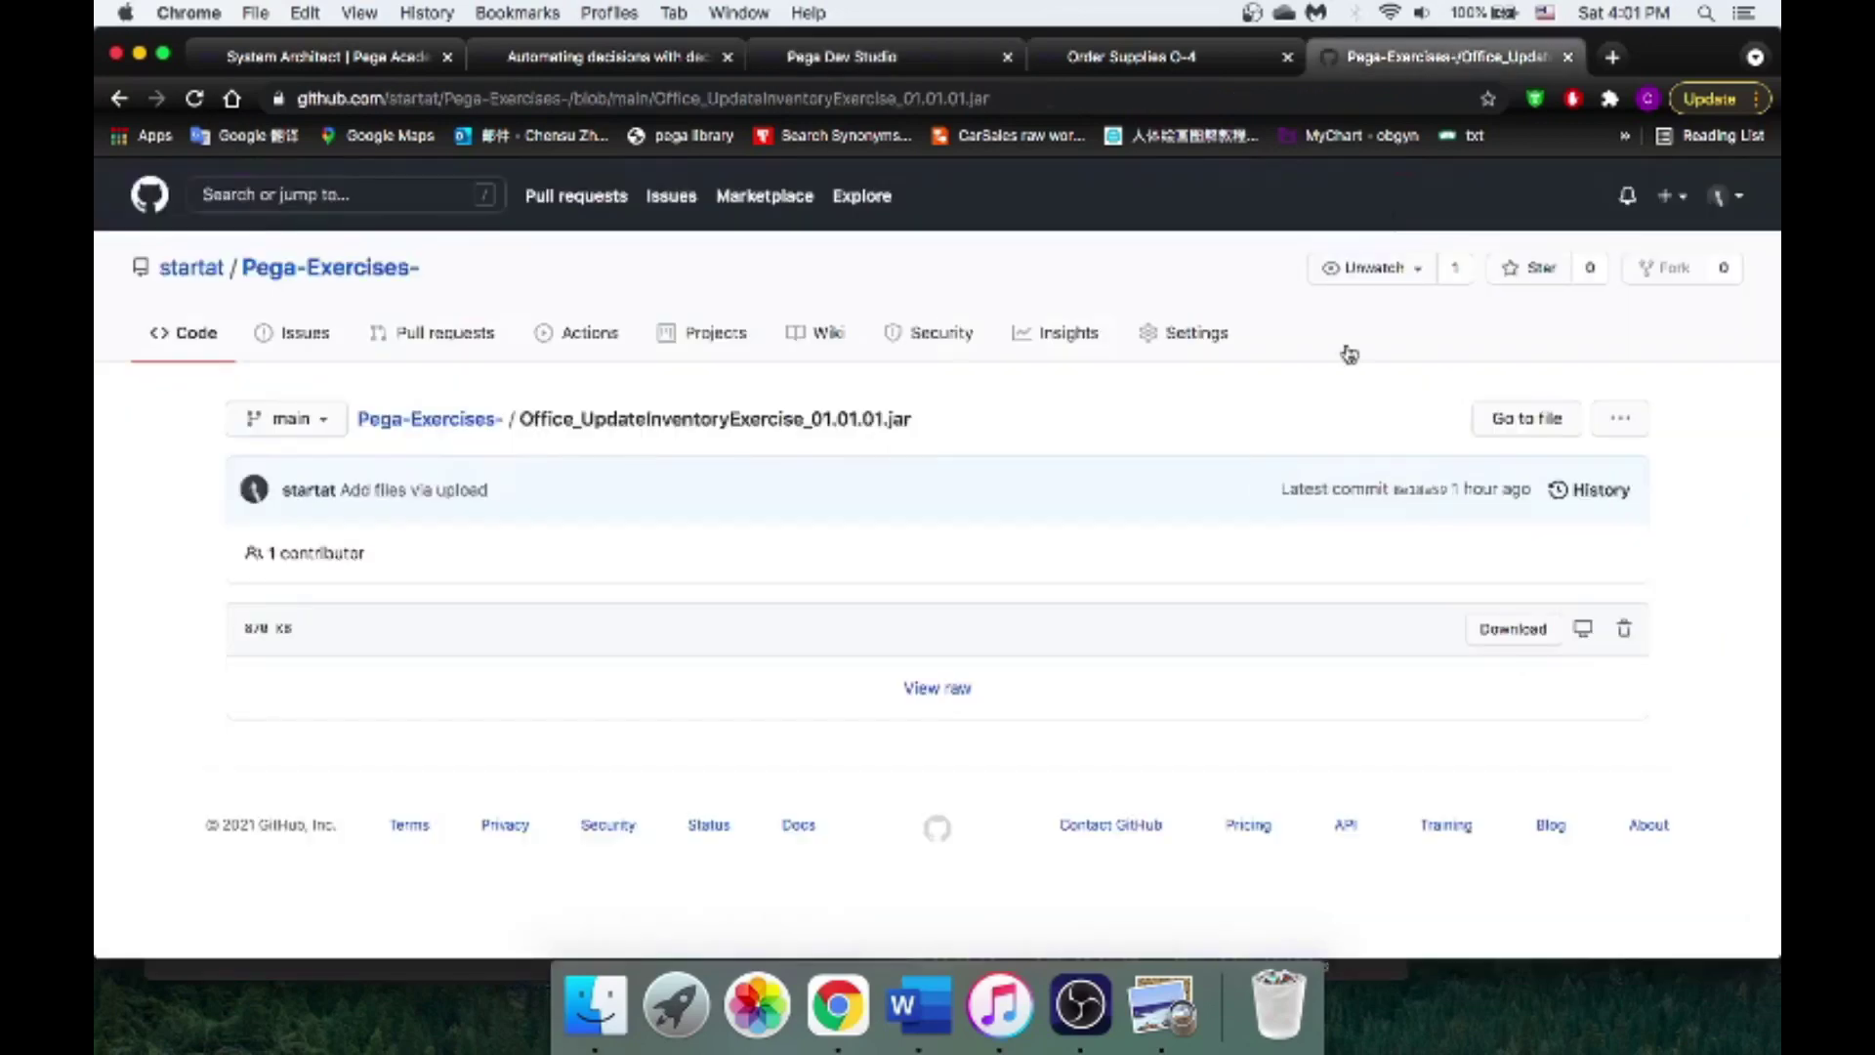
click(1136, 67)
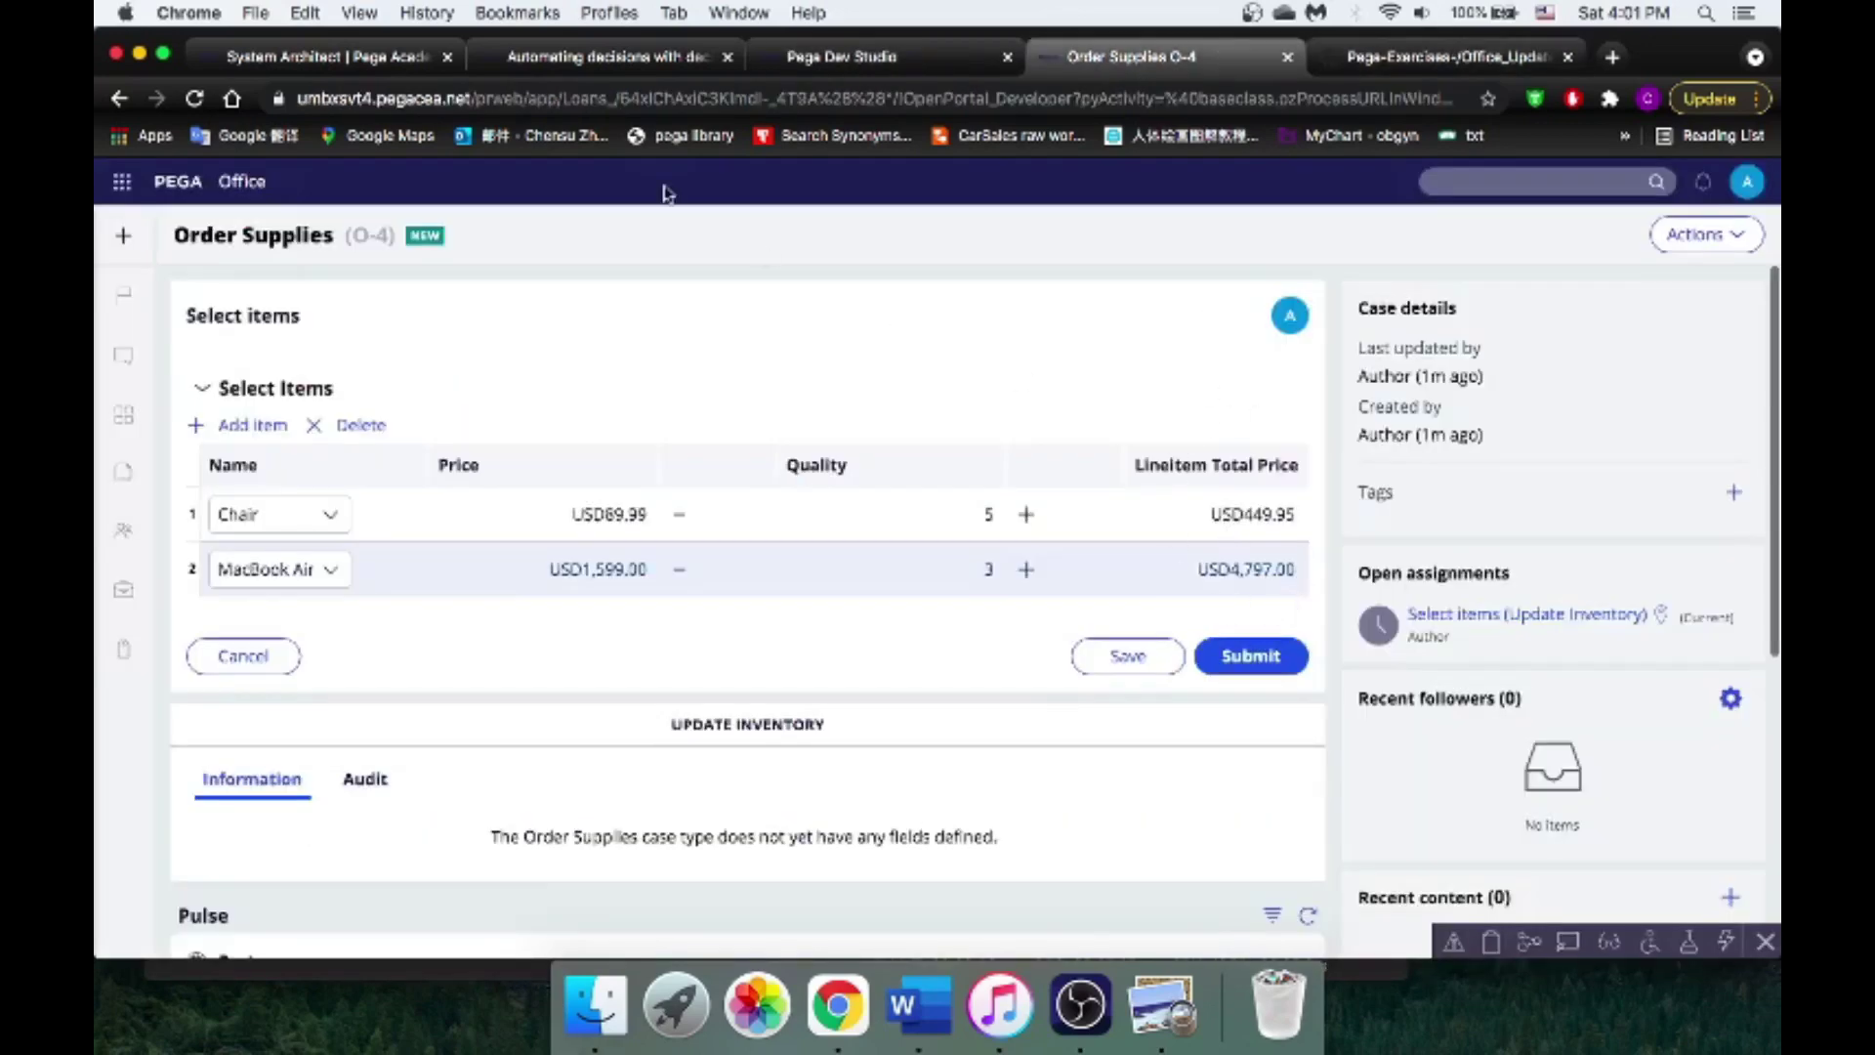
click(870, 60)
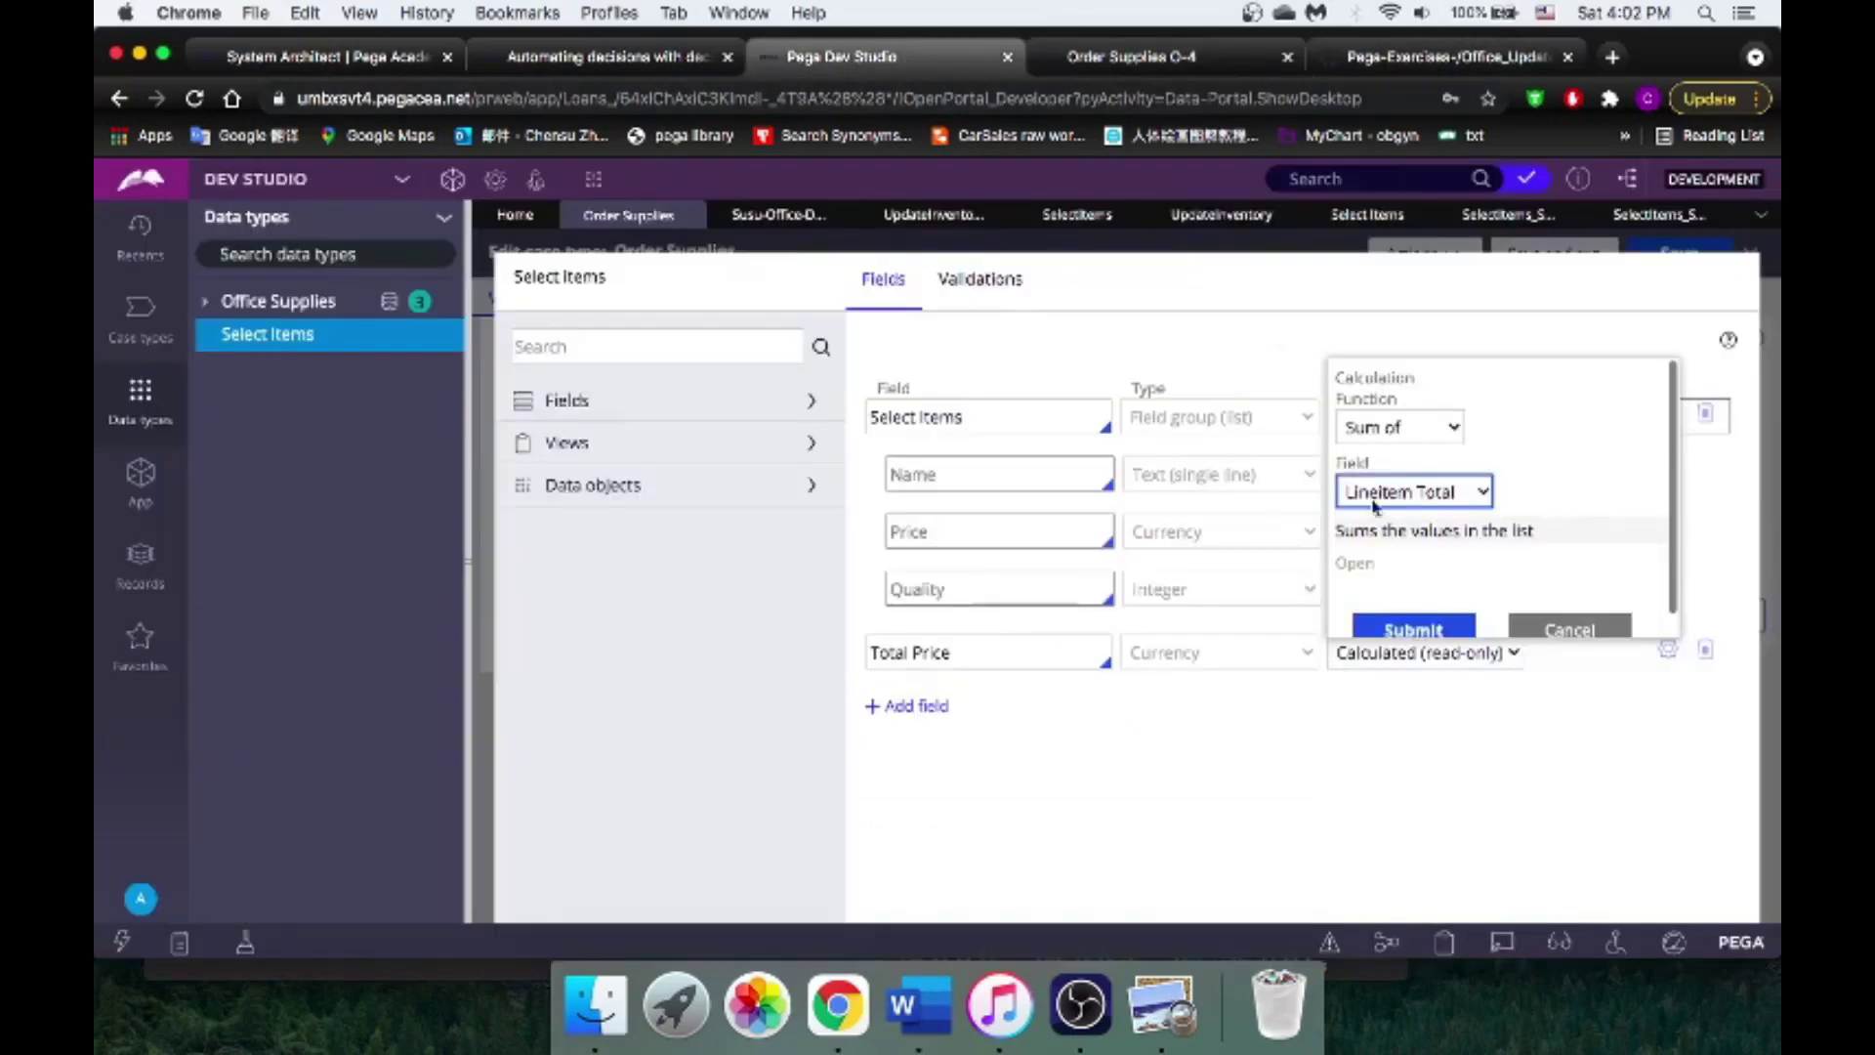
click(1443, 630)
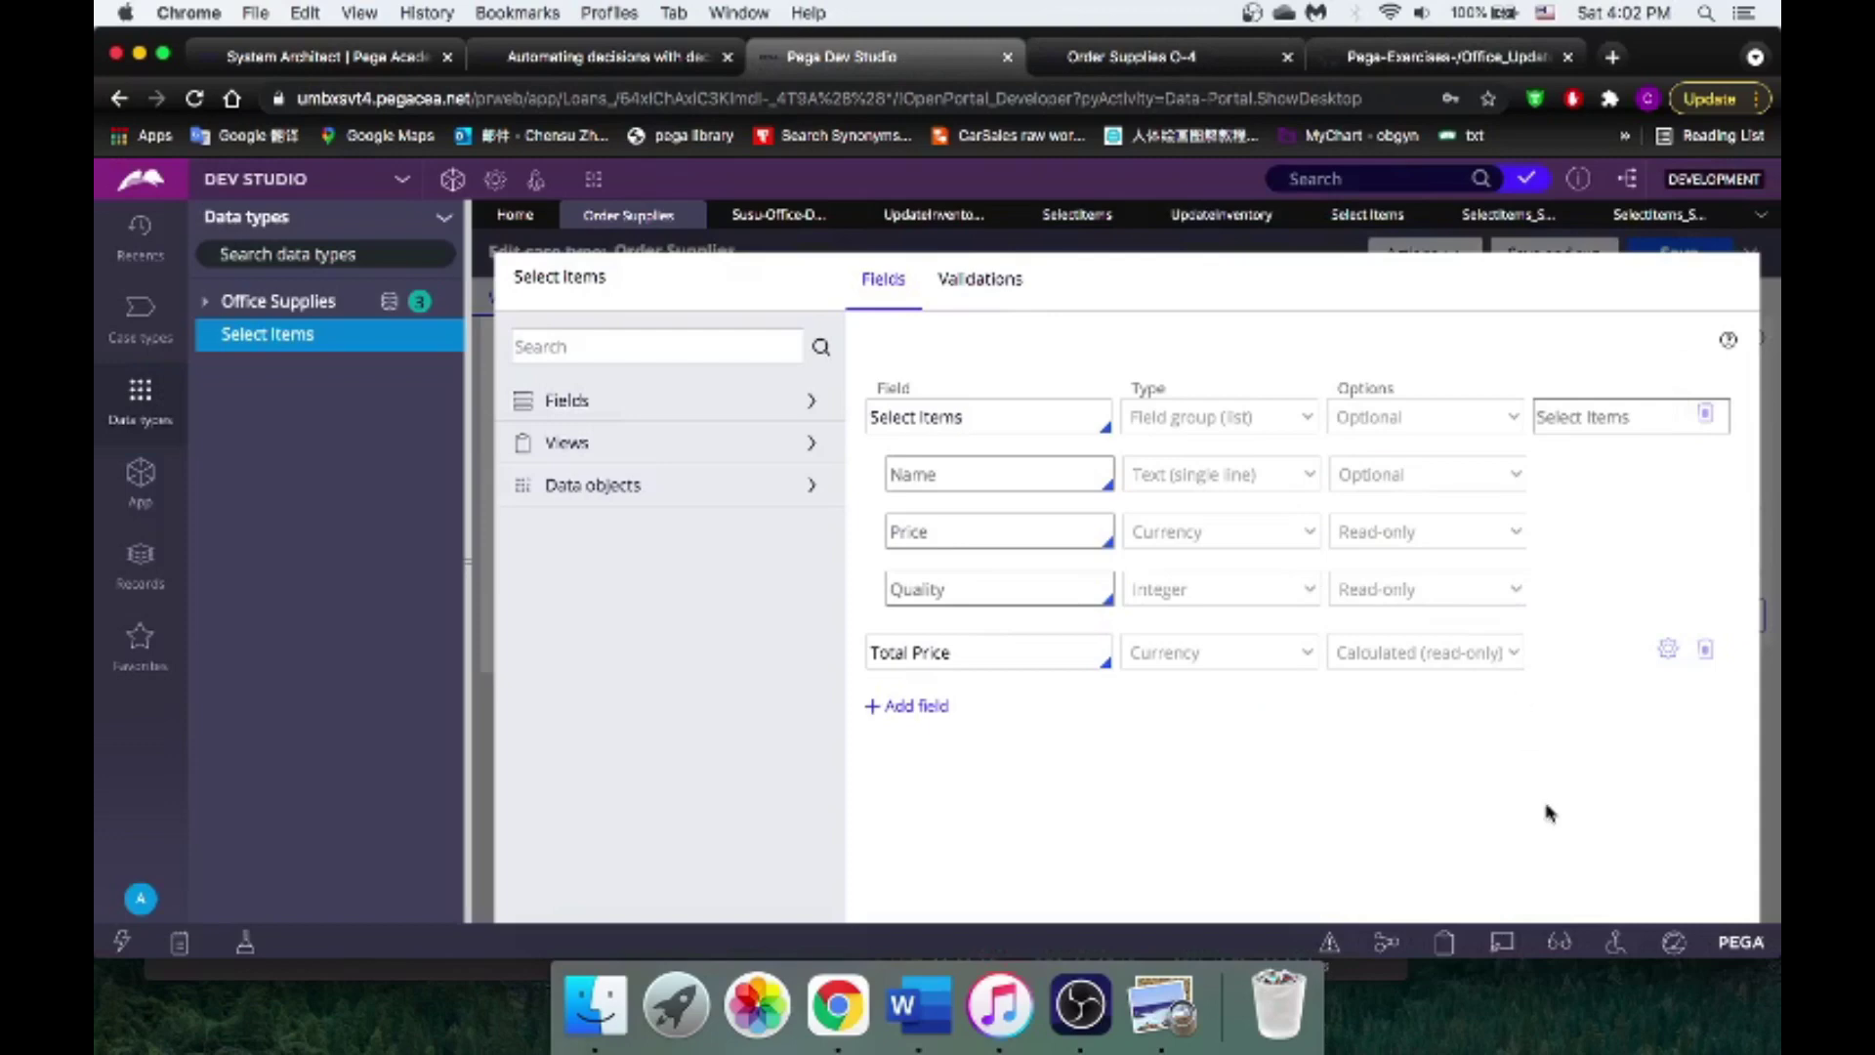
Step: Zoom the browser page out below 80% so the entire Select Items view dialog fits on screen
click(1757, 99)
click(1584, 397)
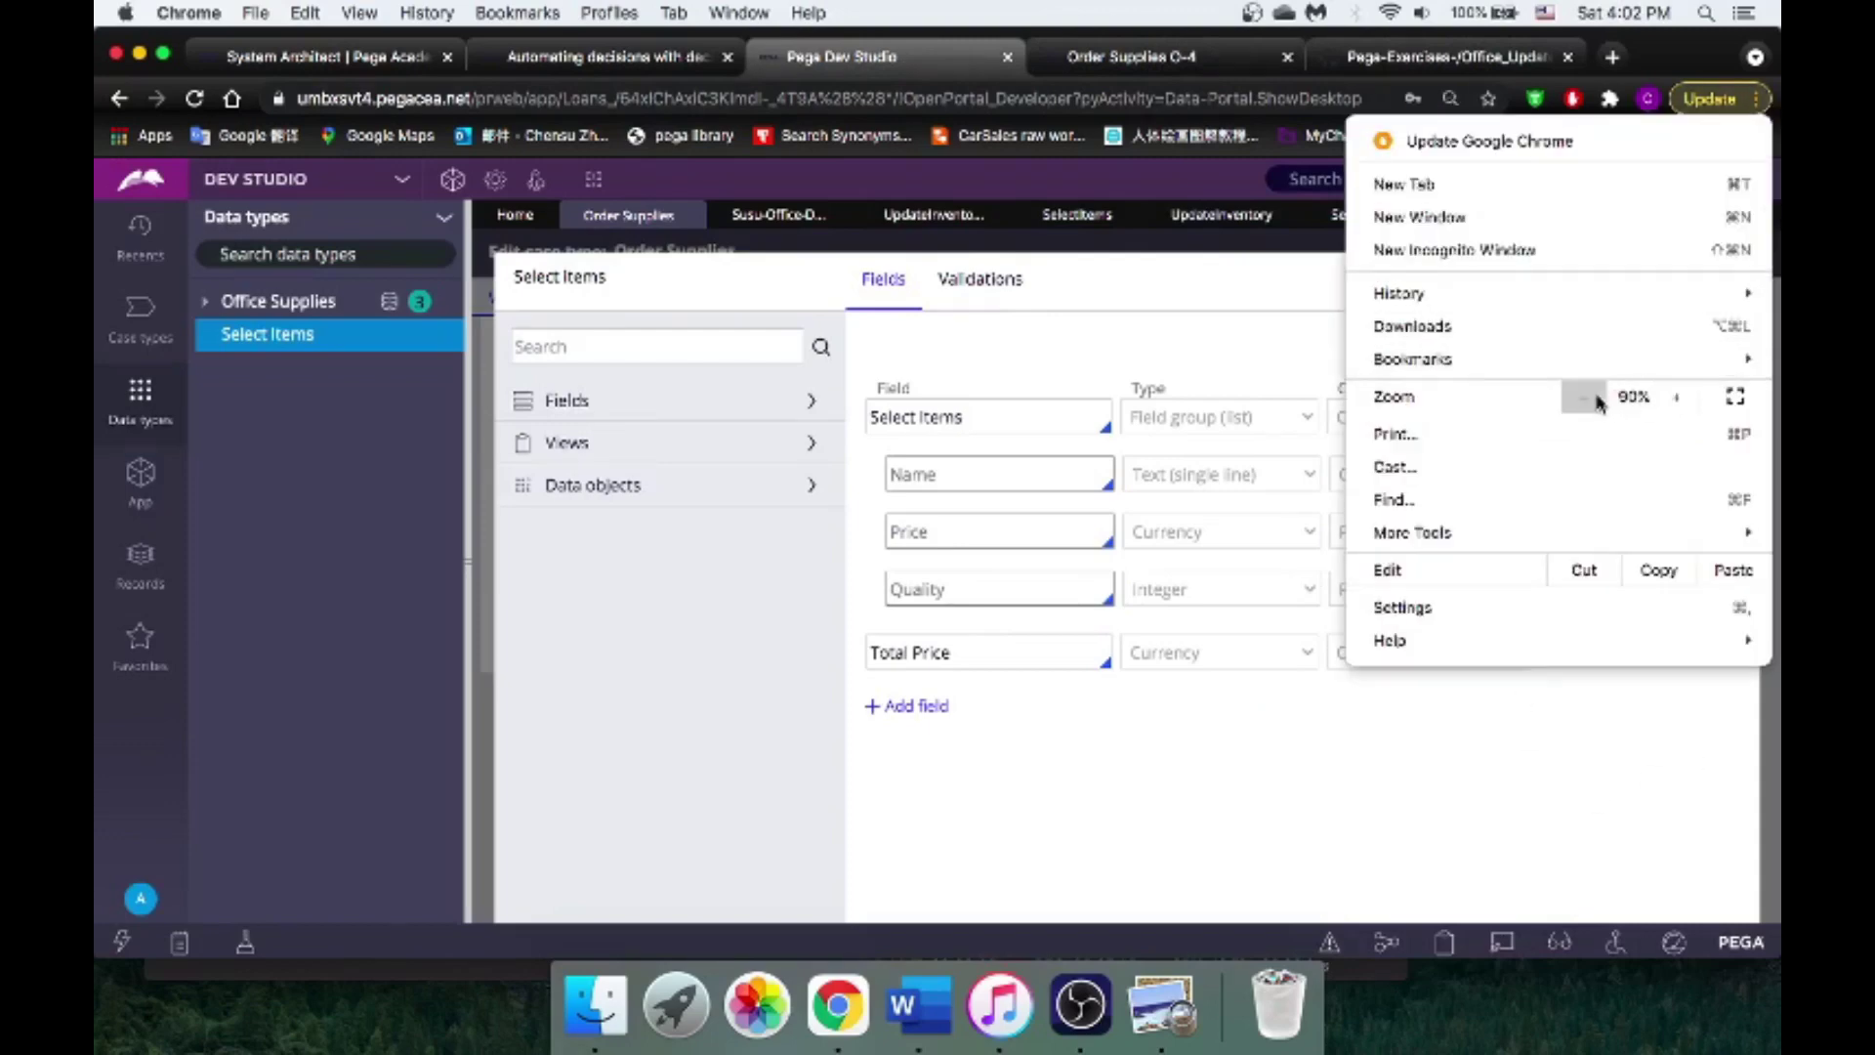
click(1584, 397)
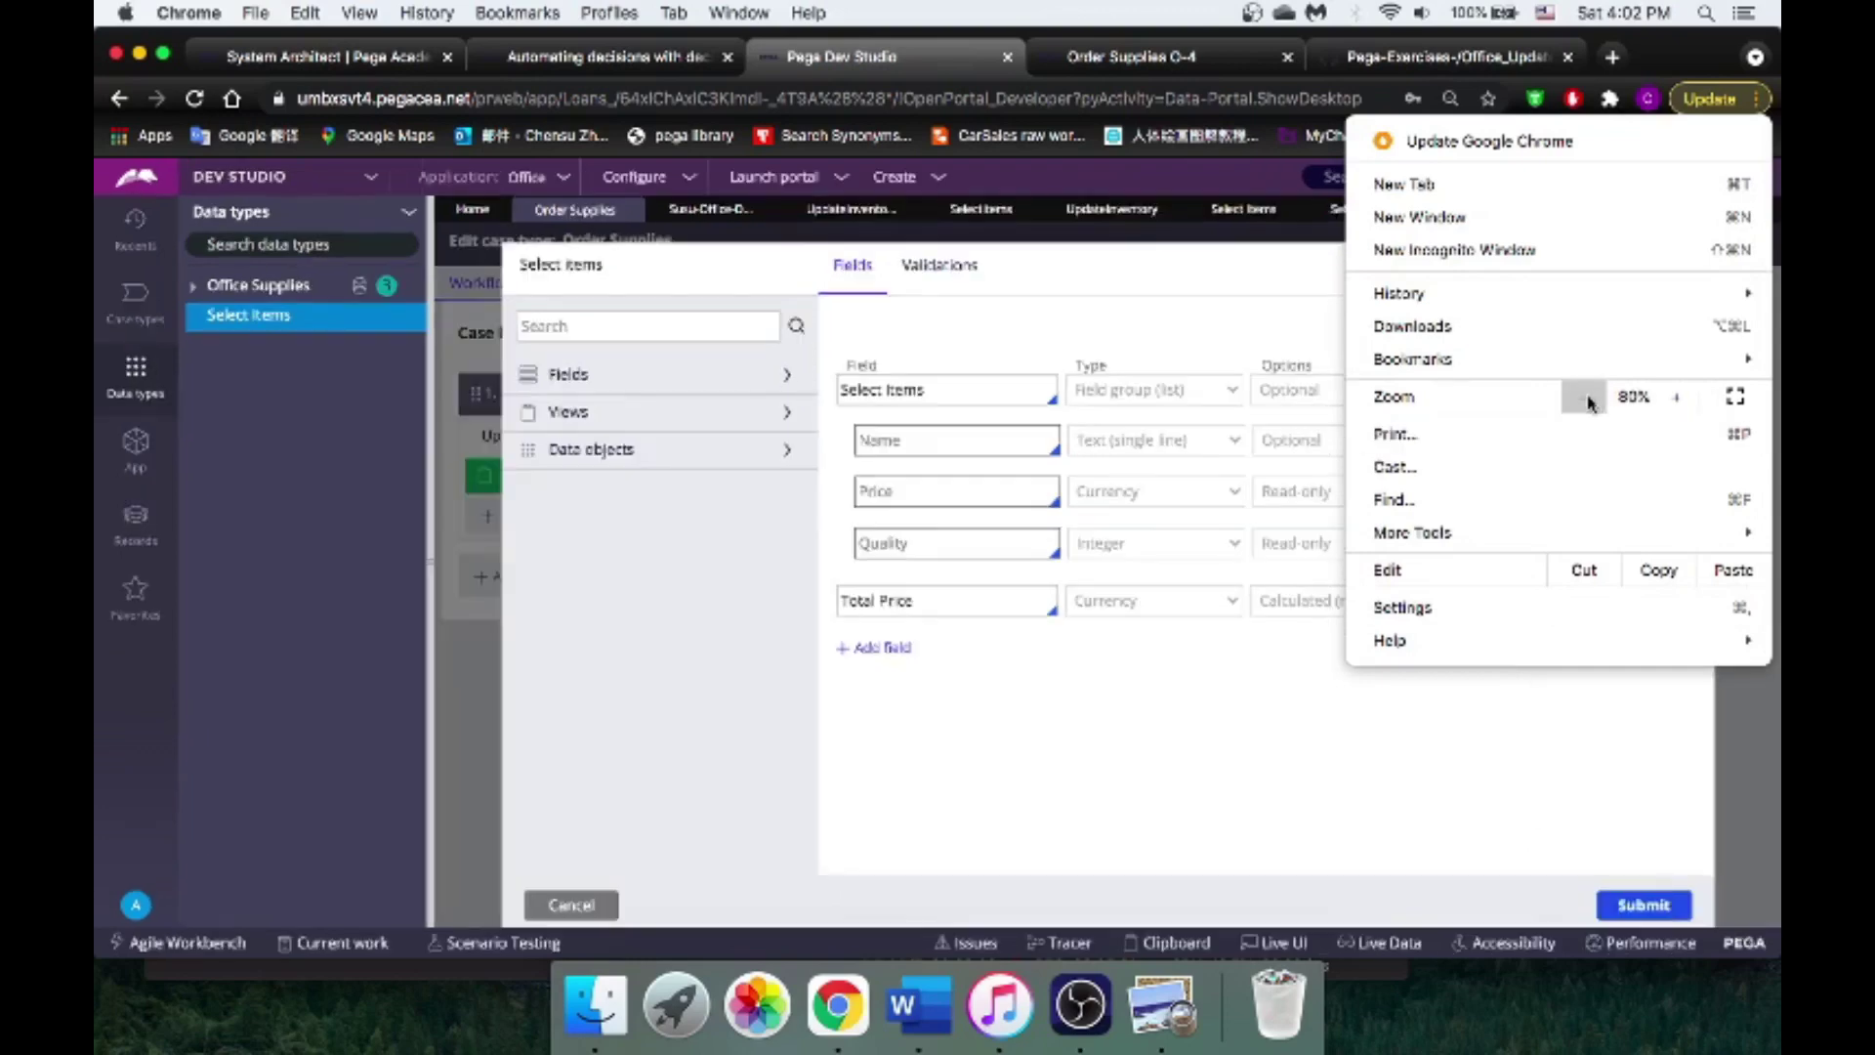
click(1579, 812)
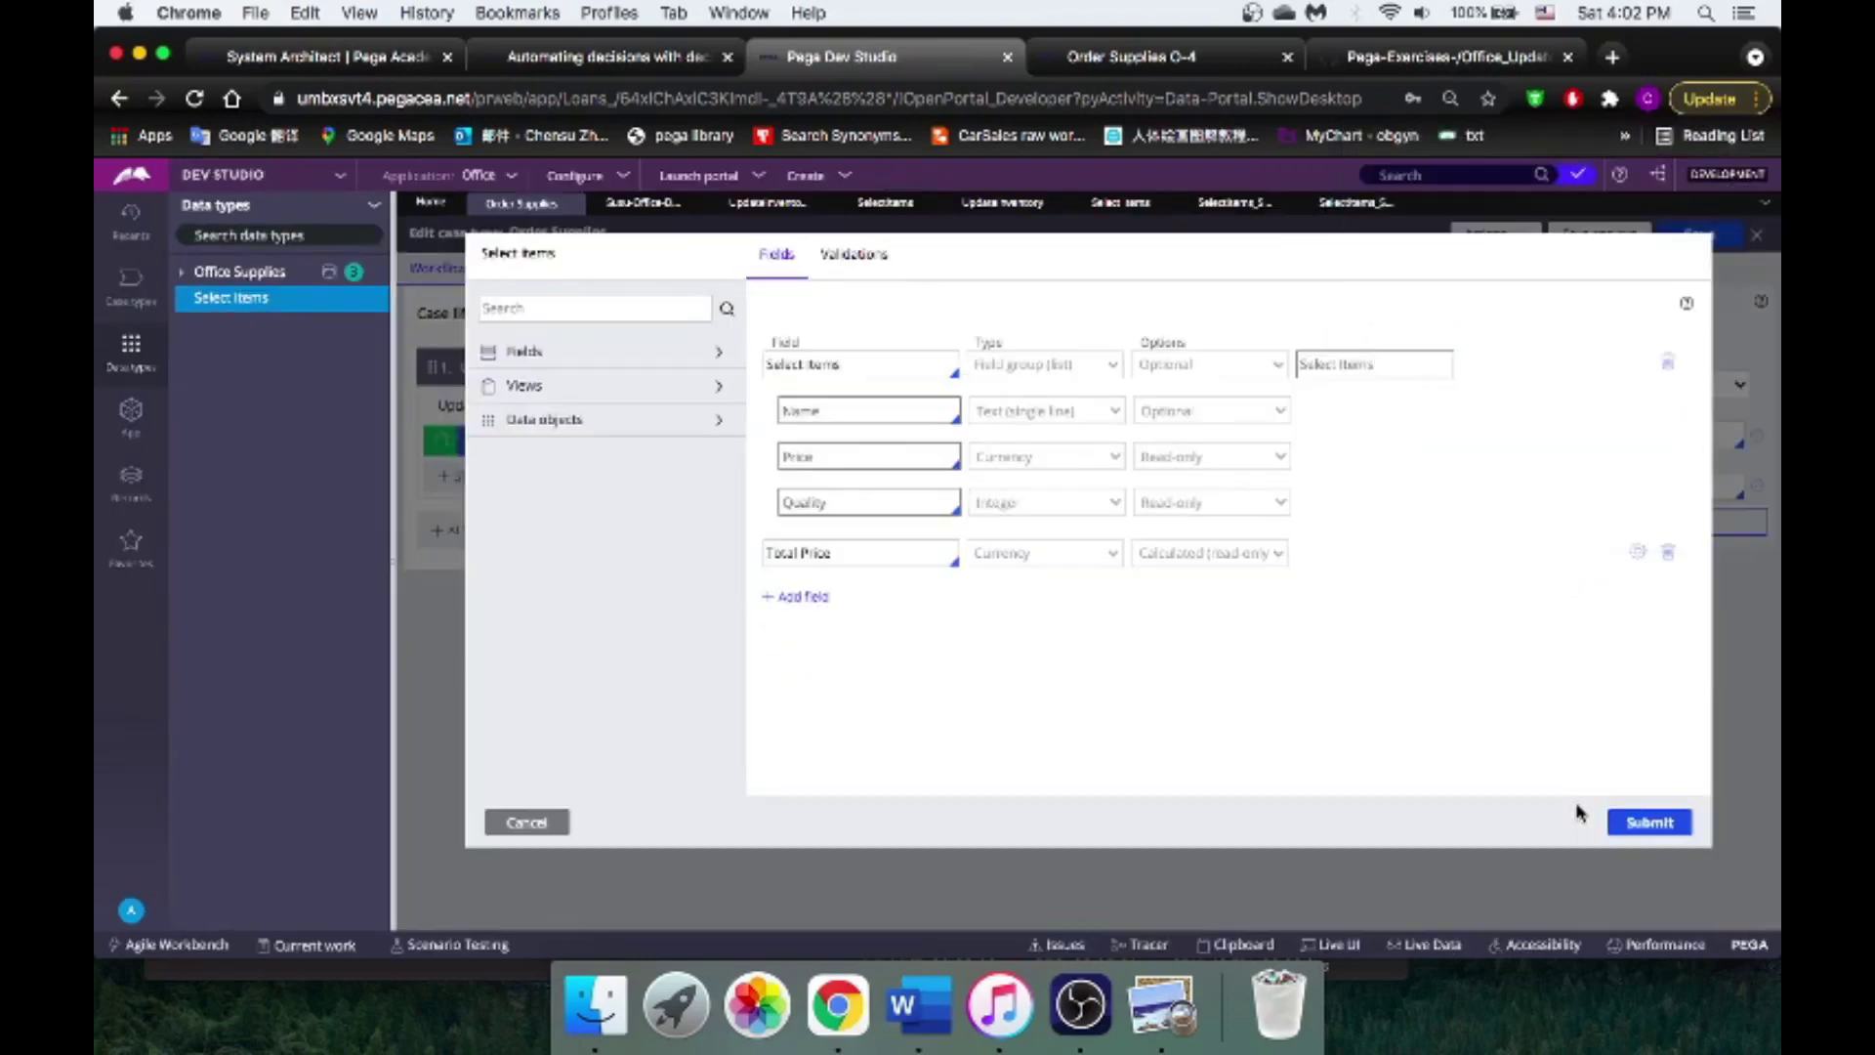
Step: Submit the Select Items view configuration and zoom the browser page in from 80%
click(1647, 822)
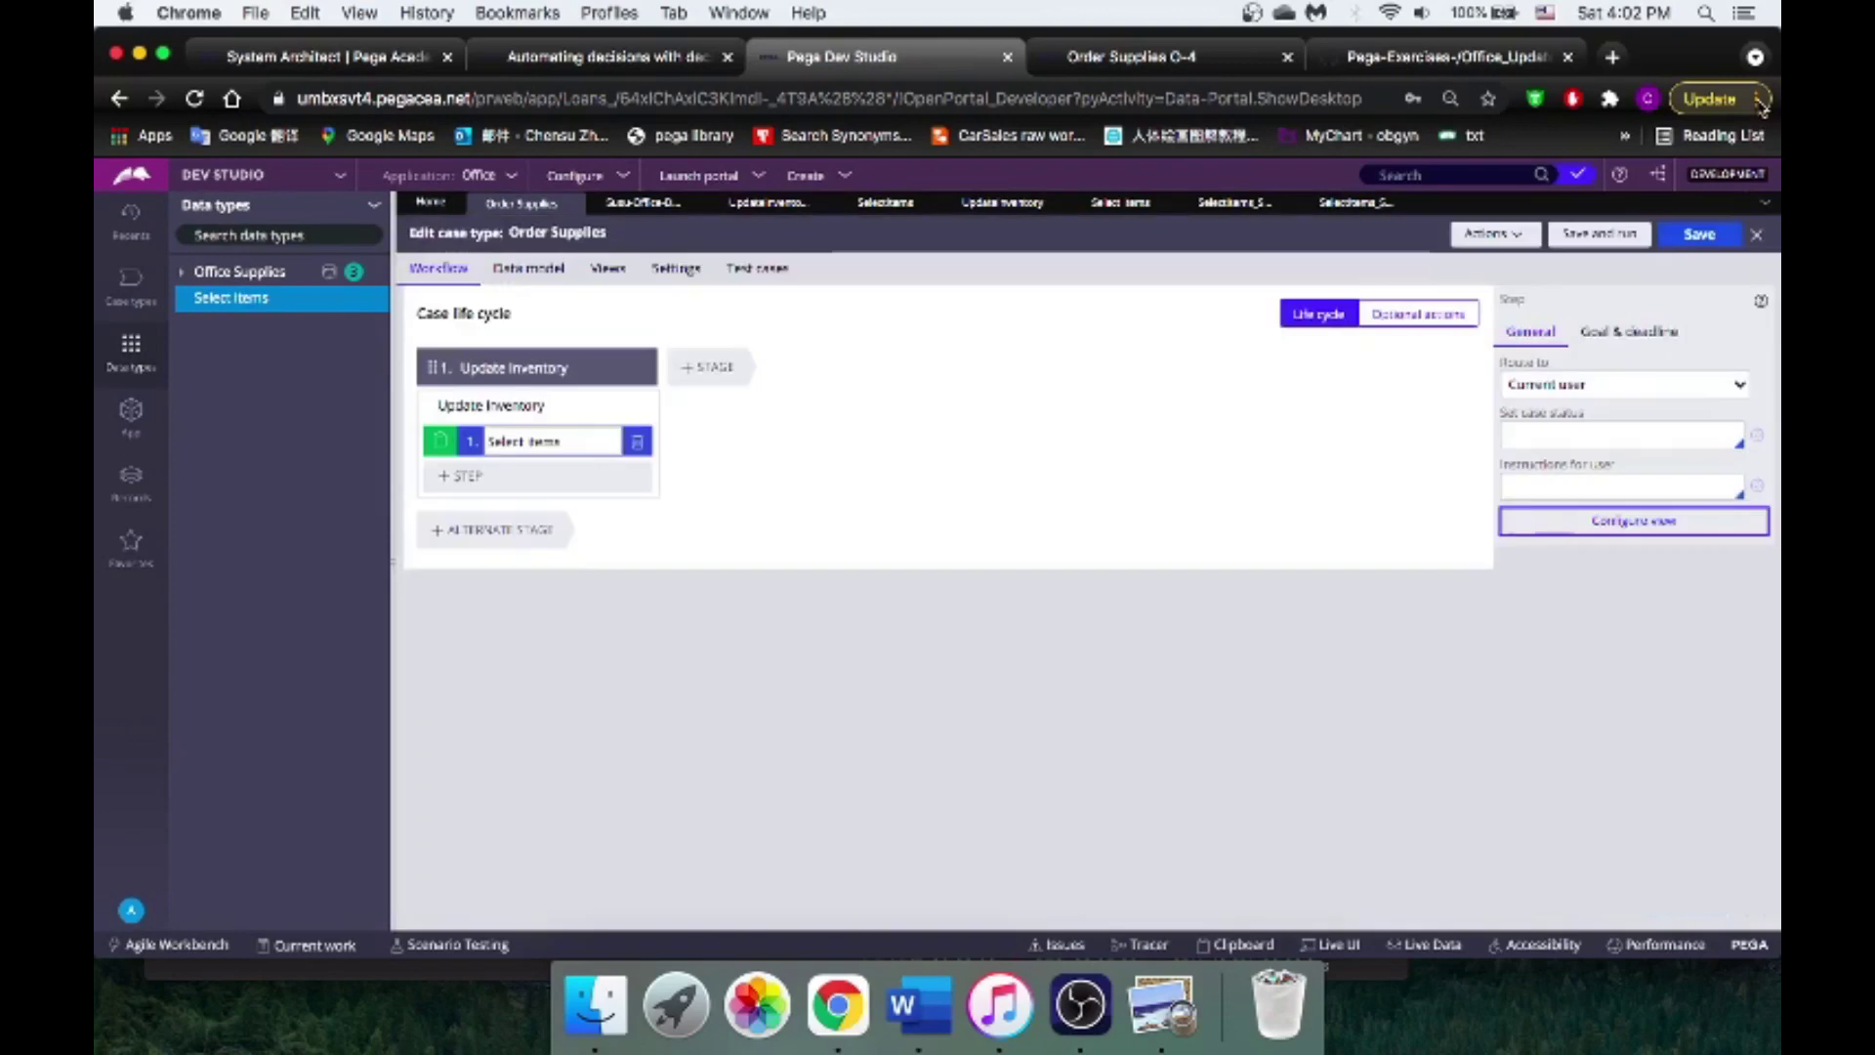
click(1756, 98)
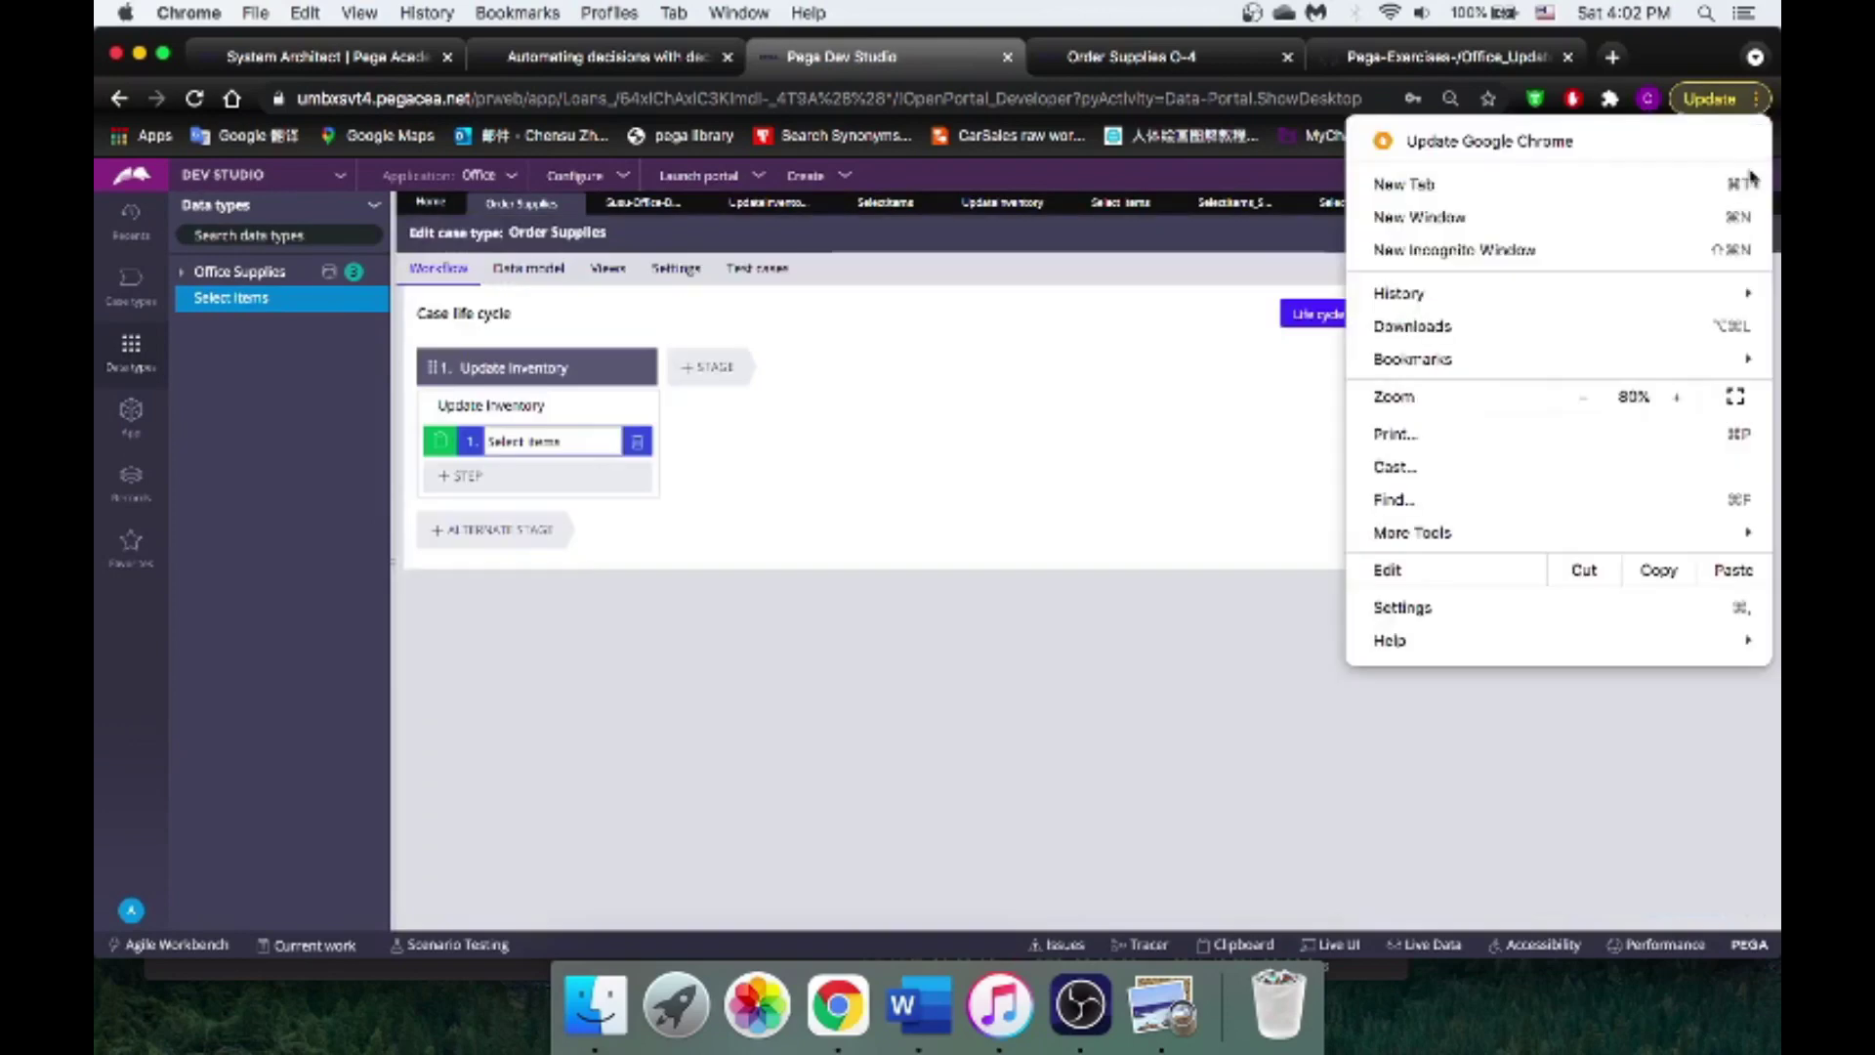
click(1684, 397)
key(Escape)
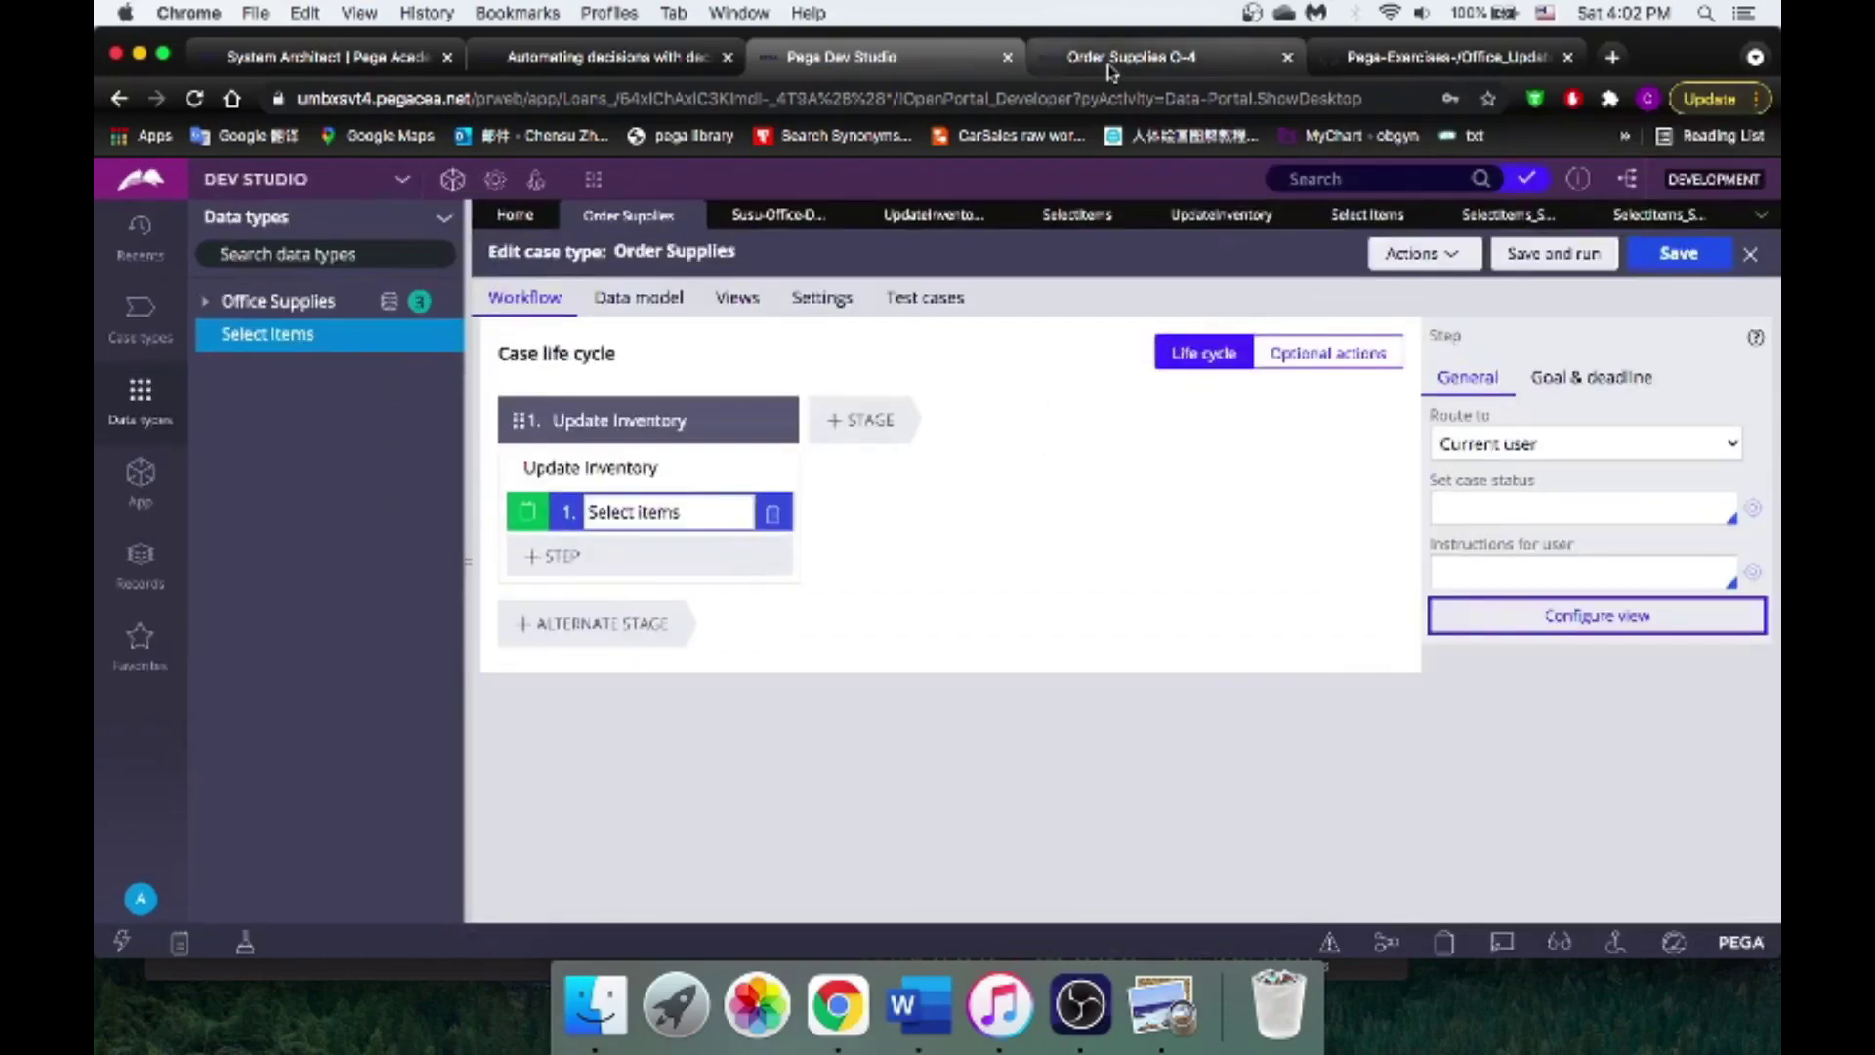
Step: Refresh Order Supplies case O-4 and test the Select Items table with a MacBook Air row at quality 3
click(1111, 61)
click(1707, 239)
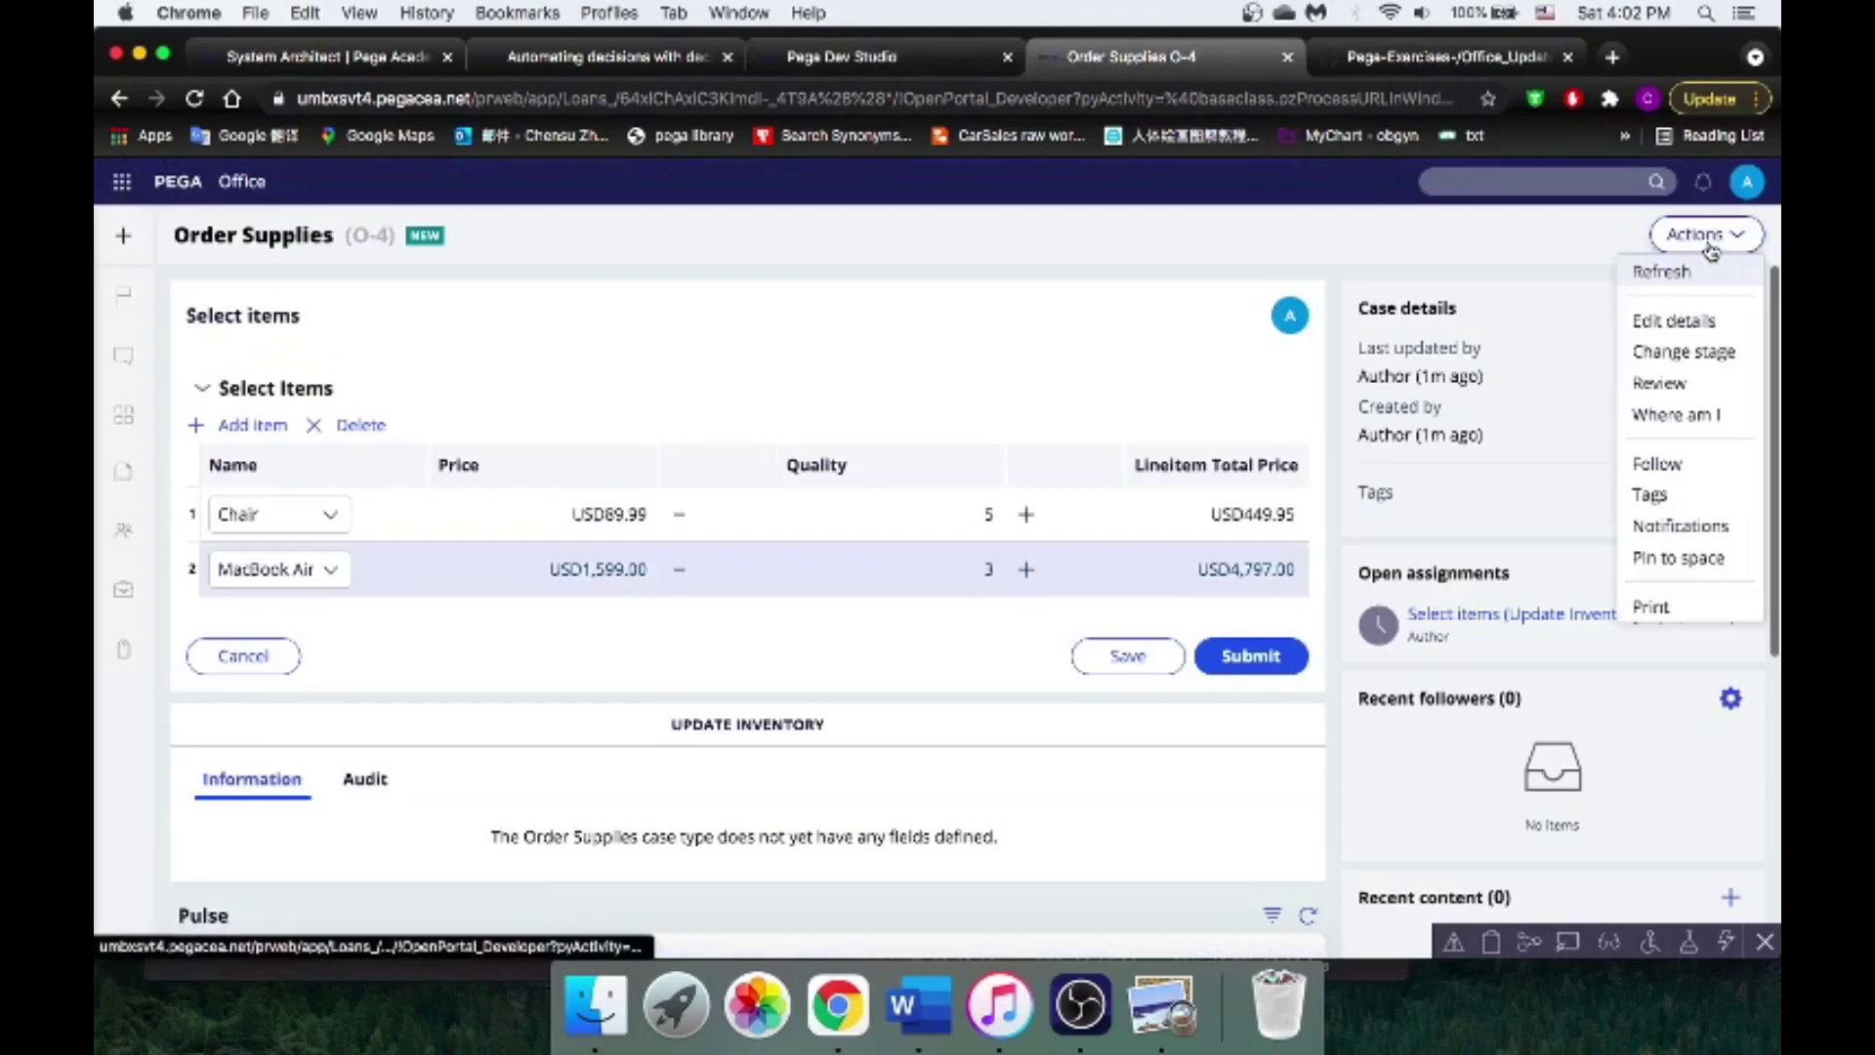
click(1684, 277)
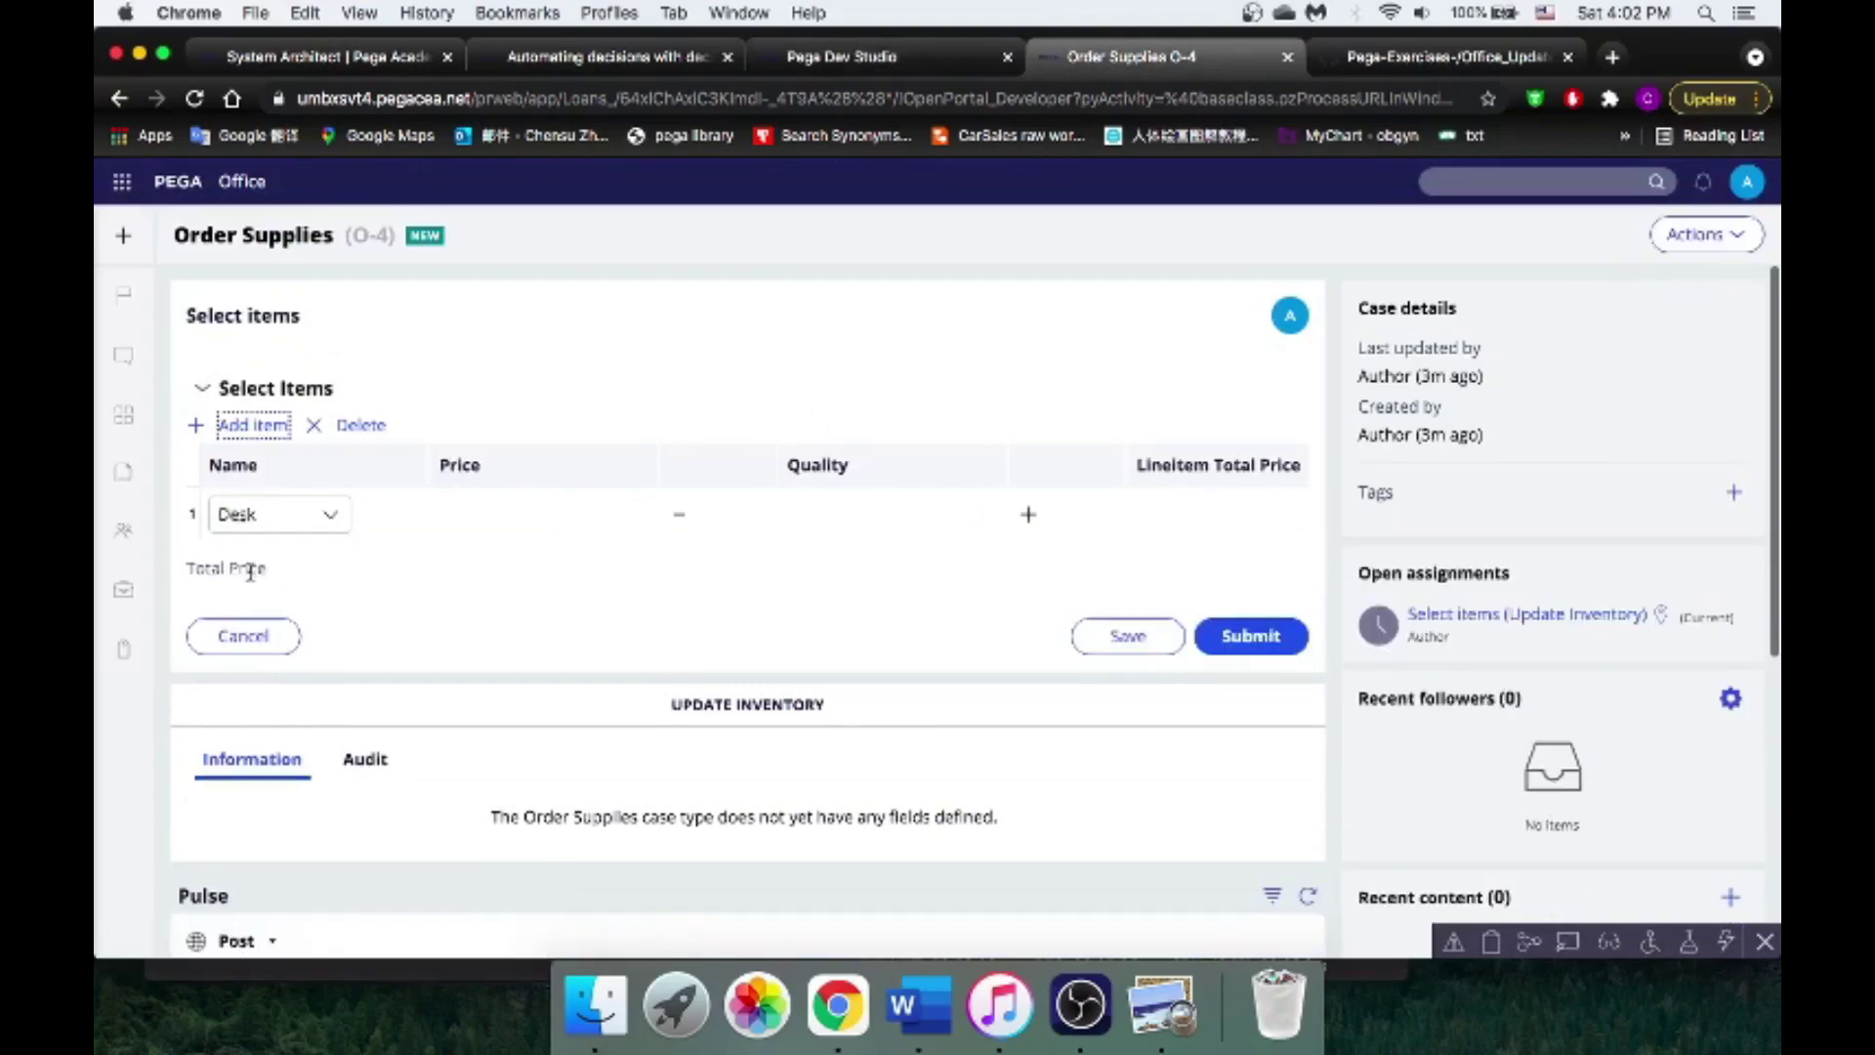
click(330, 518)
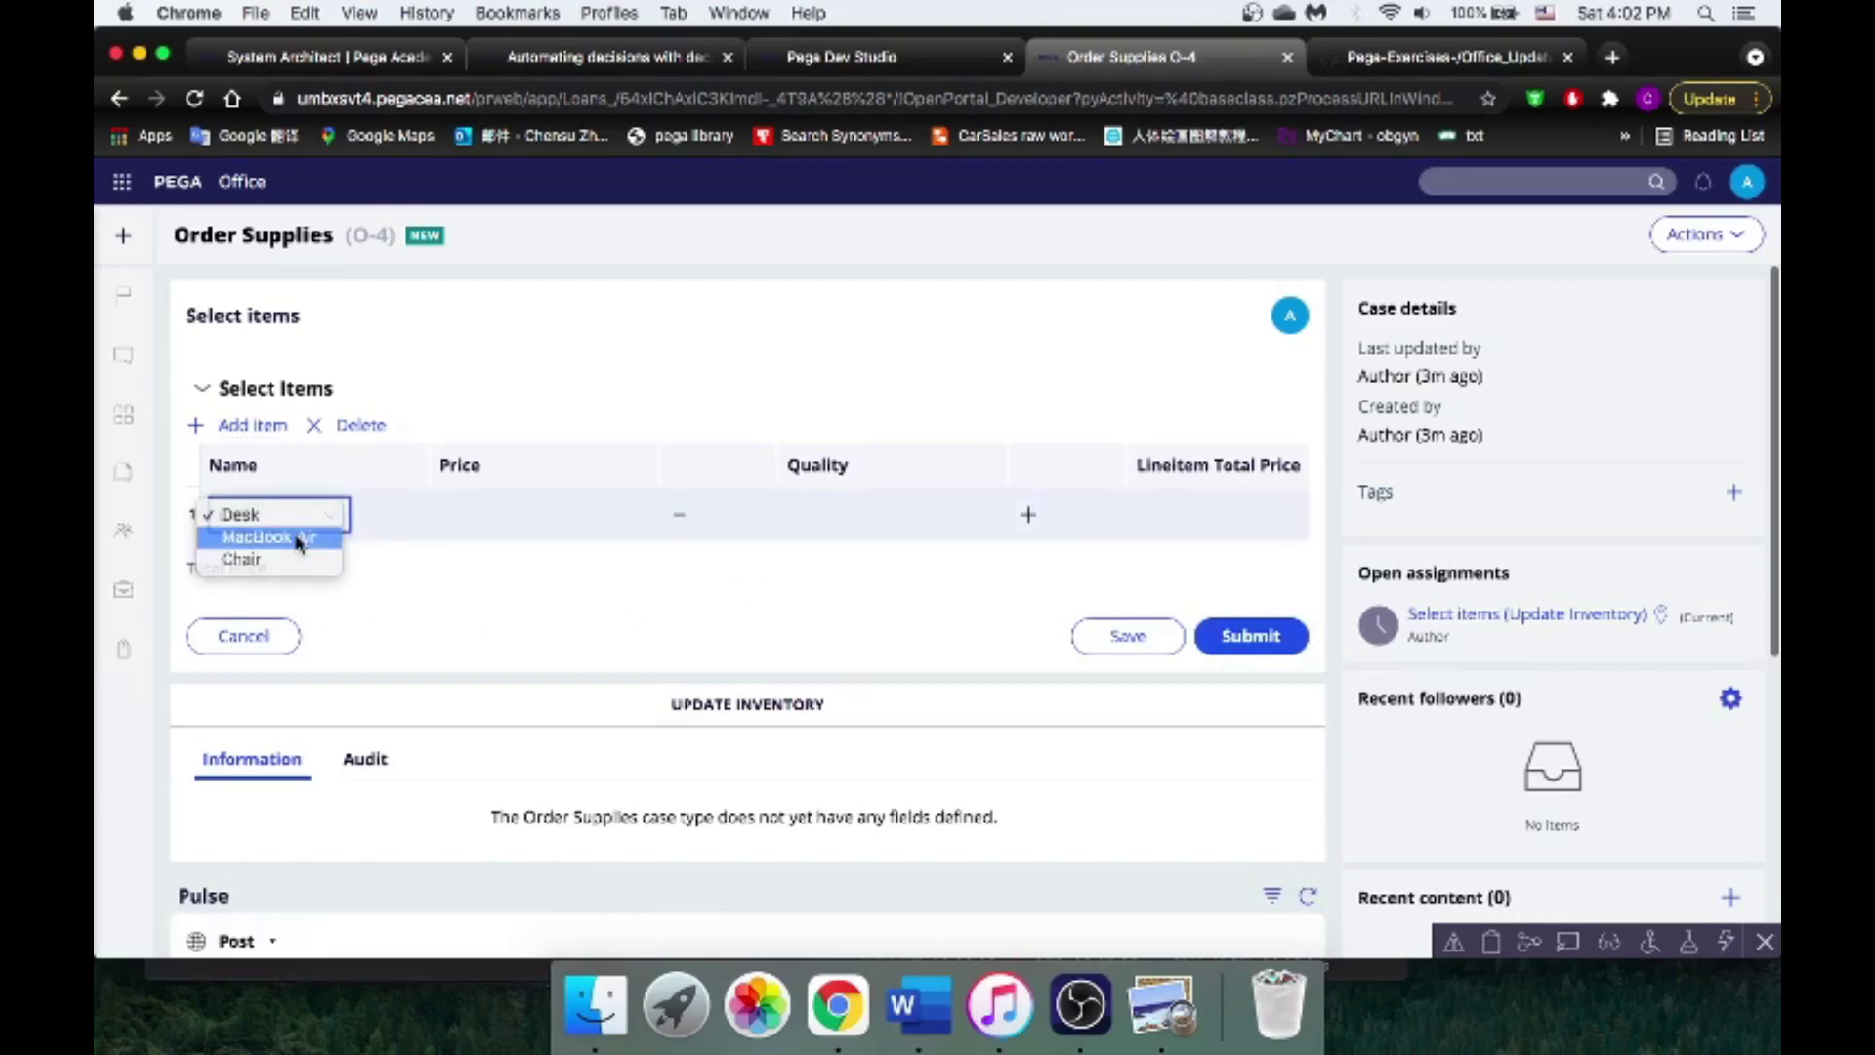
click(308, 538)
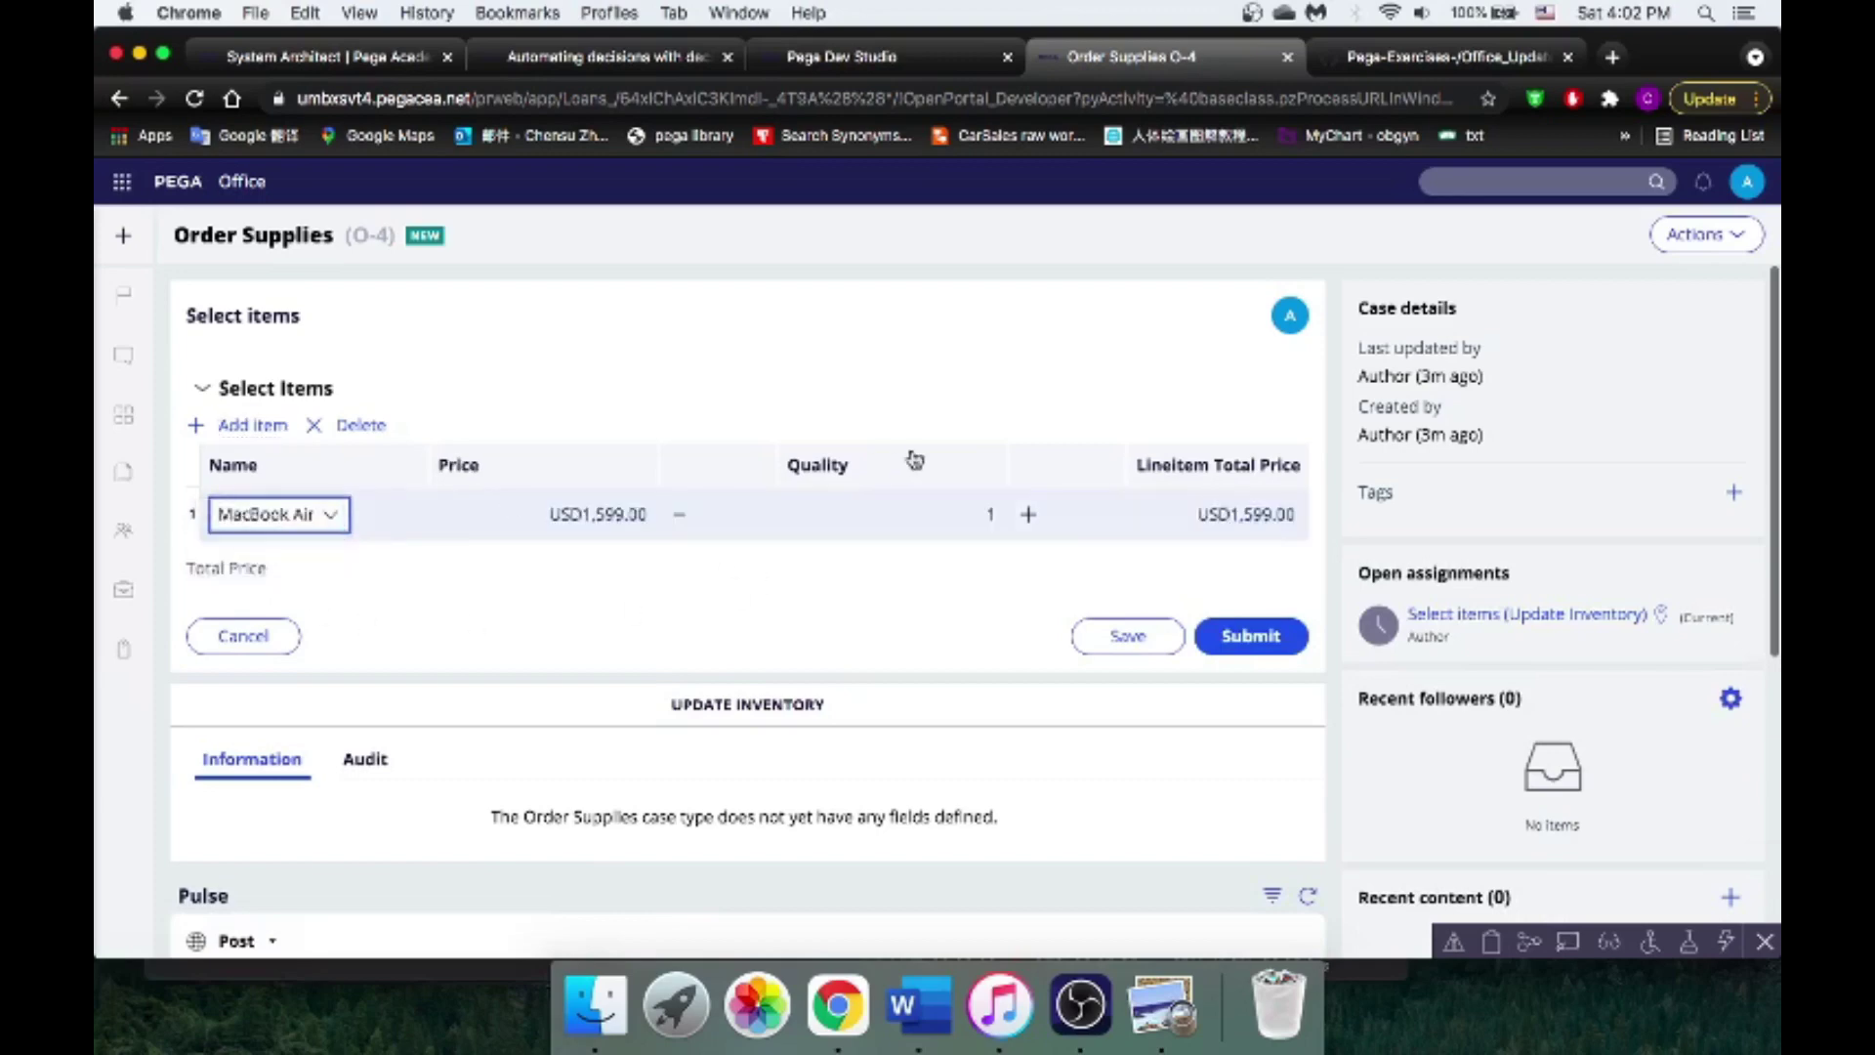
click(1029, 516)
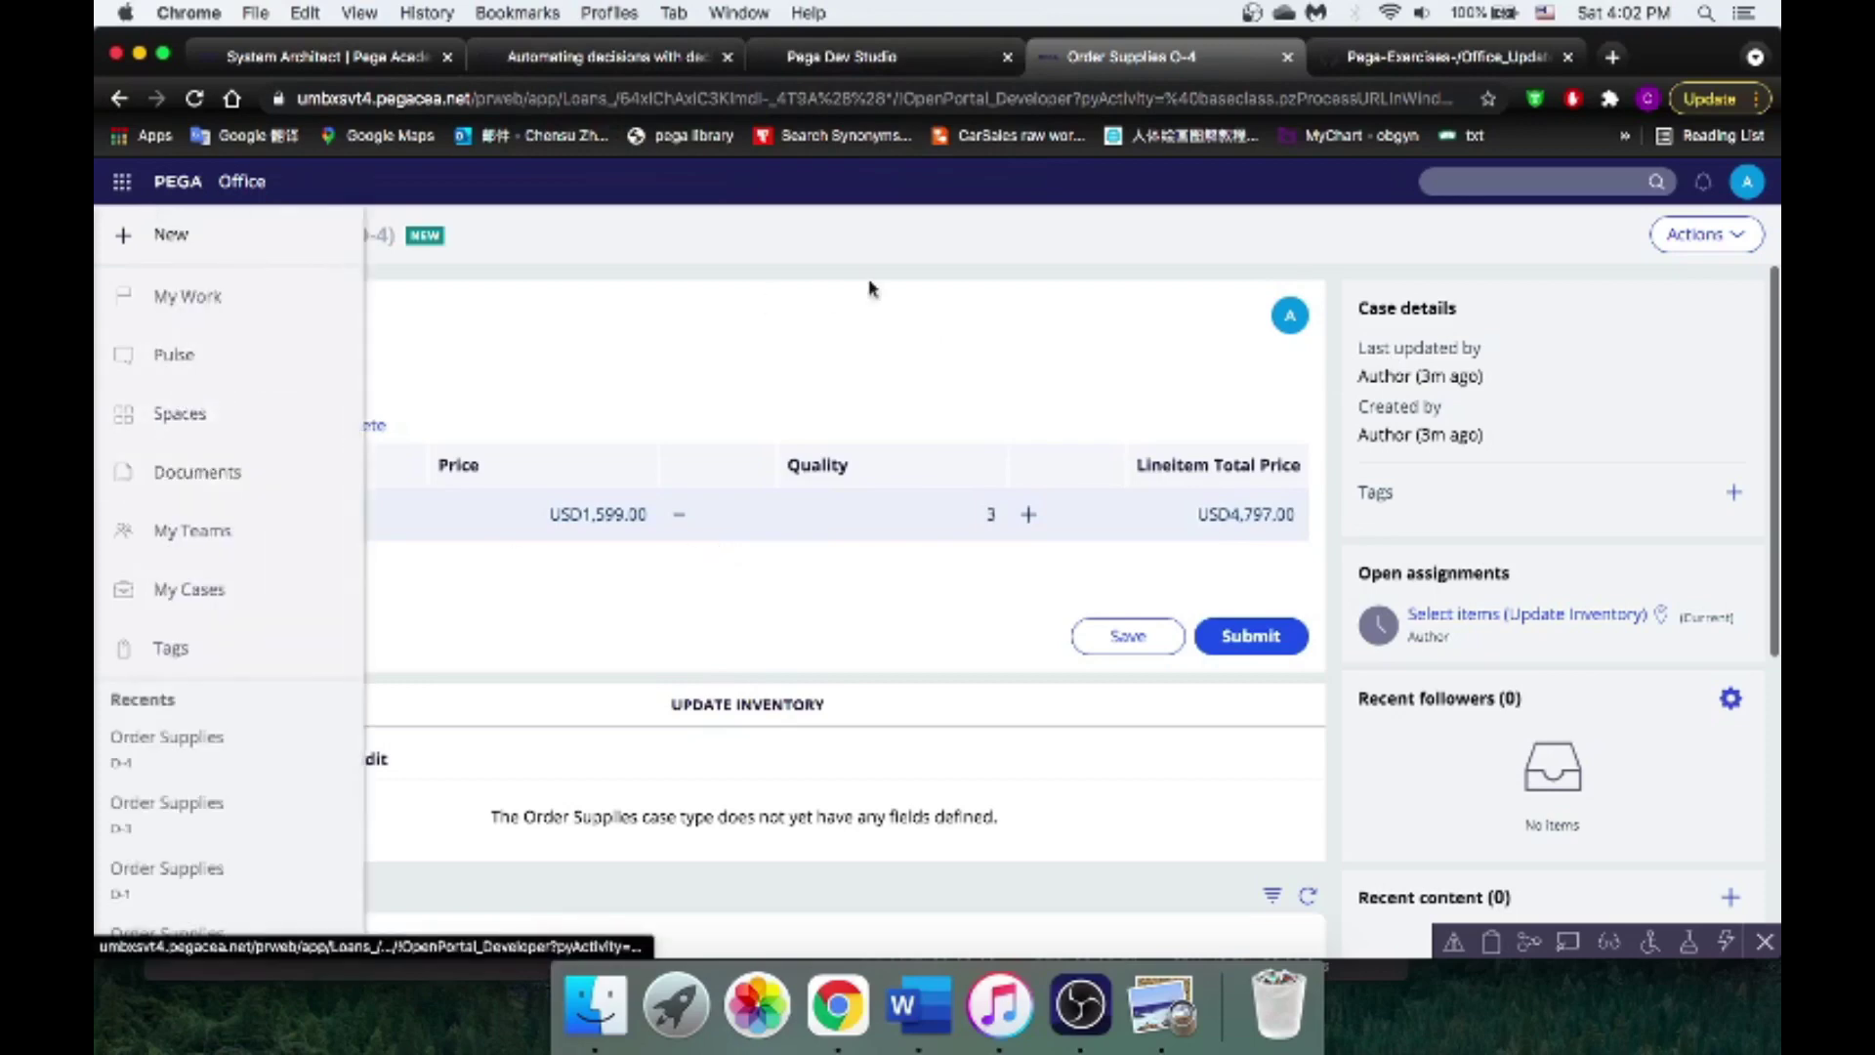
Step: Return to Dev Studio, close the Select Items flow action rule, and open the SelectItems_SelectItems section
click(890, 60)
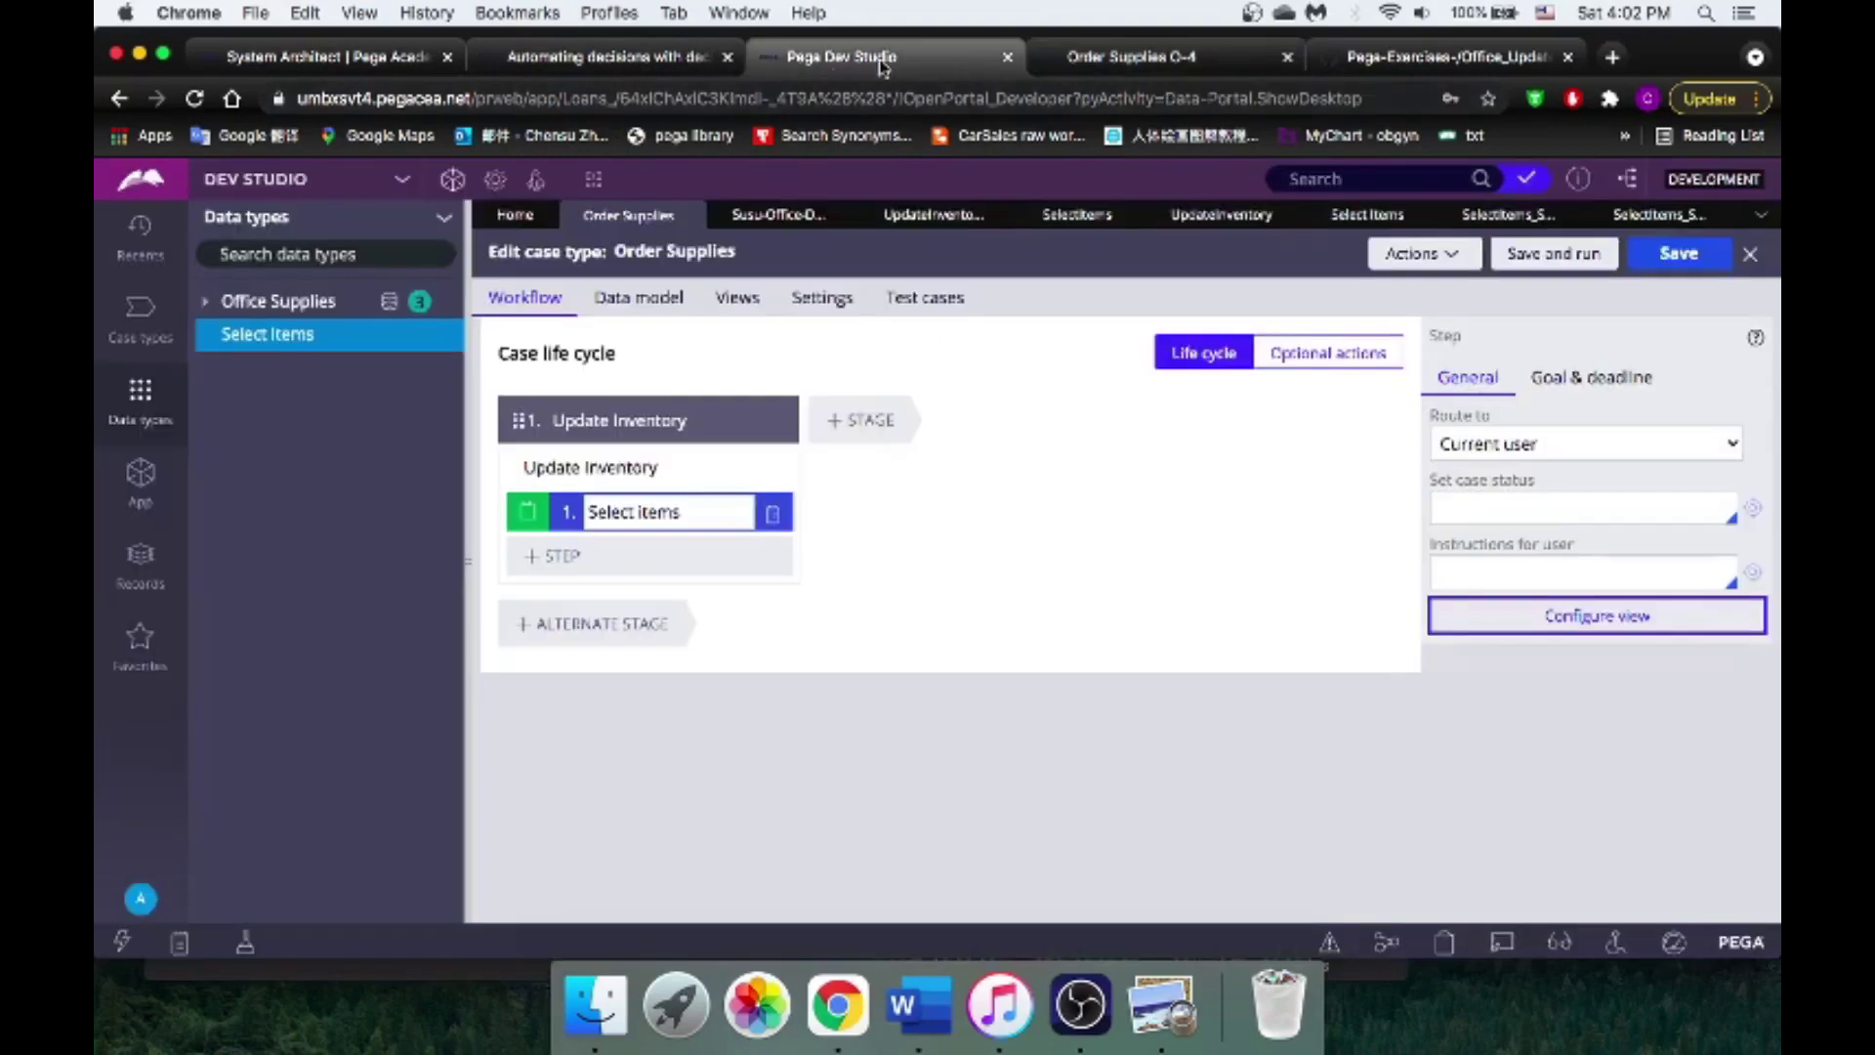
click(1074, 216)
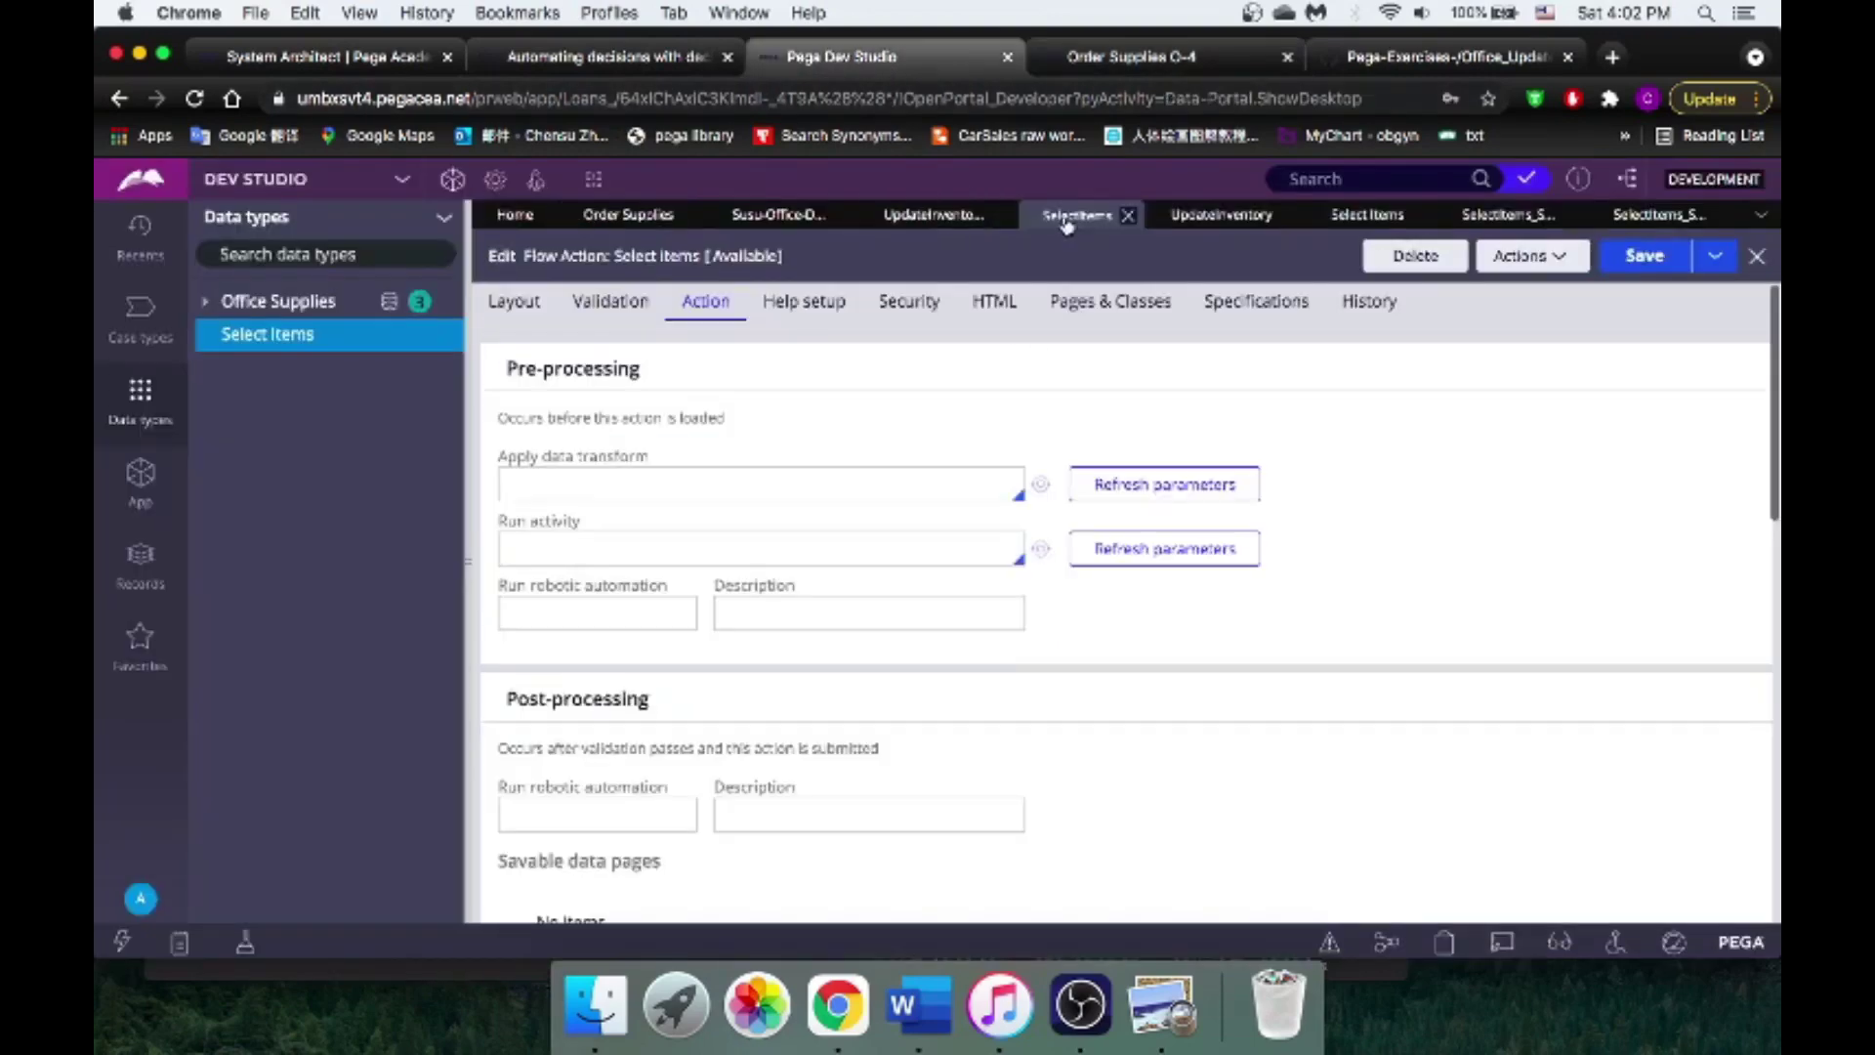
click(1288, 215)
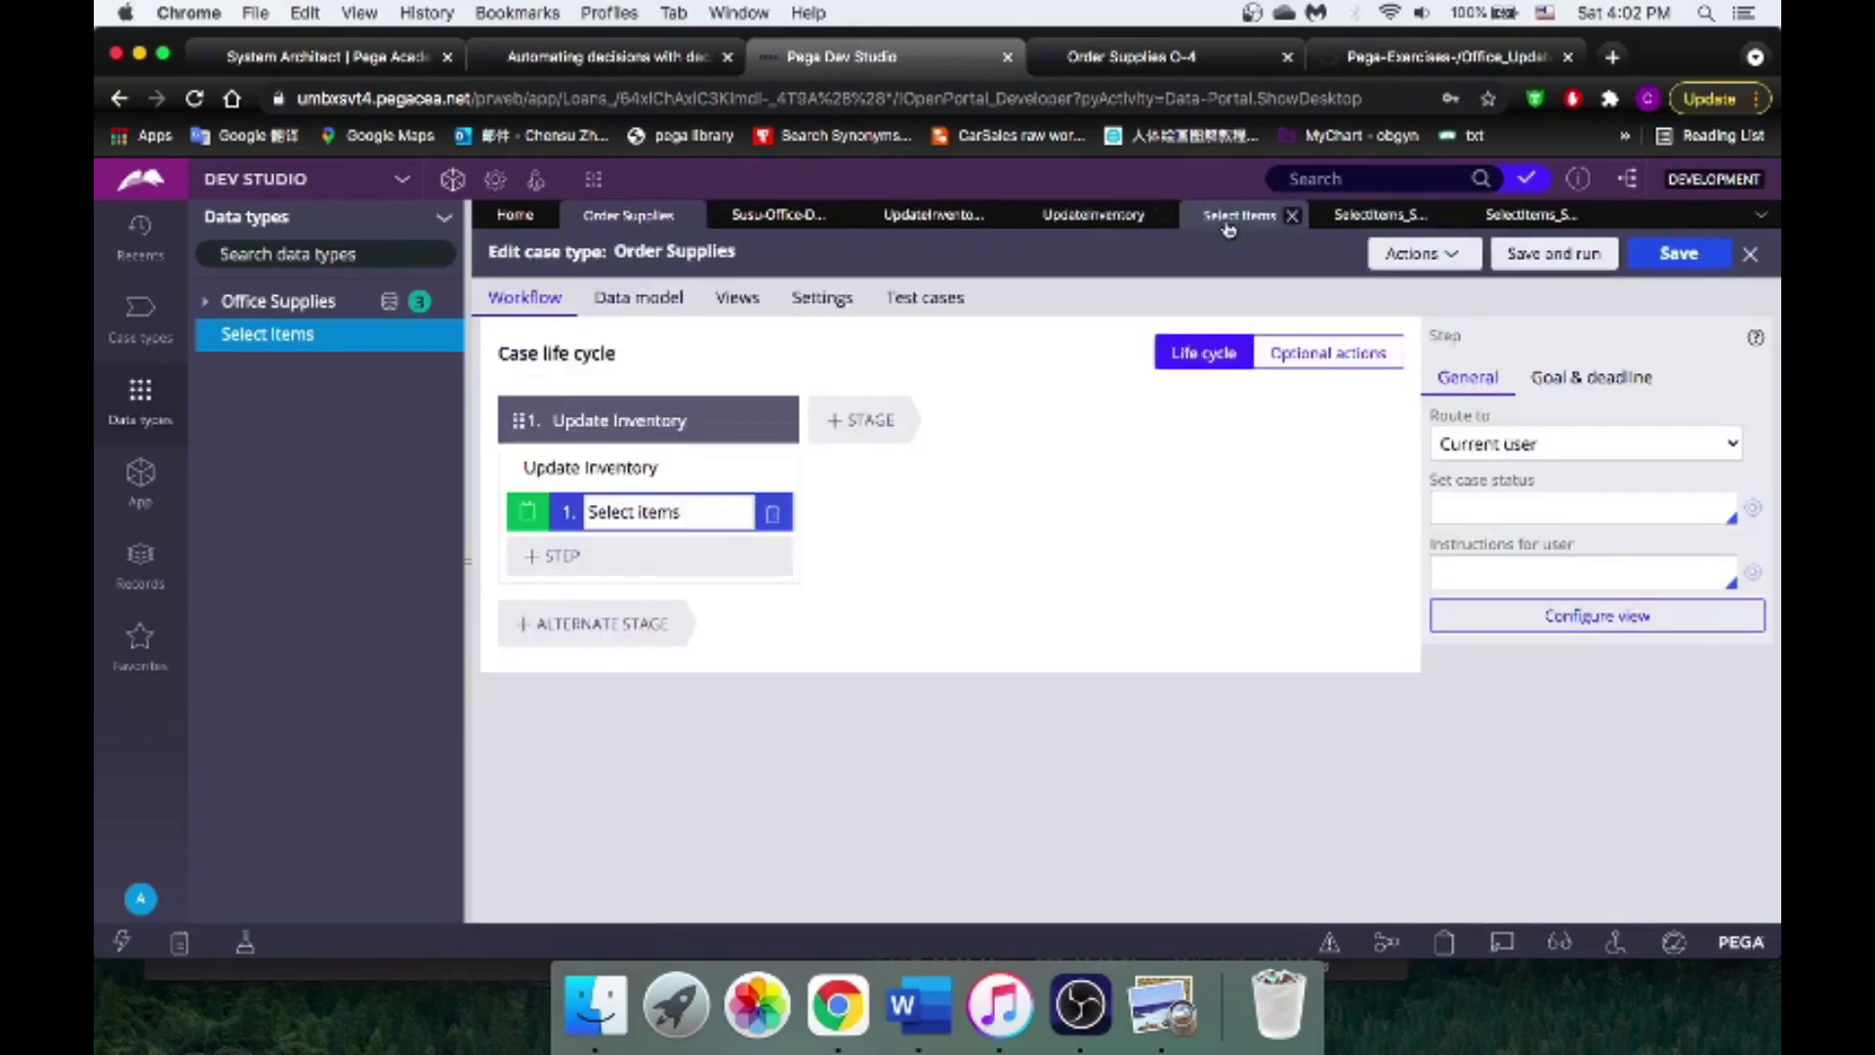
click(1530, 215)
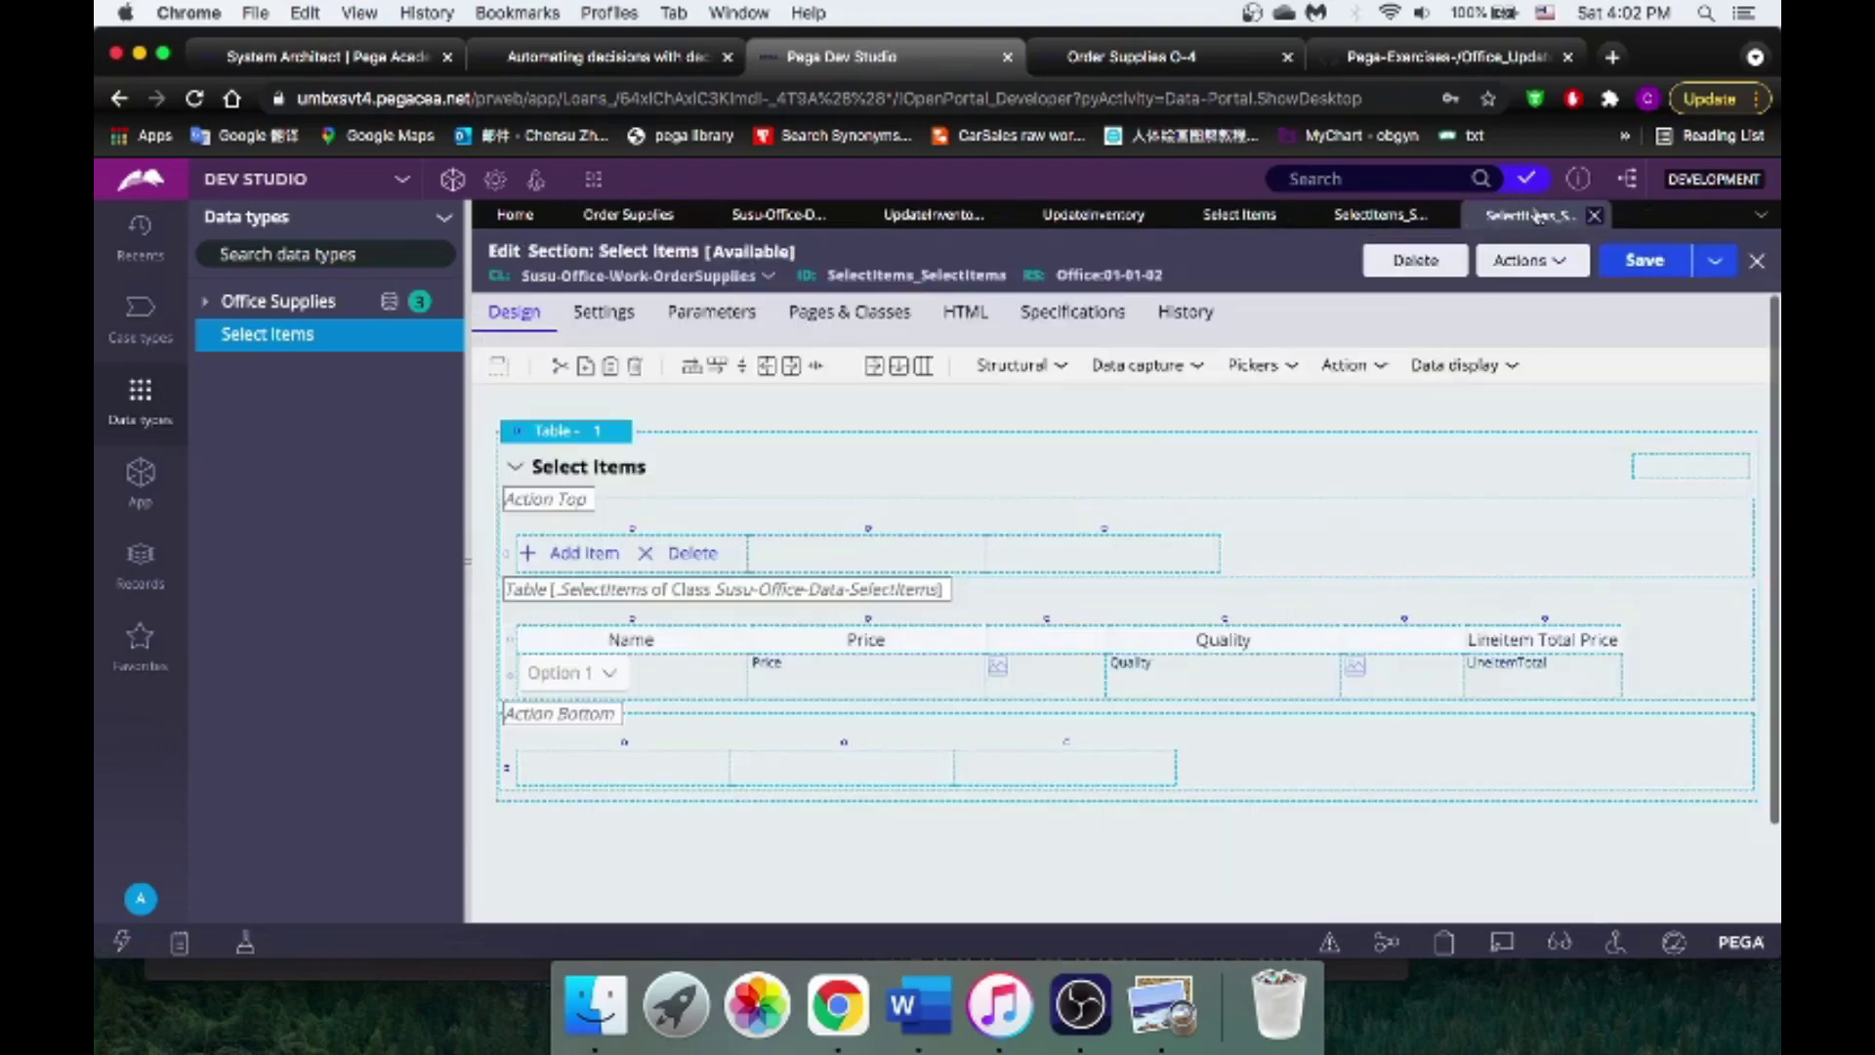
Step: Add a Refresh action to the Name dropdown's Change event, targeting the other section SelectItems, and submit the cell properties
click(737, 676)
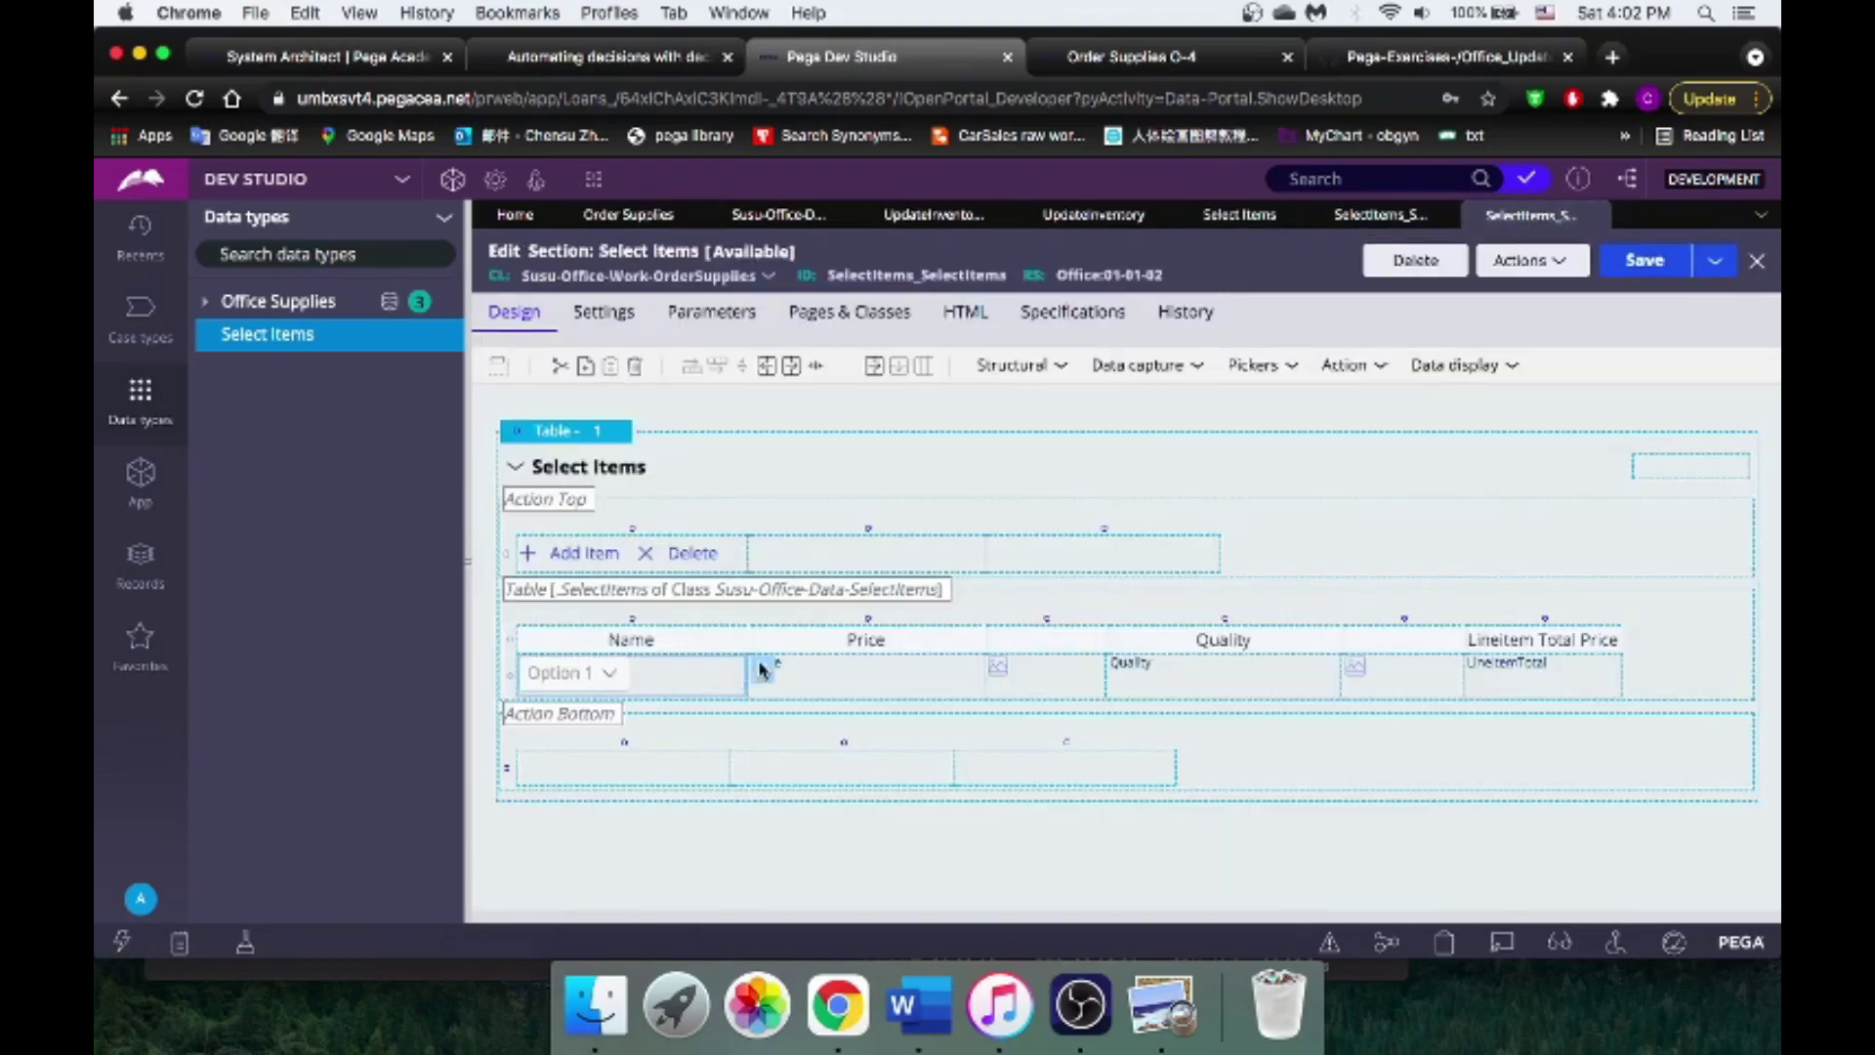
click(761, 670)
click(1016, 327)
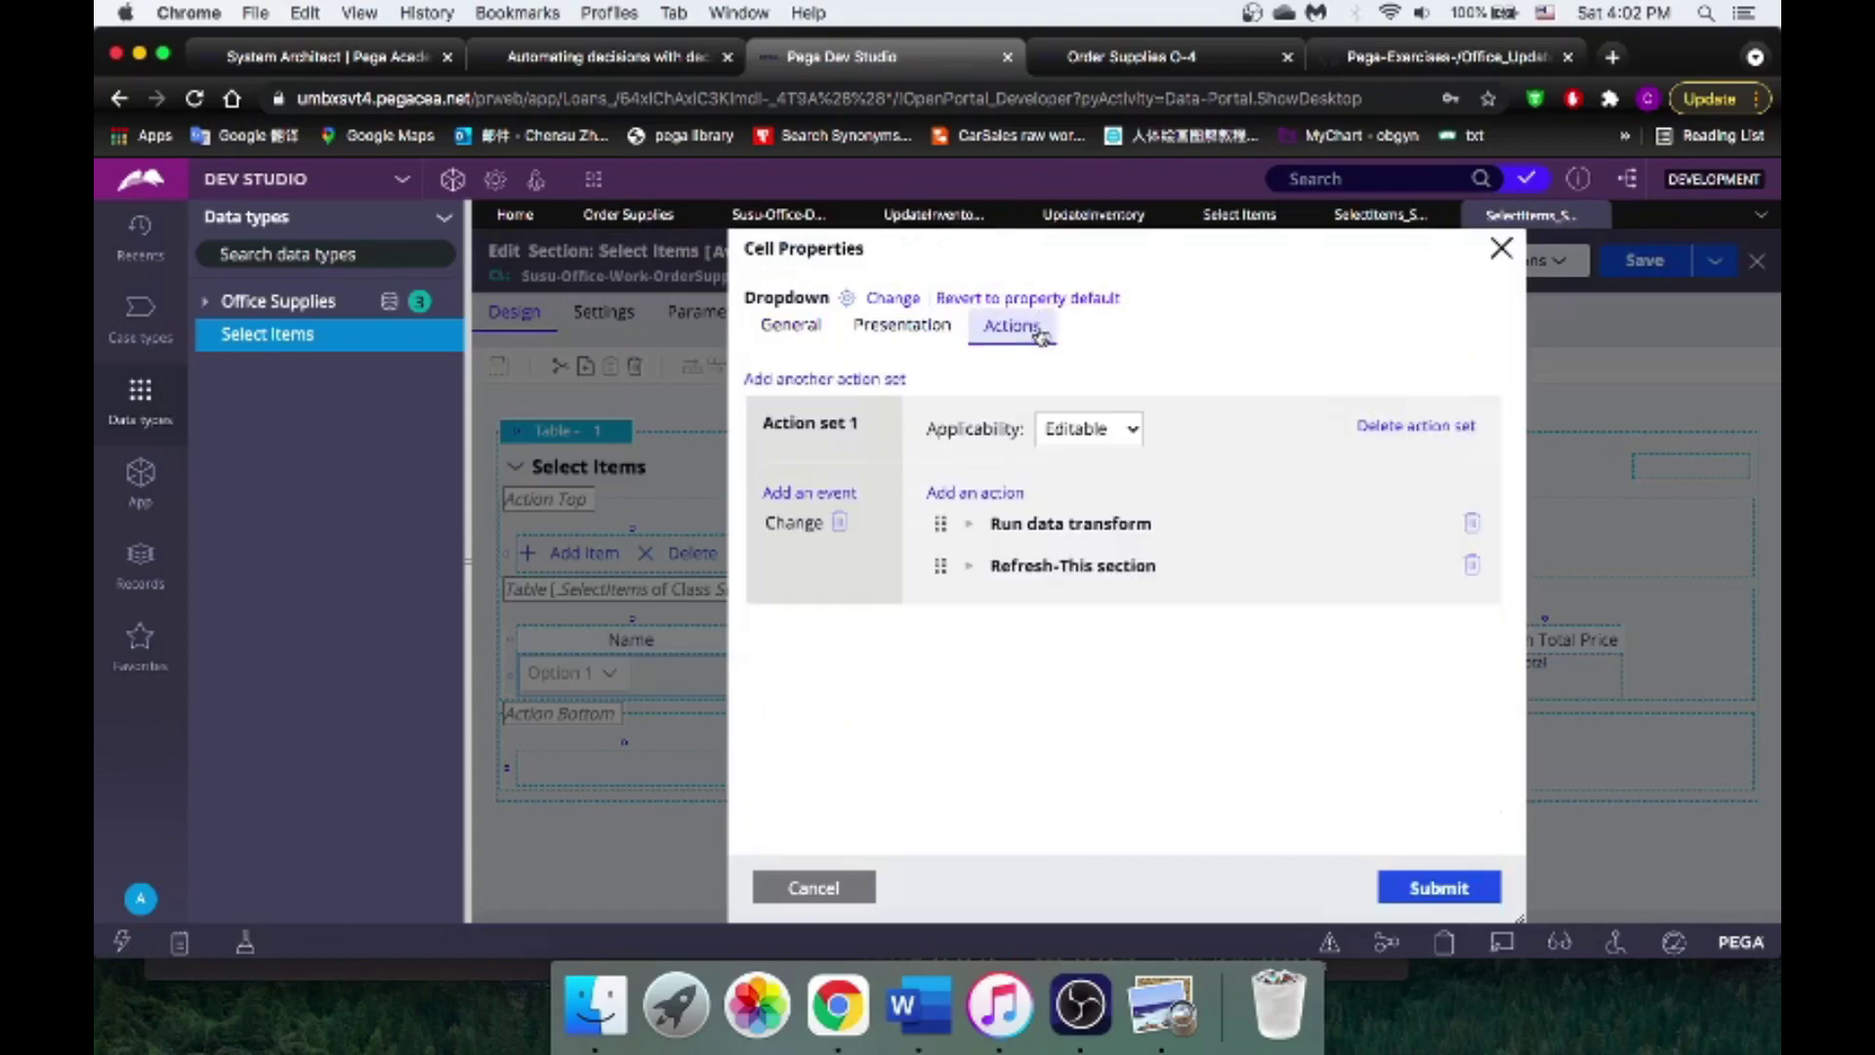
click(970, 494)
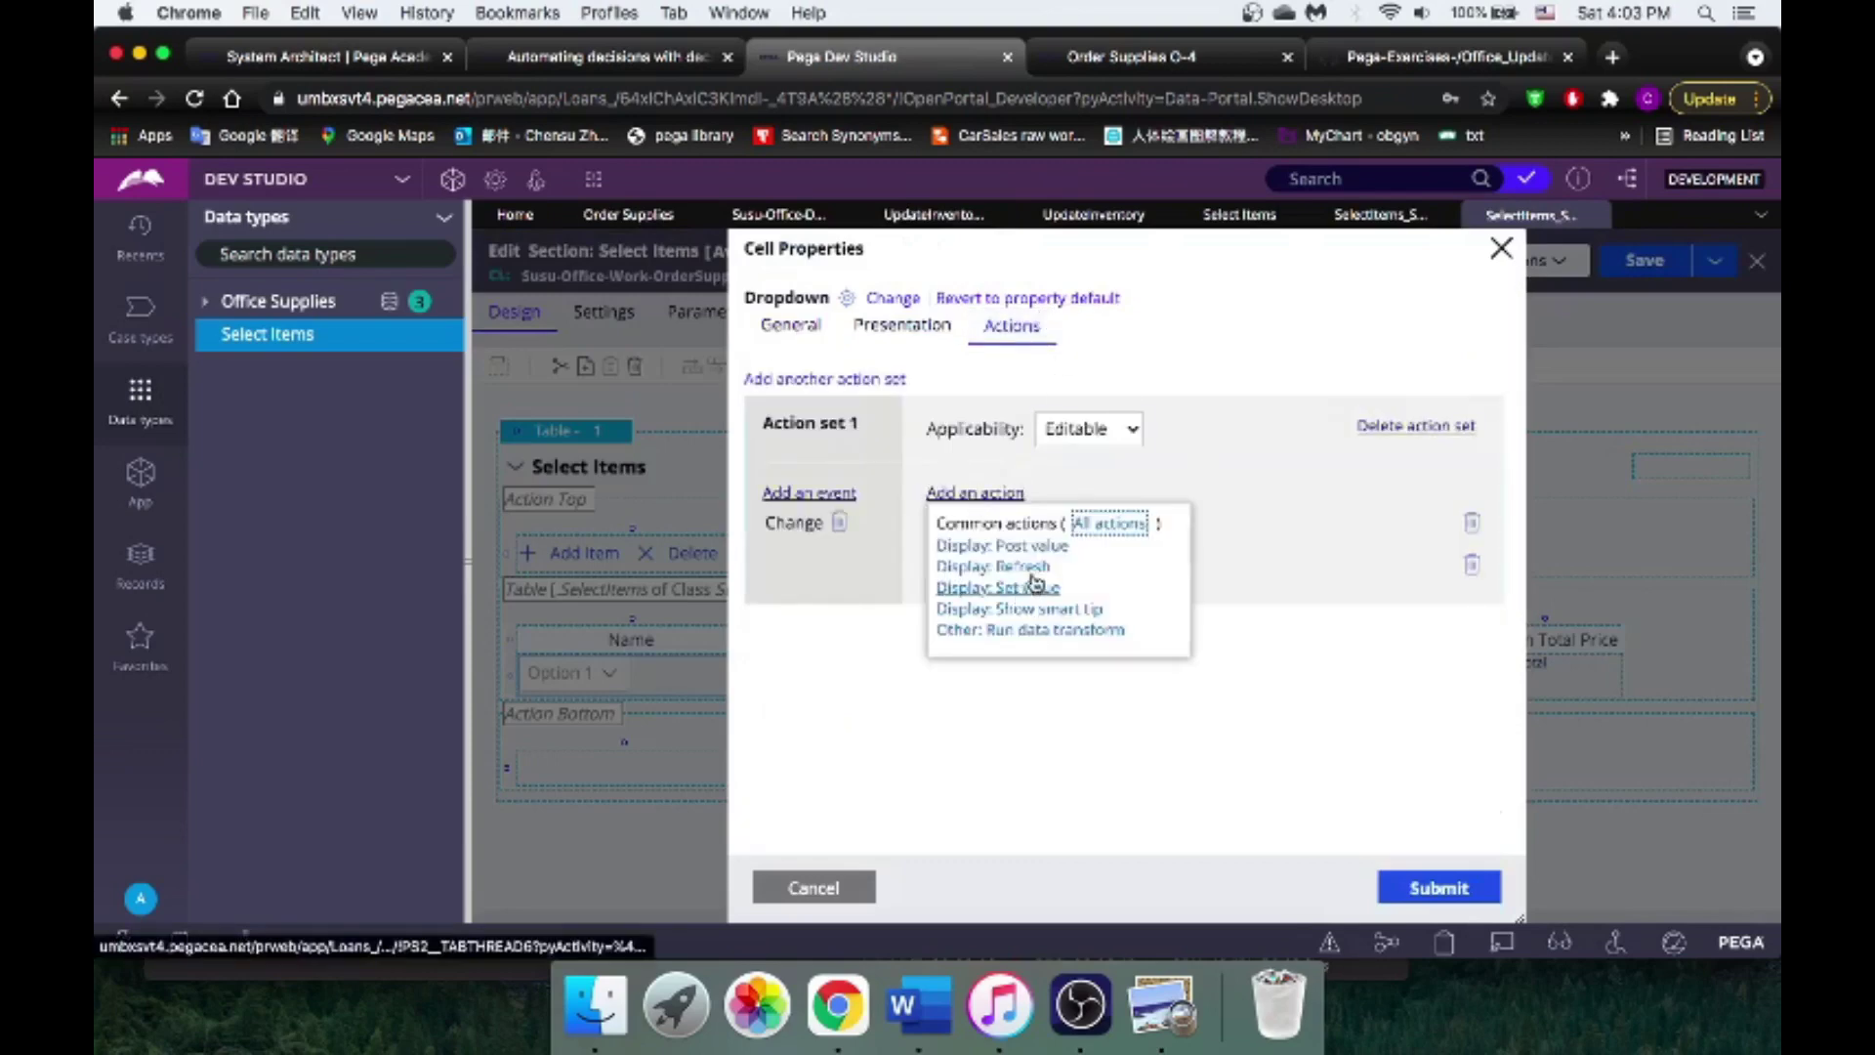
click(1028, 568)
click(1208, 647)
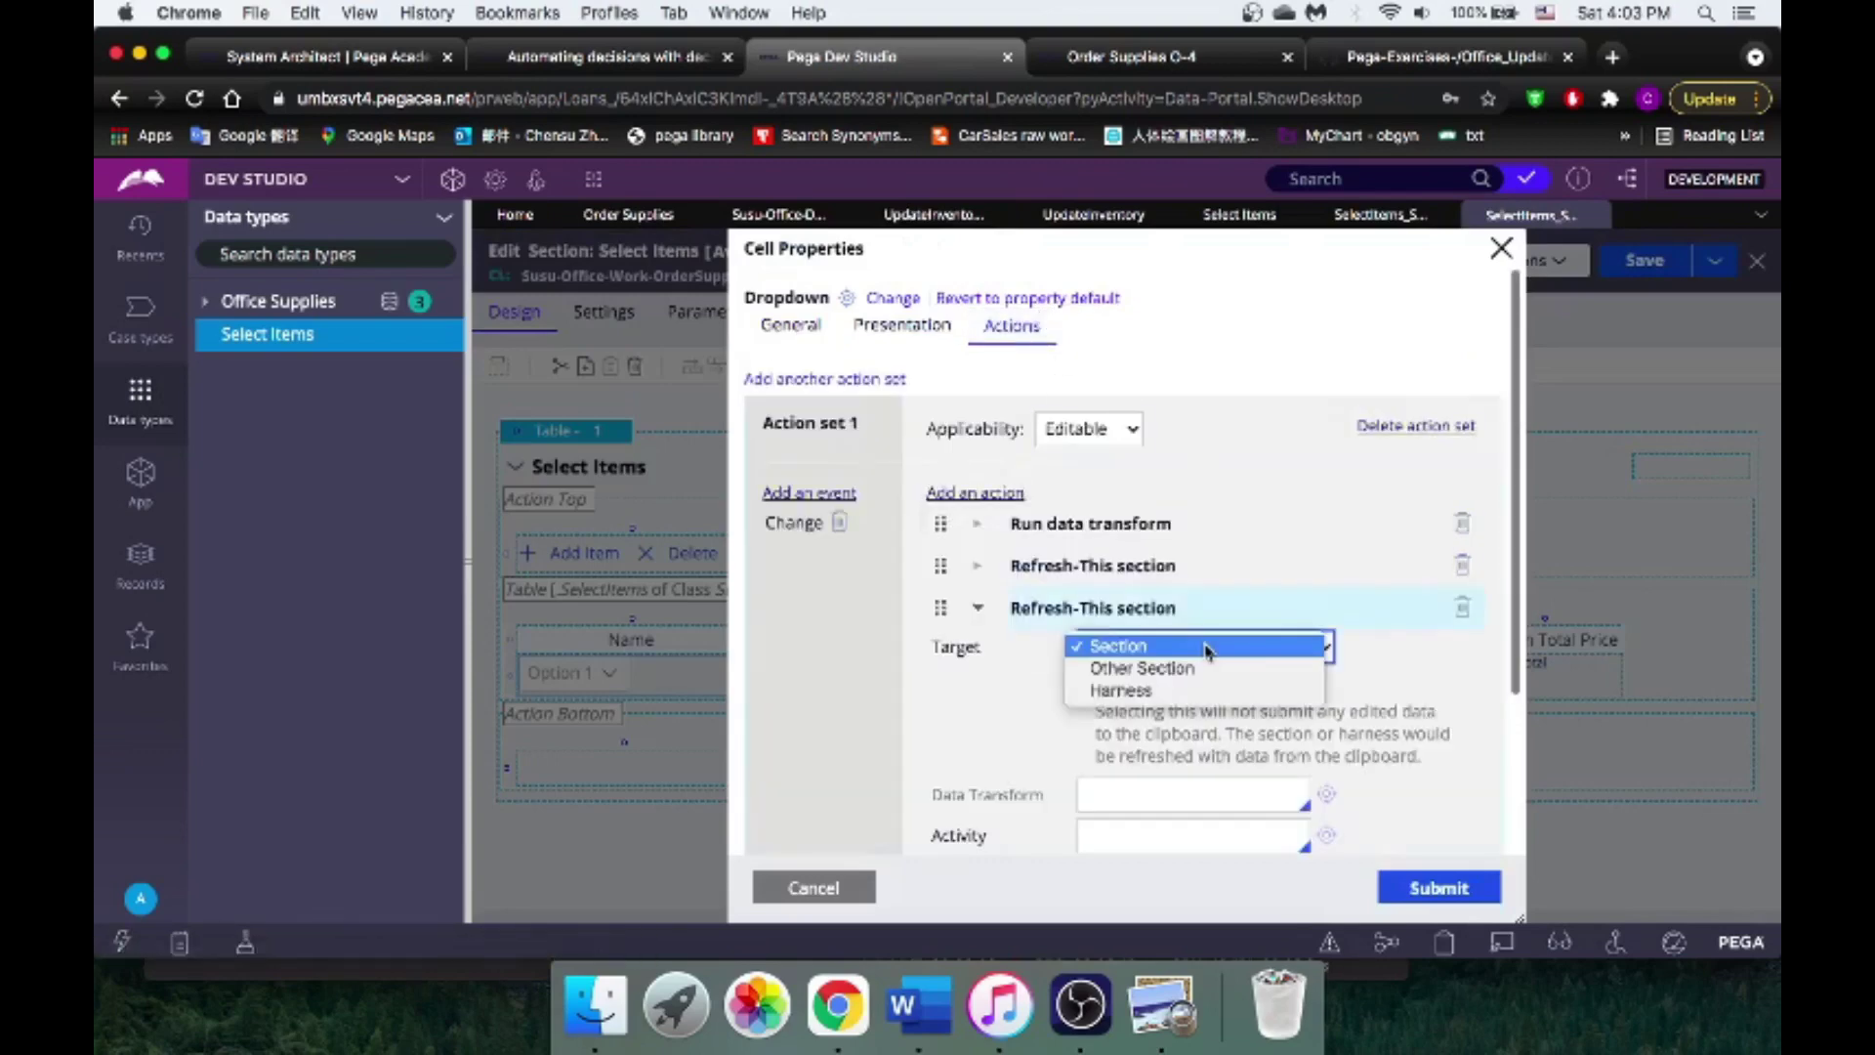
click(1208, 668)
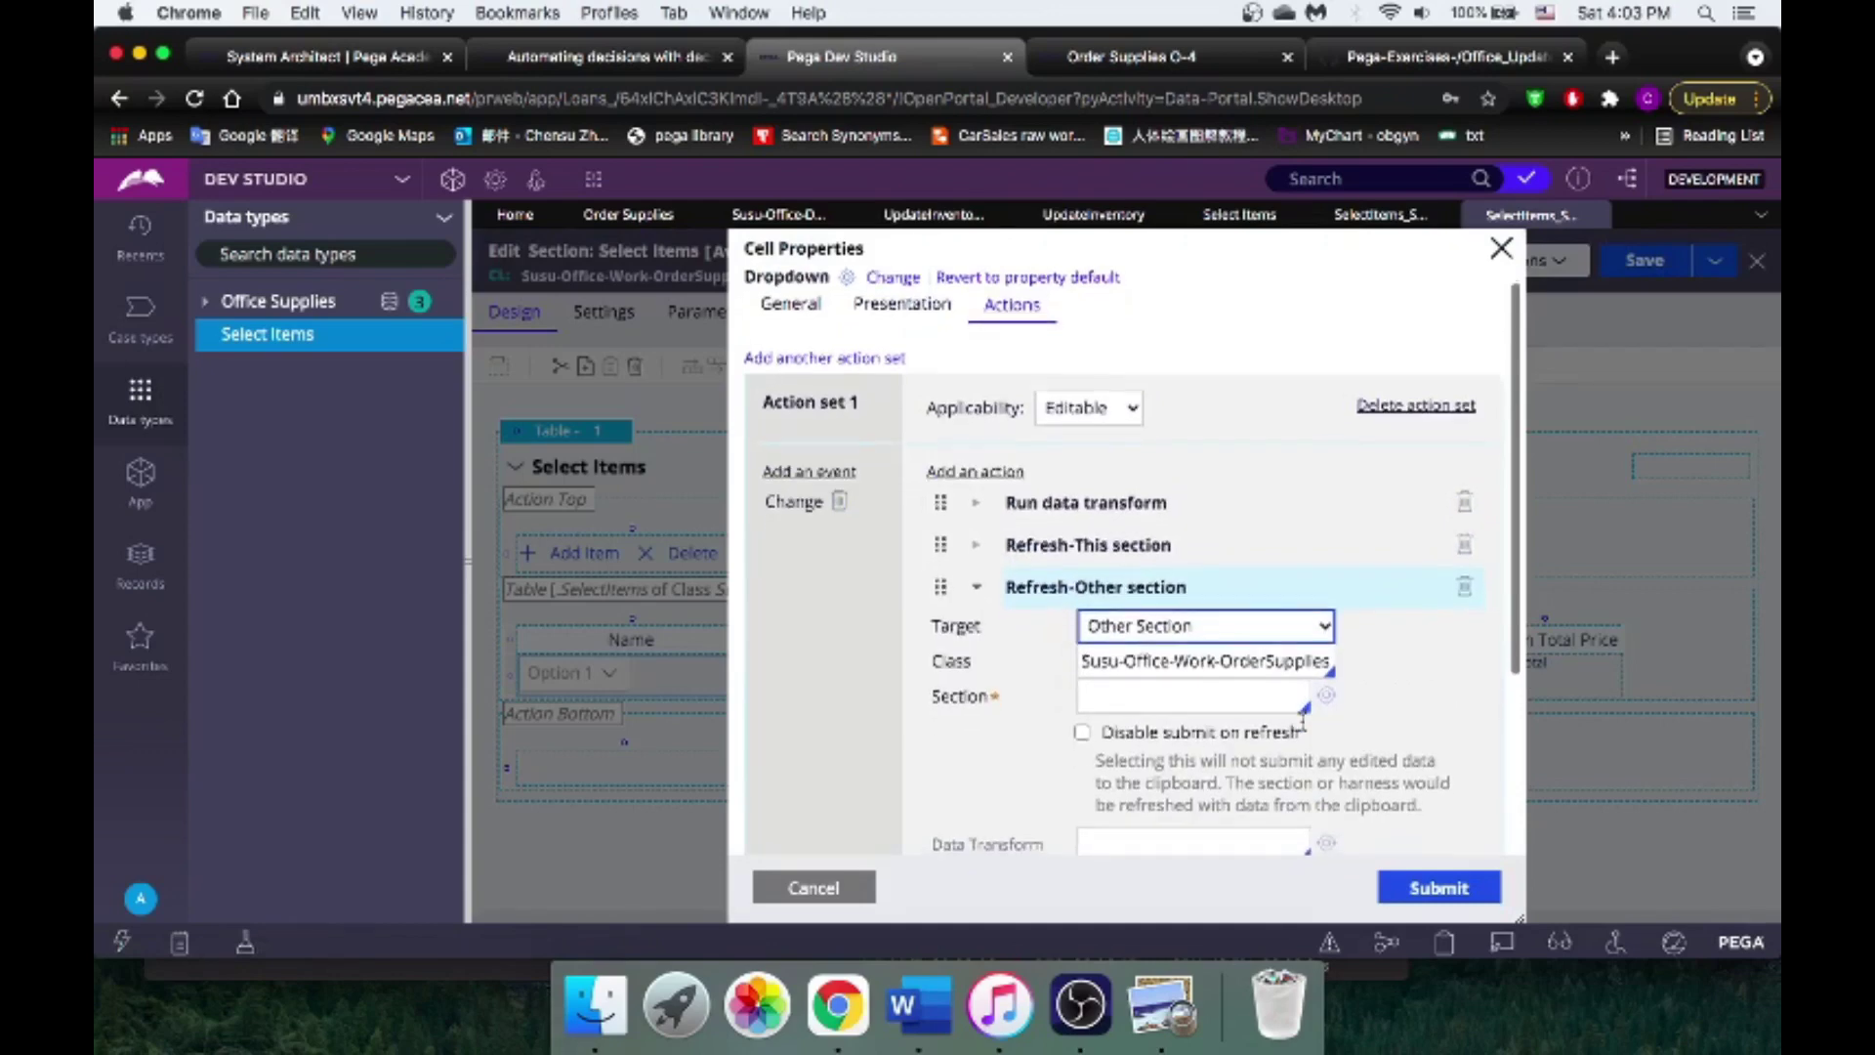
click(1257, 696)
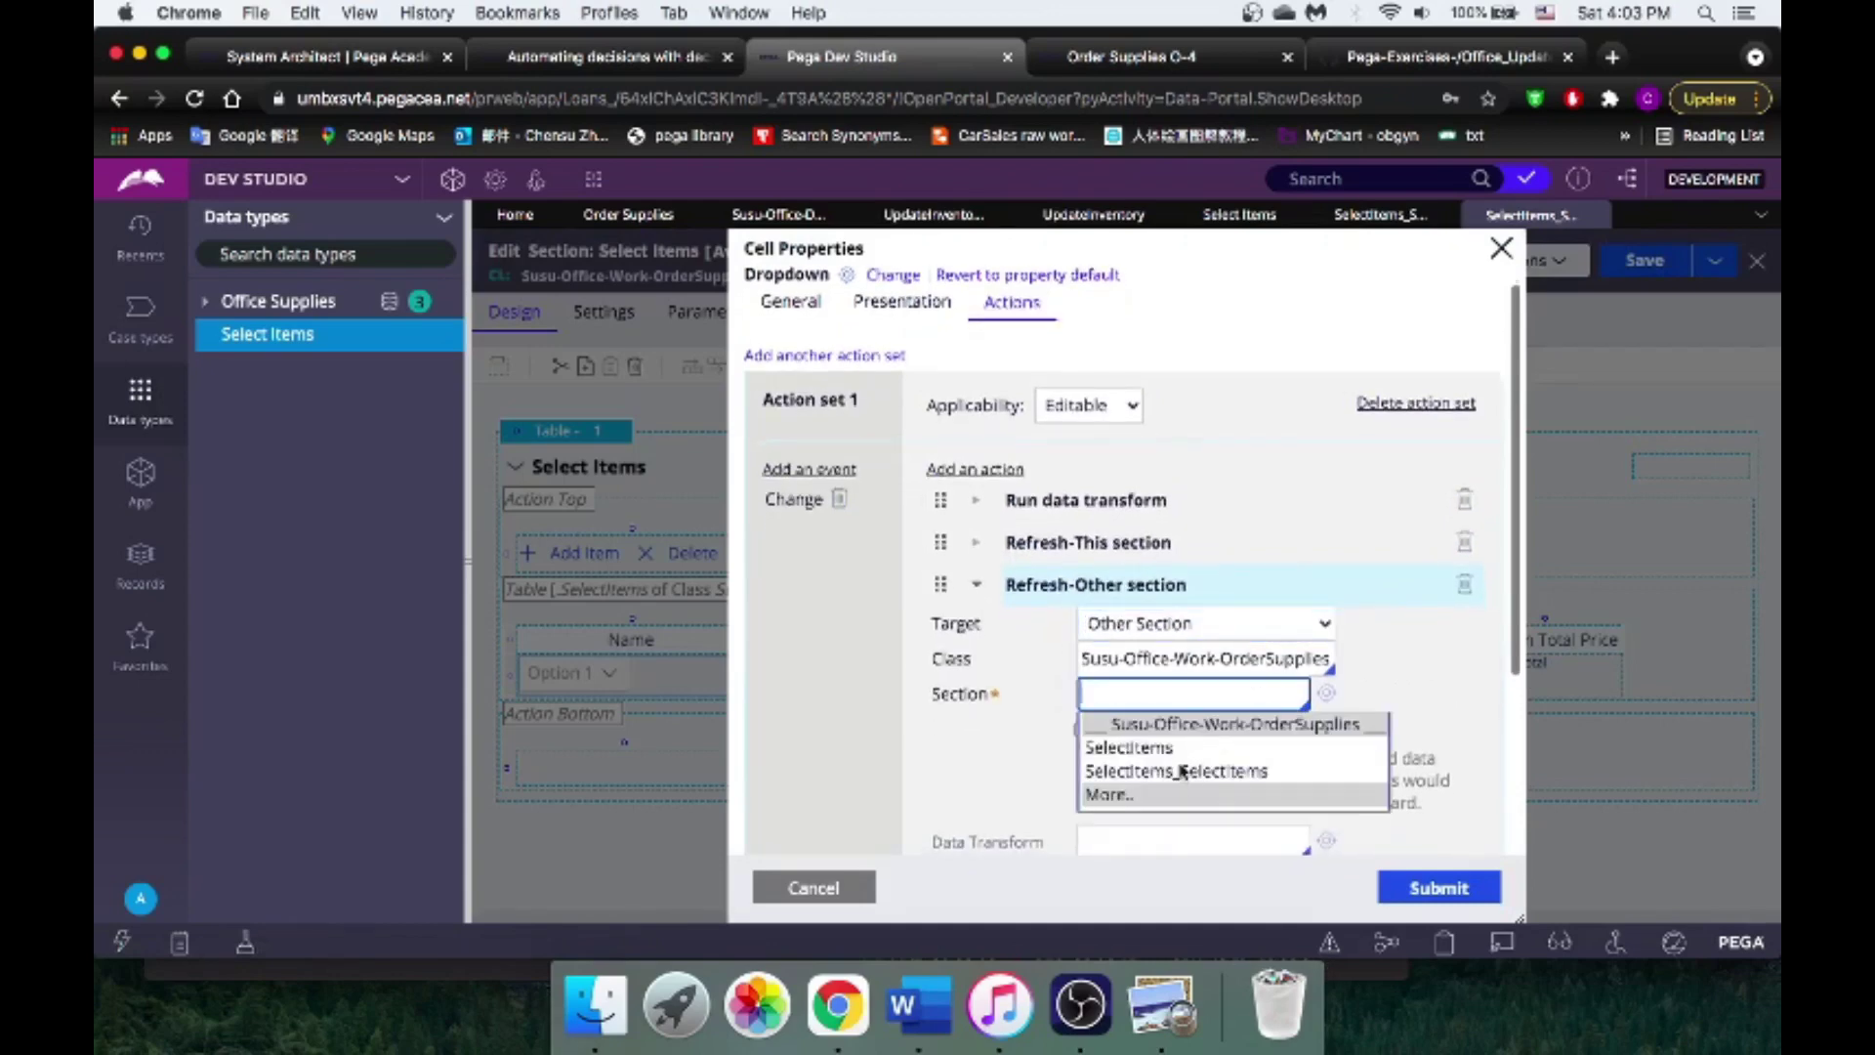
click(1153, 750)
click(1461, 888)
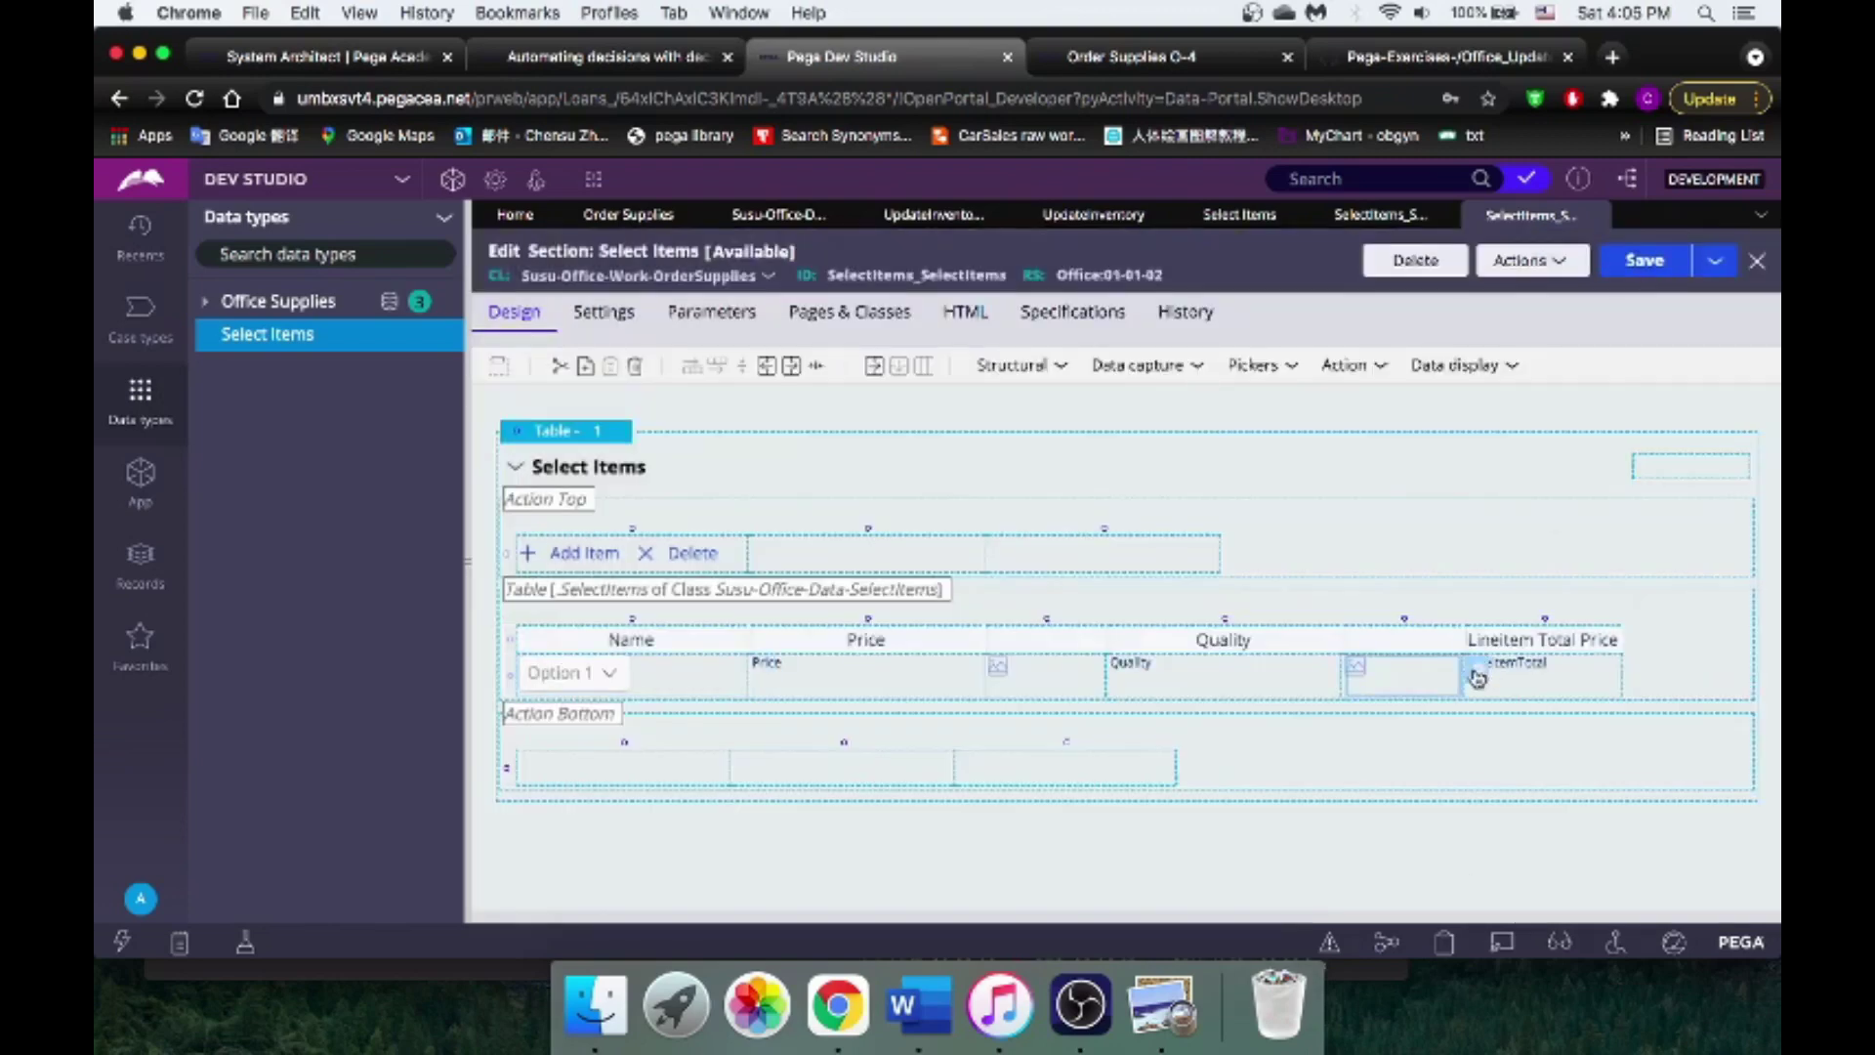
Step: Add a Refresh action to the Click event of the icon after Quality, targeting the other section SelectItems, and submit it
click(1477, 678)
click(923, 330)
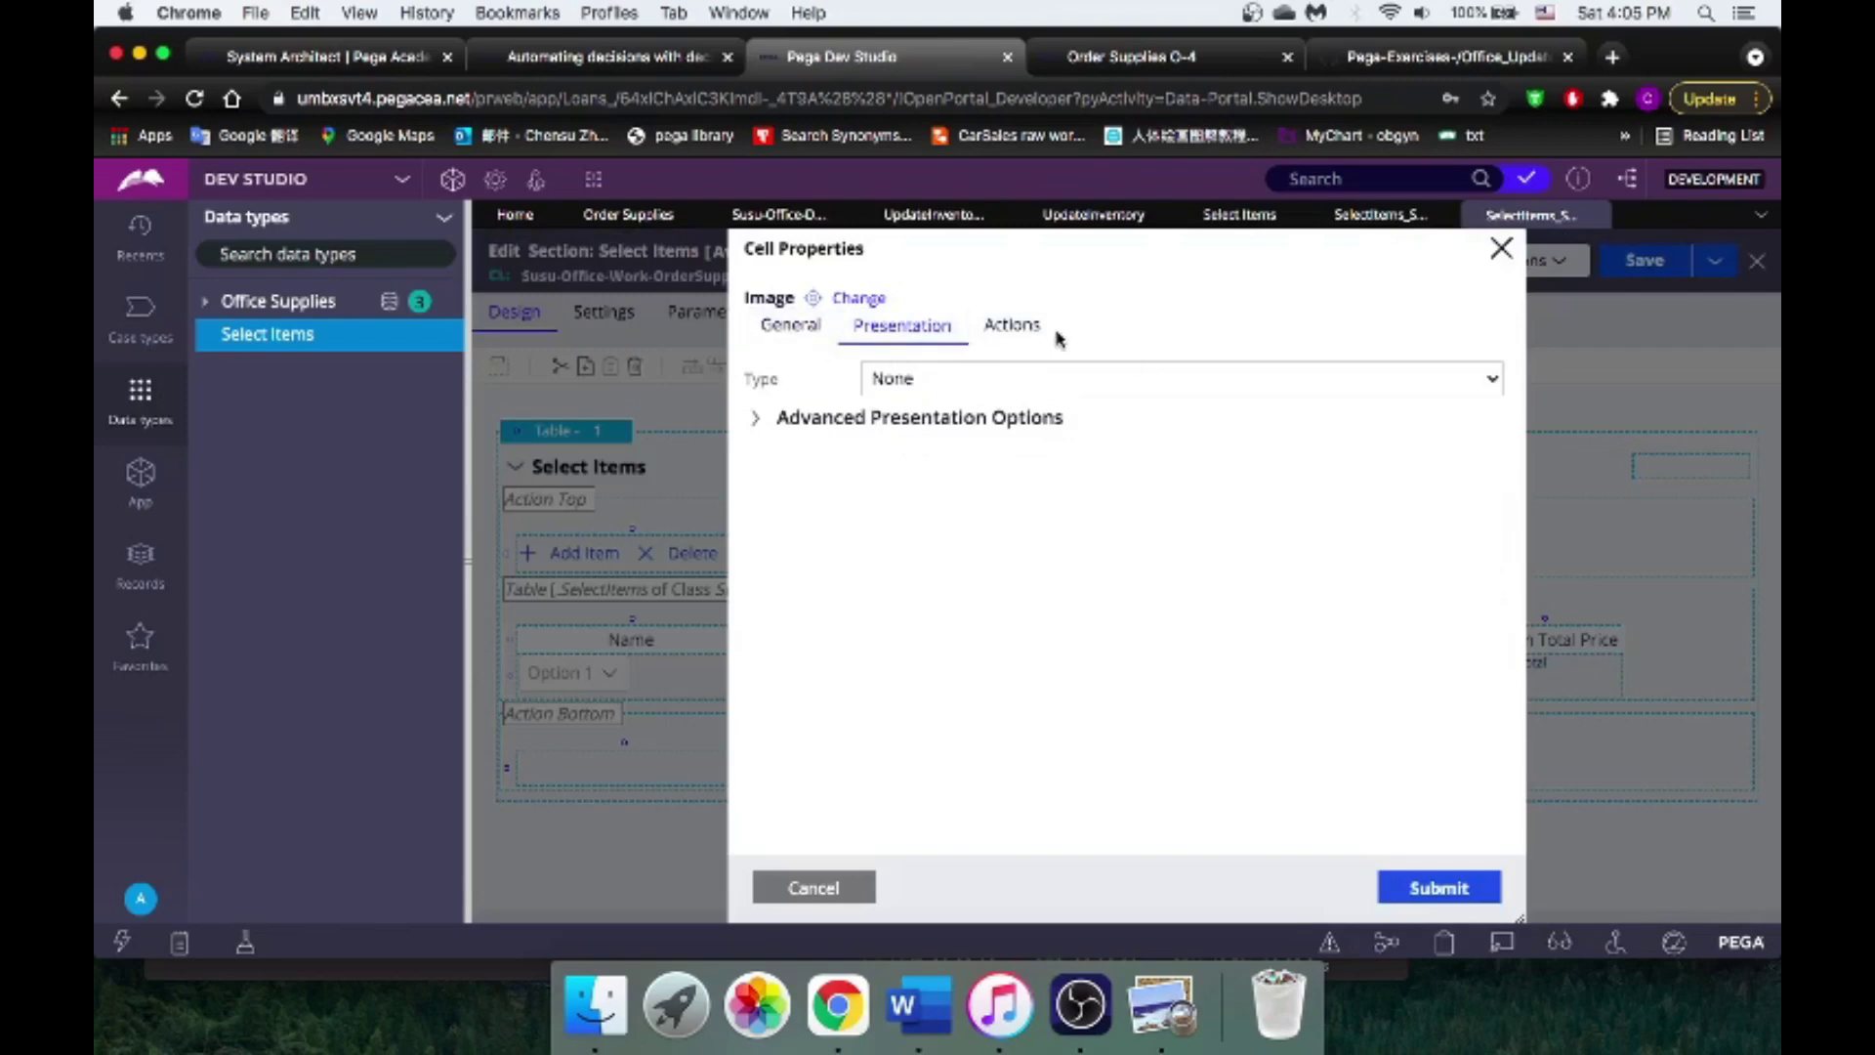
click(1014, 327)
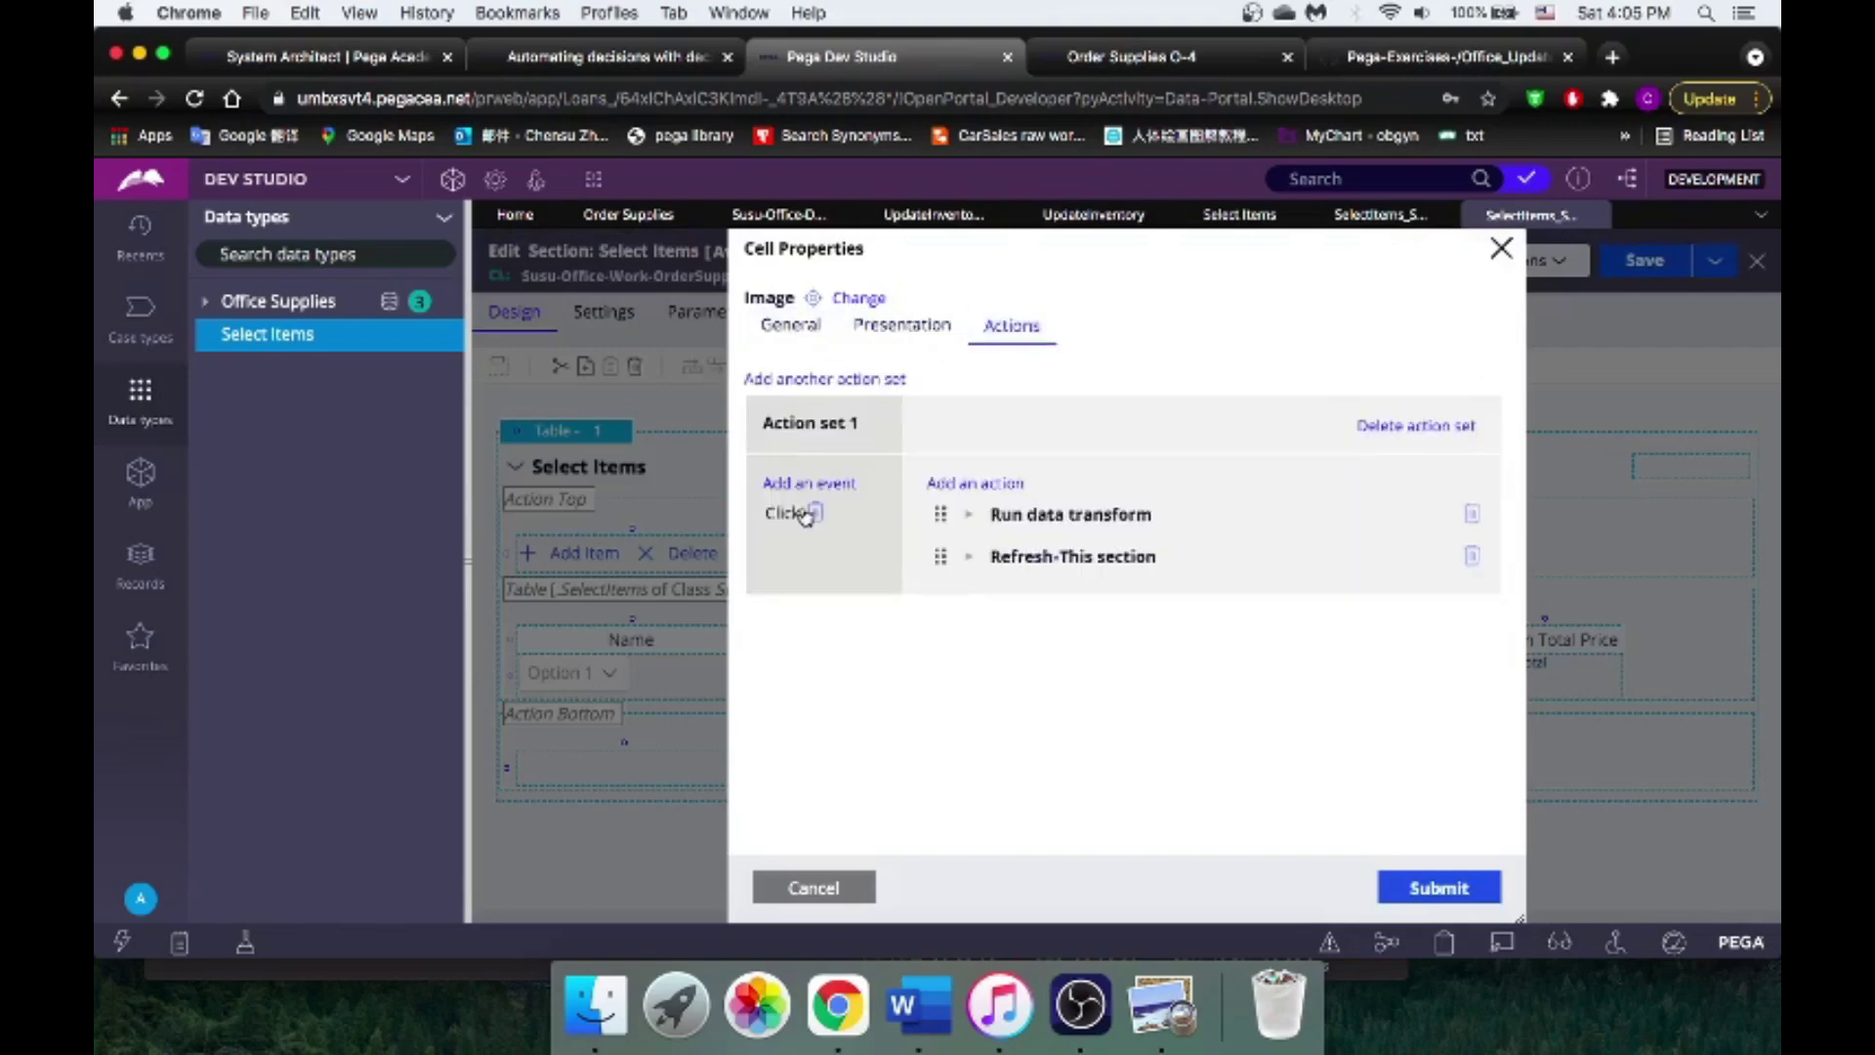
click(1012, 485)
click(1006, 578)
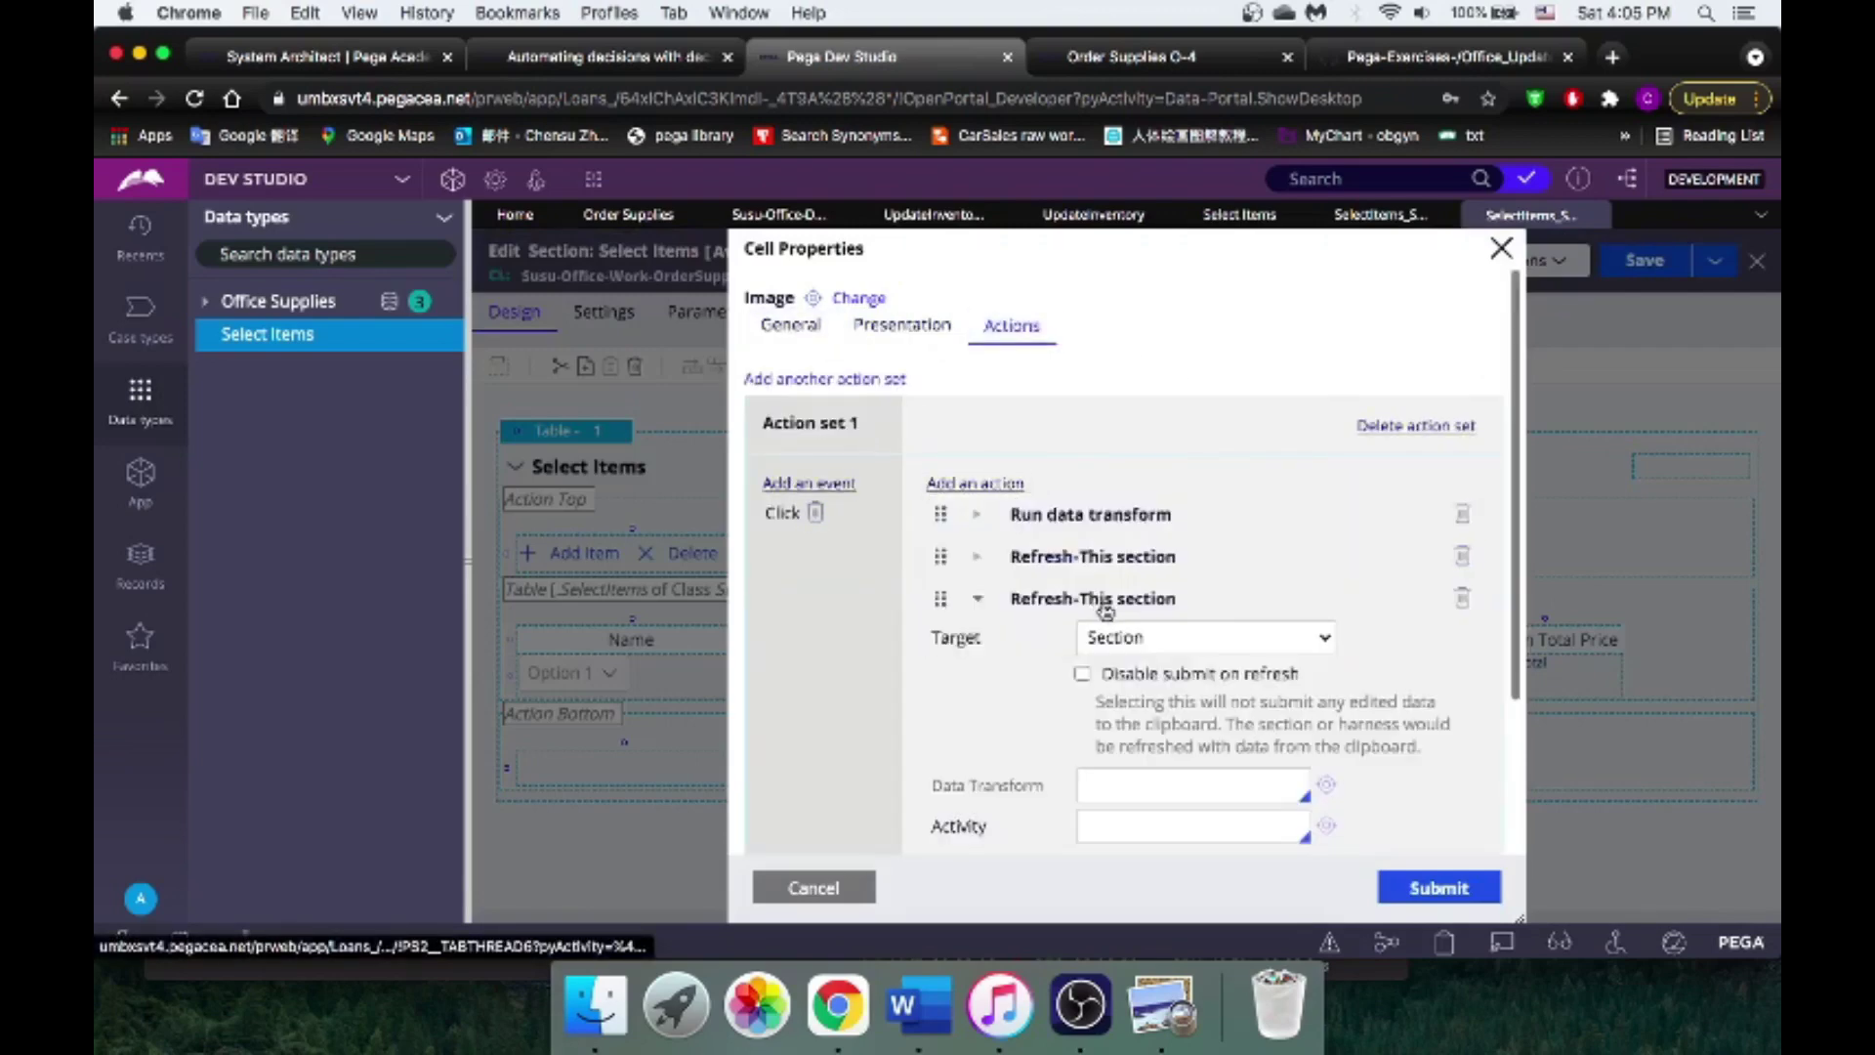
click(1123, 636)
click(1140, 659)
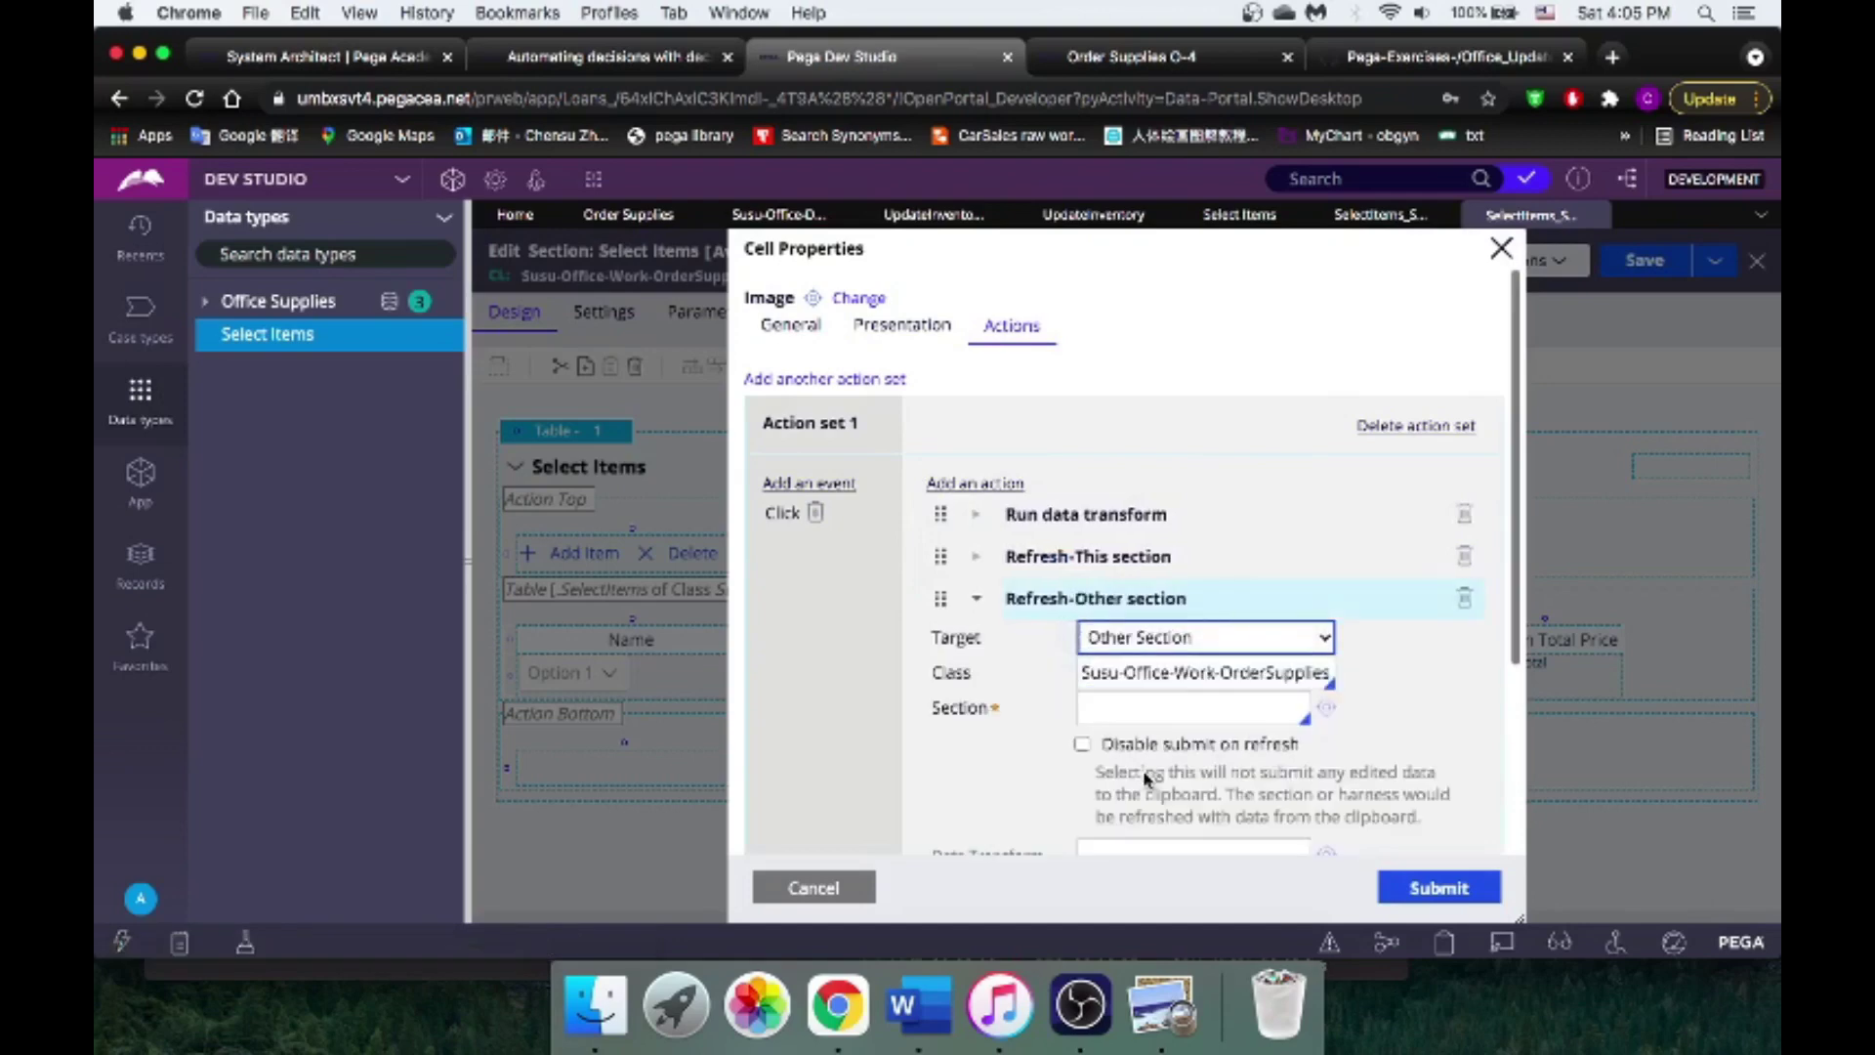
click(1159, 711)
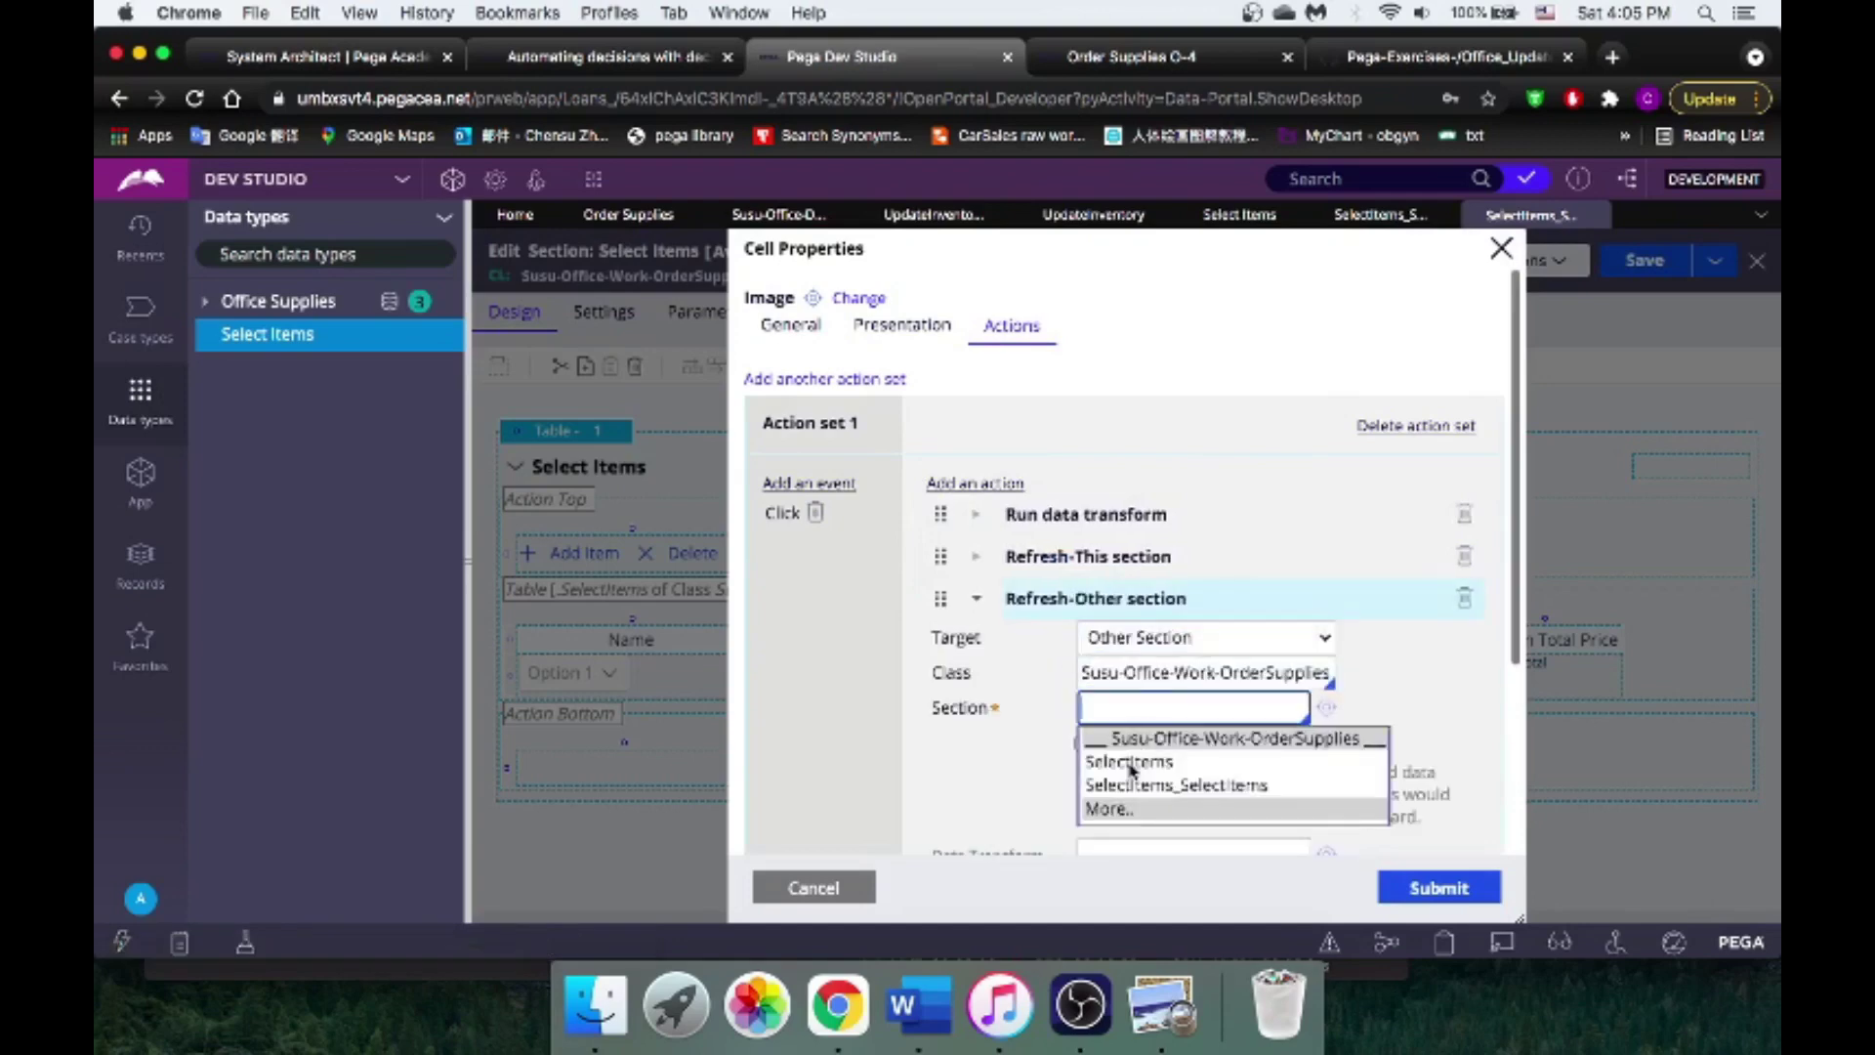
click(1133, 761)
click(1439, 887)
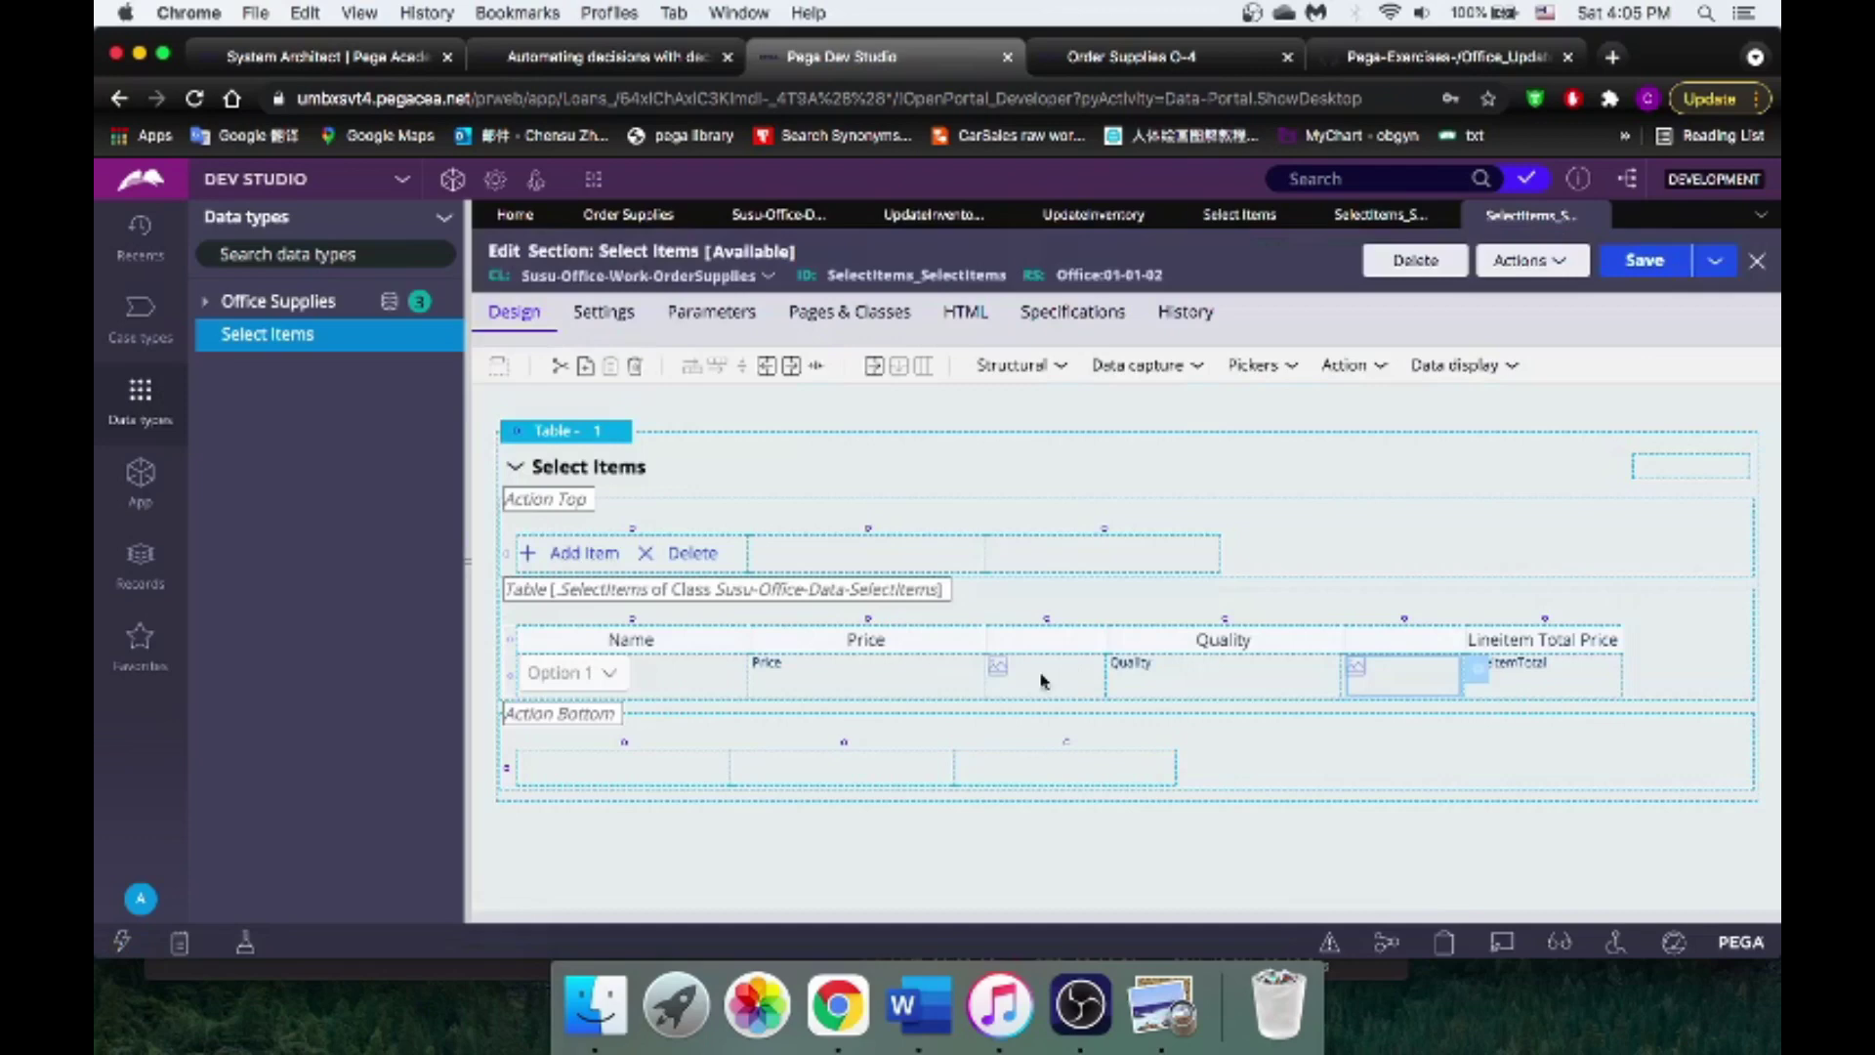
Step: Open the action settings of the minus icon cell between Price and Quality
double_click(1094, 671)
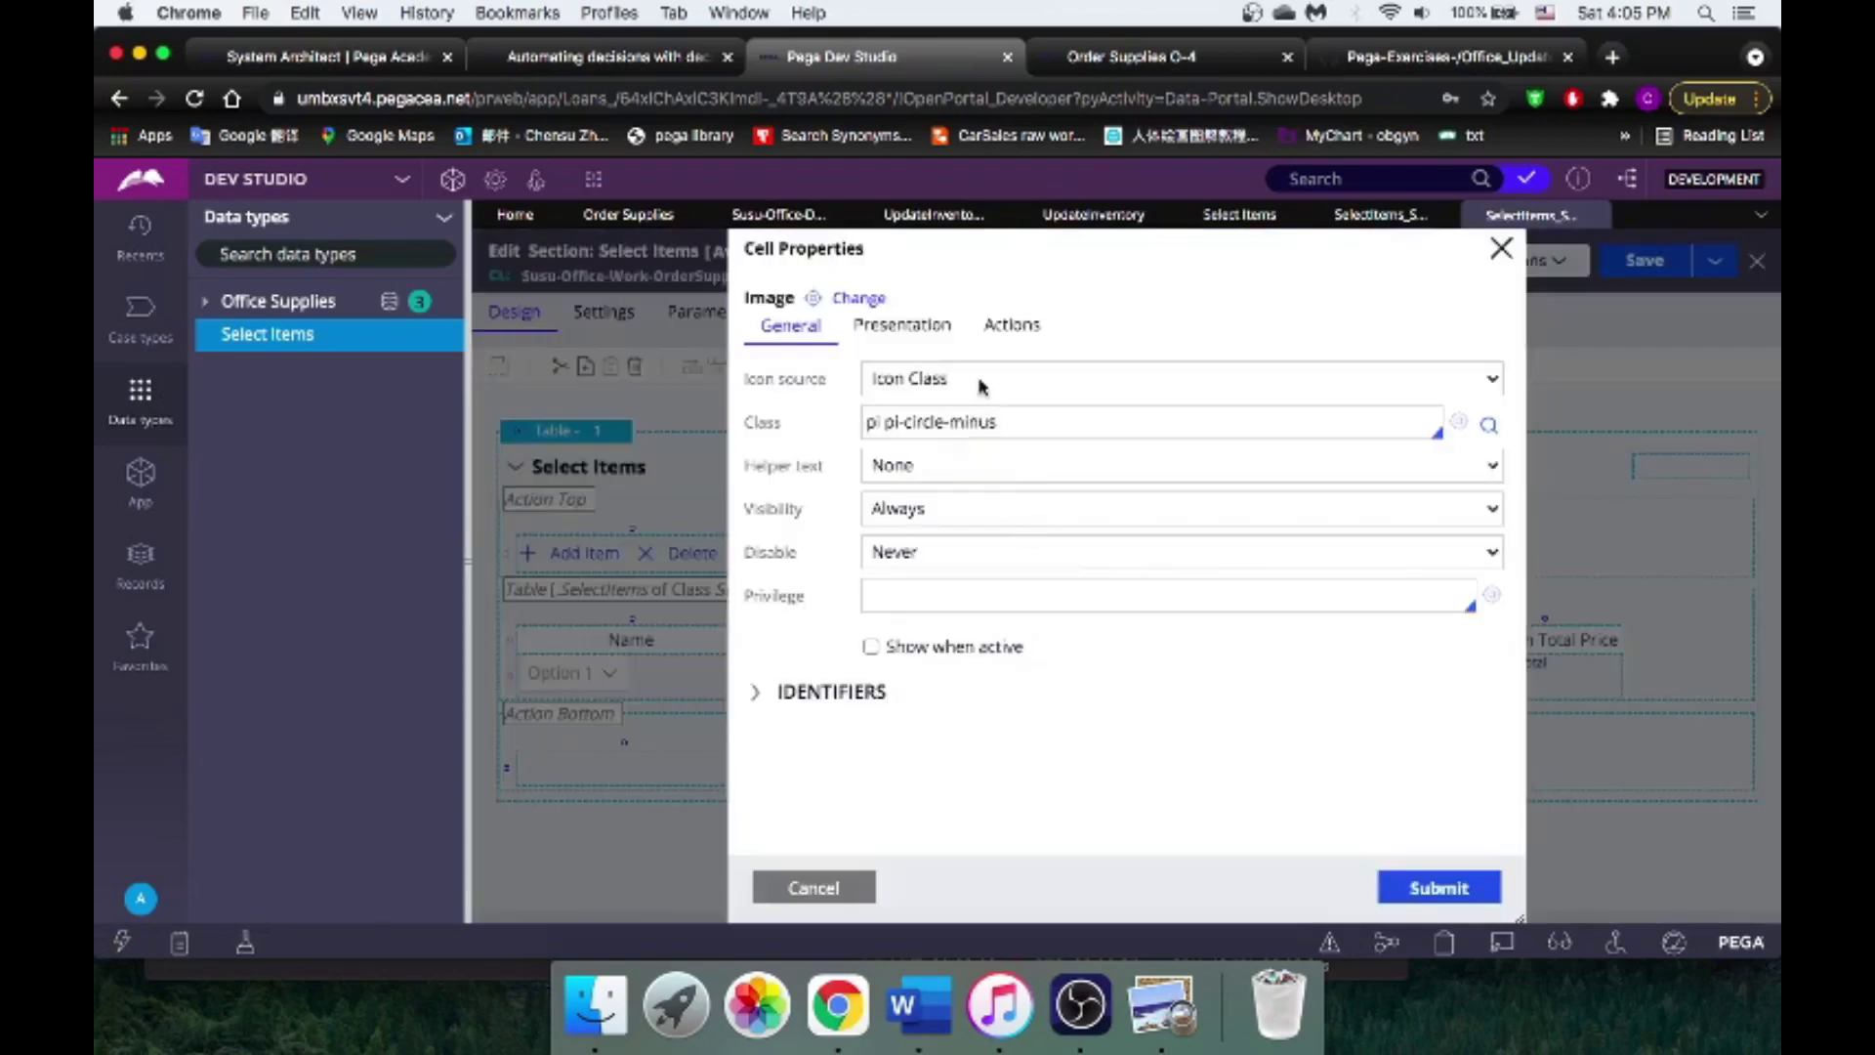
click(1012, 325)
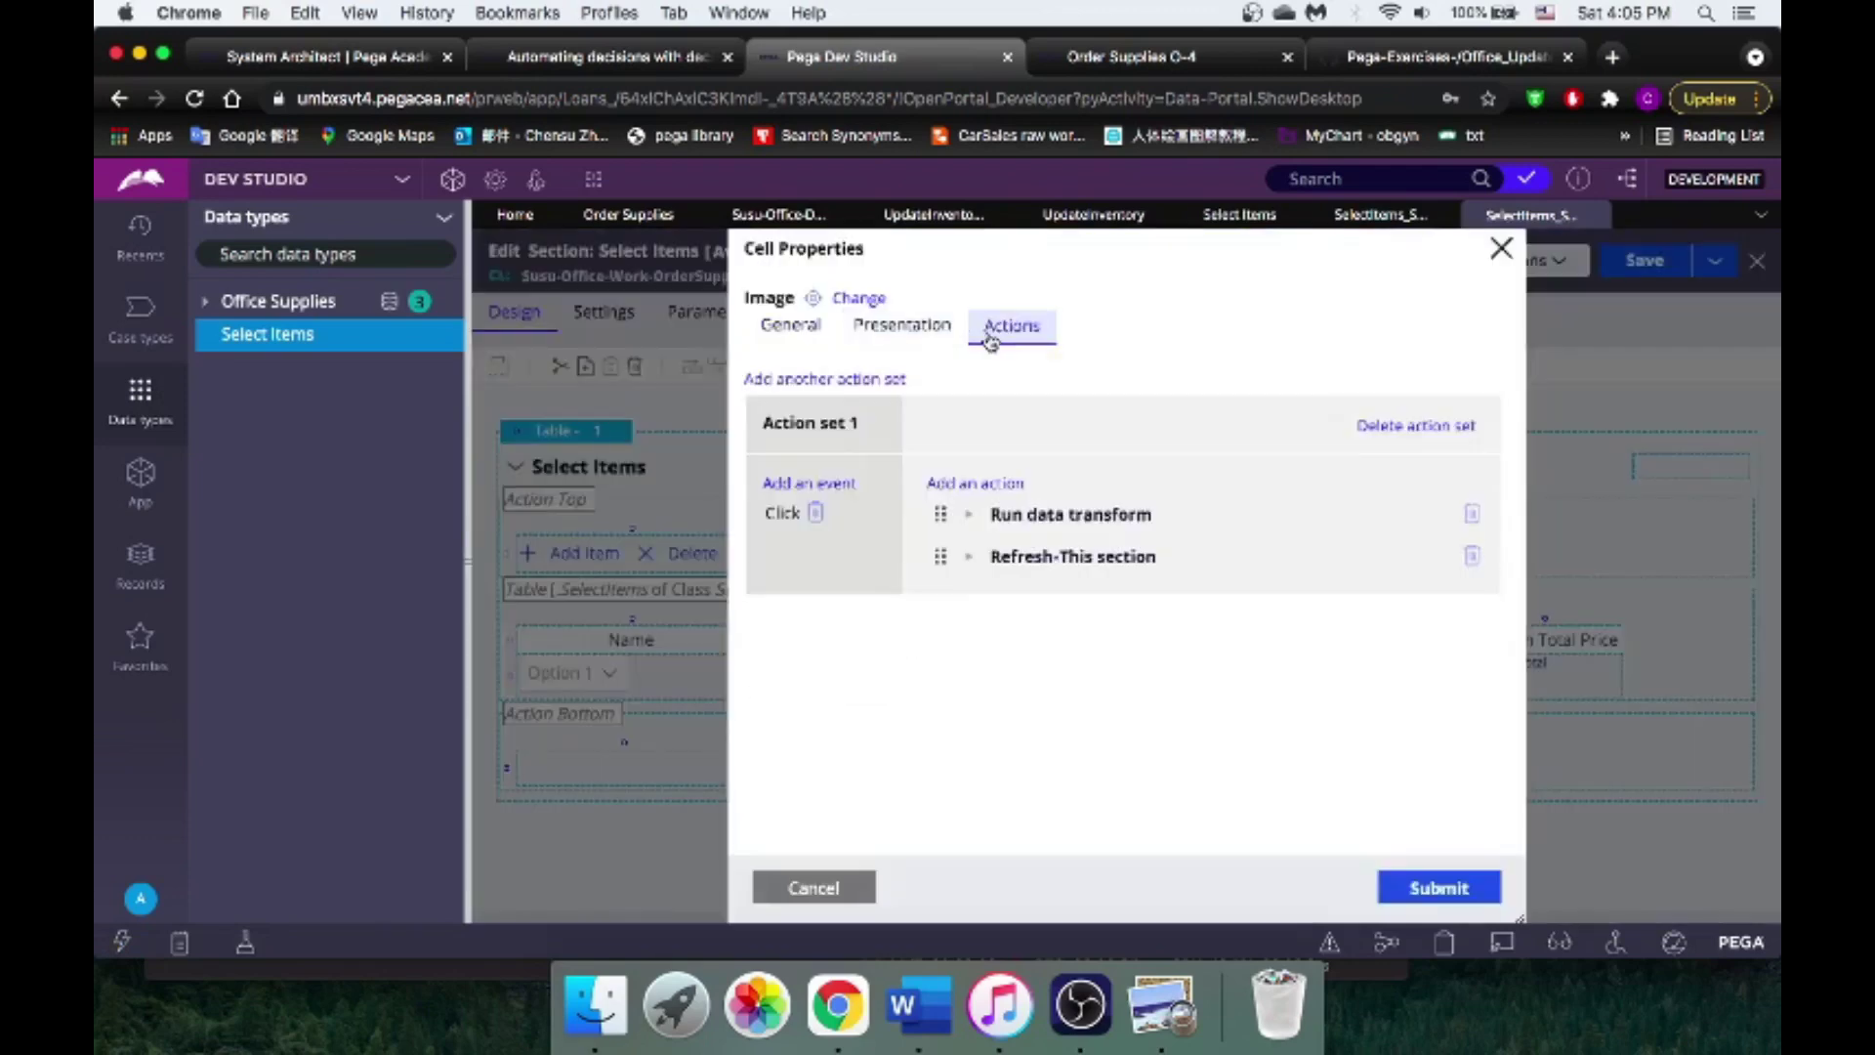
click(952, 483)
click(1006, 620)
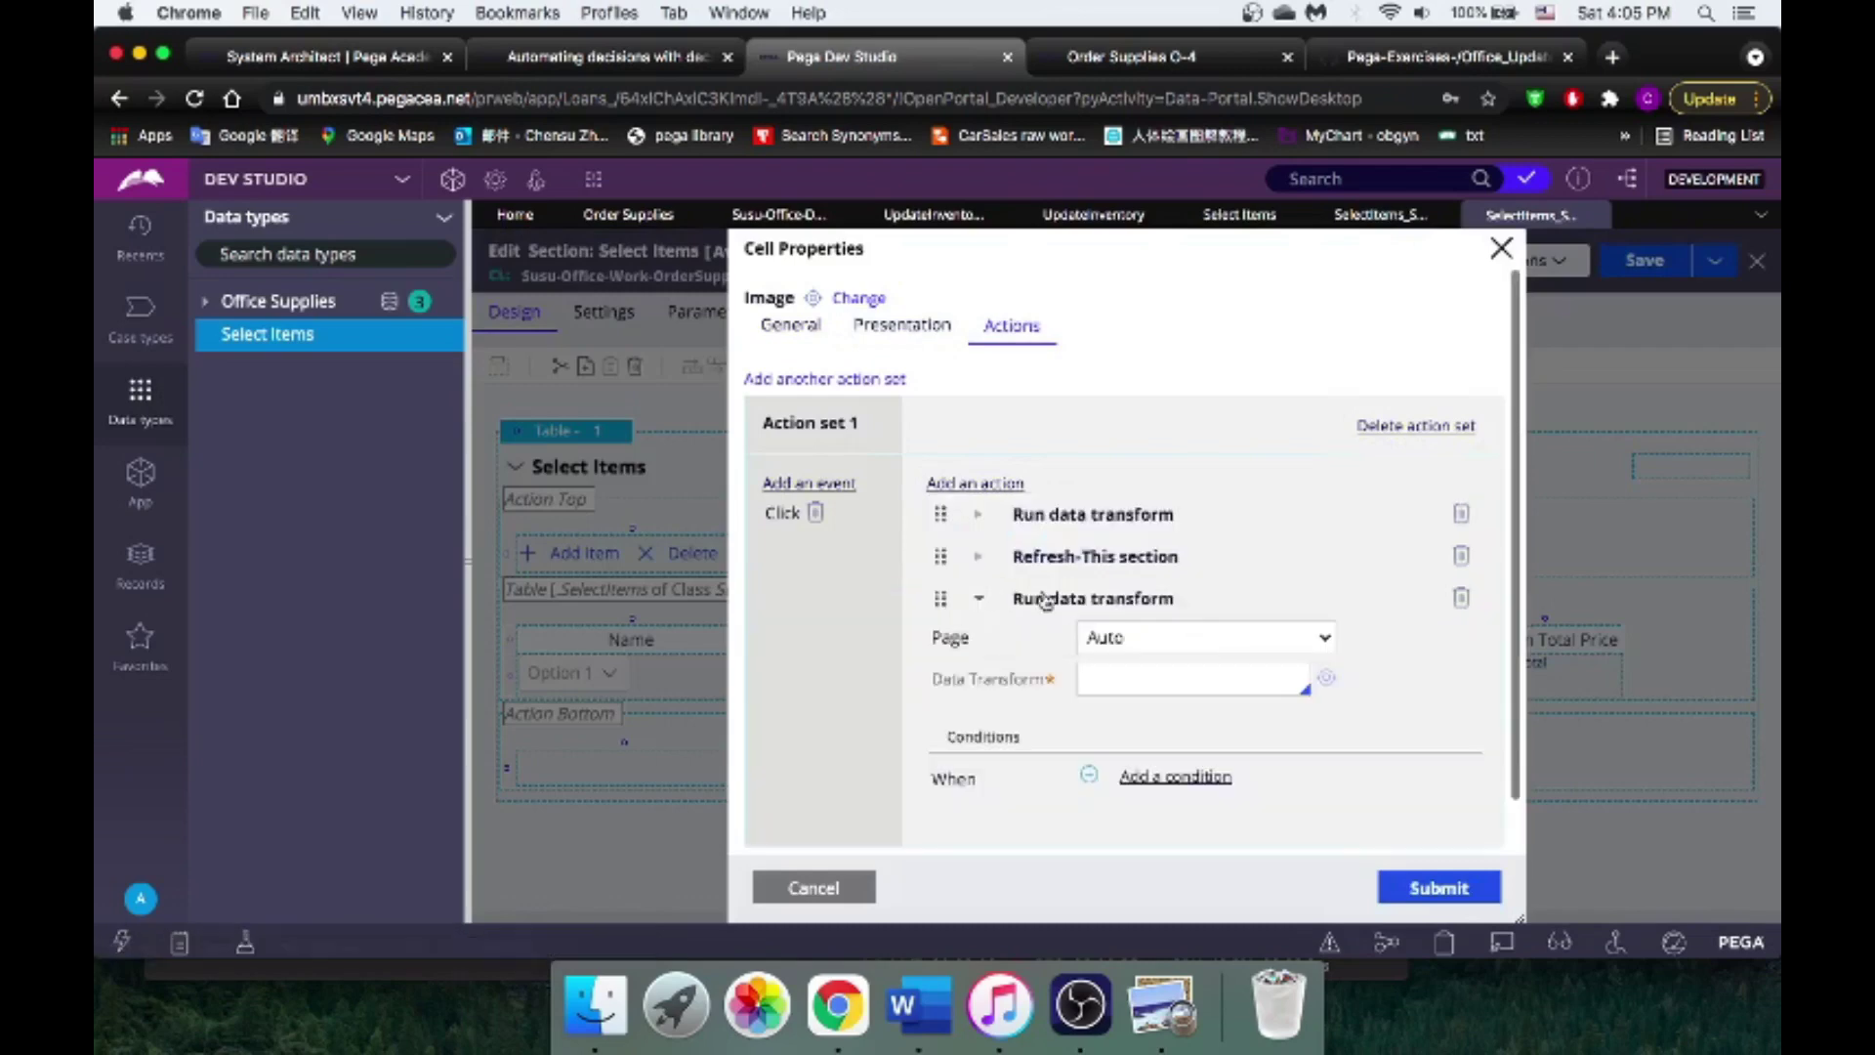
click(1461, 597)
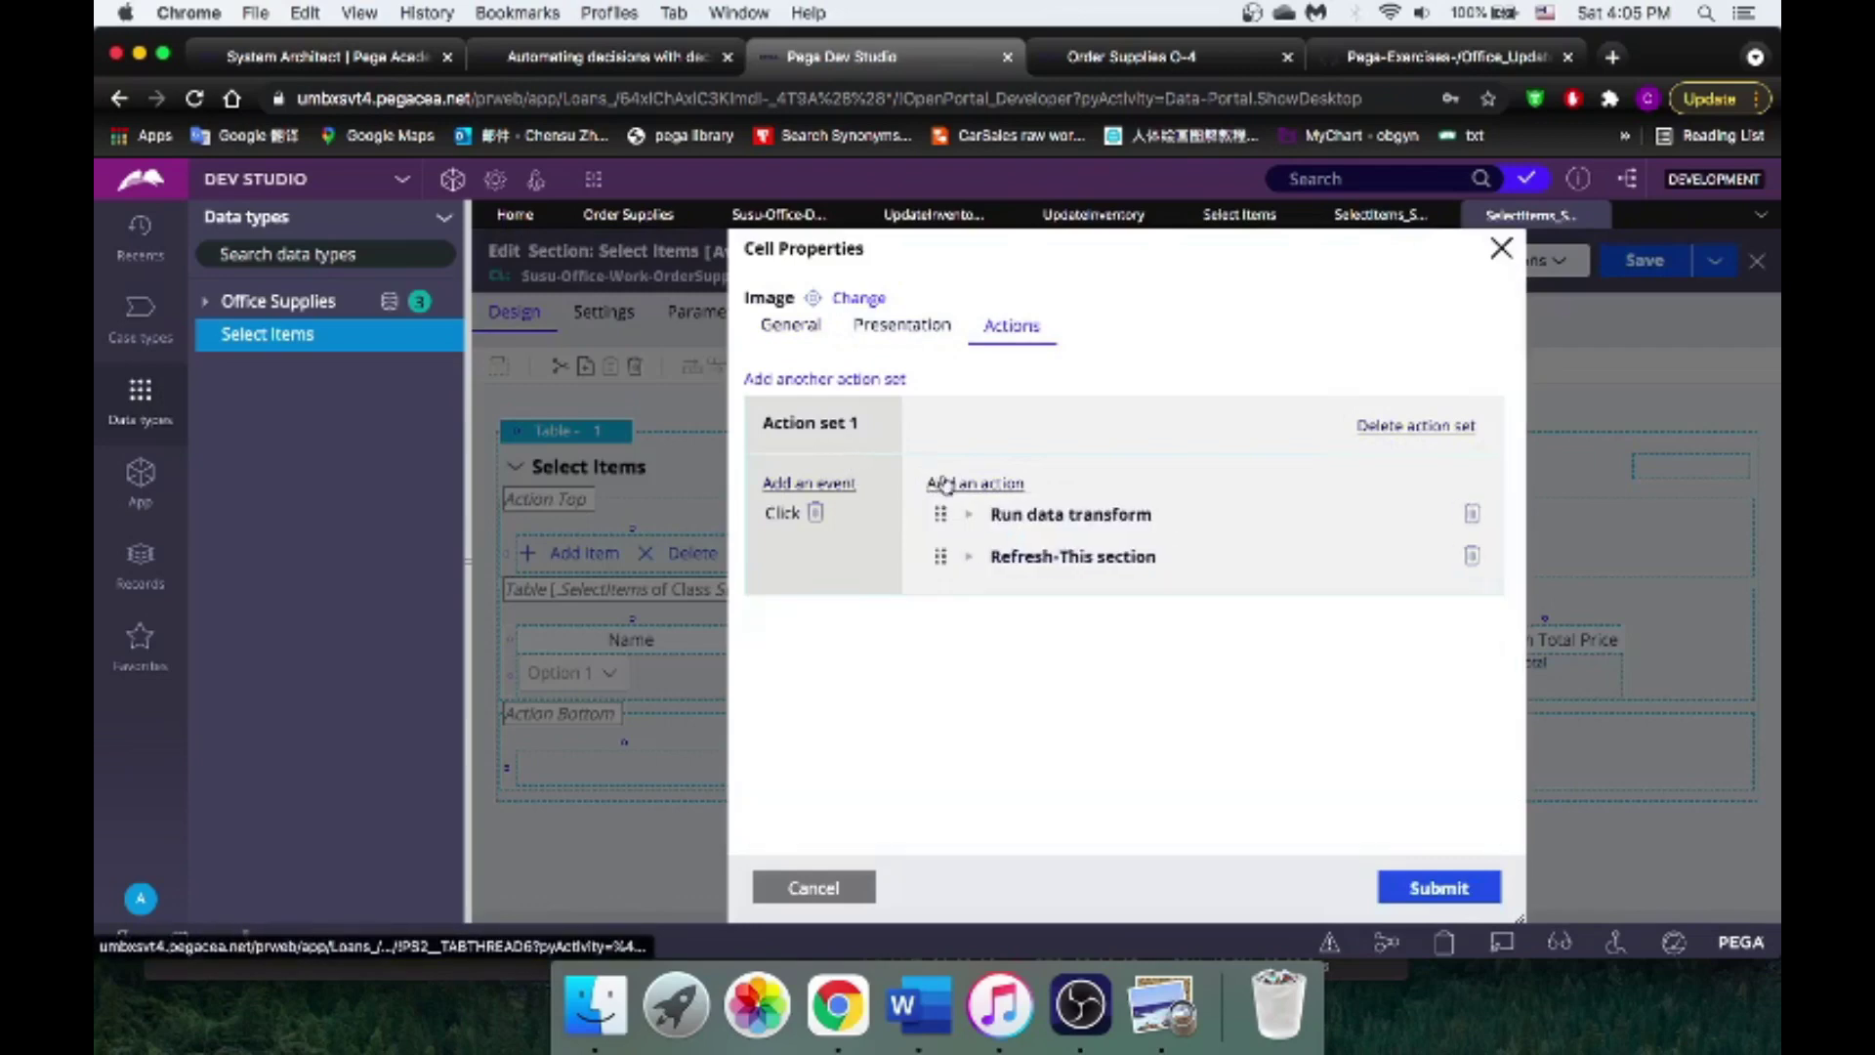
Step: Add a Refresh action for the other section SelectItems to the minus icon's Click event, submit it, and save the section
click(950, 483)
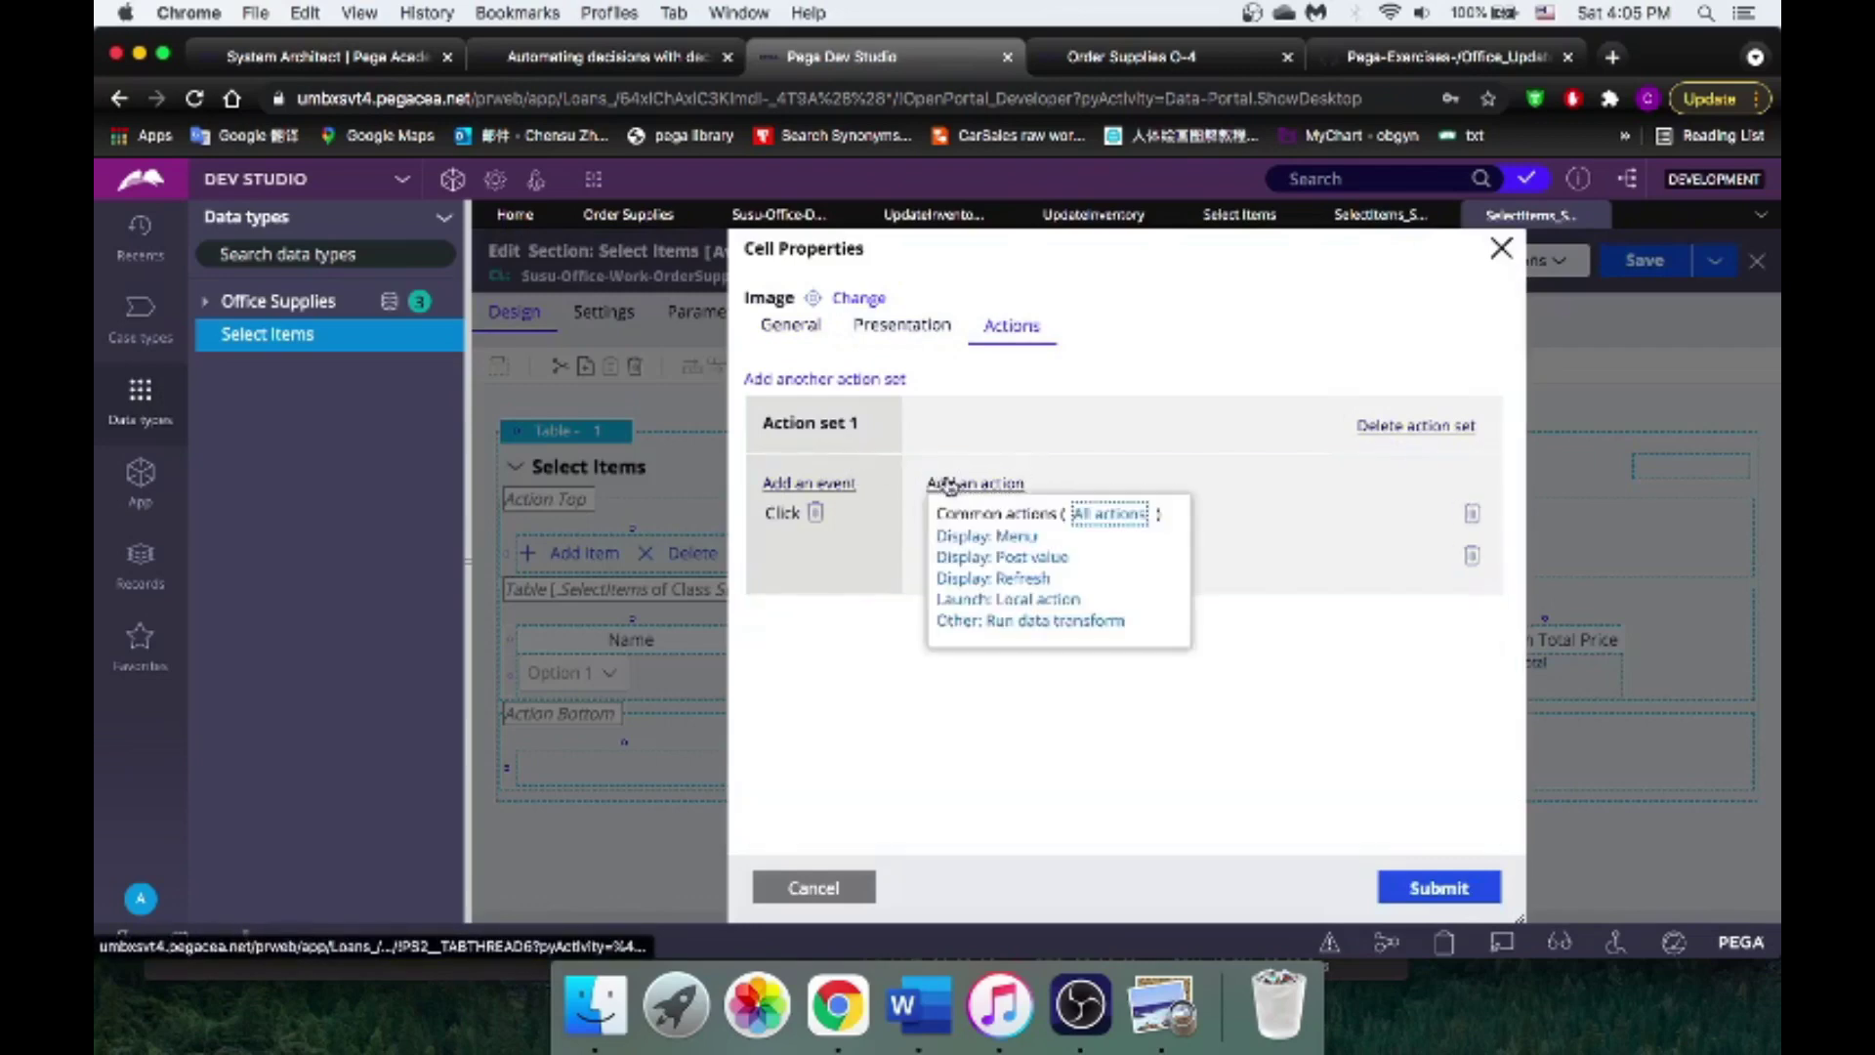
click(1006, 578)
click(1128, 640)
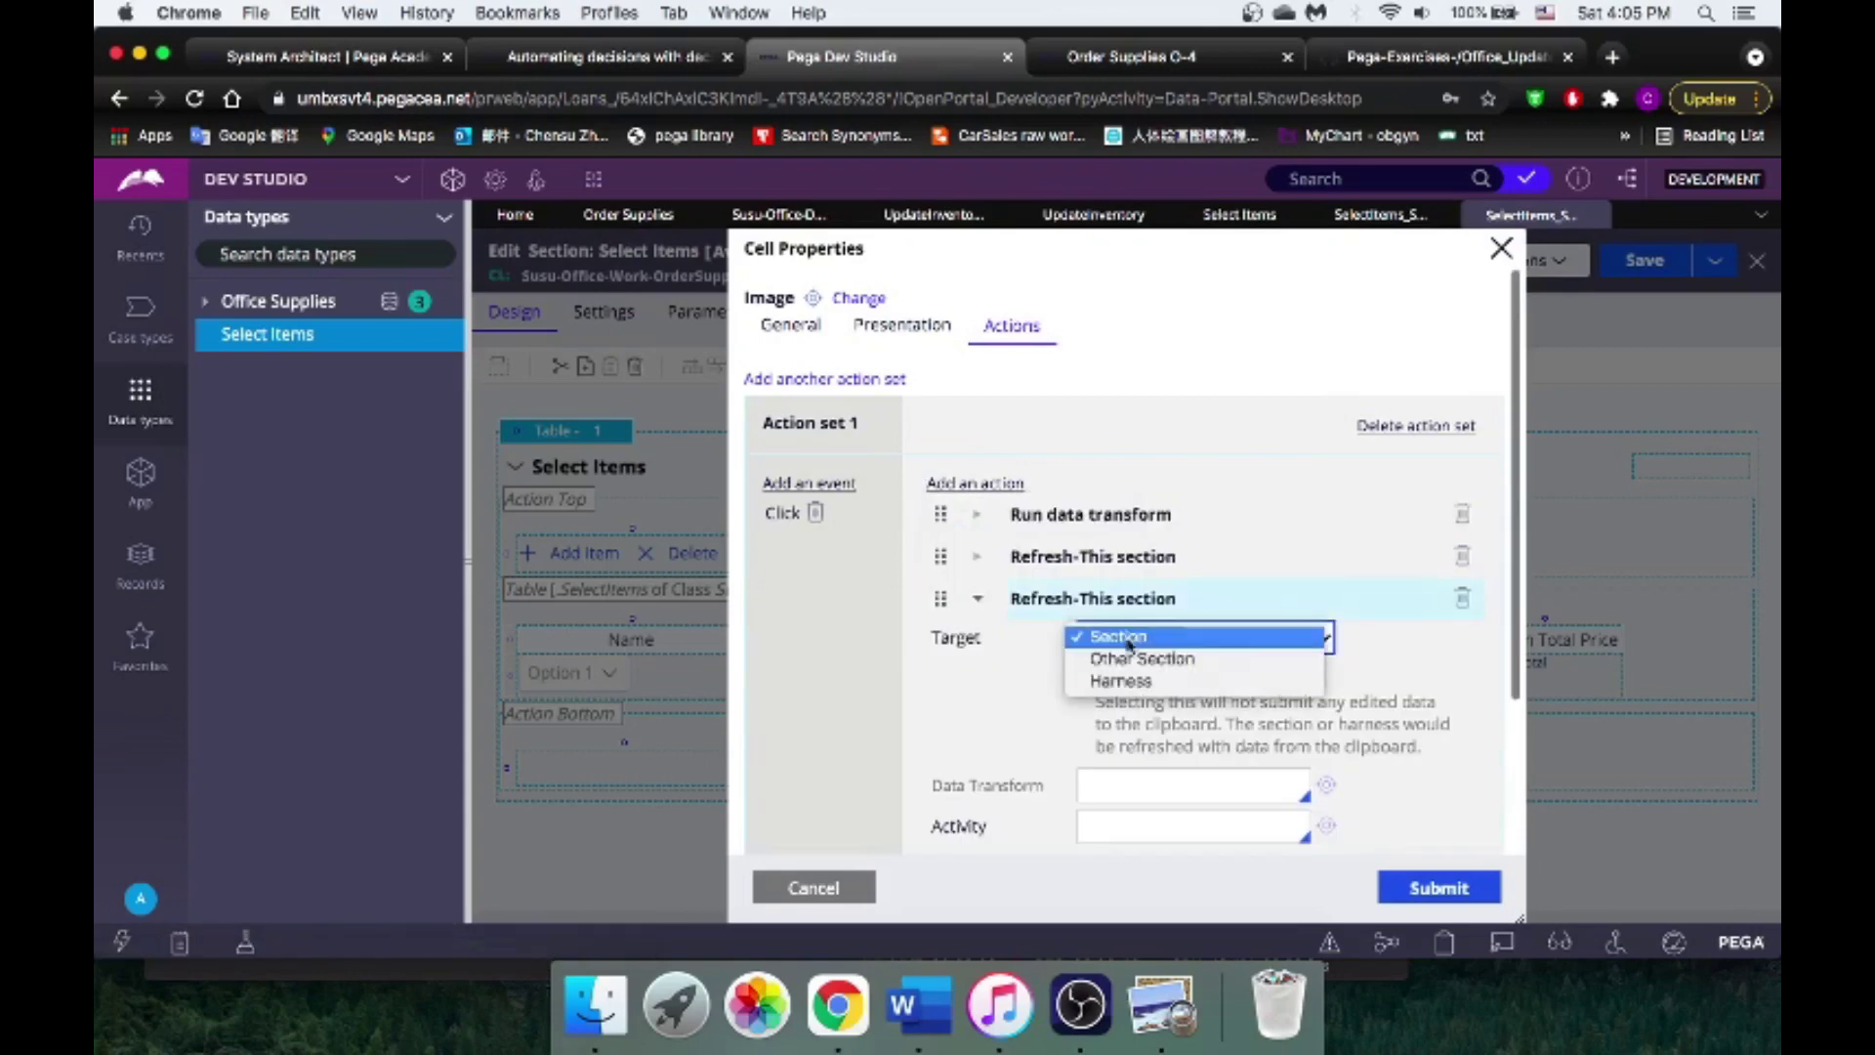
click(1134, 657)
click(1148, 706)
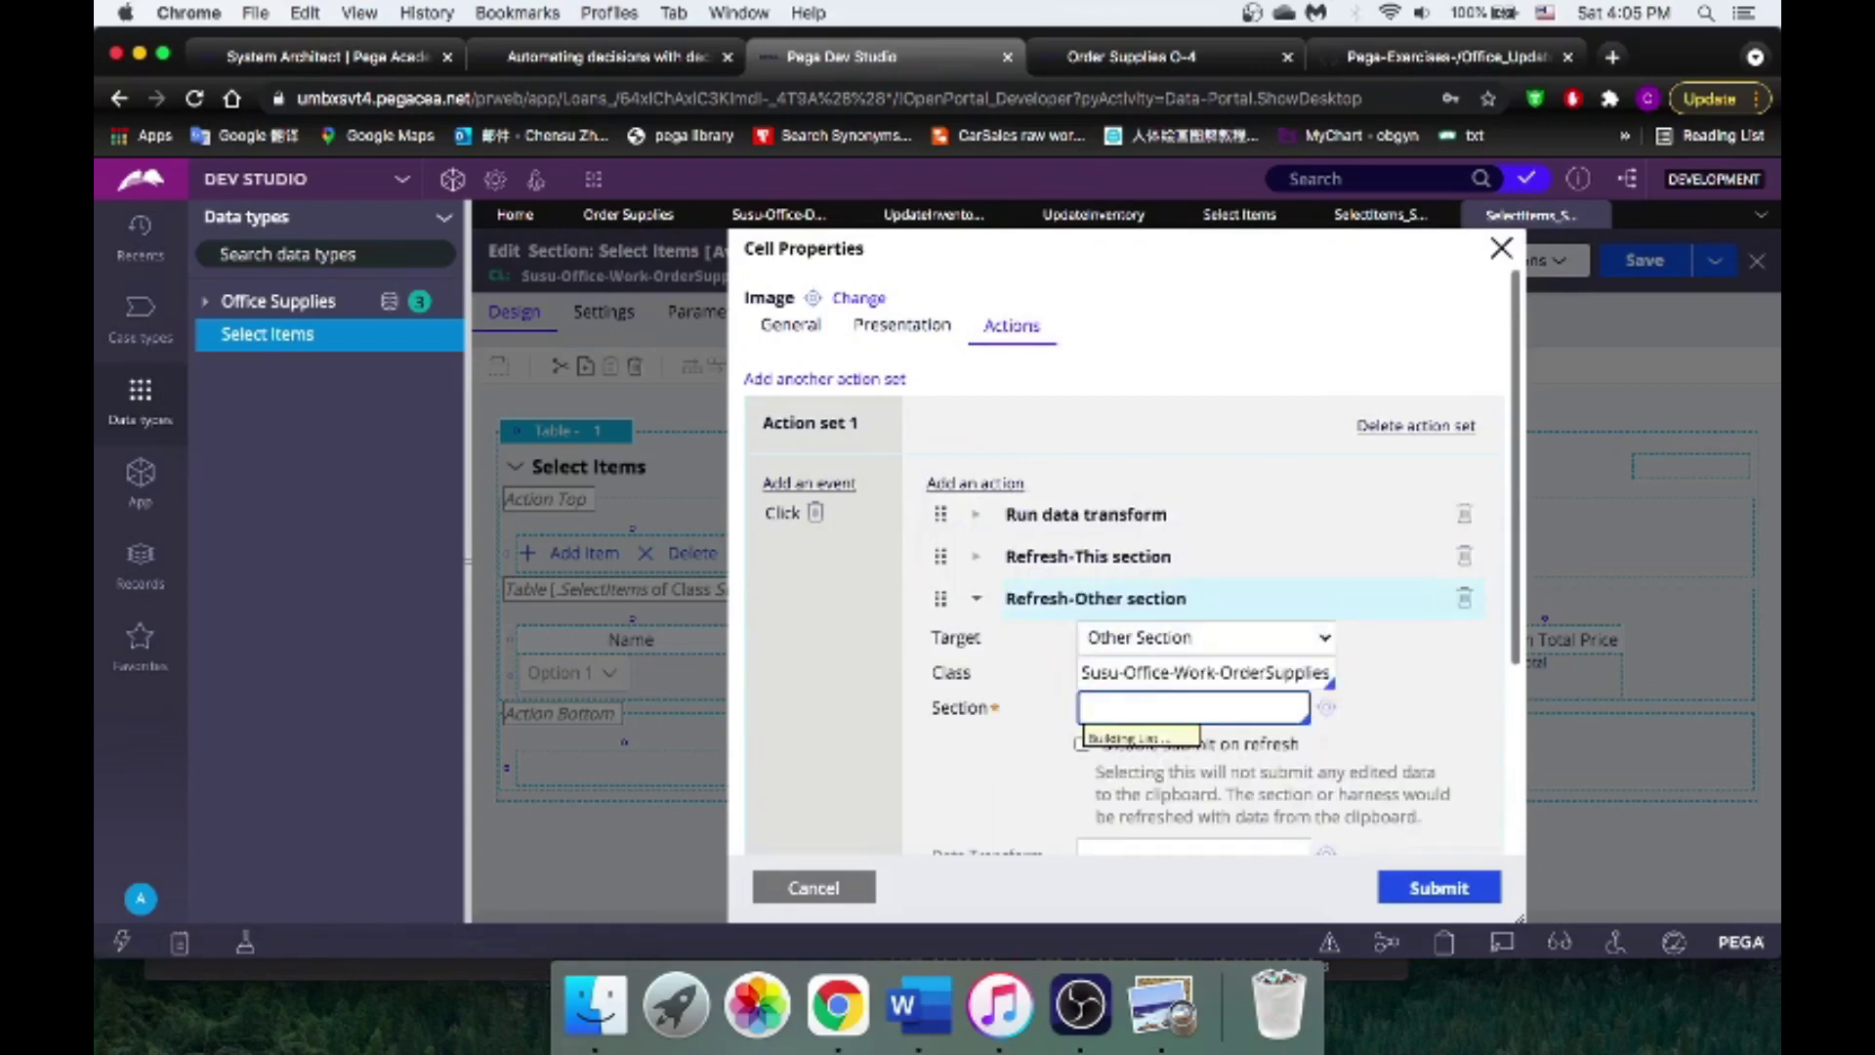
click(1160, 763)
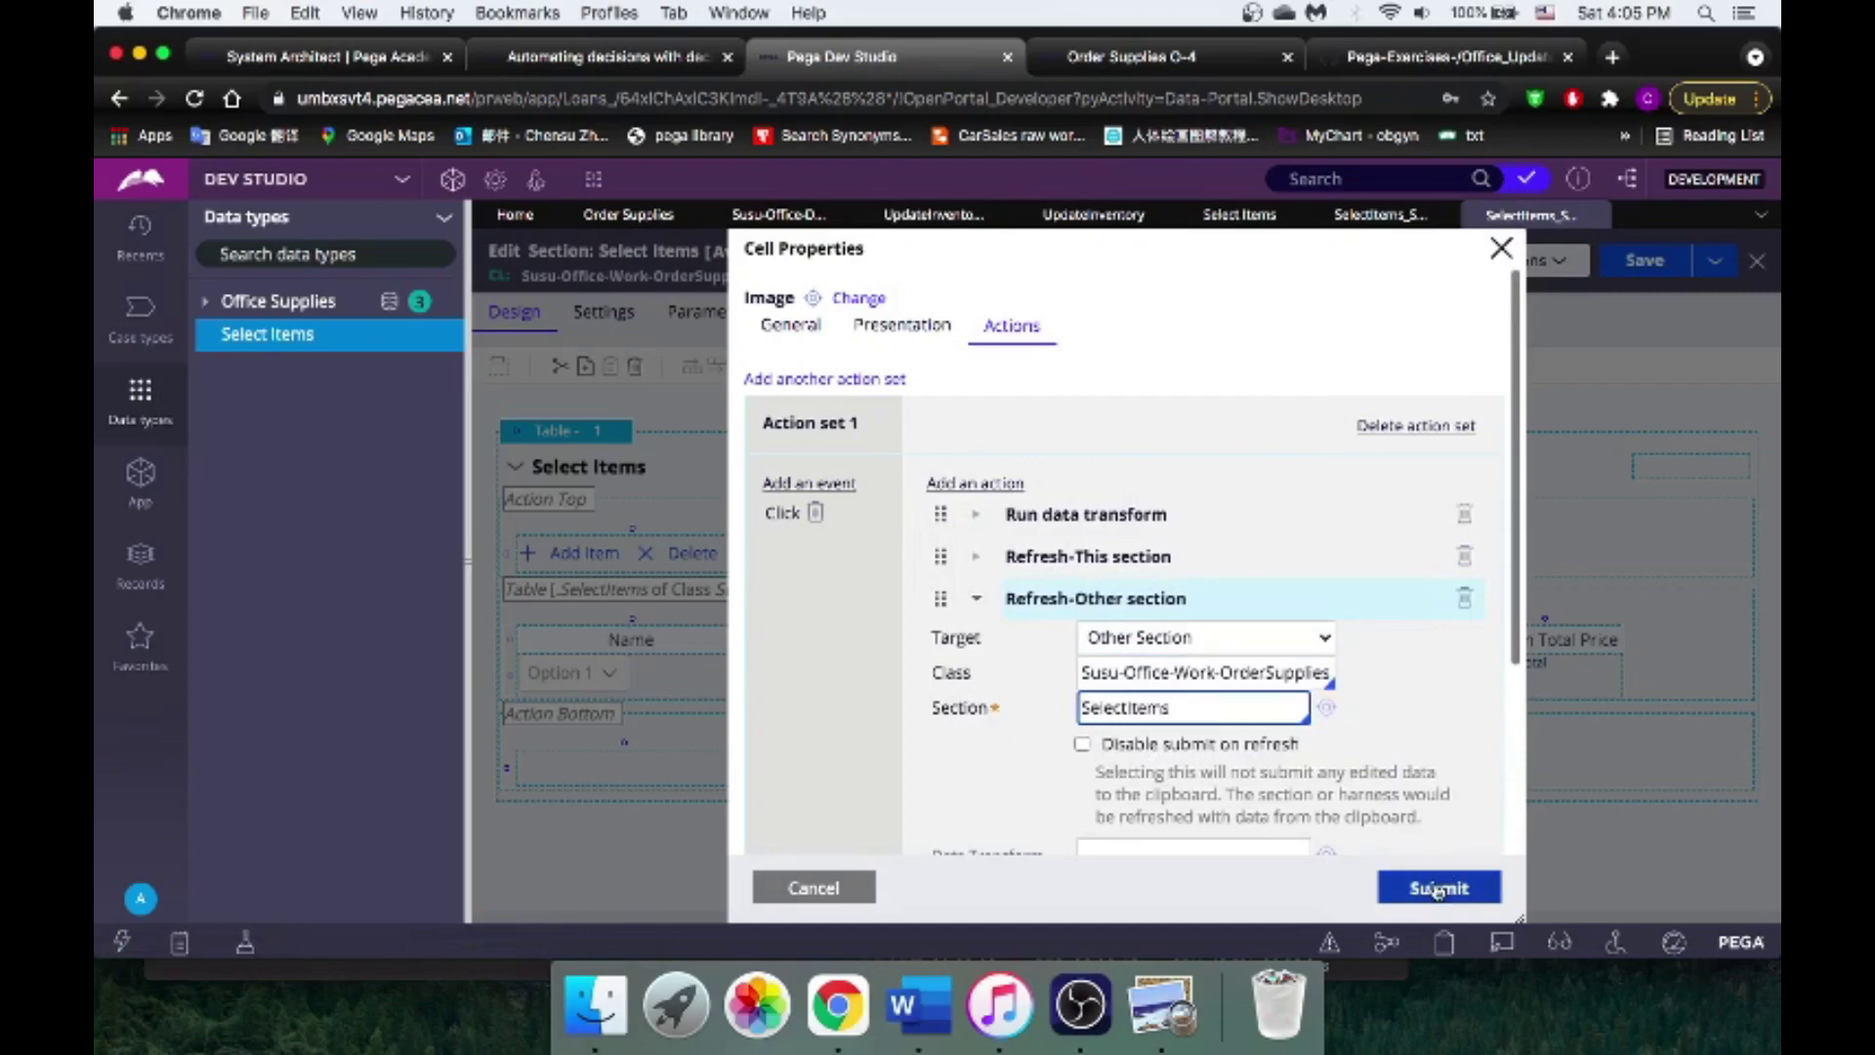
click(1439, 886)
click(1643, 266)
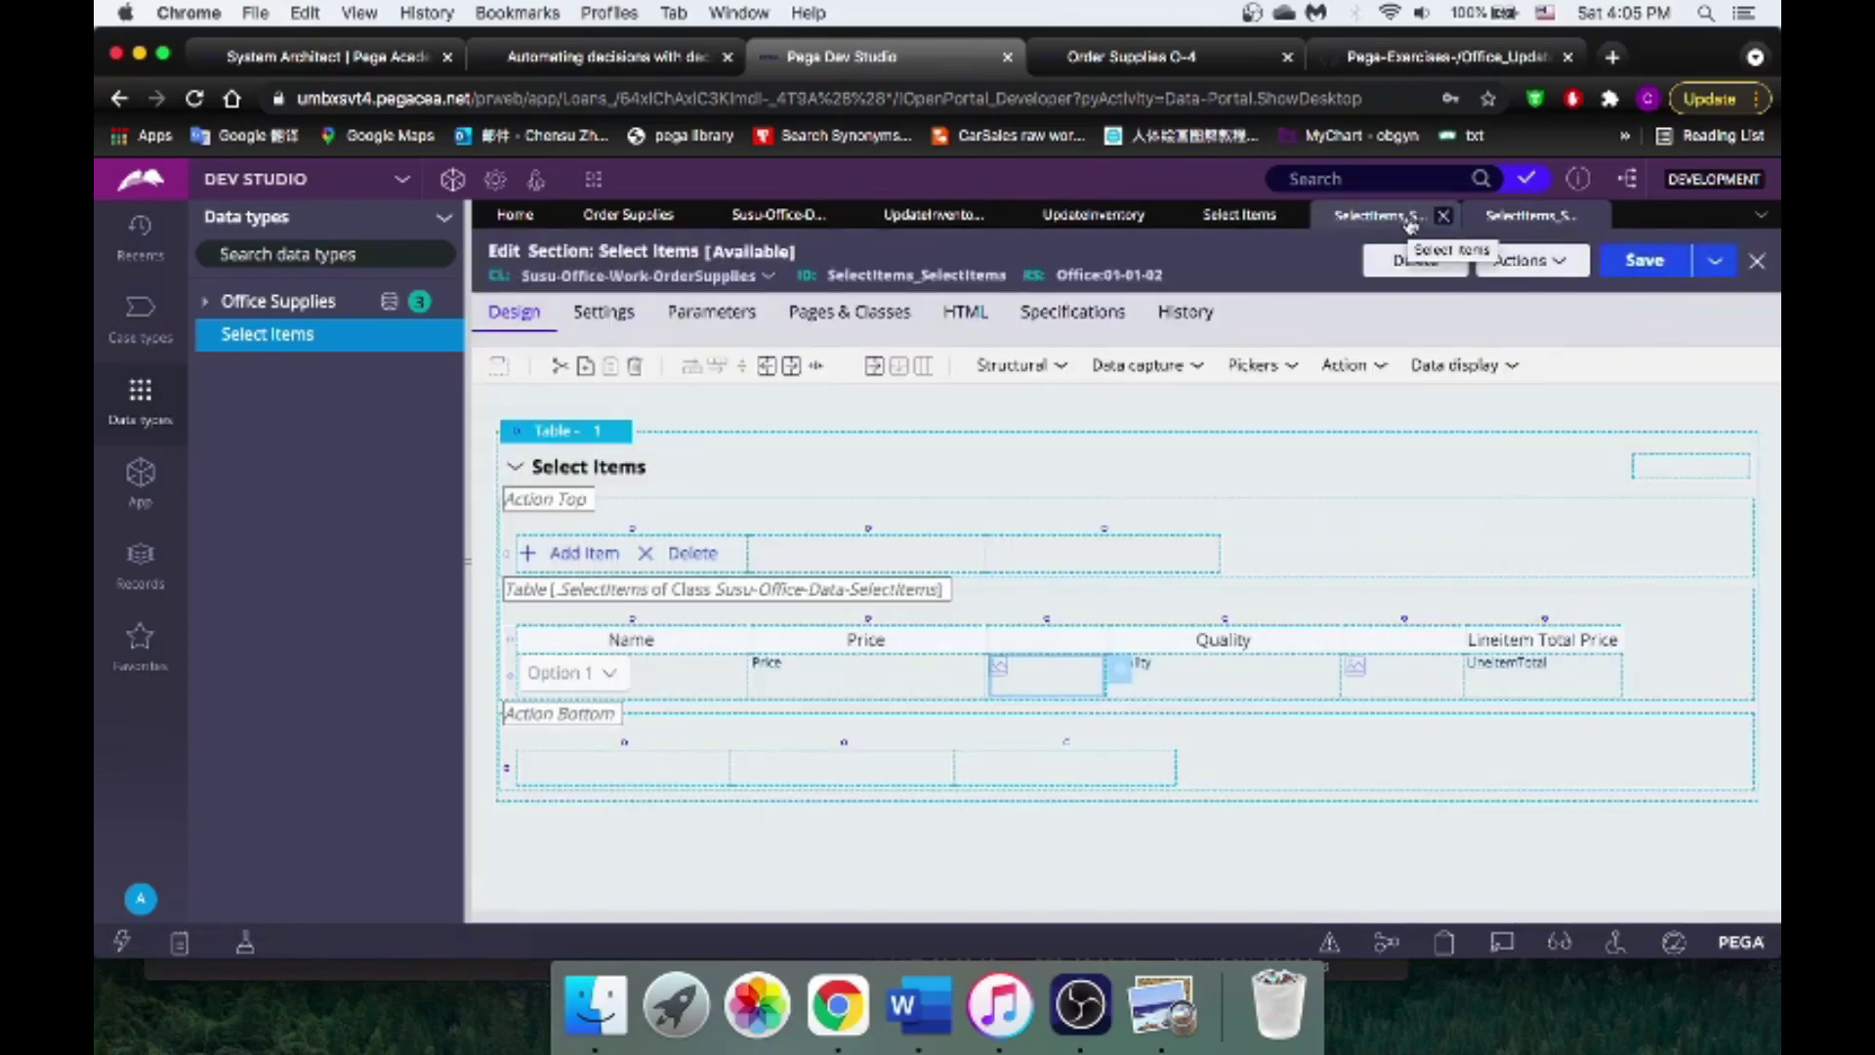
Step: Switch to the Order Supplies O-4 case, refresh it, and select MacBook Air as the first item
click(1133, 49)
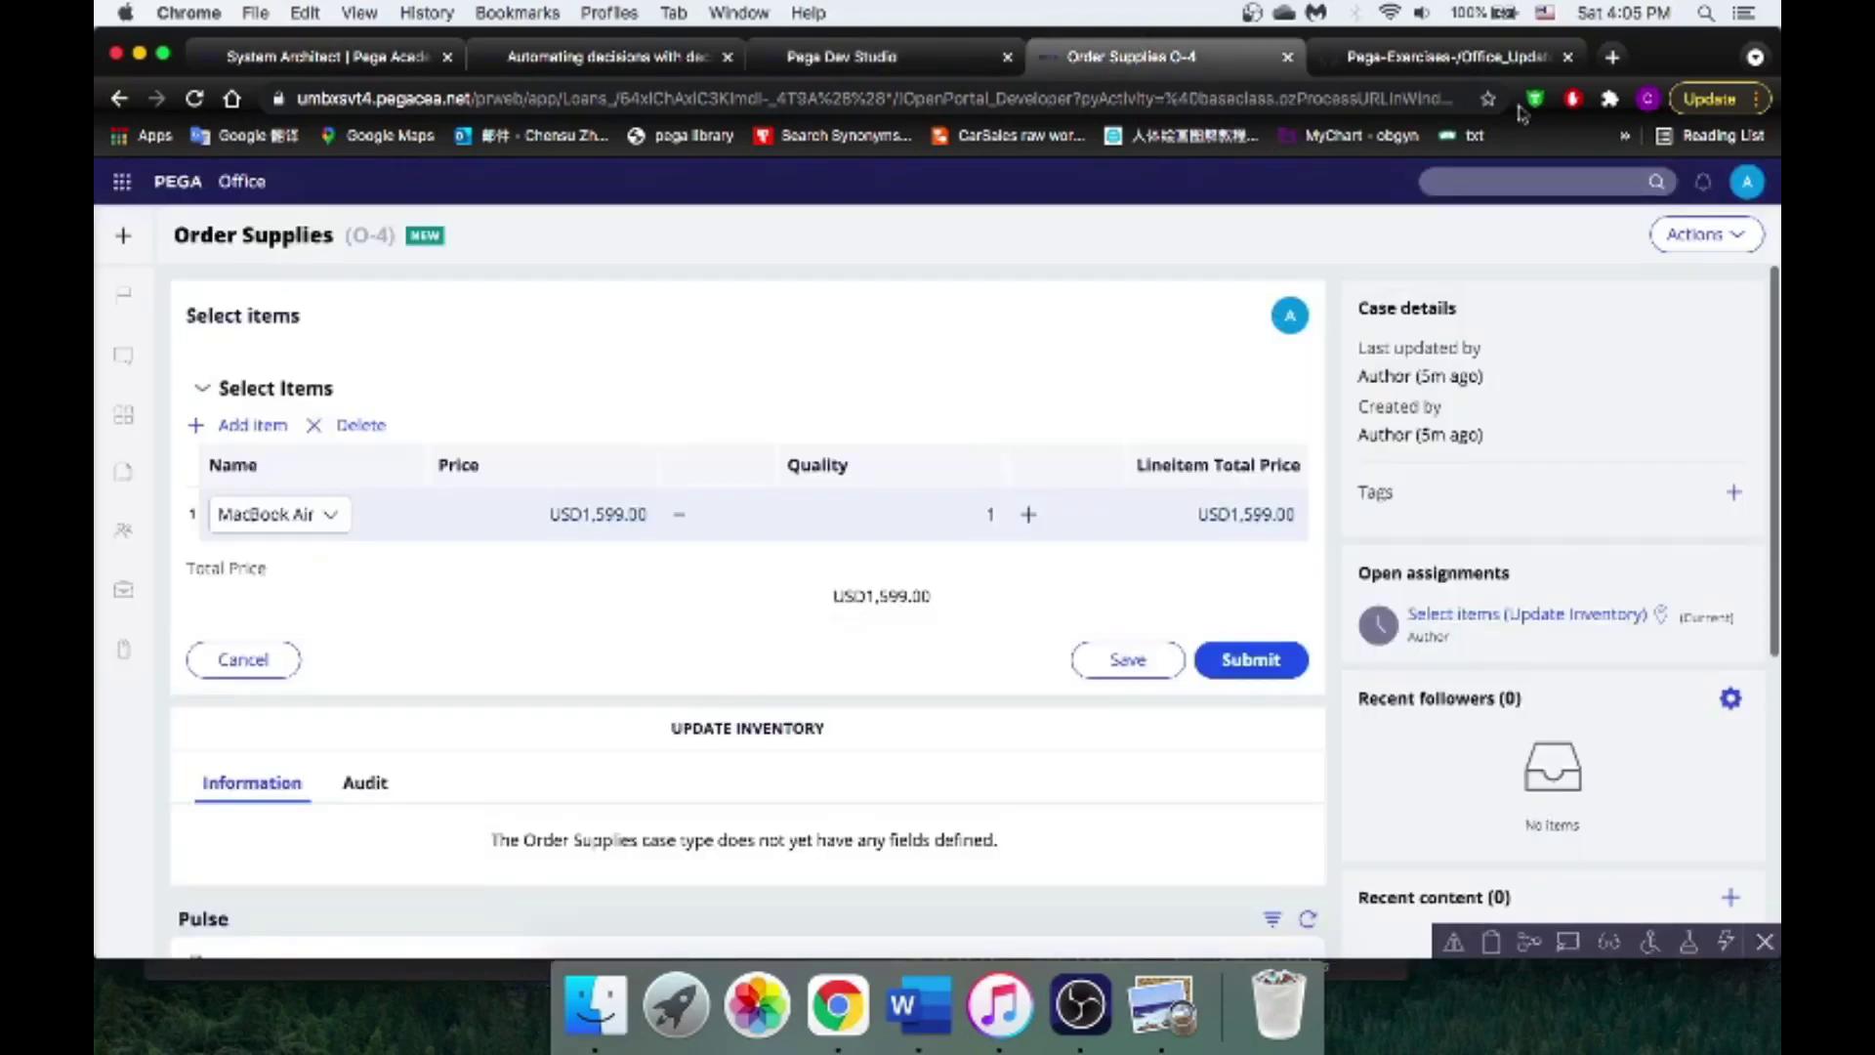
click(1701, 235)
click(1682, 266)
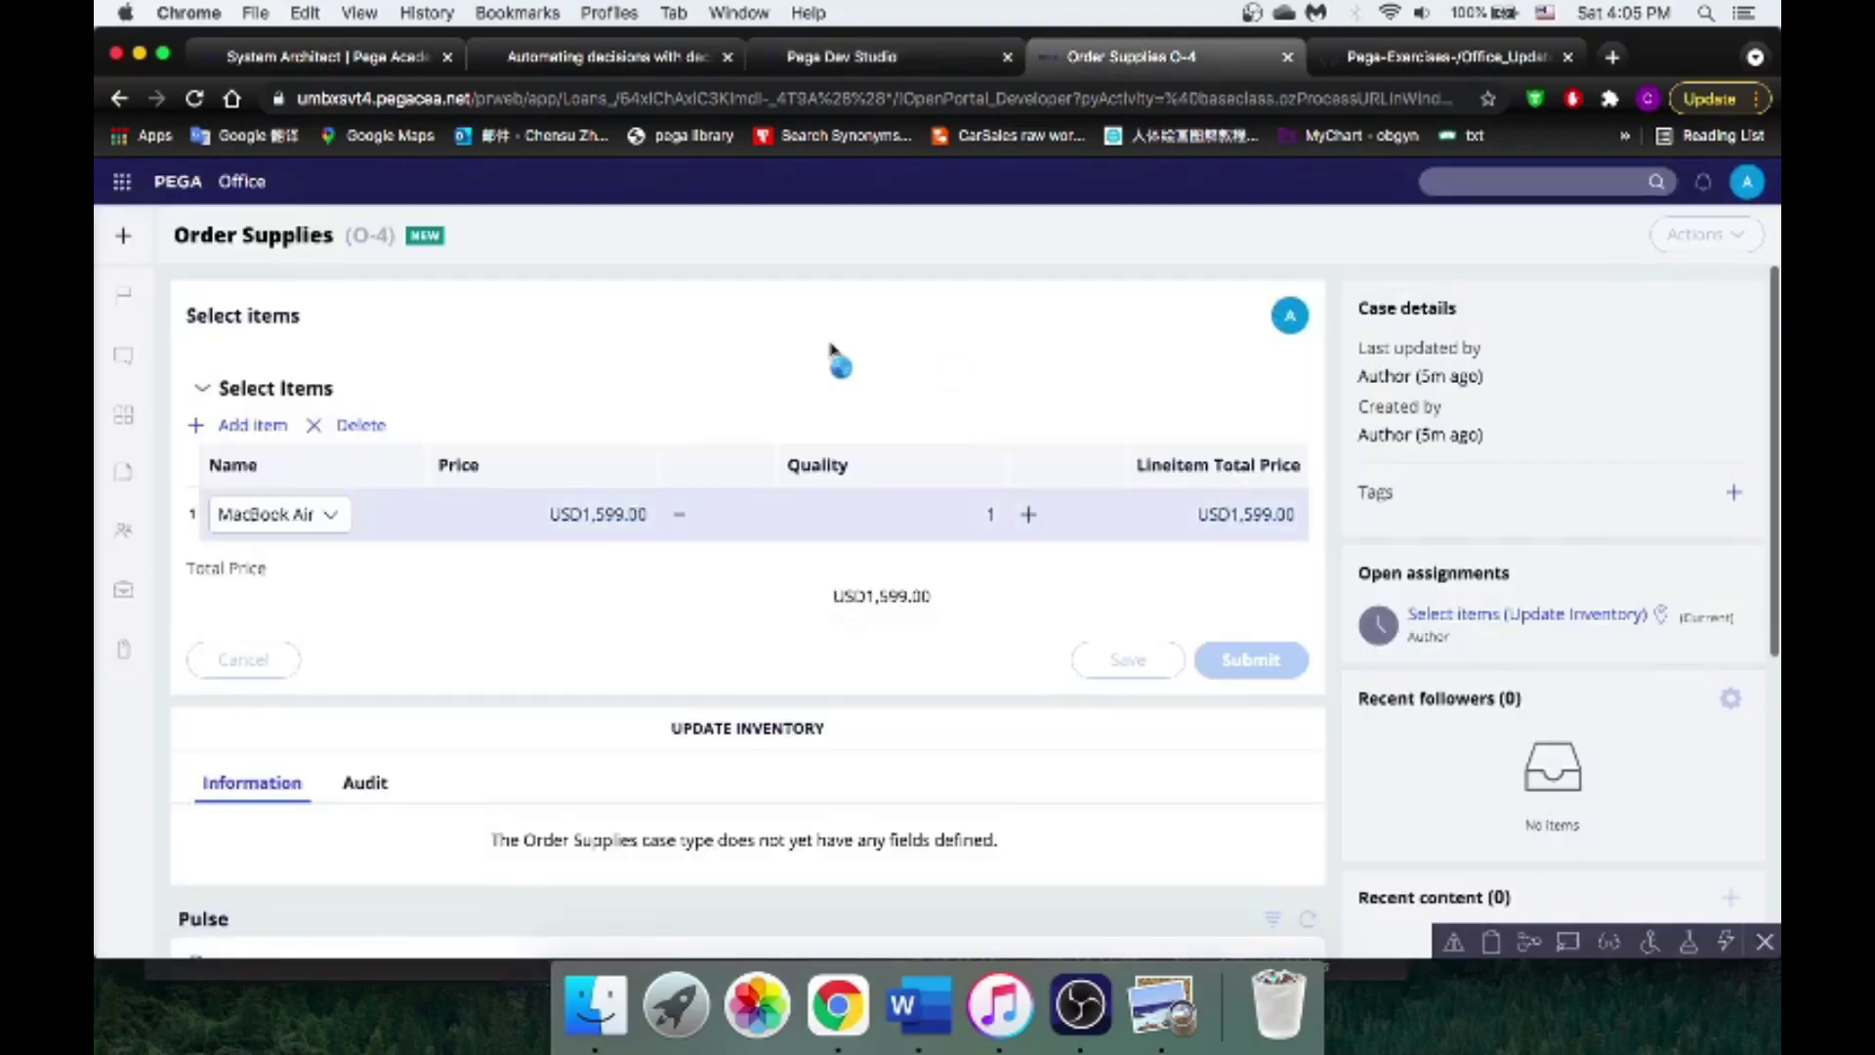
click(283, 515)
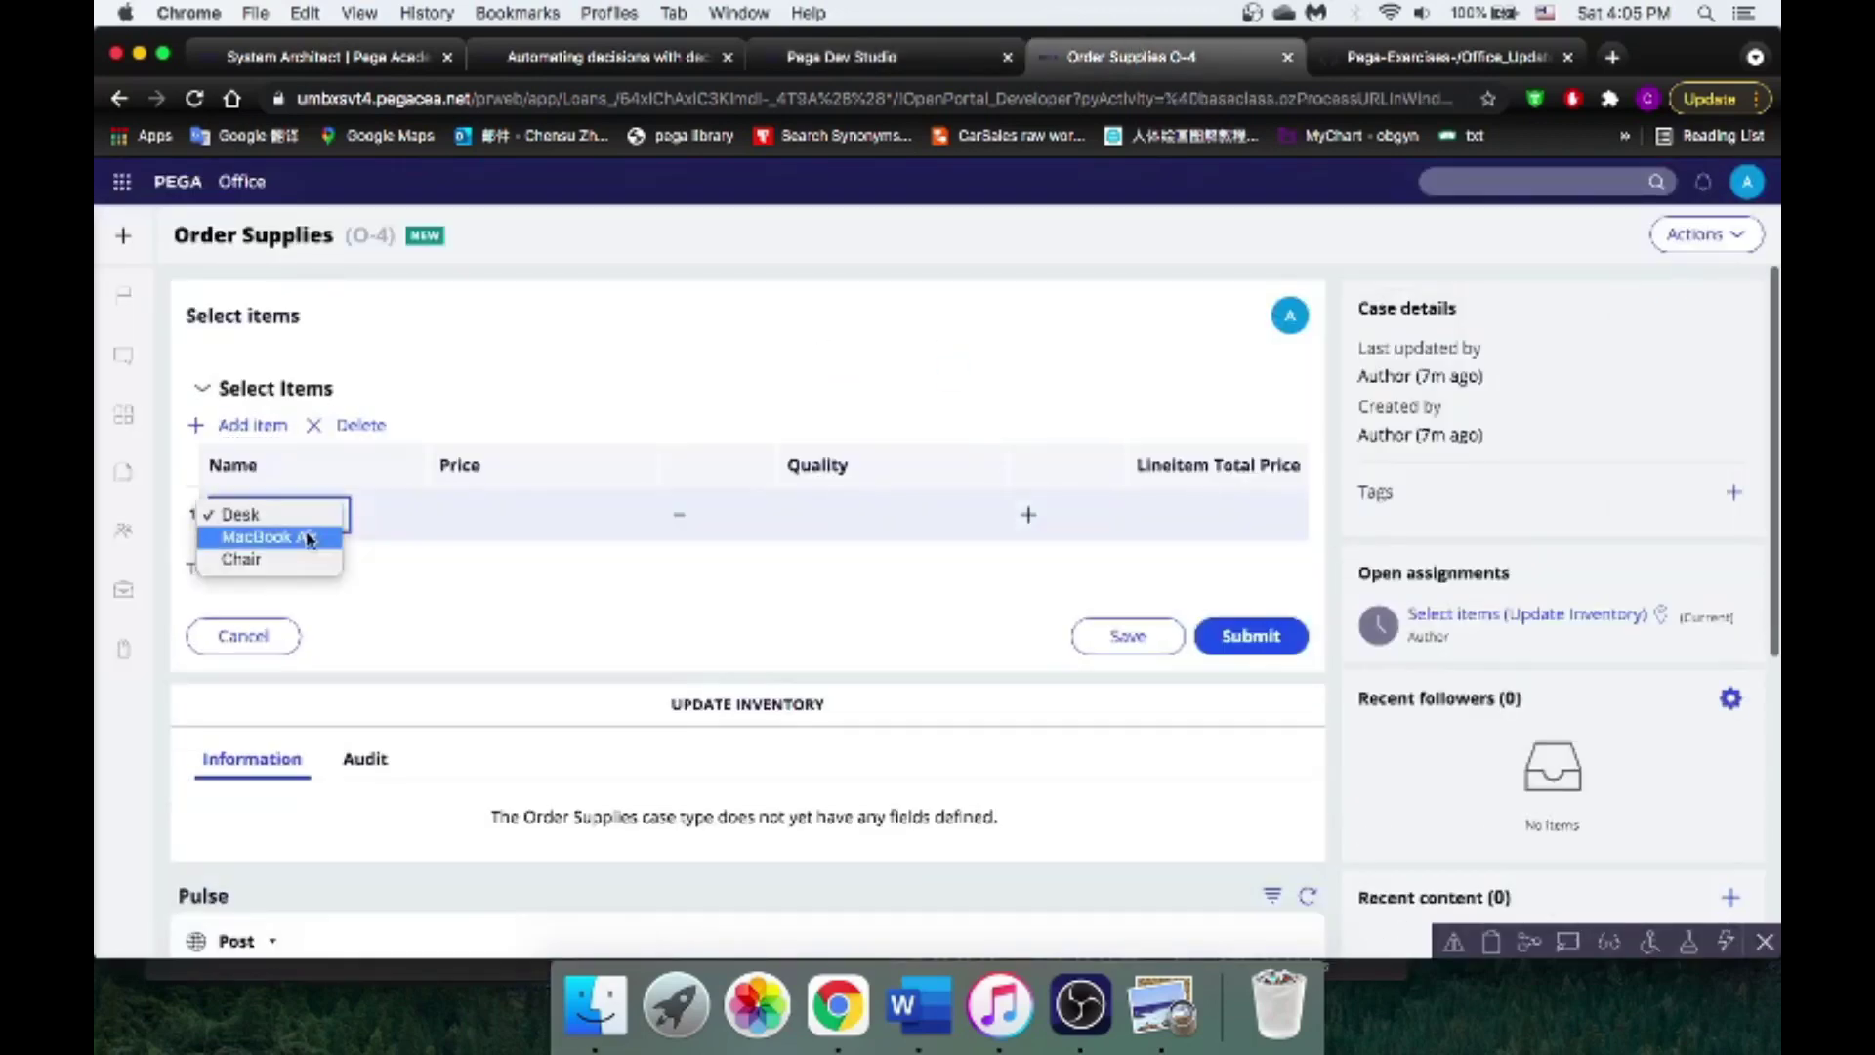
click(309, 537)
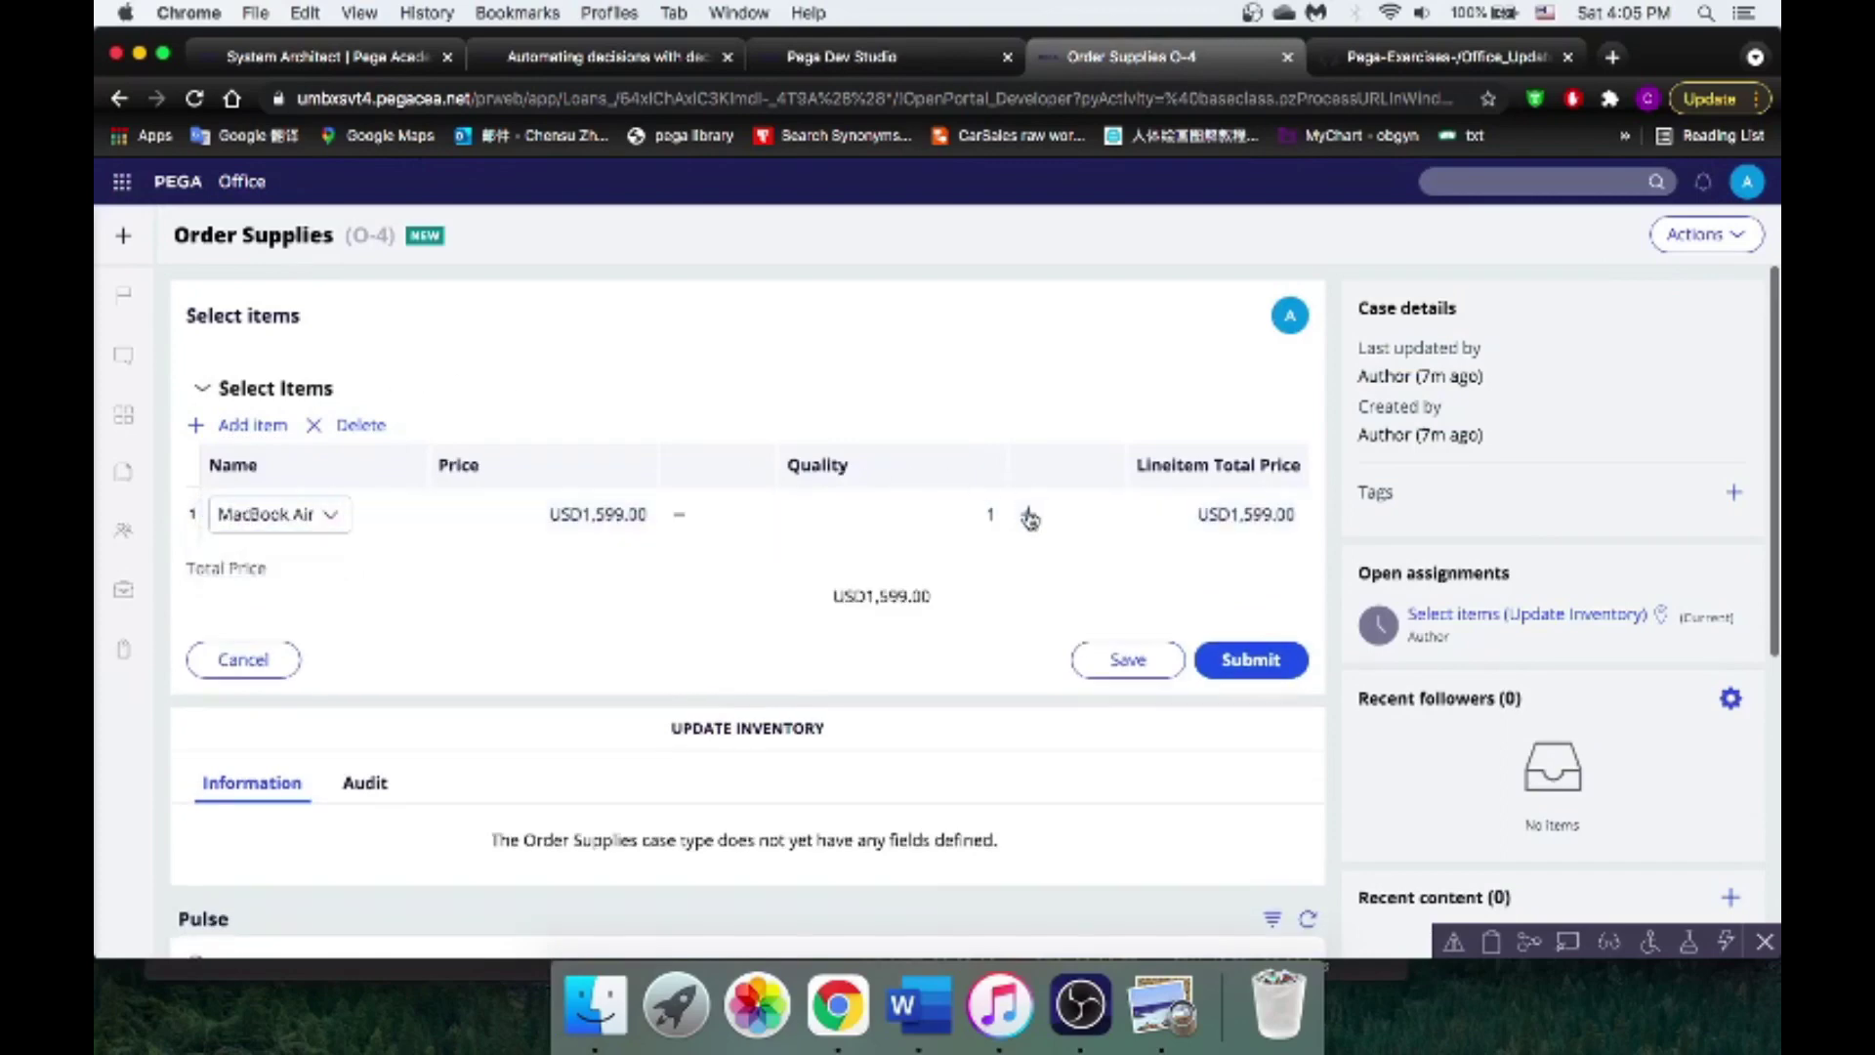
Step: Test the price refresh by raising the MacBook Air quantity to 3 and lowering it back to 1
click(1030, 516)
click(1028, 515)
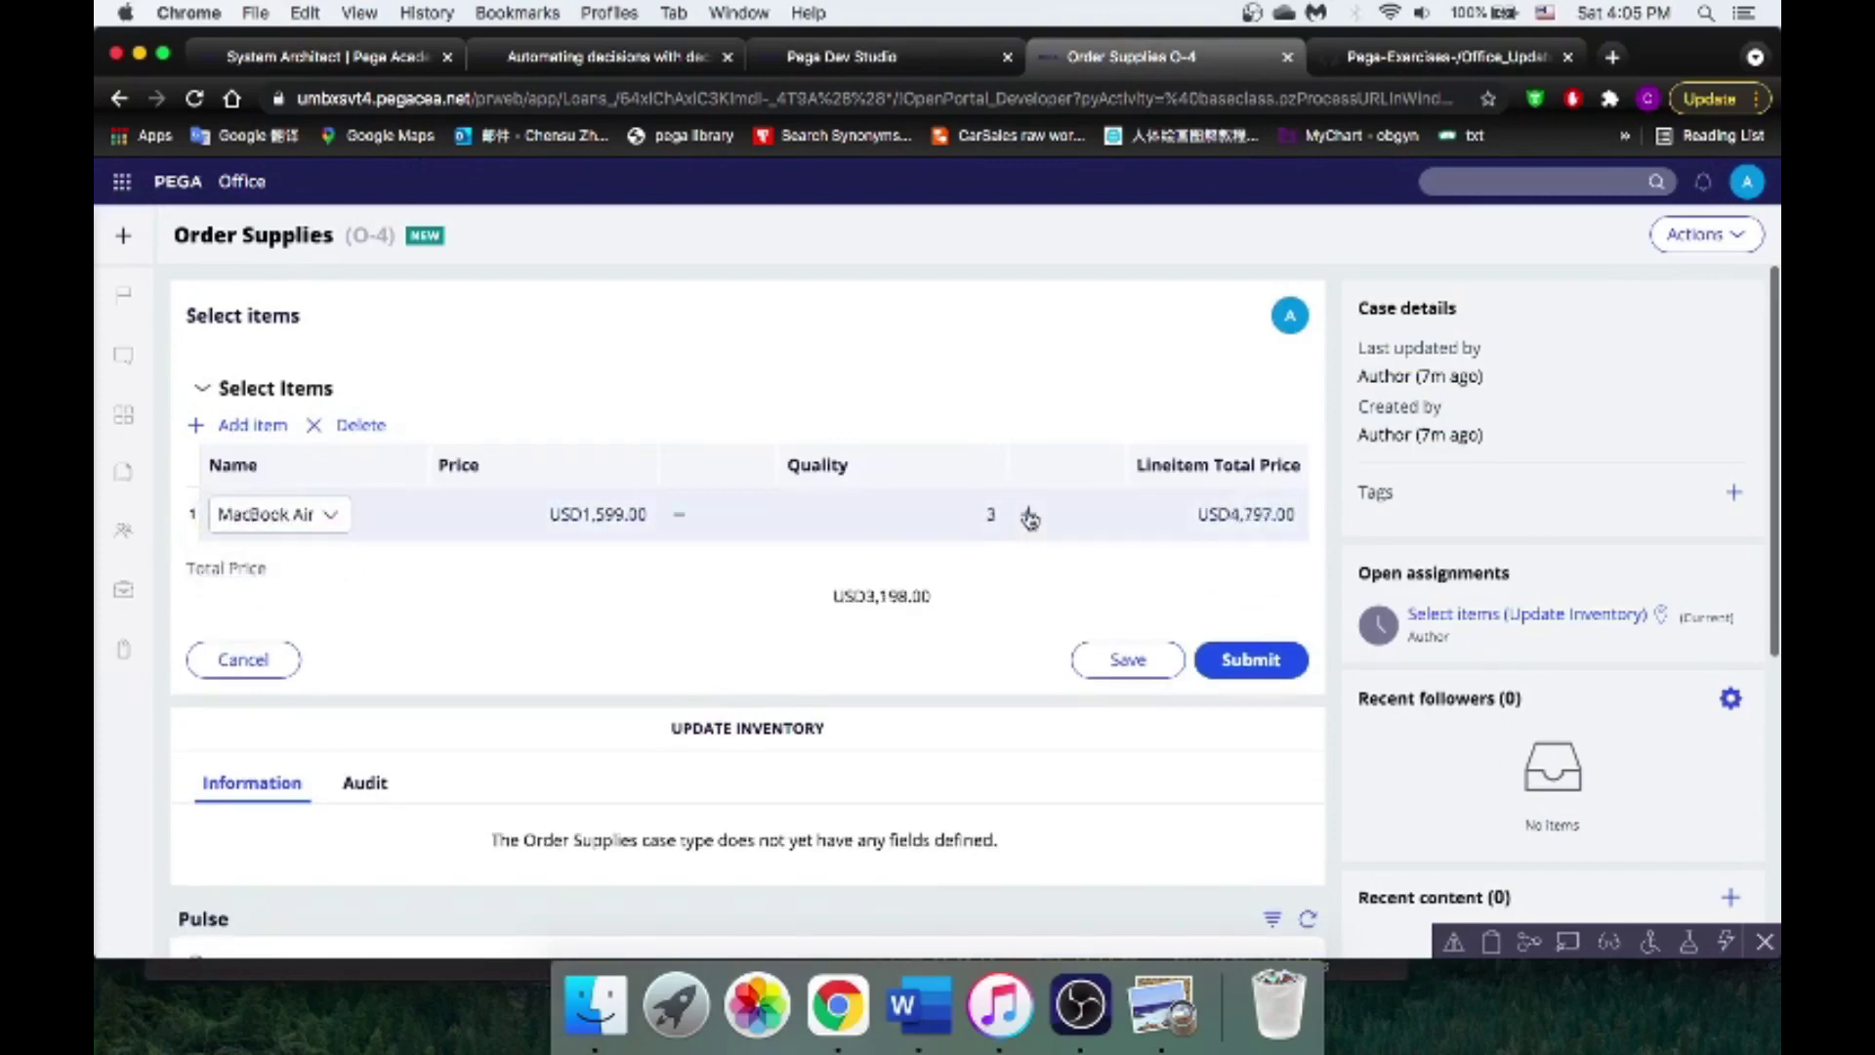
click(677, 516)
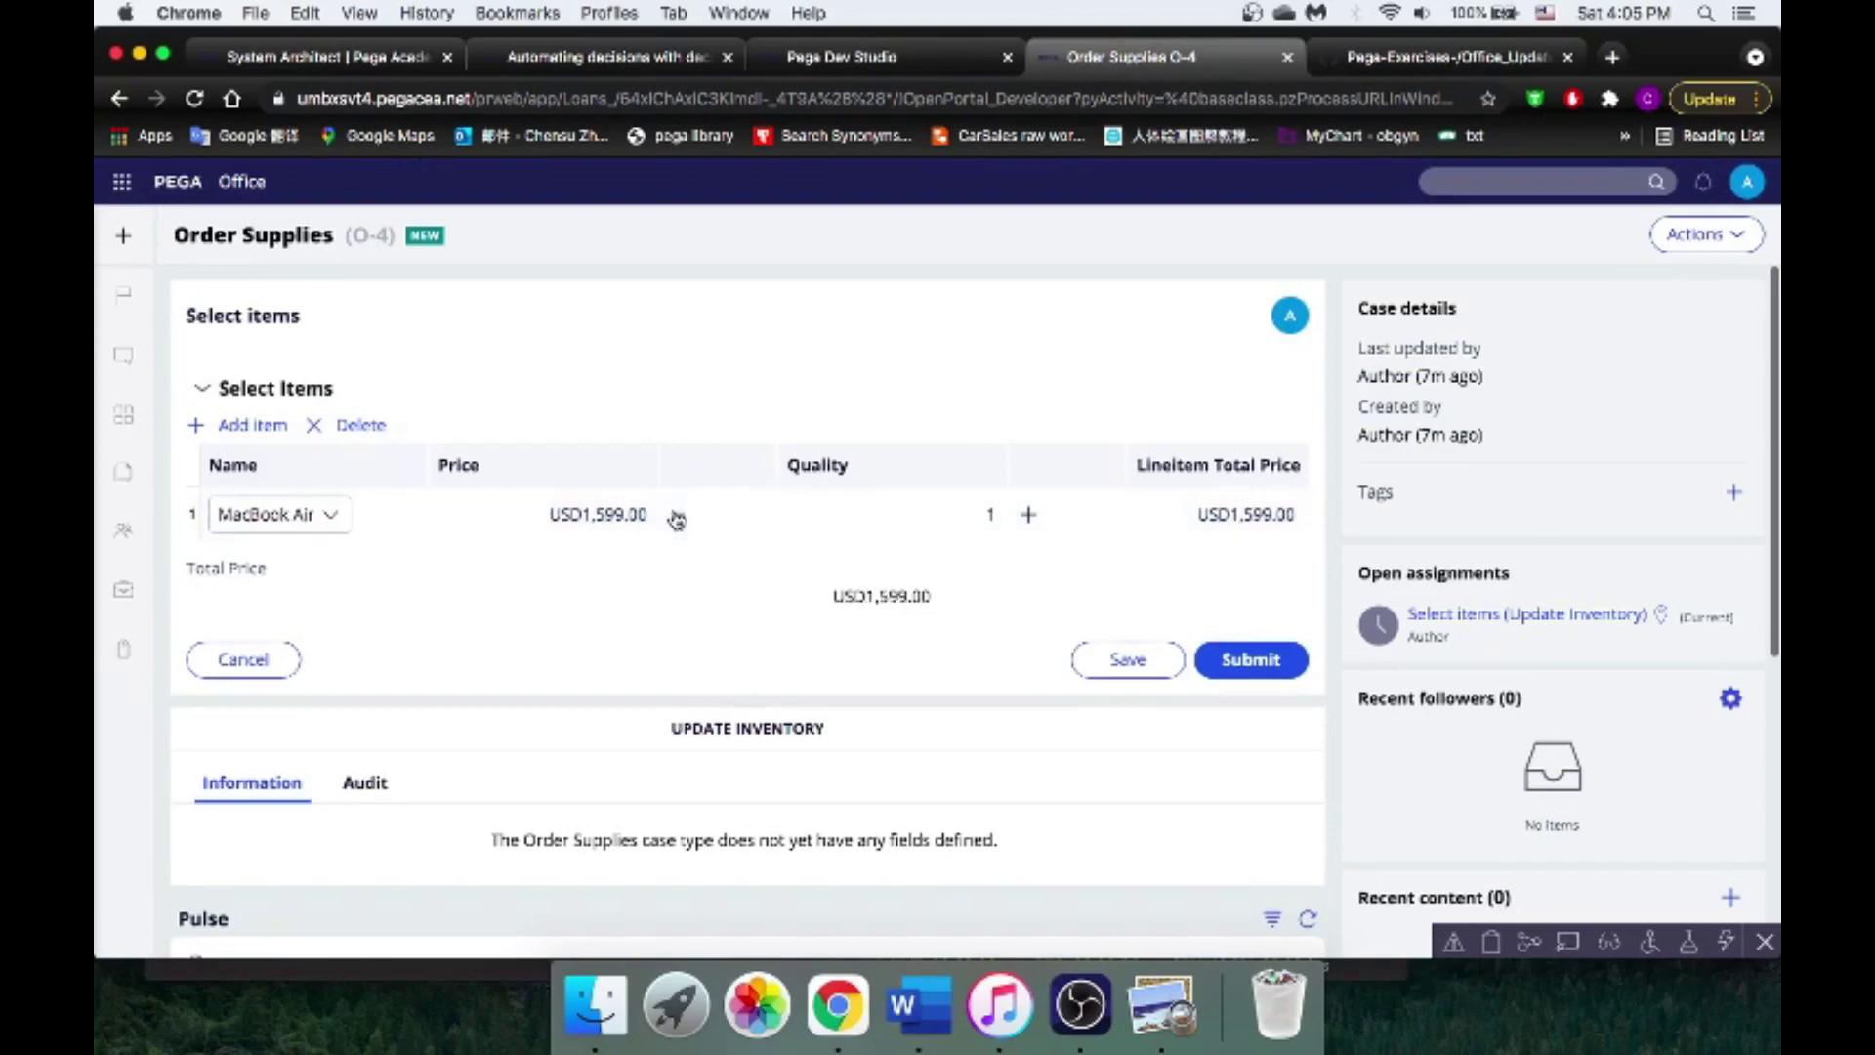
Step: Add a second item, choose Chair for it, and raise its quantity to 4
click(264, 428)
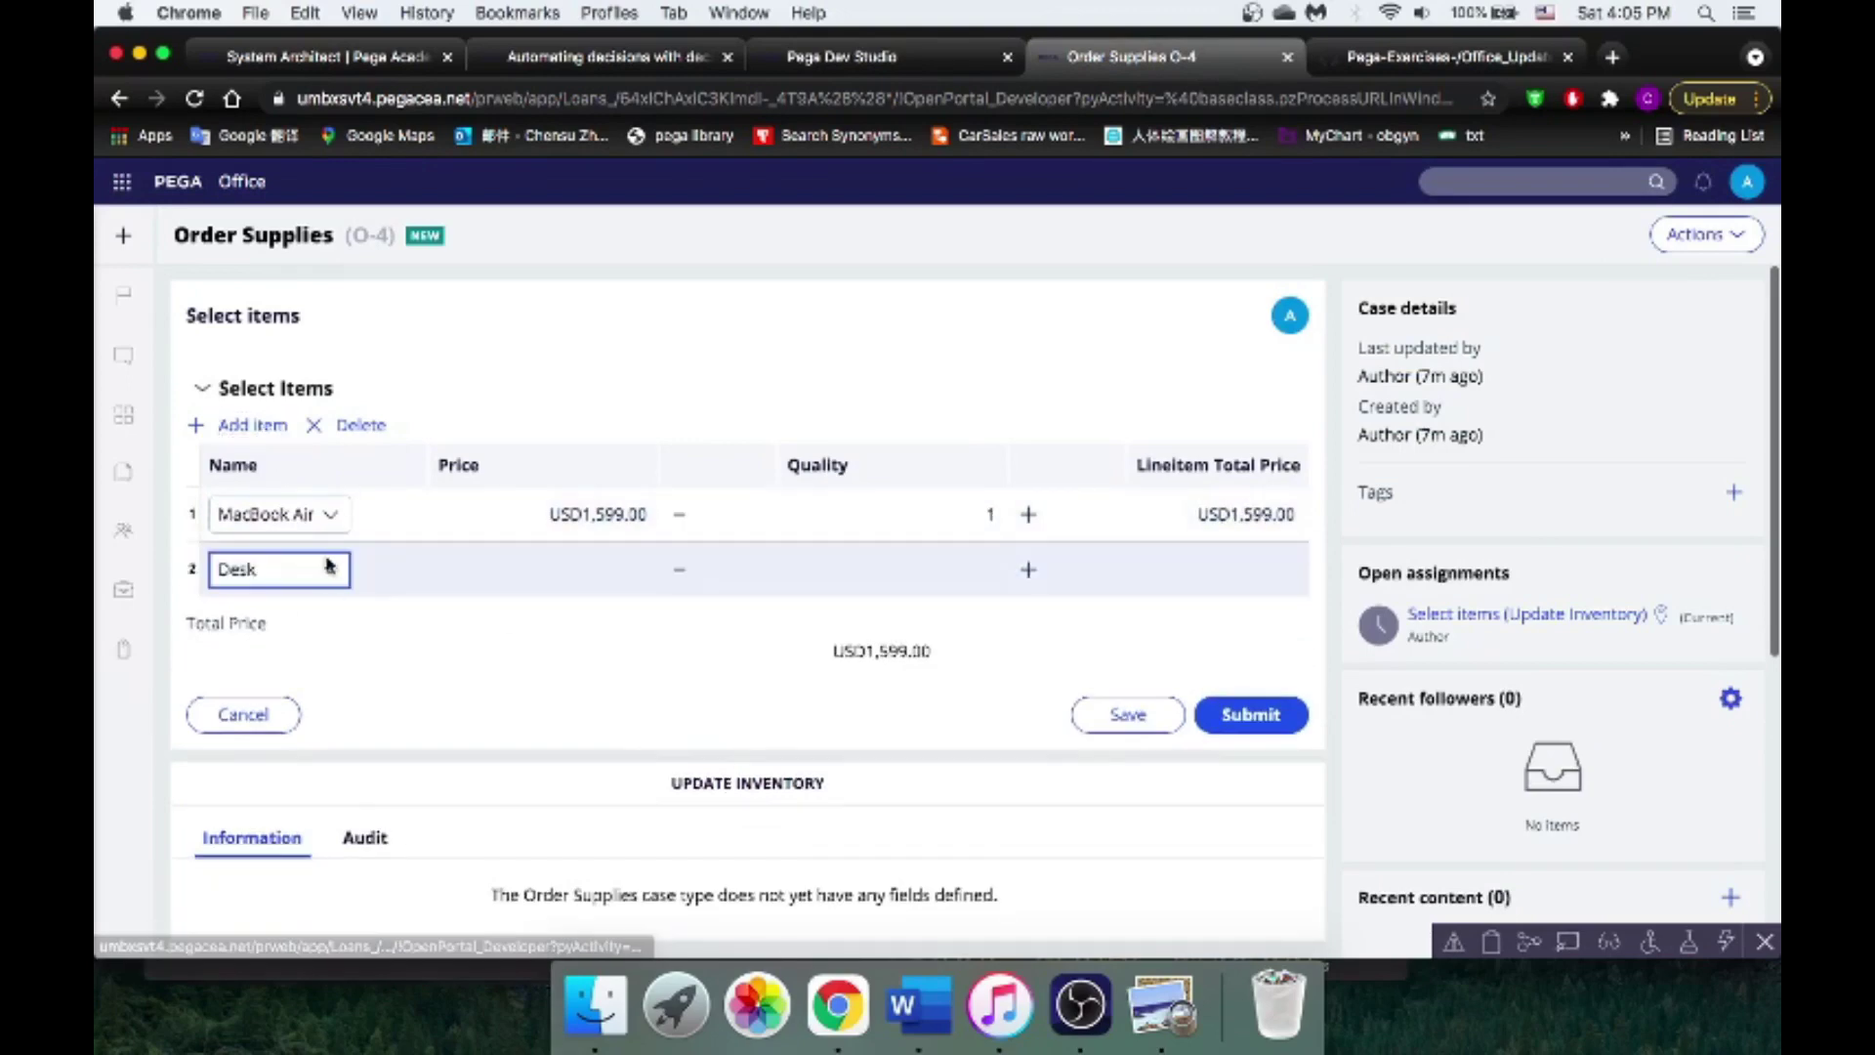
click(283, 570)
click(311, 615)
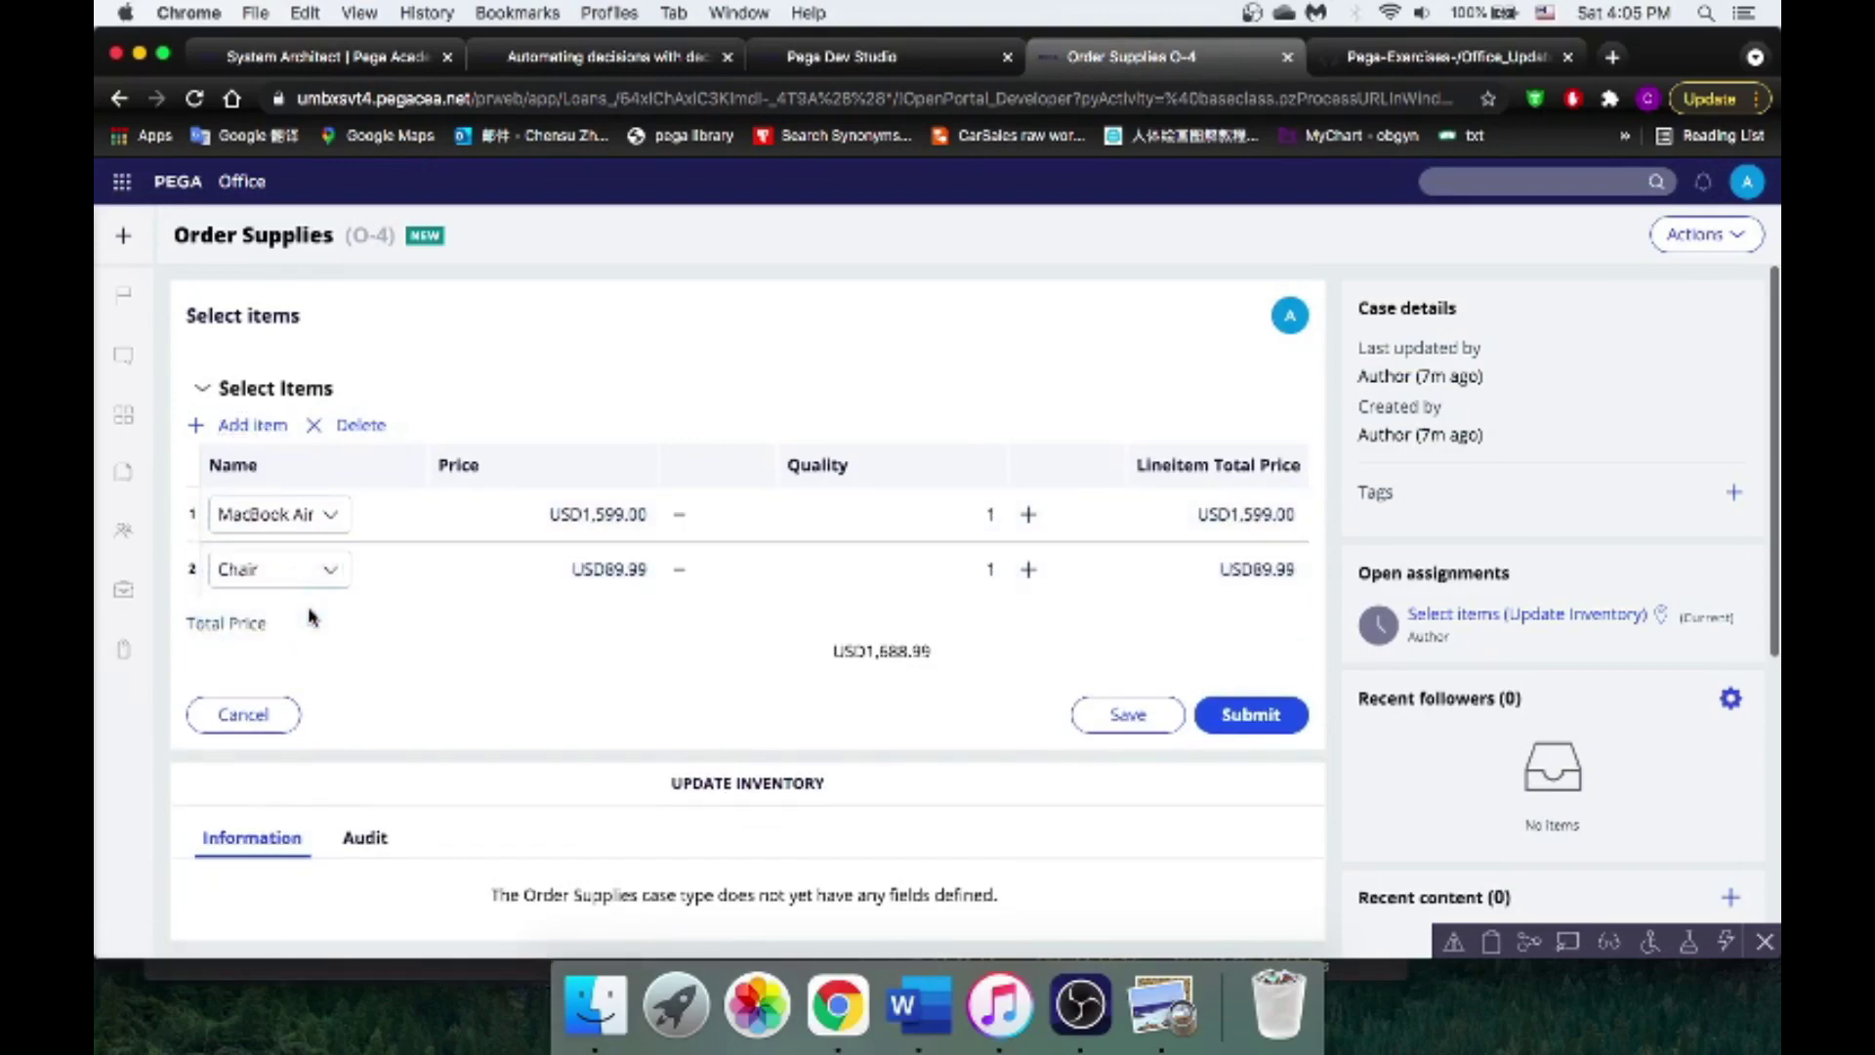
click(1028, 569)
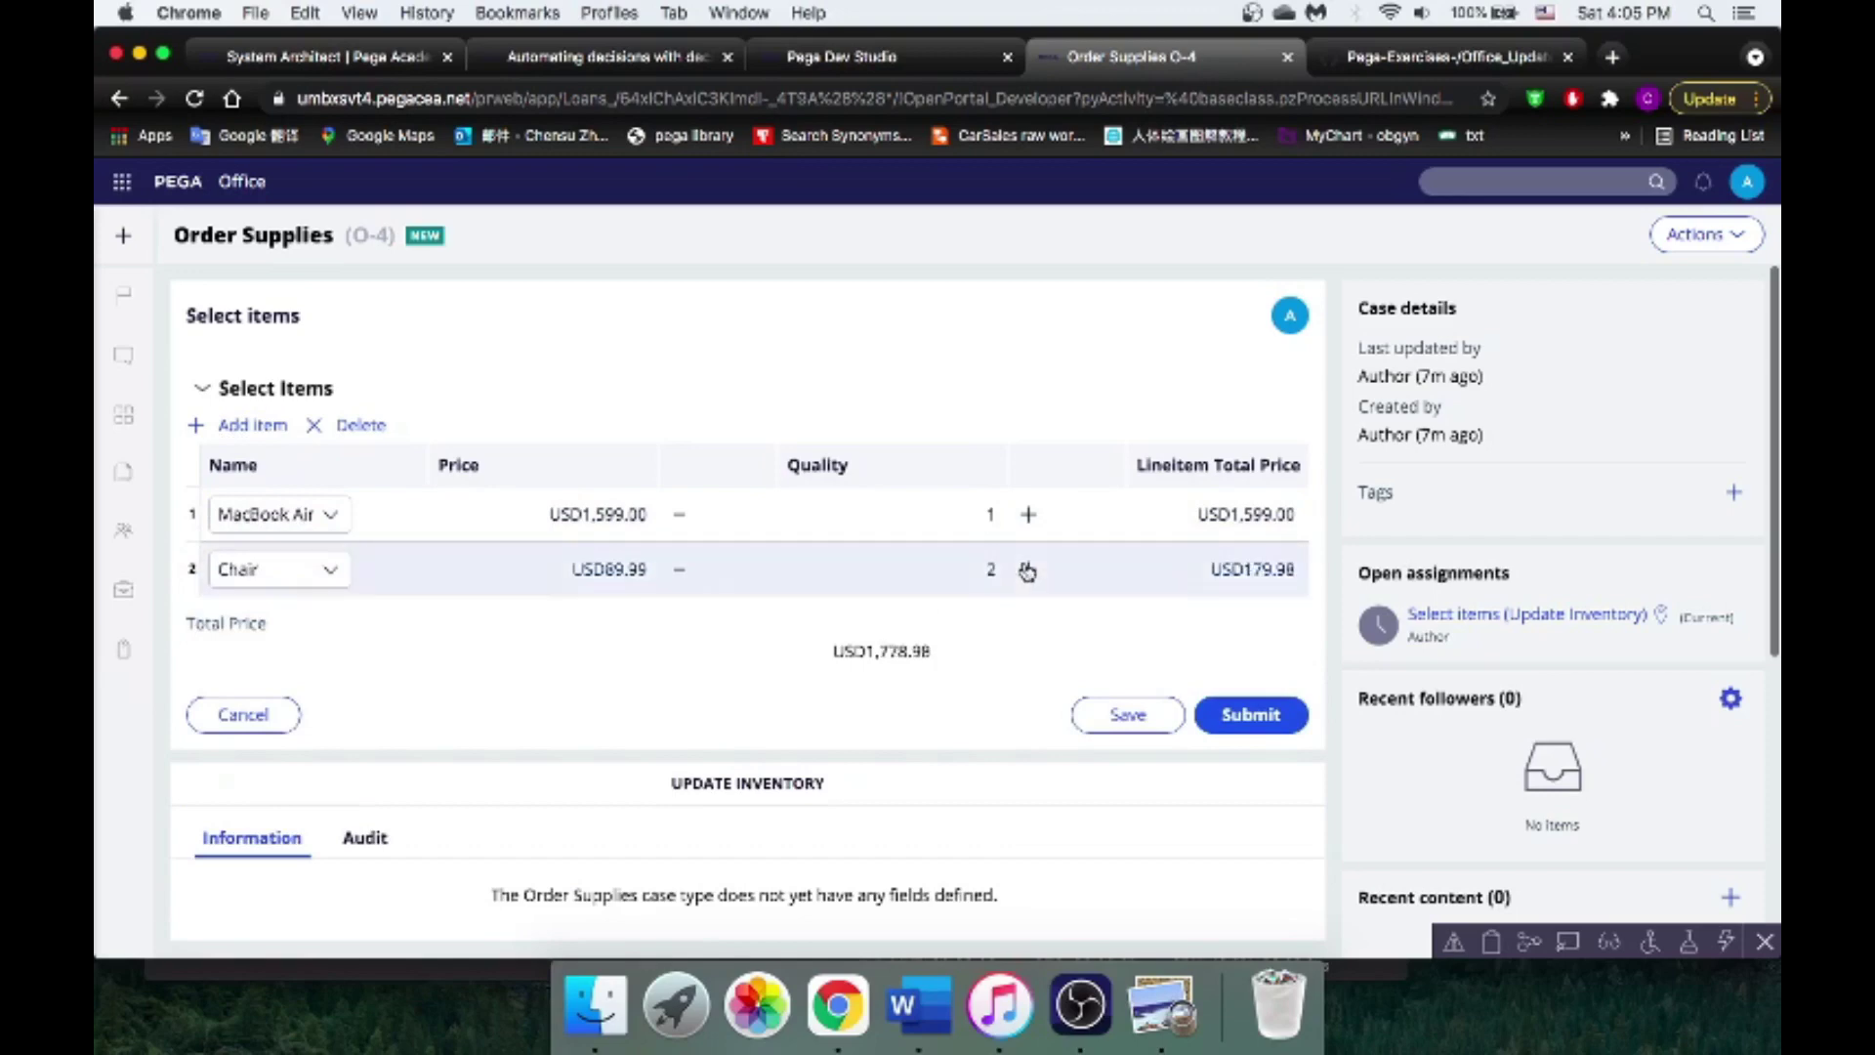
click(1028, 569)
click(1028, 569)
Step: Switch to Dev Studio and add an Approve/Reject step after Select items in the Order Supplies case life cycle
click(914, 56)
click(602, 229)
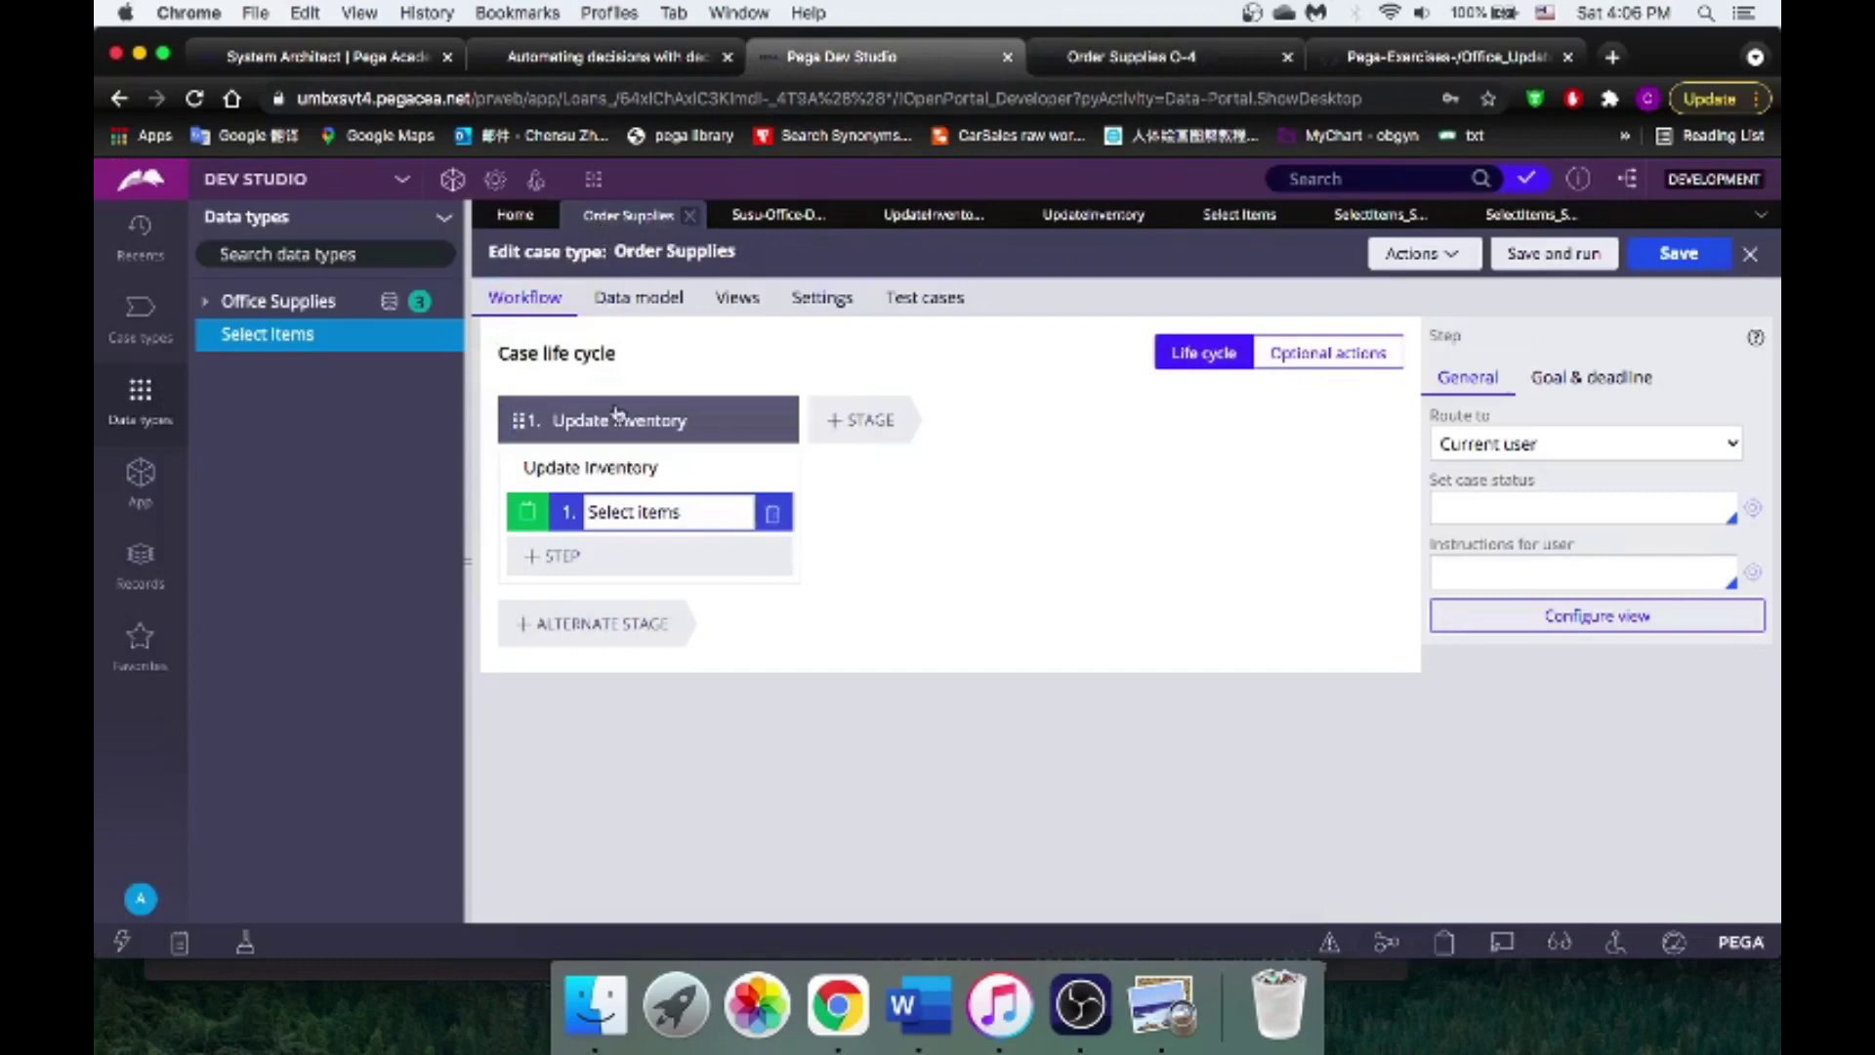
click(605, 559)
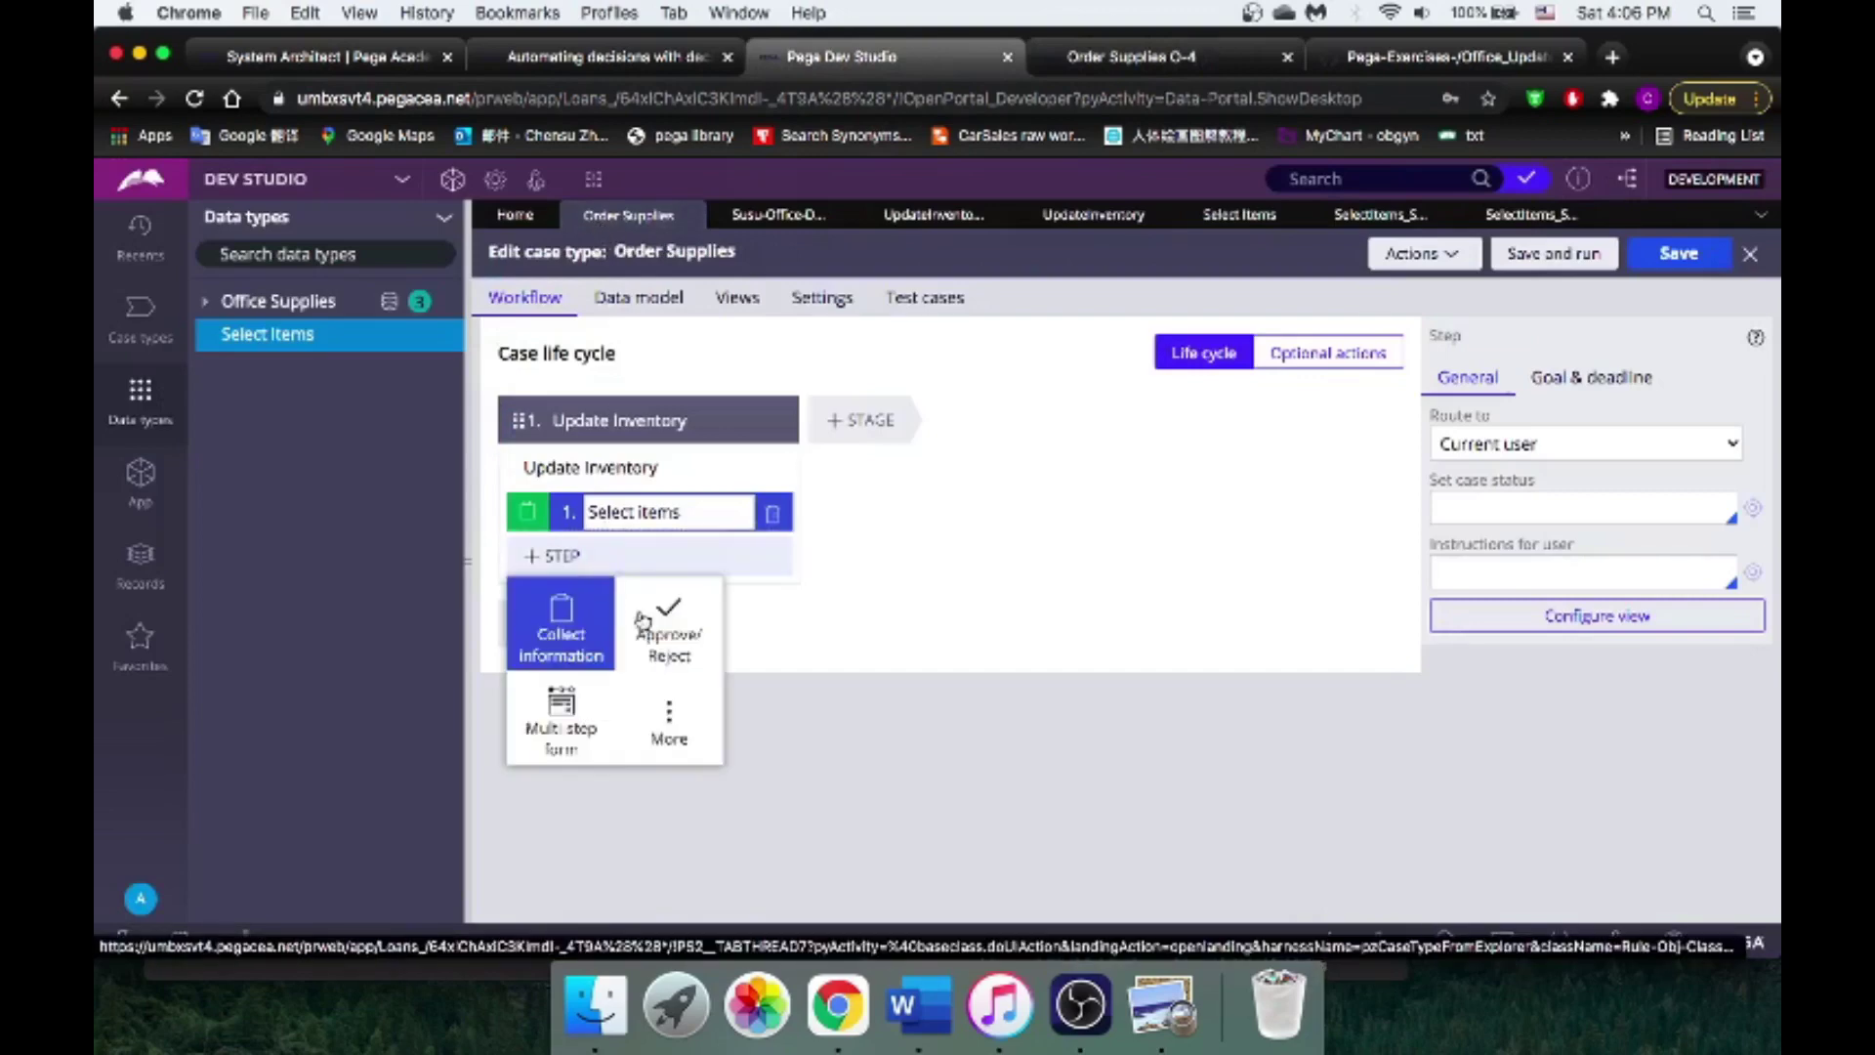
key(Escape)
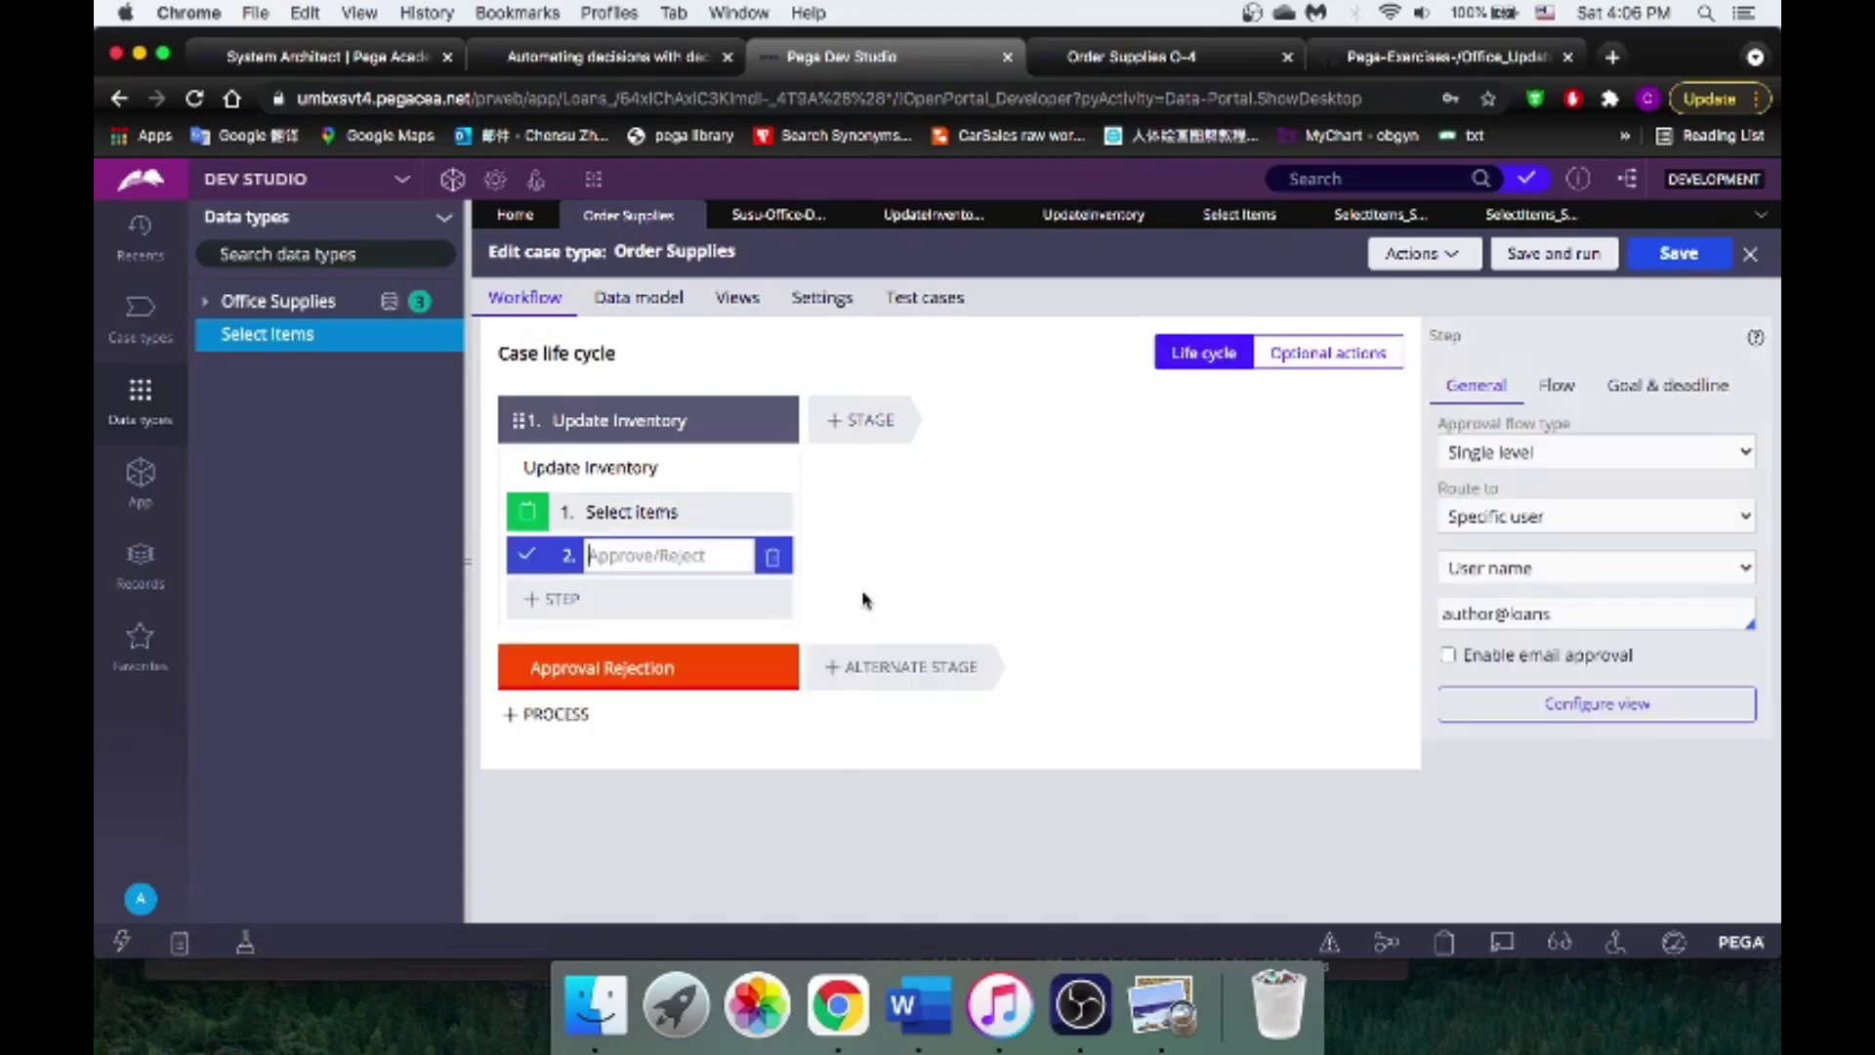
Step: Set the Approve/Reject step's approval flow type to Cascading, with approval based on Authority matrix
click(1519, 455)
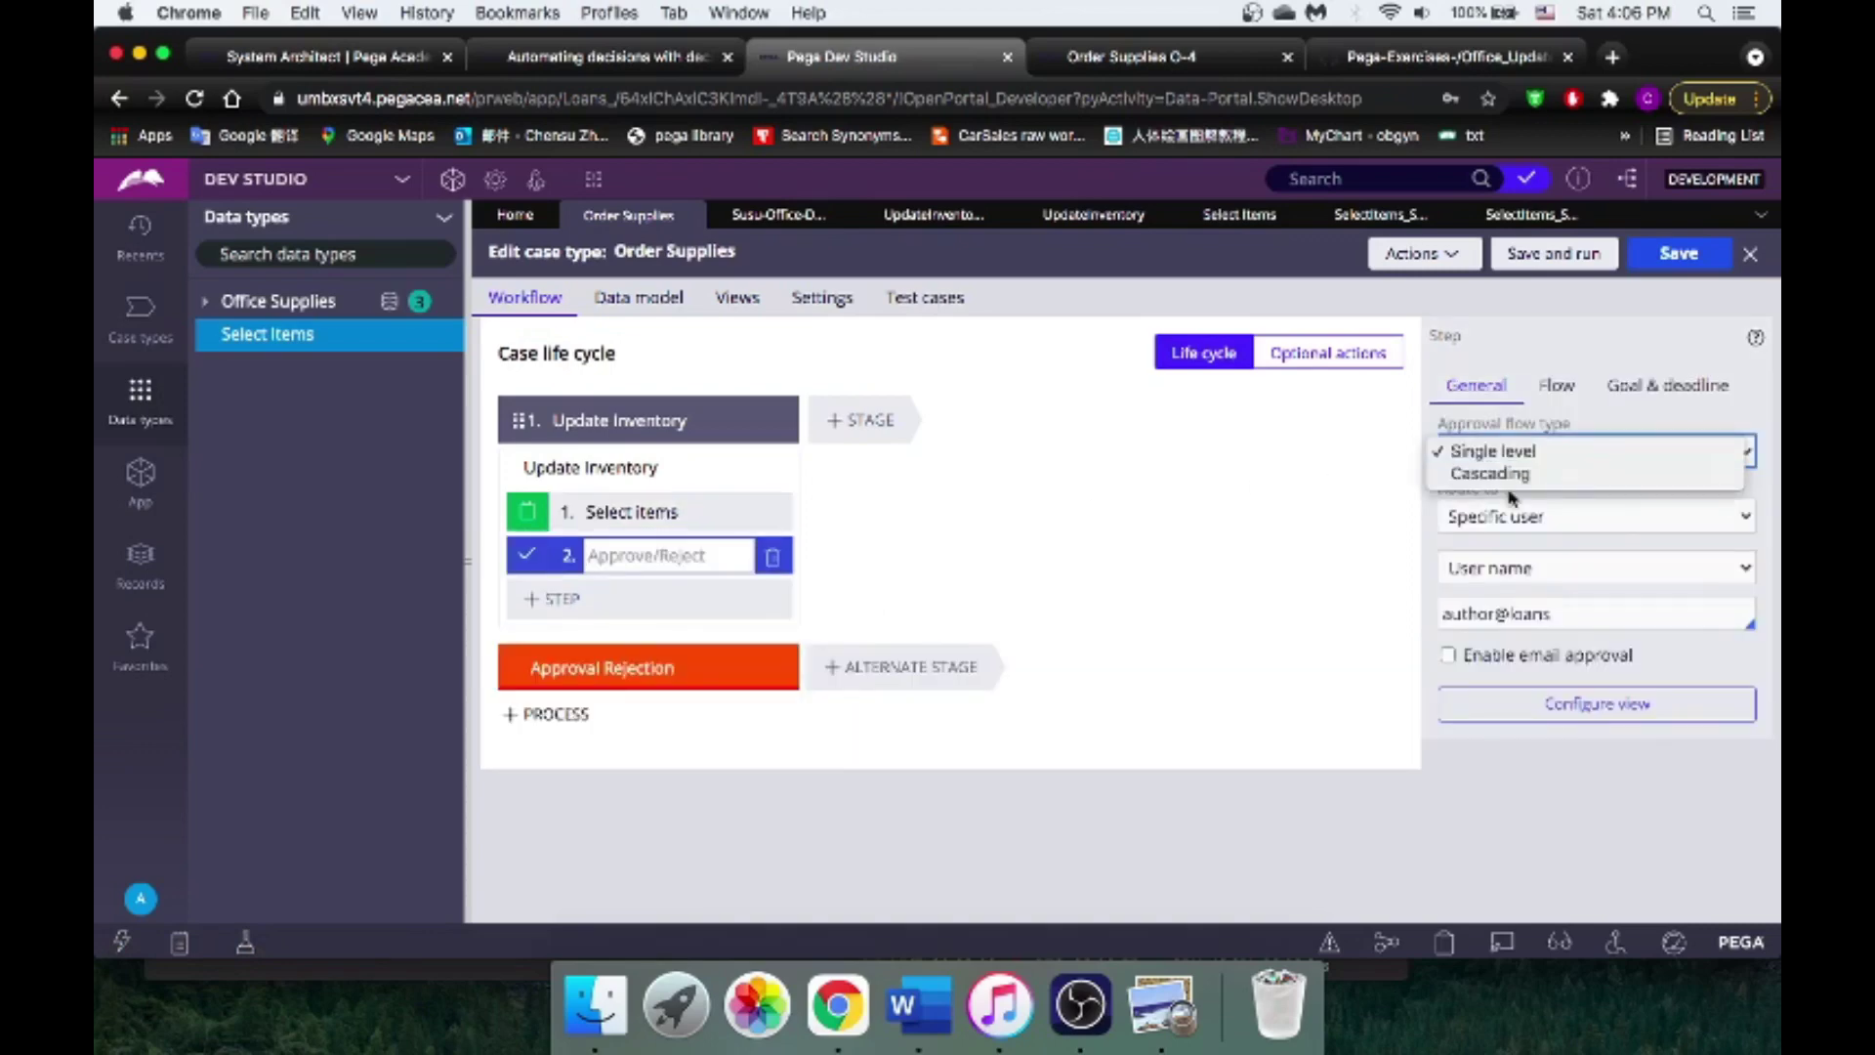
click(1521, 473)
click(1511, 516)
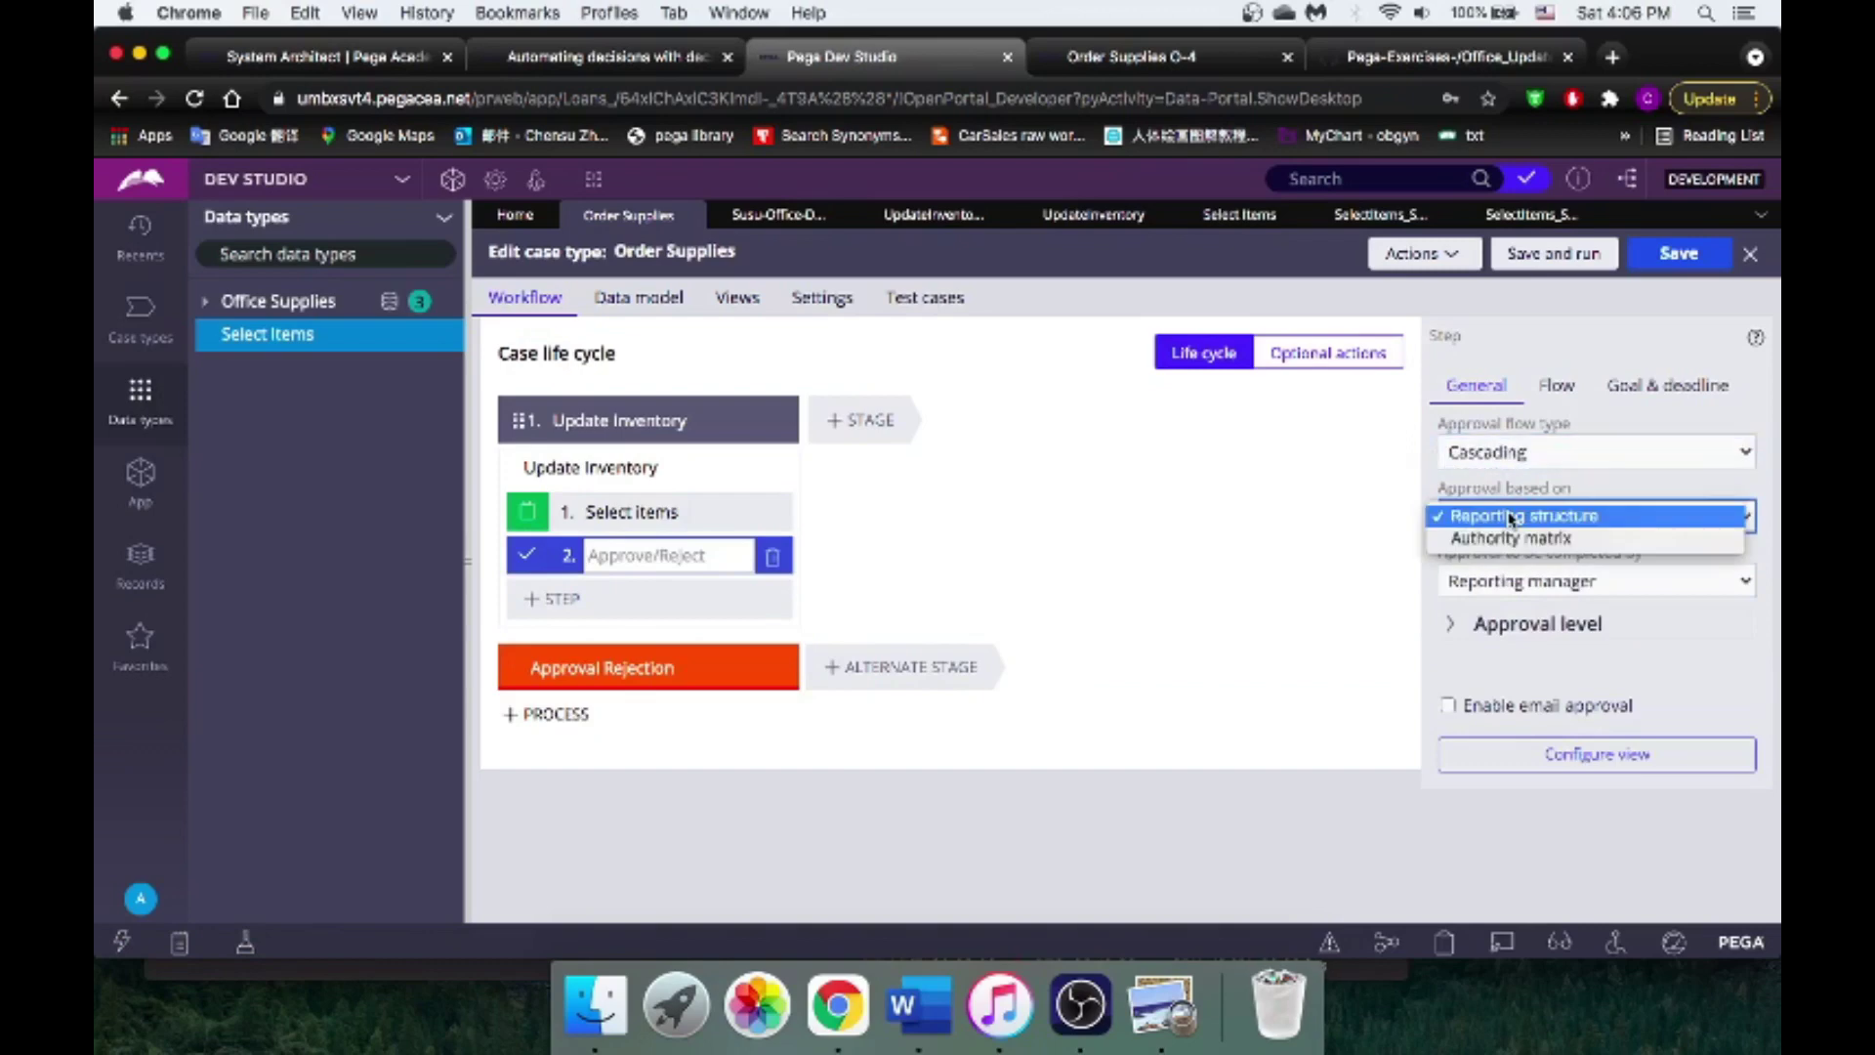
click(1632, 538)
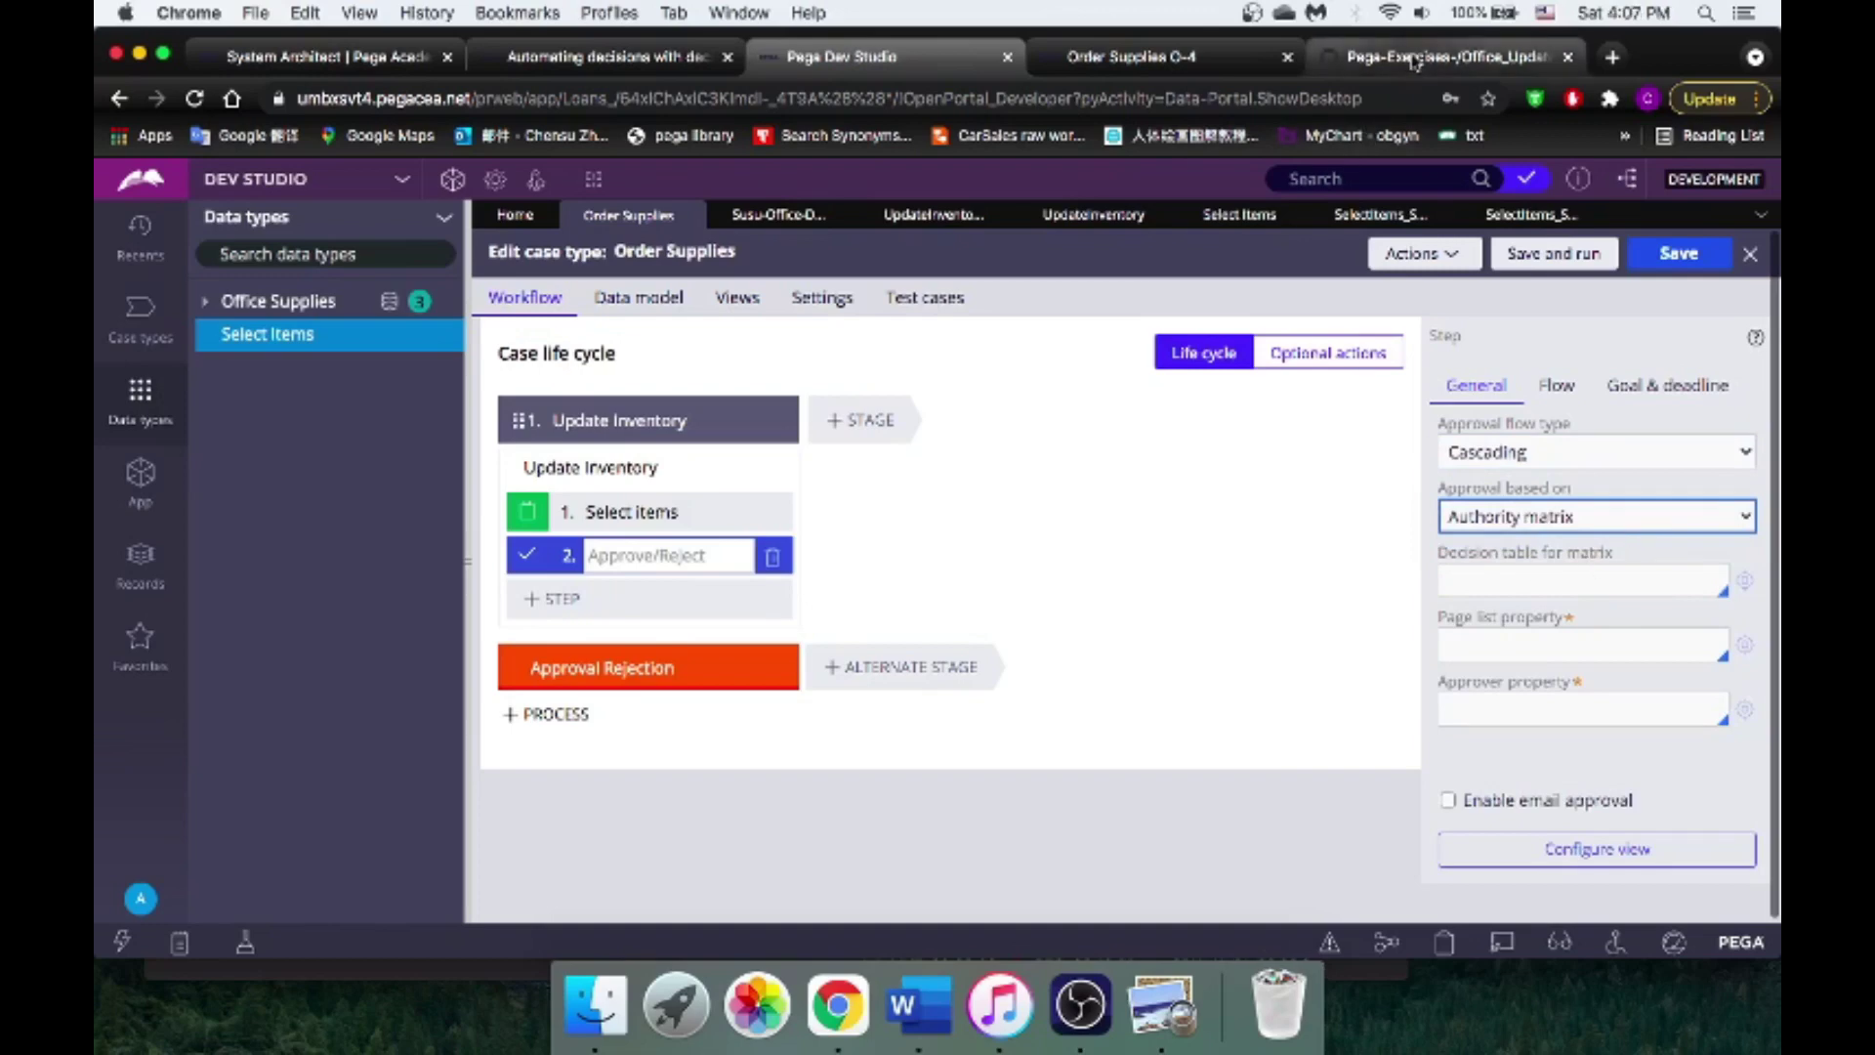
Step: Return to the Order Supplies O-4 case and review its Total Price
click(1131, 57)
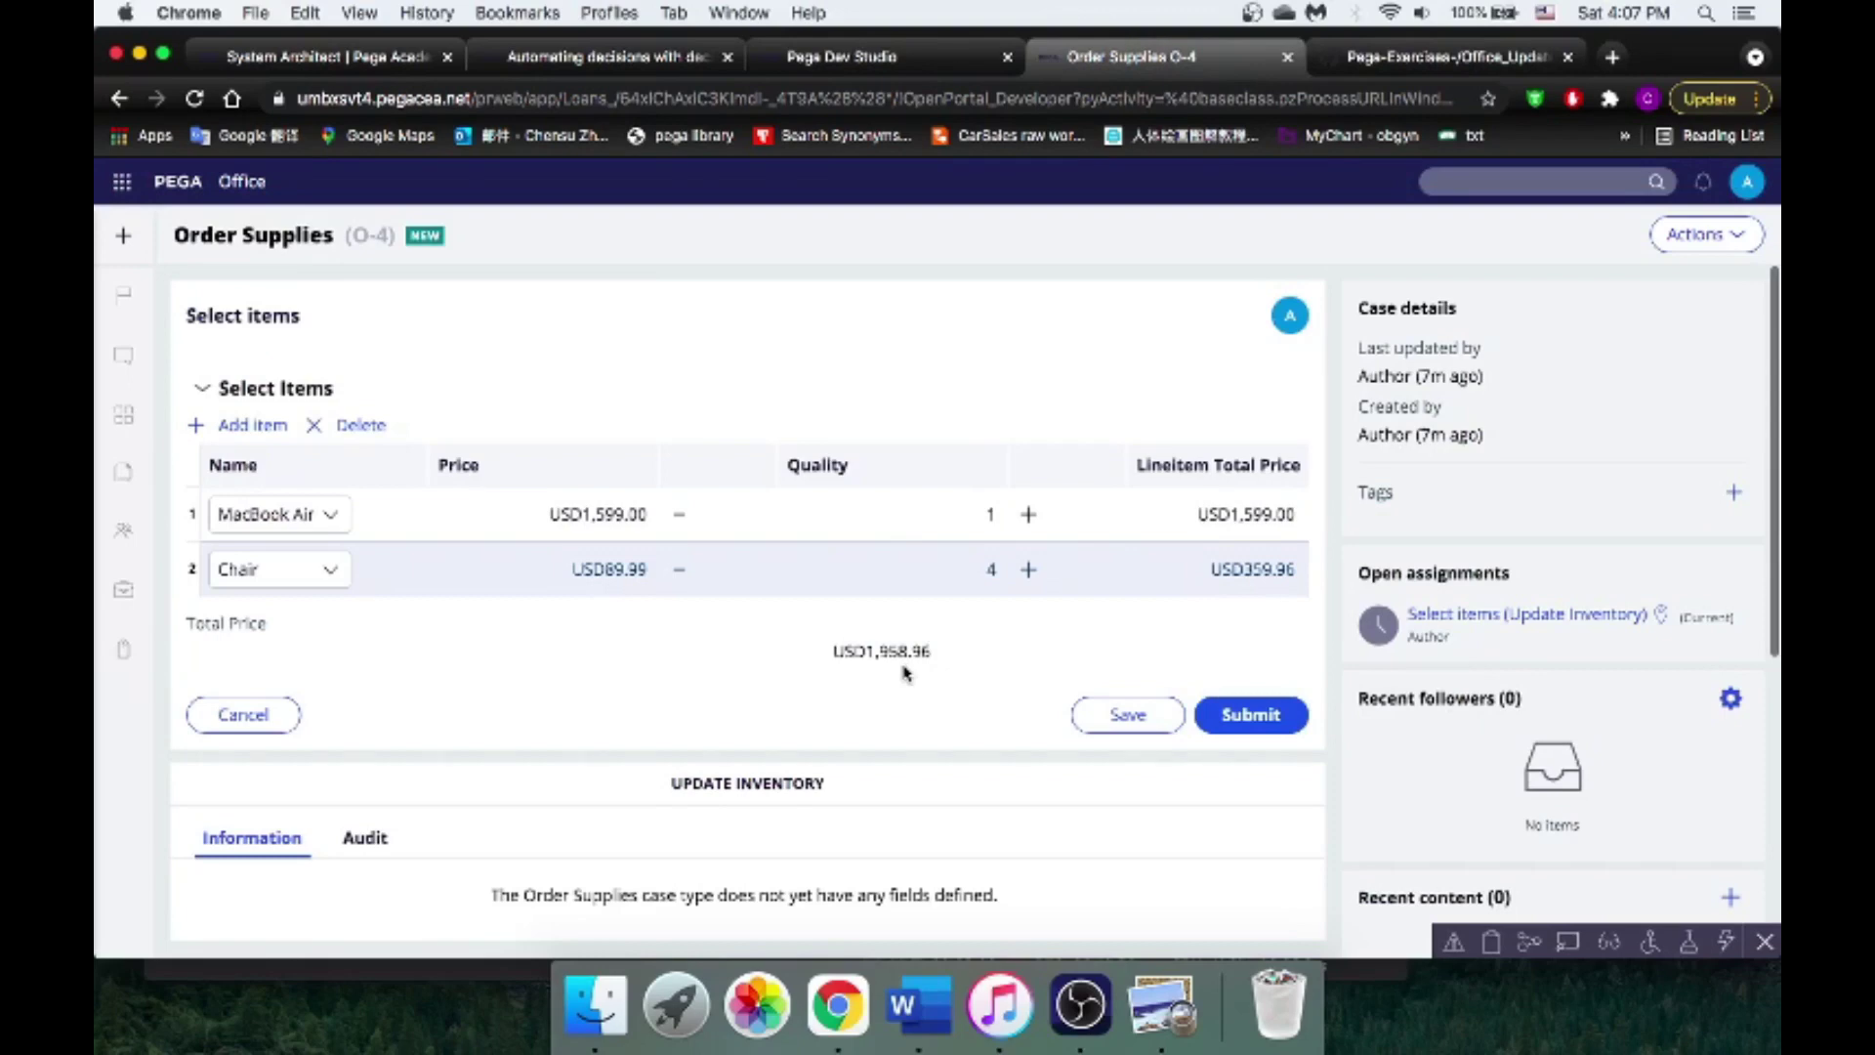
click(1063, 1016)
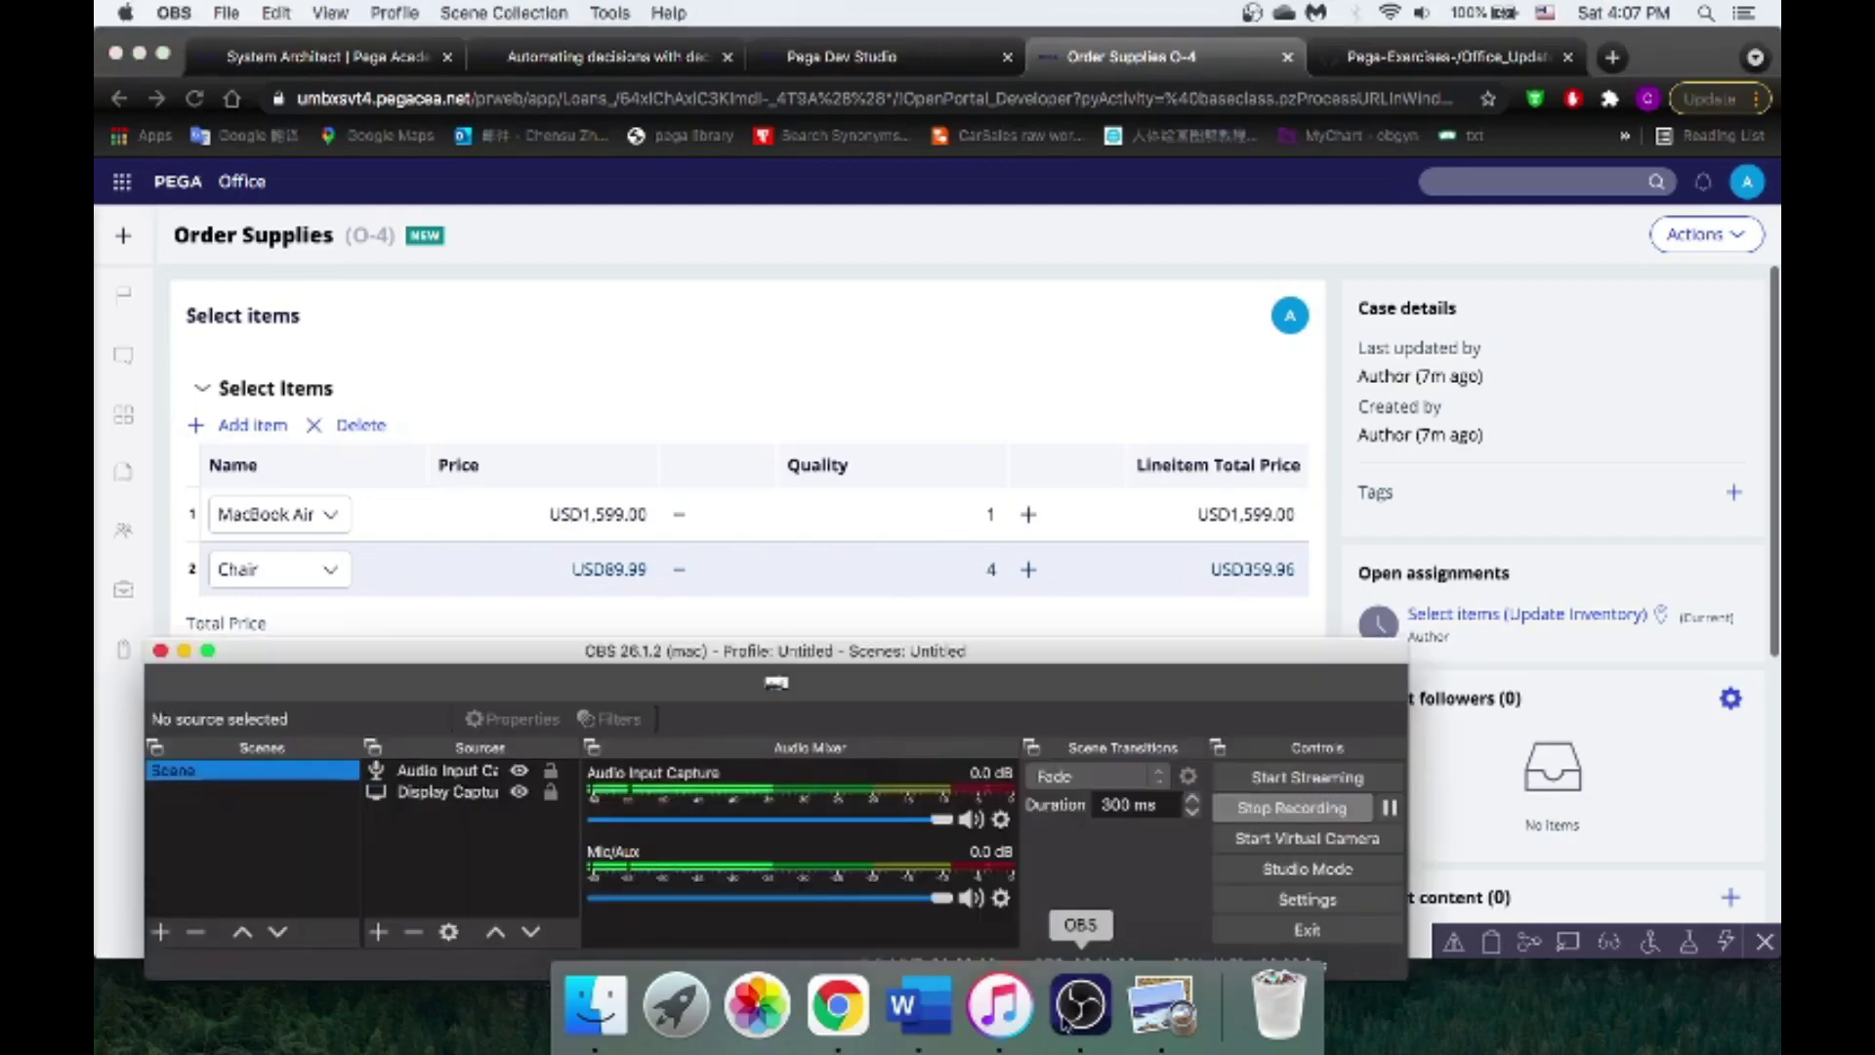